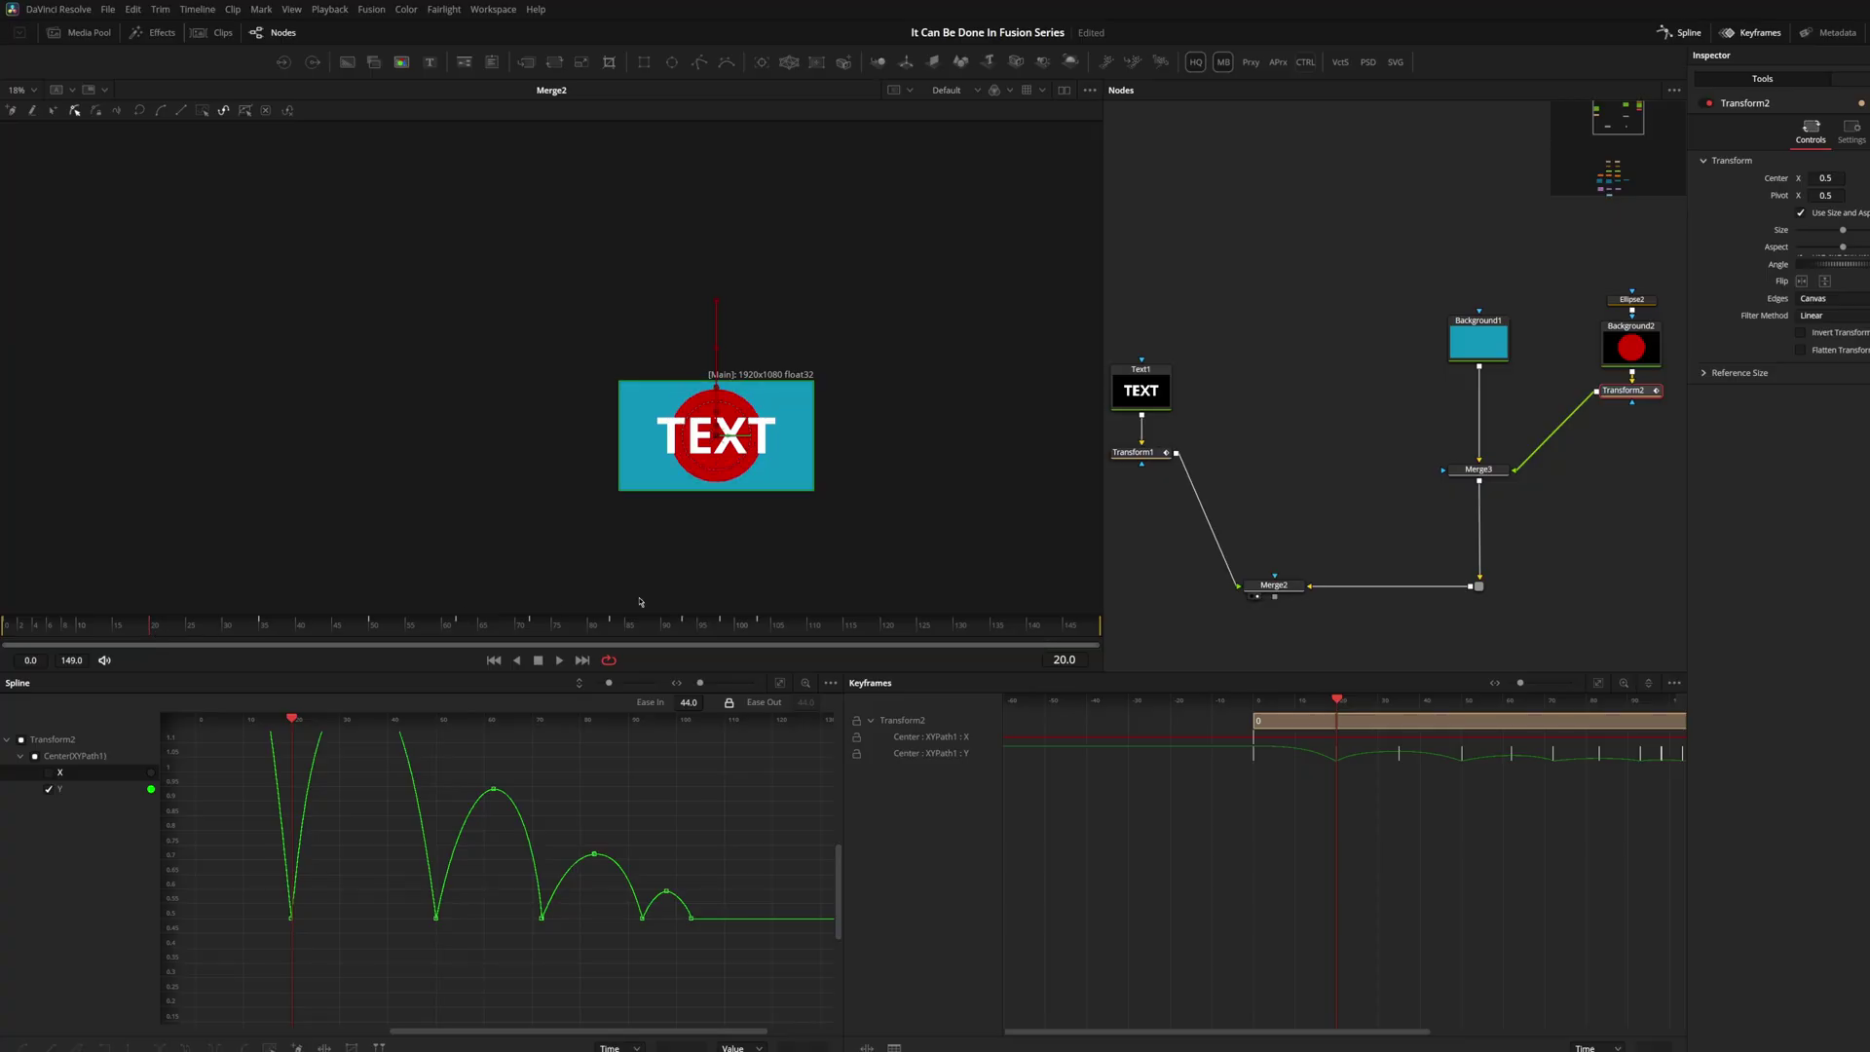
Shift both Size keyframes of Transform1 about 18 frames later so the text scales up as the circle lands
scroll(1412, 873, "down", 2)
left_click_drag(1414, 867, 1142, 802)
scroll(1141, 801, "up", 1)
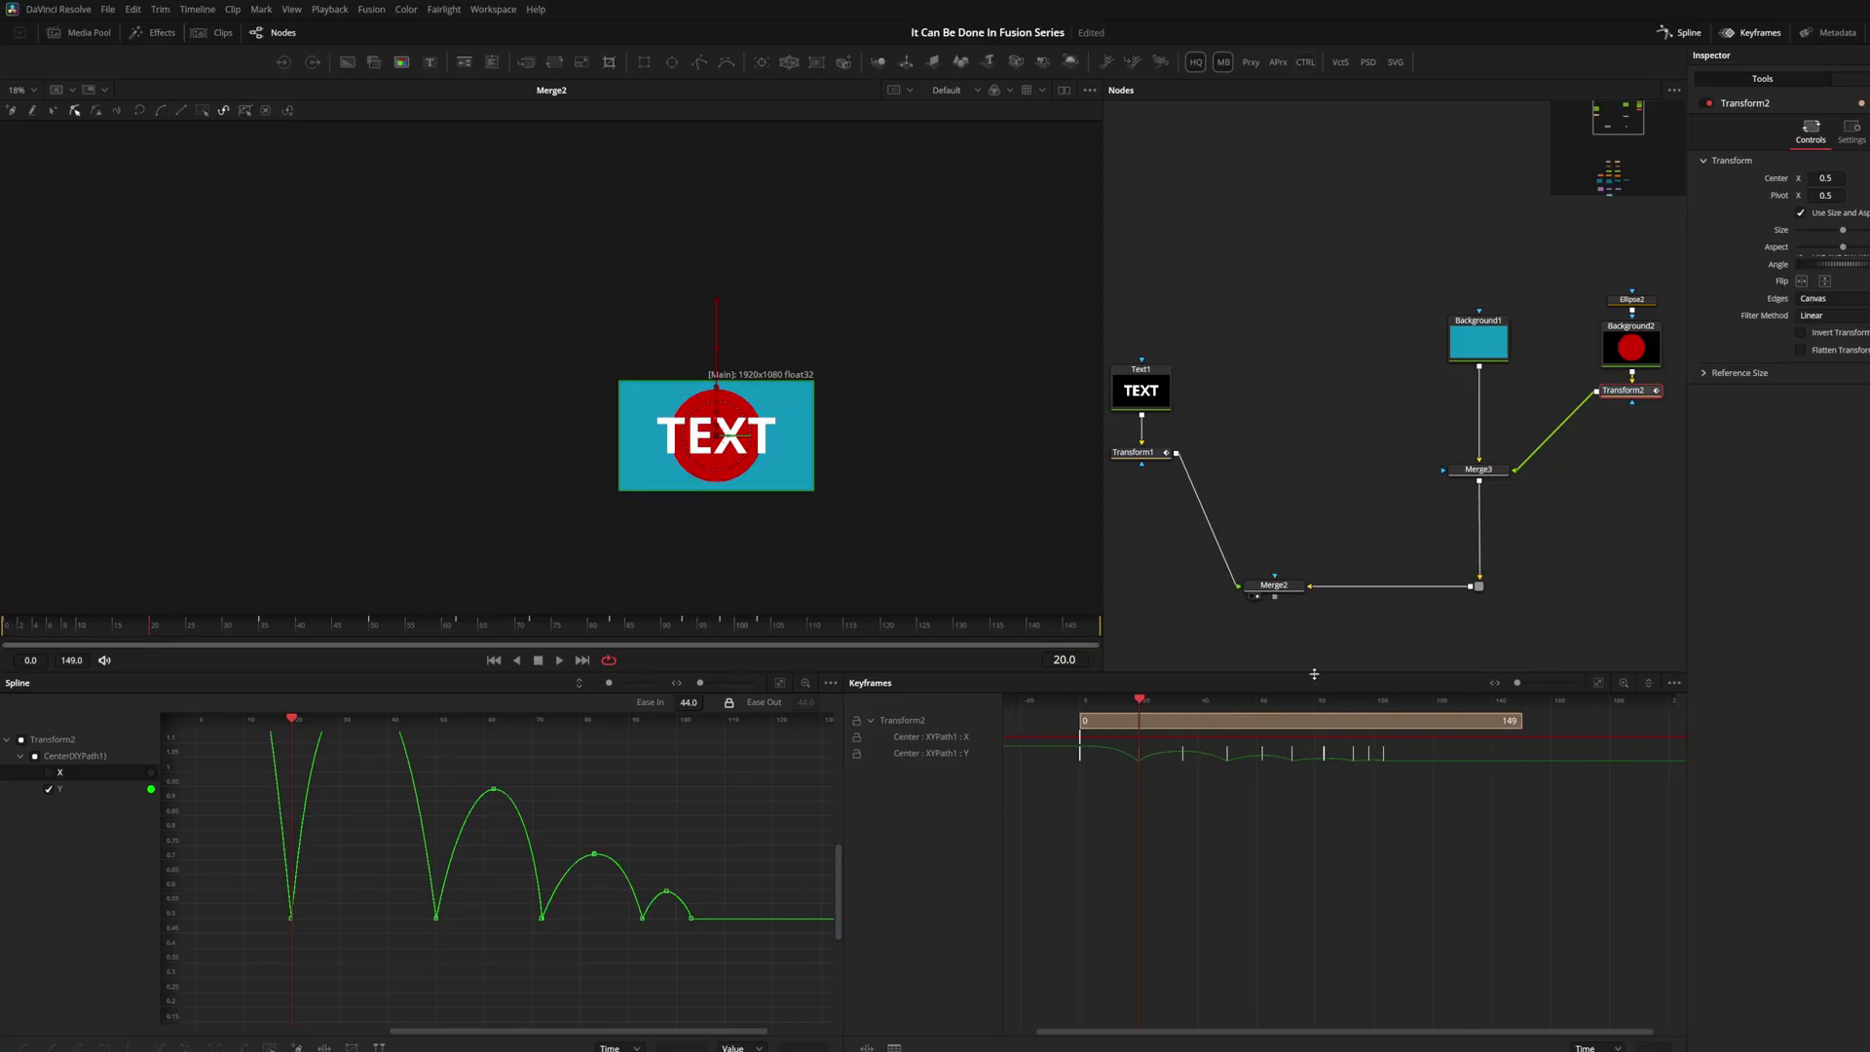
left_click(1162, 450, "ctrl")
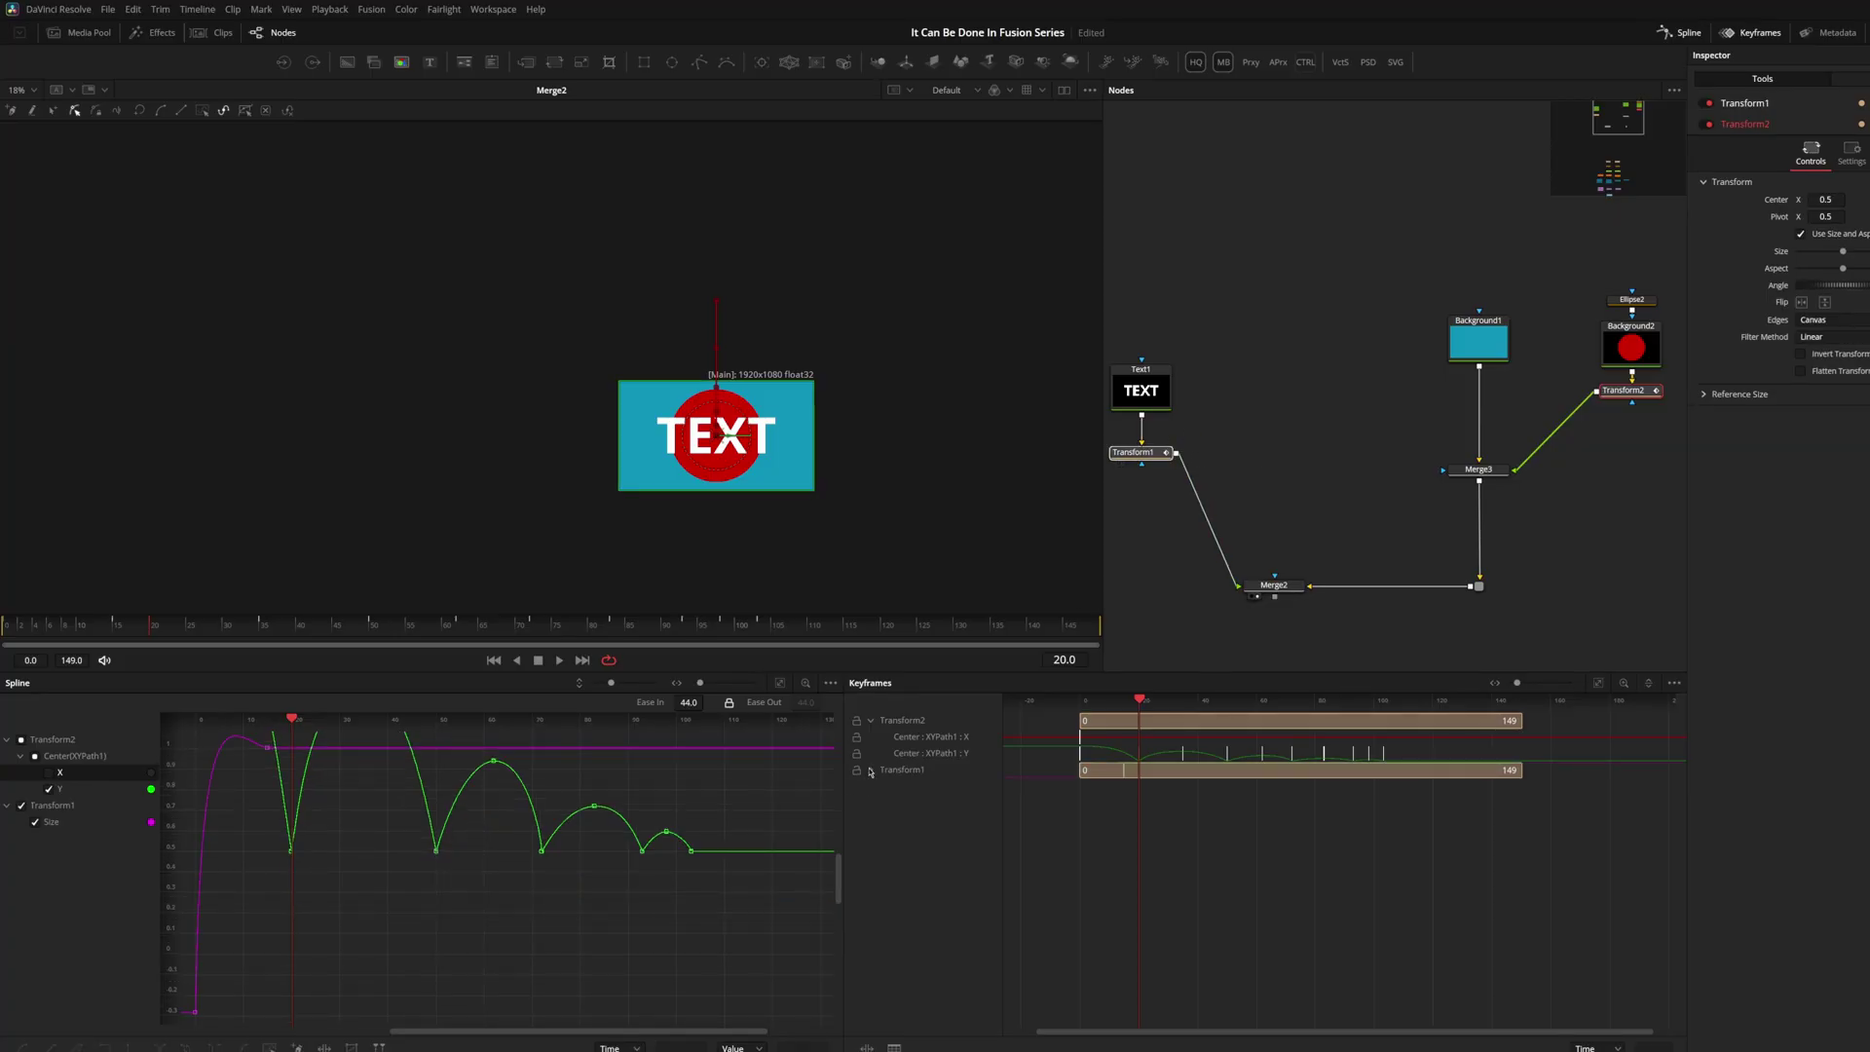
left_click(1084, 769)
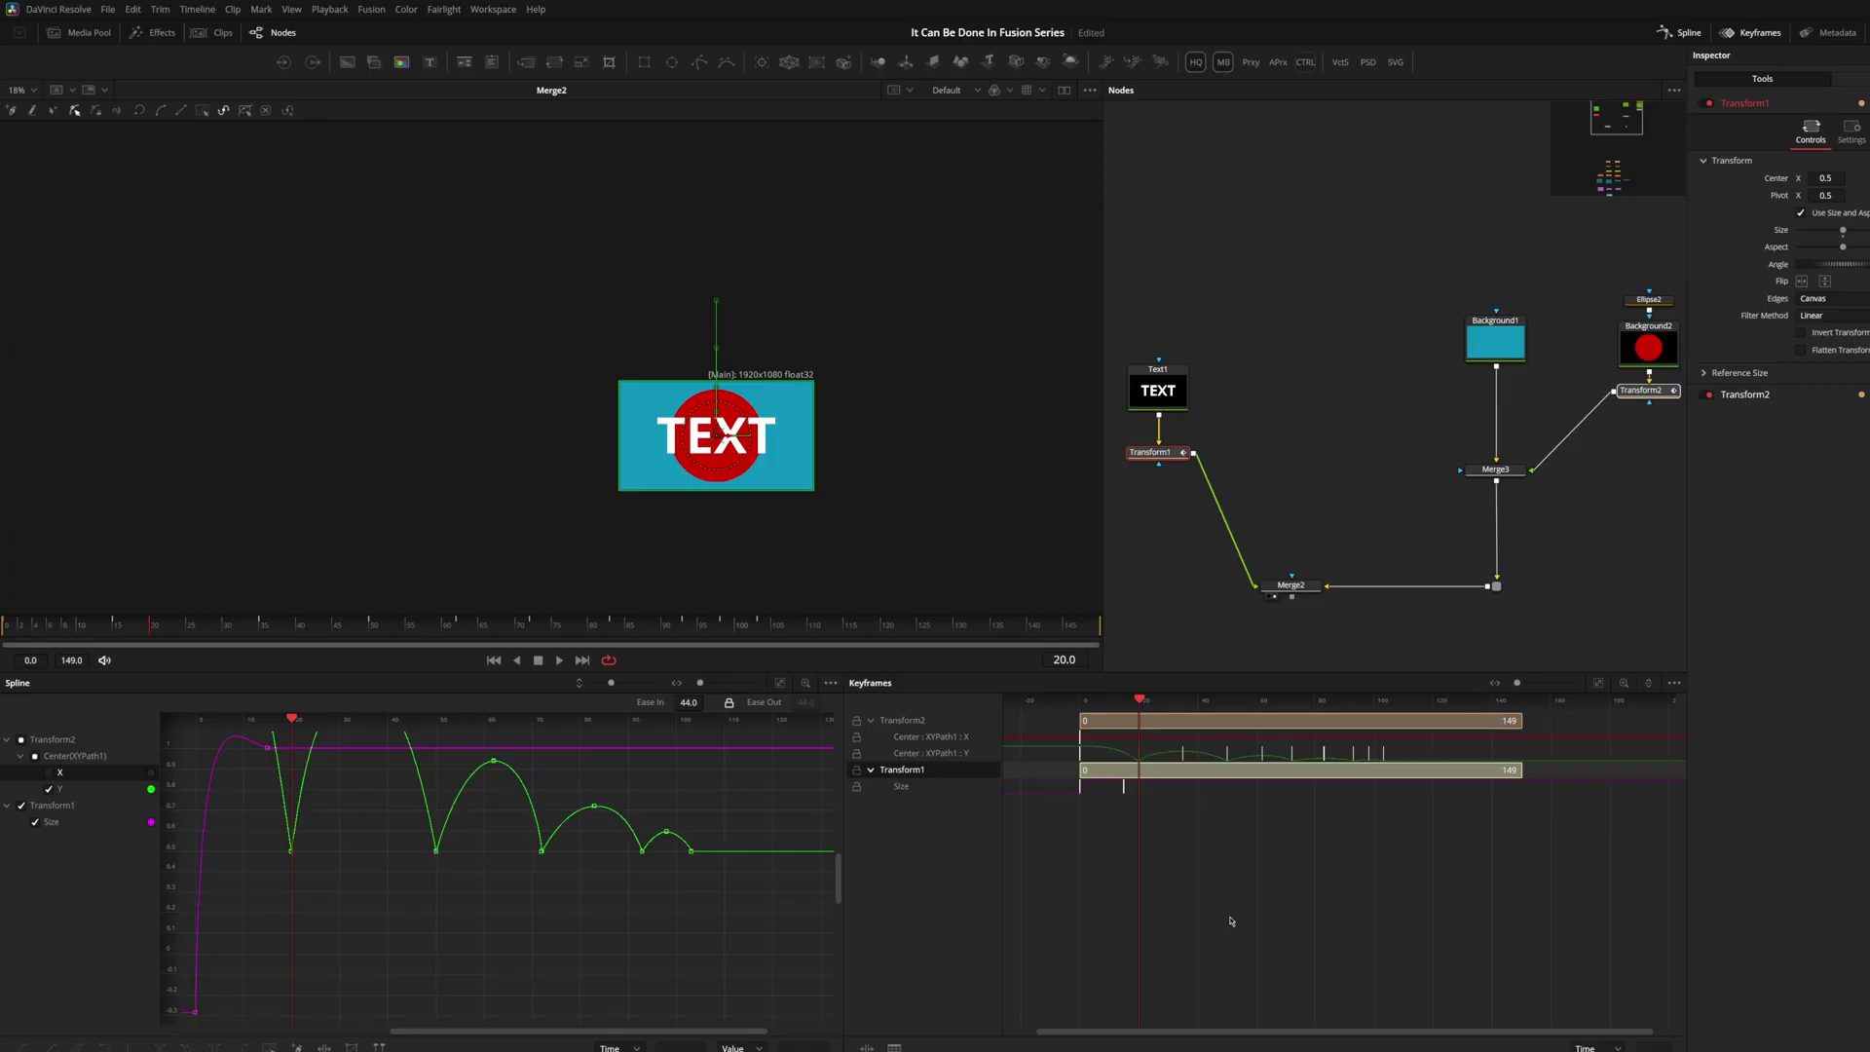
left_click(1195, 835)
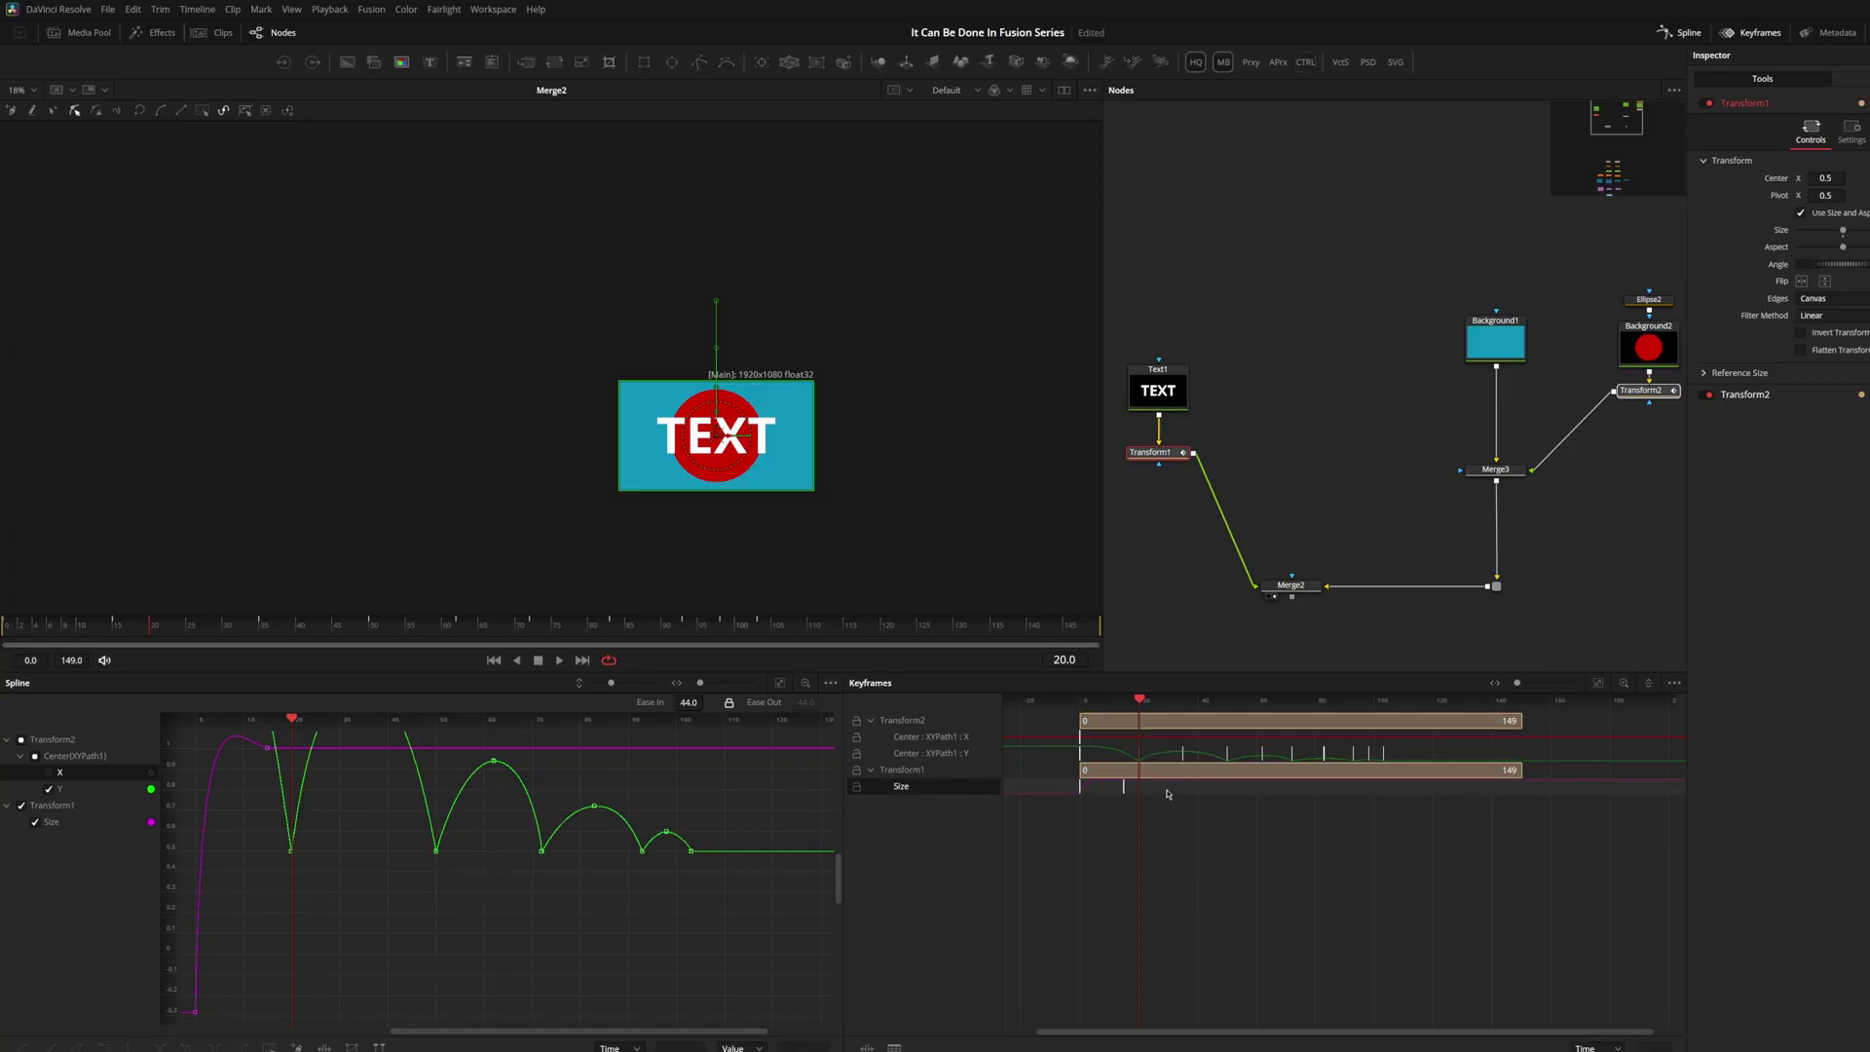
left_click_drag(1194, 792, 1224, 791)
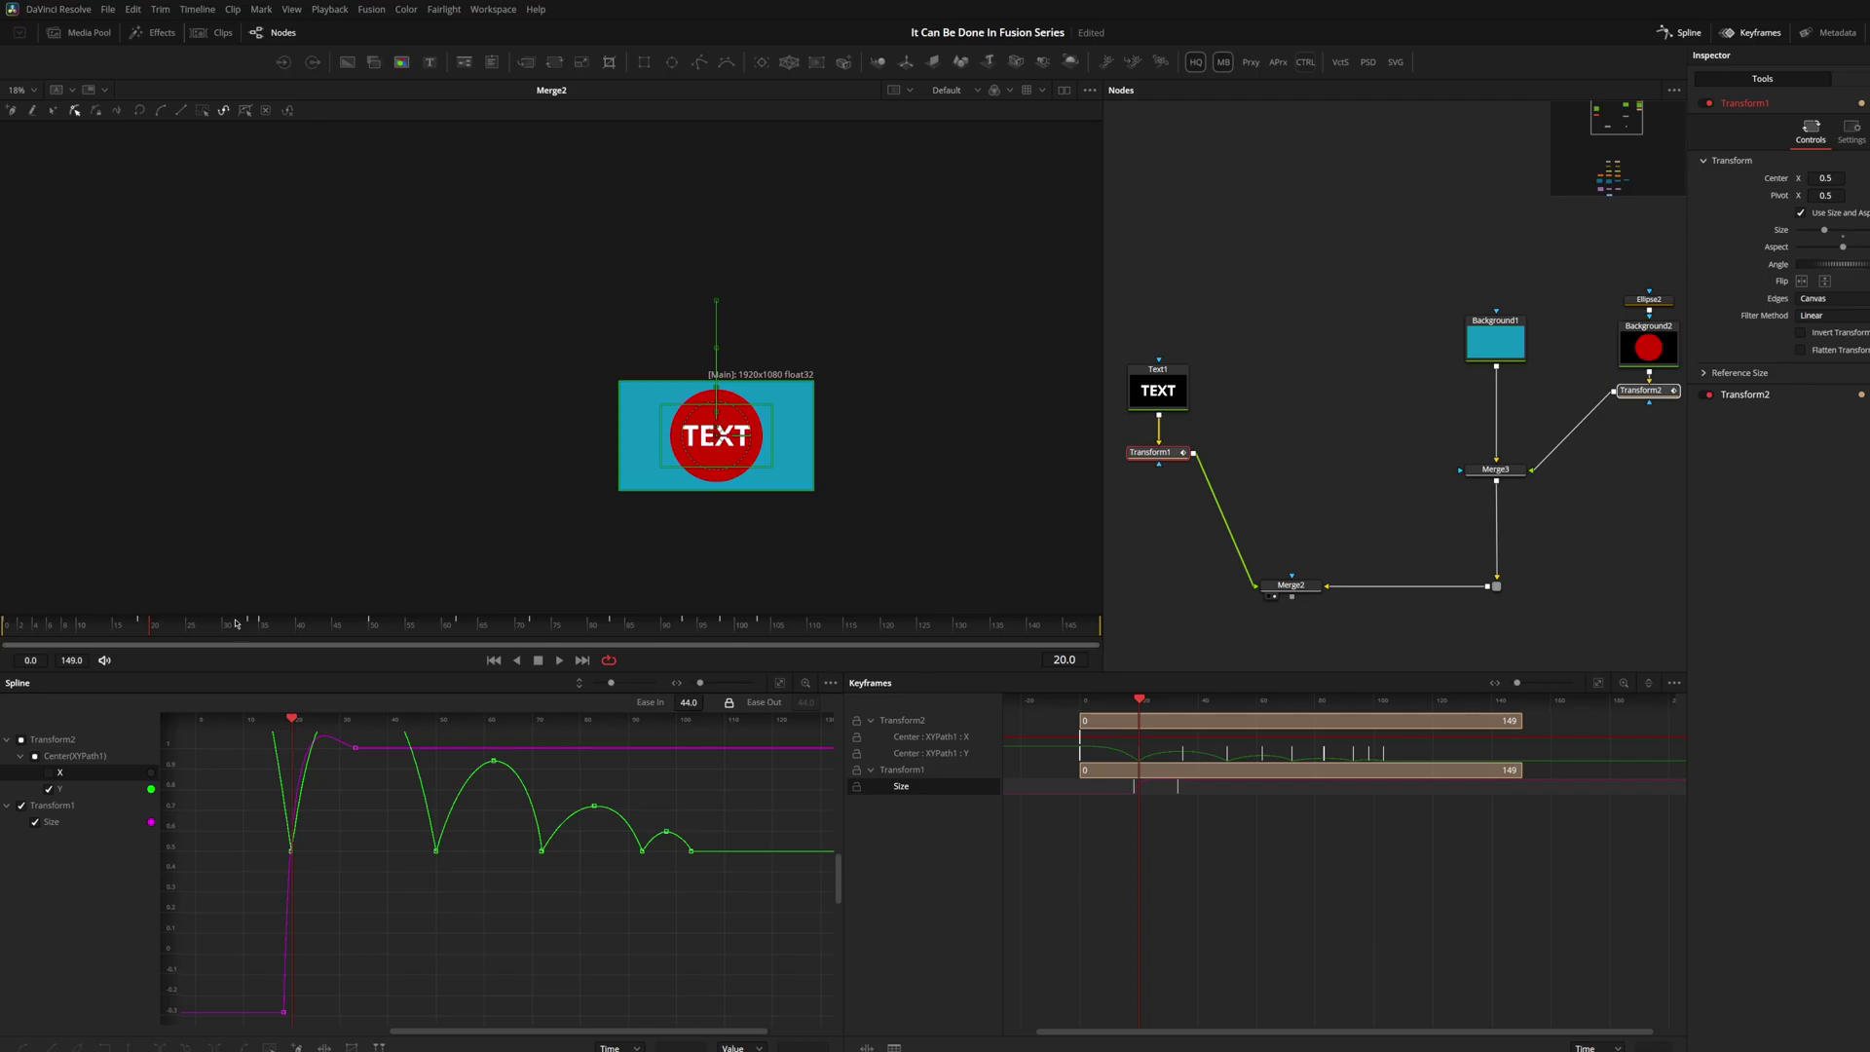
Play back the composition to check the delayed text scaling against the bouncing circle
key("space")
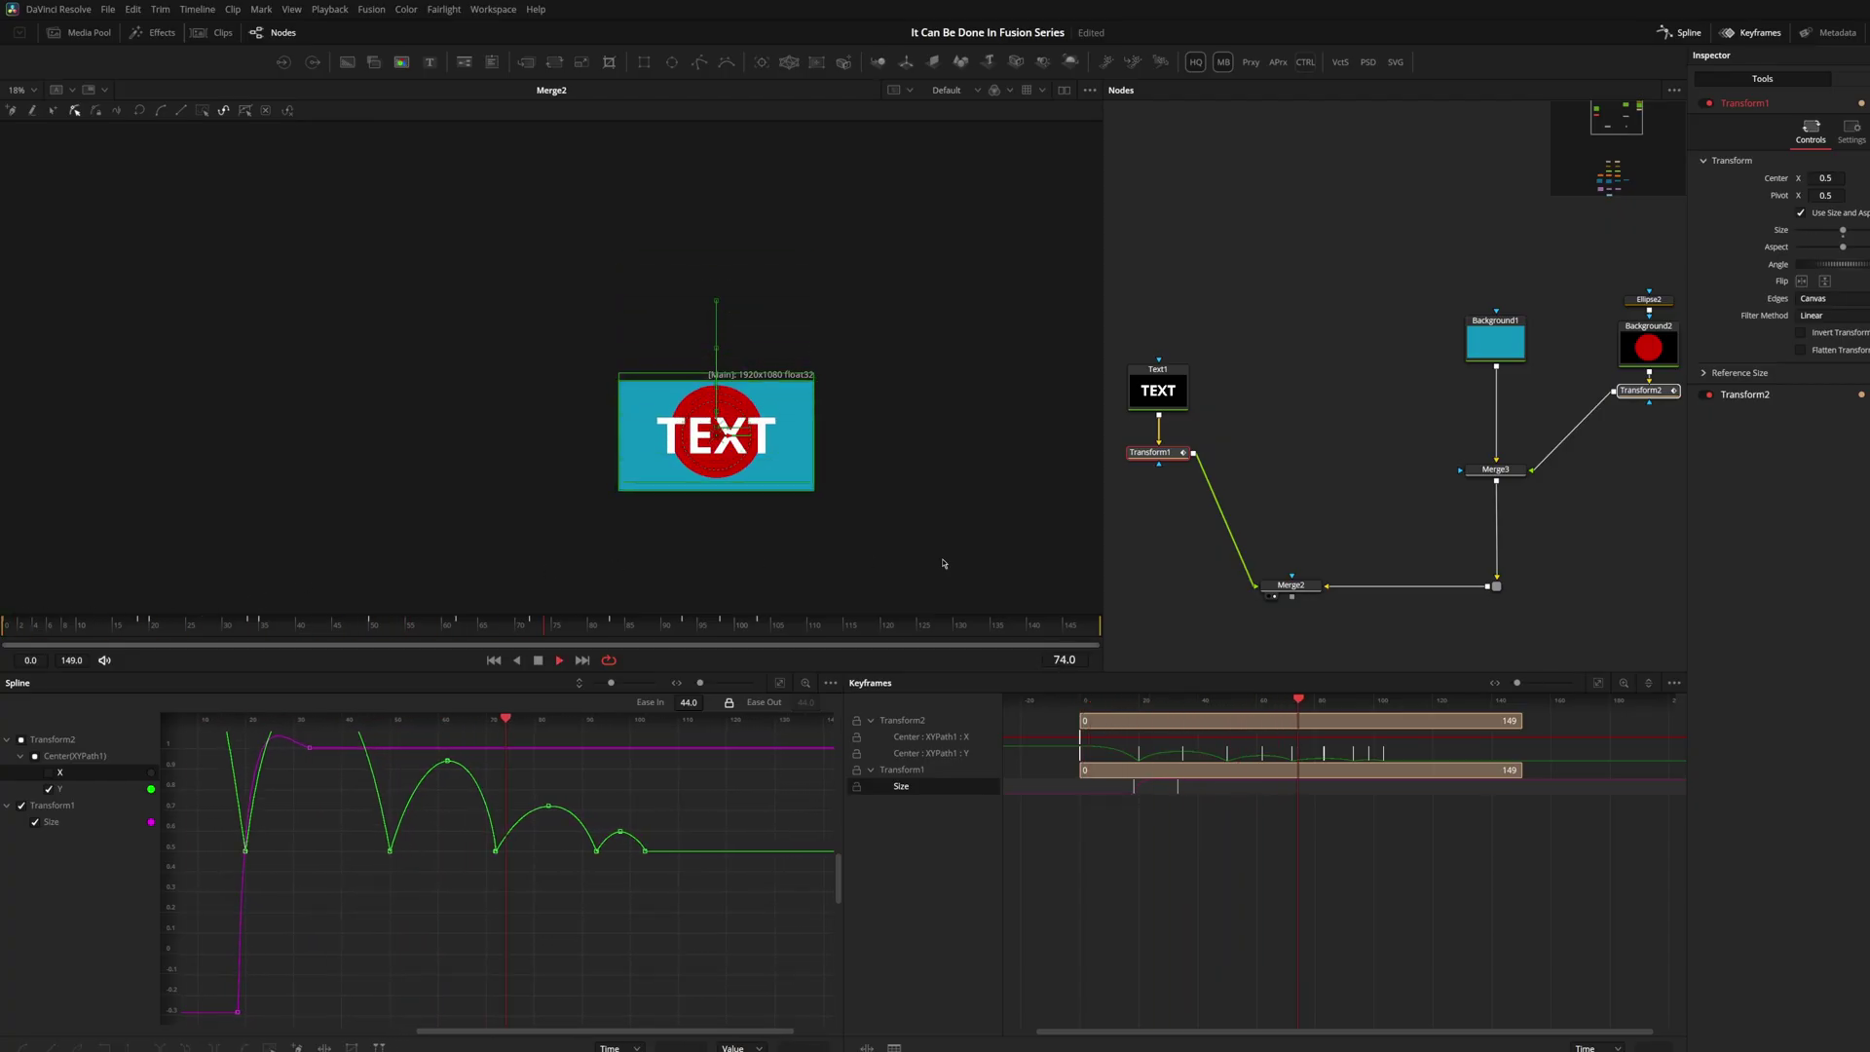
left_click_drag(1338, 459, 1358, 439)
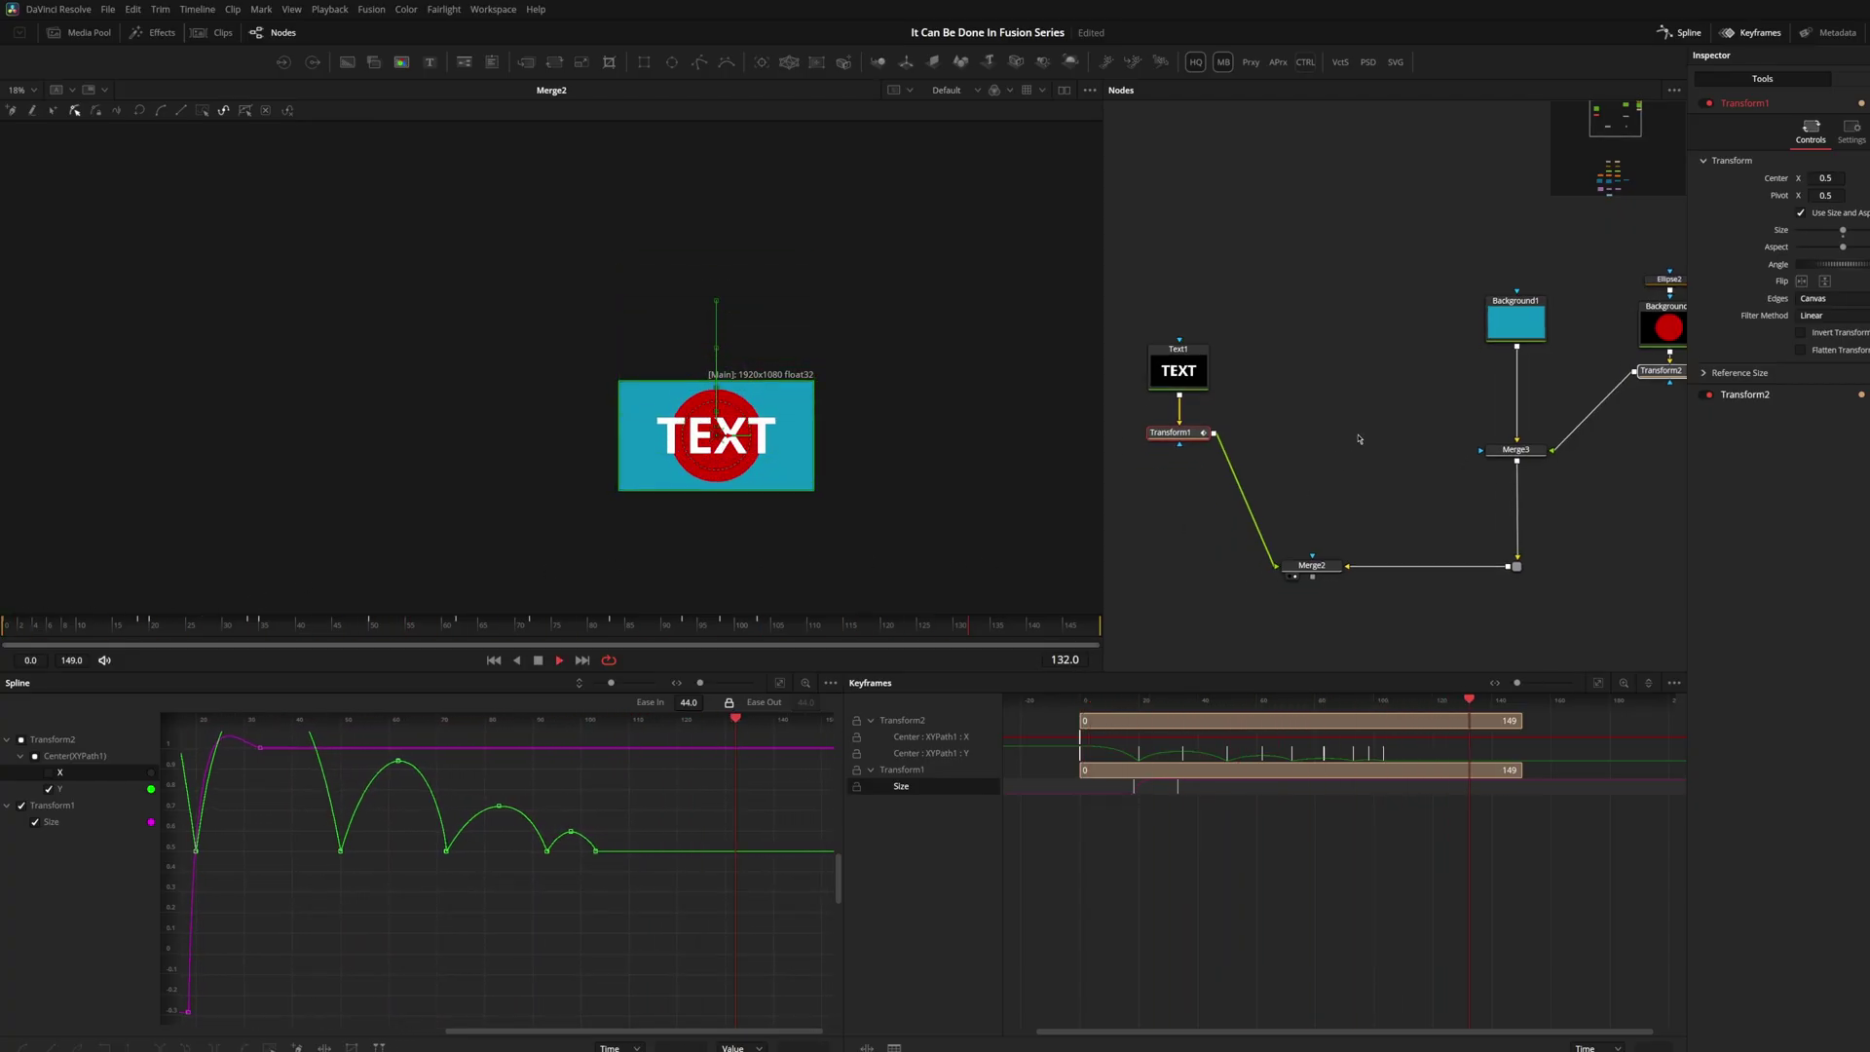
left_click(1286, 422)
key("space")
Insert a pipe router between Transform2 and Merge3, and align the Ellipse2, Background2 and Transform2 nodes vertically above it
left_click_drag(1309, 341, 1146, 330)
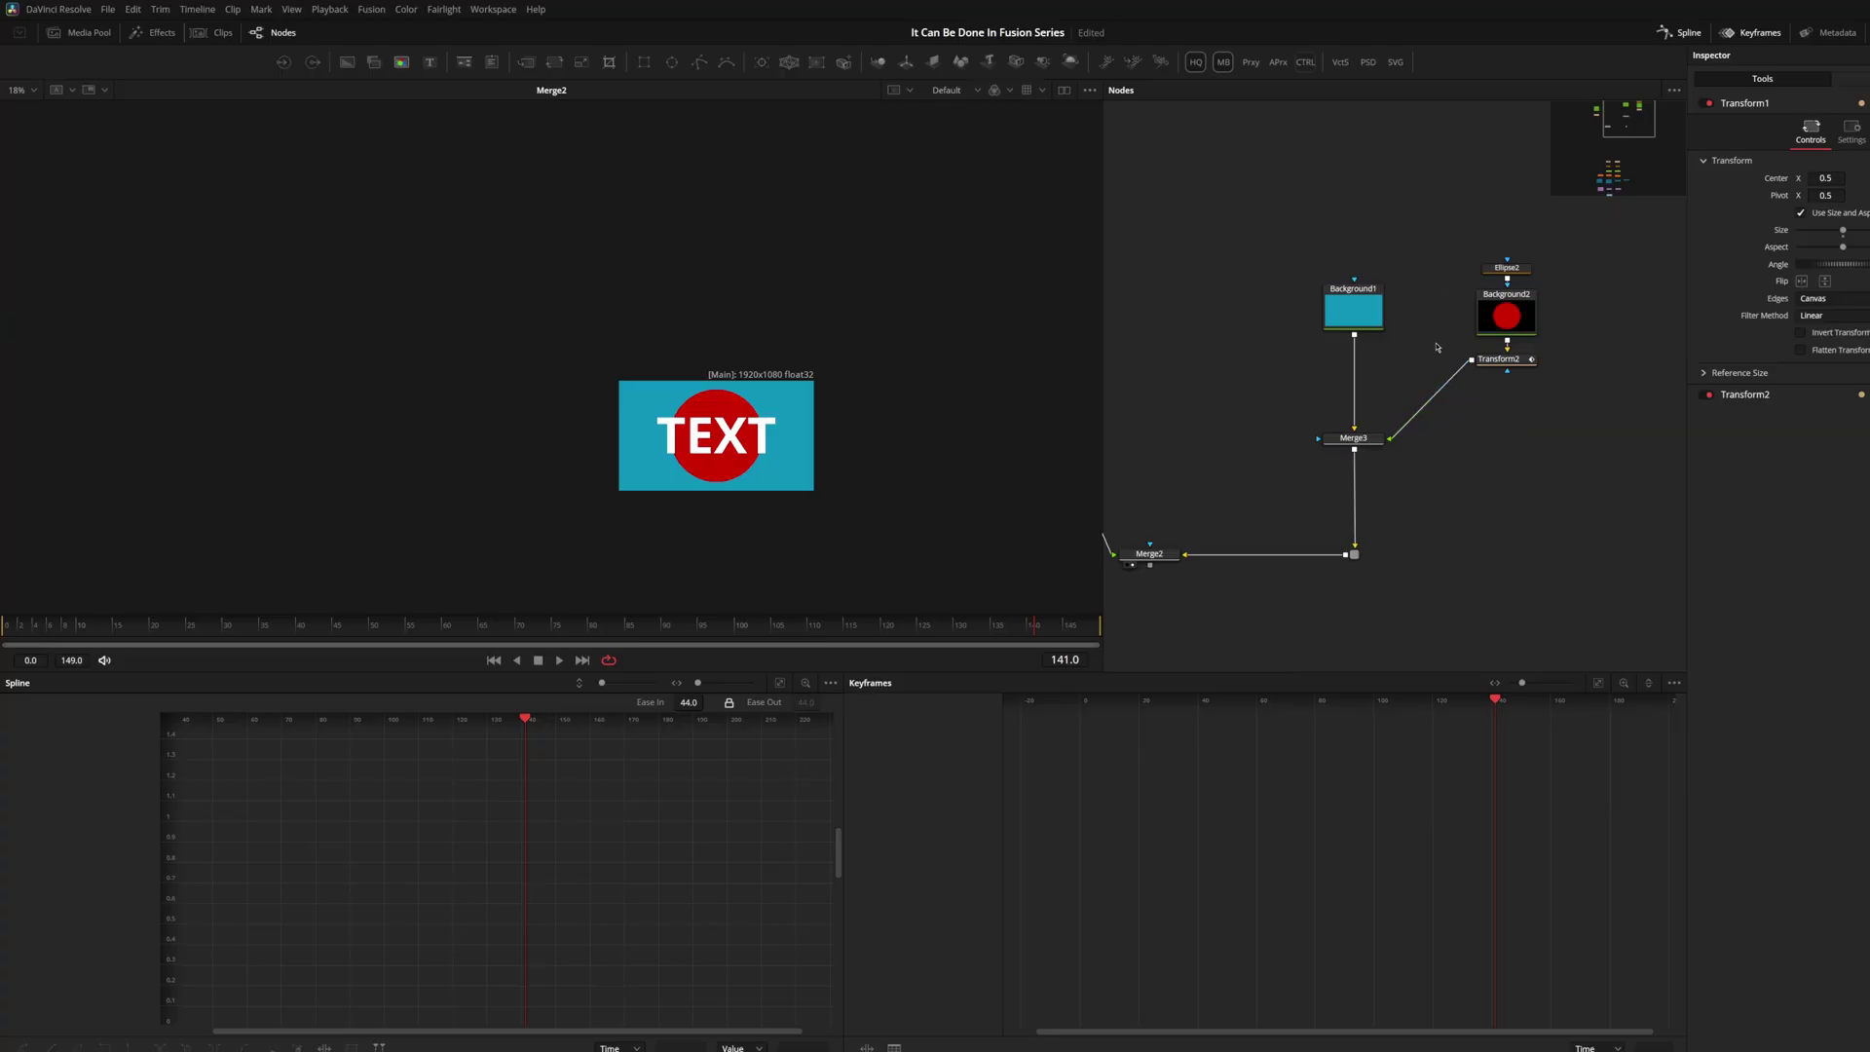
left_click_drag(1587, 442, 1490, 244)
left_click_drag(1507, 314, 1491, 313)
left_click(1433, 374)
left_click(1420, 411, "alt")
left_click_drag(1420, 411, 1491, 440)
left_click_drag(1533, 238, 1465, 403)
left_click_drag(1500, 366, 1460, 439)
left_click(1492, 440, "ctrl")
left_click(1280, 488)
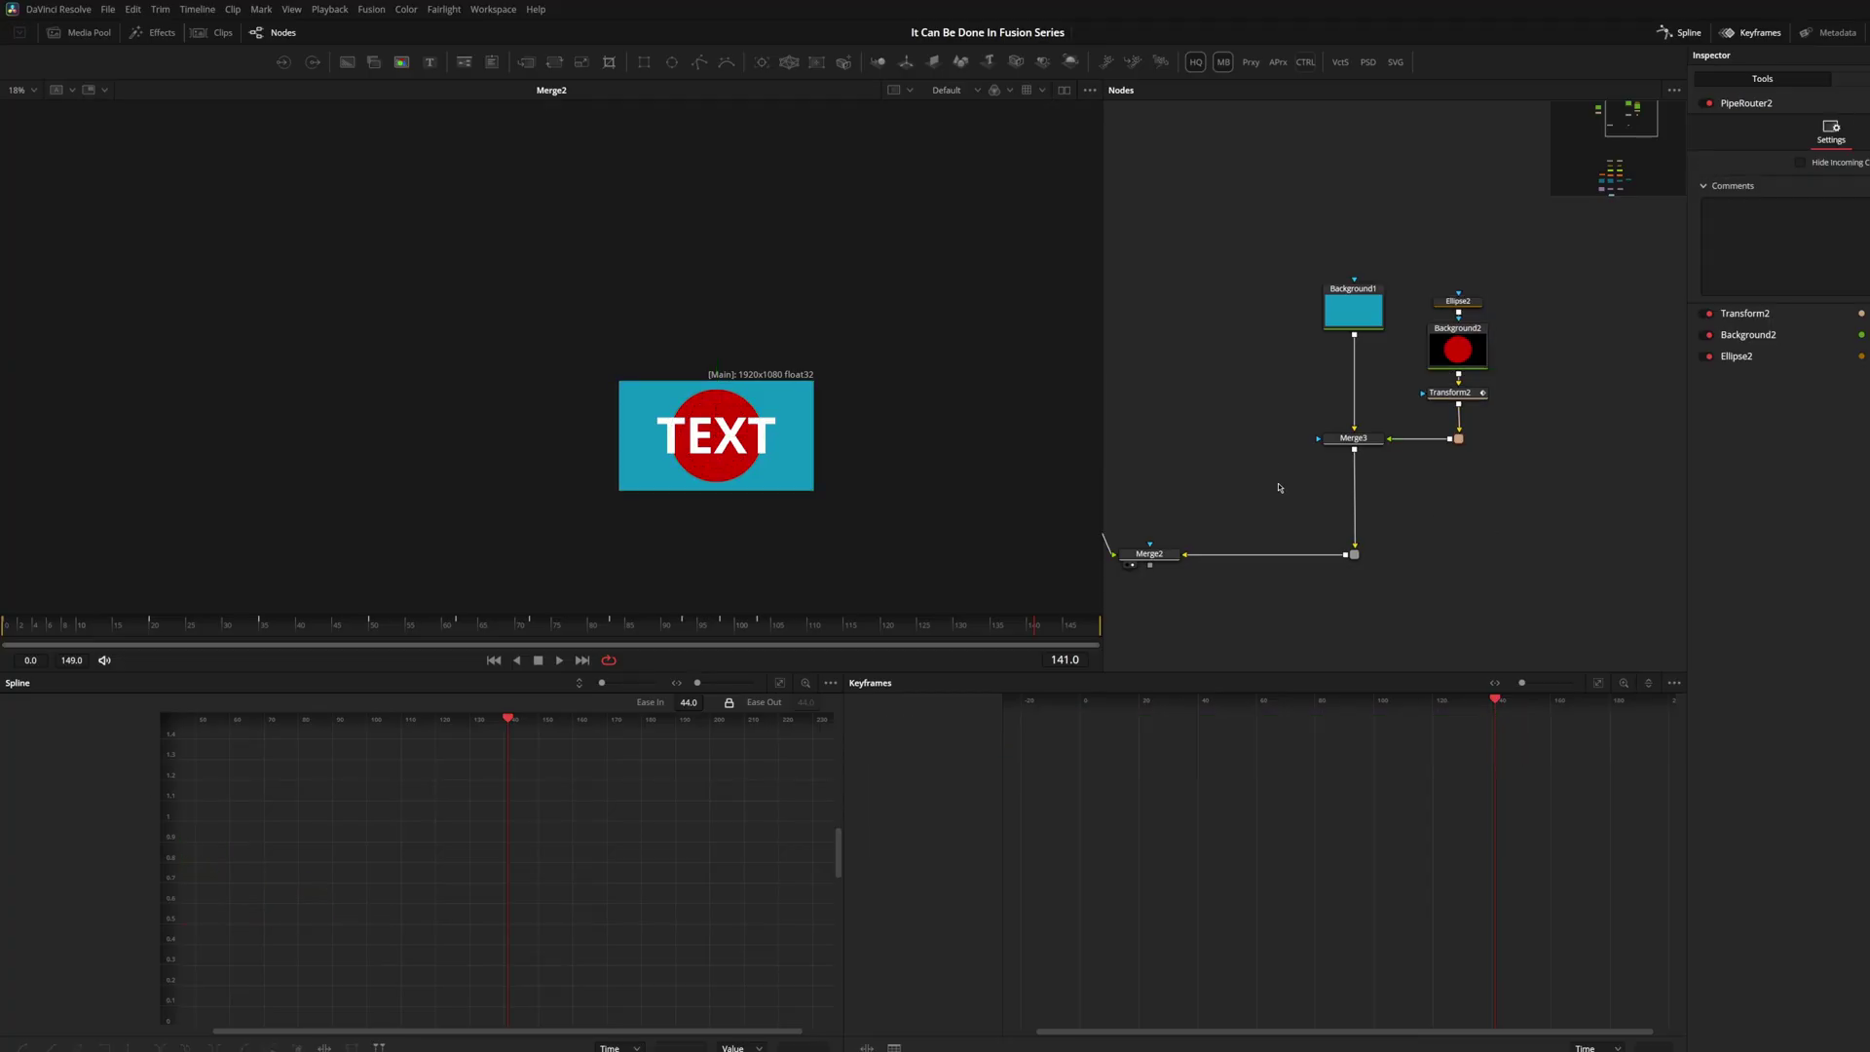
Add a pipe router between Transform1 and Merge2, and lower the Text1 and Transform1 nodes closer to it
left_click_drag(1137, 508, 1210, 534)
left_click(1286, 480, "alt")
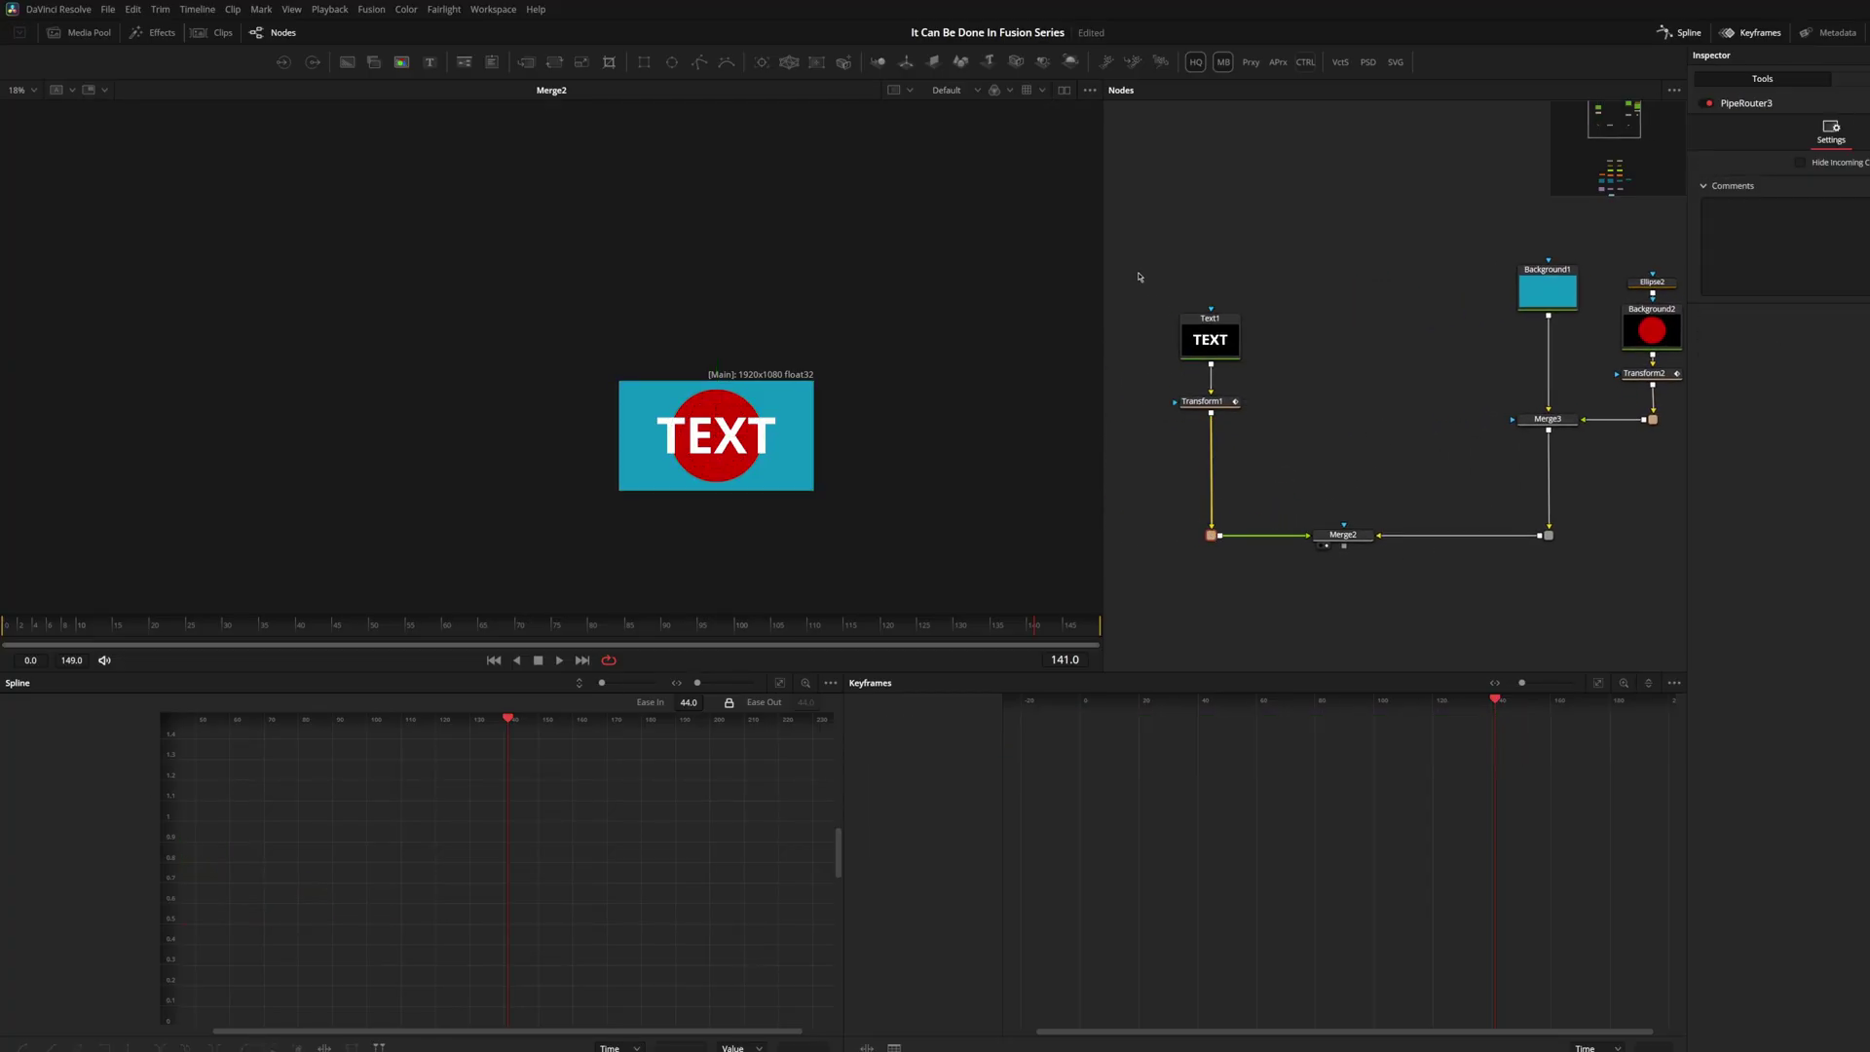
left_click_drag(1139, 275, 1230, 469)
left_click(1294, 558)
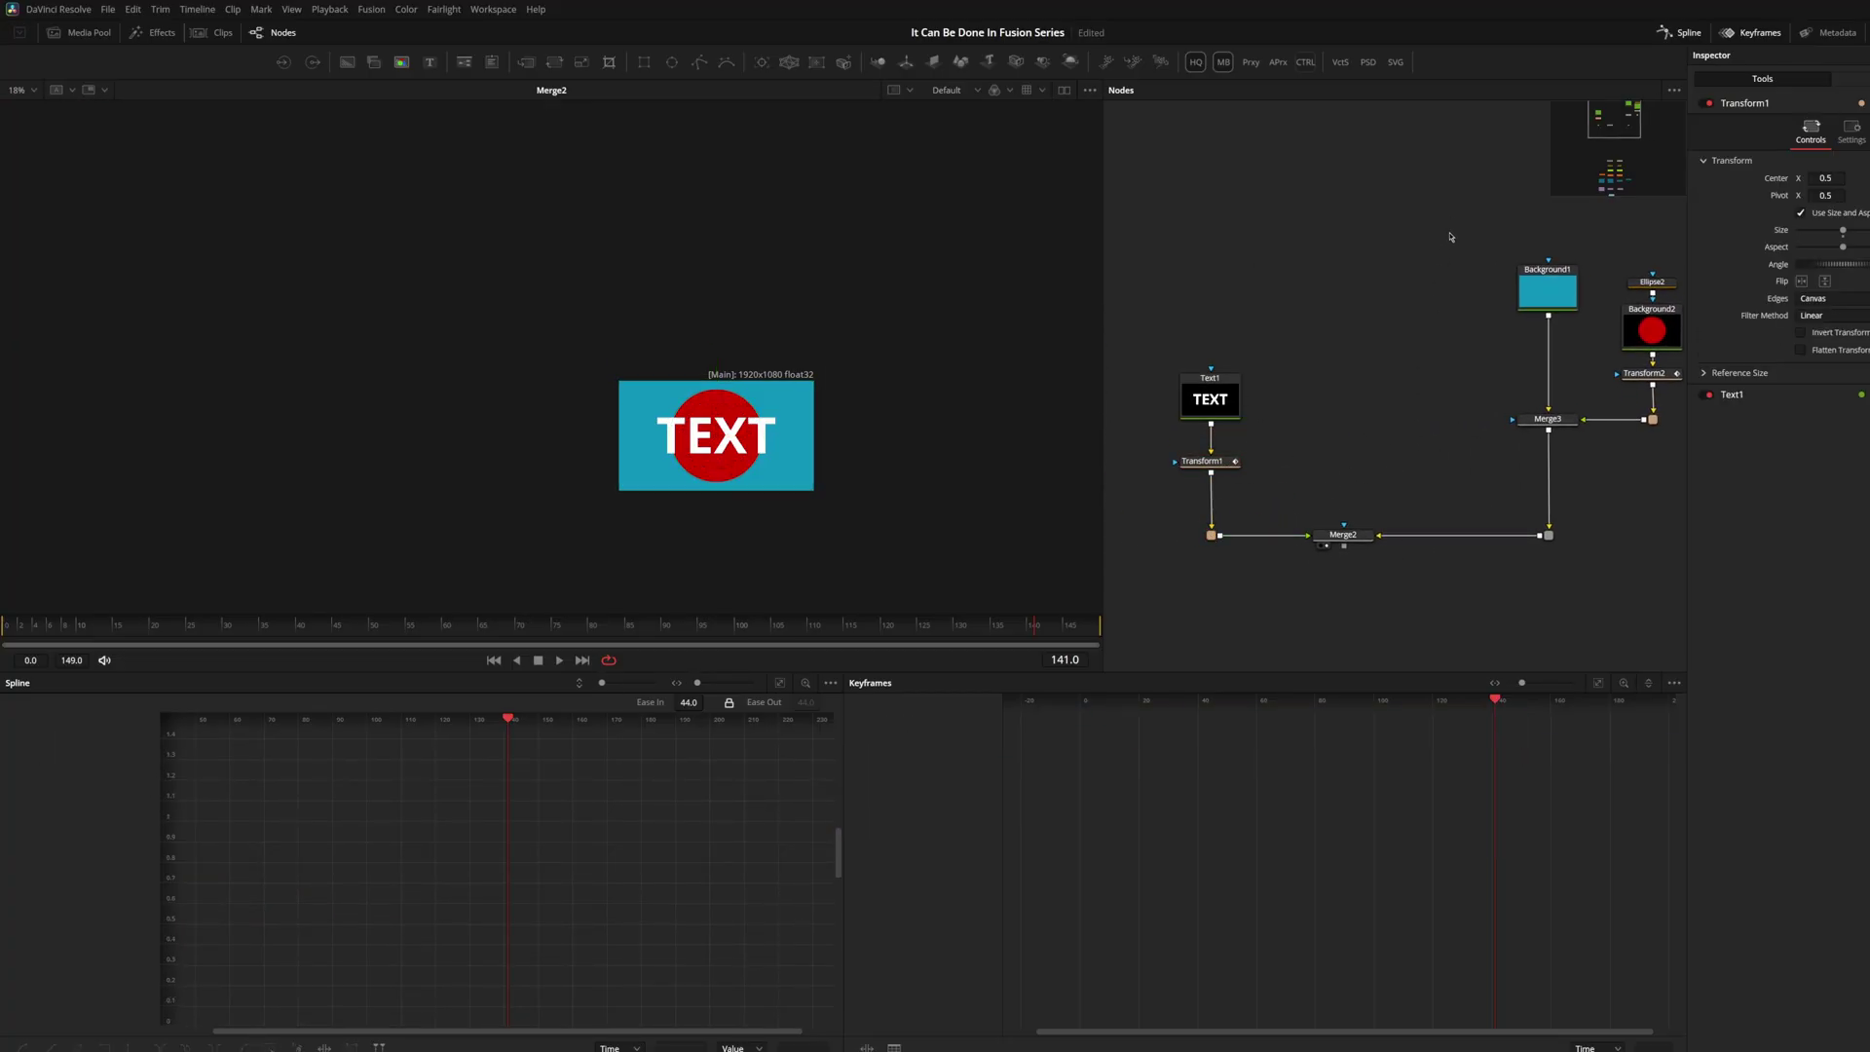
Move the background and circle branch, including its pipe routers, closer to Merge2 to balance it with the text branch
left_click_drag(1449, 237, 1660, 544)
scroll(1393, 514, "down", 3)
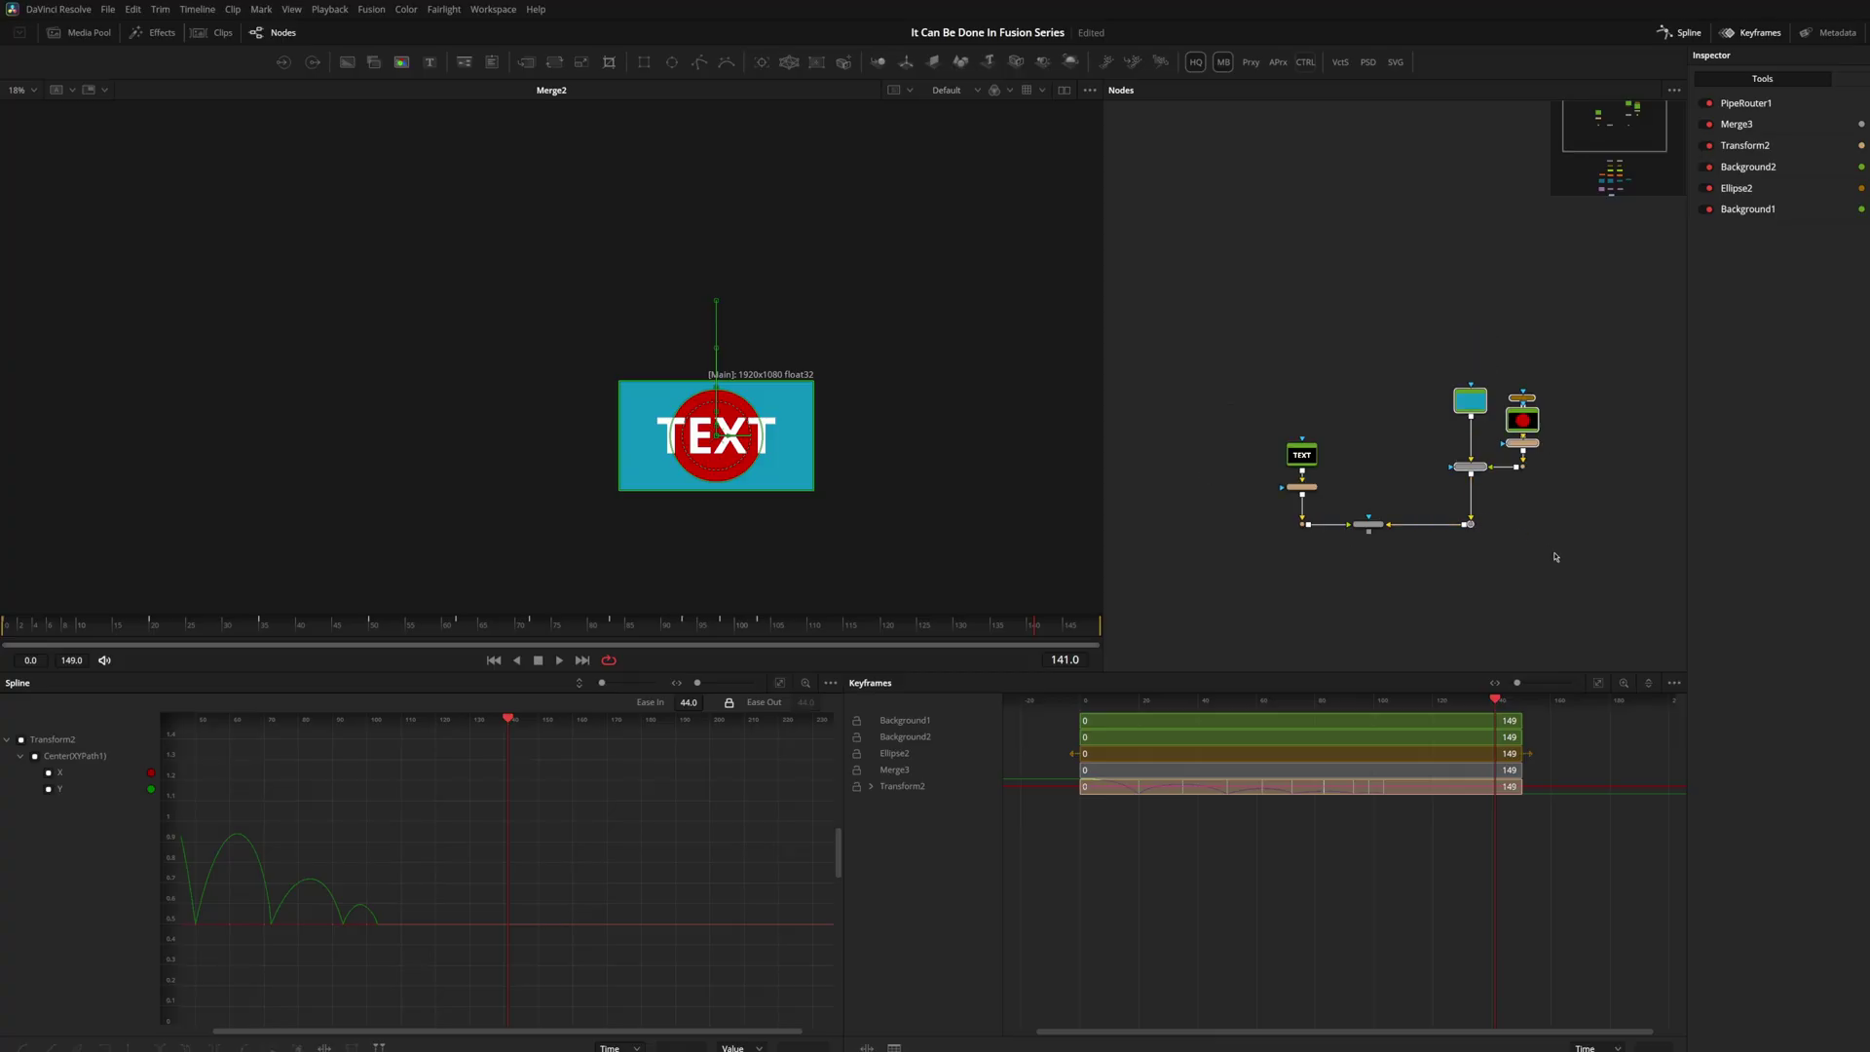
left_click(1522, 466, "ctrl")
scroll(1480, 455, "up", 3)
left_click_drag(1465, 593, 1399, 593)
scroll(1390, 587, "down", 3)
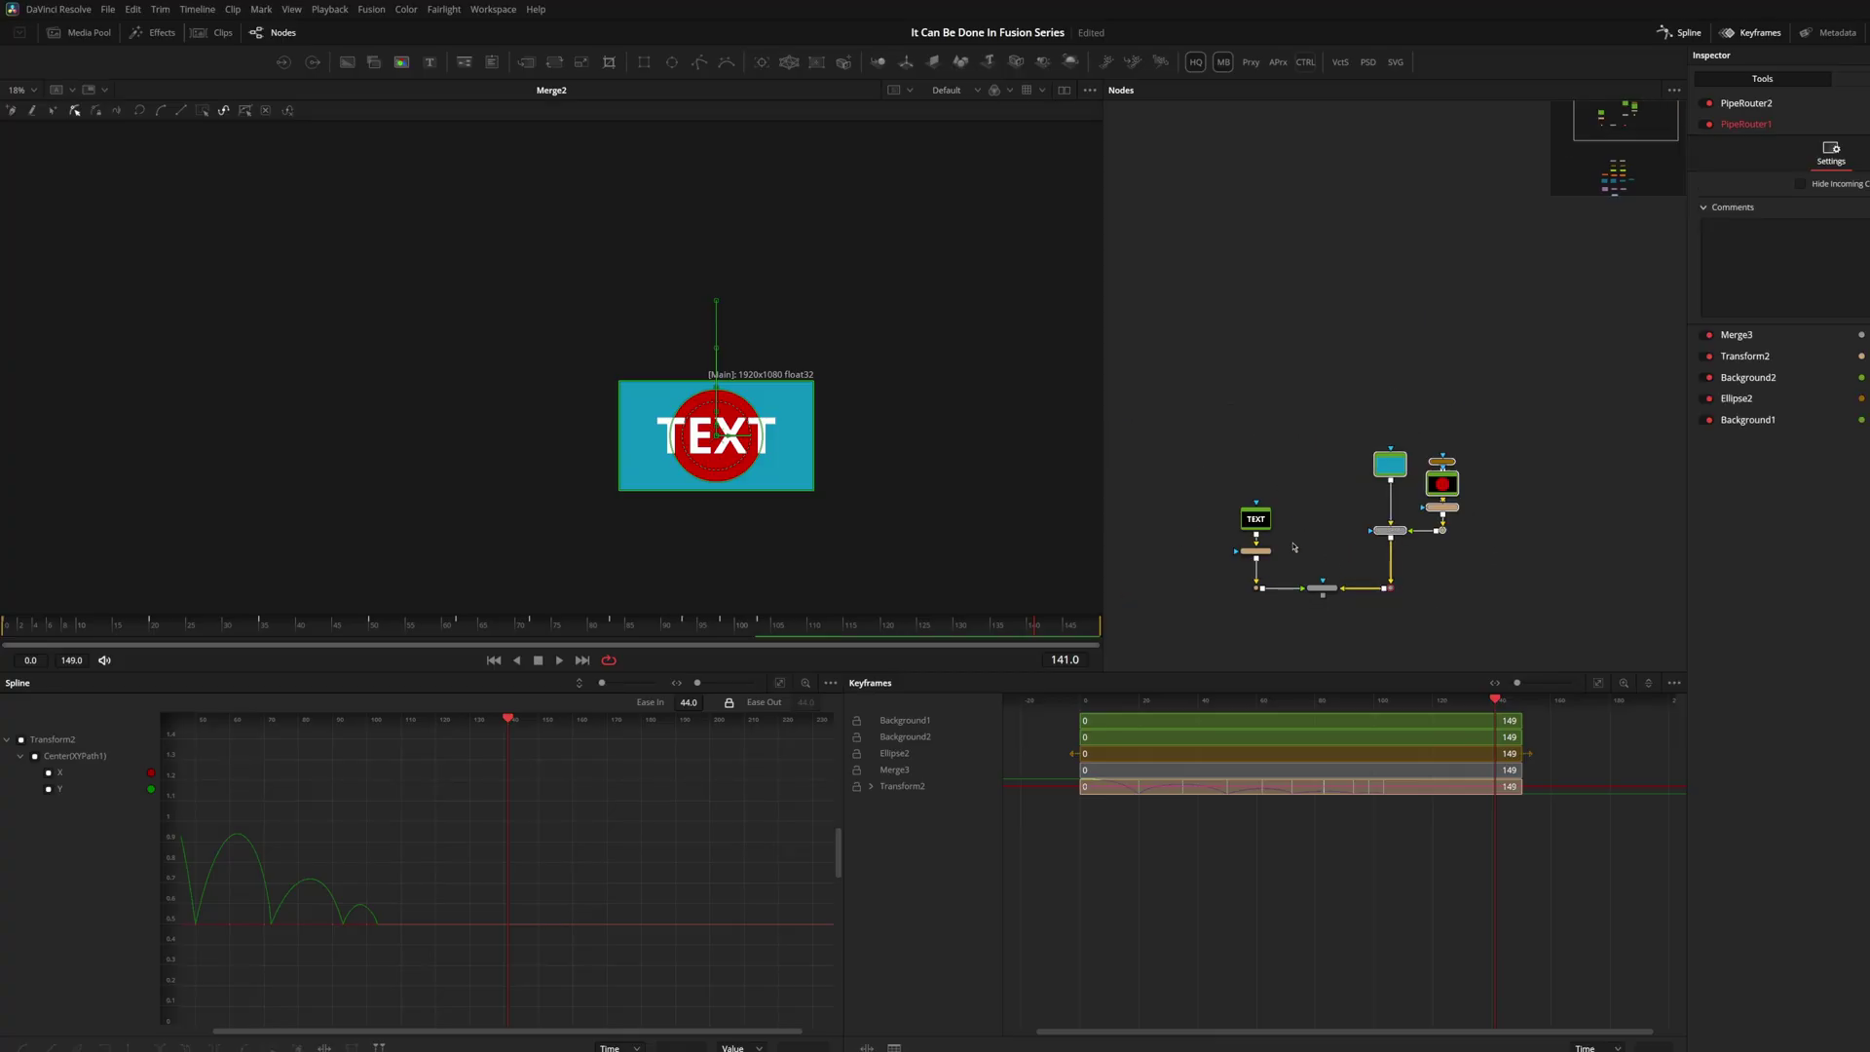
left_click_drag(1307, 548, 1333, 539)
left_click(1335, 538)
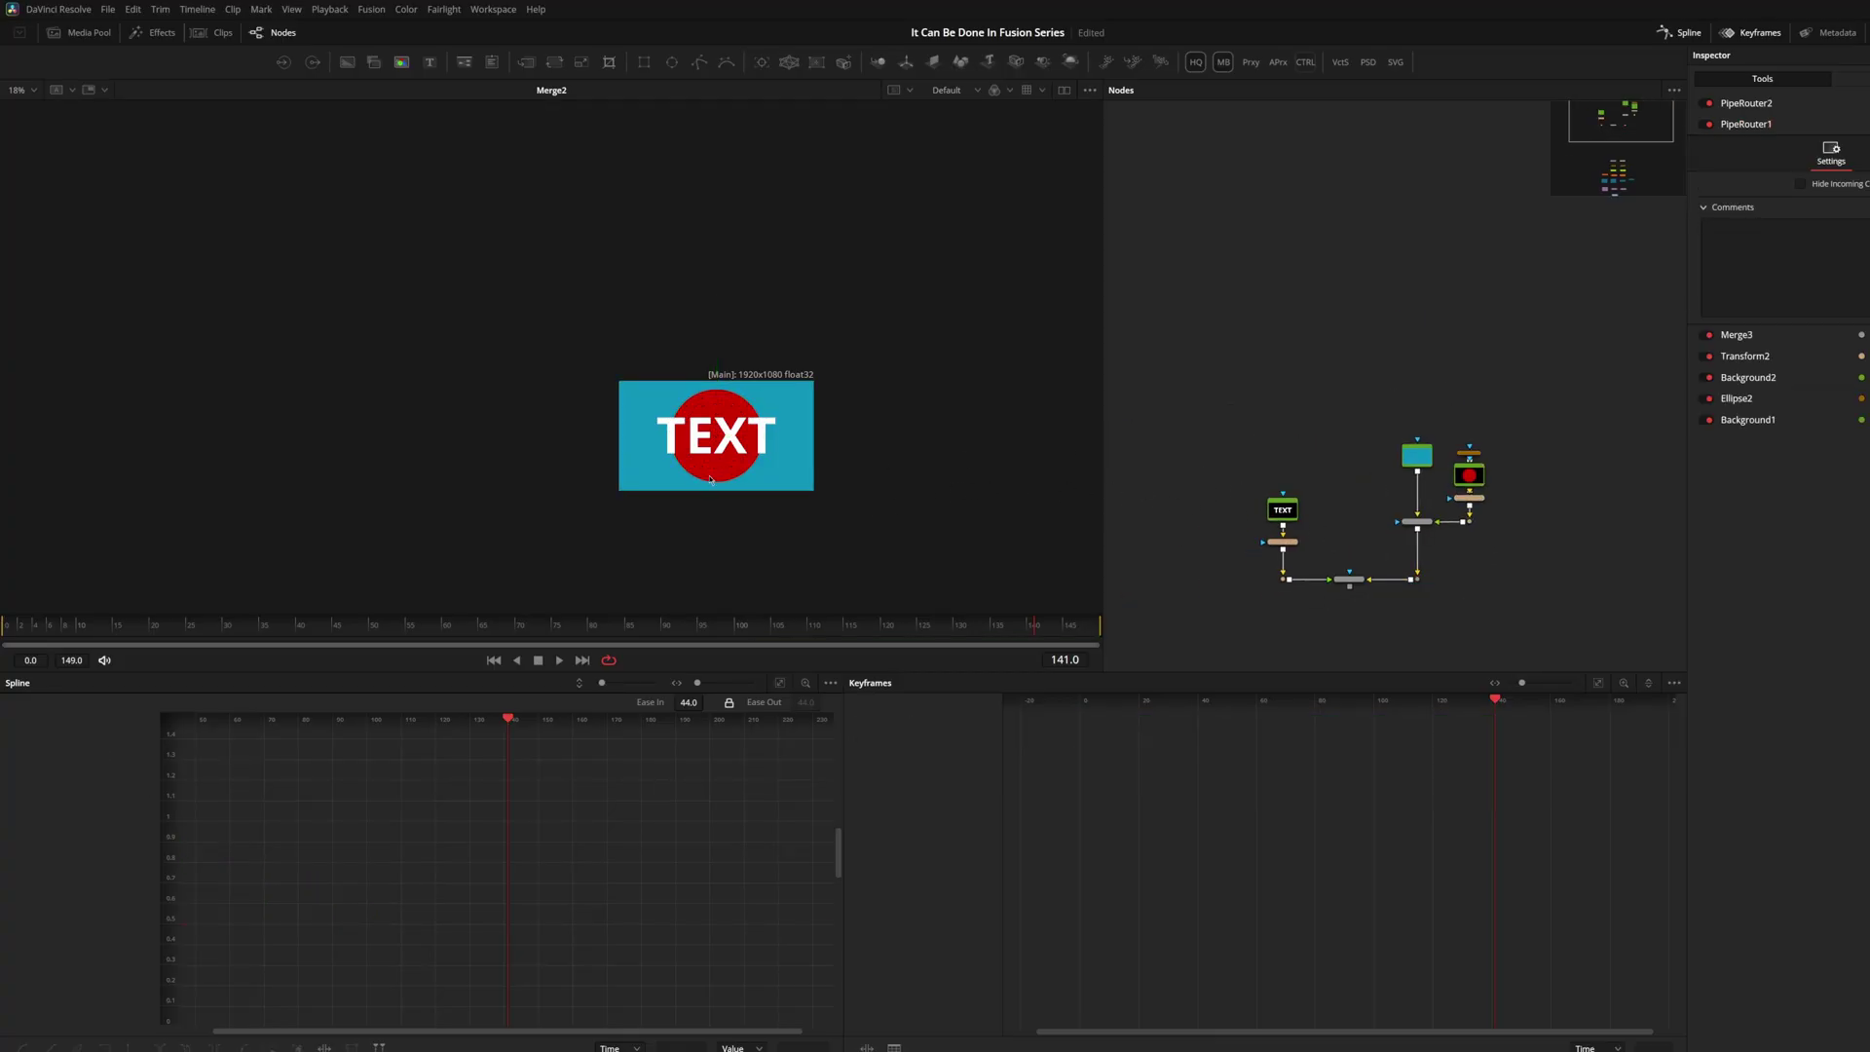
Play the animation from the start and scrub to frame 60 to review the text and circle motion
left_click(50, 632)
key("space")
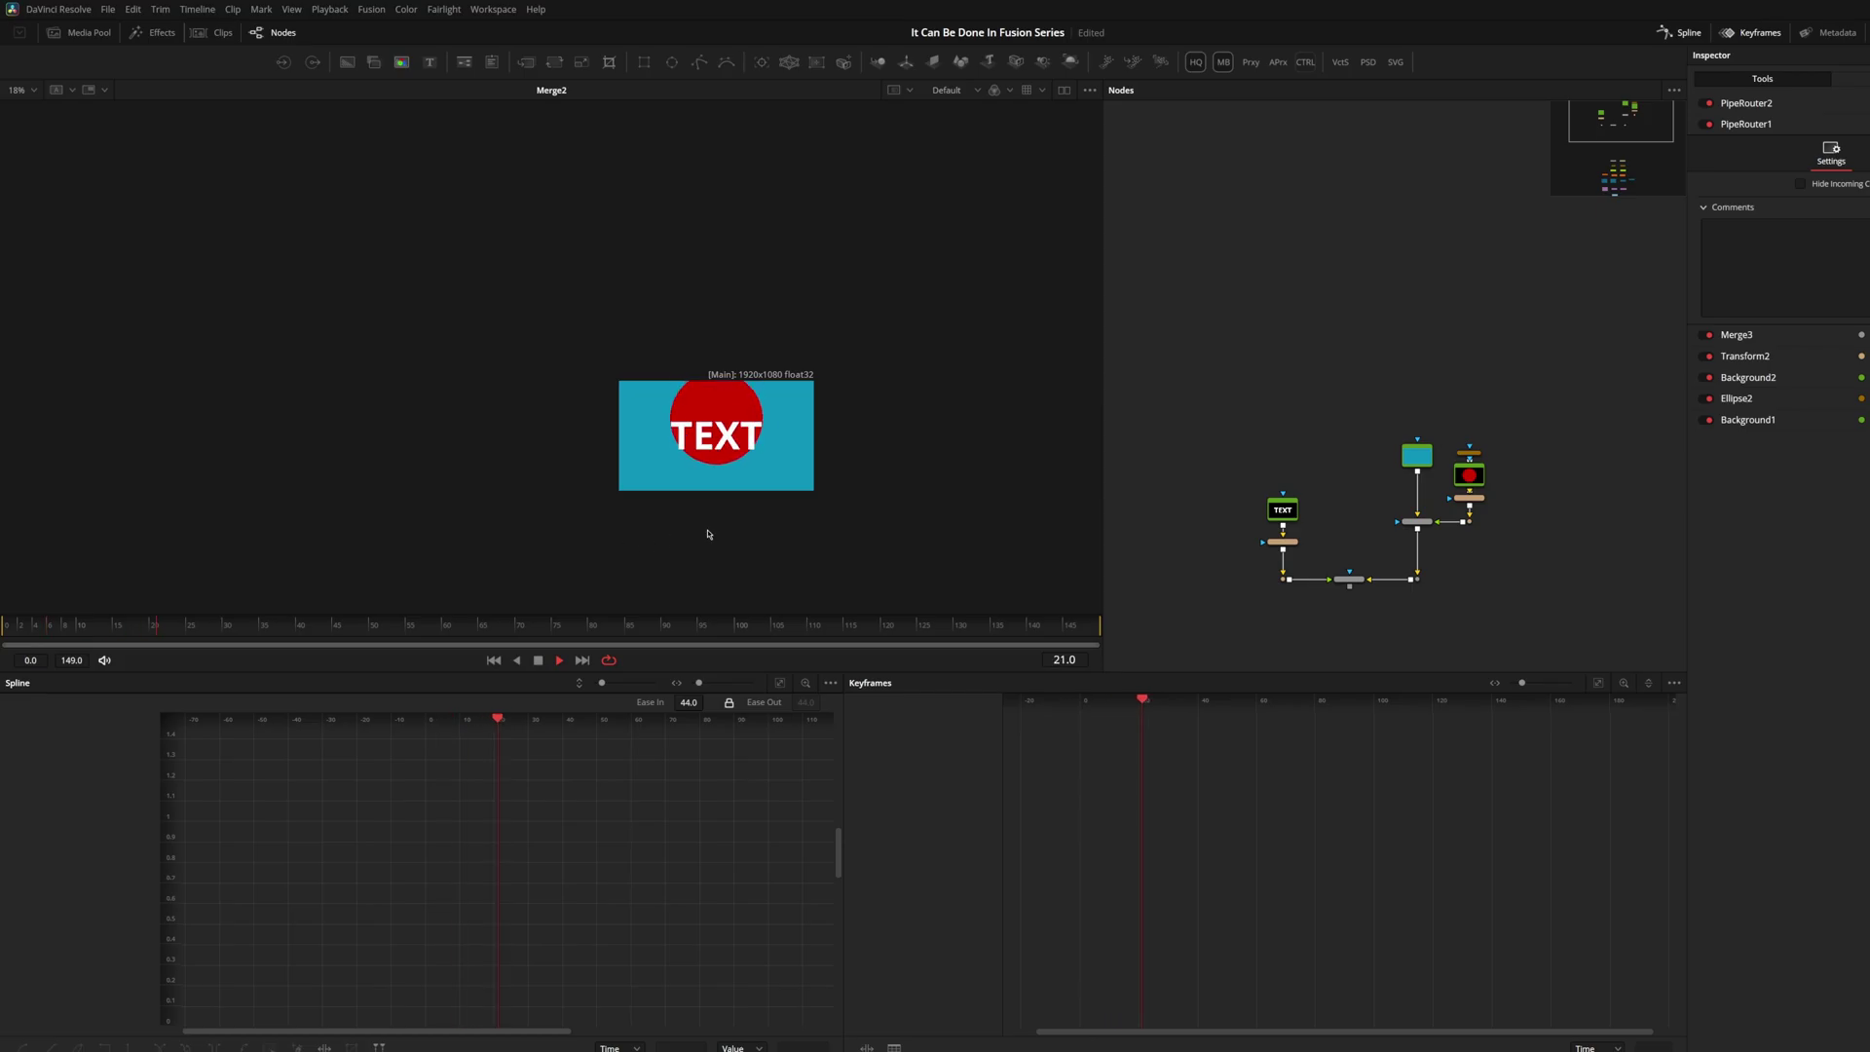
key("space")
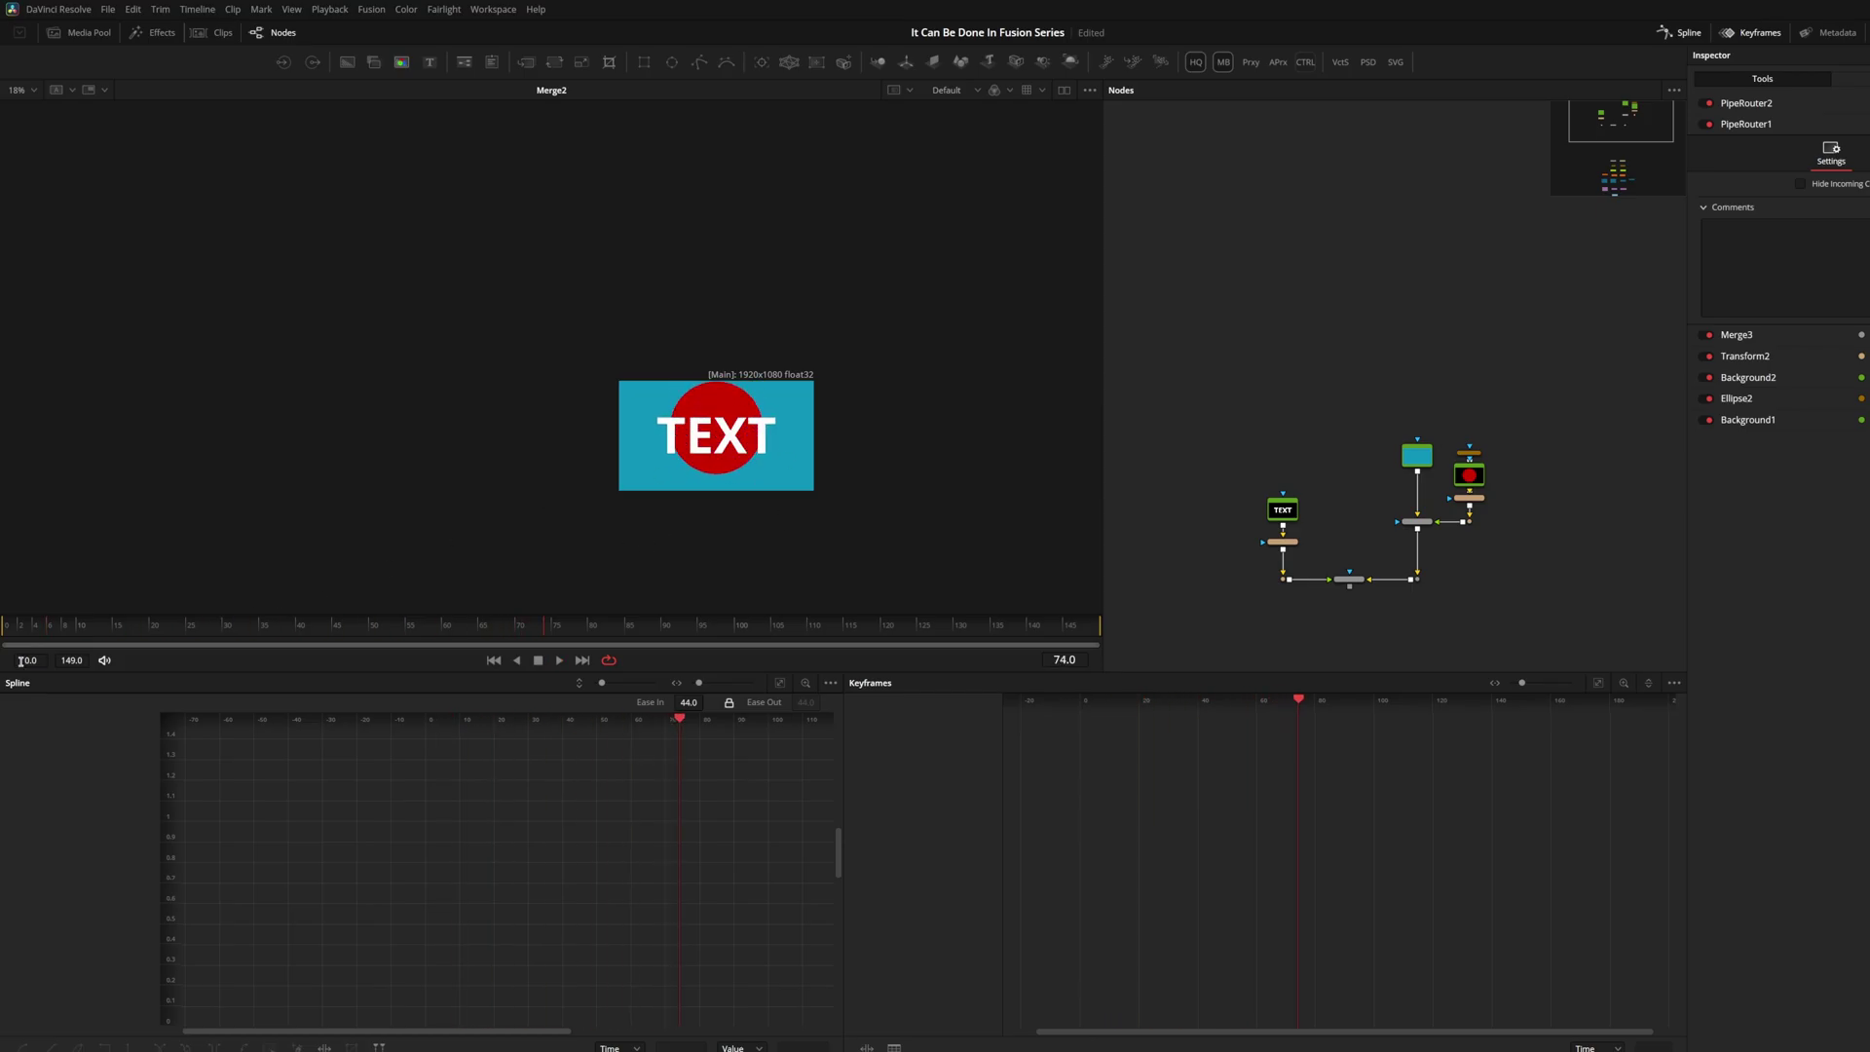
left_click(5, 627)
key("space")
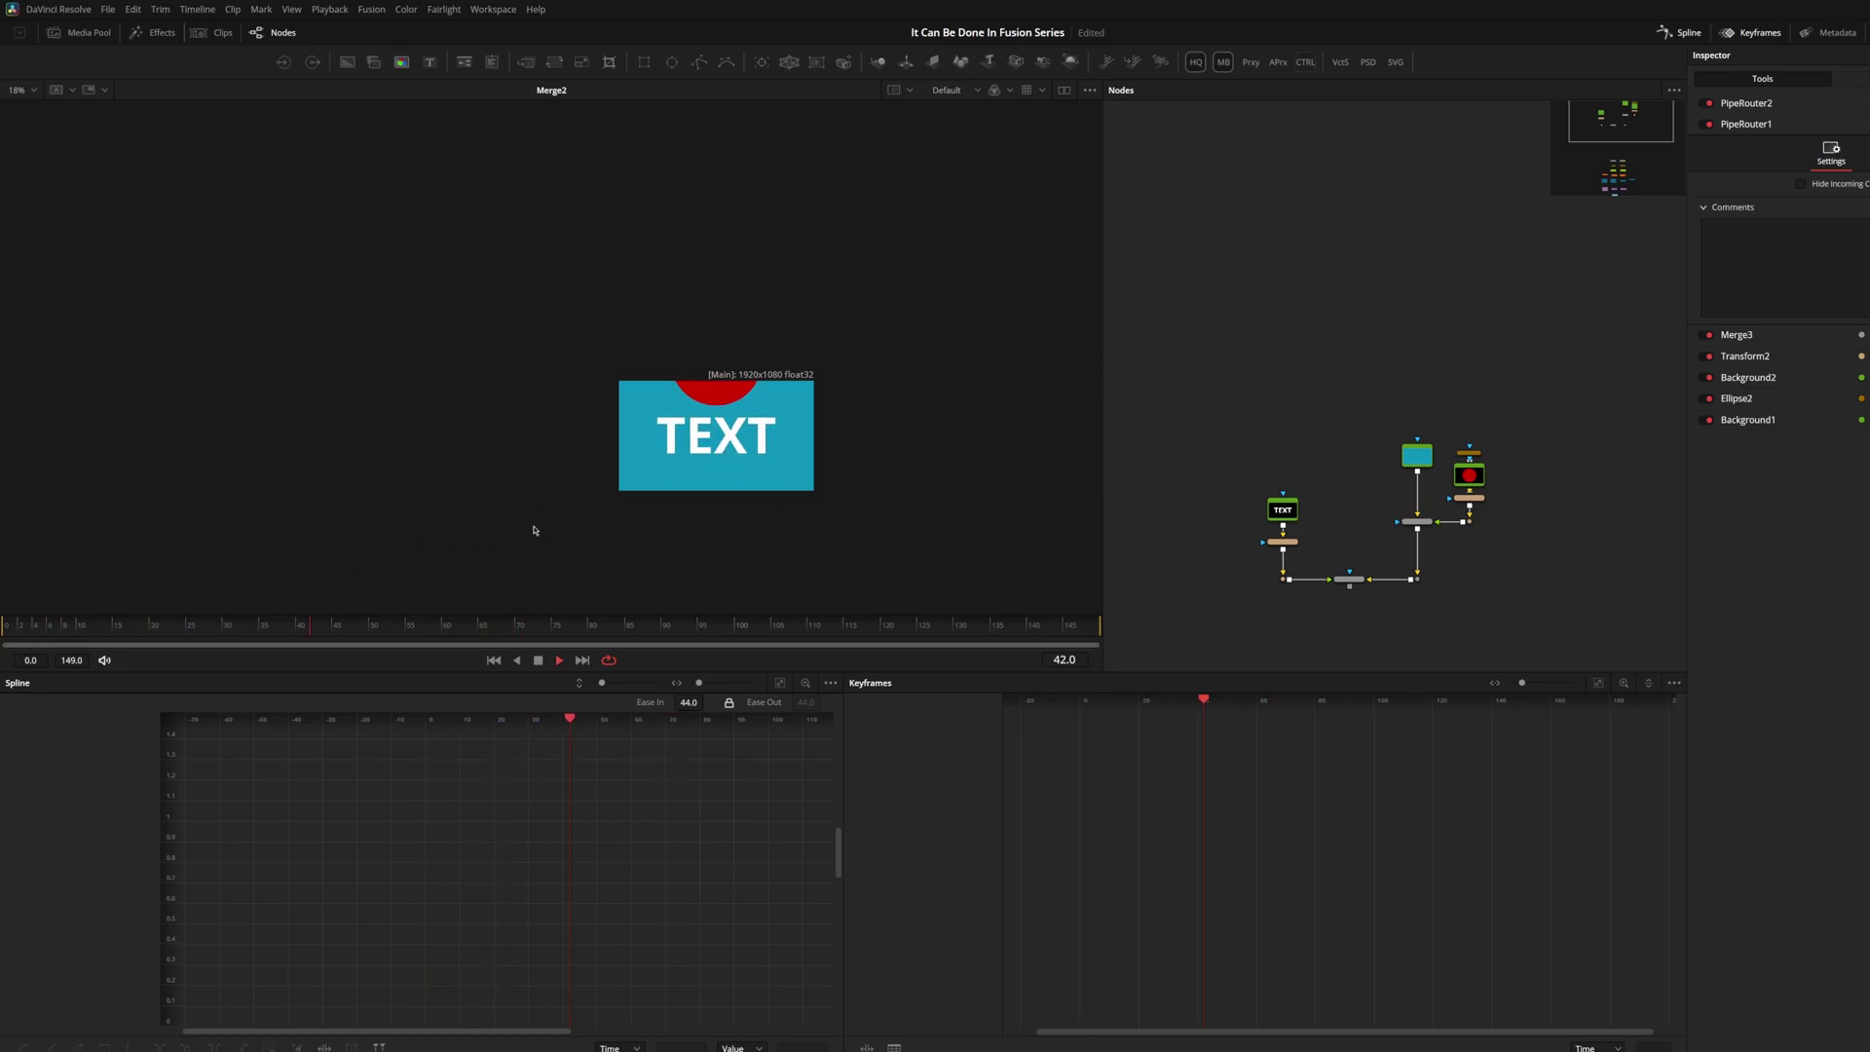
key("space")
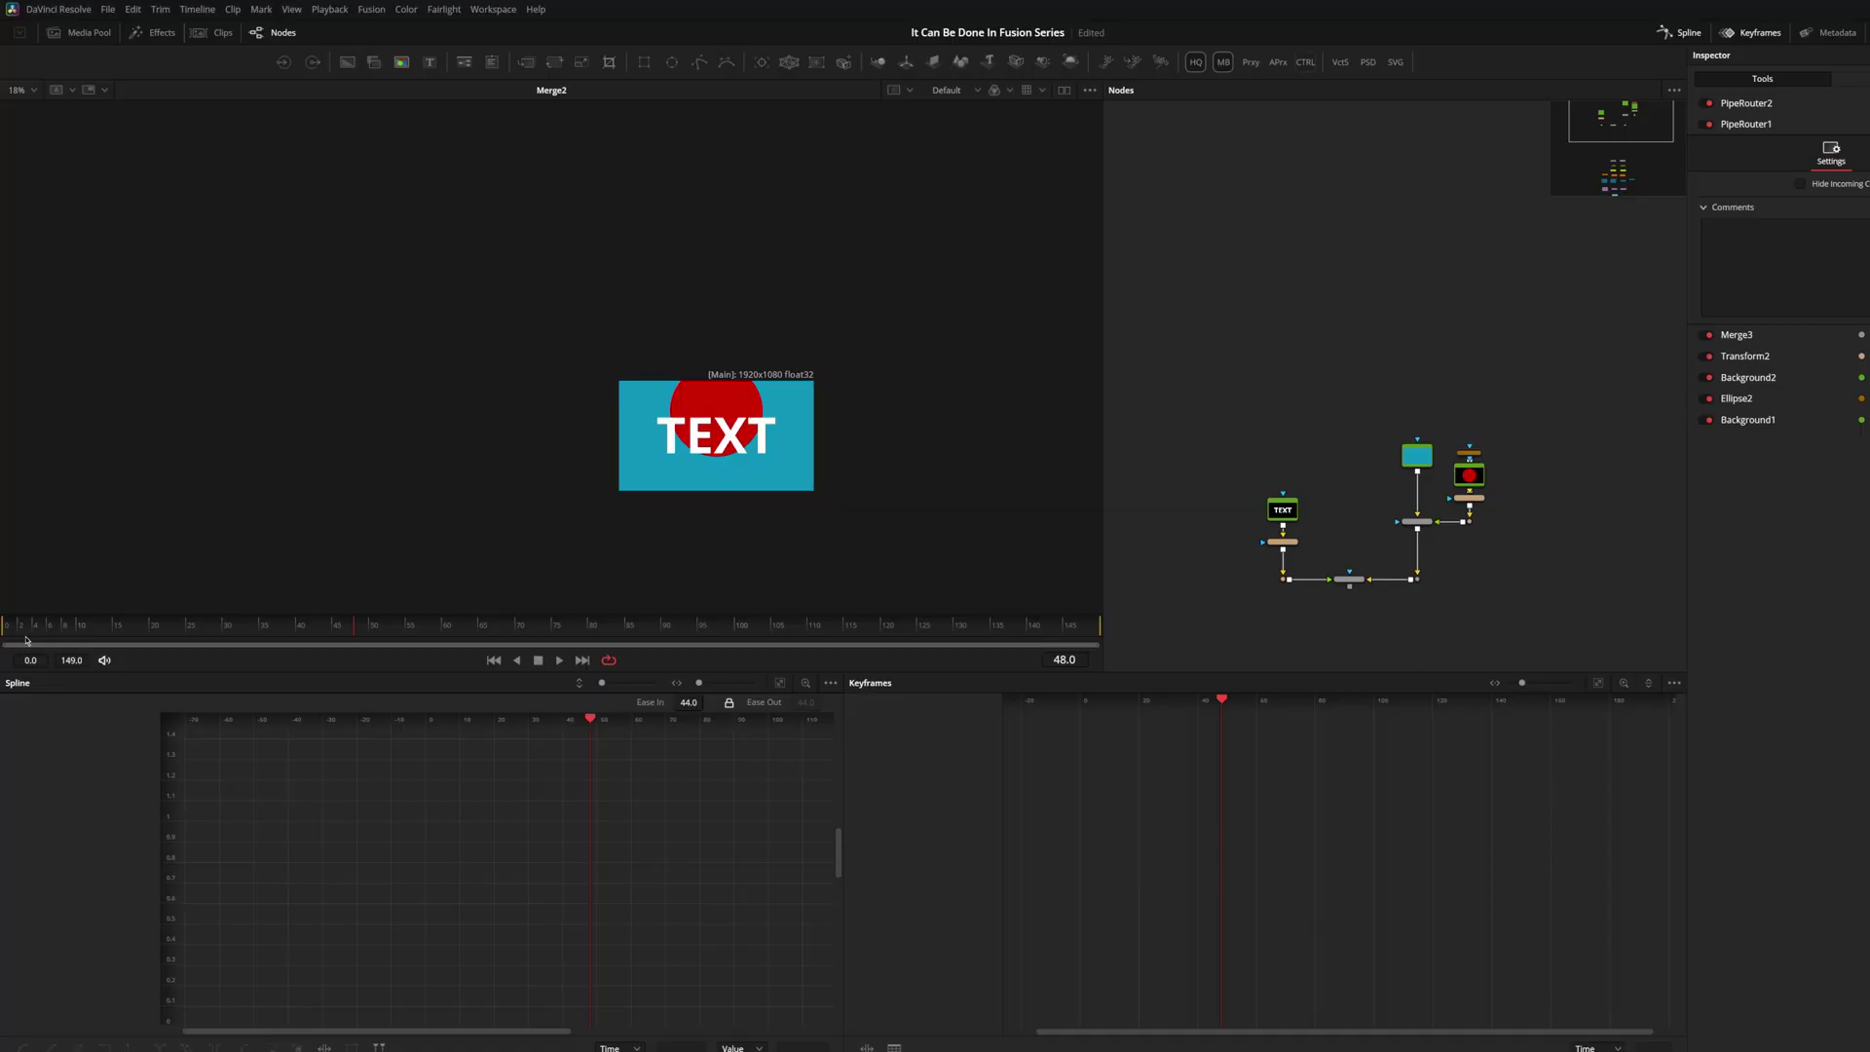
left_click_drag(26, 639, 442, 675)
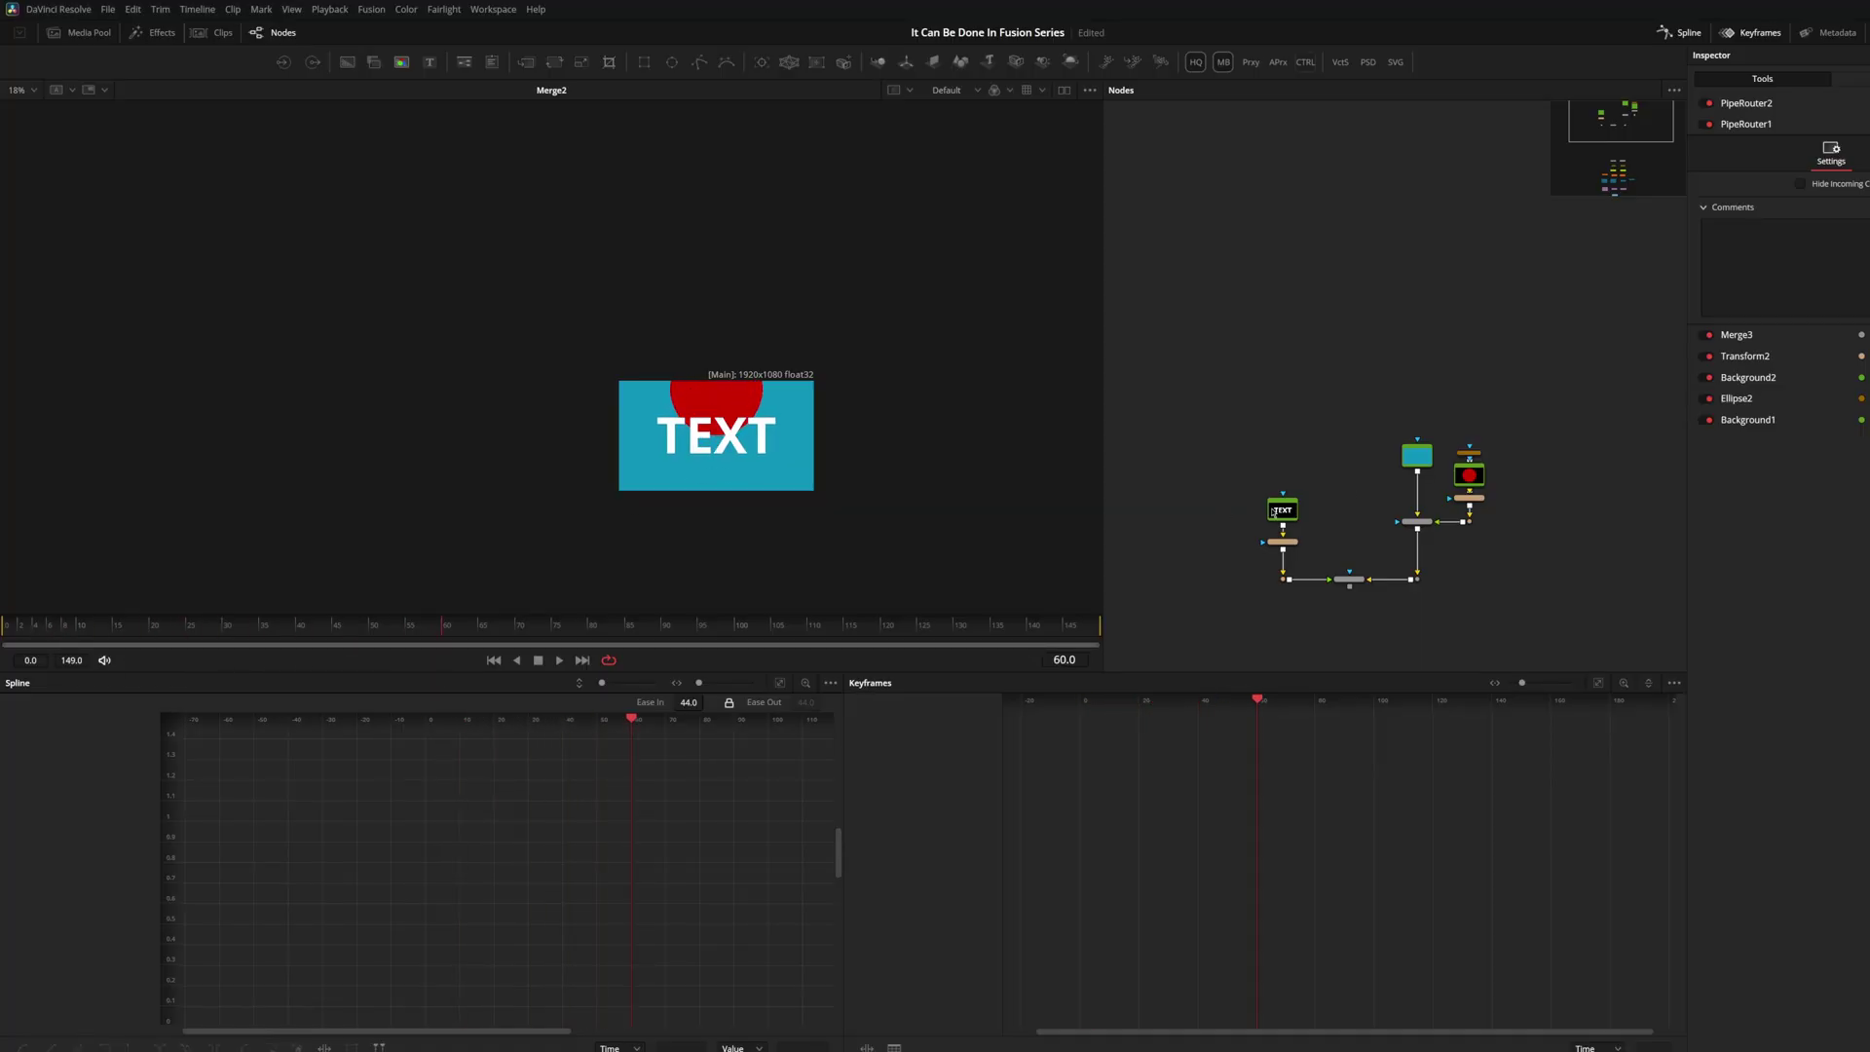
Move the Text1 and Transform1 nodes up to leave room for another node above the text branch's pipe router
scroll(1273, 513, "up", 4)
left_click_drag(1264, 363, 1429, 524)
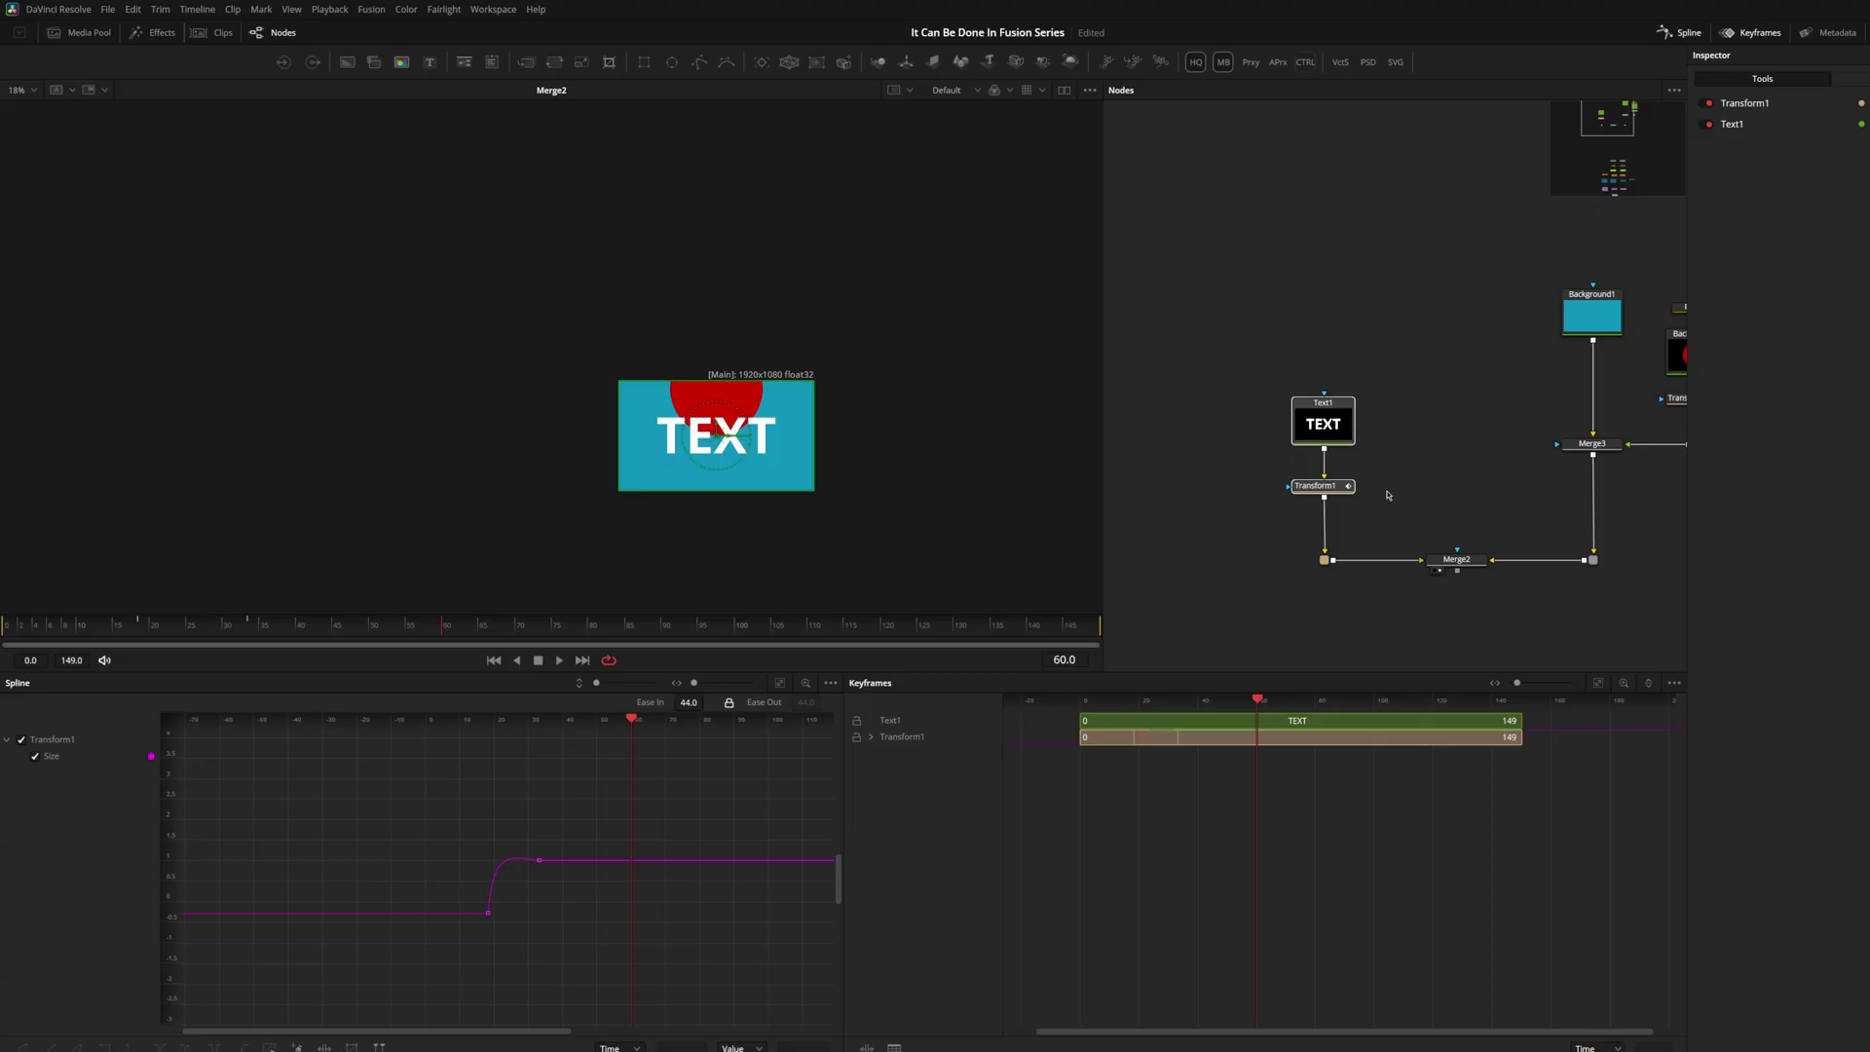
left_click_drag(1335, 488, 1335, 438)
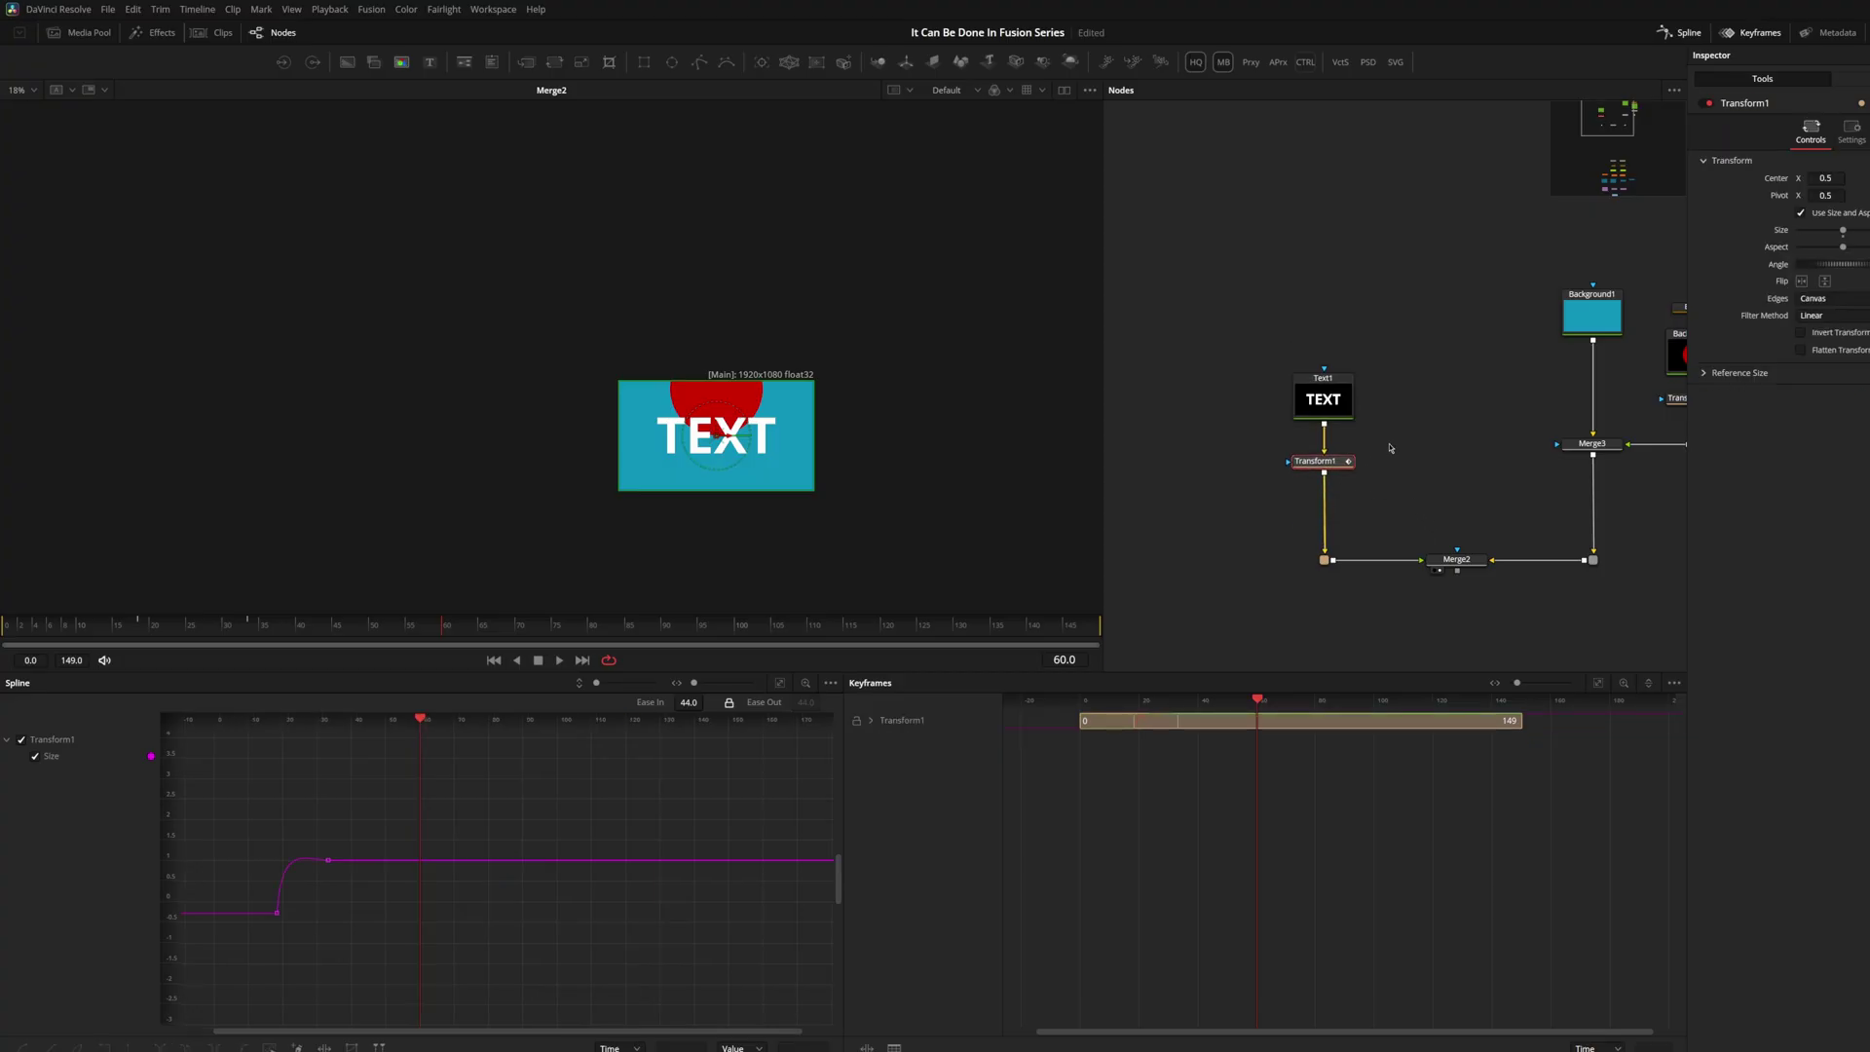
left_click_drag(1339, 409, 1339, 399)
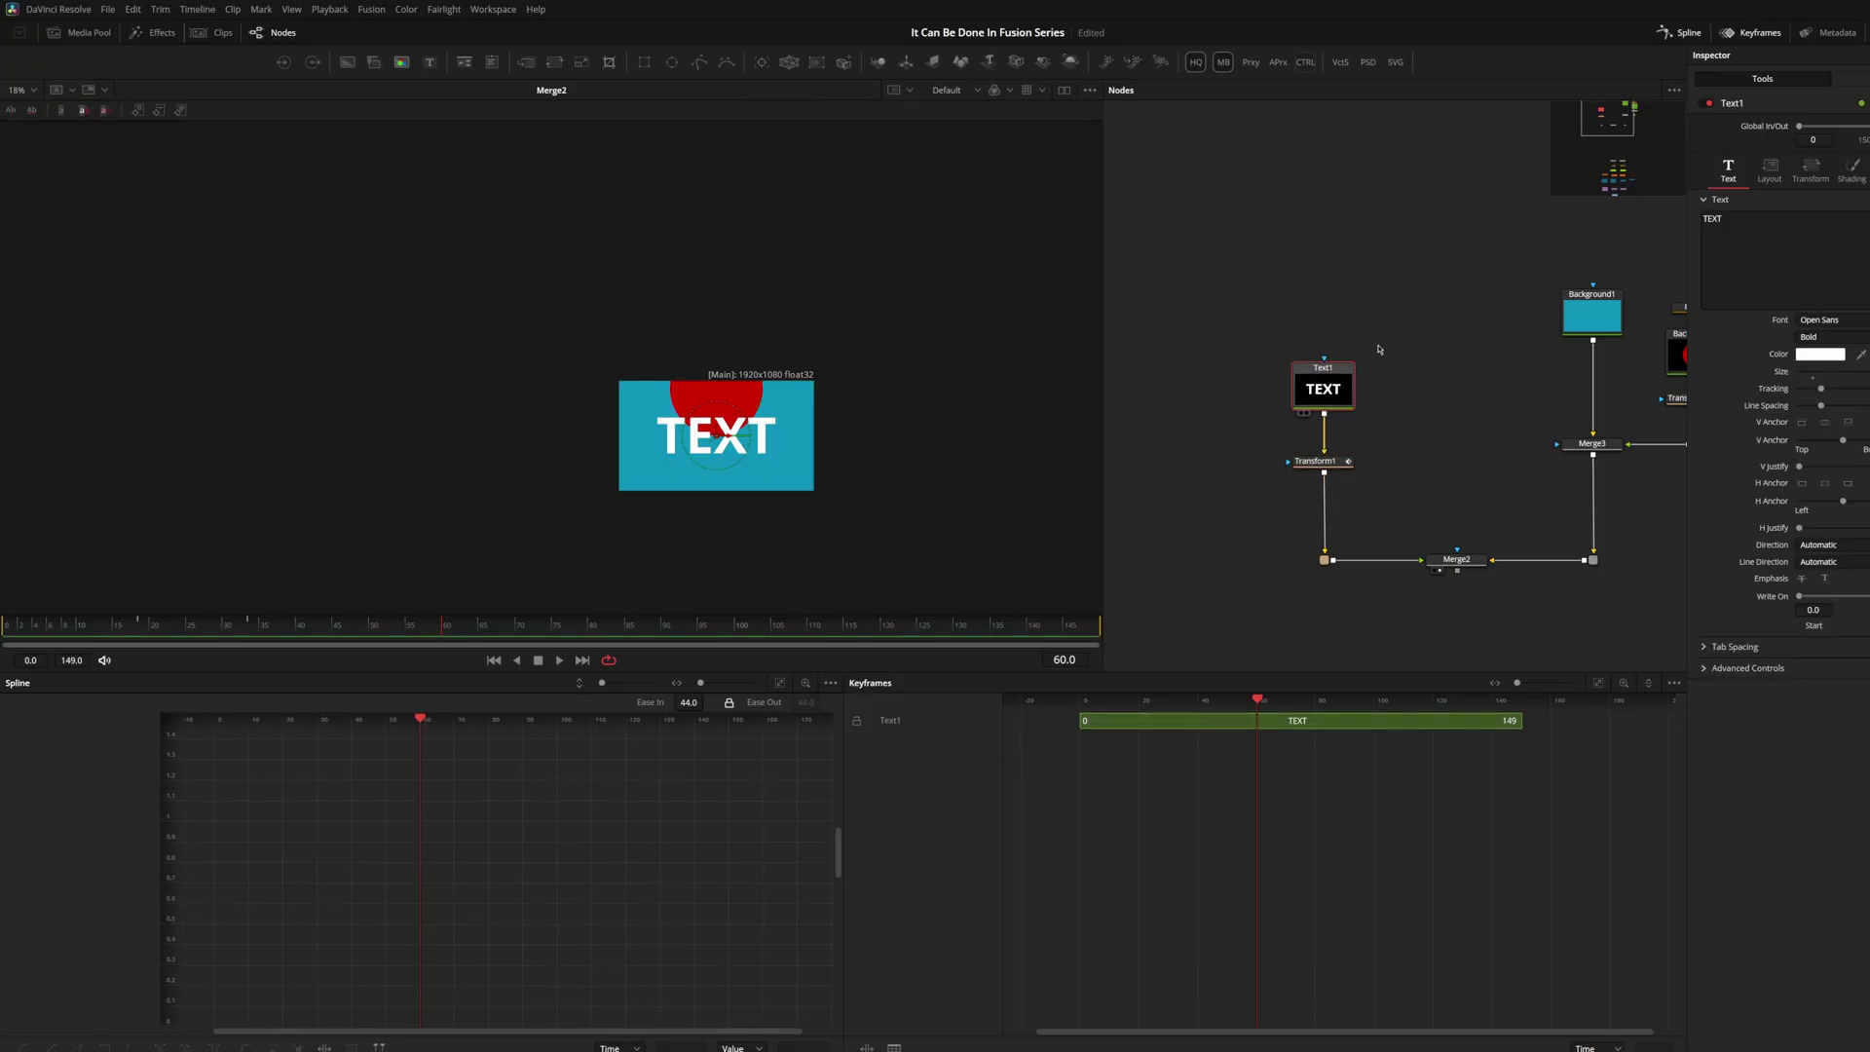
left_click_drag(1402, 334, 1316, 496)
left_click(1340, 464)
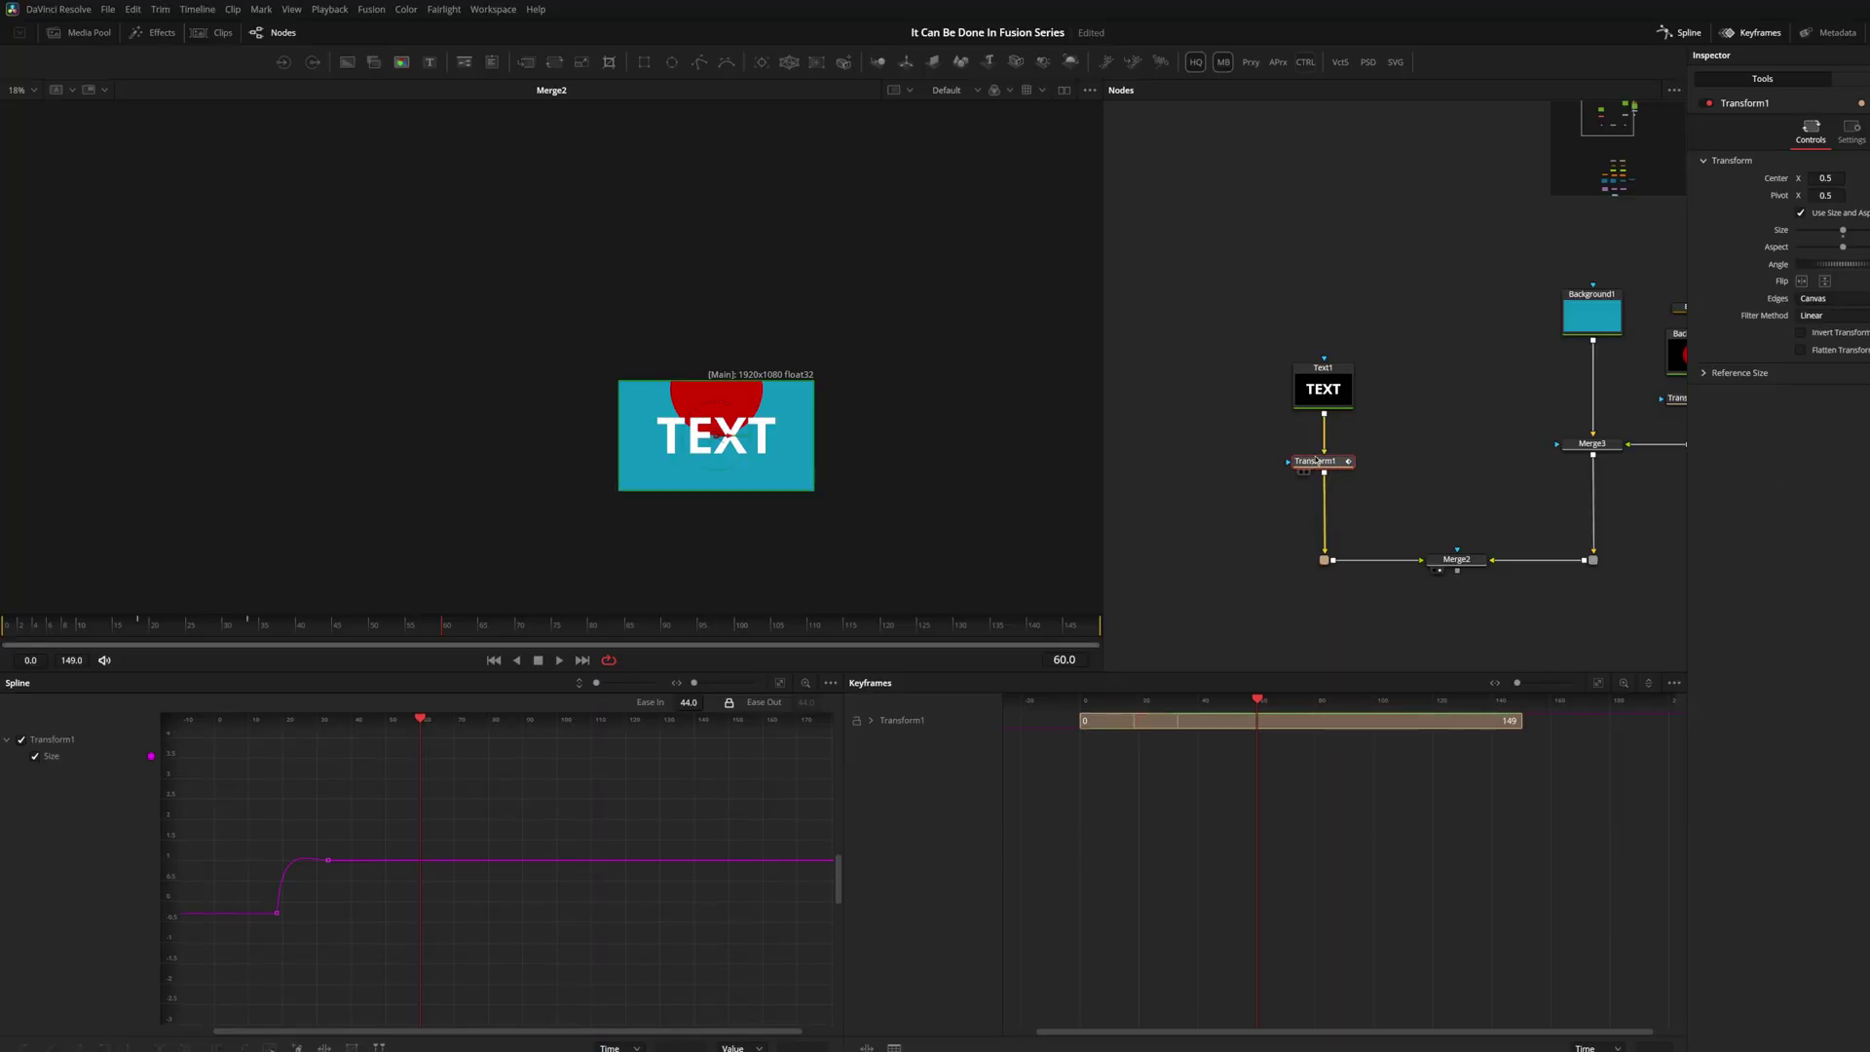
left_click_drag(1399, 326, 1288, 495)
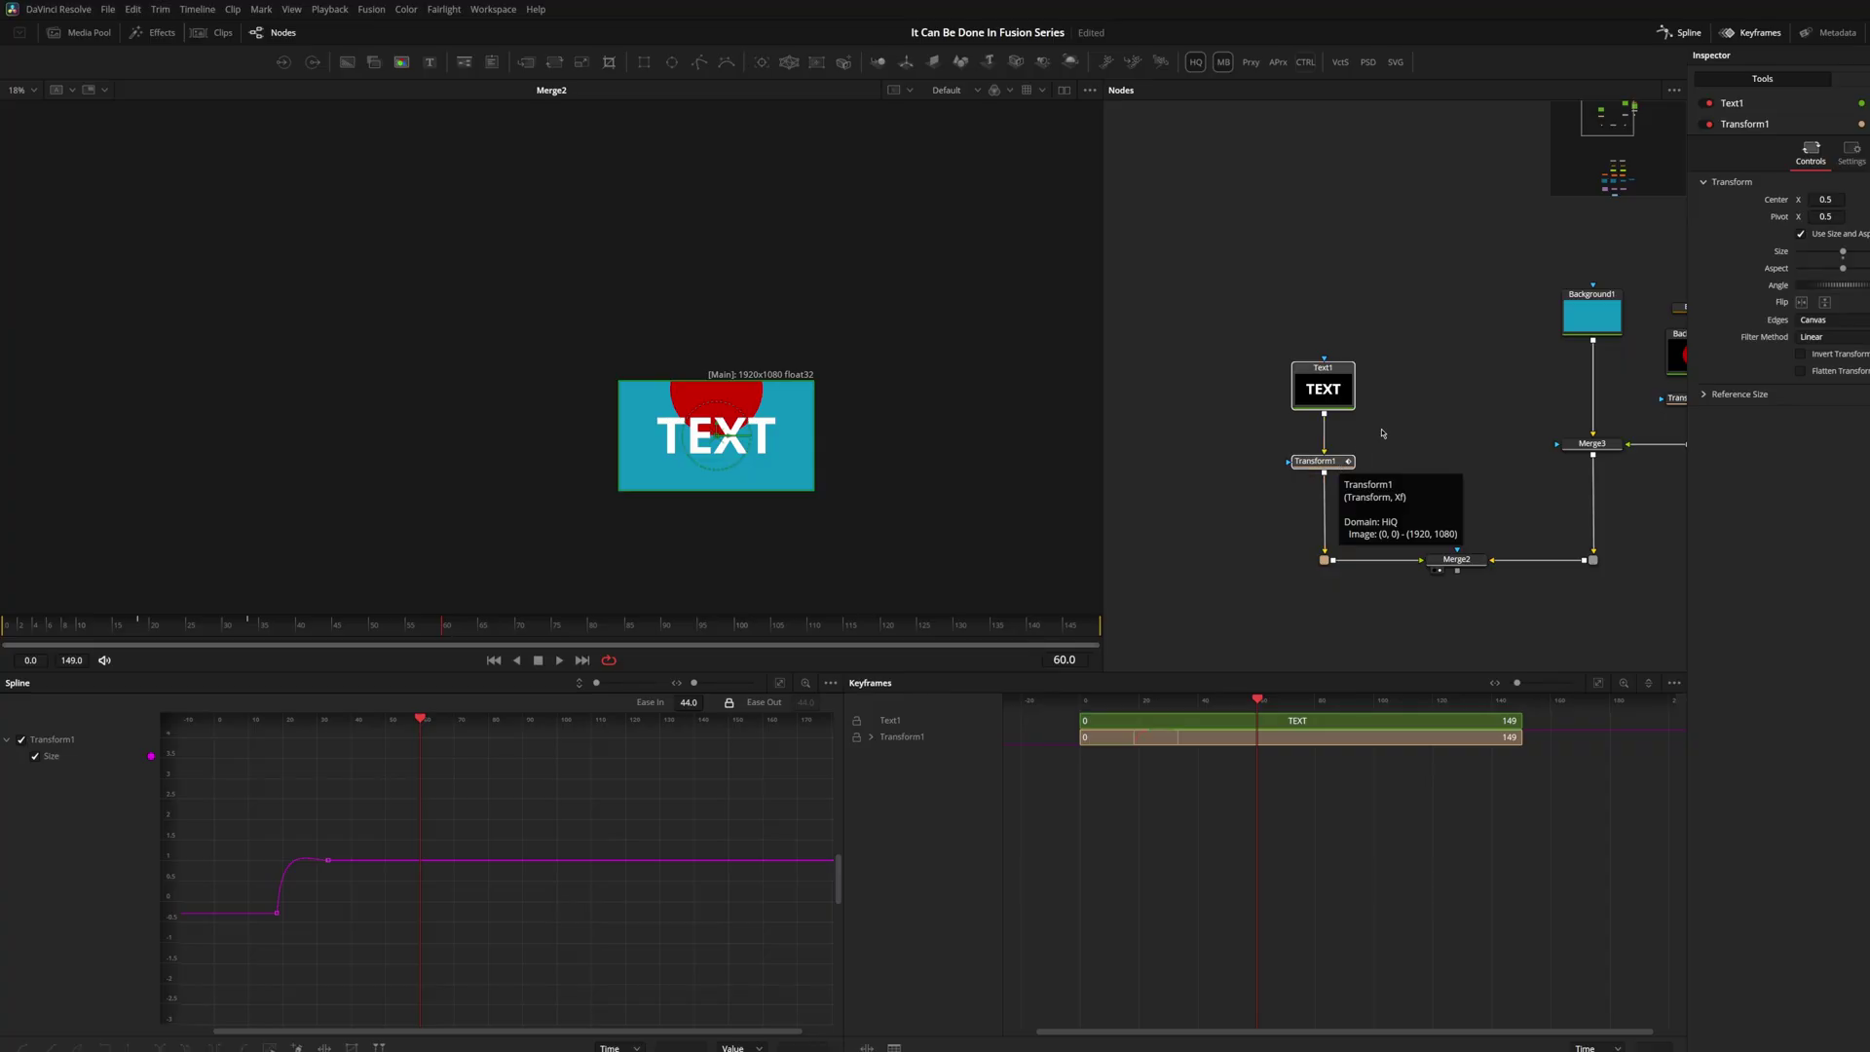
left_click(1429, 386)
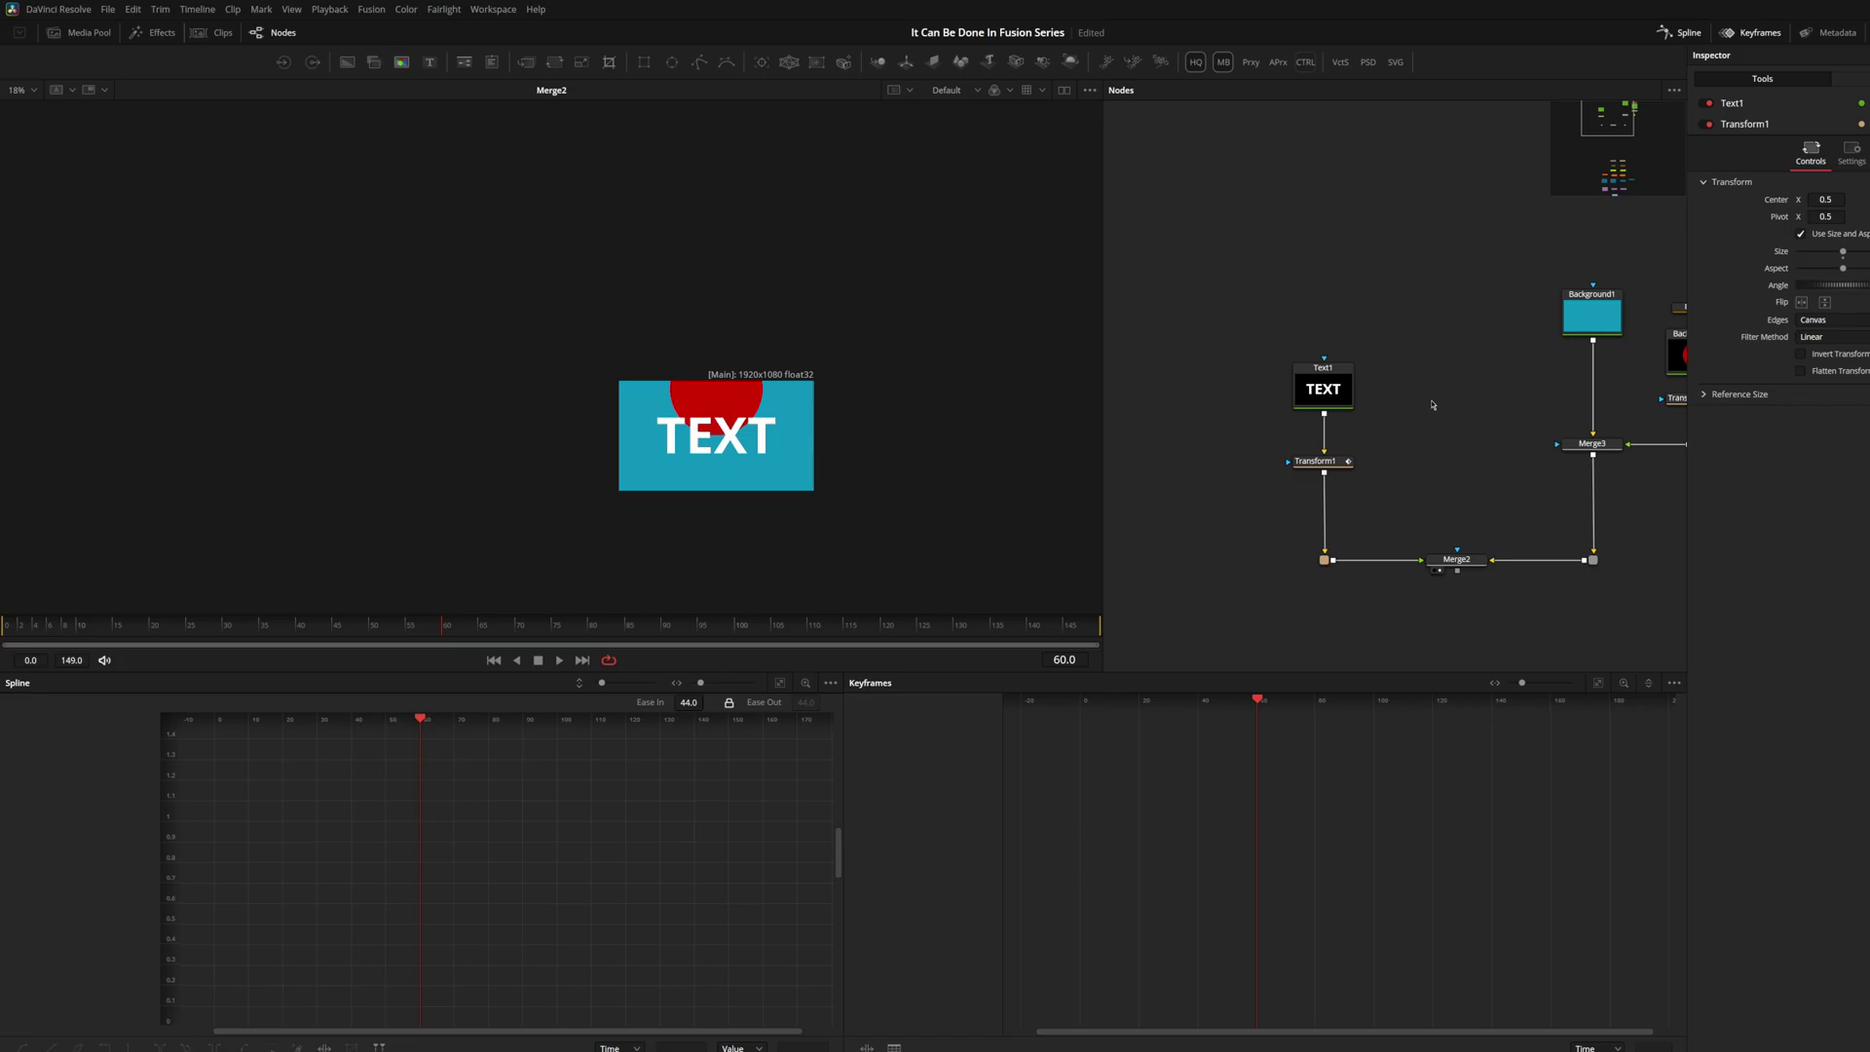
Add a Transform node after Transform1 and use it to shrink the text and lower it to the bottom of the frame
left_click(1320, 461)
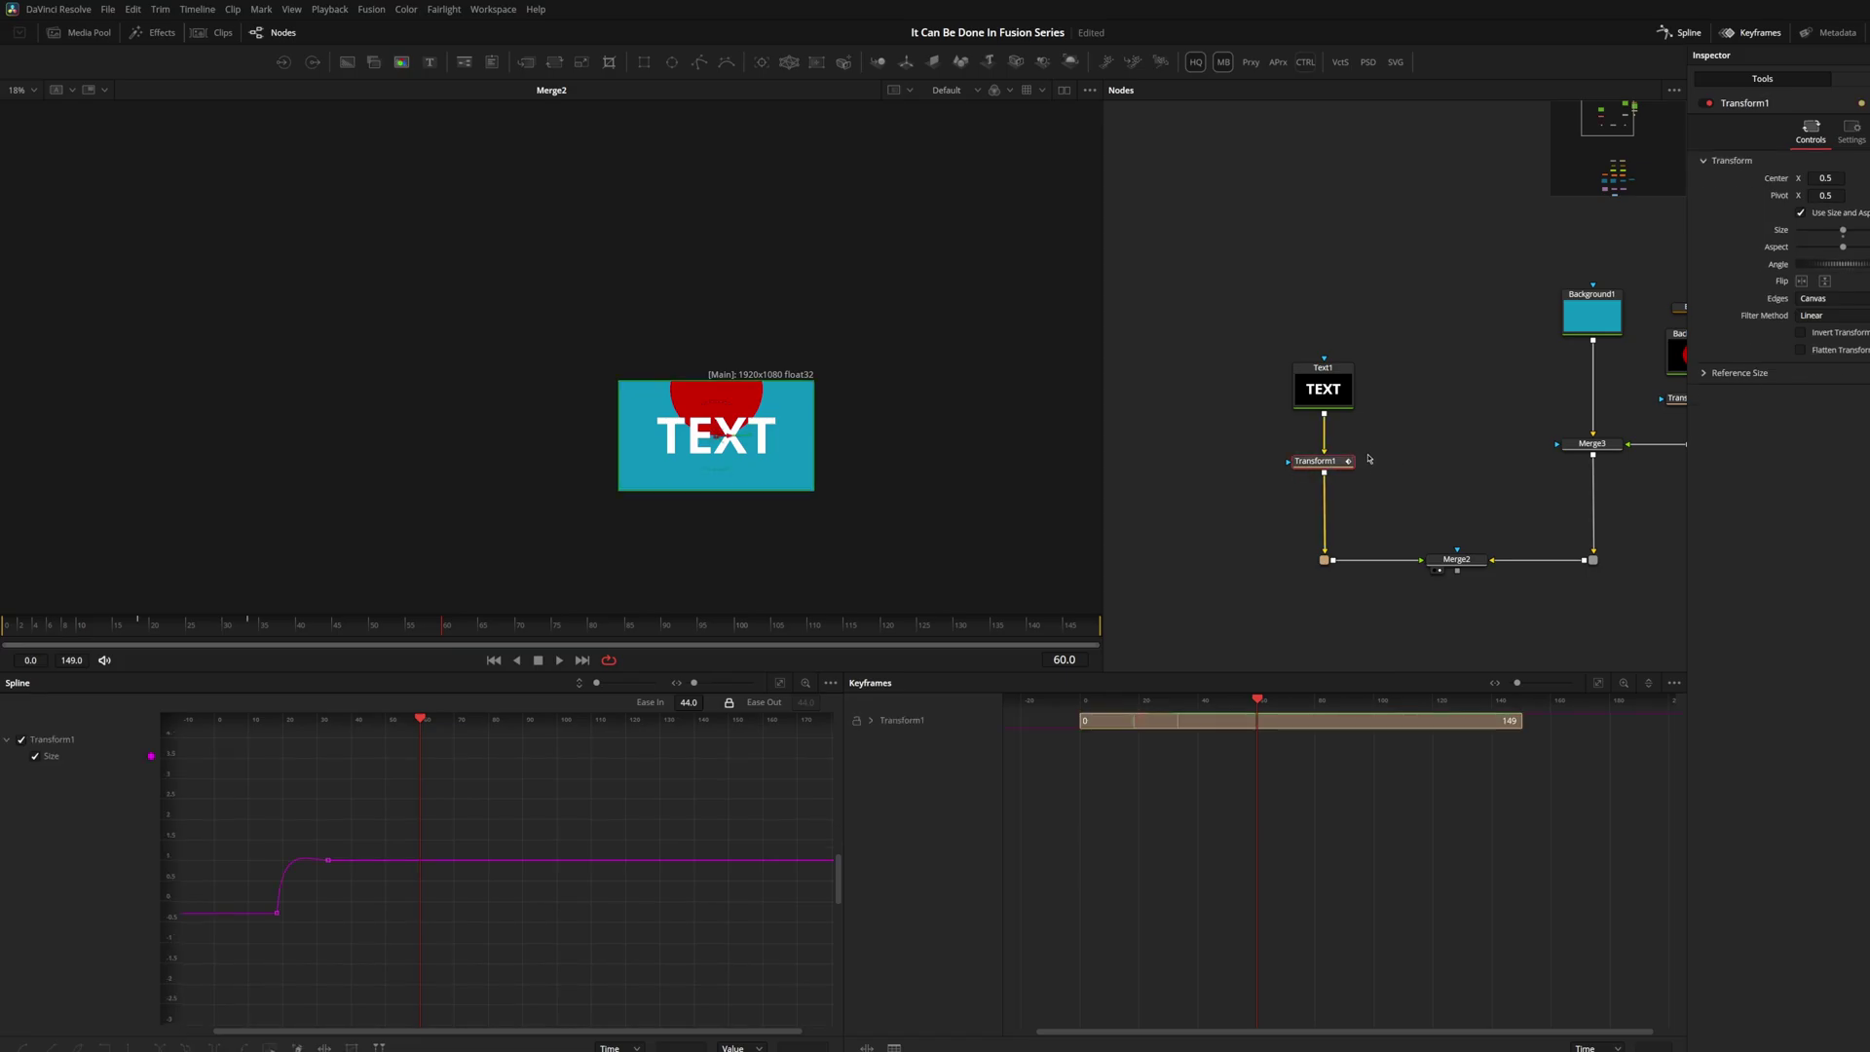
key("shift+t")
scroll(702, 432, "up", 2)
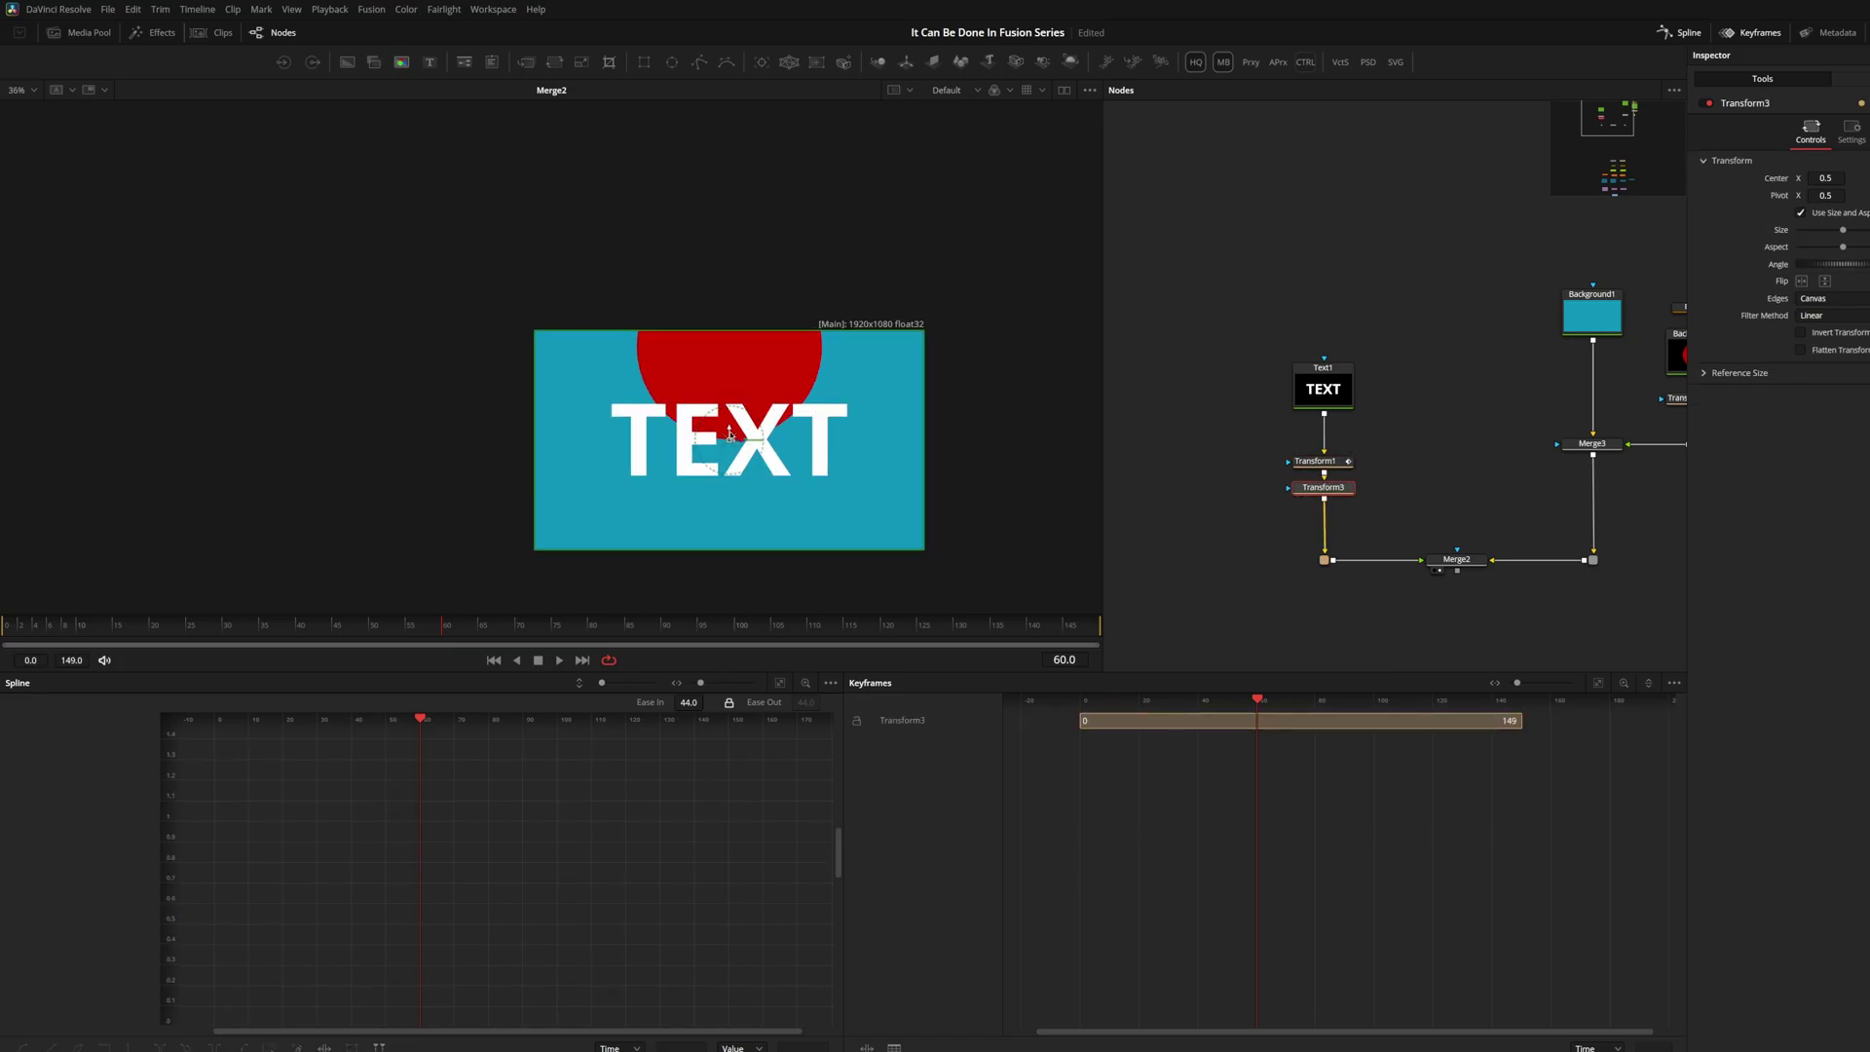
left_click_drag(730, 427, 730, 465)
left_click_drag(928, 585, 818, 527)
left_click_drag(729, 479, 729, 497)
key("space")
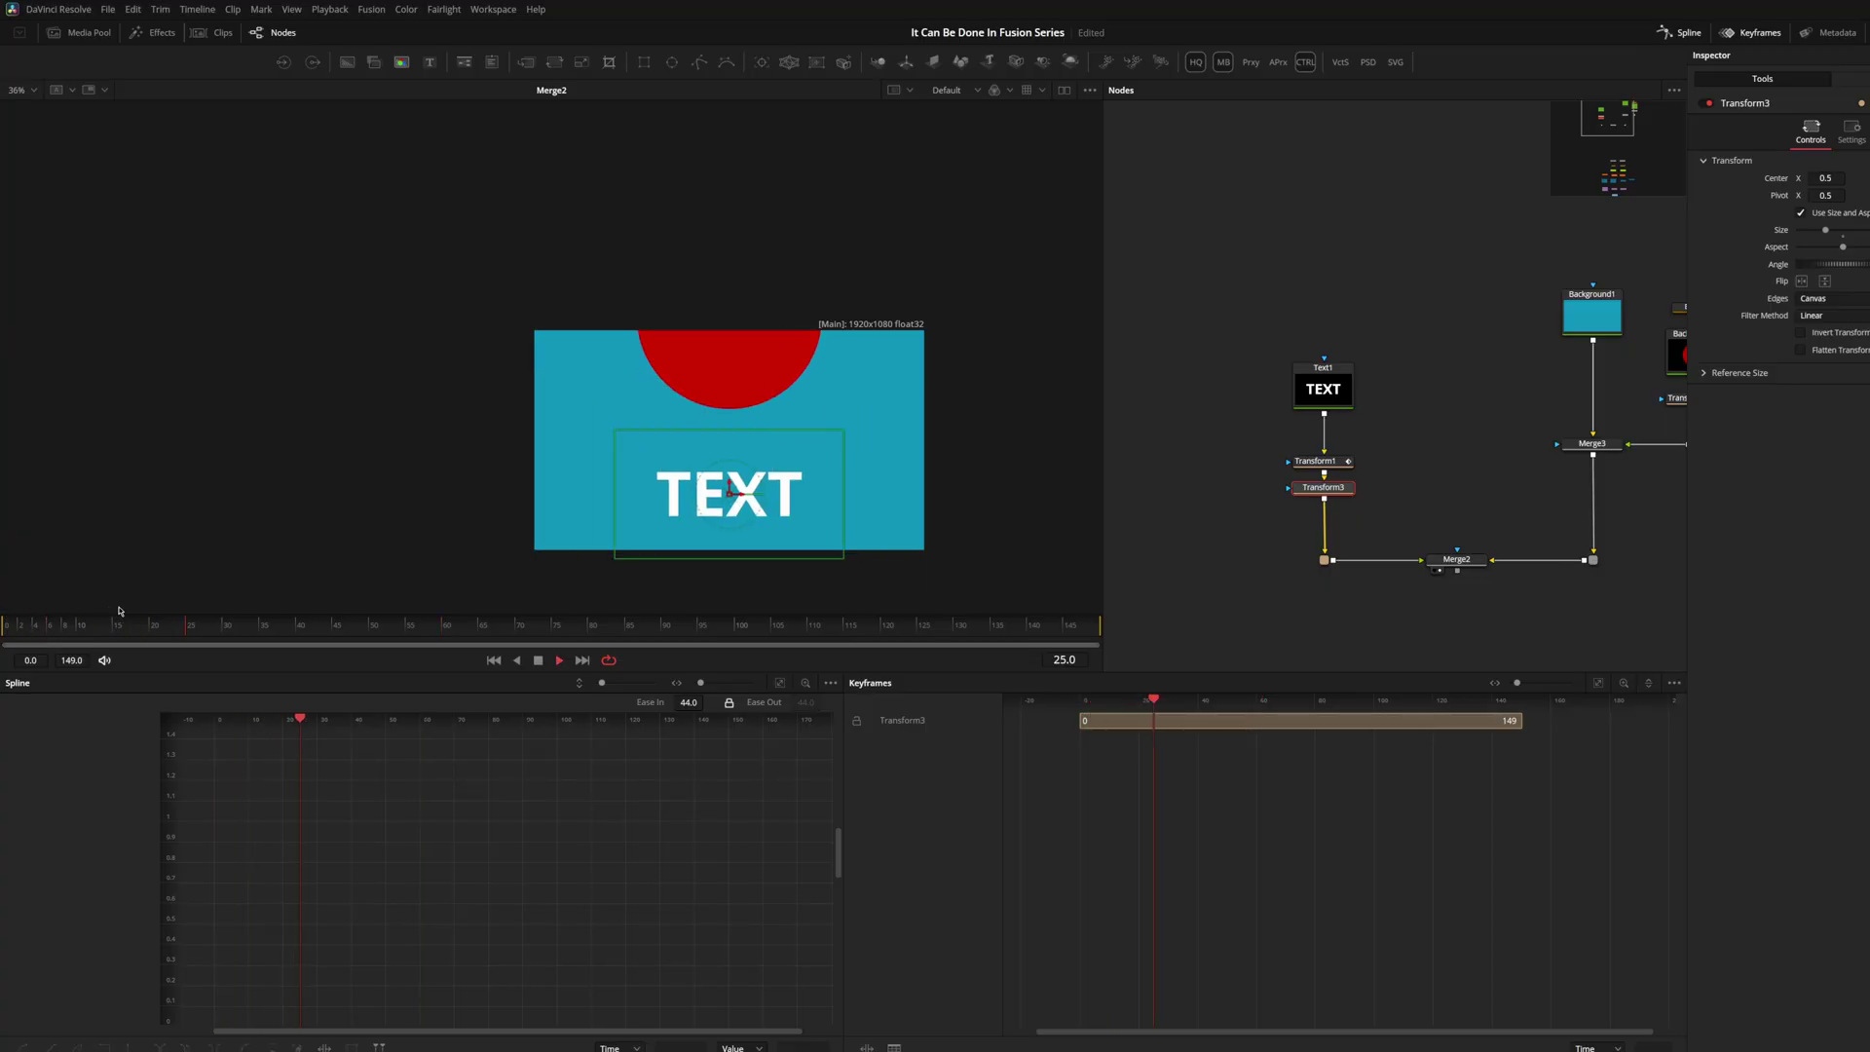
key("space")
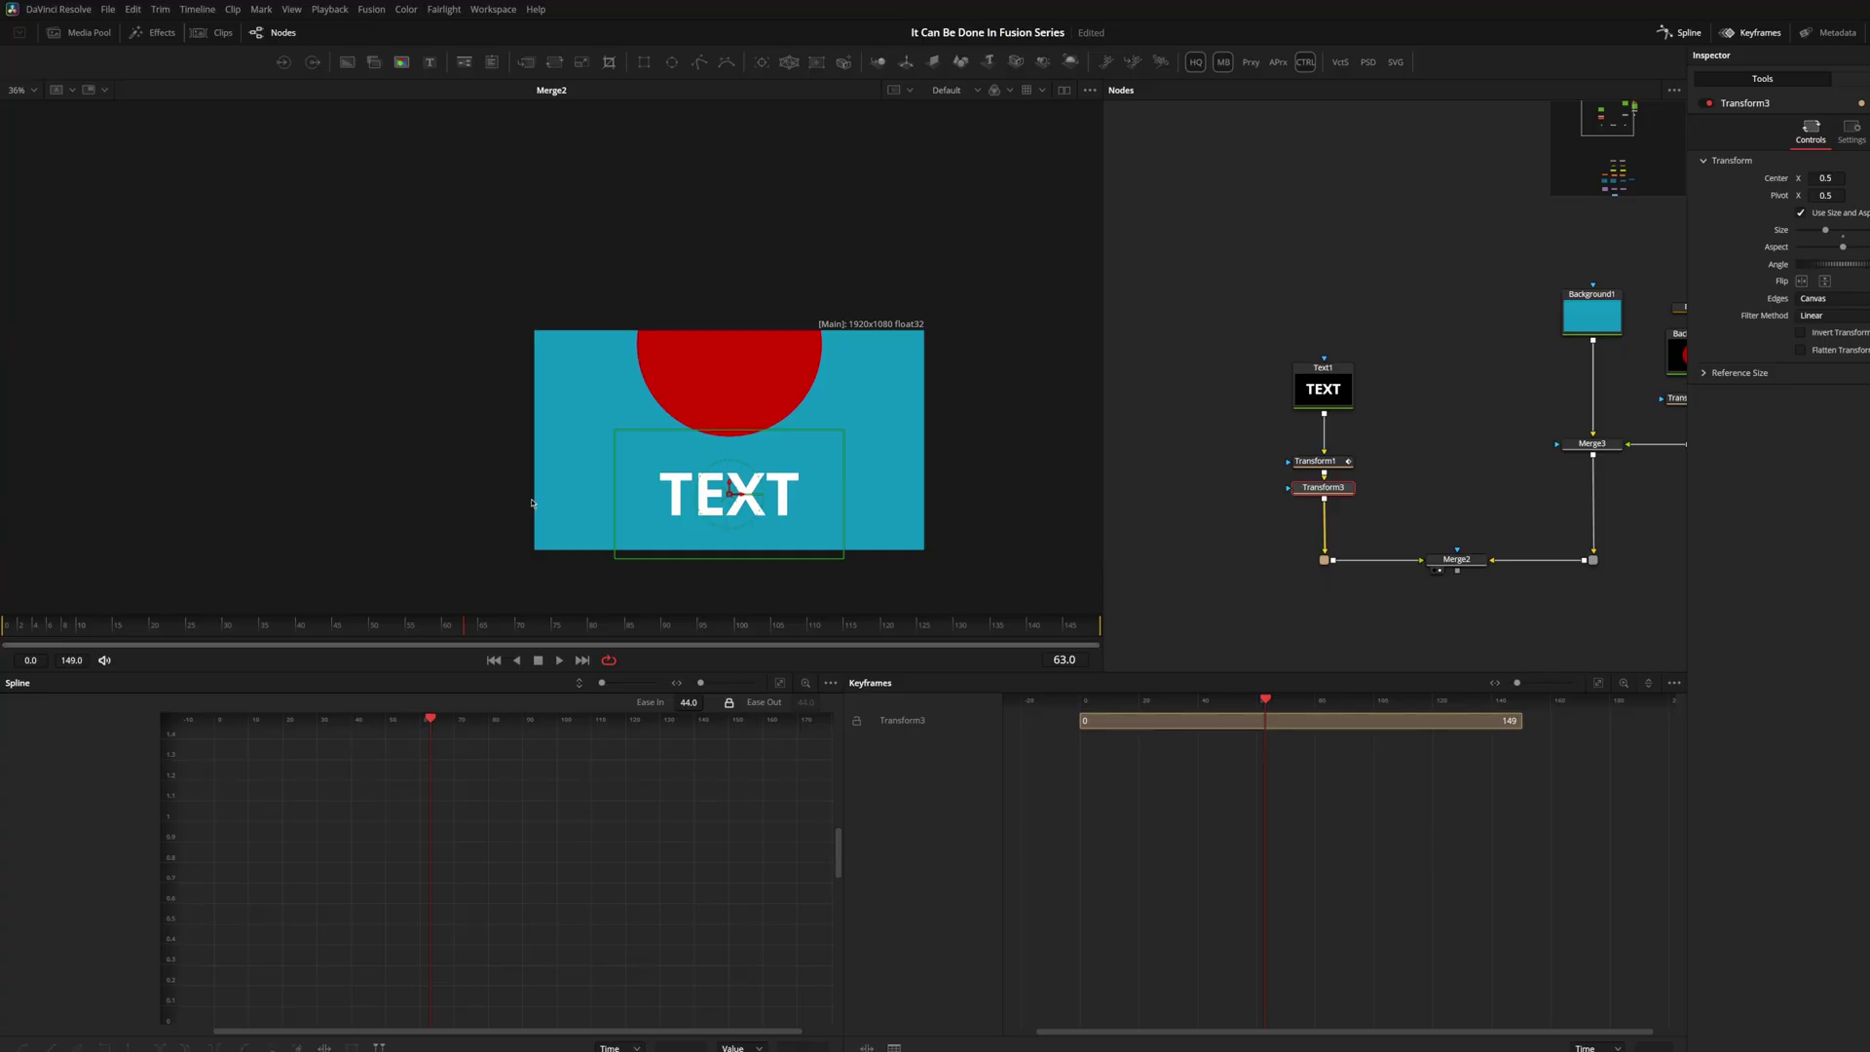
left_click_drag(843, 560, 840, 555)
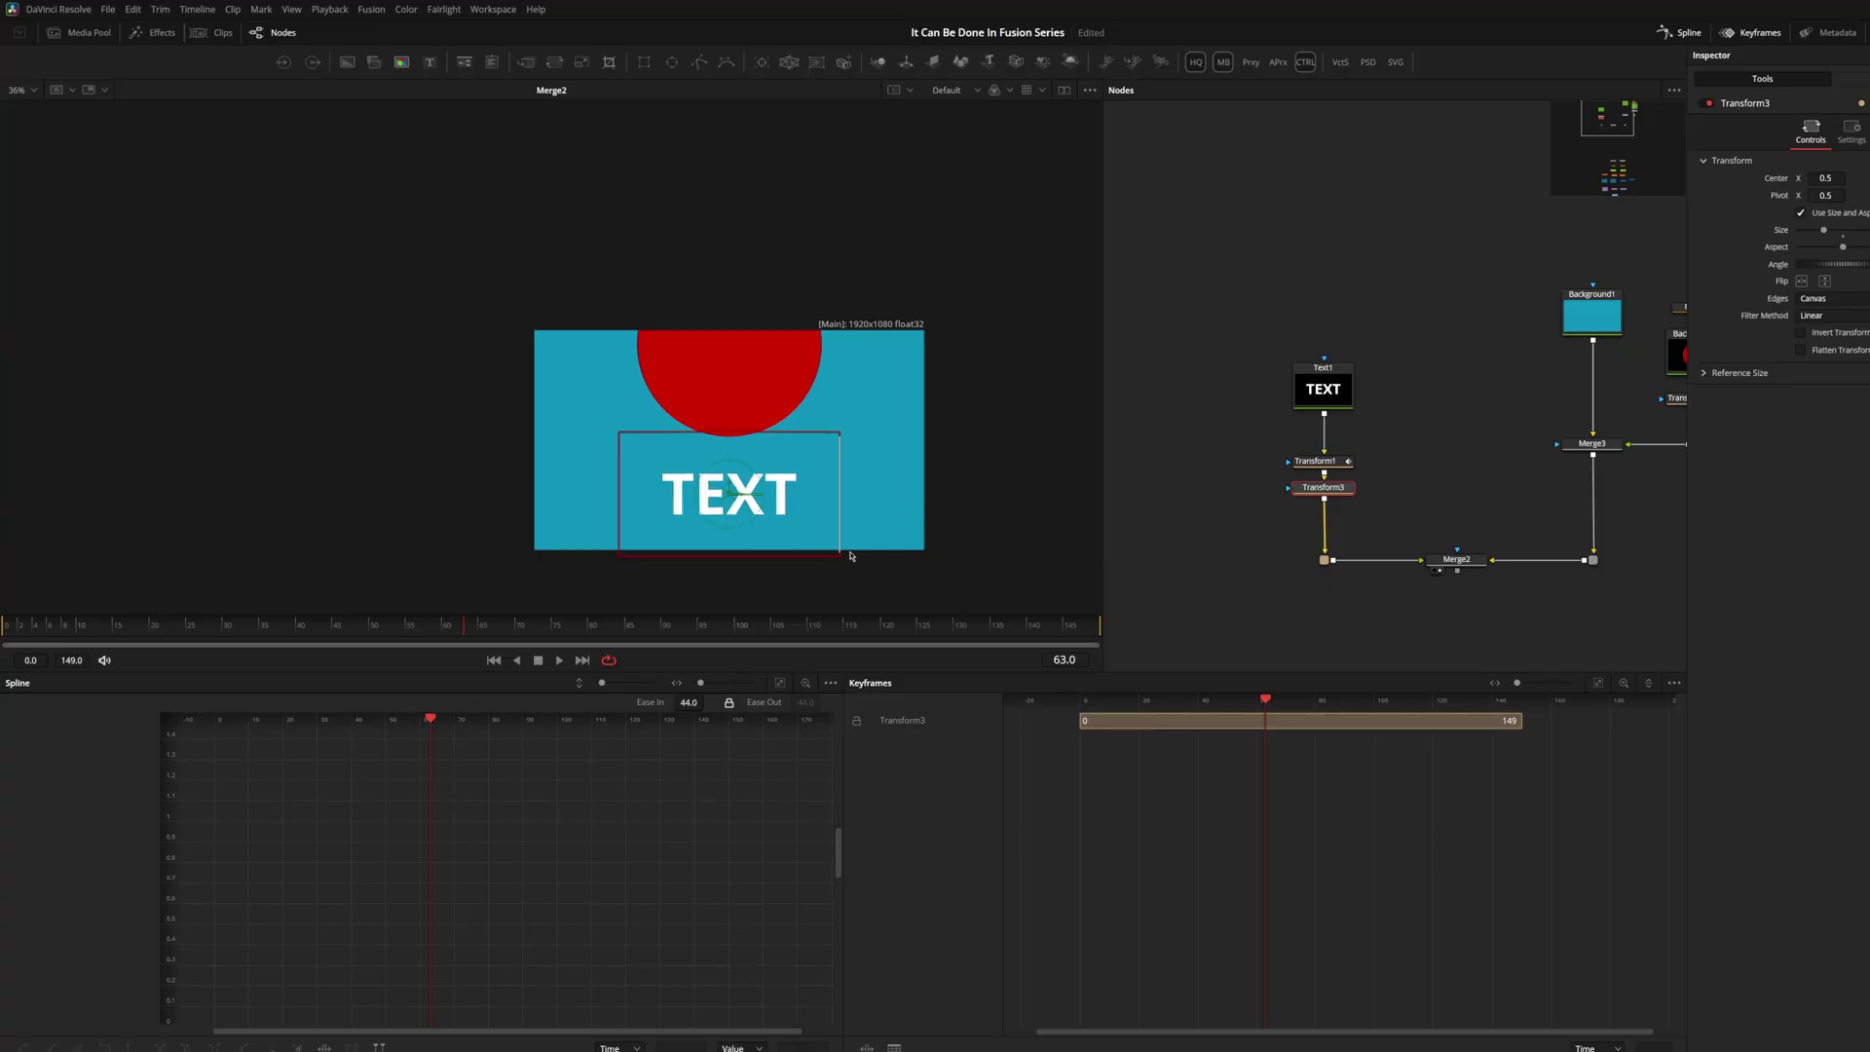
Space out Transform3, raise the circle's nodes above their pipe router, and paste a copy of Transform3 after Transform2
left_click_drag(1325, 460, 1173, 496)
left_click_drag(1453, 476, 1415, 521)
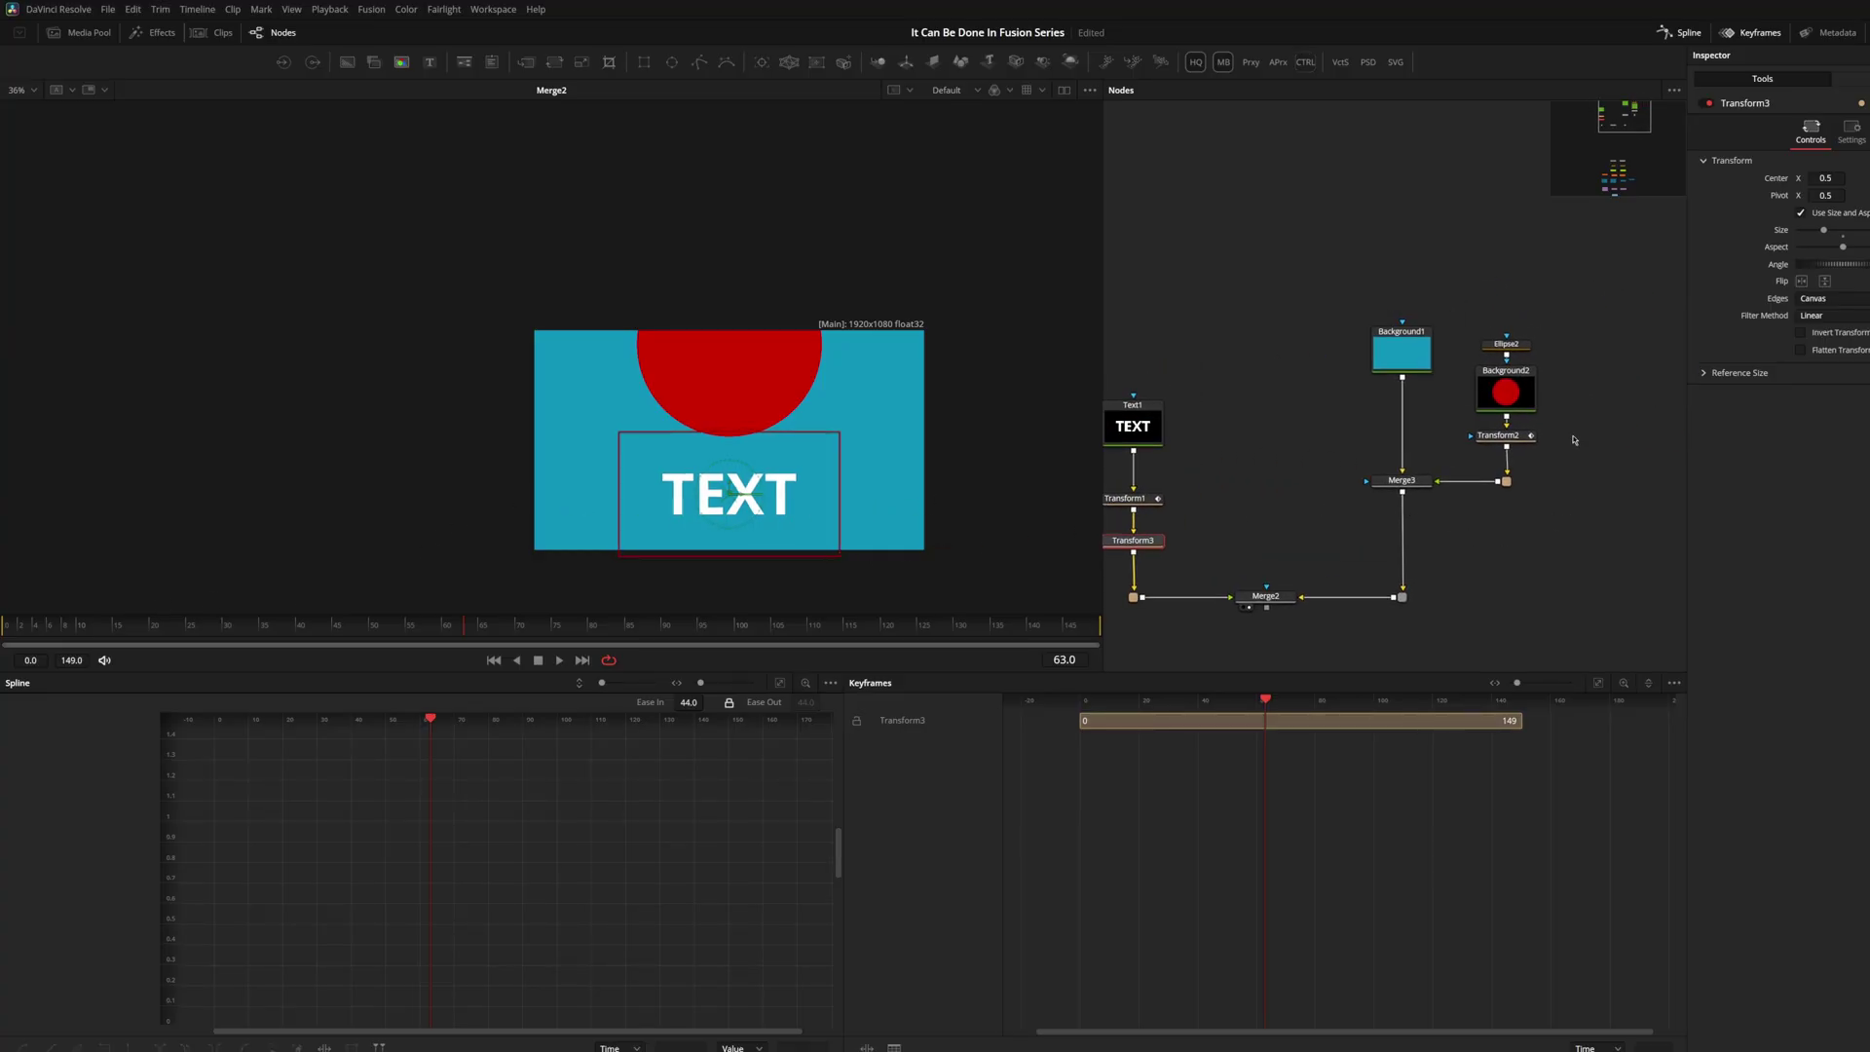
left_click_drag(1560, 450, 1498, 307)
key("ctrl+v")
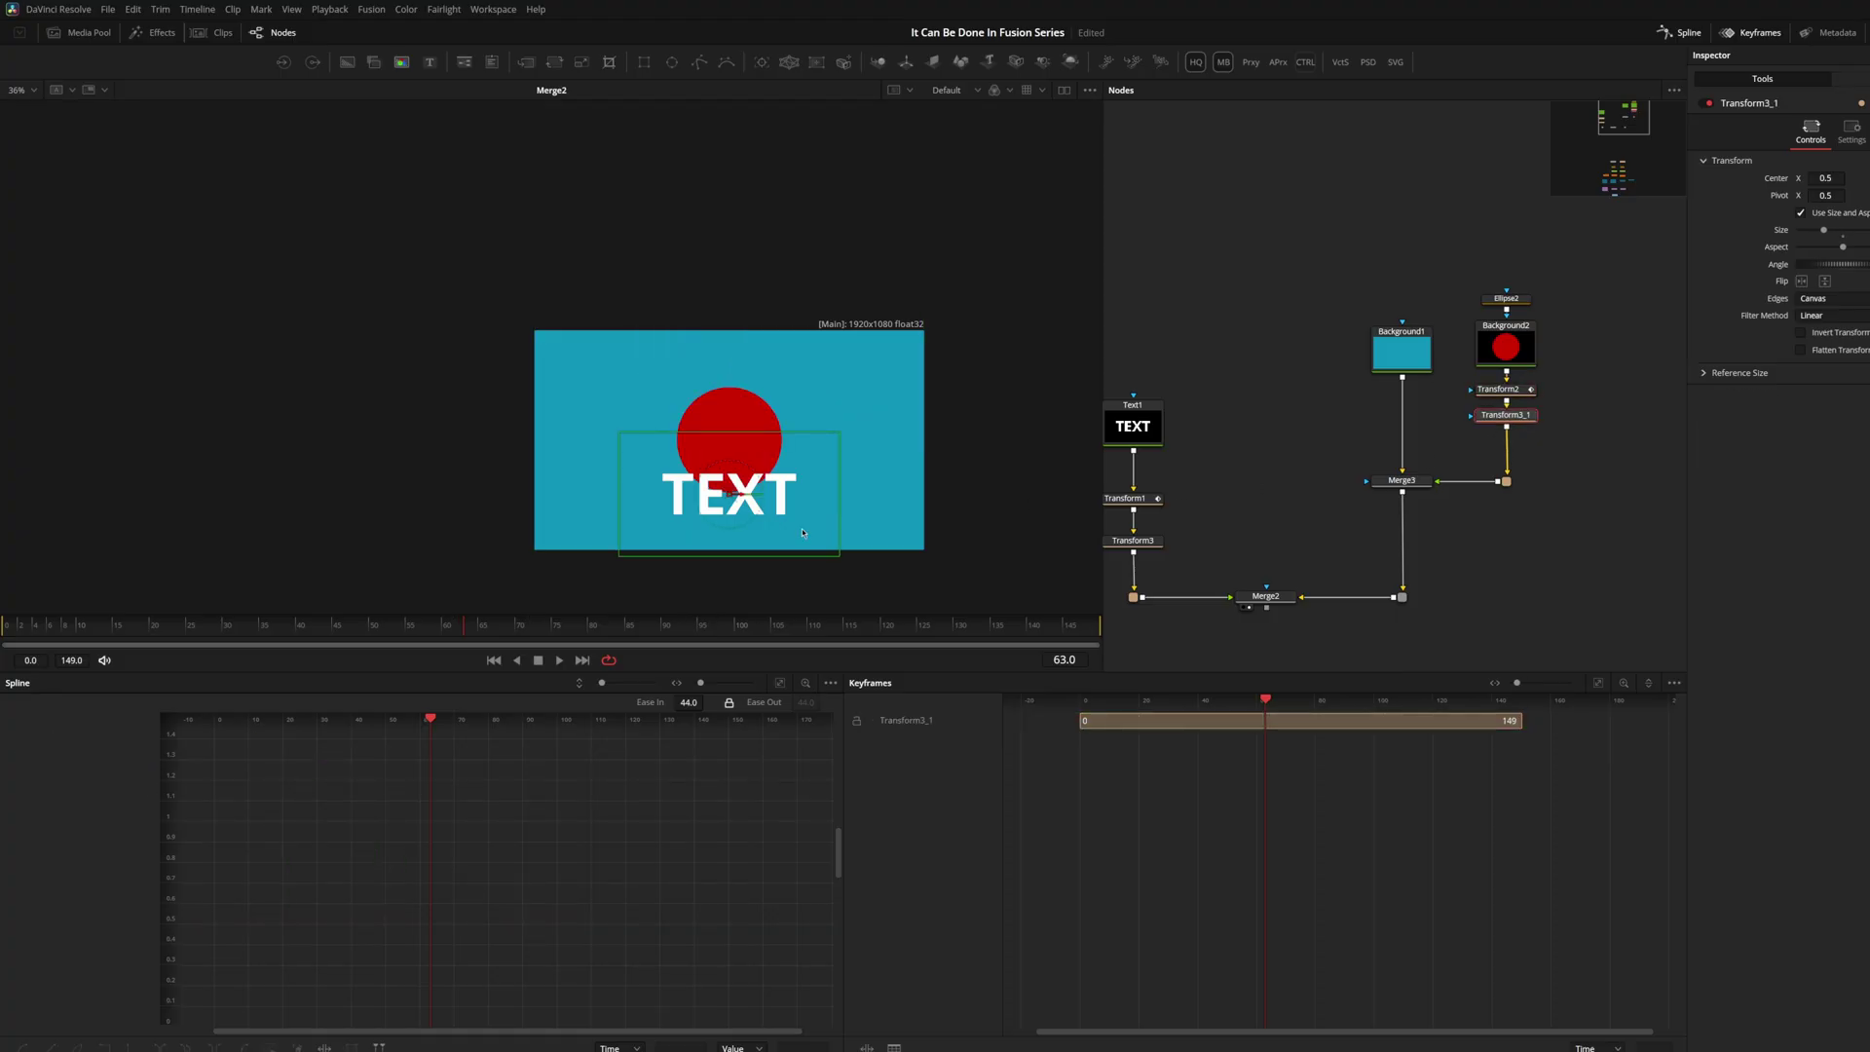
Play the animation from the start to check the circle with the copied transform applied
left_click(11, 628)
key("space")
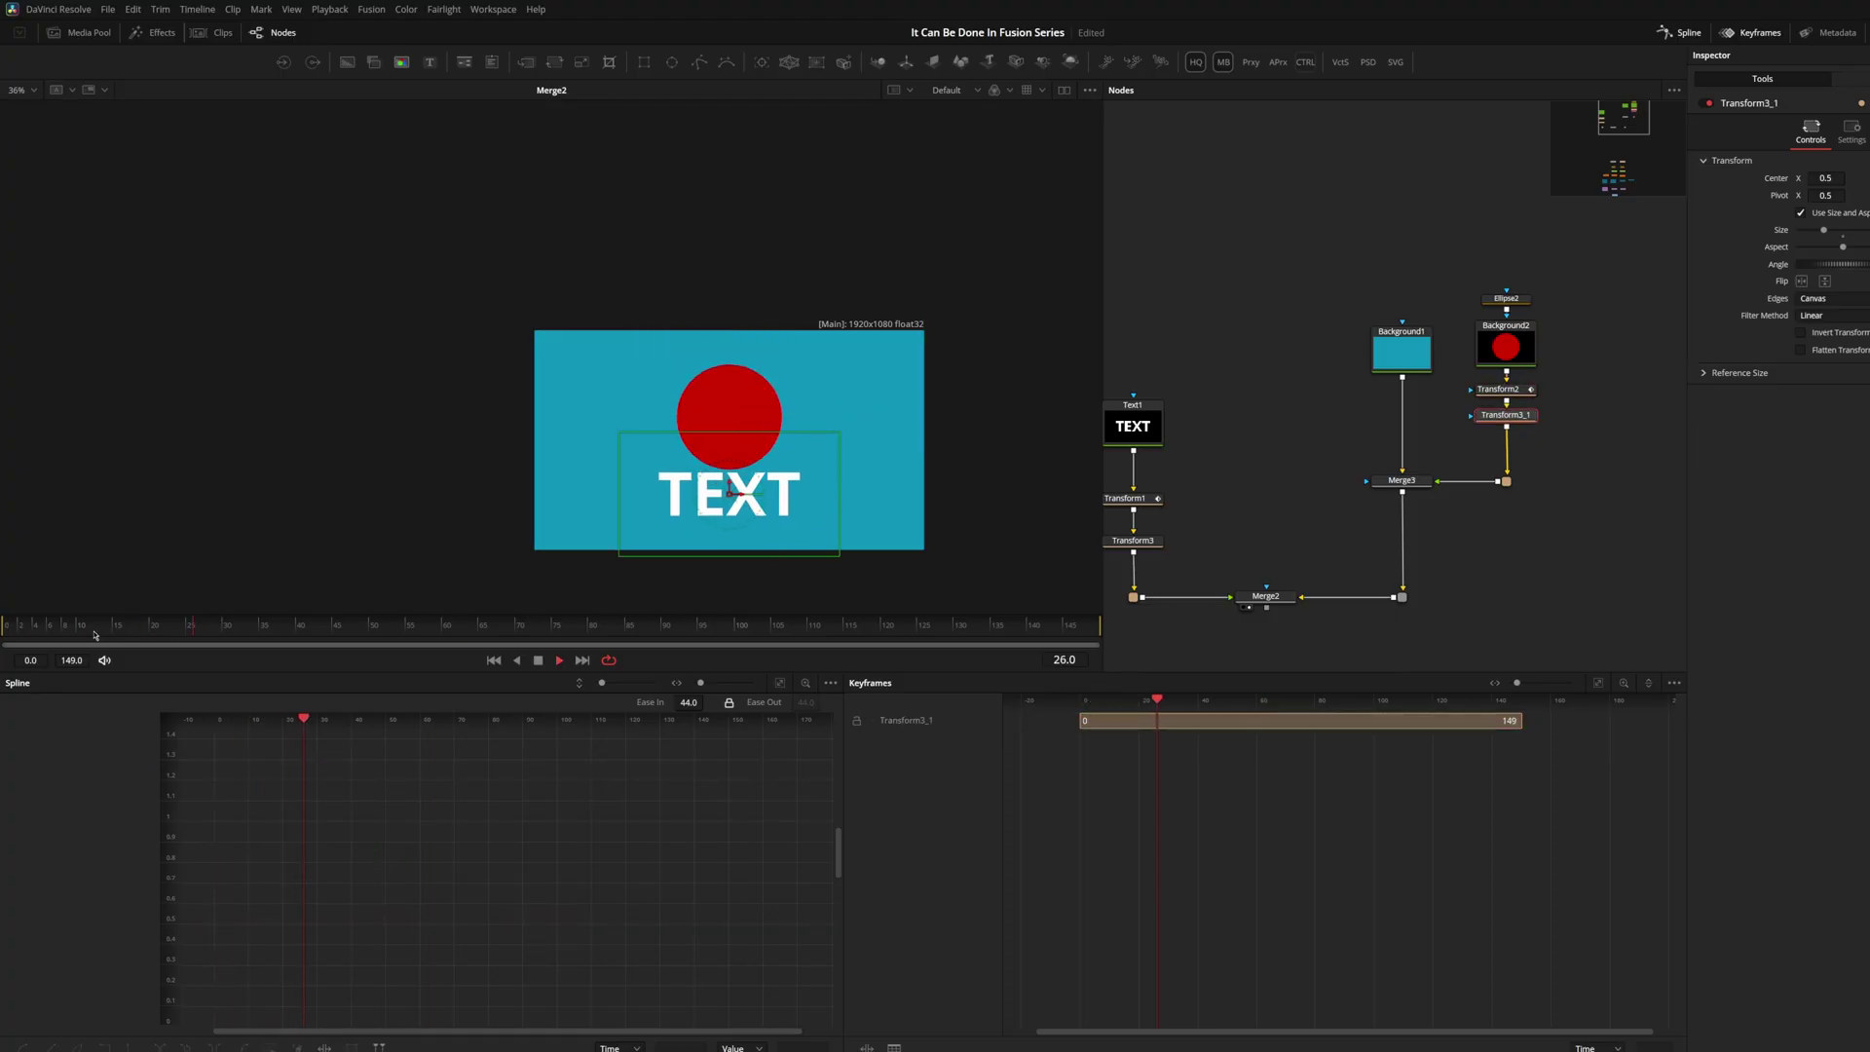
key("space")
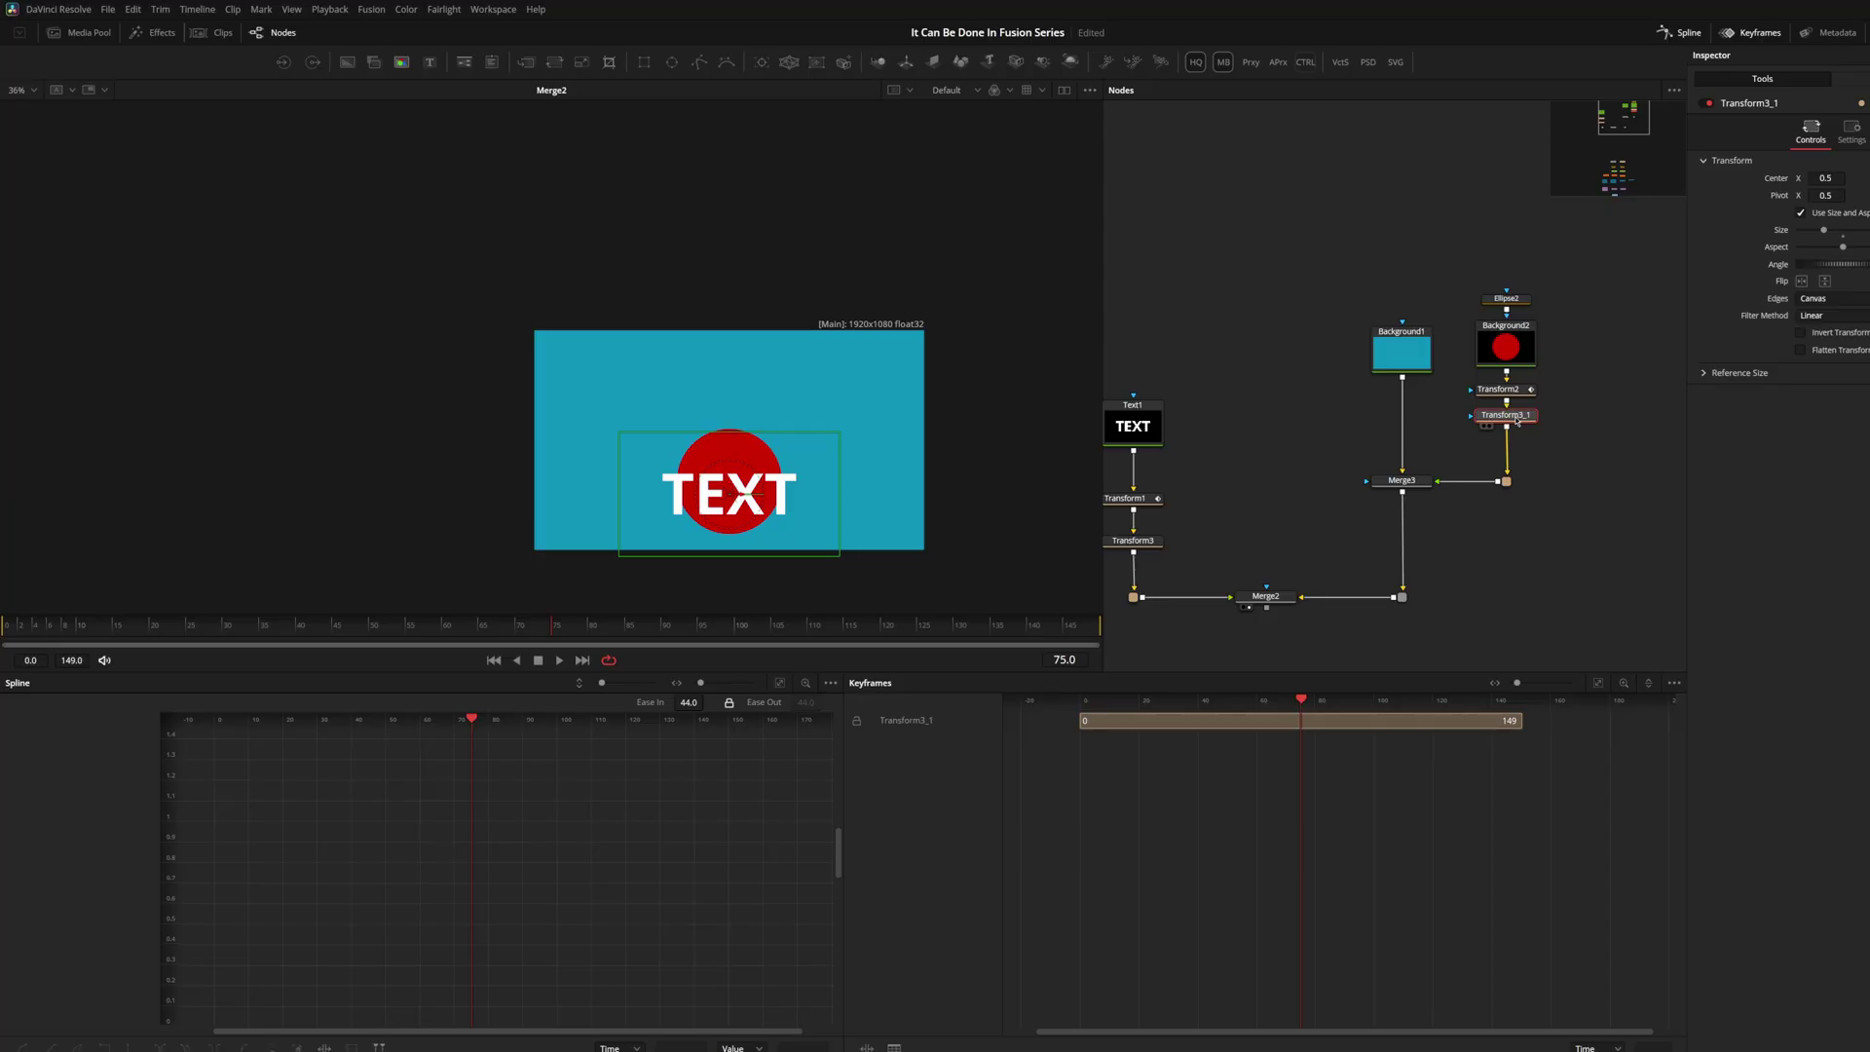
Detach the copied Transform3_1 node from the circle's branch, leaving Transform2 connected to the pipe router
left_click_drag(1517, 420, 1561, 445)
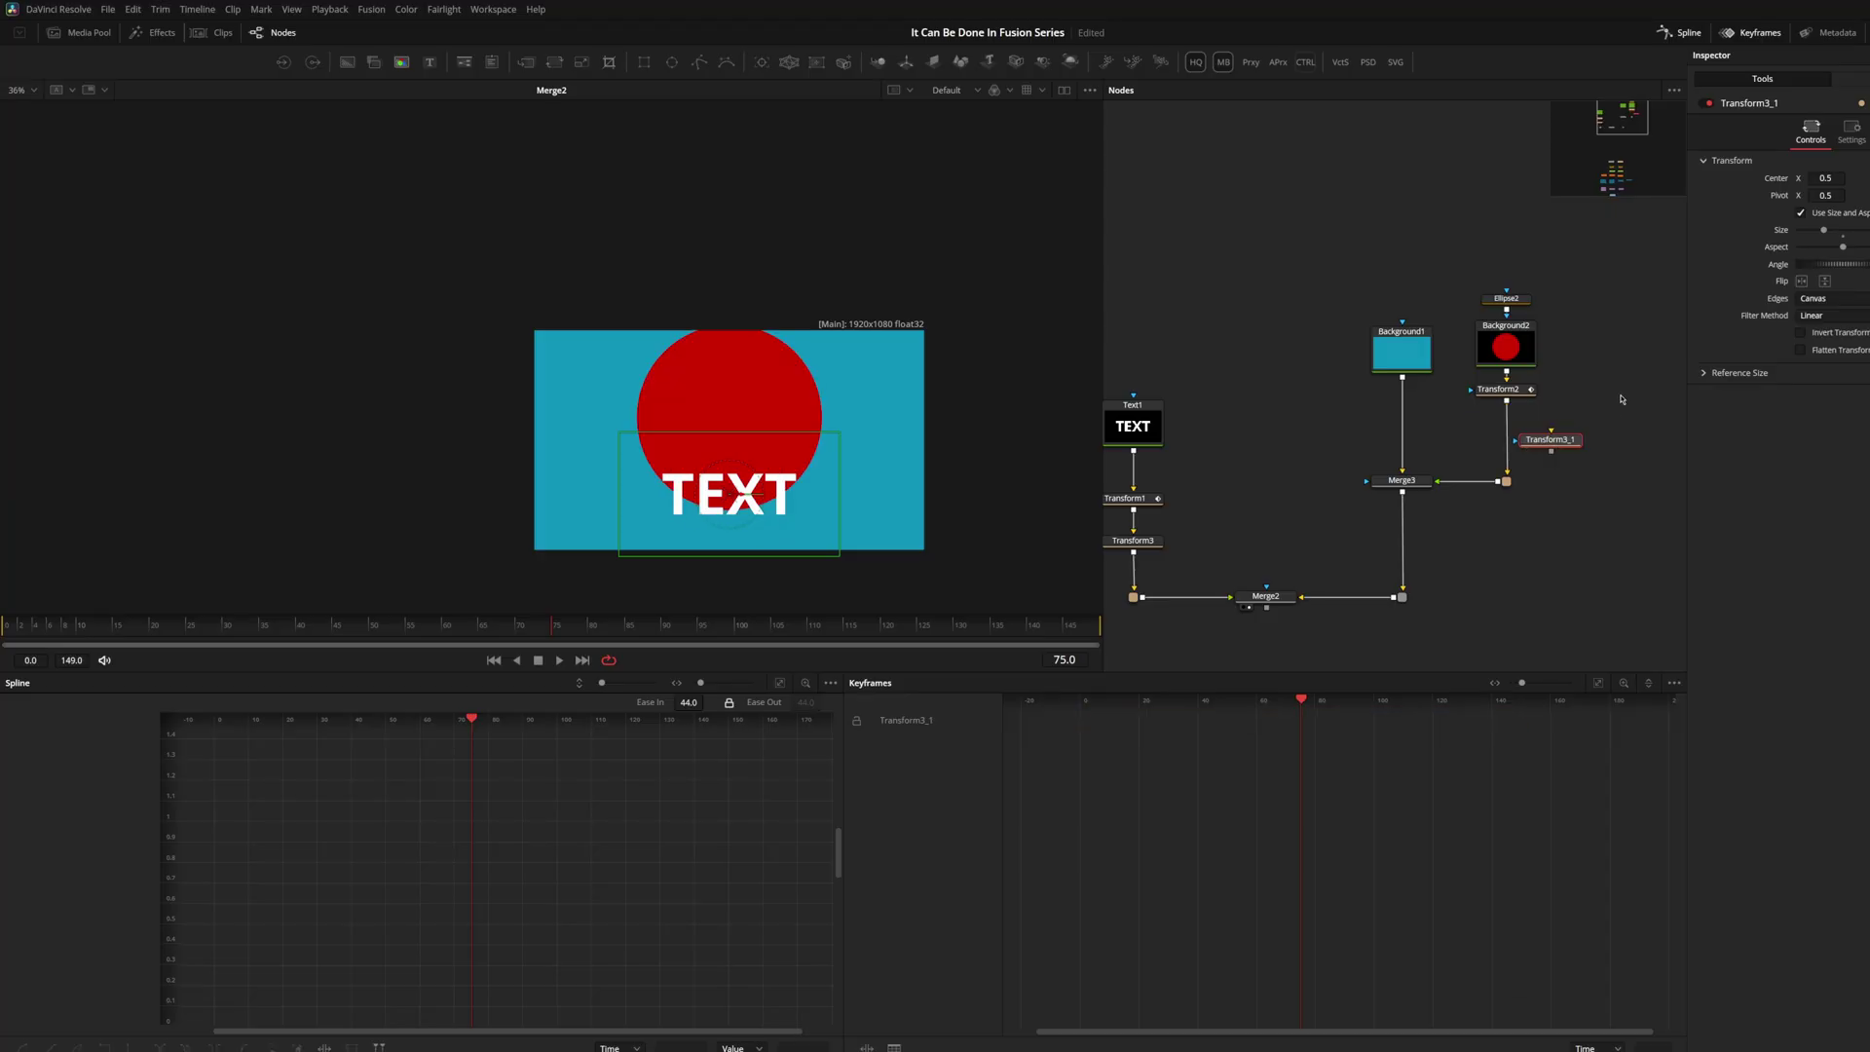
Delete the detached Transform3_1 node, paste an instance of Transform3 instead, and place it between the text and background branches
key("Delete")
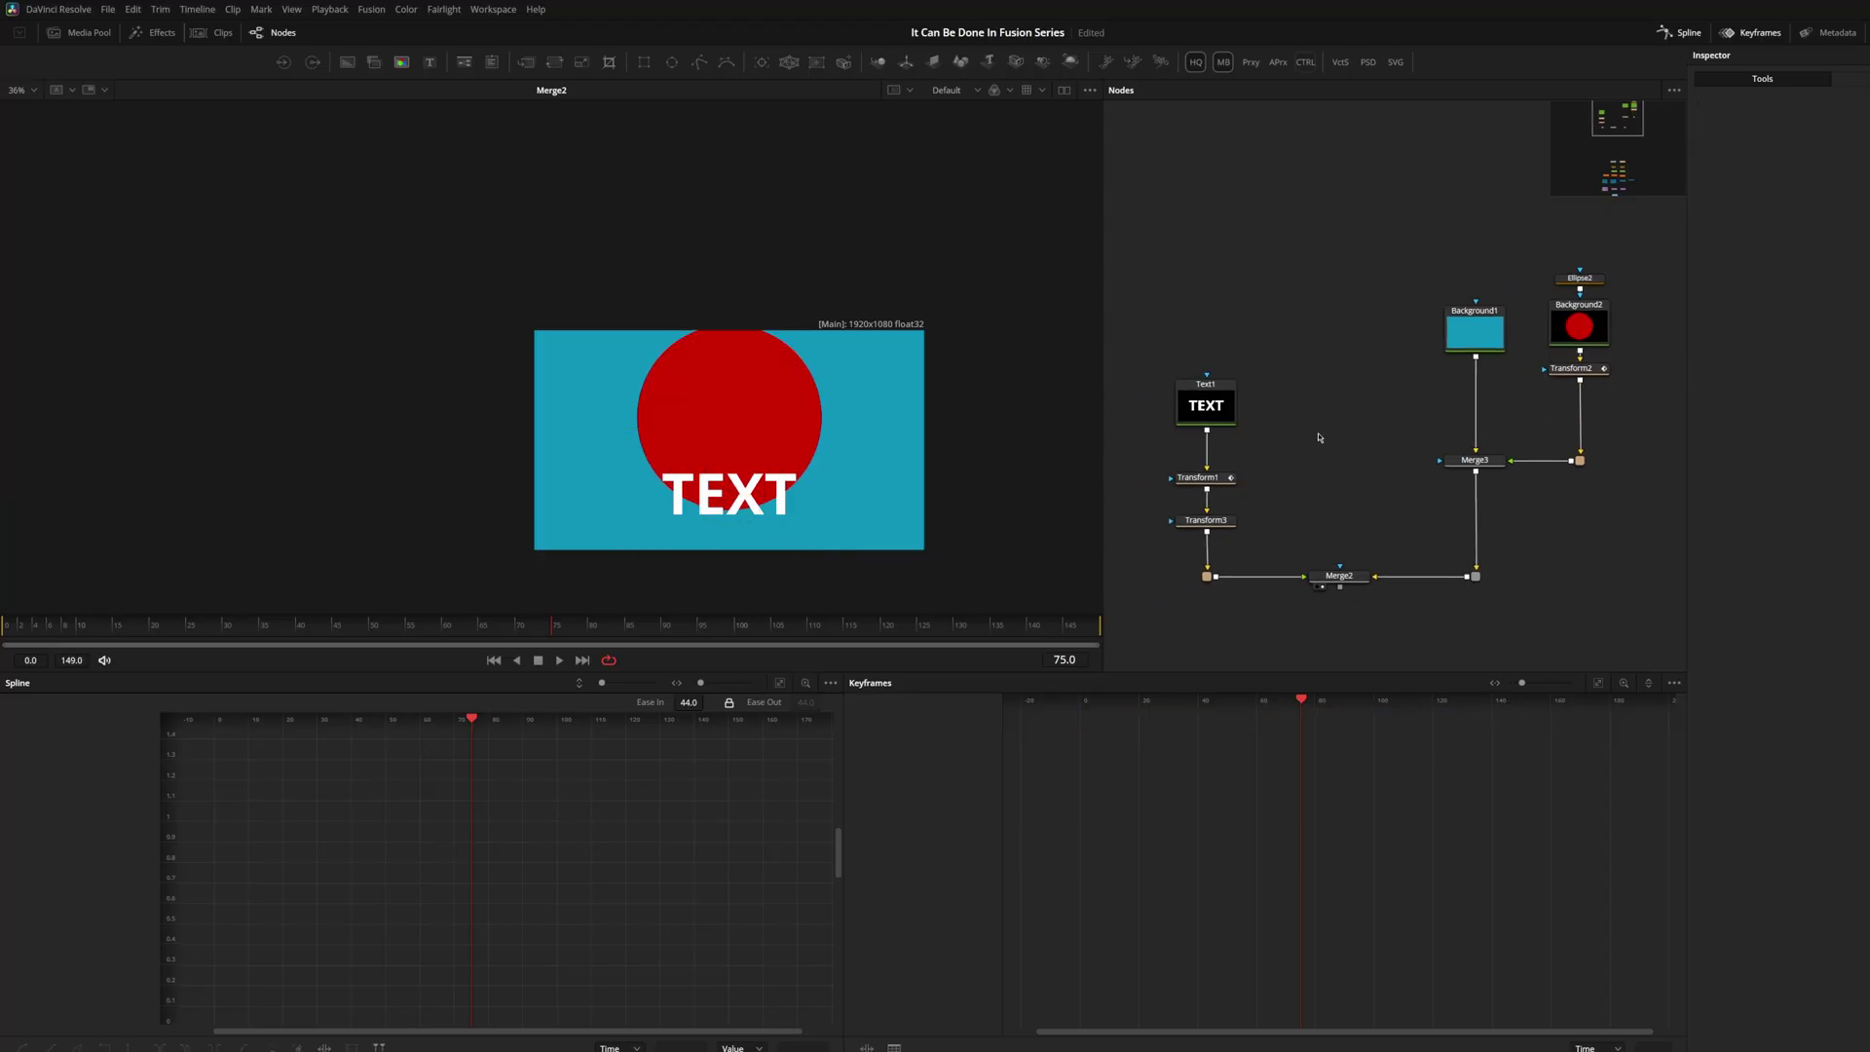
left_click(1207, 522)
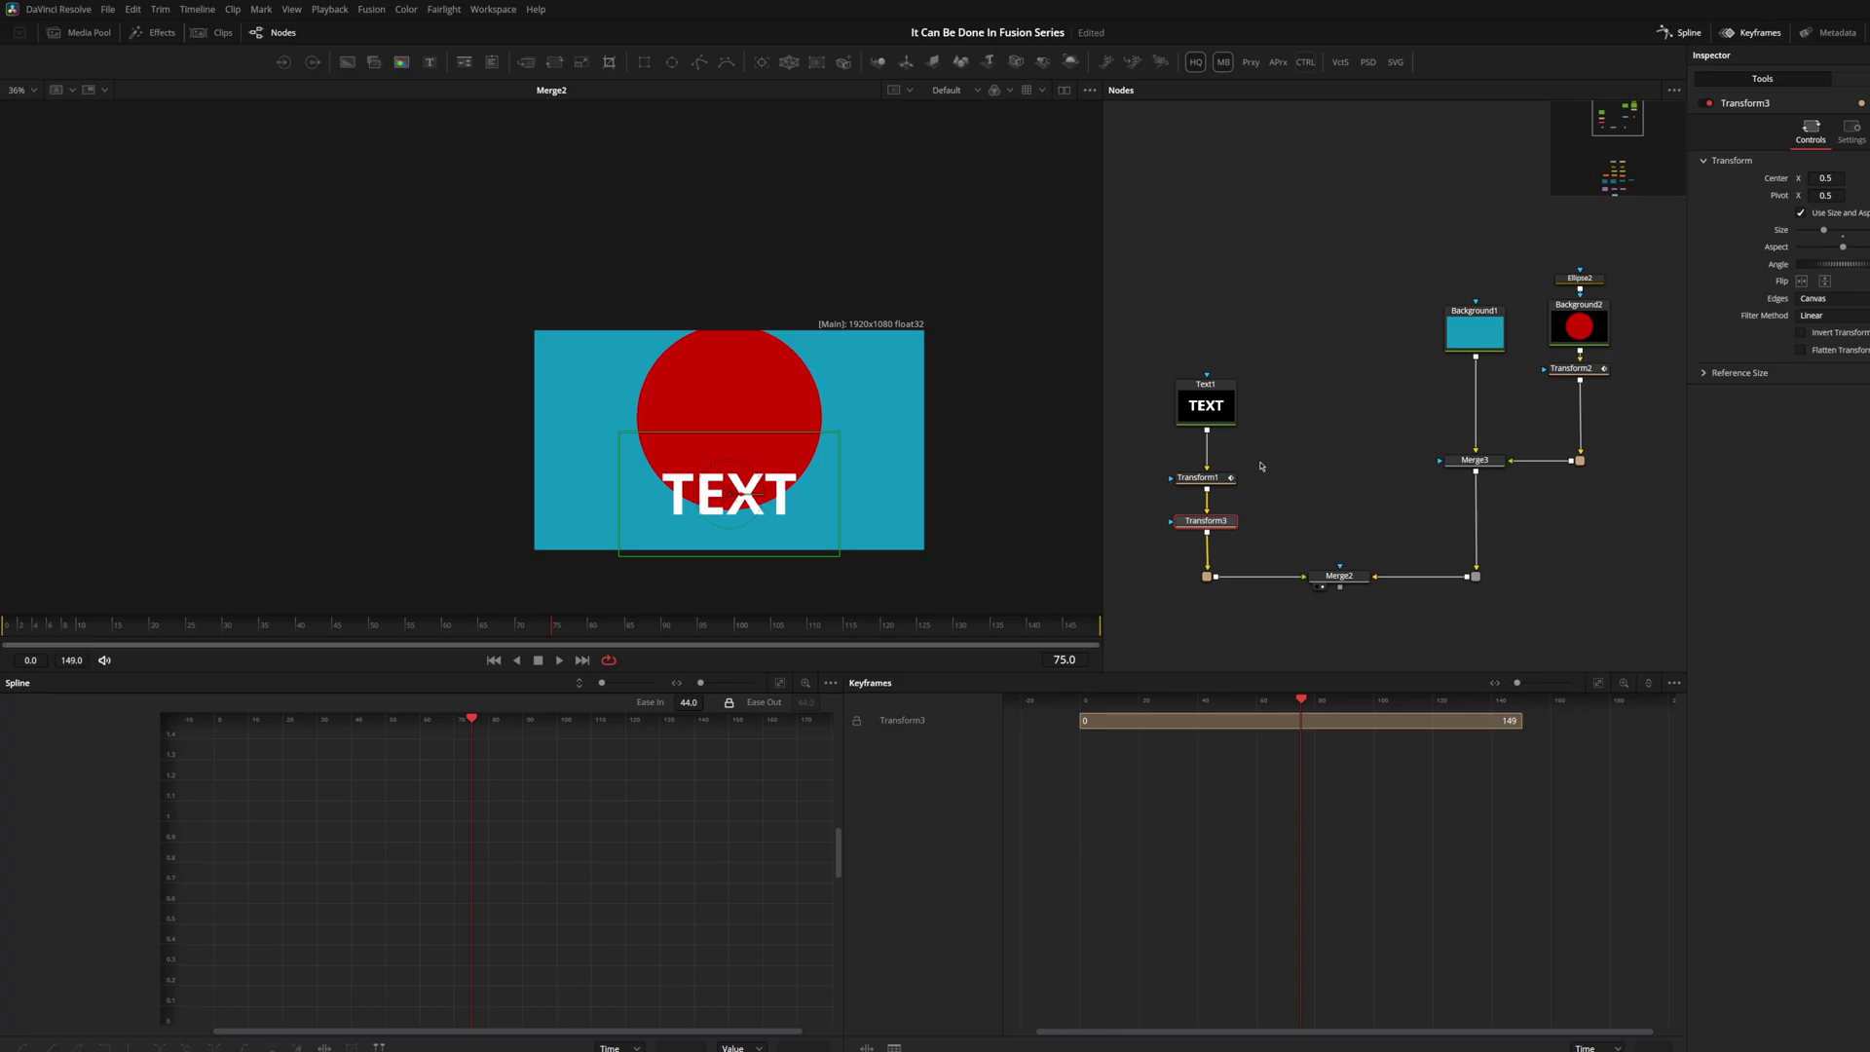
left_click_drag(1528, 471, 1338, 456)
left_click(1466, 432)
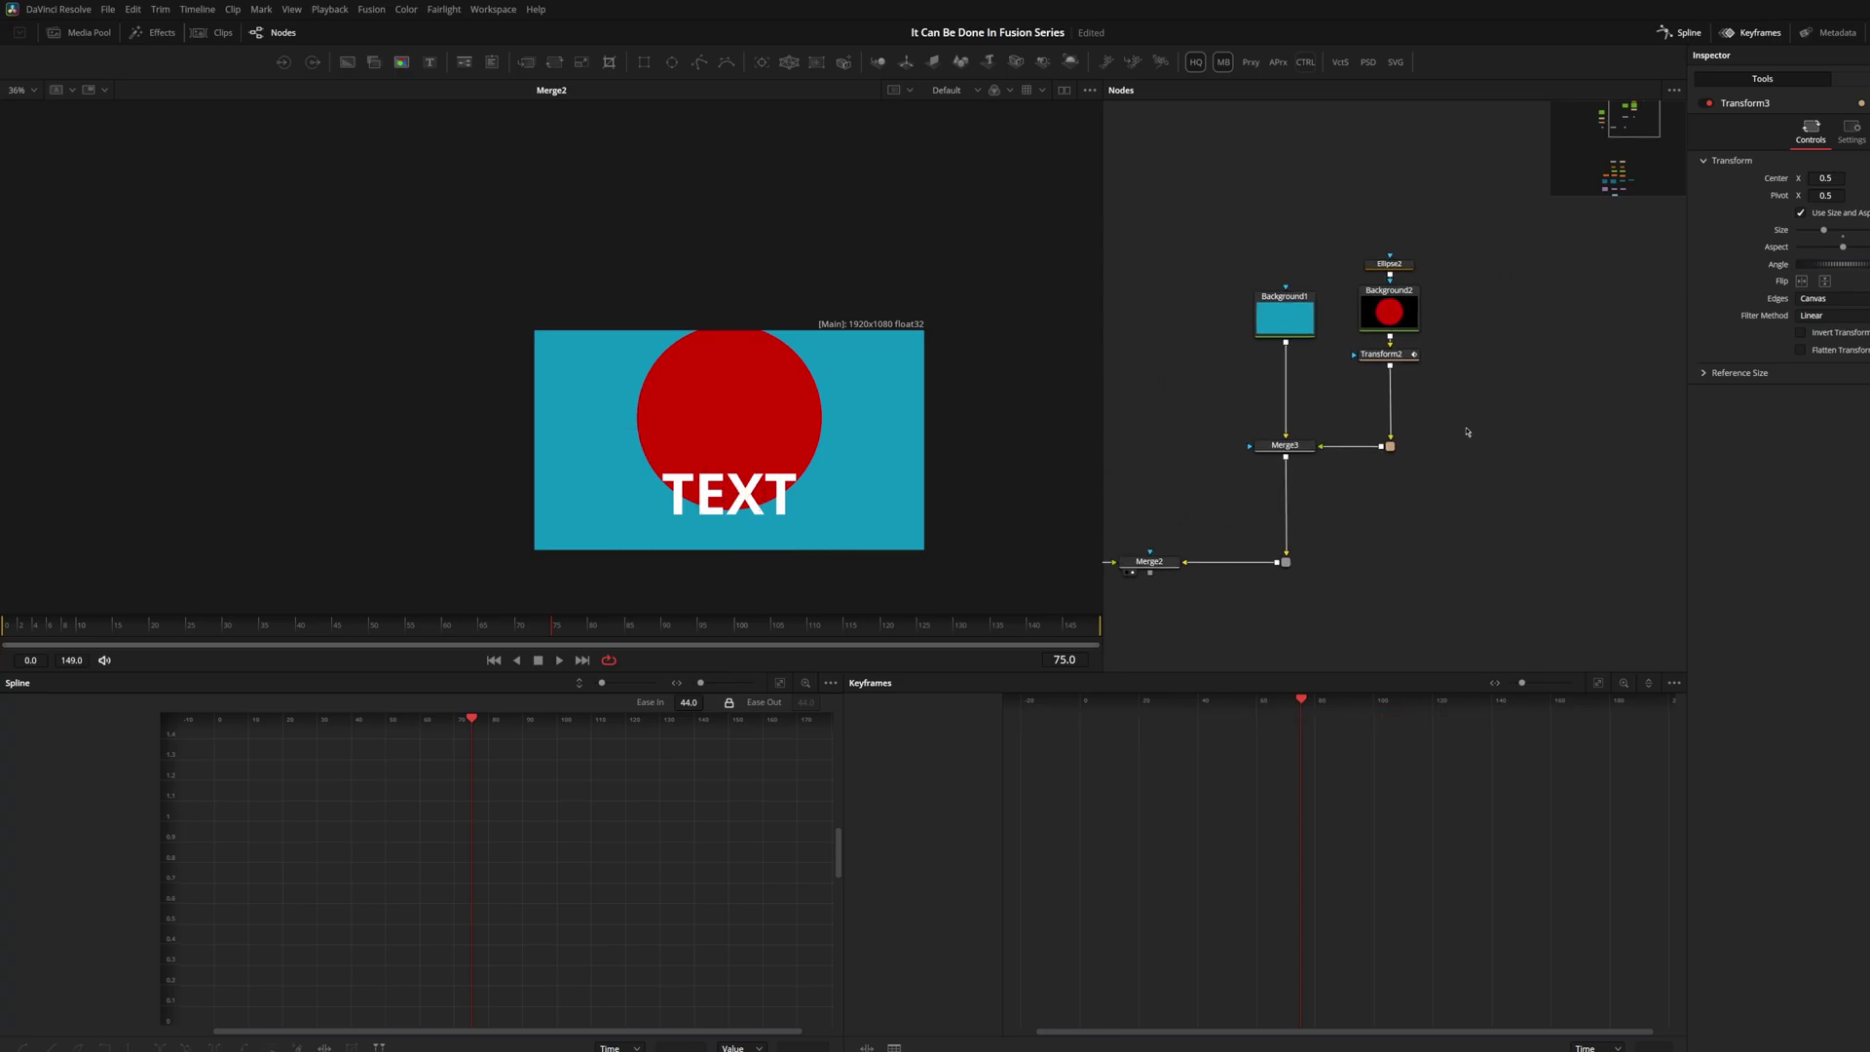
key("ctrl+shift+v")
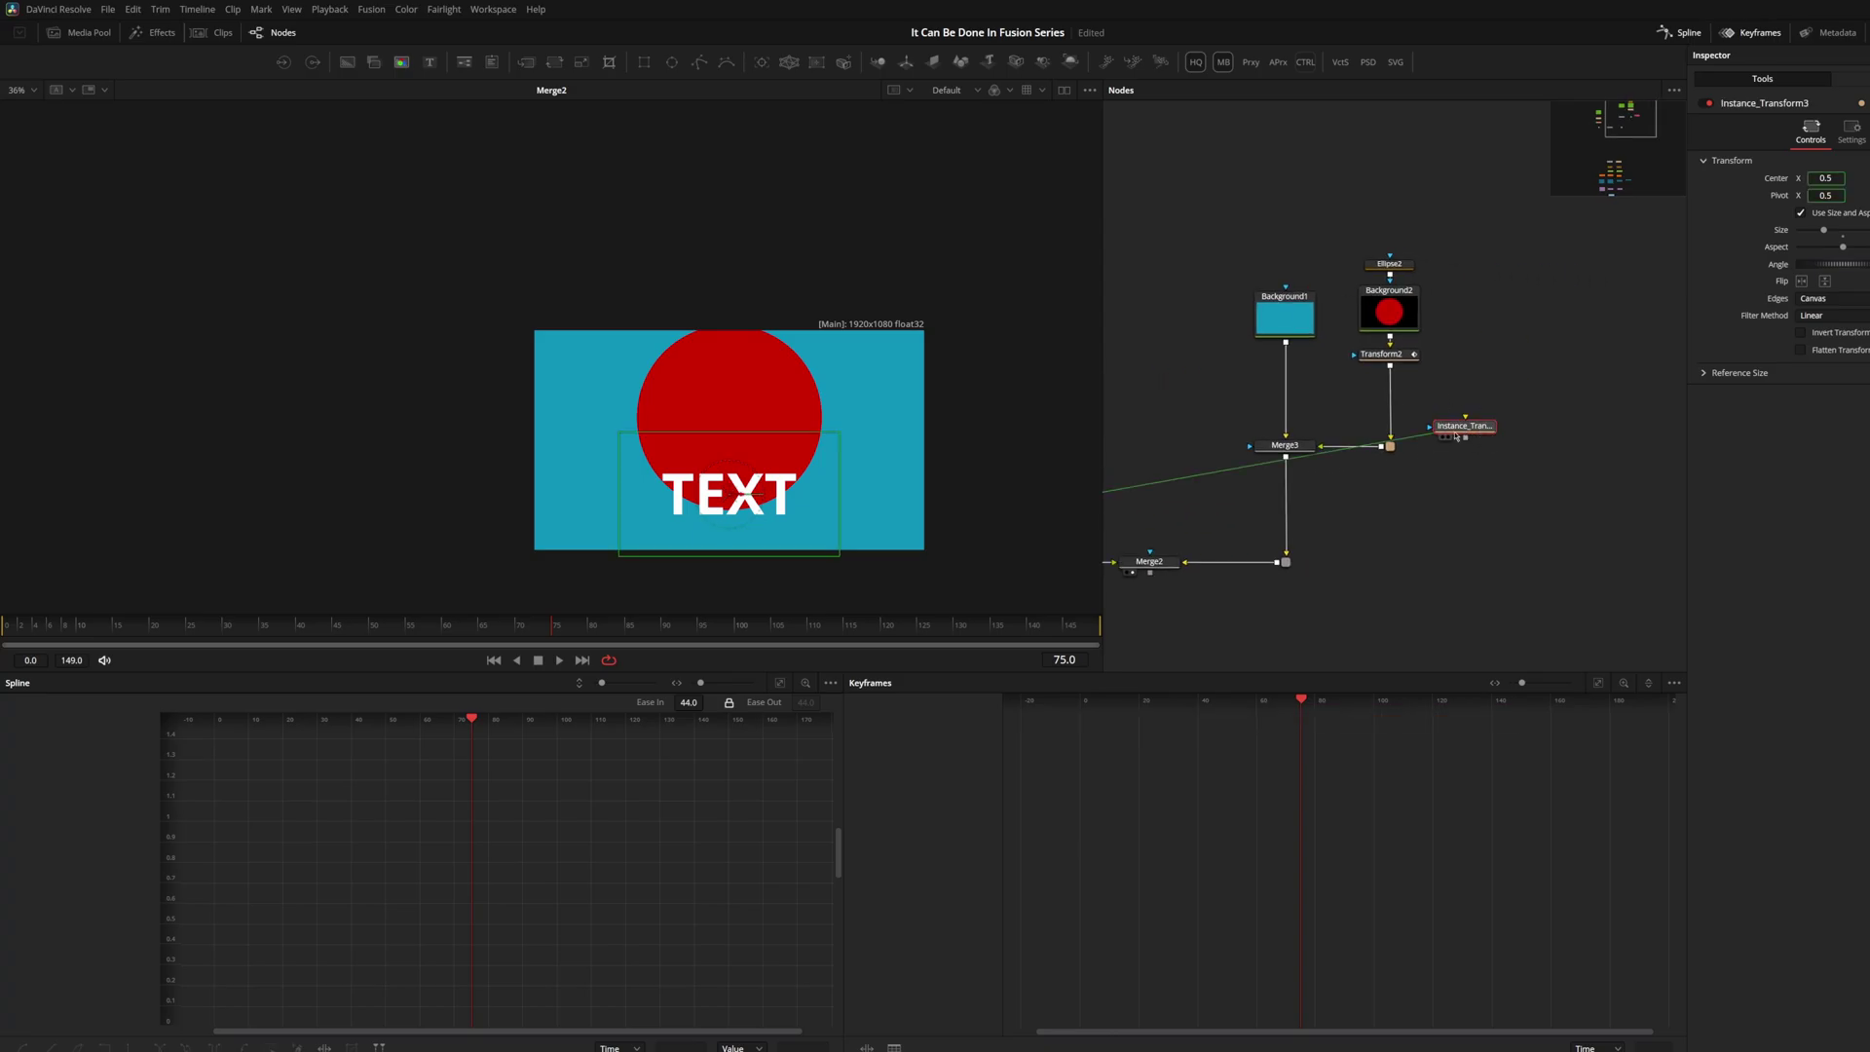
left_click_drag(1455, 429, 1322, 383)
left_click_drag(1217, 379, 1331, 411)
right_click(1316, 322)
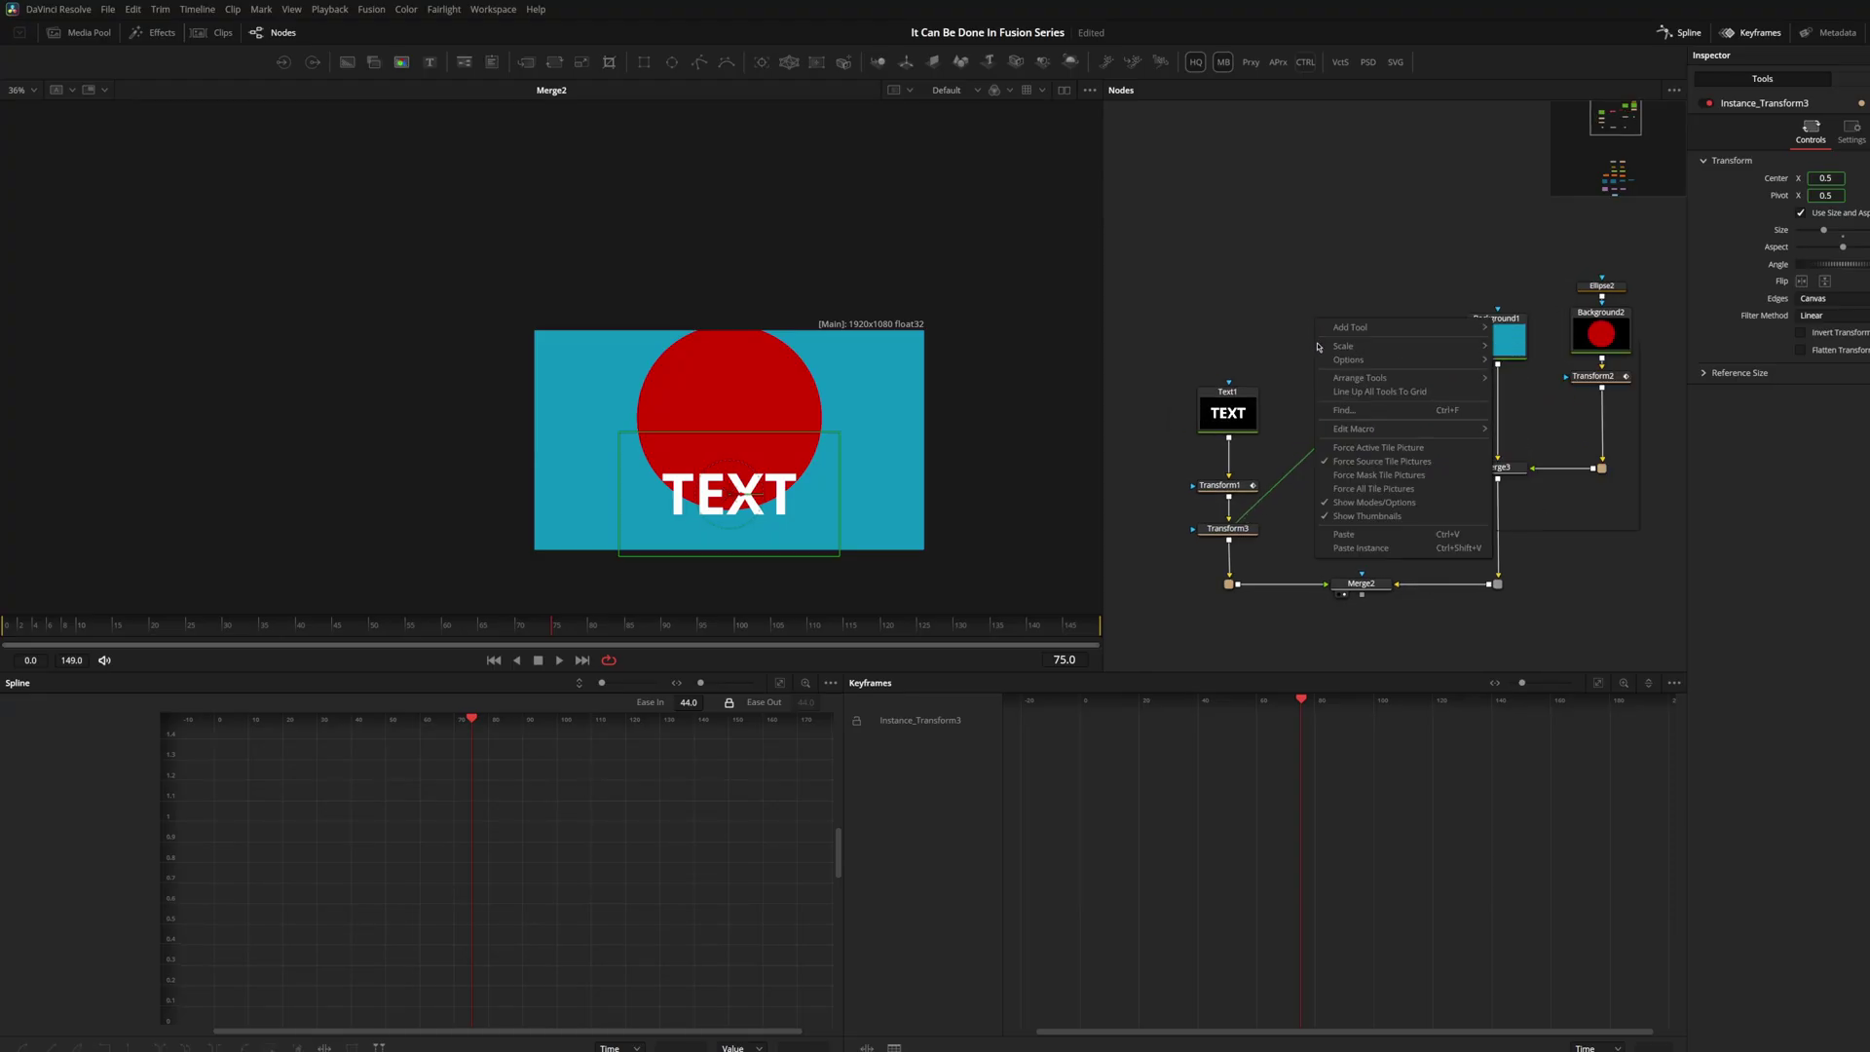
left_click(1376, 549)
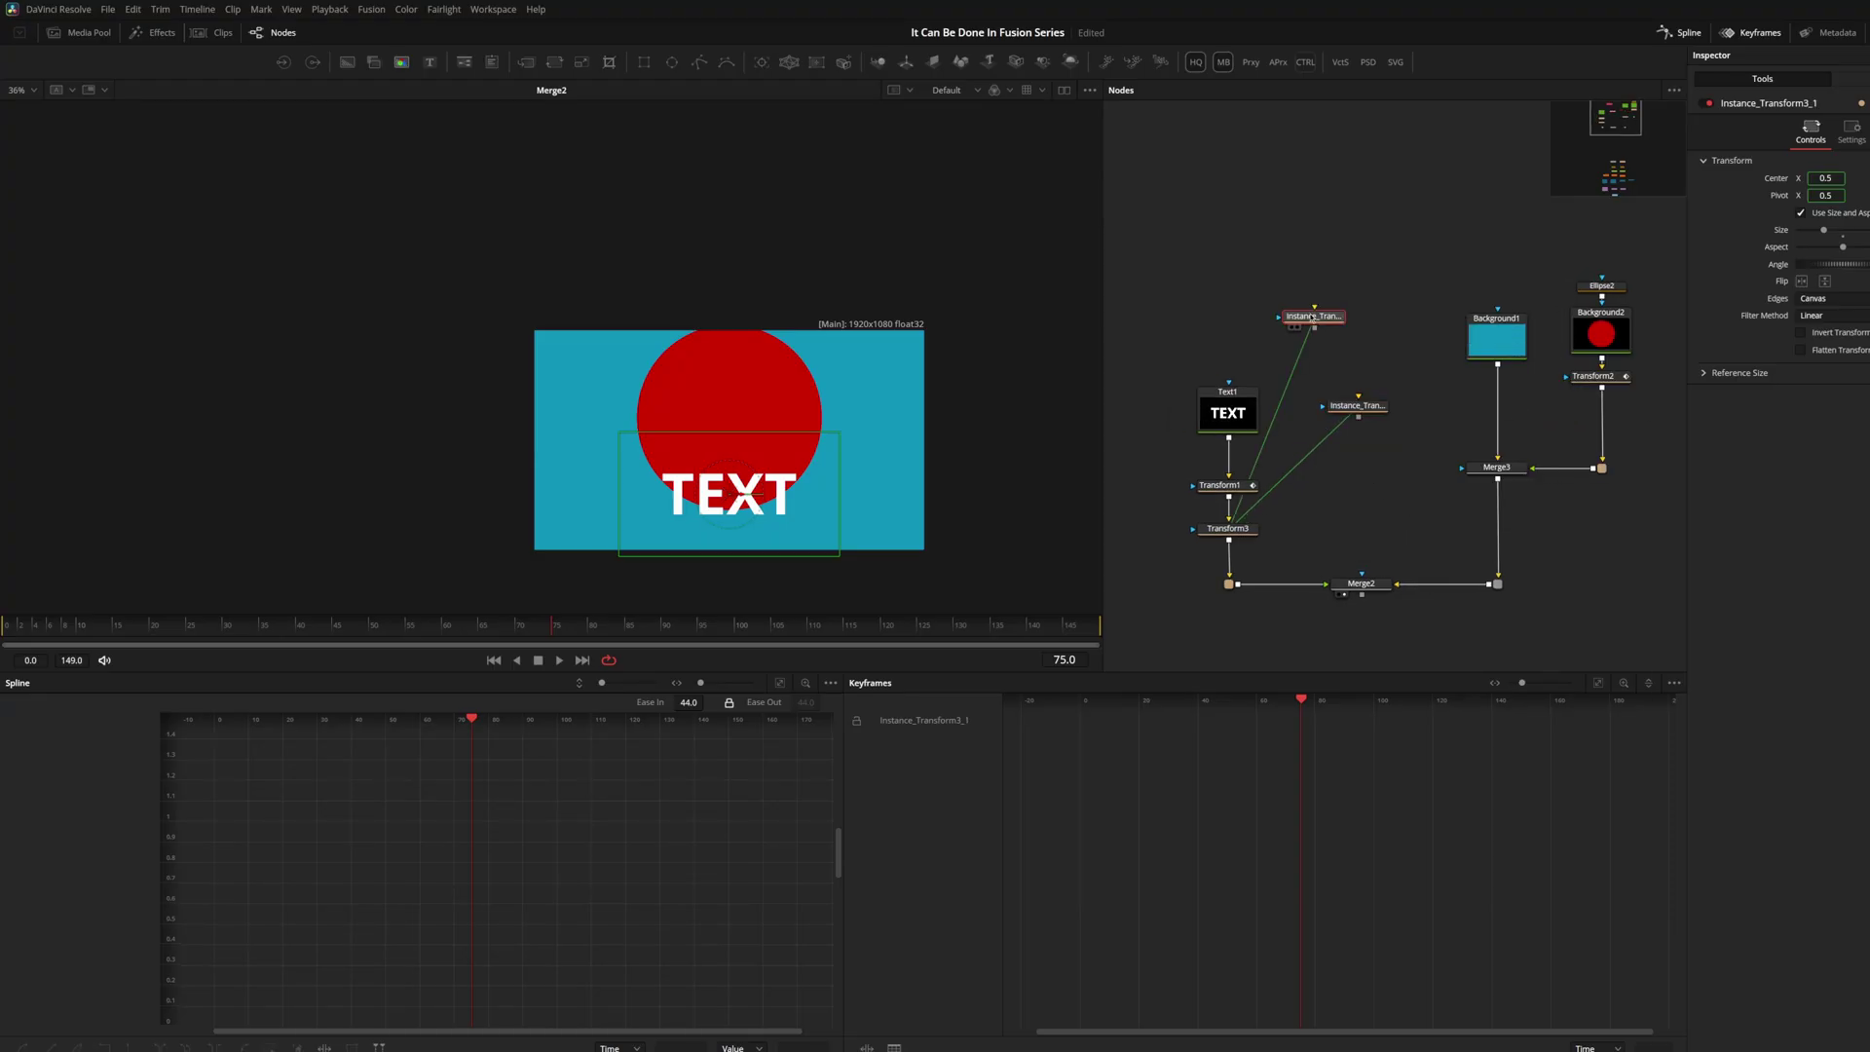
left_click_drag(1360, 274, 1330, 359)
key("Delete")
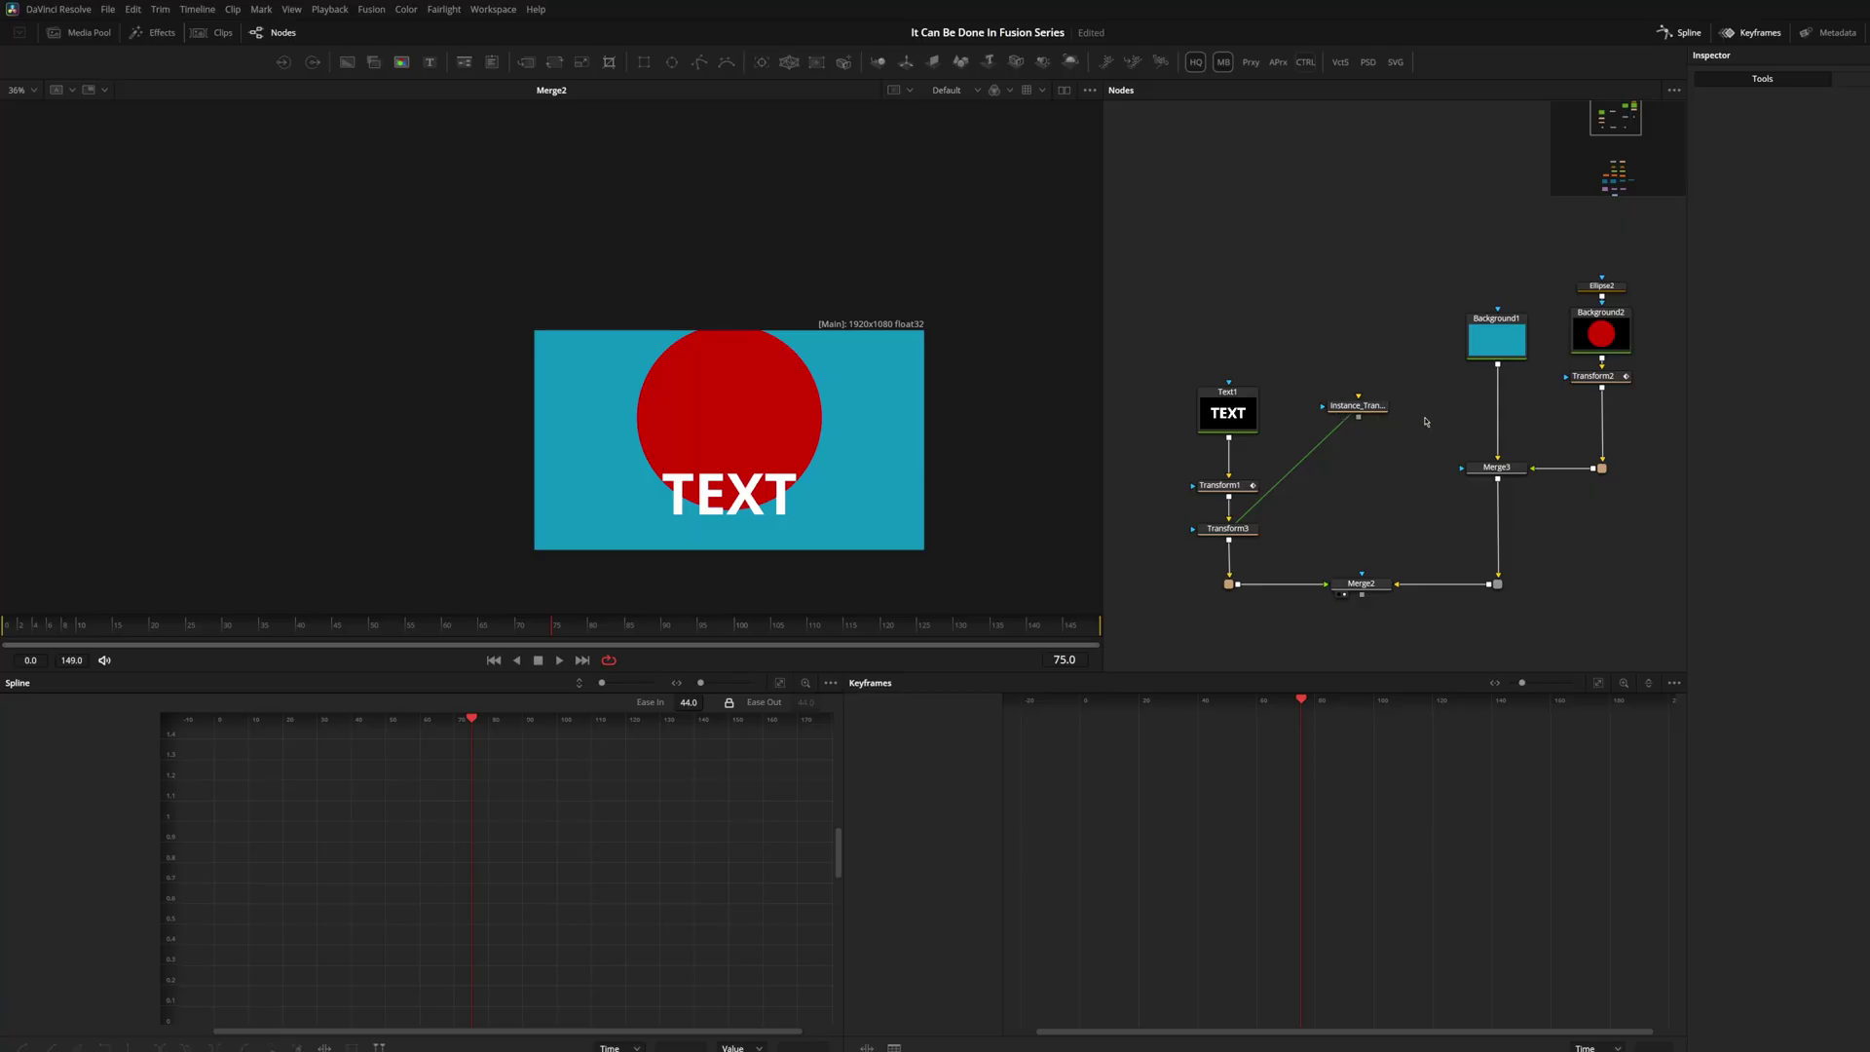
Insert the Transform3 instance between Transform2 and the circle's pipe router, and select it
left_click_drag(1425, 421, 1504, 407)
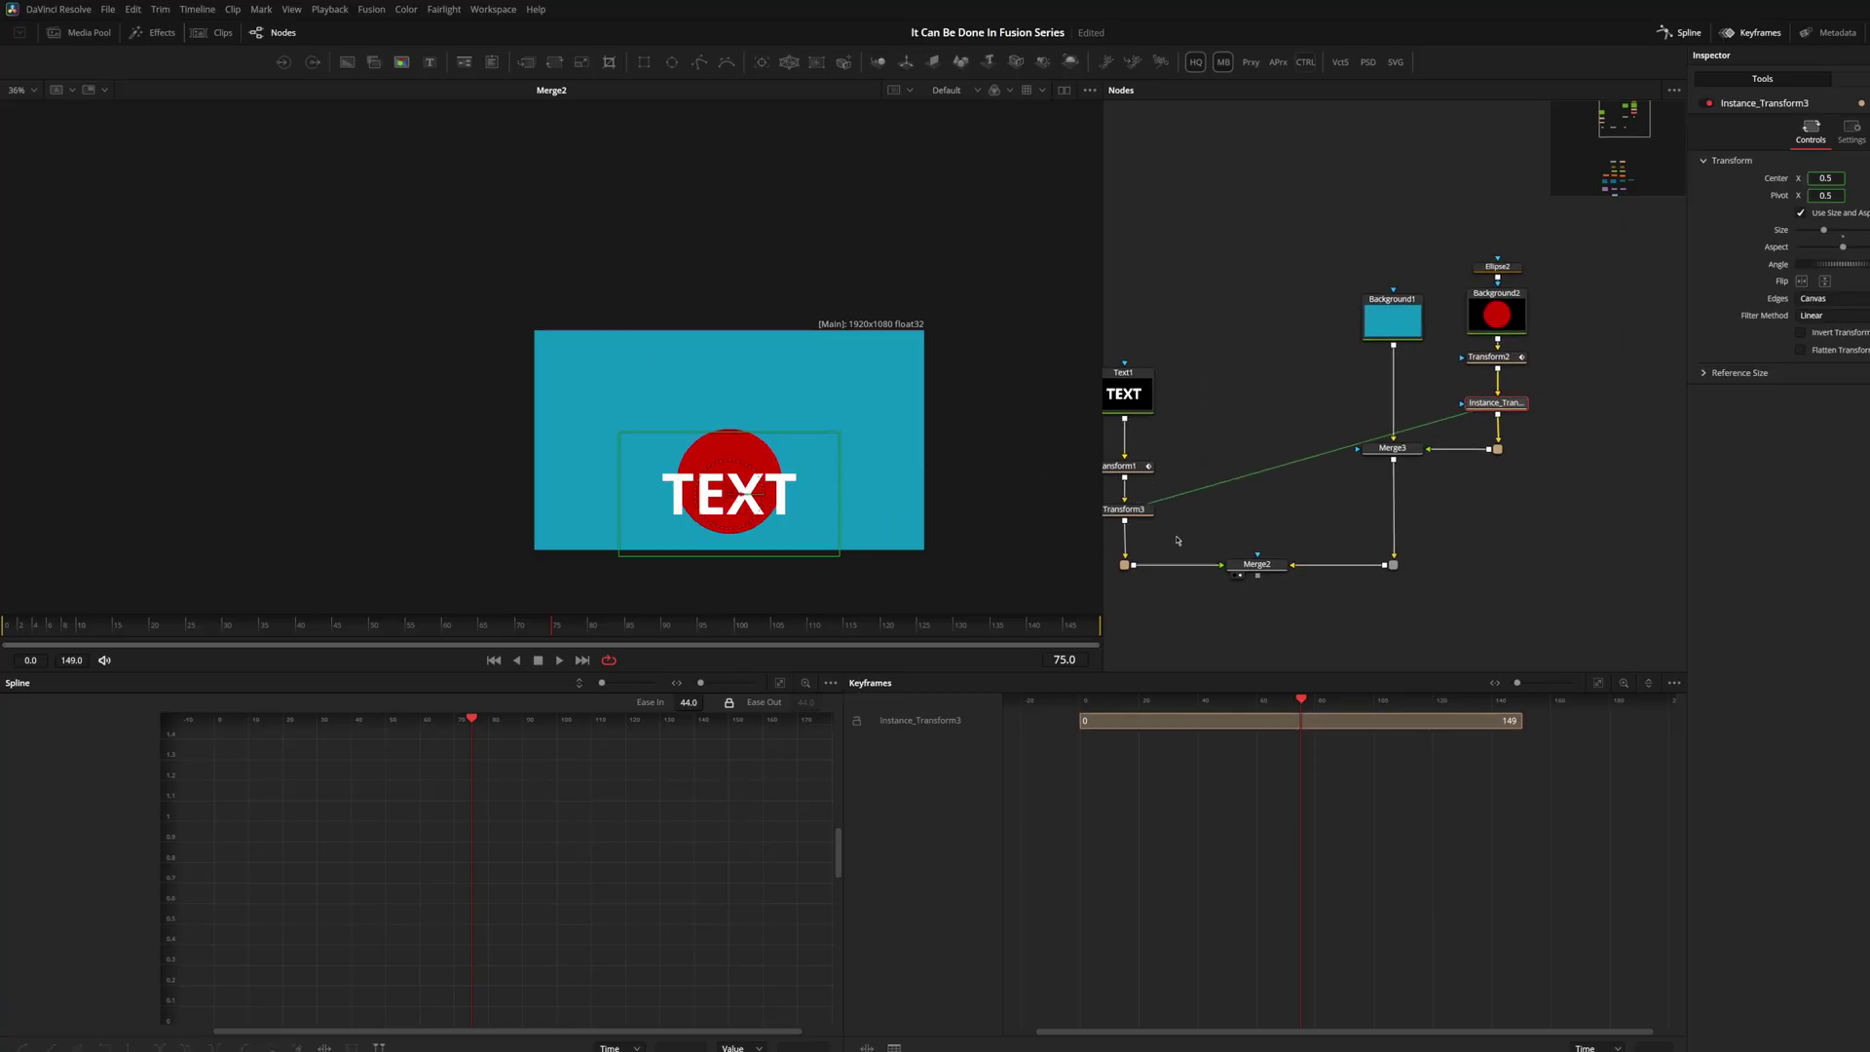
left_click(1129, 509)
left_click(1525, 407)
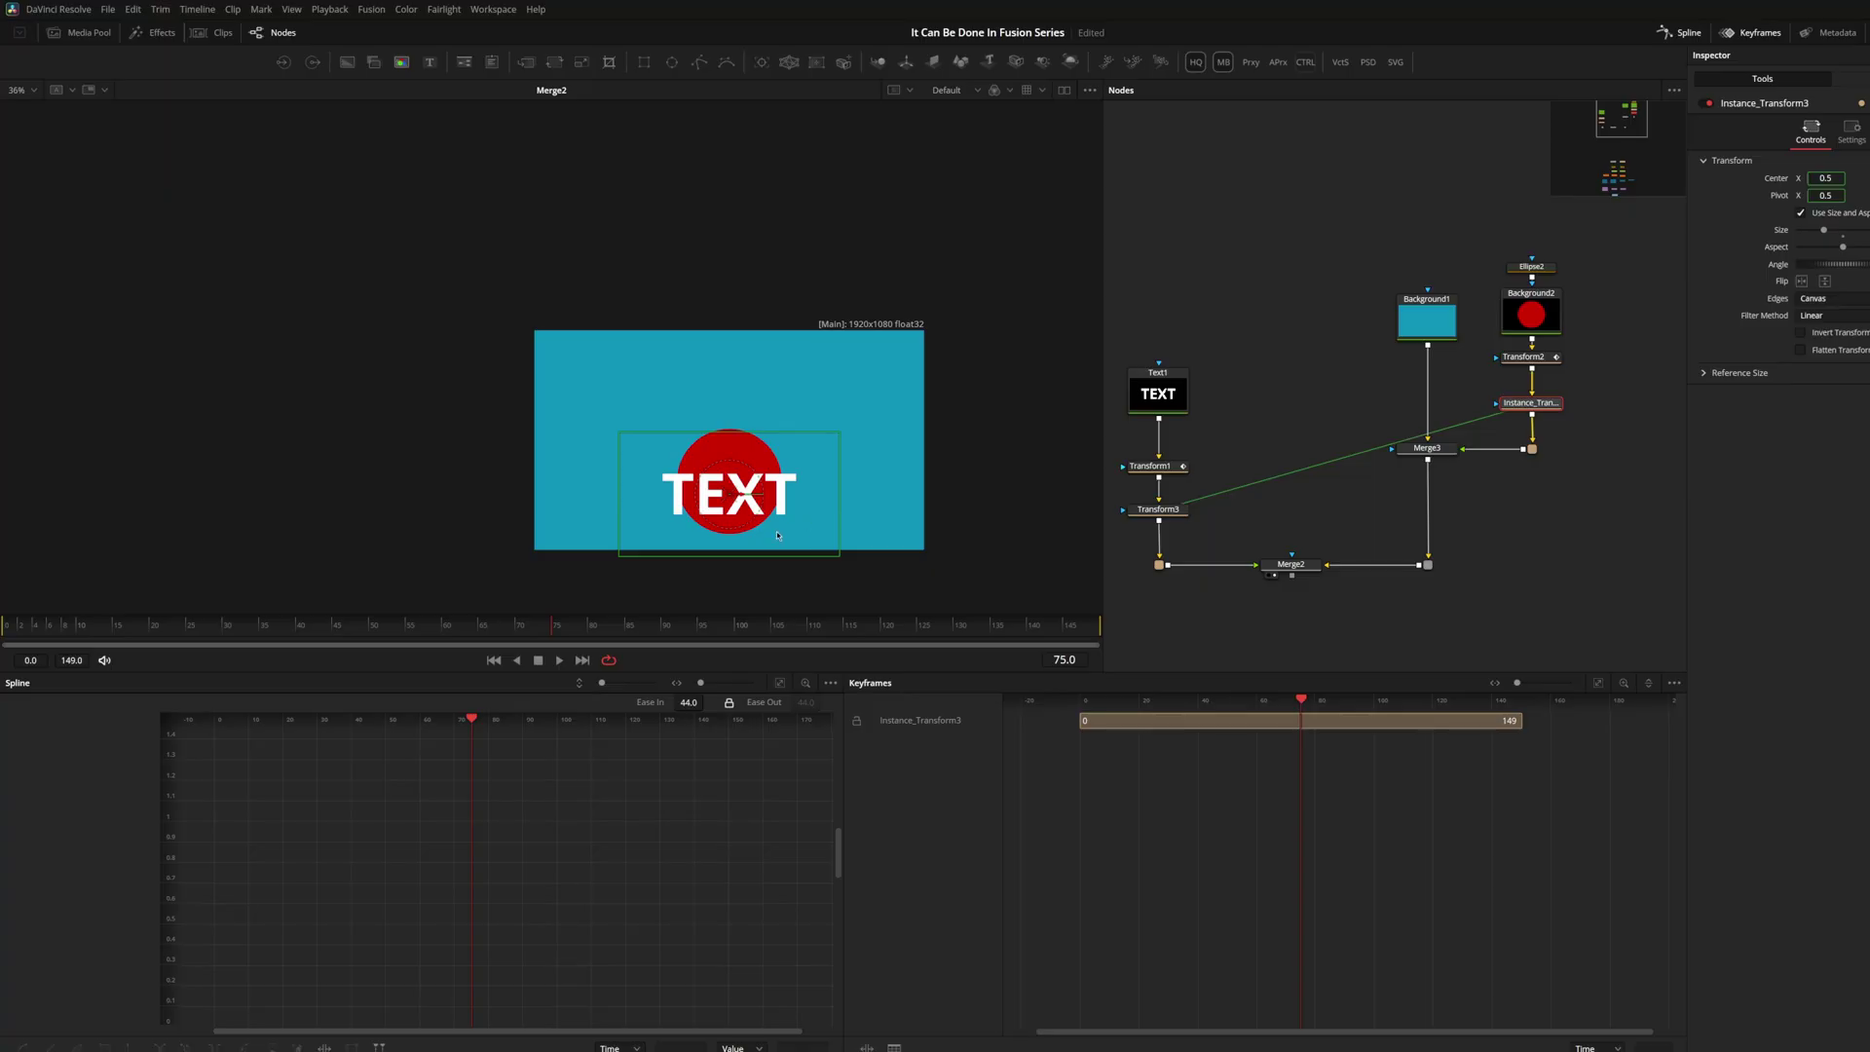
Rotate the text and circle diagonally through the instanced transform in the viewer and play the animation from the start
mouse_move(839, 553)
left_mouse_down()
mouse_move(862, 556)
mouse_move(833, 551)
left_mouse_up()
mouse_move(761, 496)
left_mouse_down()
mouse_move(761, 467)
mouse_move(758, 518)
mouse_move(759, 468)
left_mouse_up()
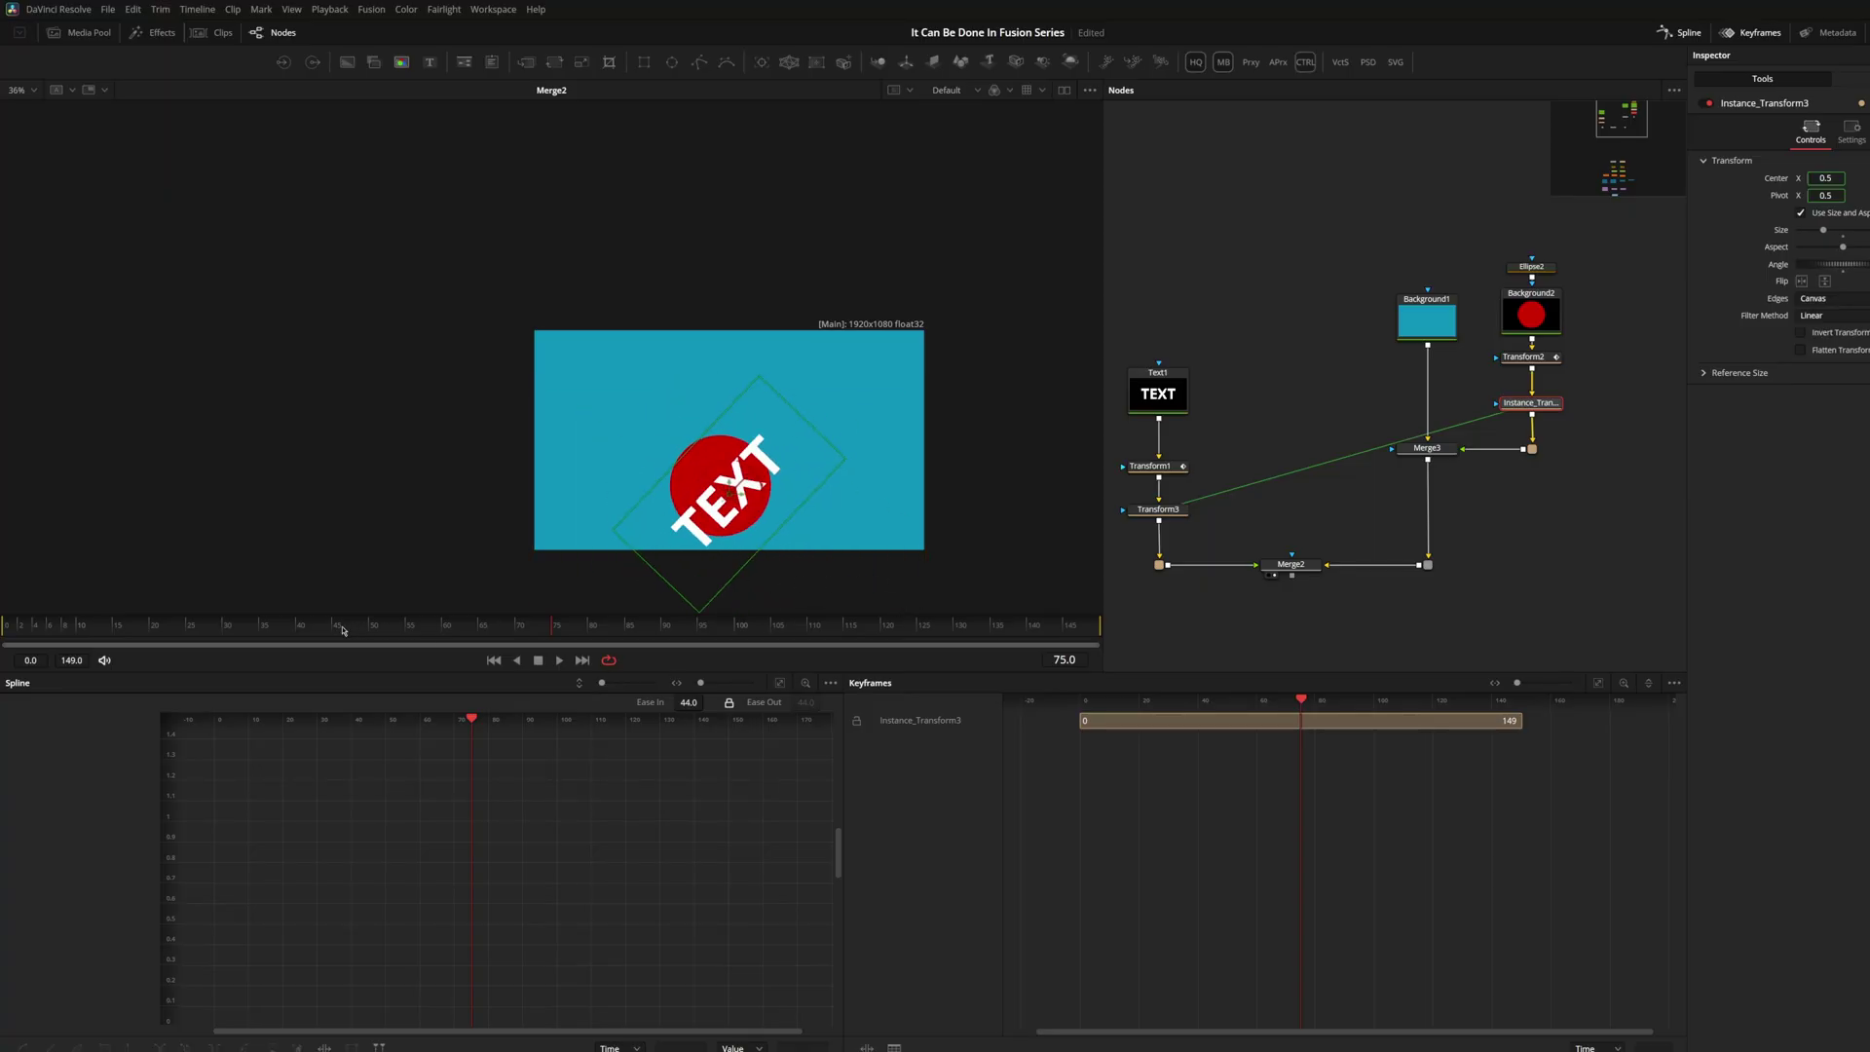
left_click_drag(343, 630, 5, 630)
key("space")
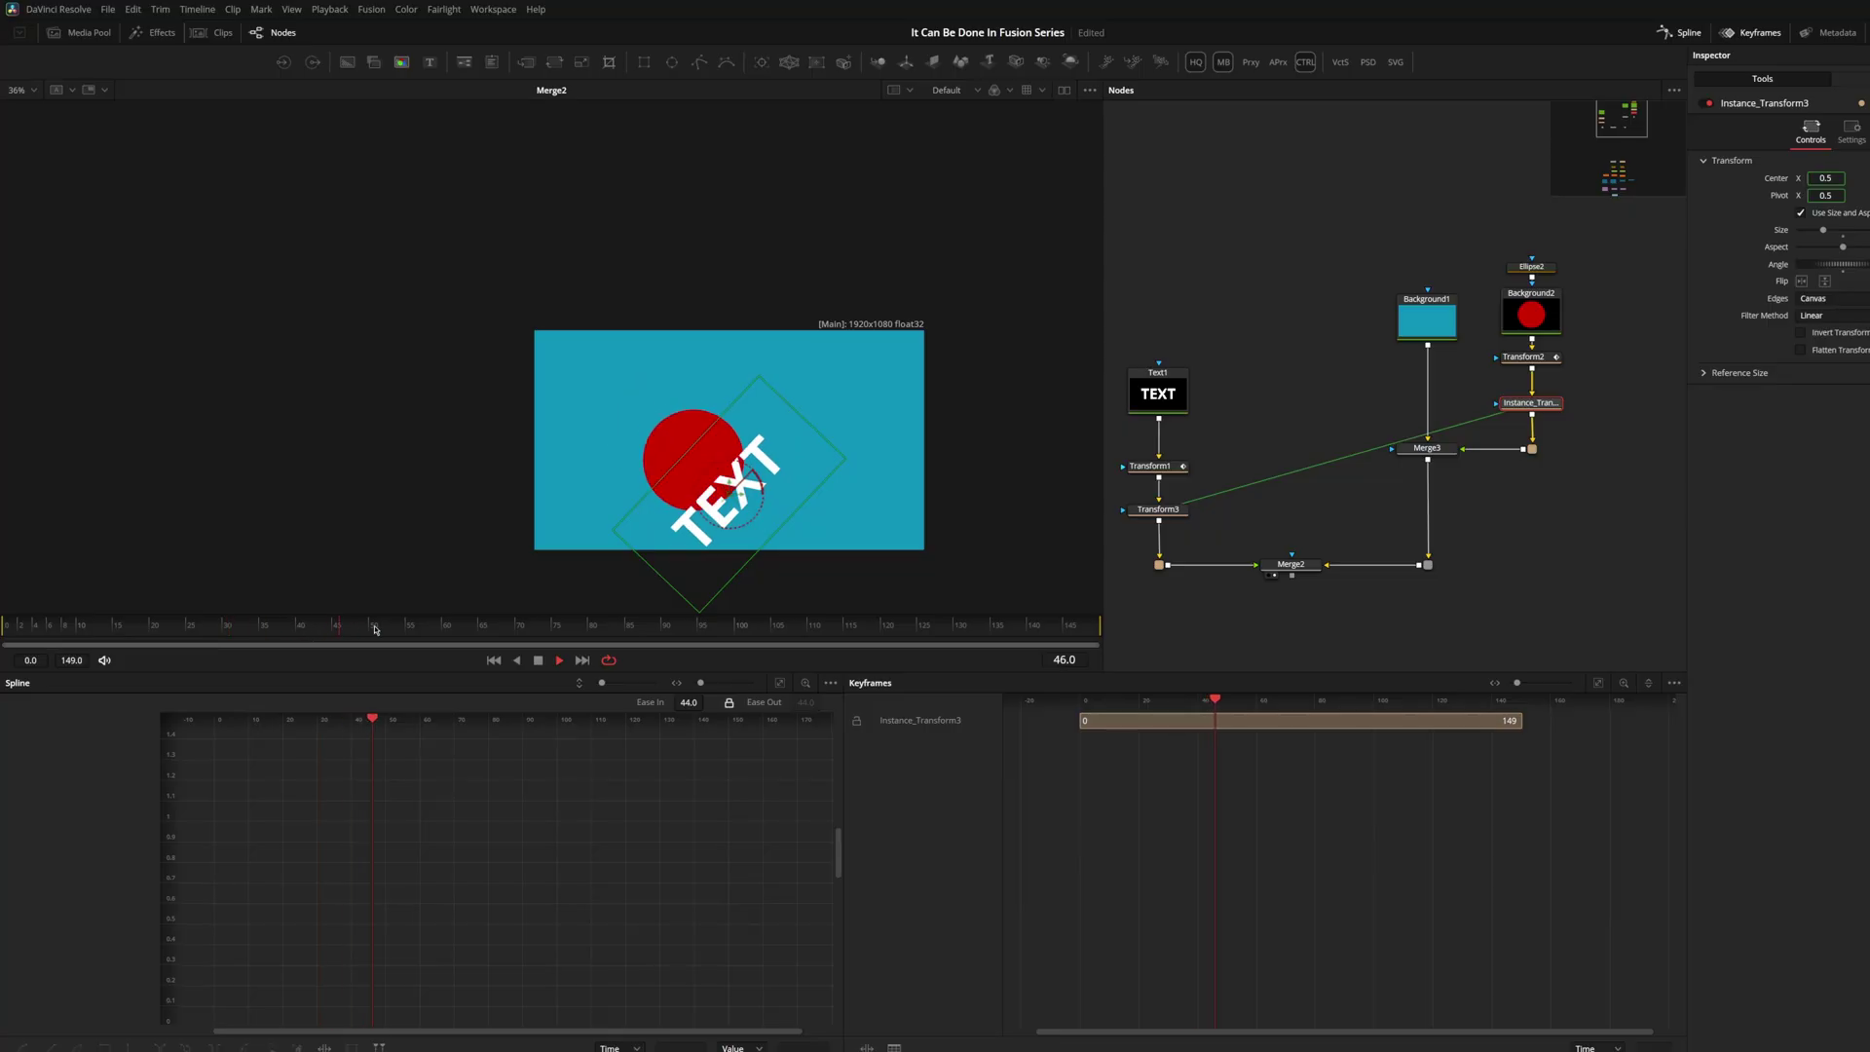
key("space")
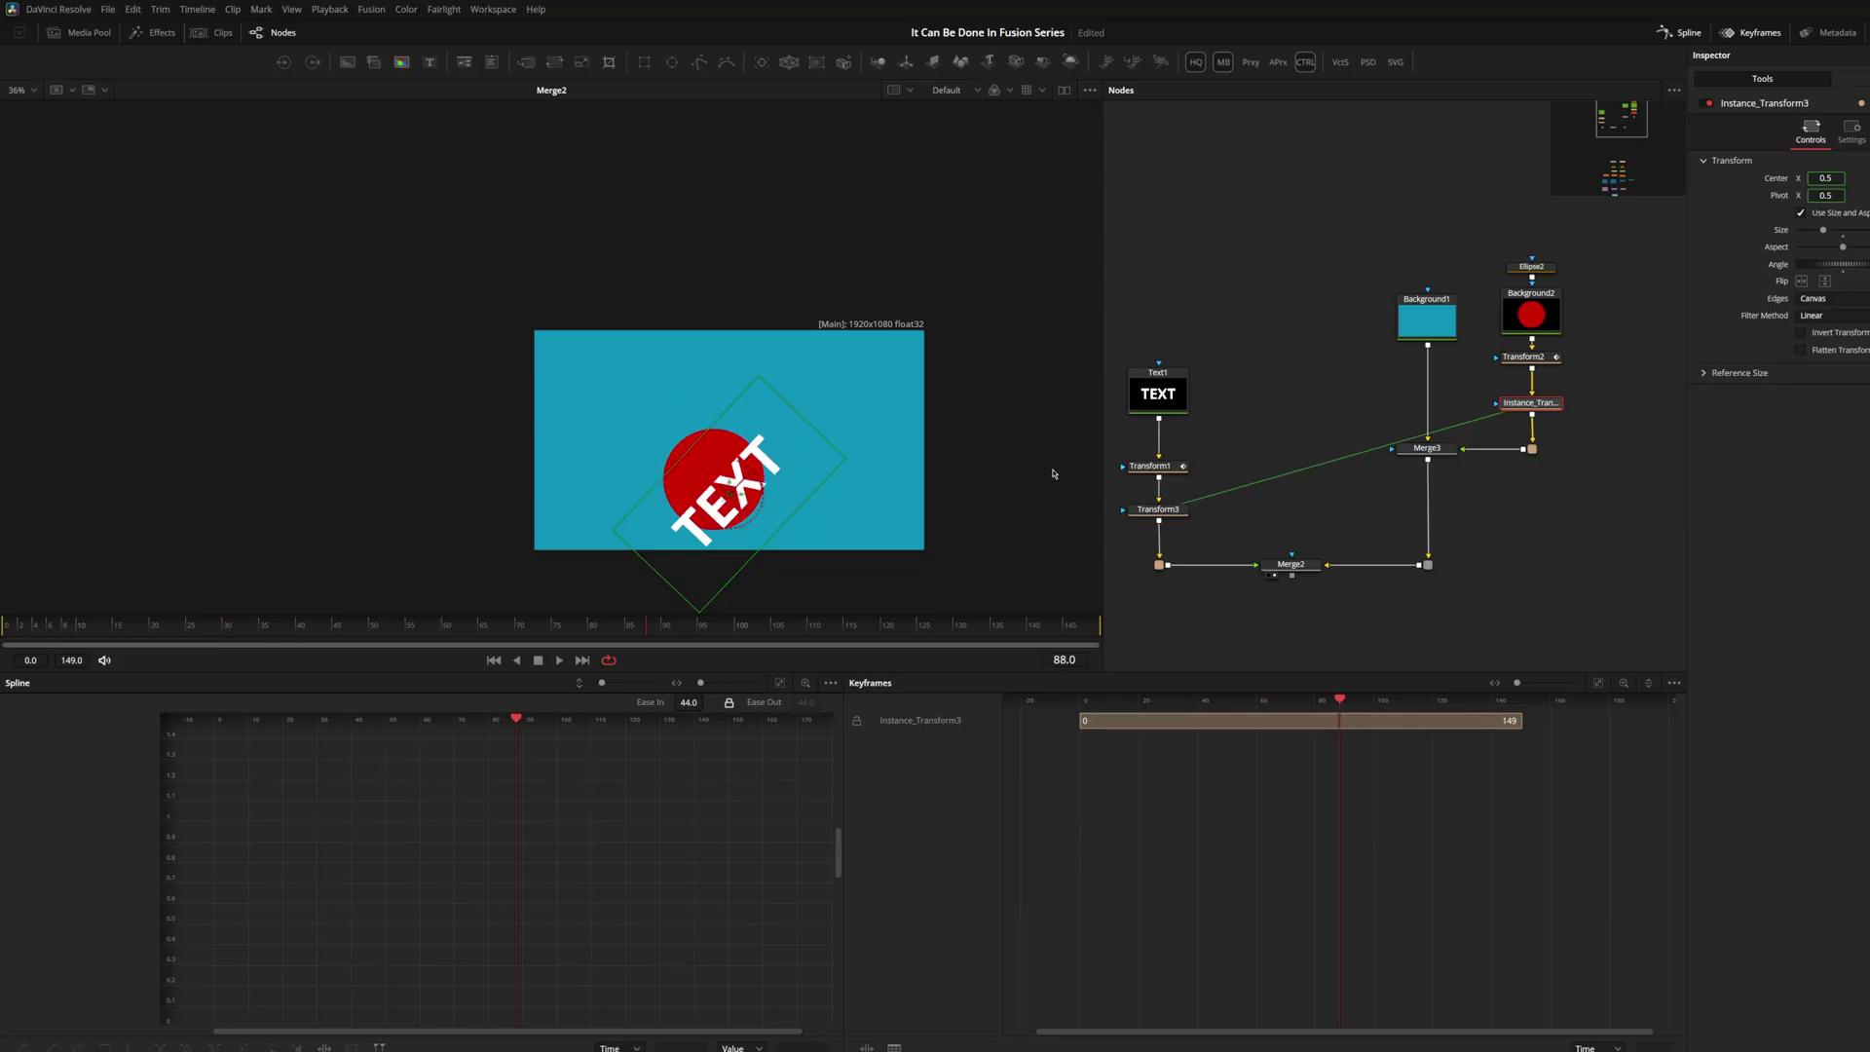
Delete the Transform3 instance from the circle's branch and Transform3 from the text branch
left_click(1539, 403)
key("Delete")
left_click(1158, 510)
key("Delete")
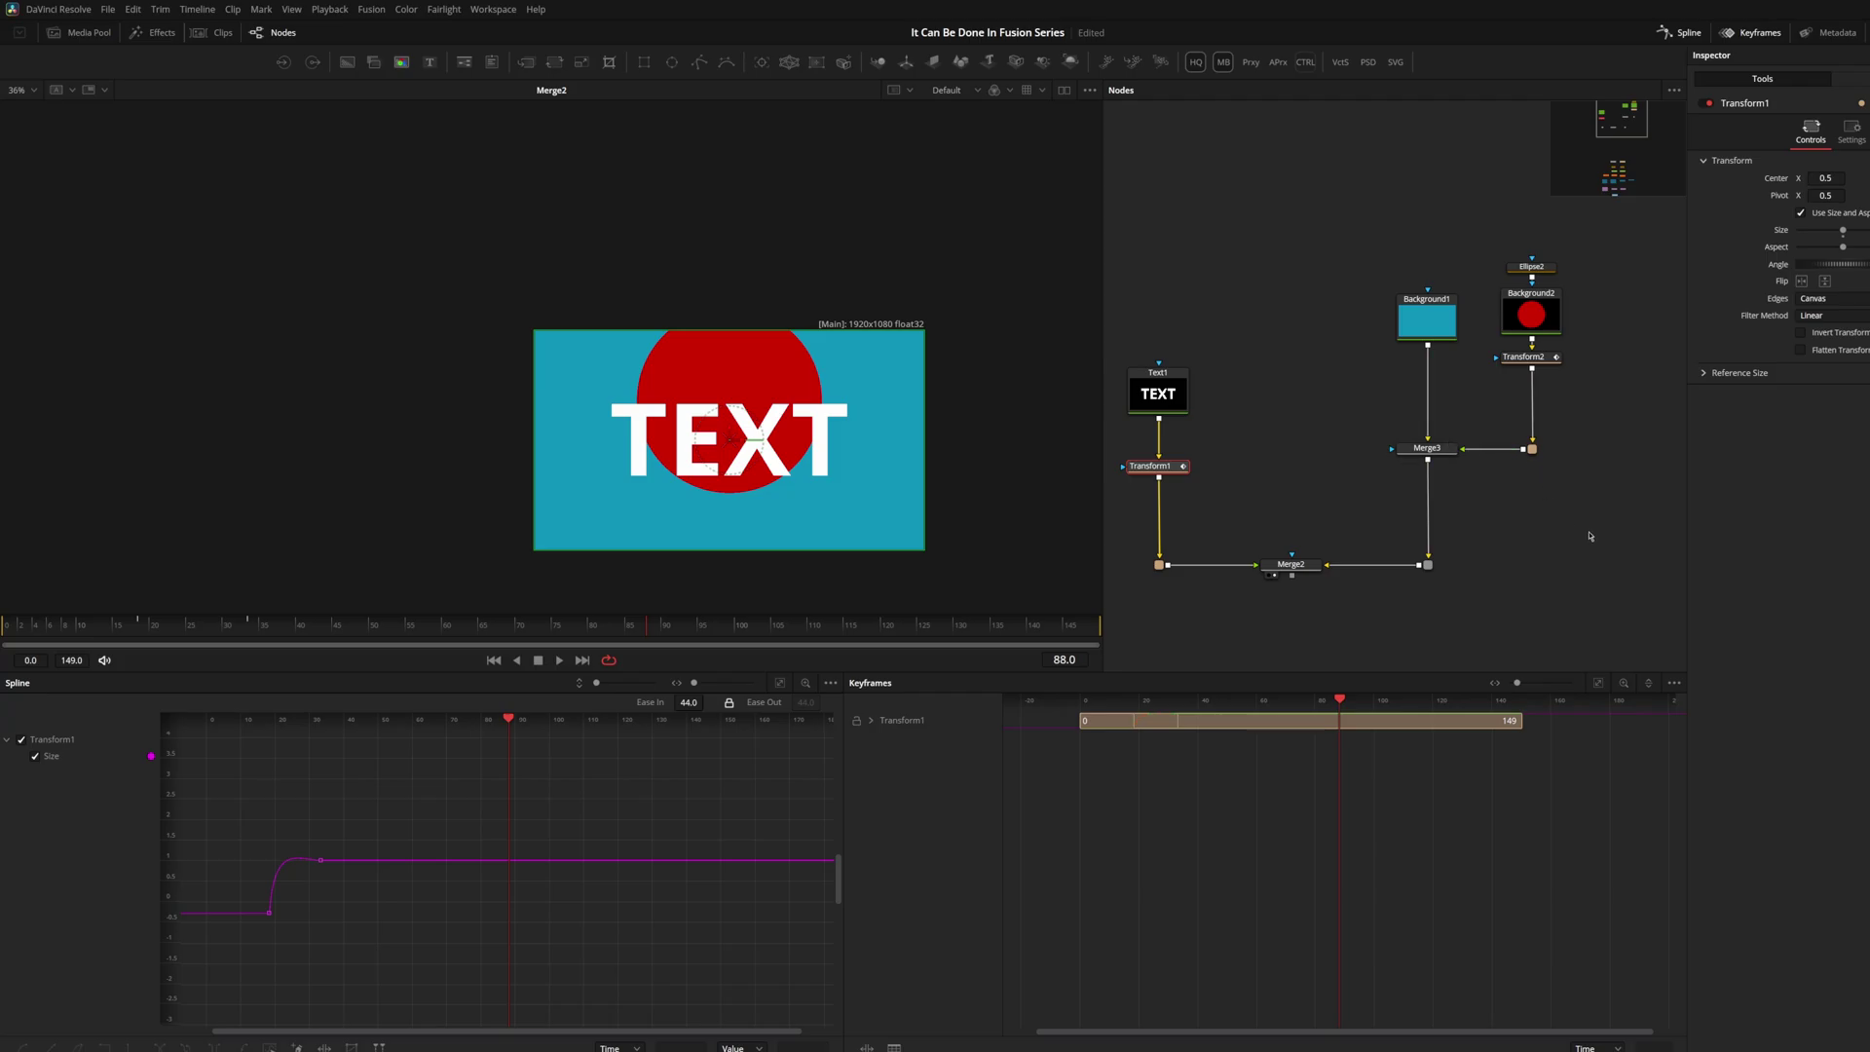
Detach Merge3 together with the circle's nodes from the background branch and move them toward the text branch
left_click_drag(1591, 535, 1461, 243)
left_click_drag(1441, 453, 1237, 418)
key("ctrl+z")
key("ctrl+z")
left_click(1532, 450, "ctrl")
left_click_drag(1436, 457, 1252, 494)
Raise Text1, insert Merge3 with the circle's branch after Transform1, and swap Merge3's inputs to put the text over the circle
left_click_drag(1175, 409, 1175, 346)
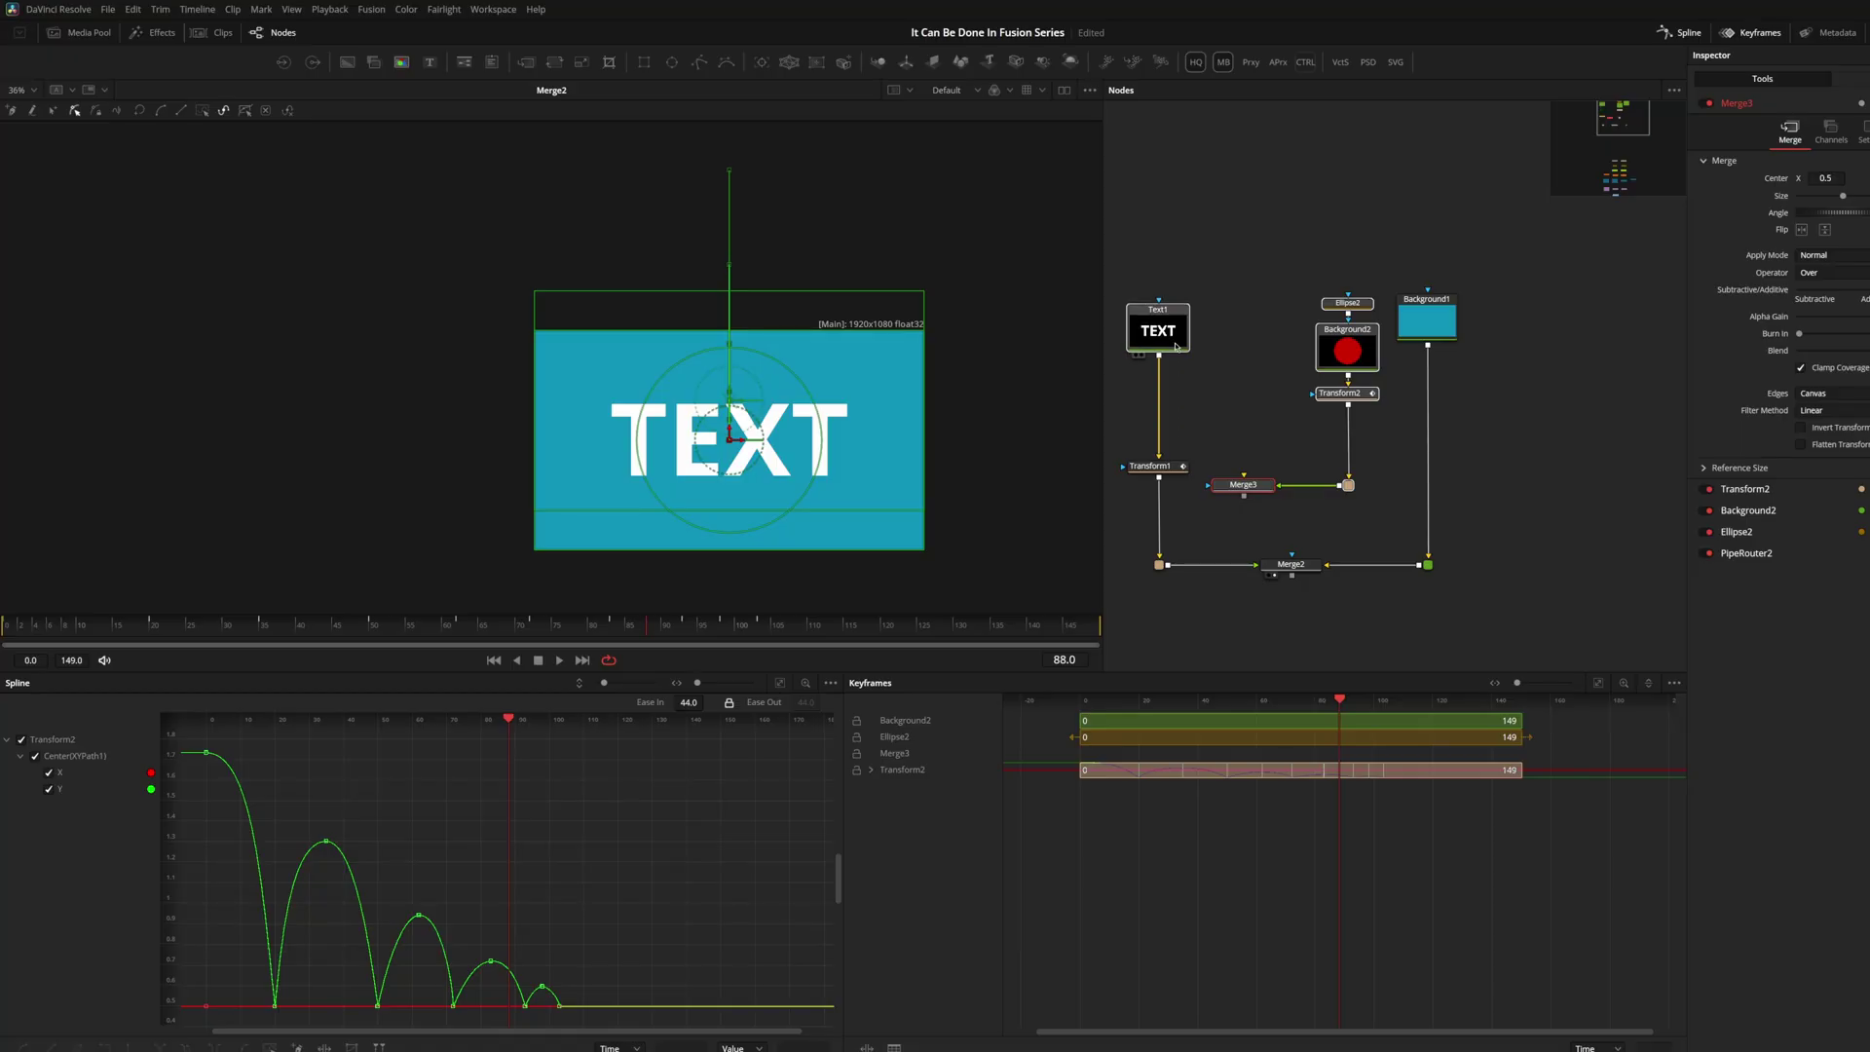
left_click(1175, 346)
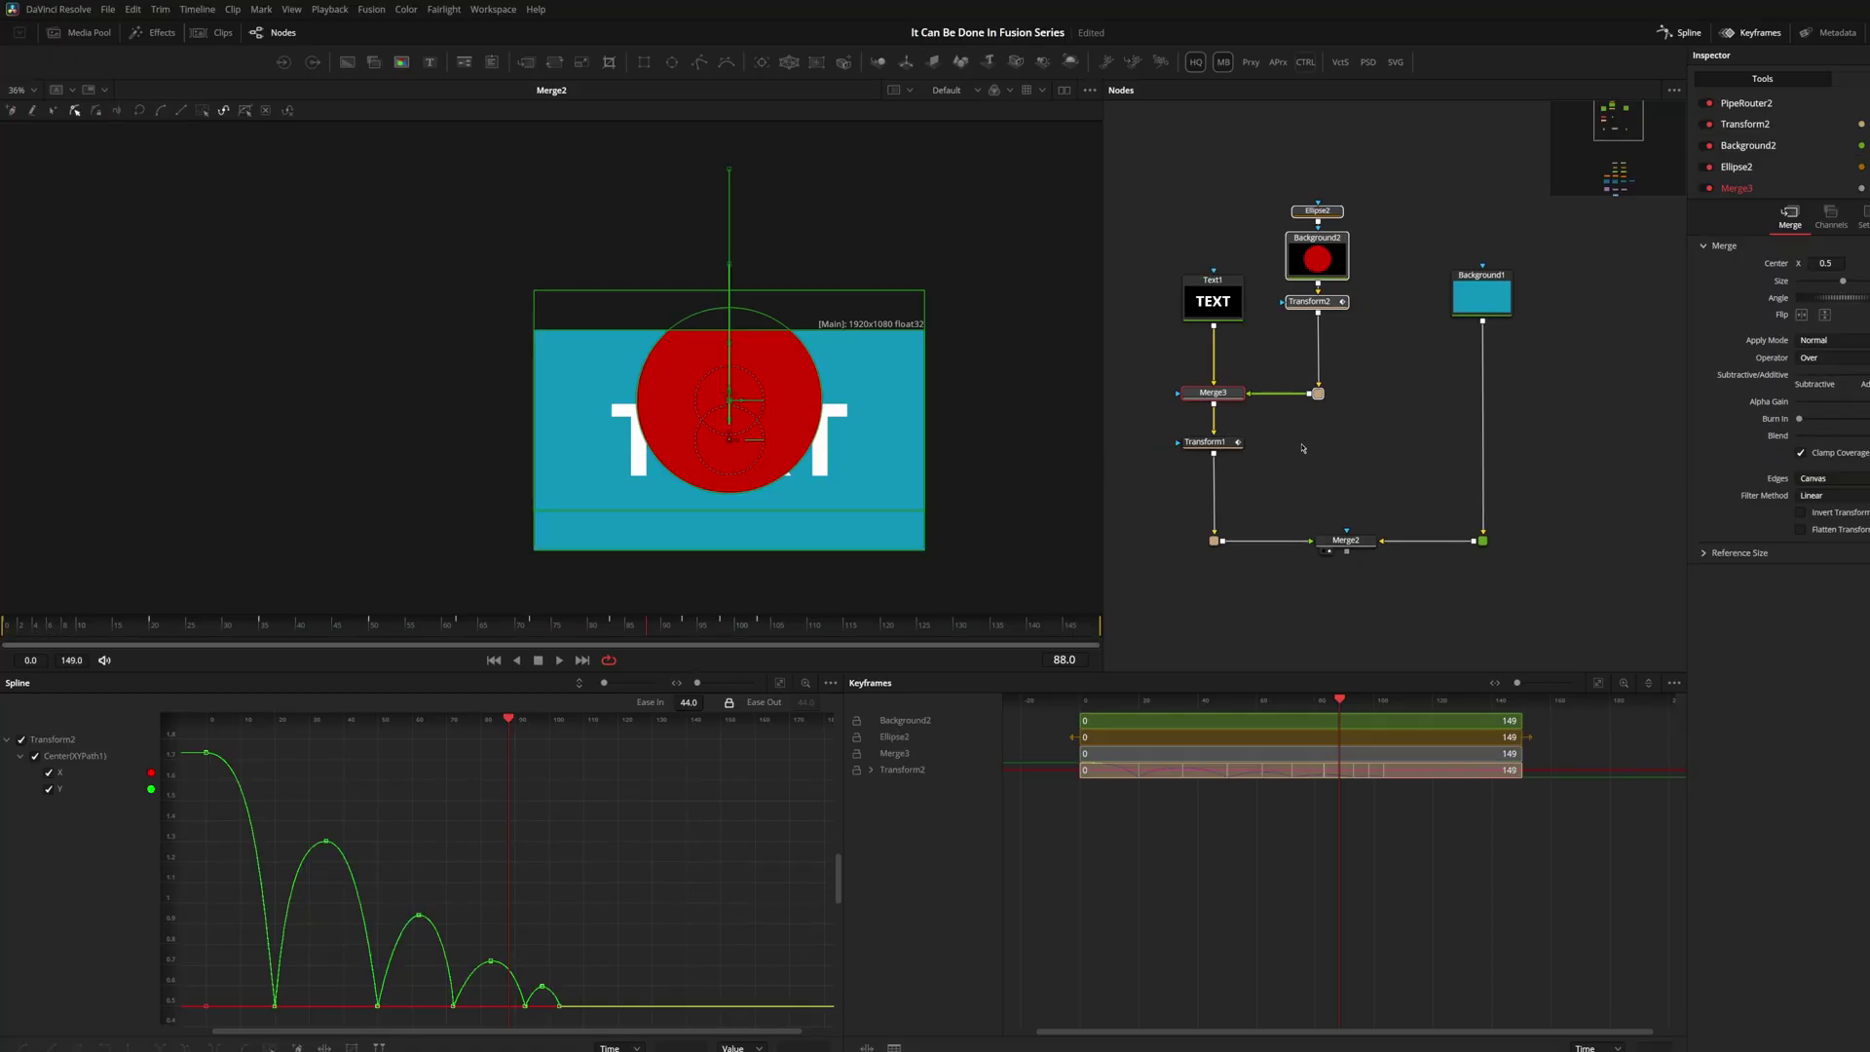
key("ctrl+z")
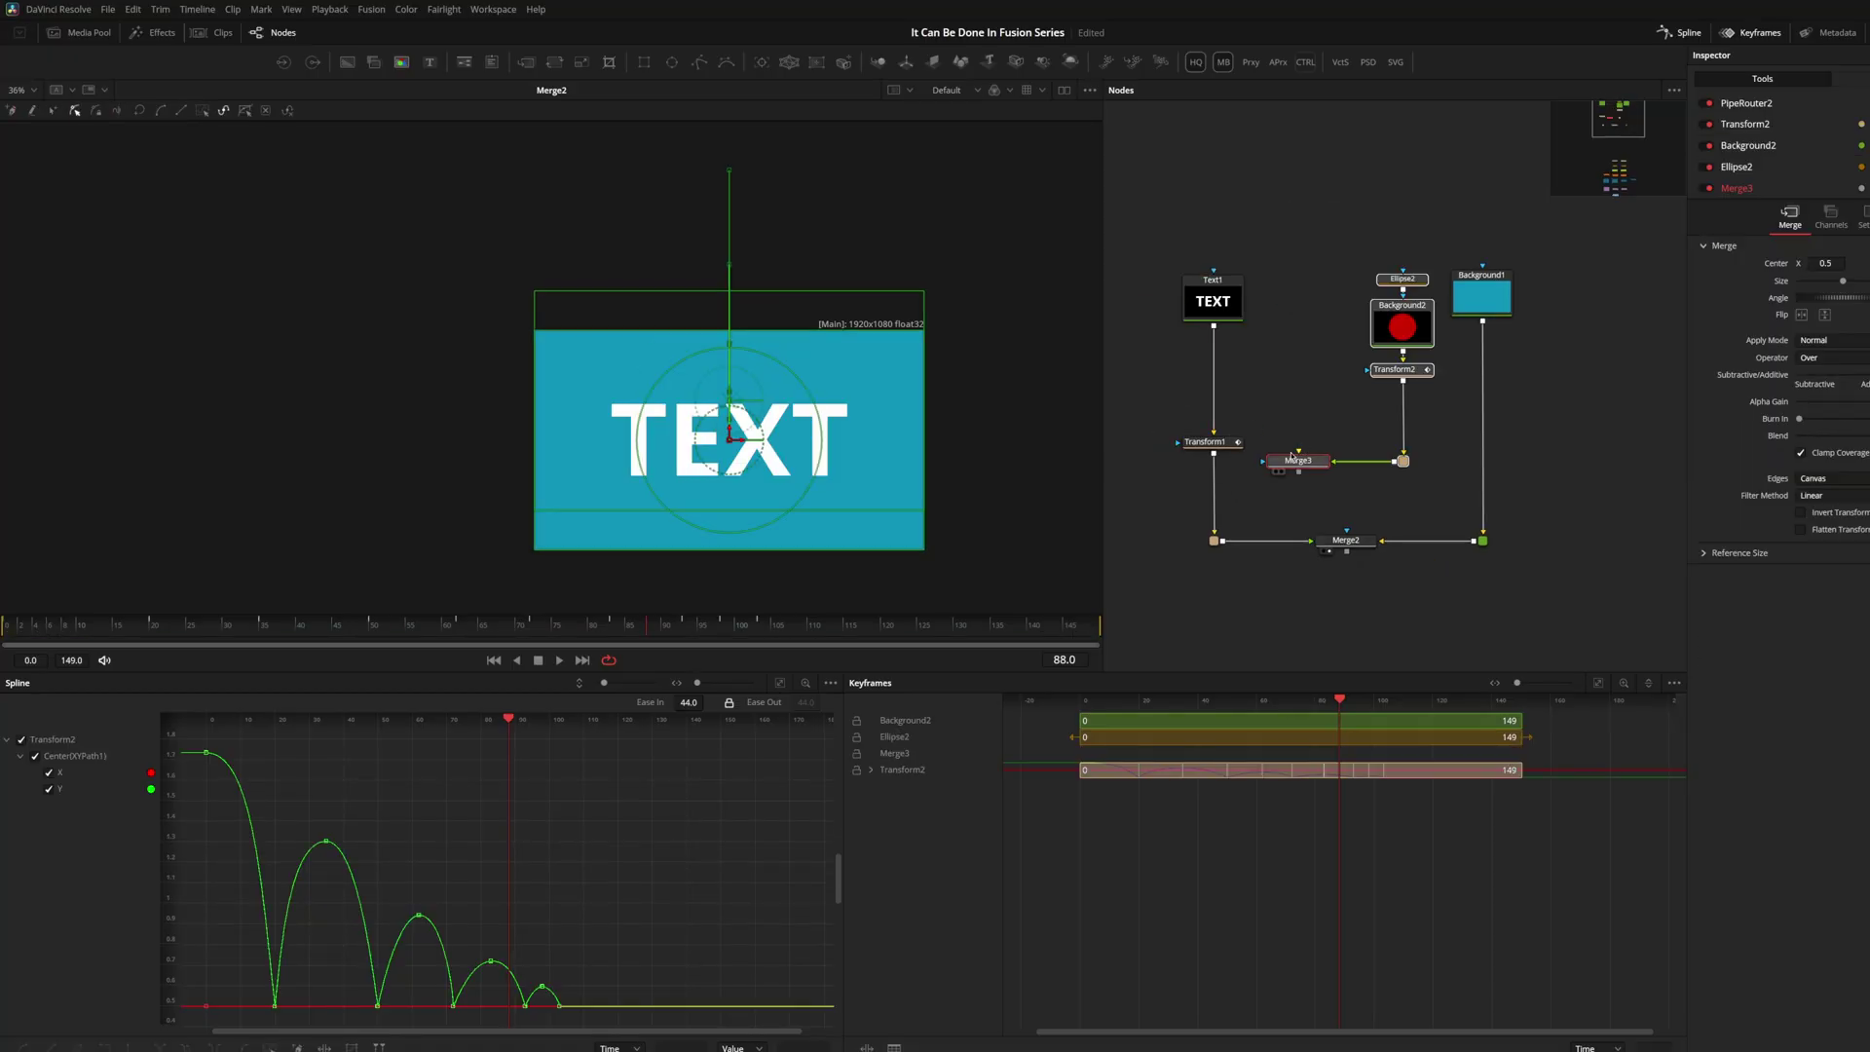
left_click_drag(1296, 458, 1212, 482)
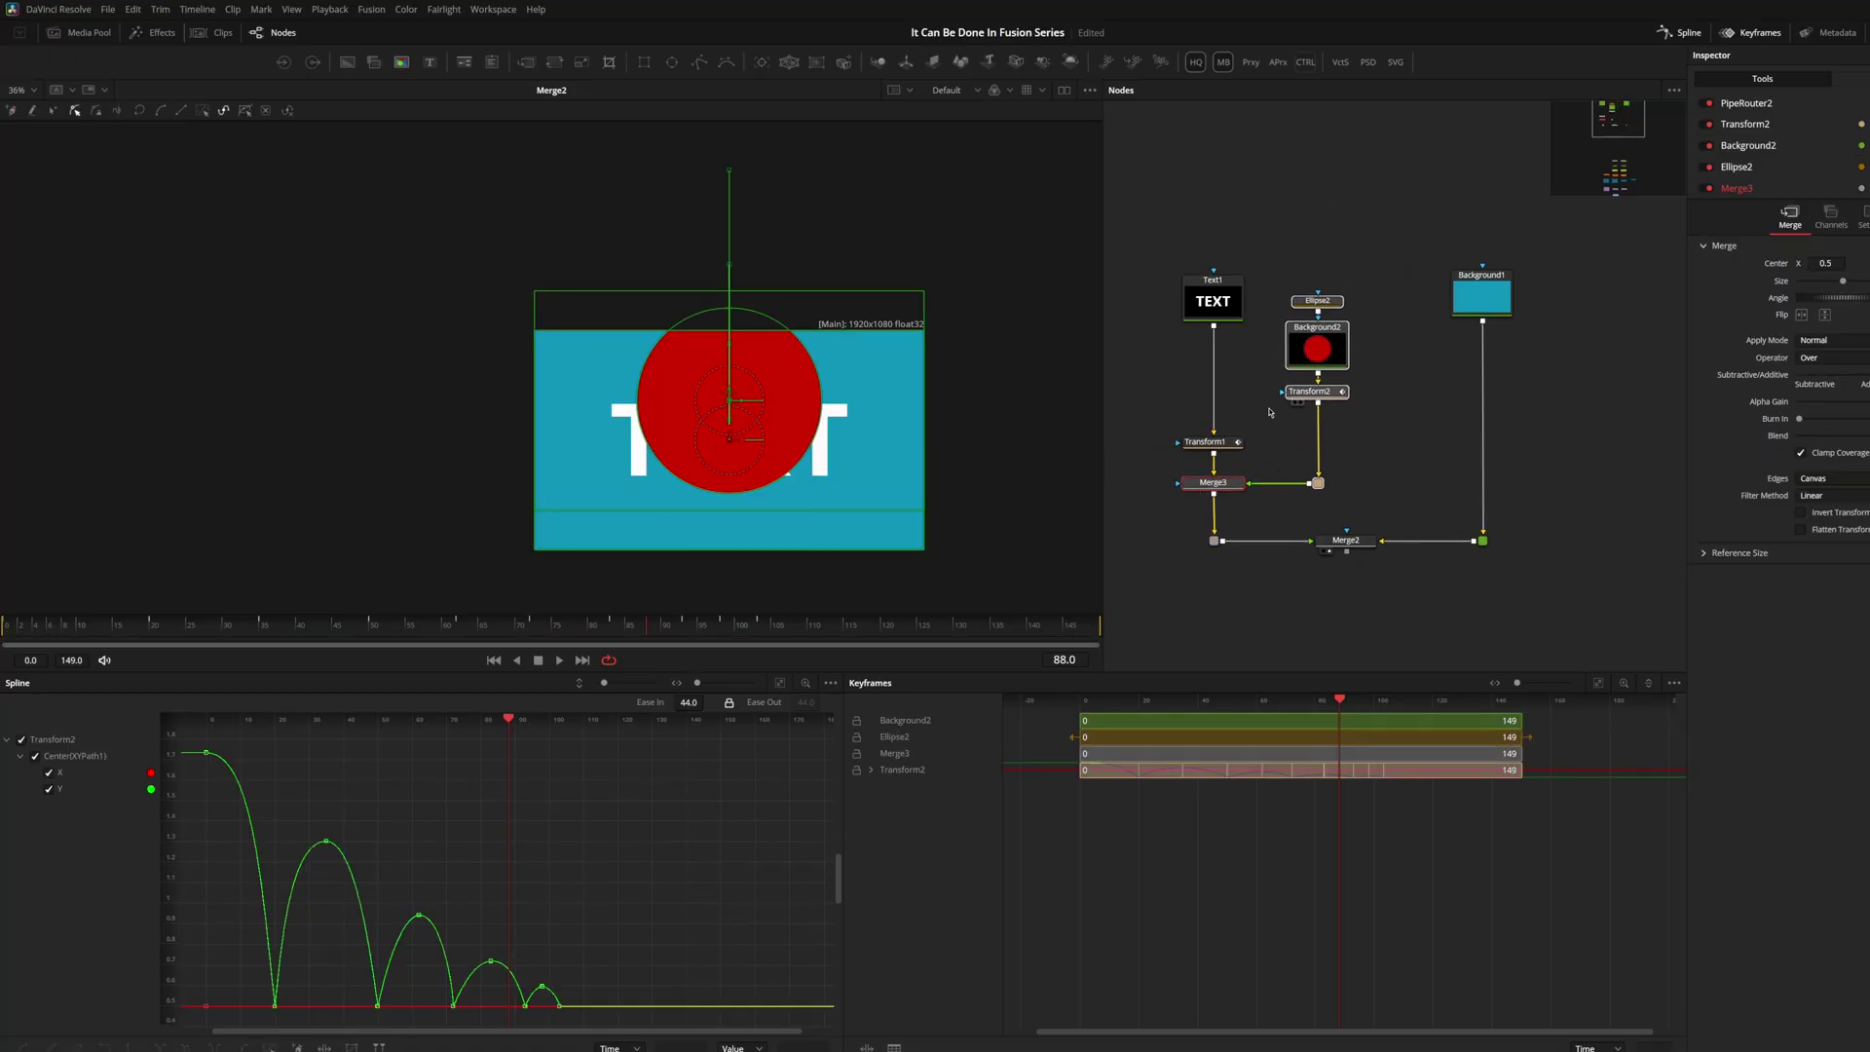
left_click(1269, 452)
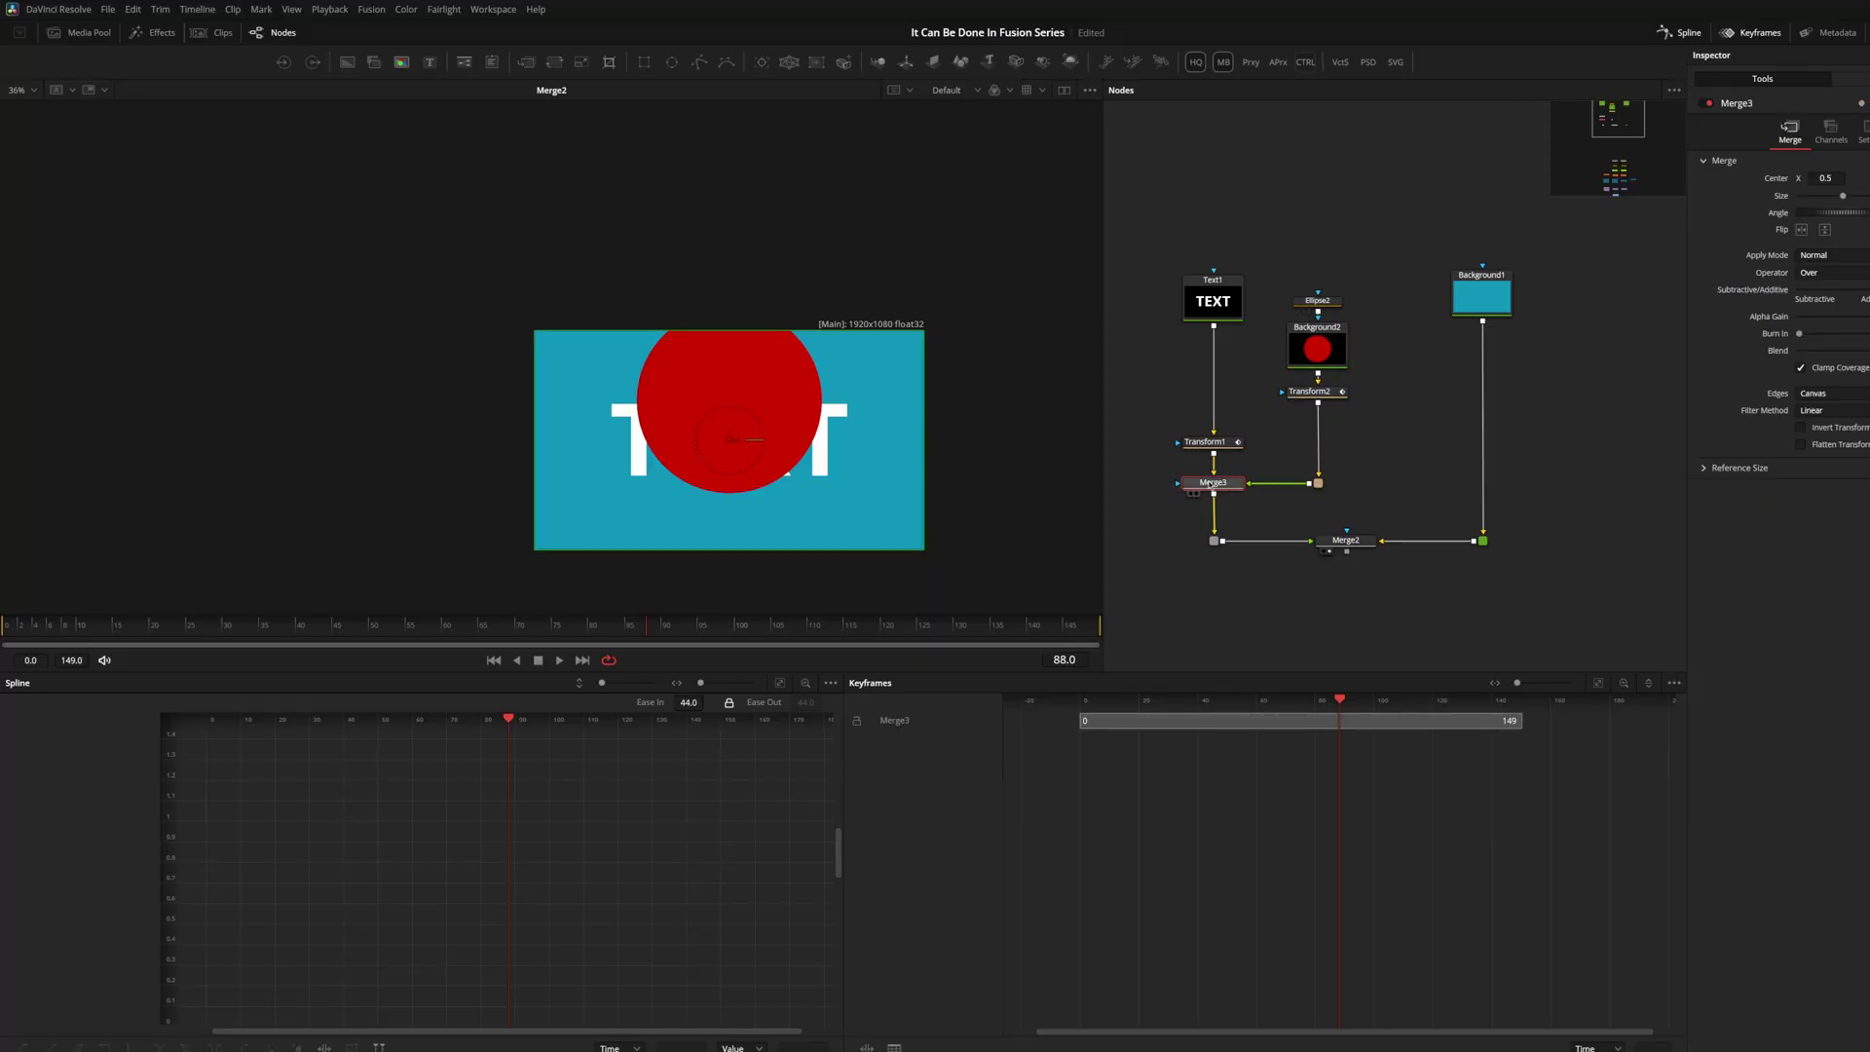
key("ctrl+t")
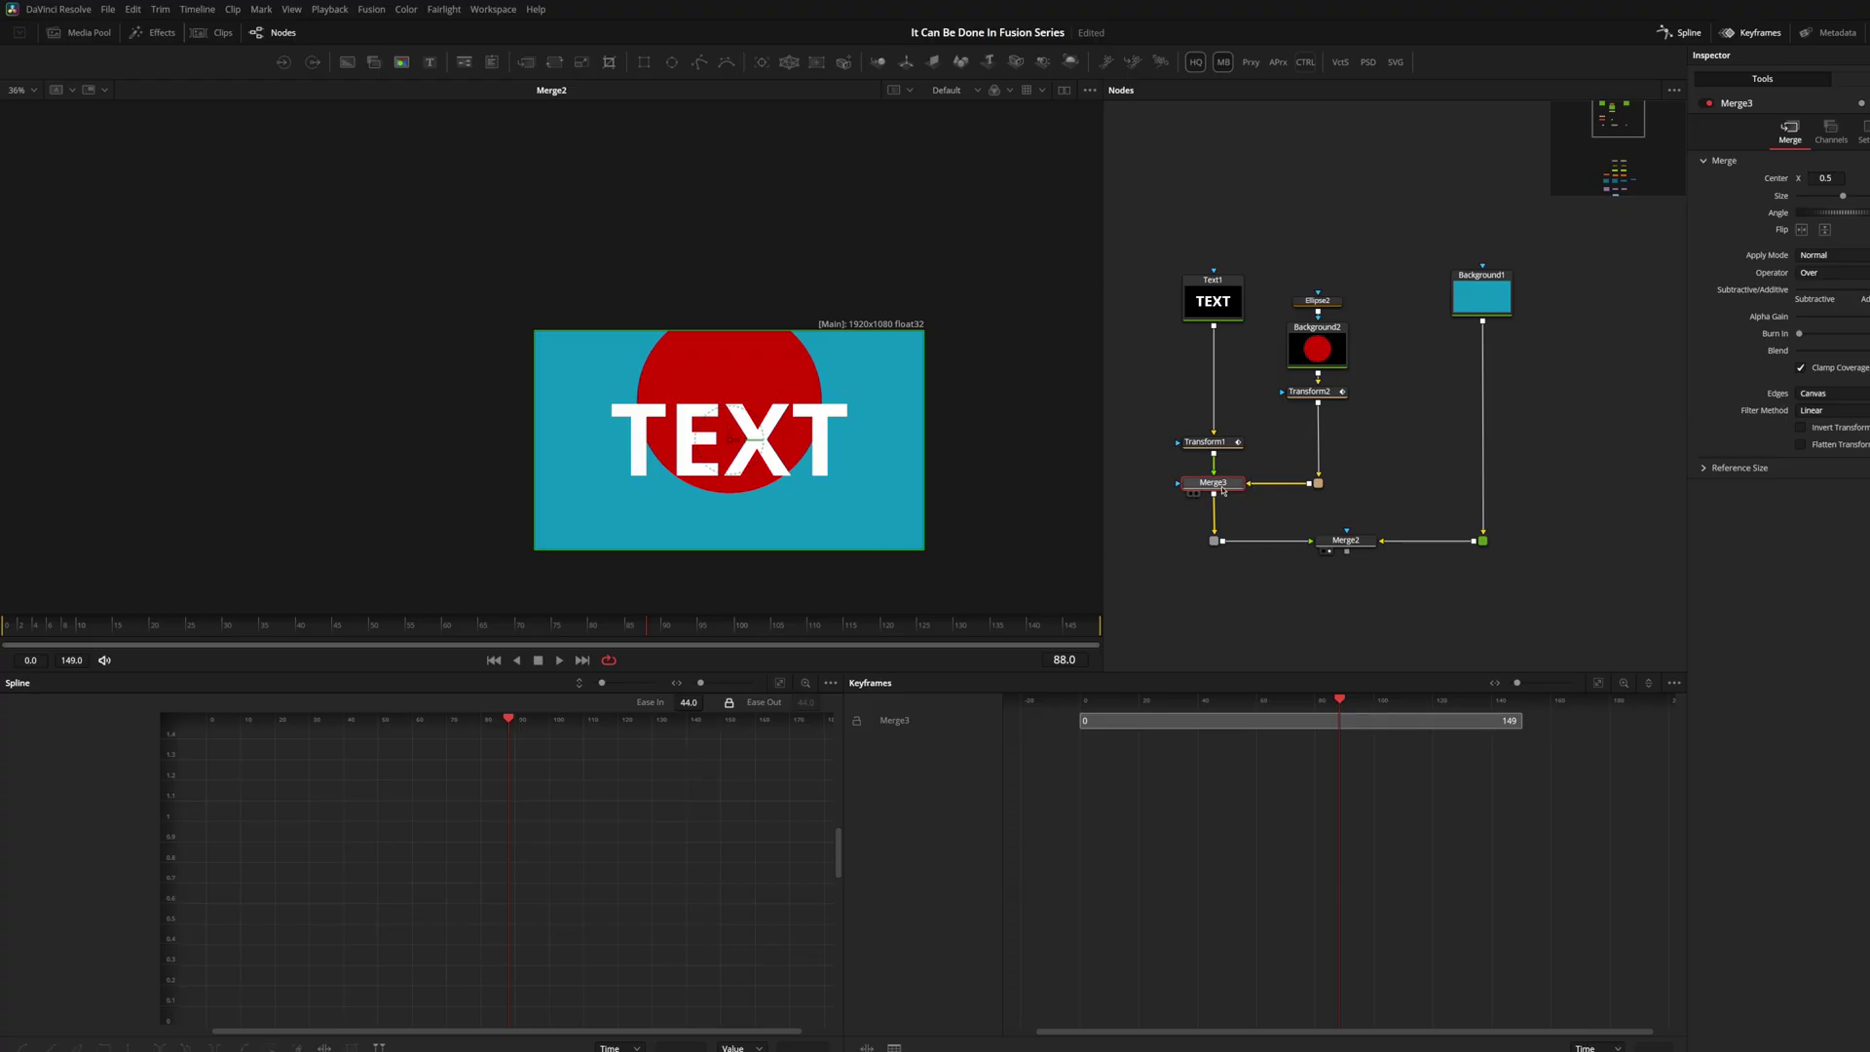
Add a Transform node after Merge3 and use it to shrink the text and circle together and lower them in the frame
key("shift+t")
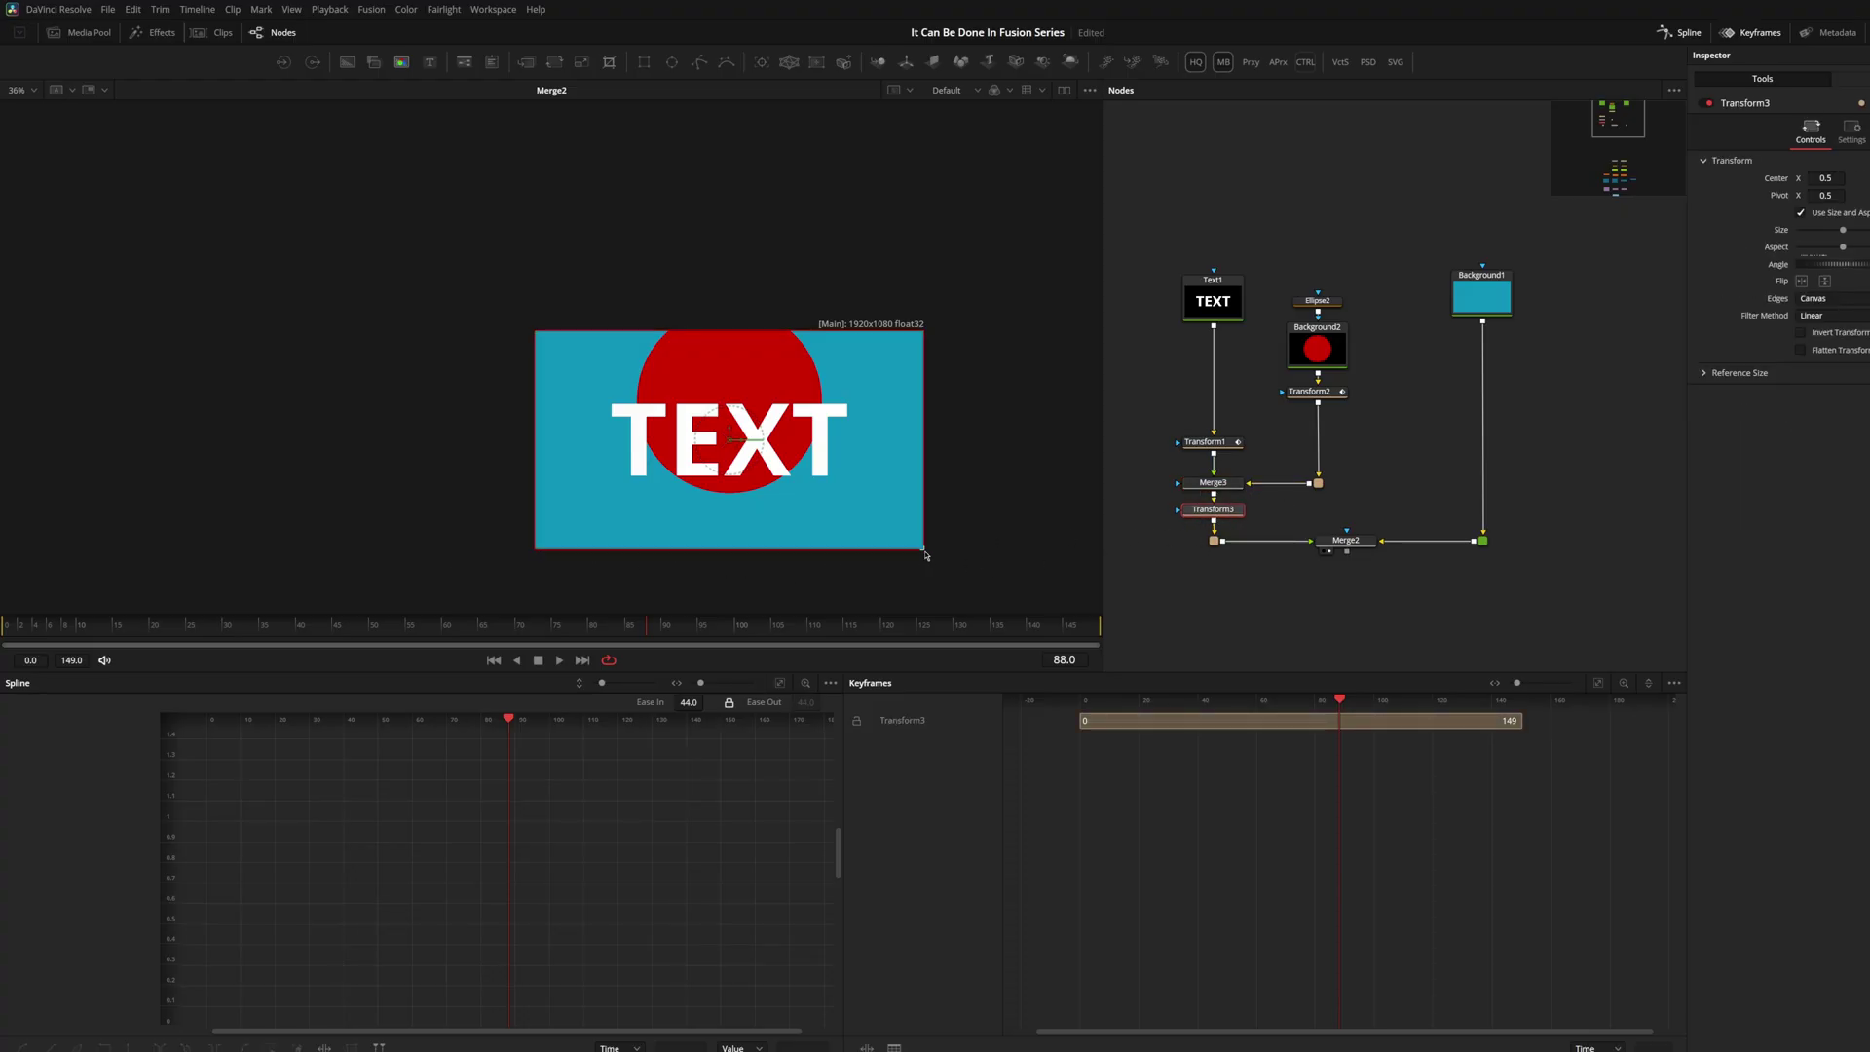
left_click_drag(925, 556, 836, 499)
left_click_drag(730, 439, 736, 499)
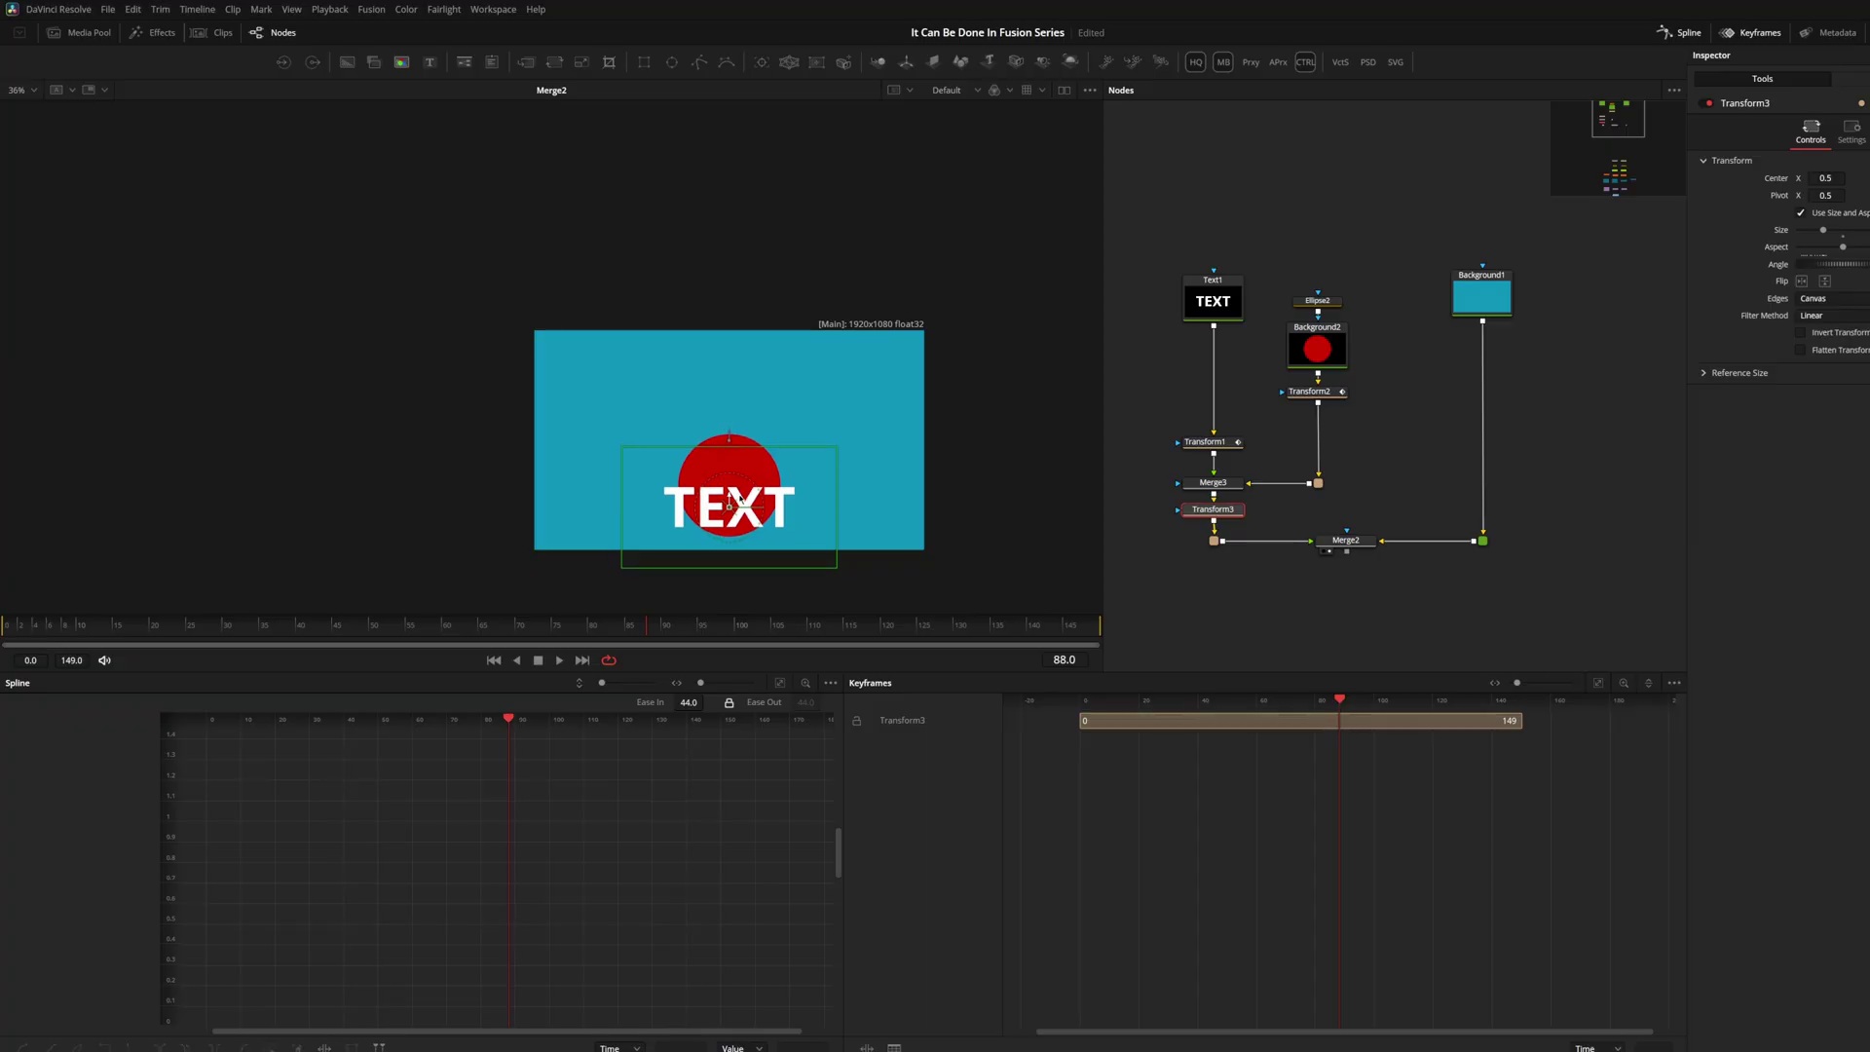
Play the animation, including from frame 0, to check the text and circle moving under the shared transform
key("space")
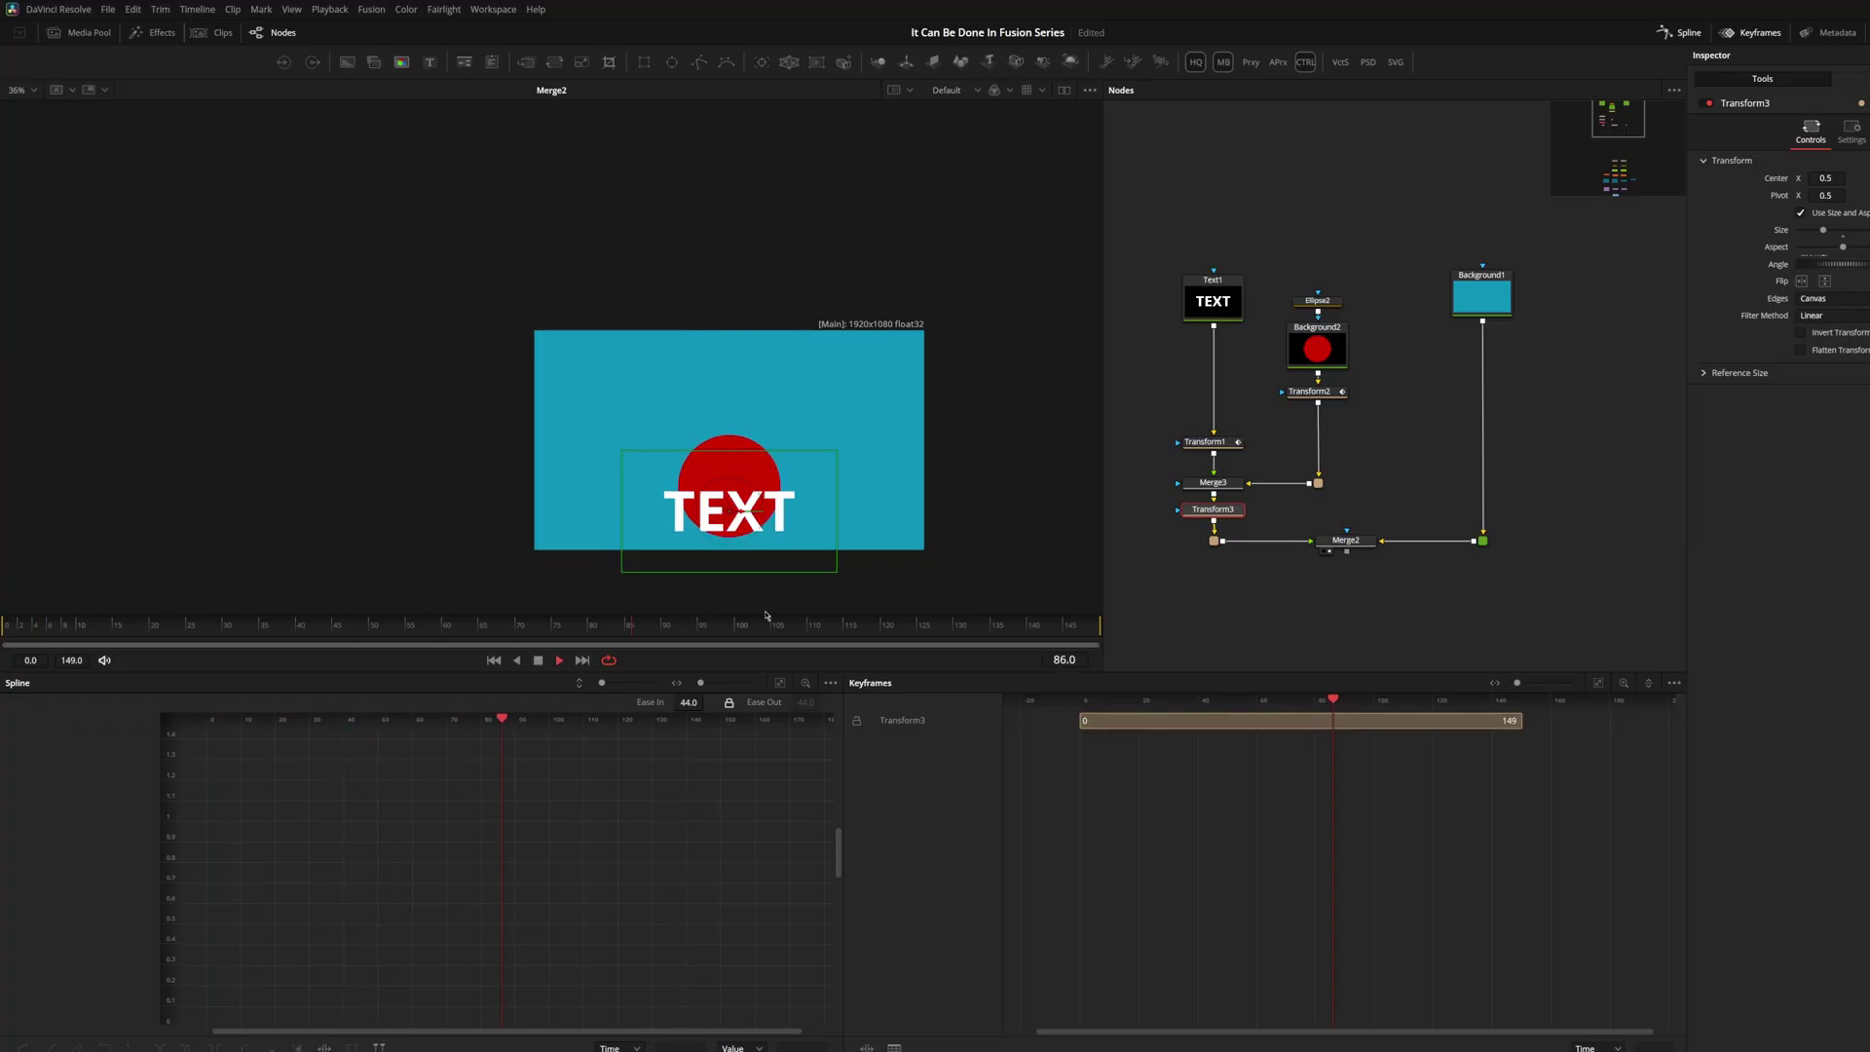
key("space")
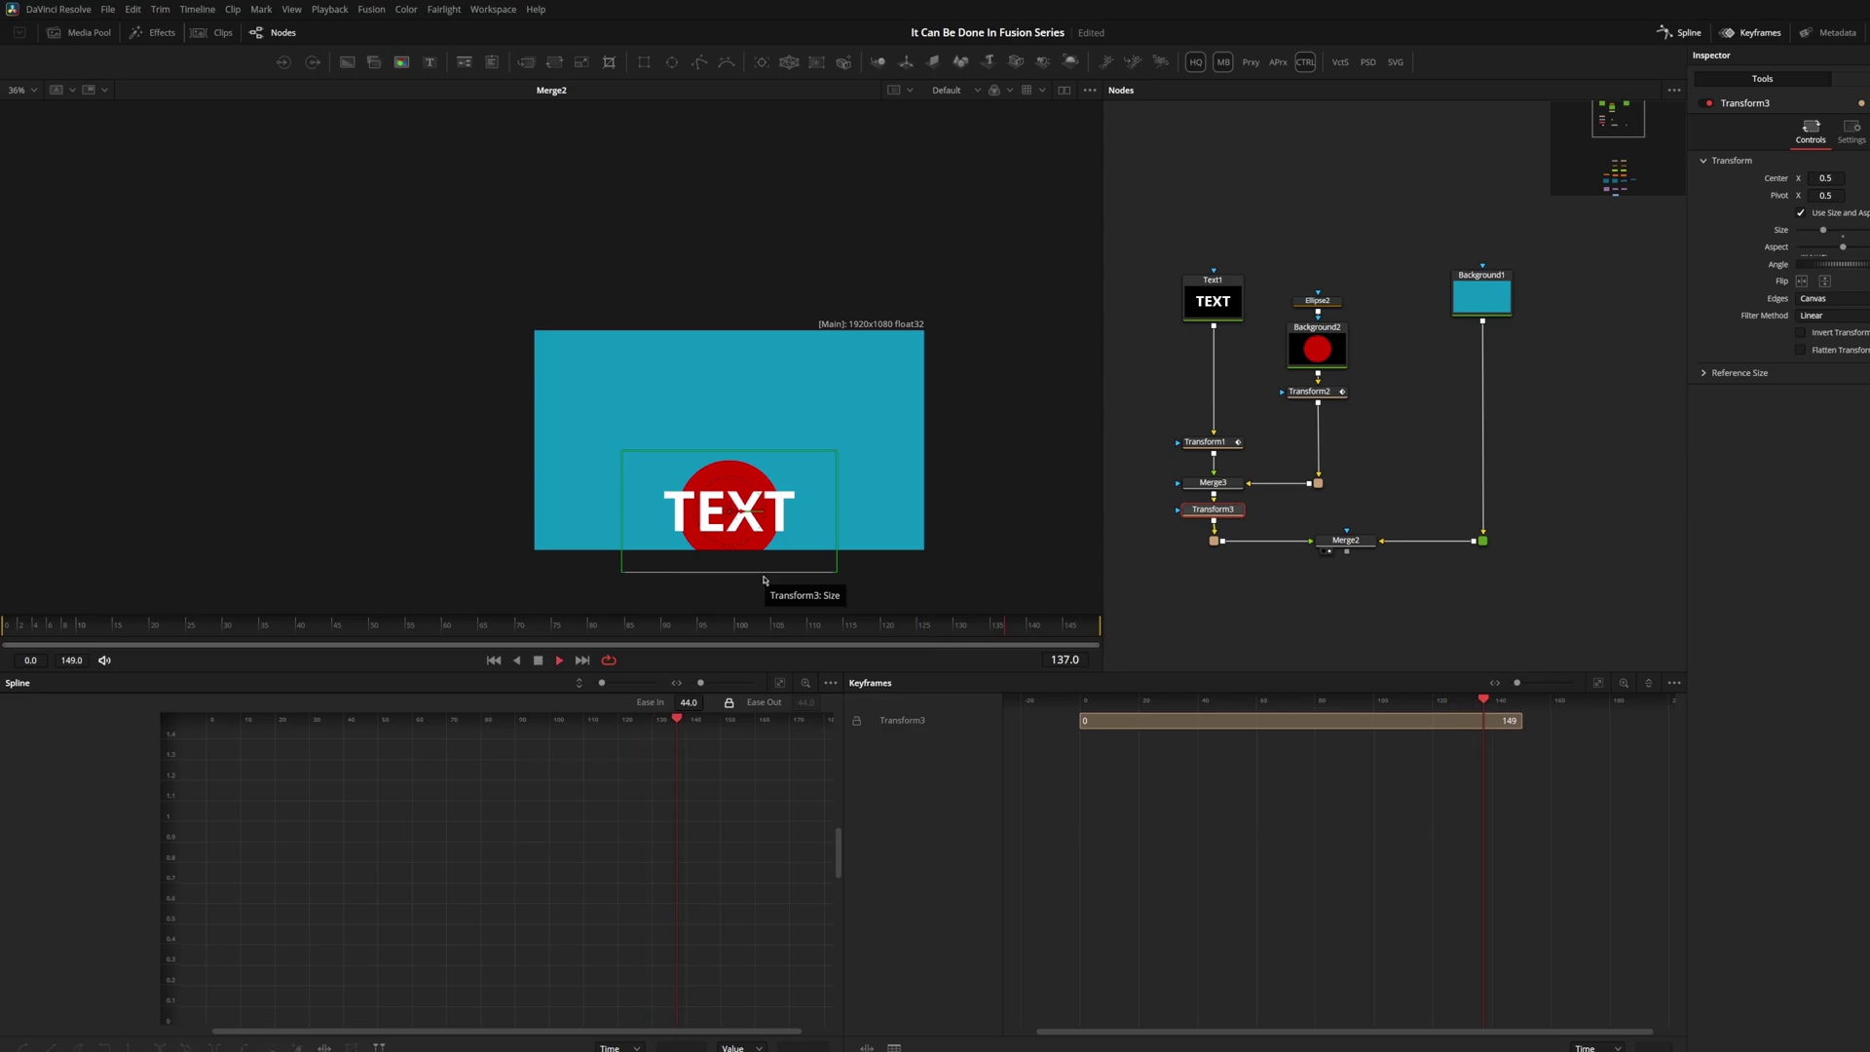
key("space")
left_click(6, 622)
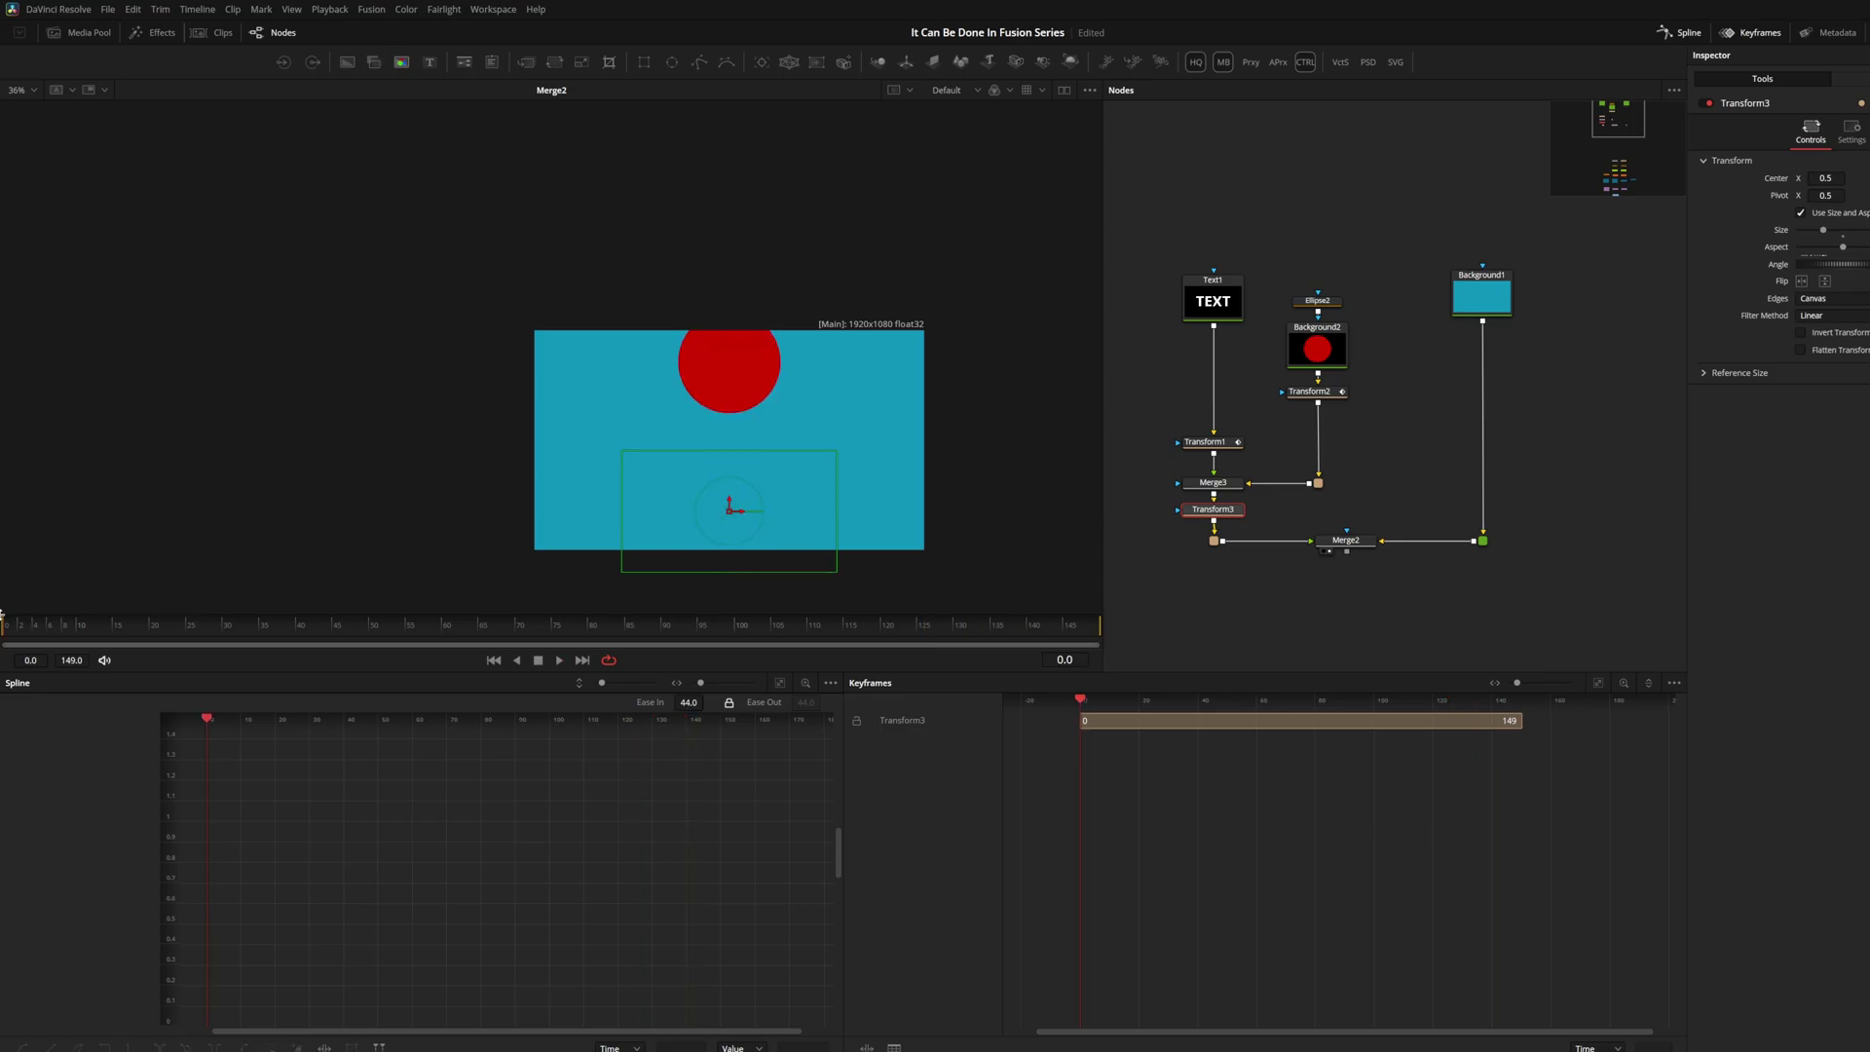
key("space")
key("space")
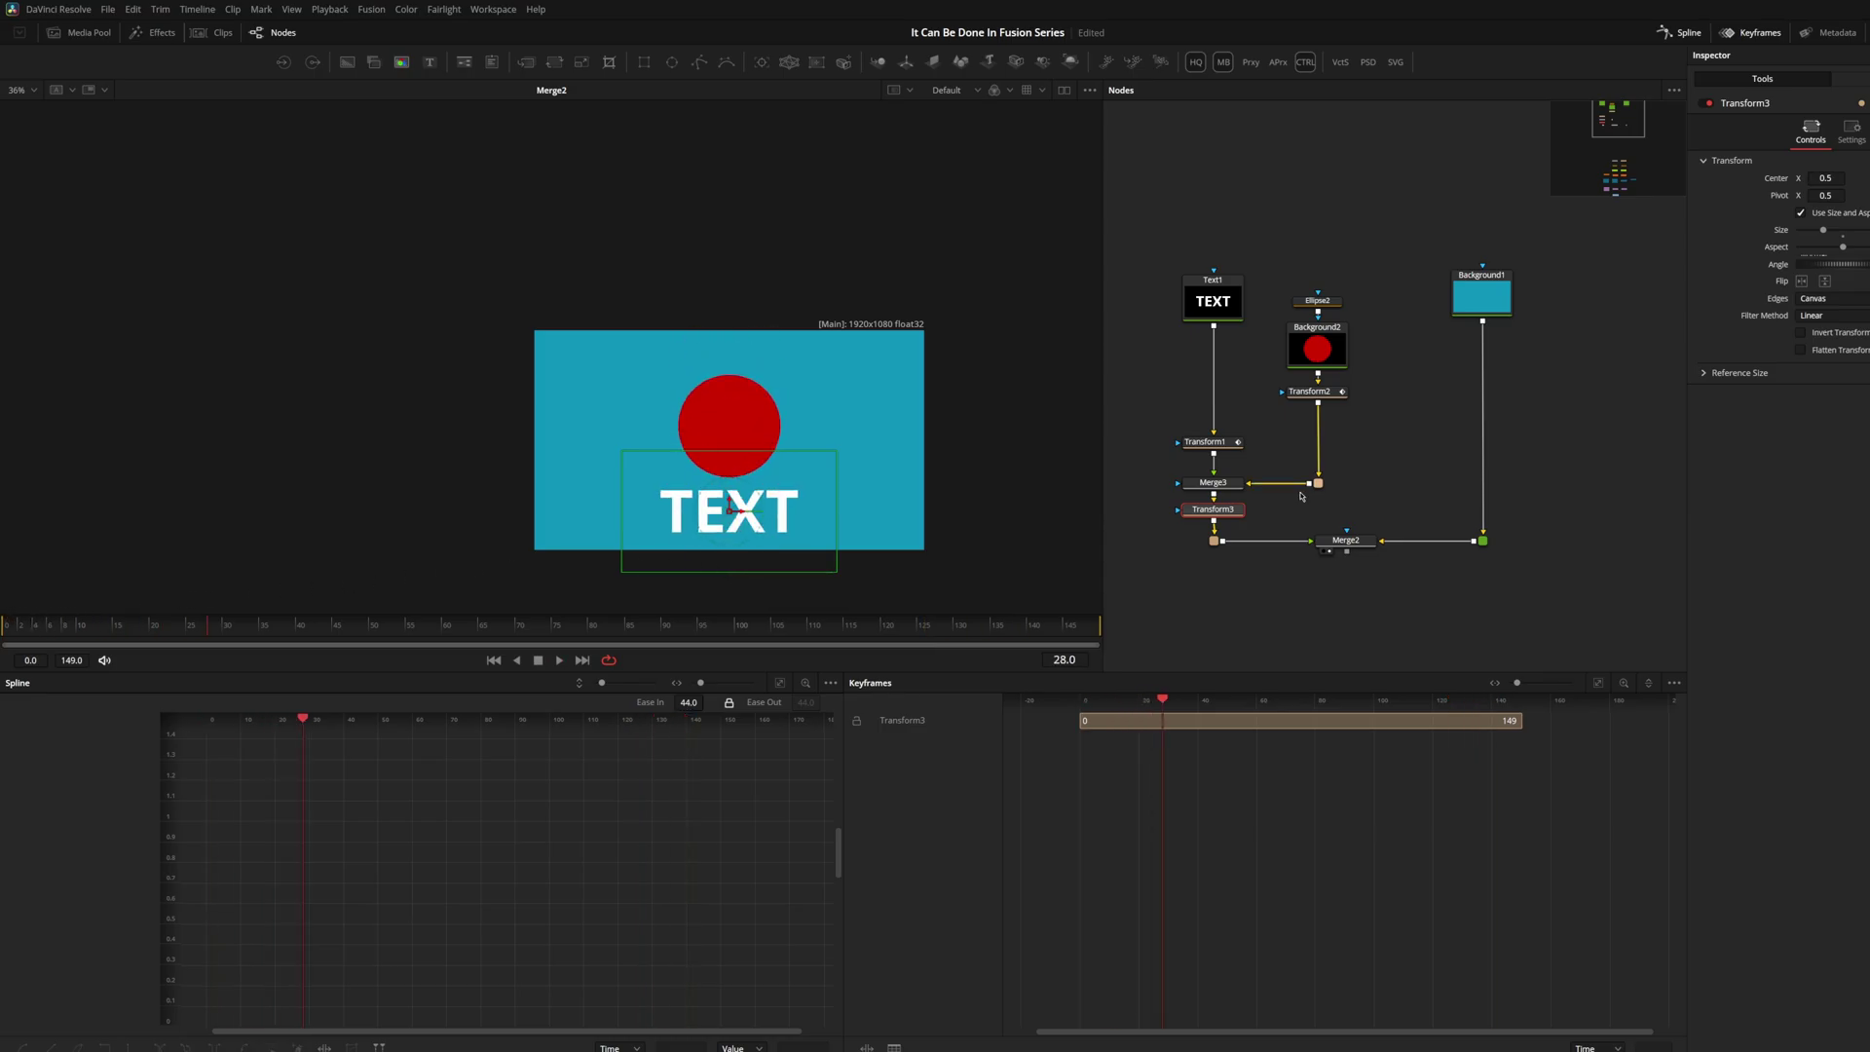
Delete Transform3 after Merge3 and undo the node rearrangement back to Merge3 sitting below Background1
key("Delete")
scroll(1301, 495, "down", 2)
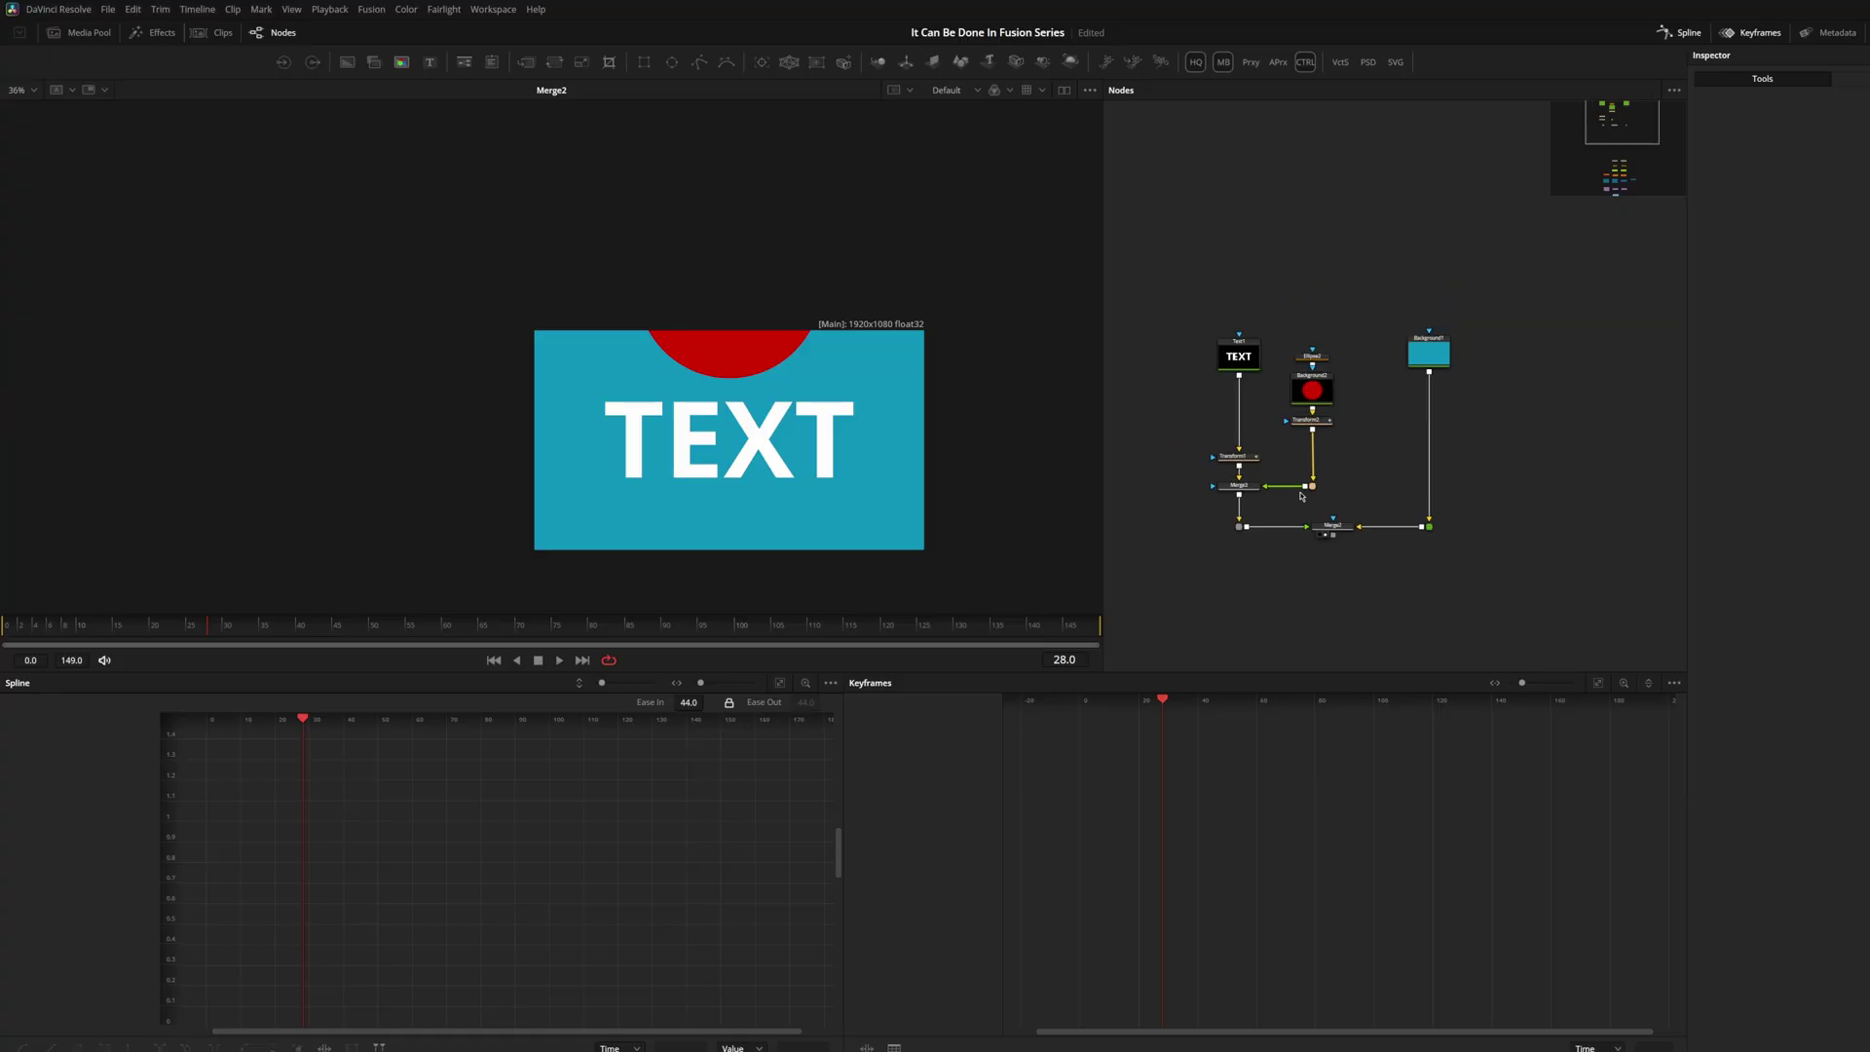
key("ctrl+z")
key("ctrl+z")
Reroute the circle's branch past Merge3 directly into the pipe router that feeds Merge2
left_click_drag(1308, 337, 1455, 487)
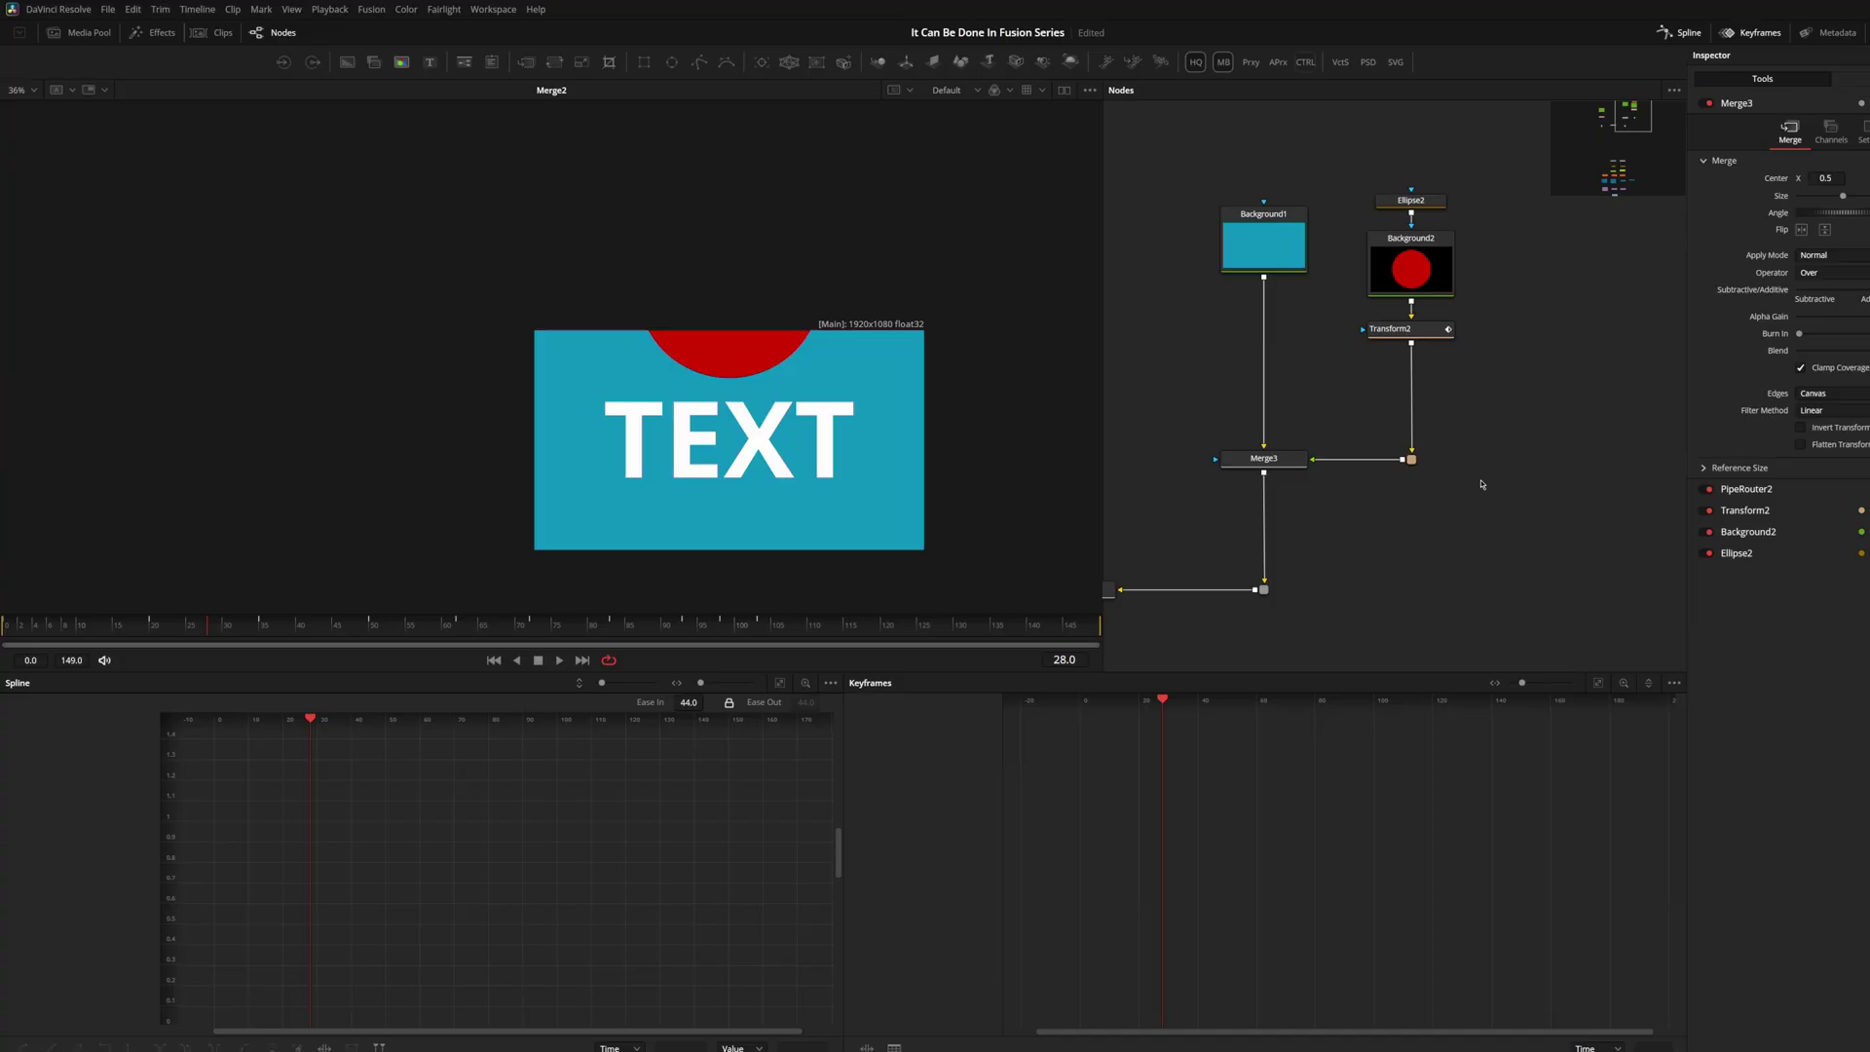
scroll(1482, 496, "down", 2)
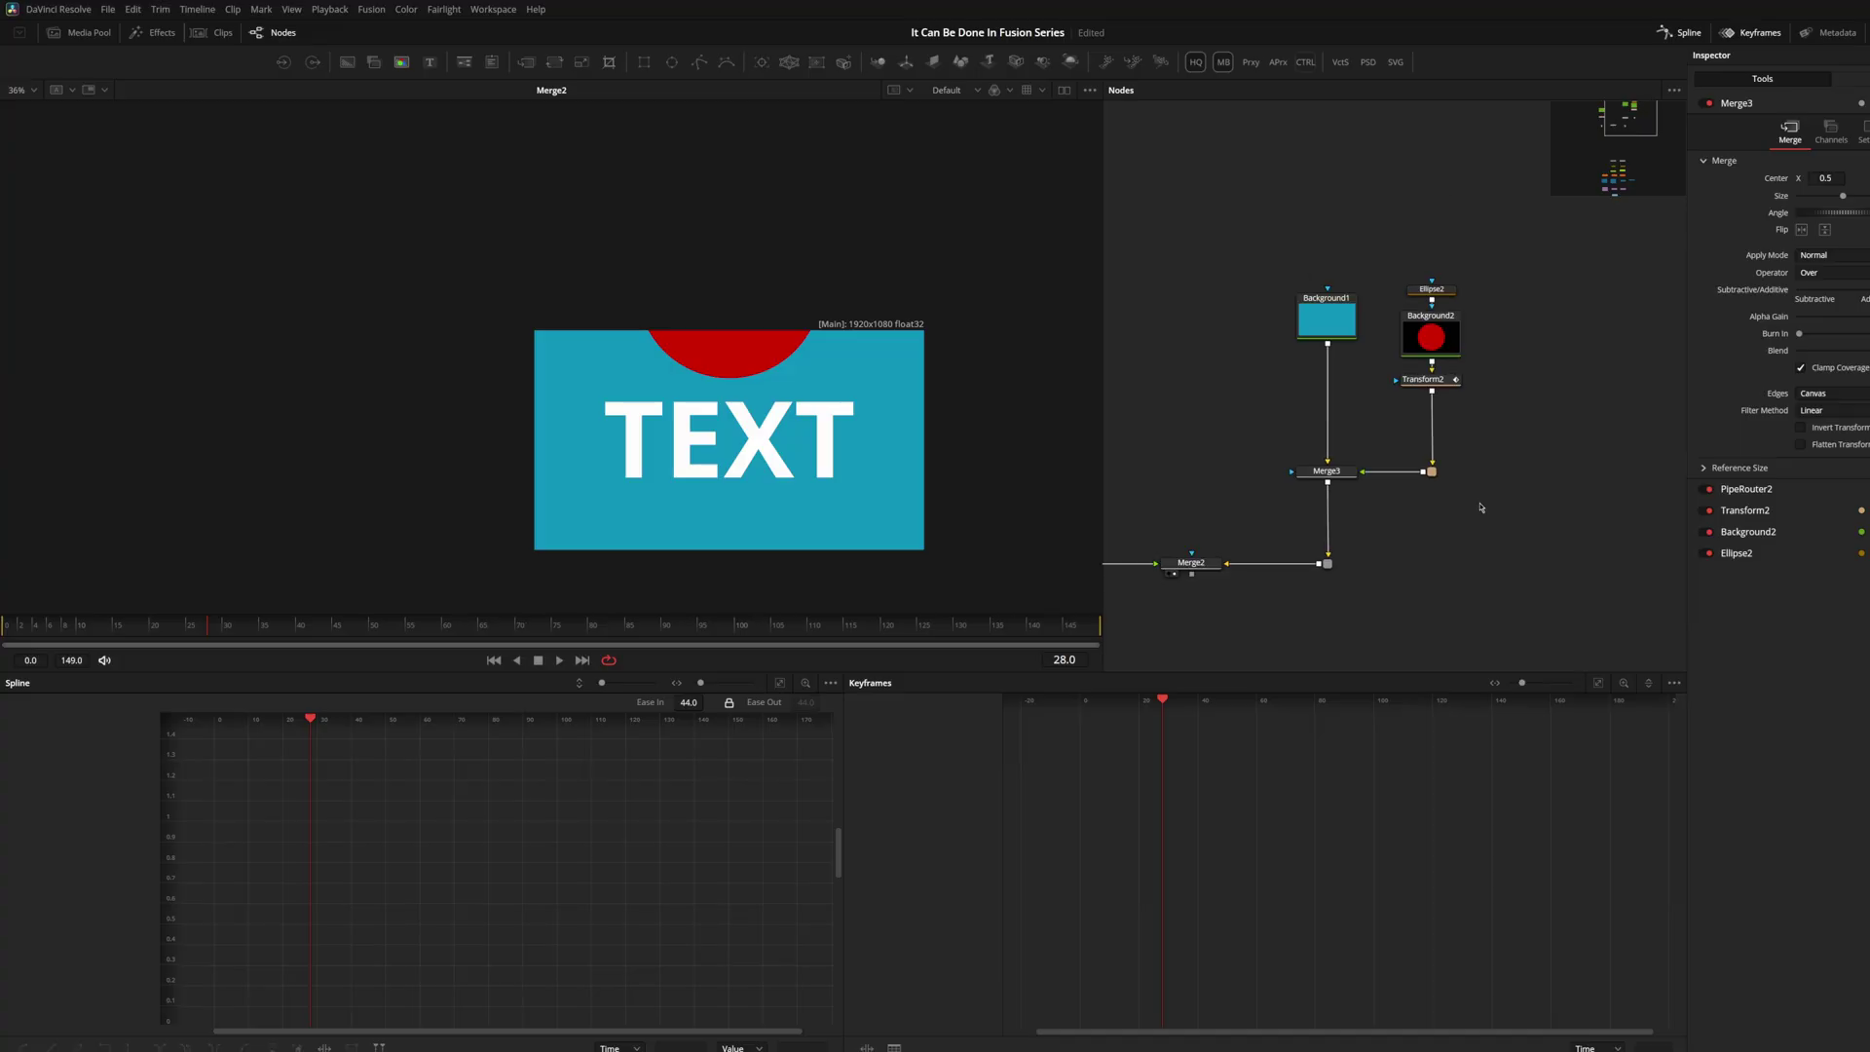
left_click_drag(1365, 473, 1336, 562)
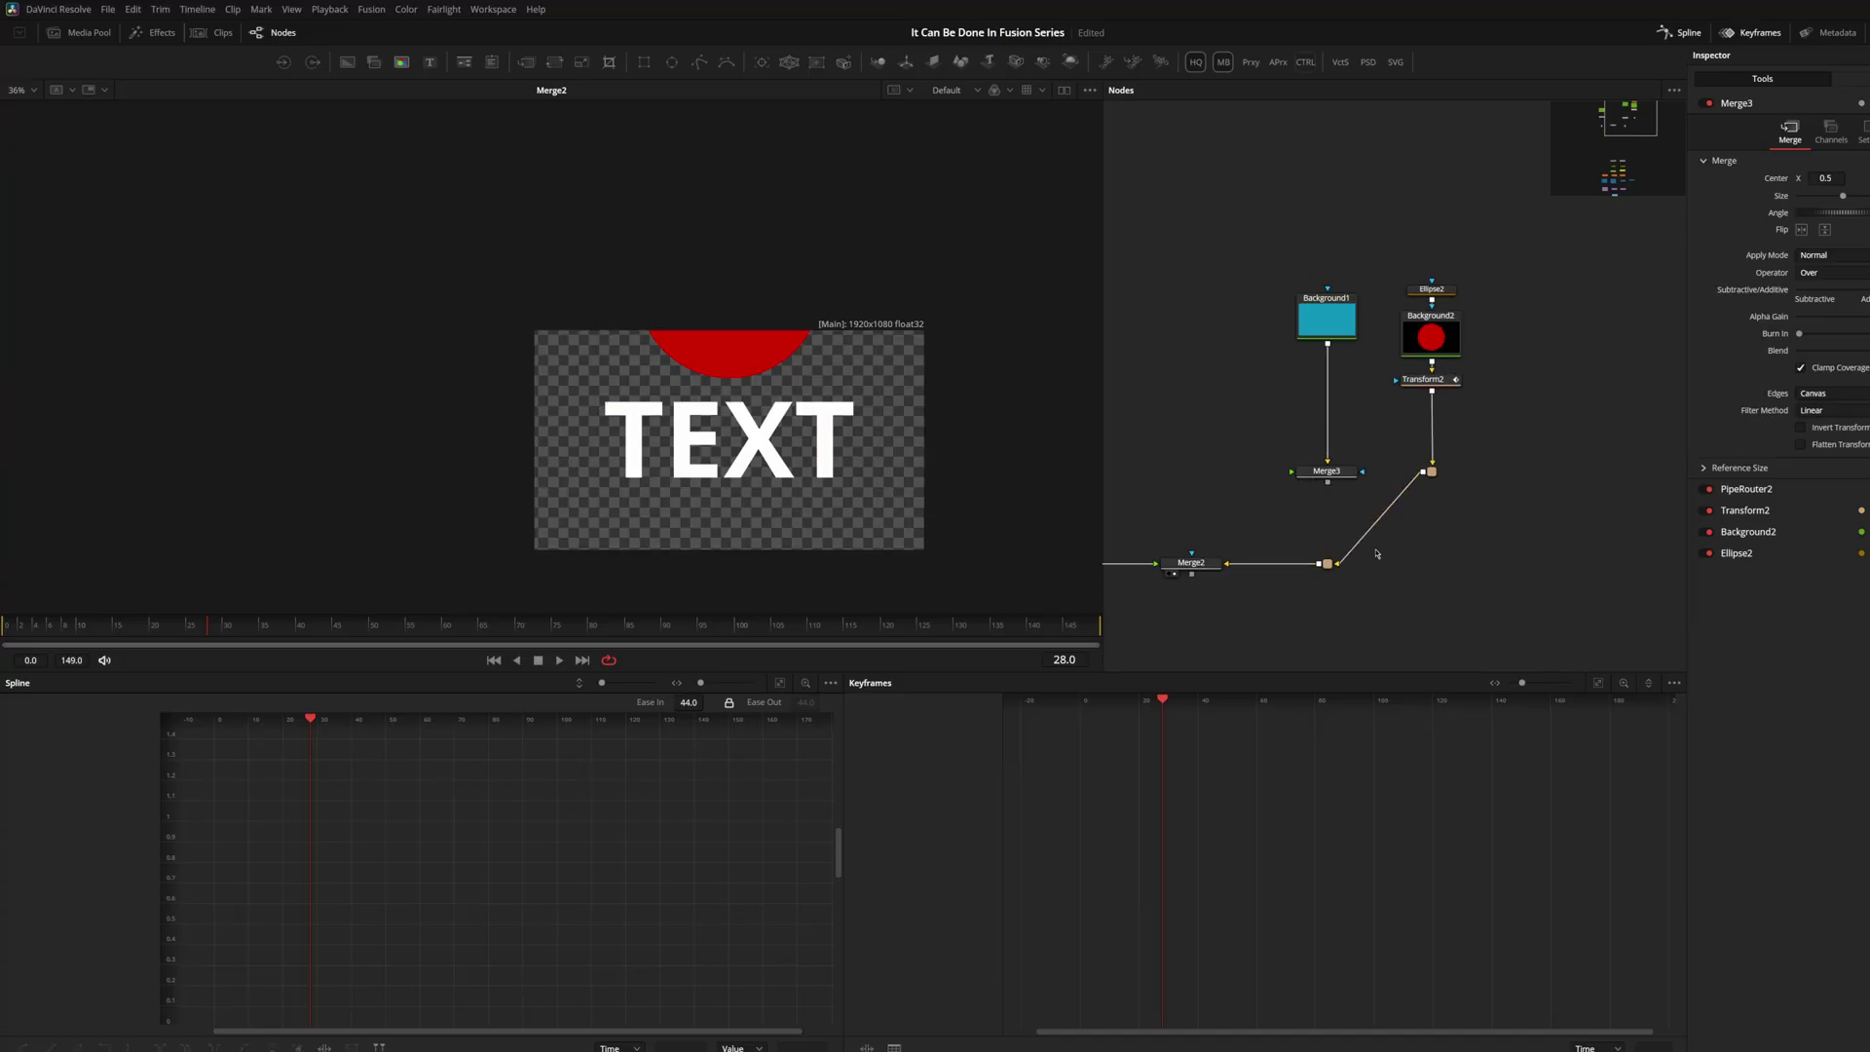
Move Background1 and Merge3 together to the far side of the circle's branch
left_click_drag(1397, 267, 1488, 534)
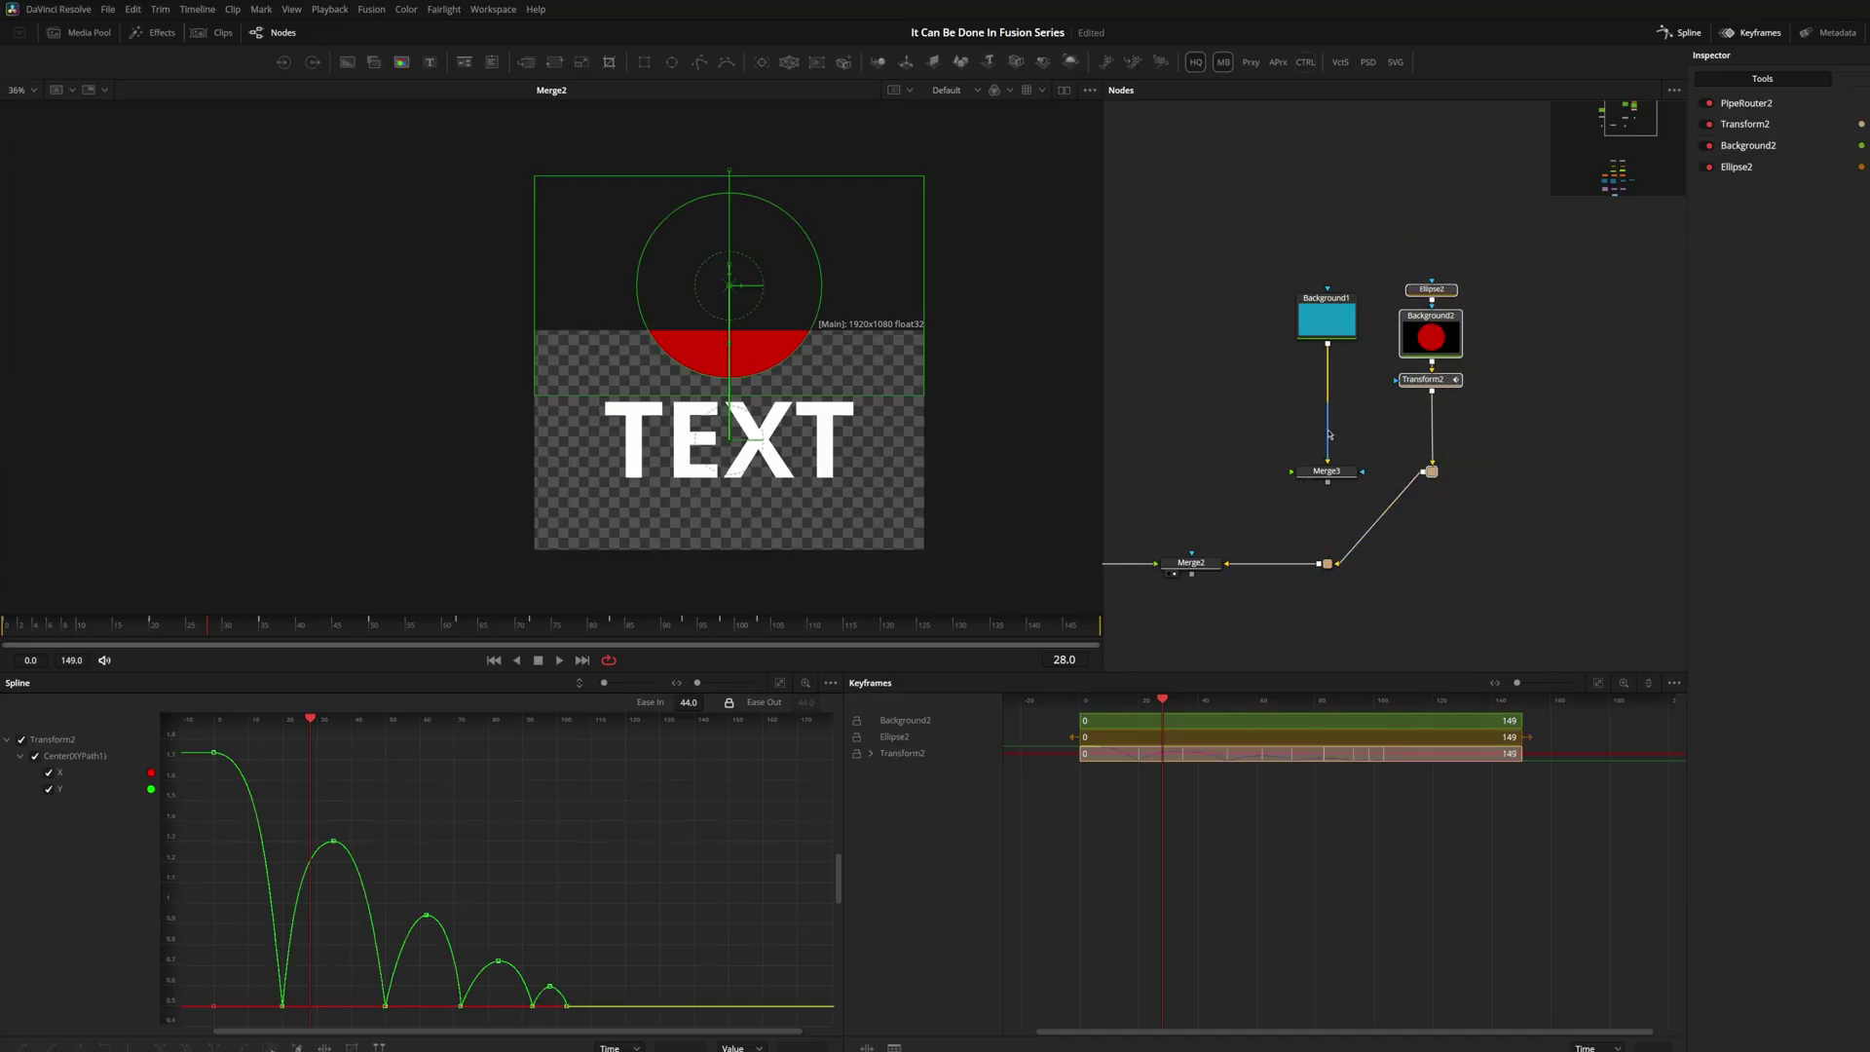
scroll(1417, 476, "down", 2)
left_click_drag(1317, 309, 1564, 542)
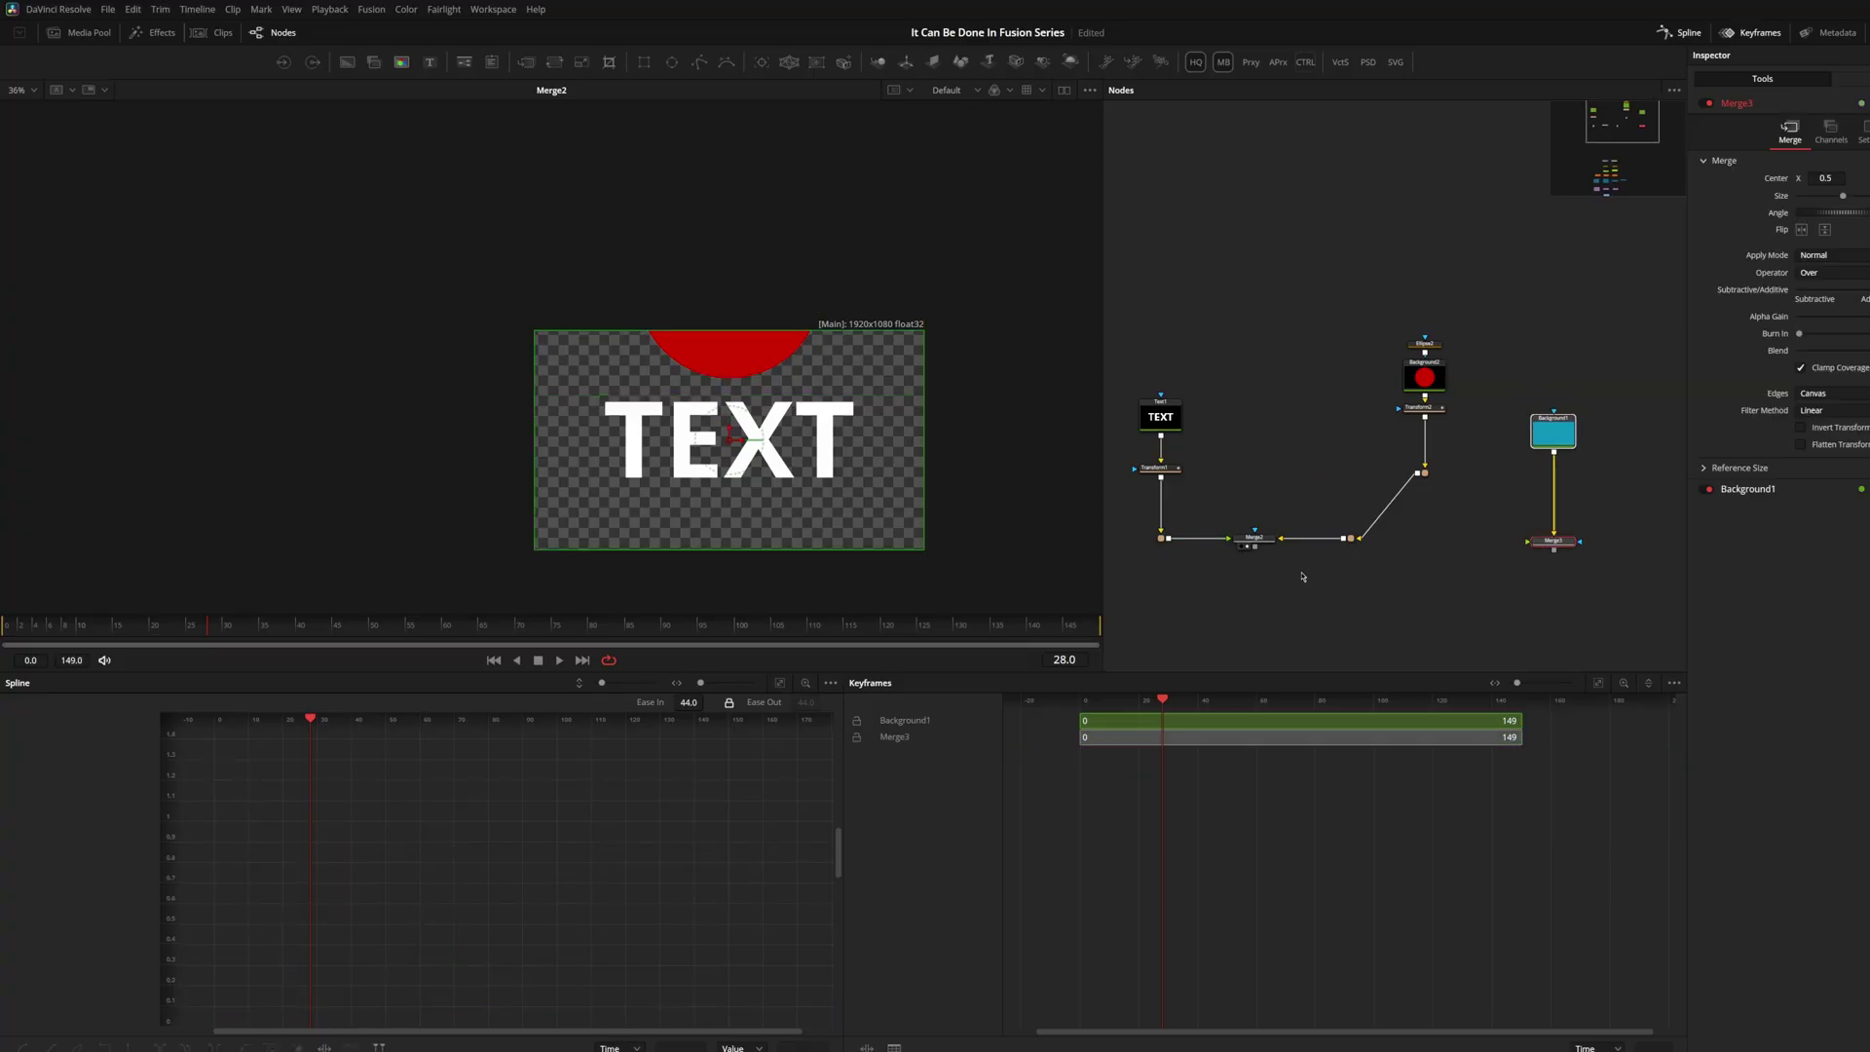
Feed Merge2's output into Merge3's foreground over Background1, and square up both connections with pipe routers
left_click_drag(1255, 546, 1458, 618)
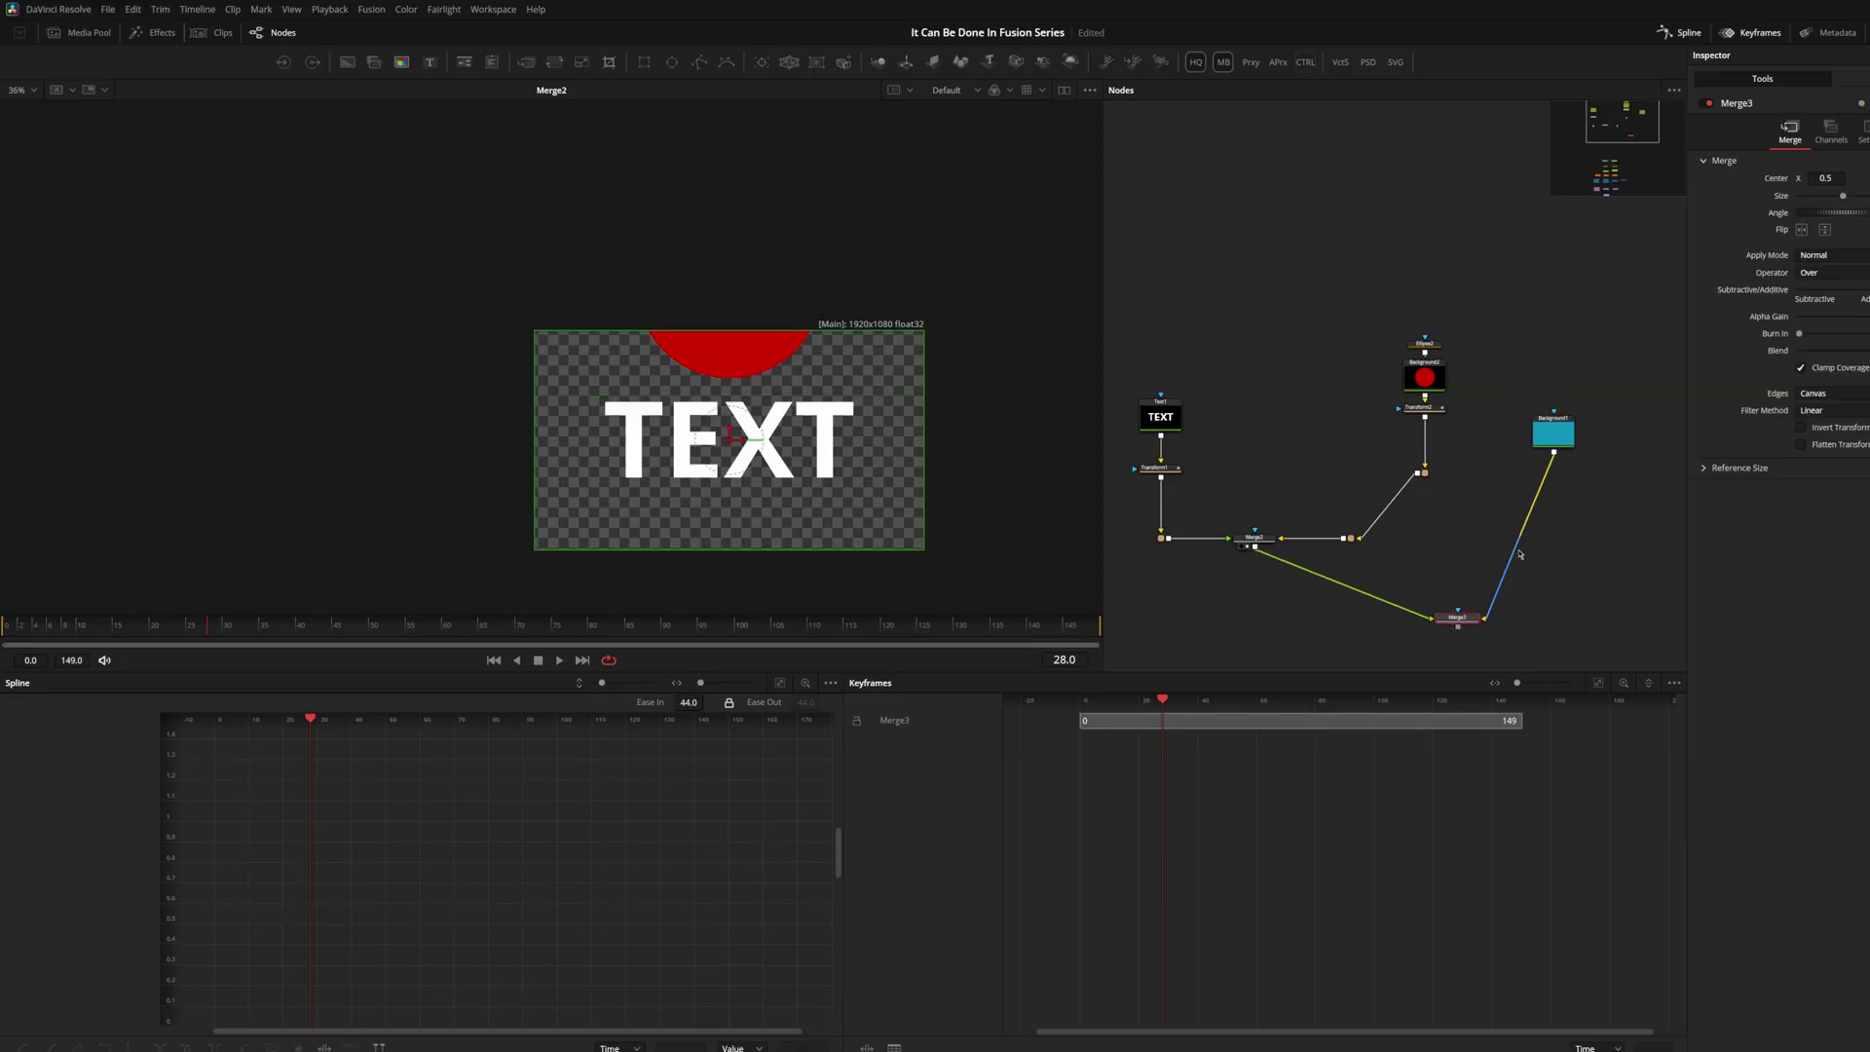
left_click_drag(1519, 553, 1569, 616)
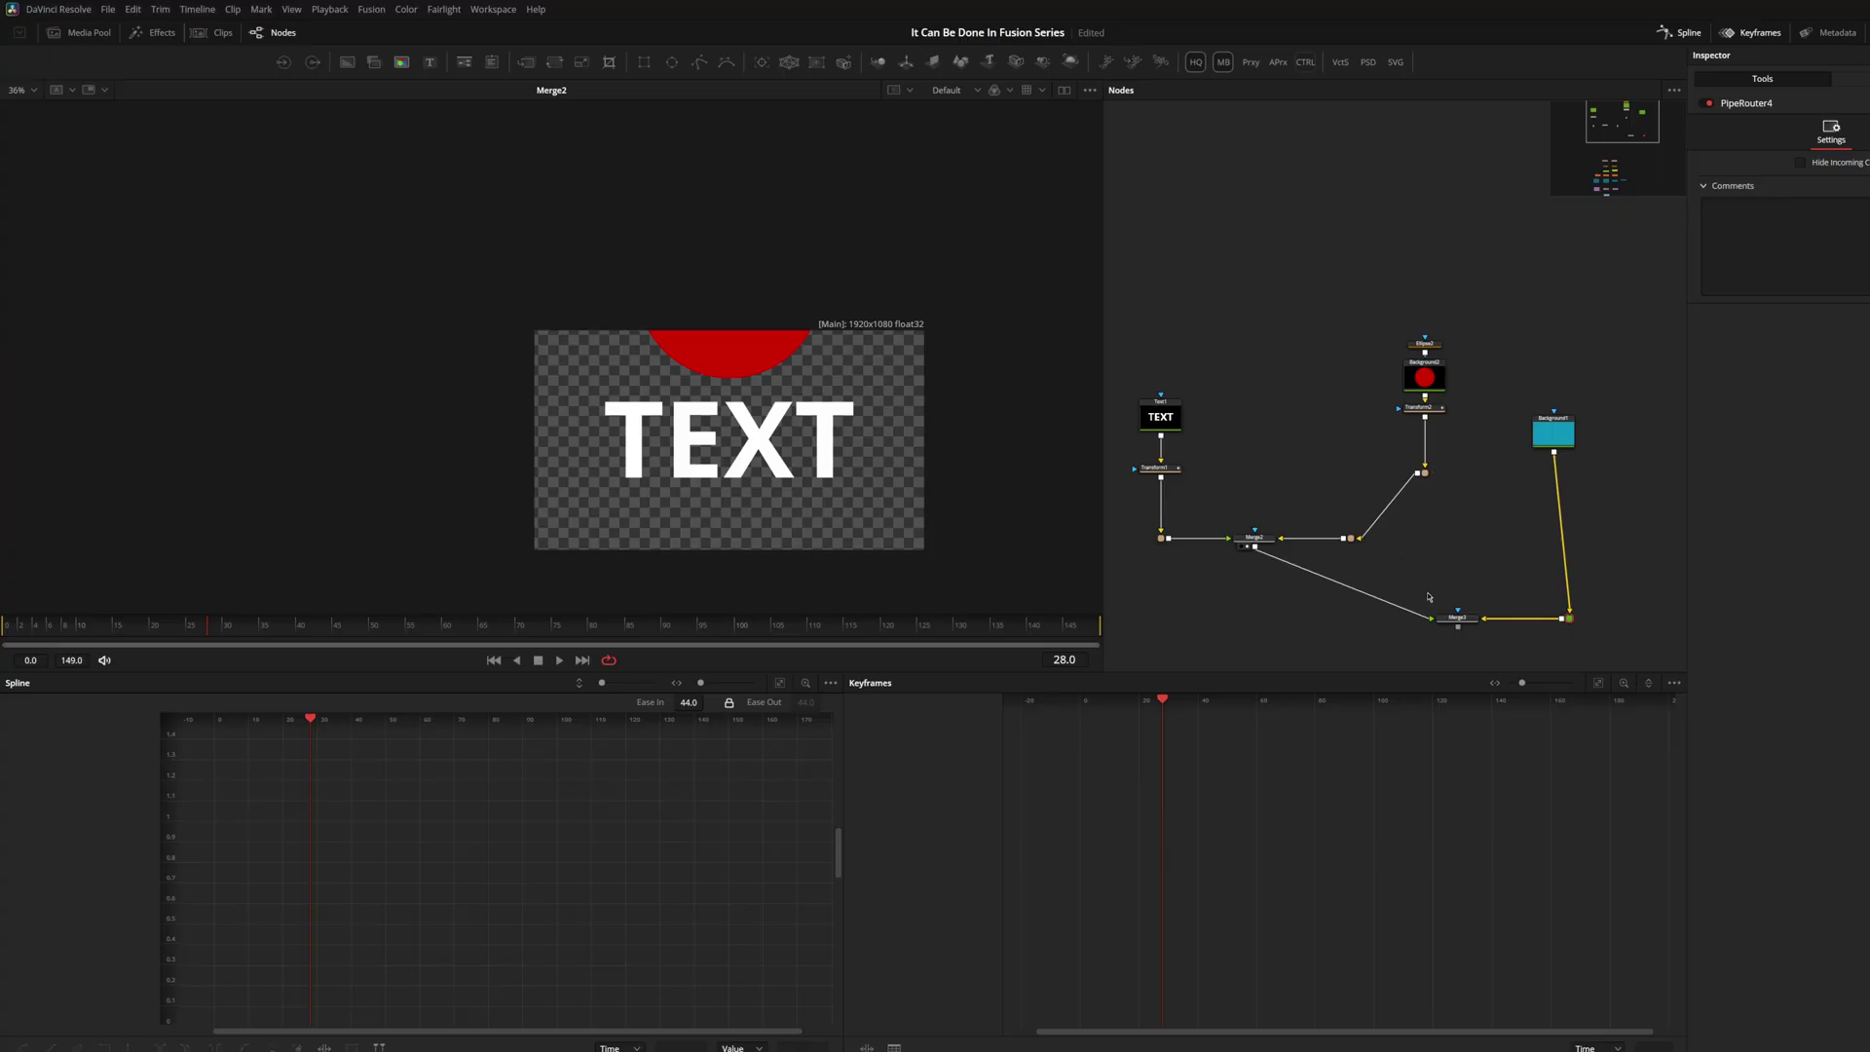
left_click(1256, 541)
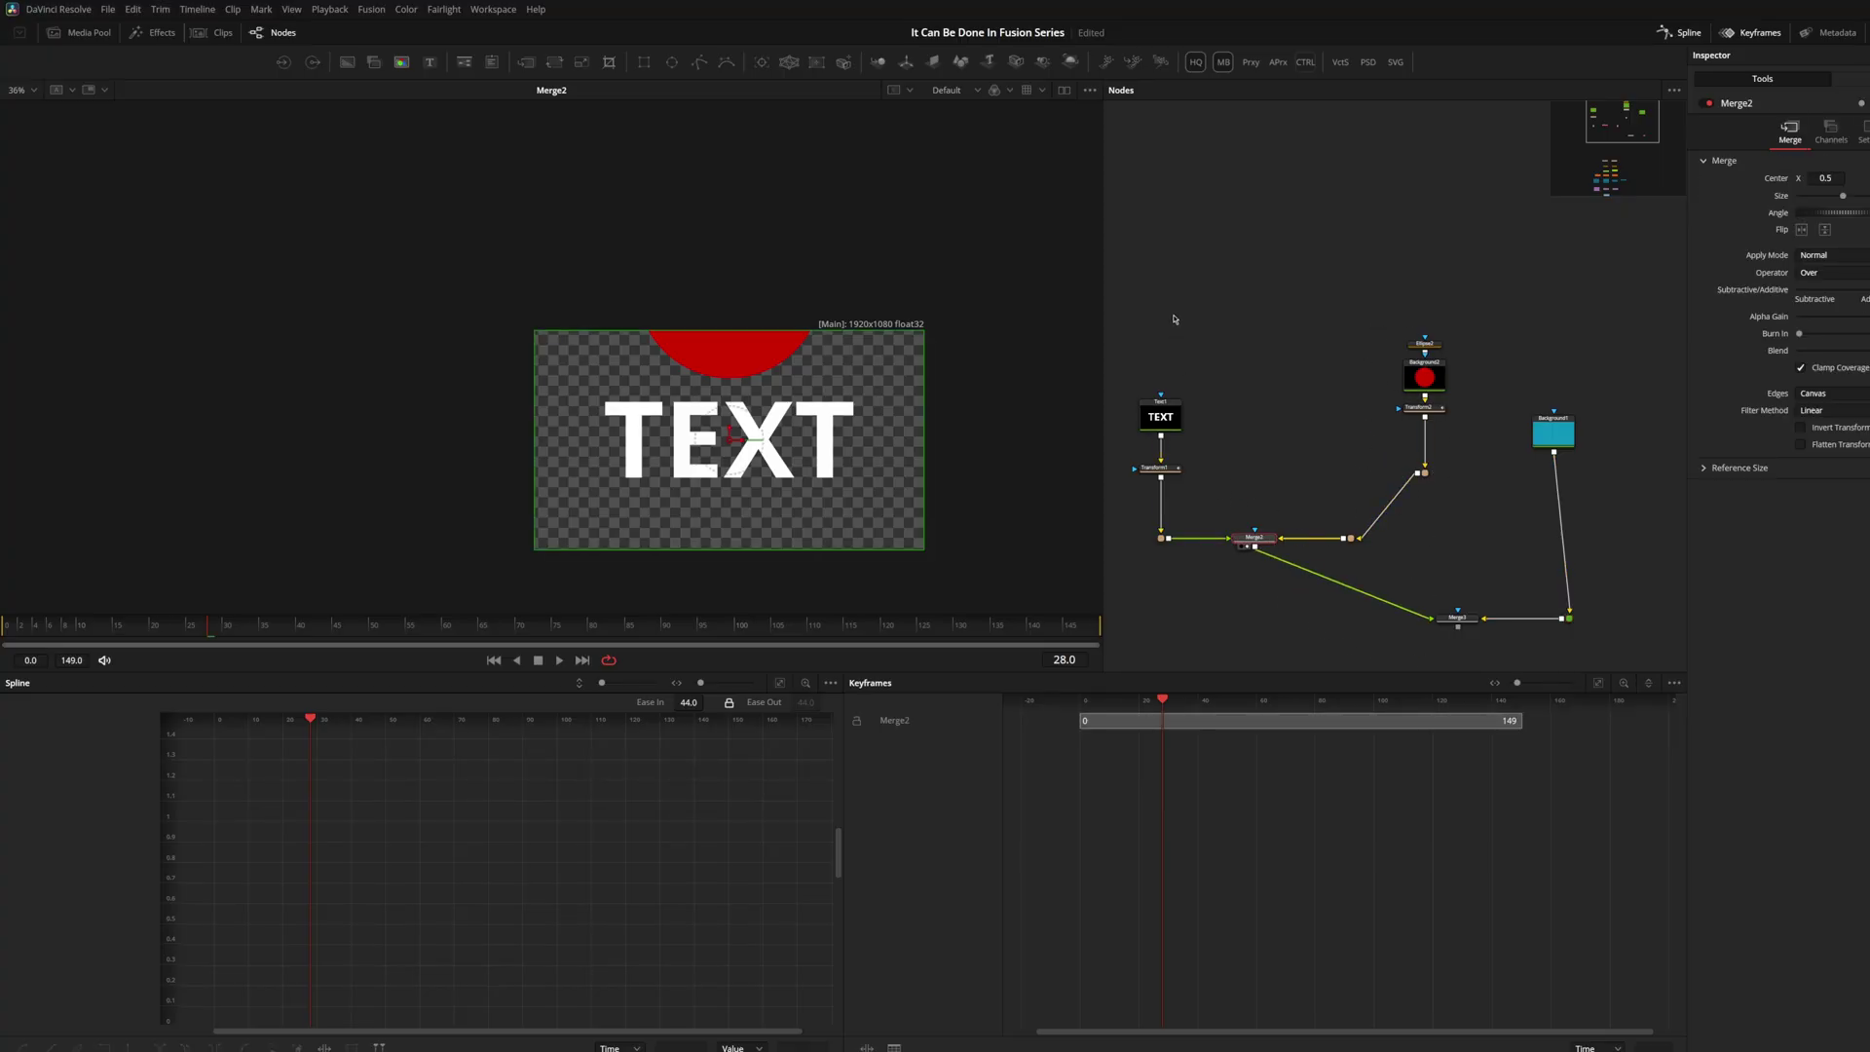
left_click_drag(1350, 615, 1254, 617)
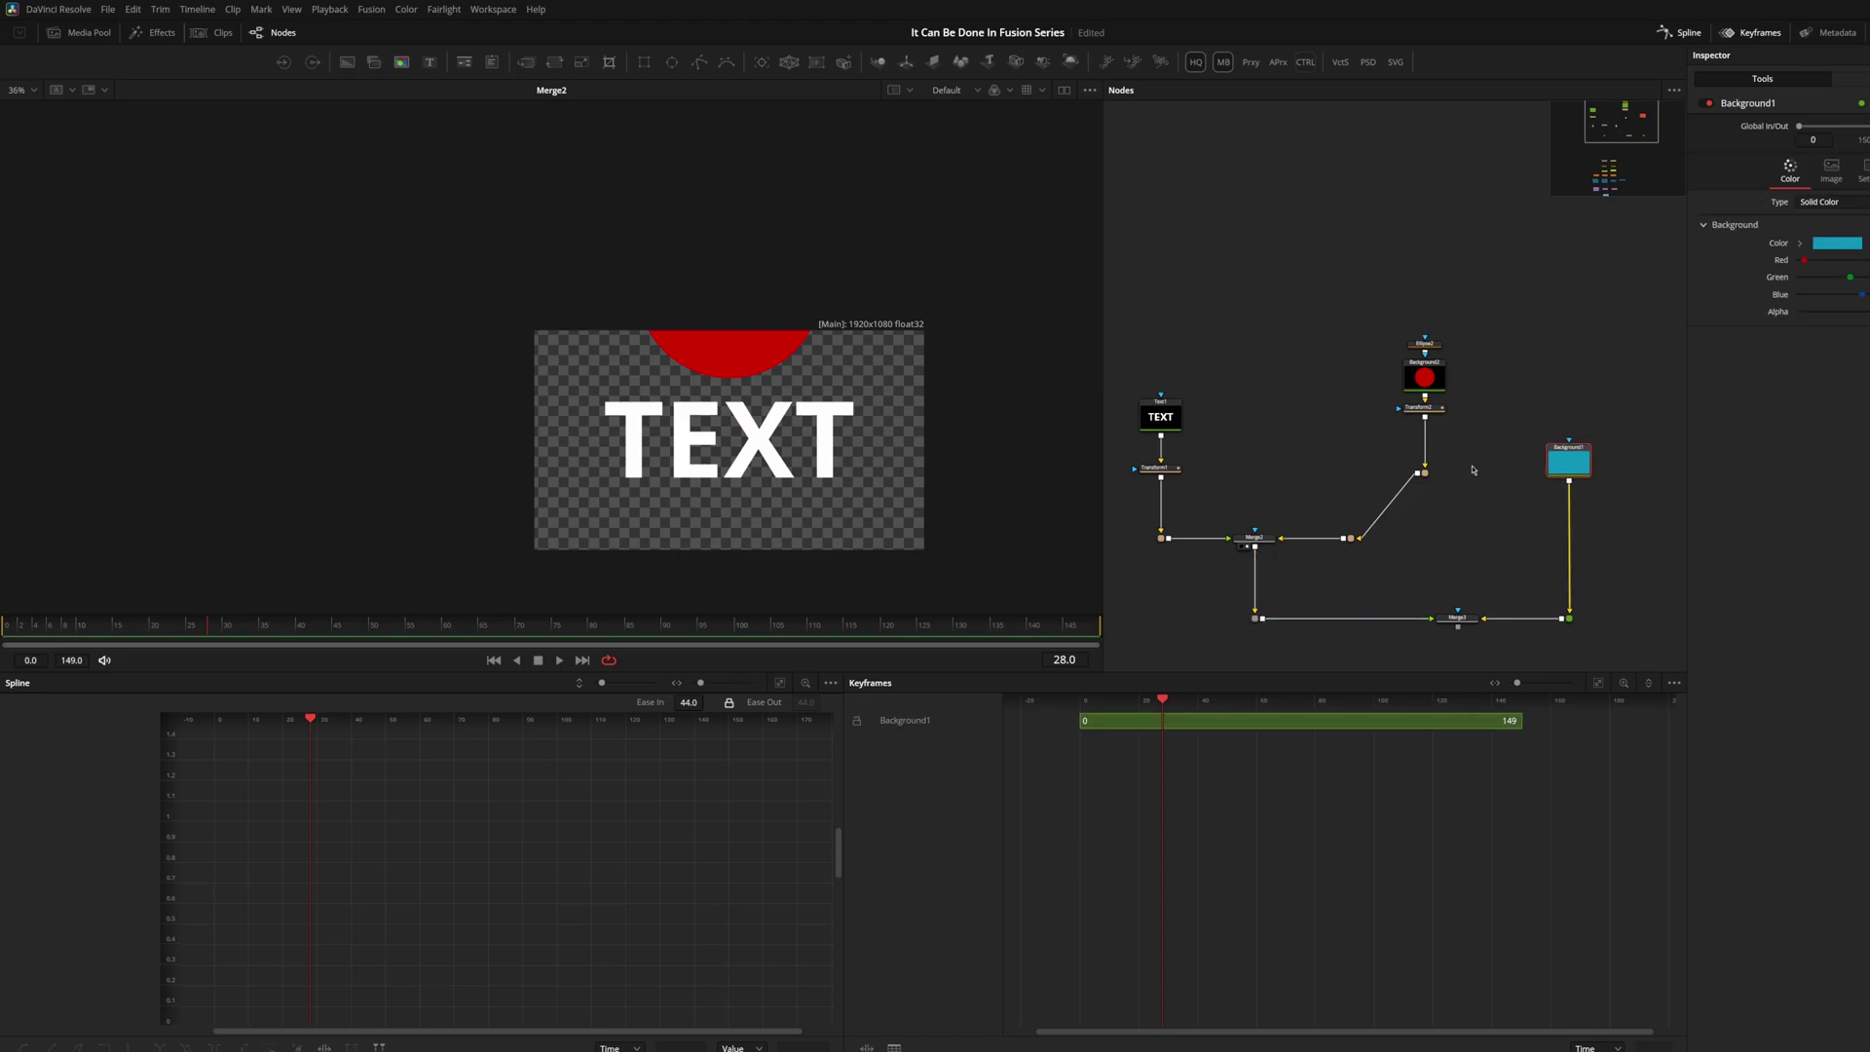
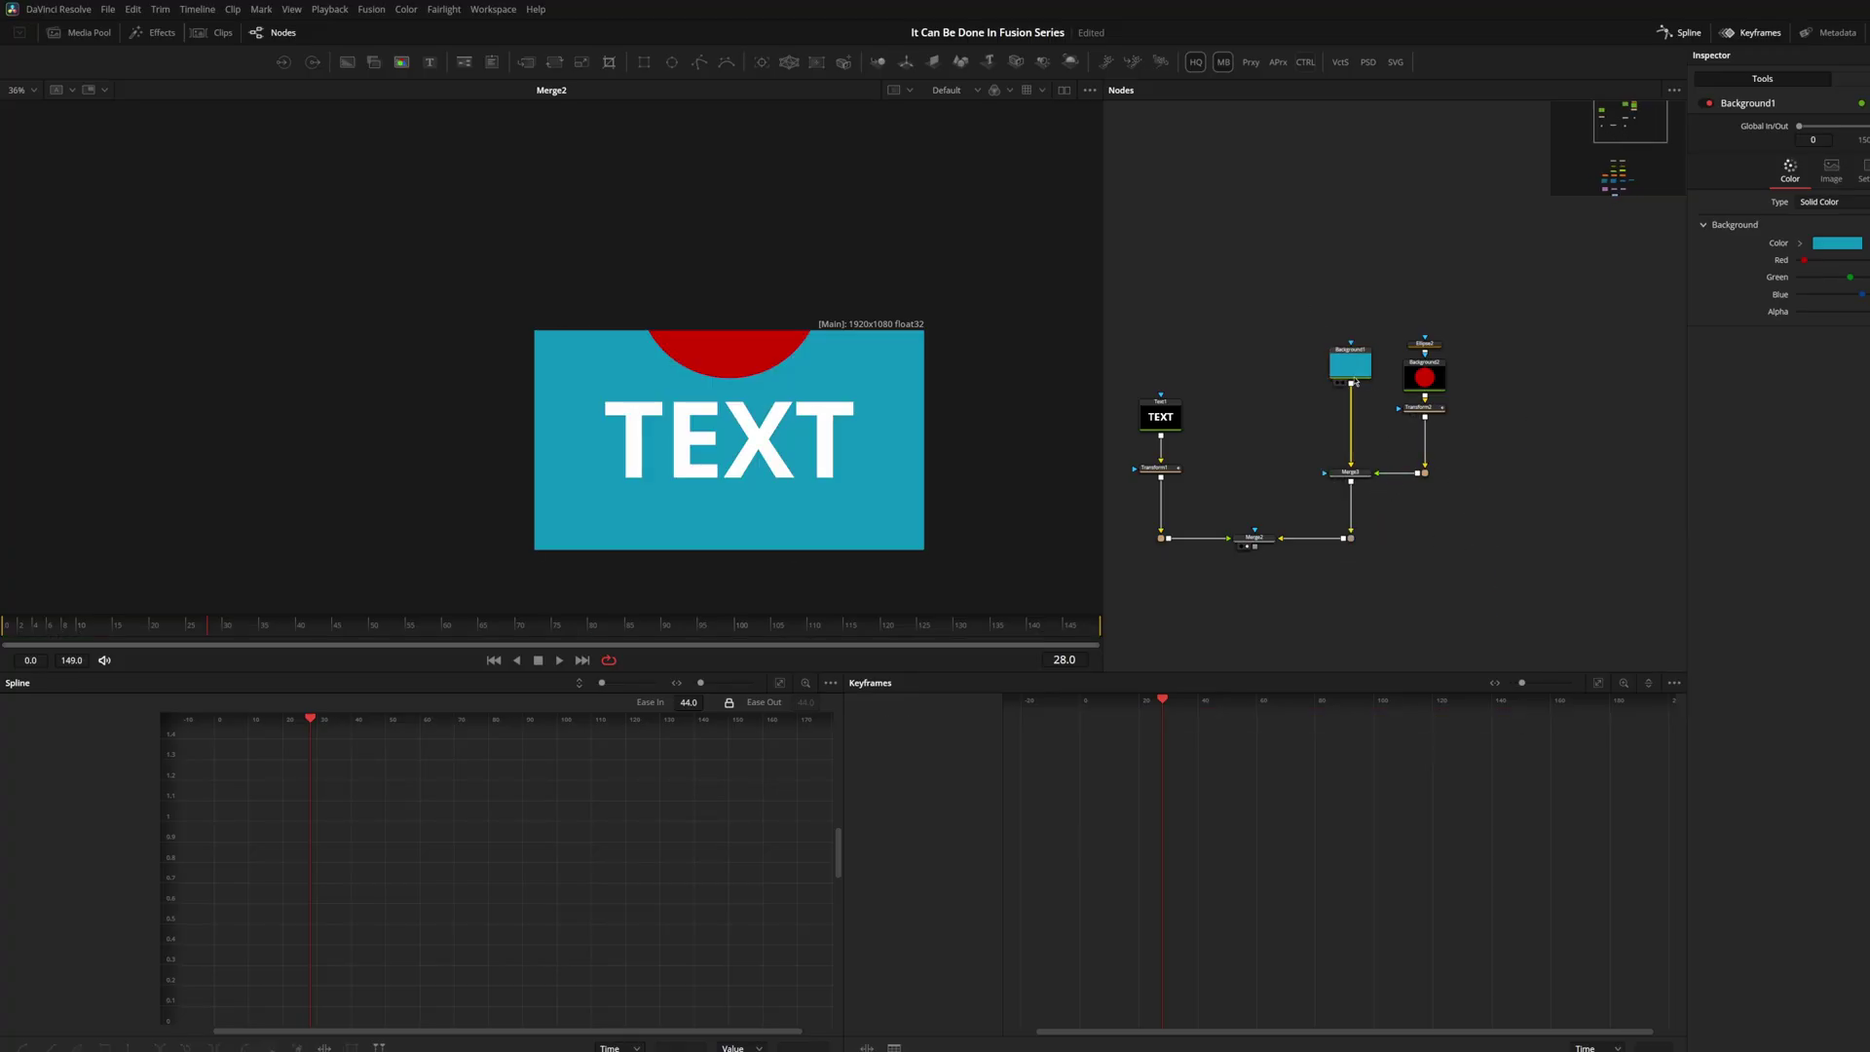
Detach Background1 from Merge3 and connect a new Background node with its Alpha at 0 as Merge3's background instead
left_click_drag(1359, 372, 1591, 402)
left_click_drag(340, 63, 1335, 362)
left_click_drag(1869, 311, 1709, 309)
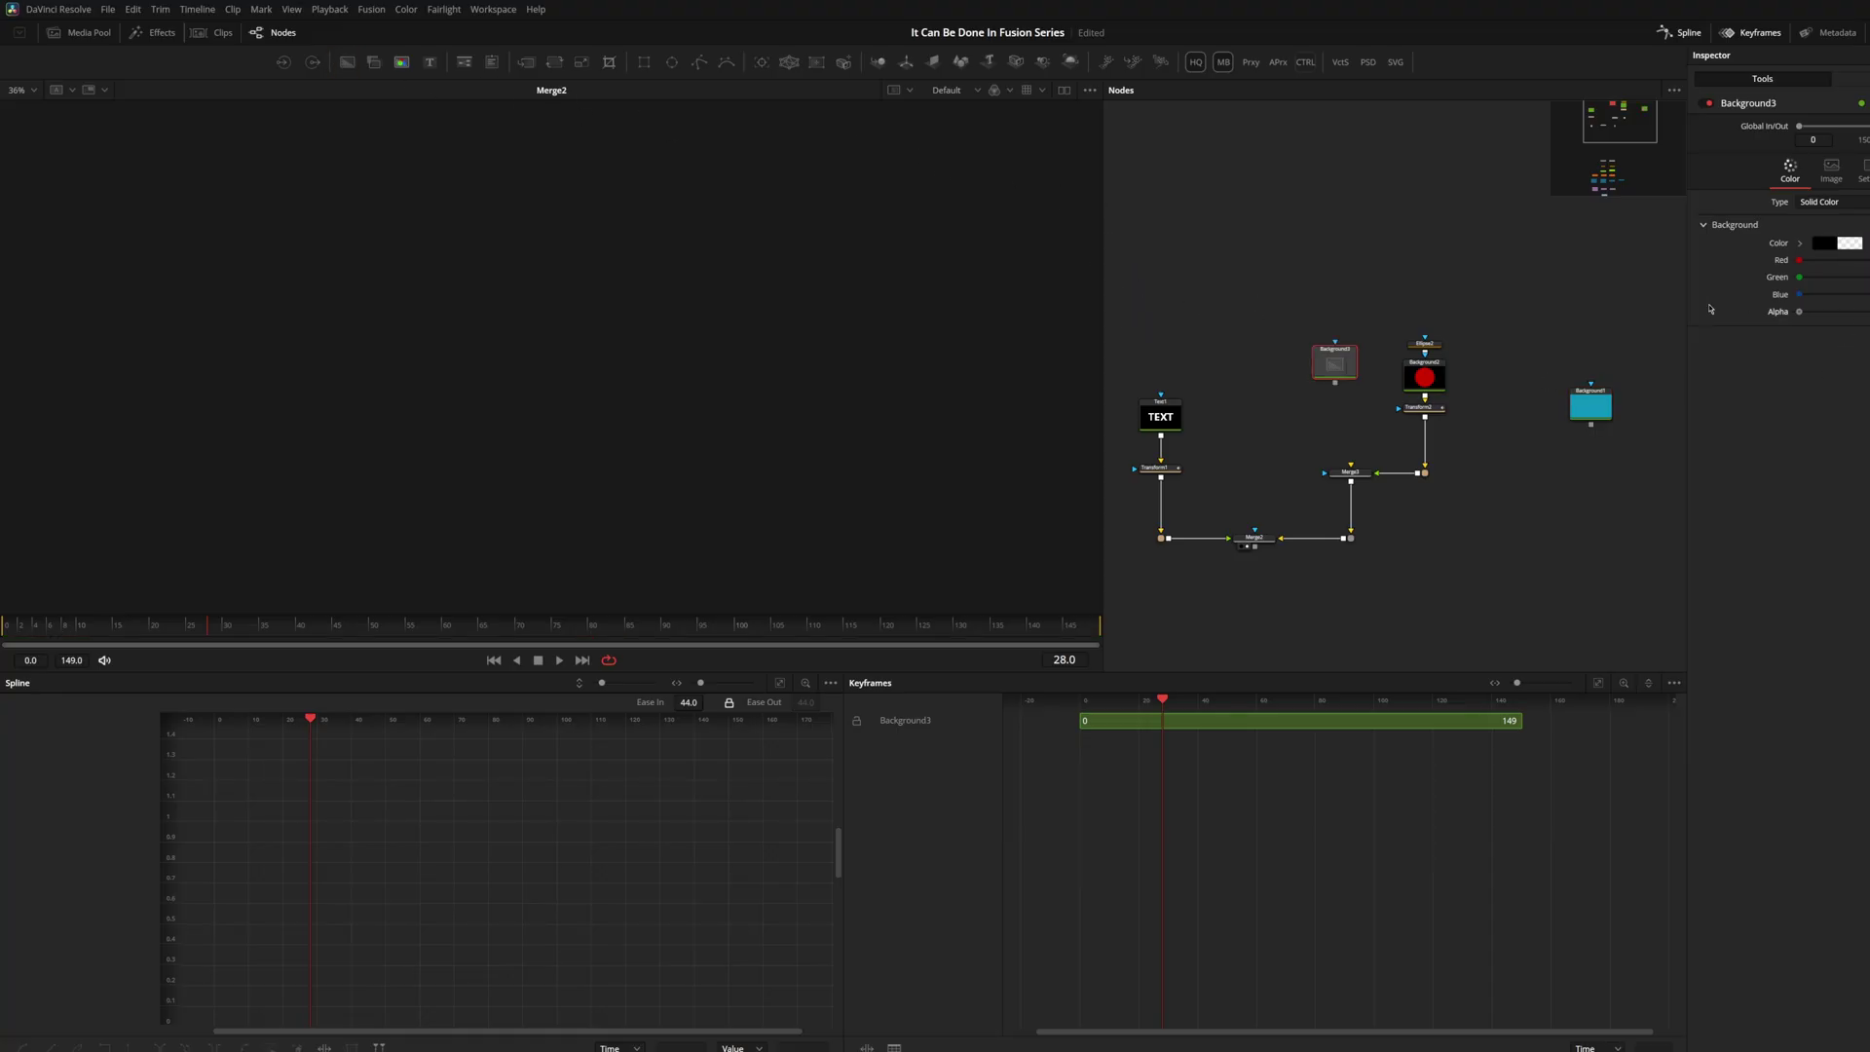
left_click_drag(1354, 358, 1352, 245)
Move the circle's and text's branches closer to their merges and place Background1 lower beside the tree
mouse_move(1488, 285)
left_mouse_down()
mouse_move(1416, 502)
mouse_move(1418, 473)
left_mouse_up()
left_click_drag(1137, 327, 1178, 569)
left_click_drag(1161, 473, 1202, 472)
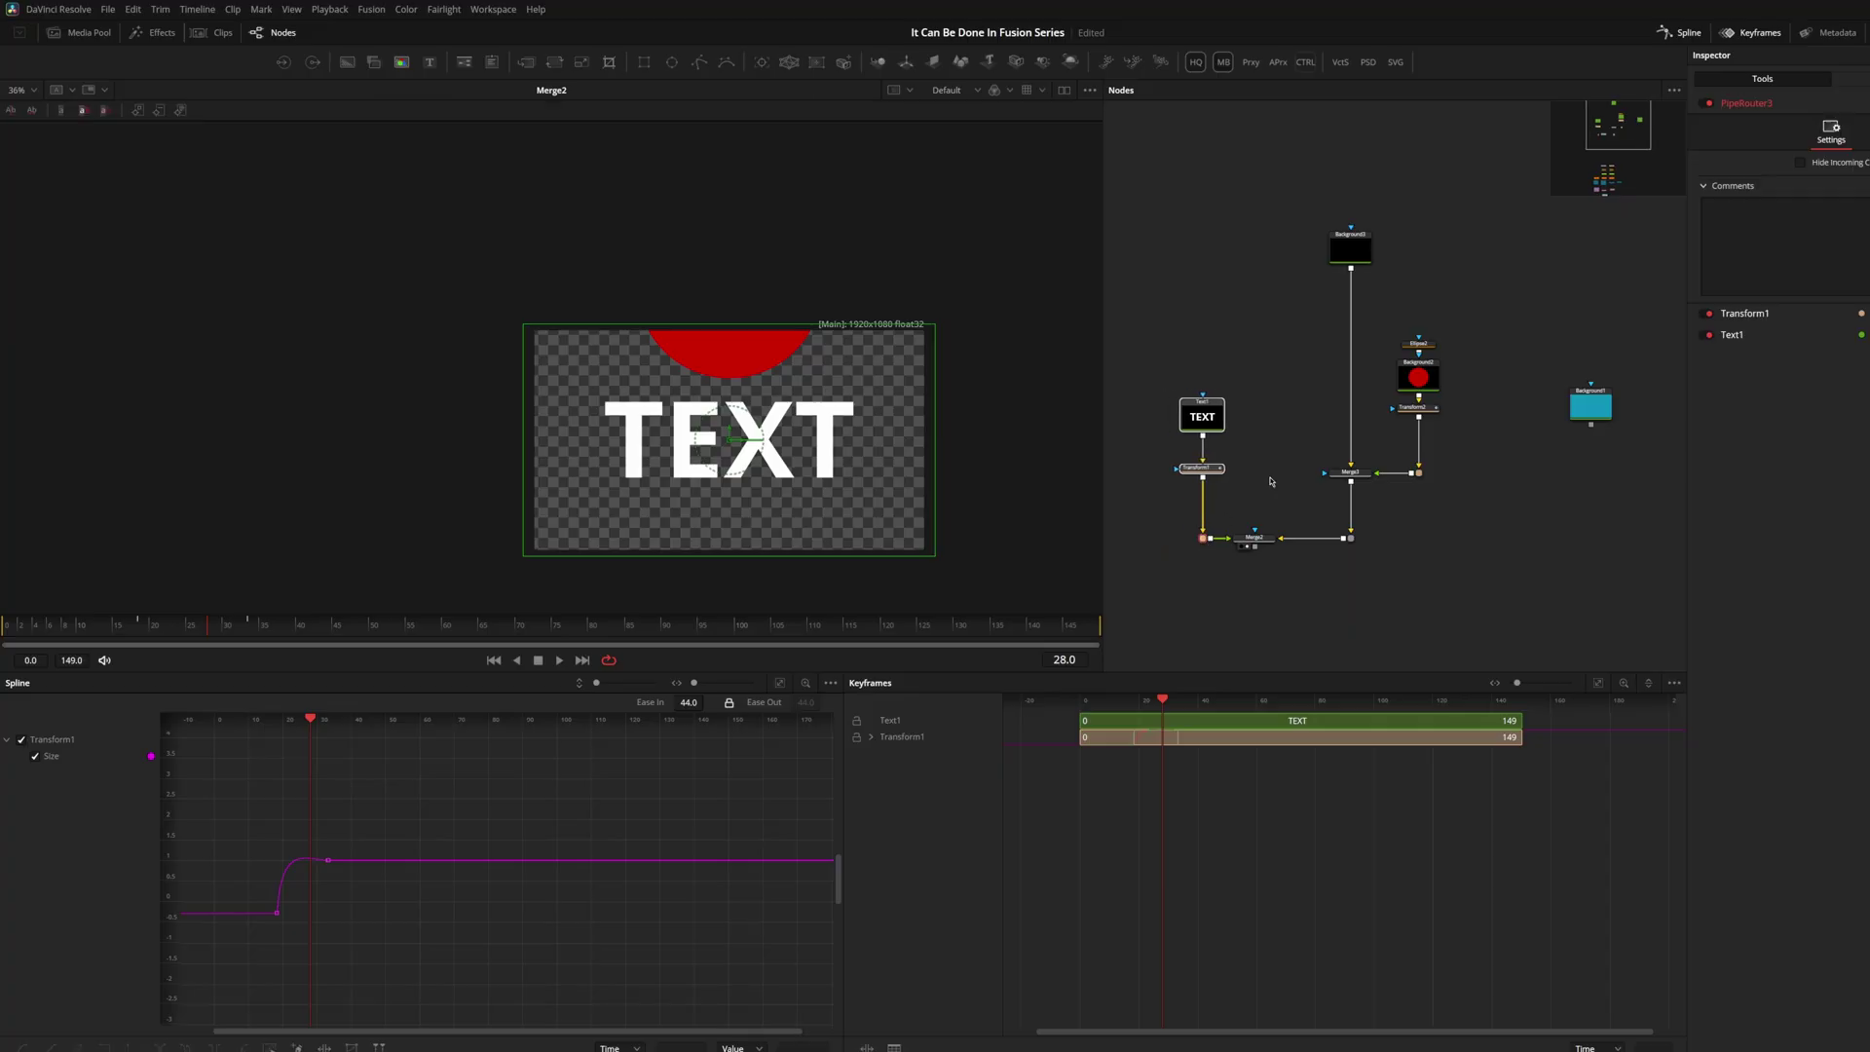
left_click_drag(1509, 482, 1468, 466)
left_click_drag(1548, 392, 1554, 480)
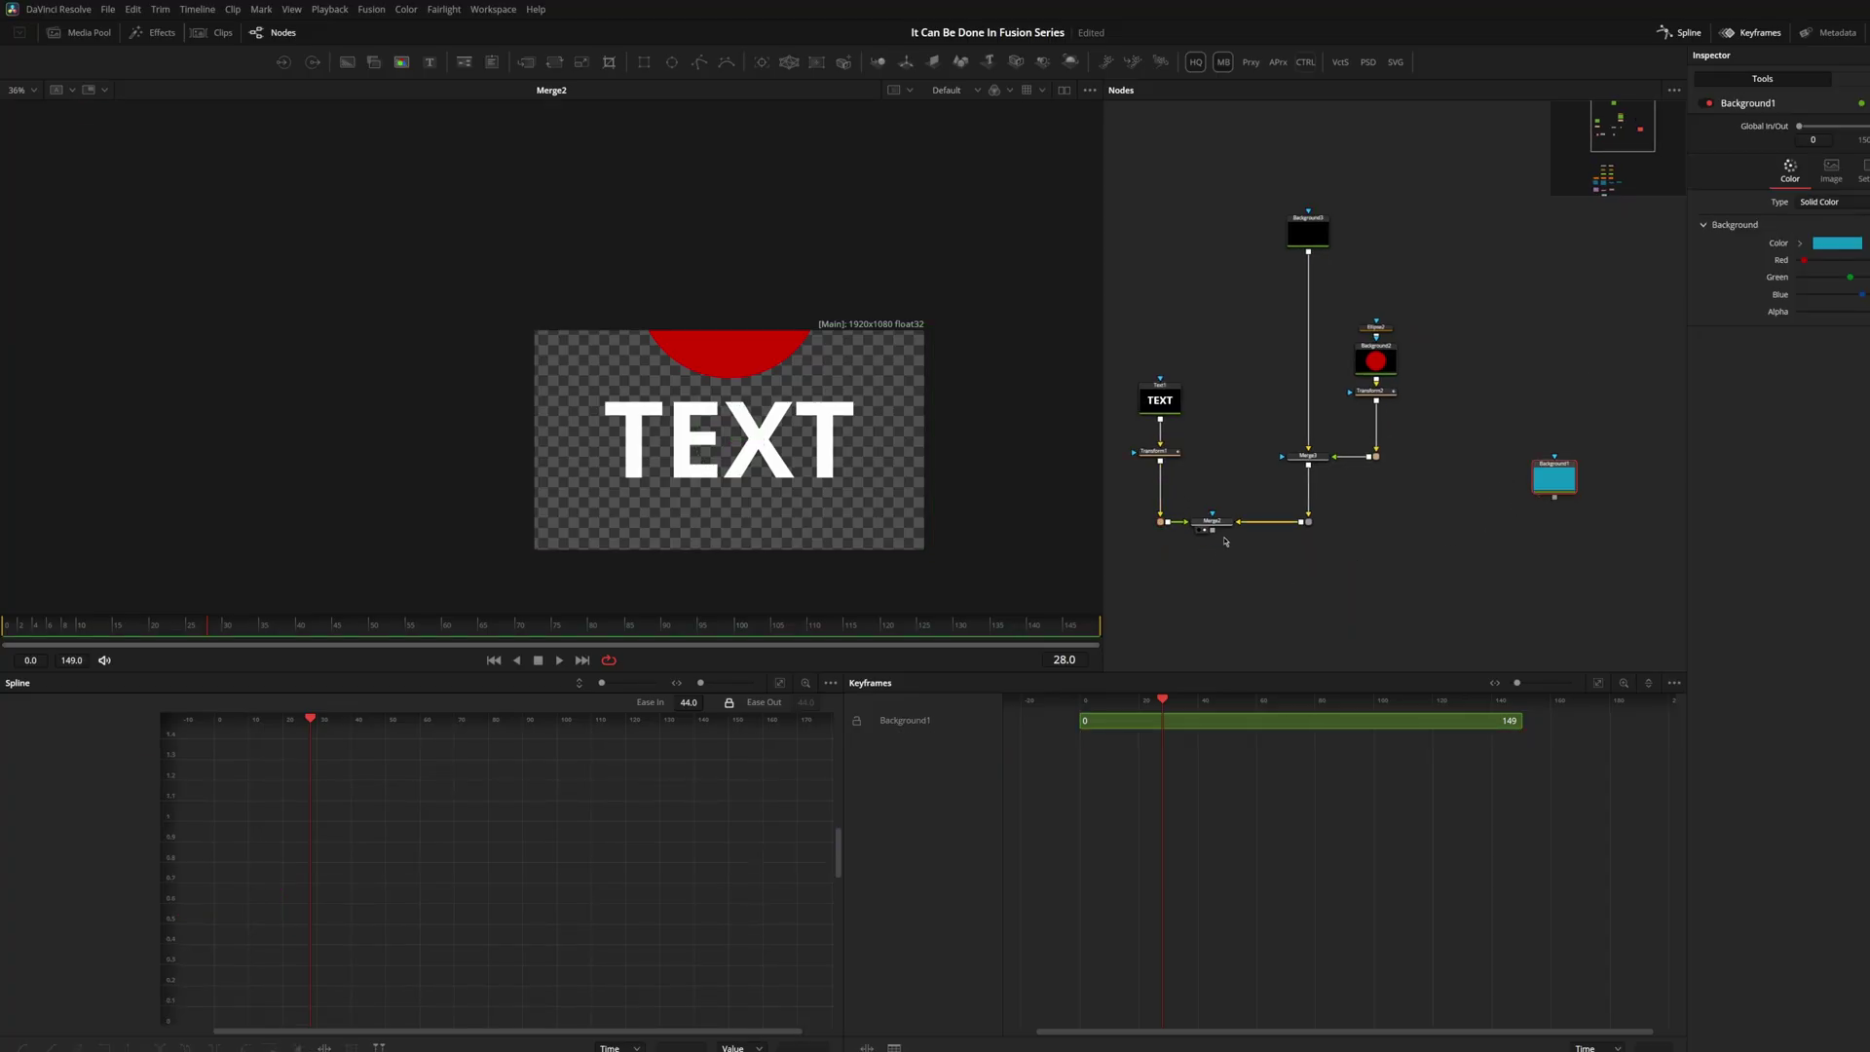
Merge Merge2's output over Background1 with a new Merge node, and square up both connections with pipe routers
left_click_drag(1212, 531, 1554, 482)
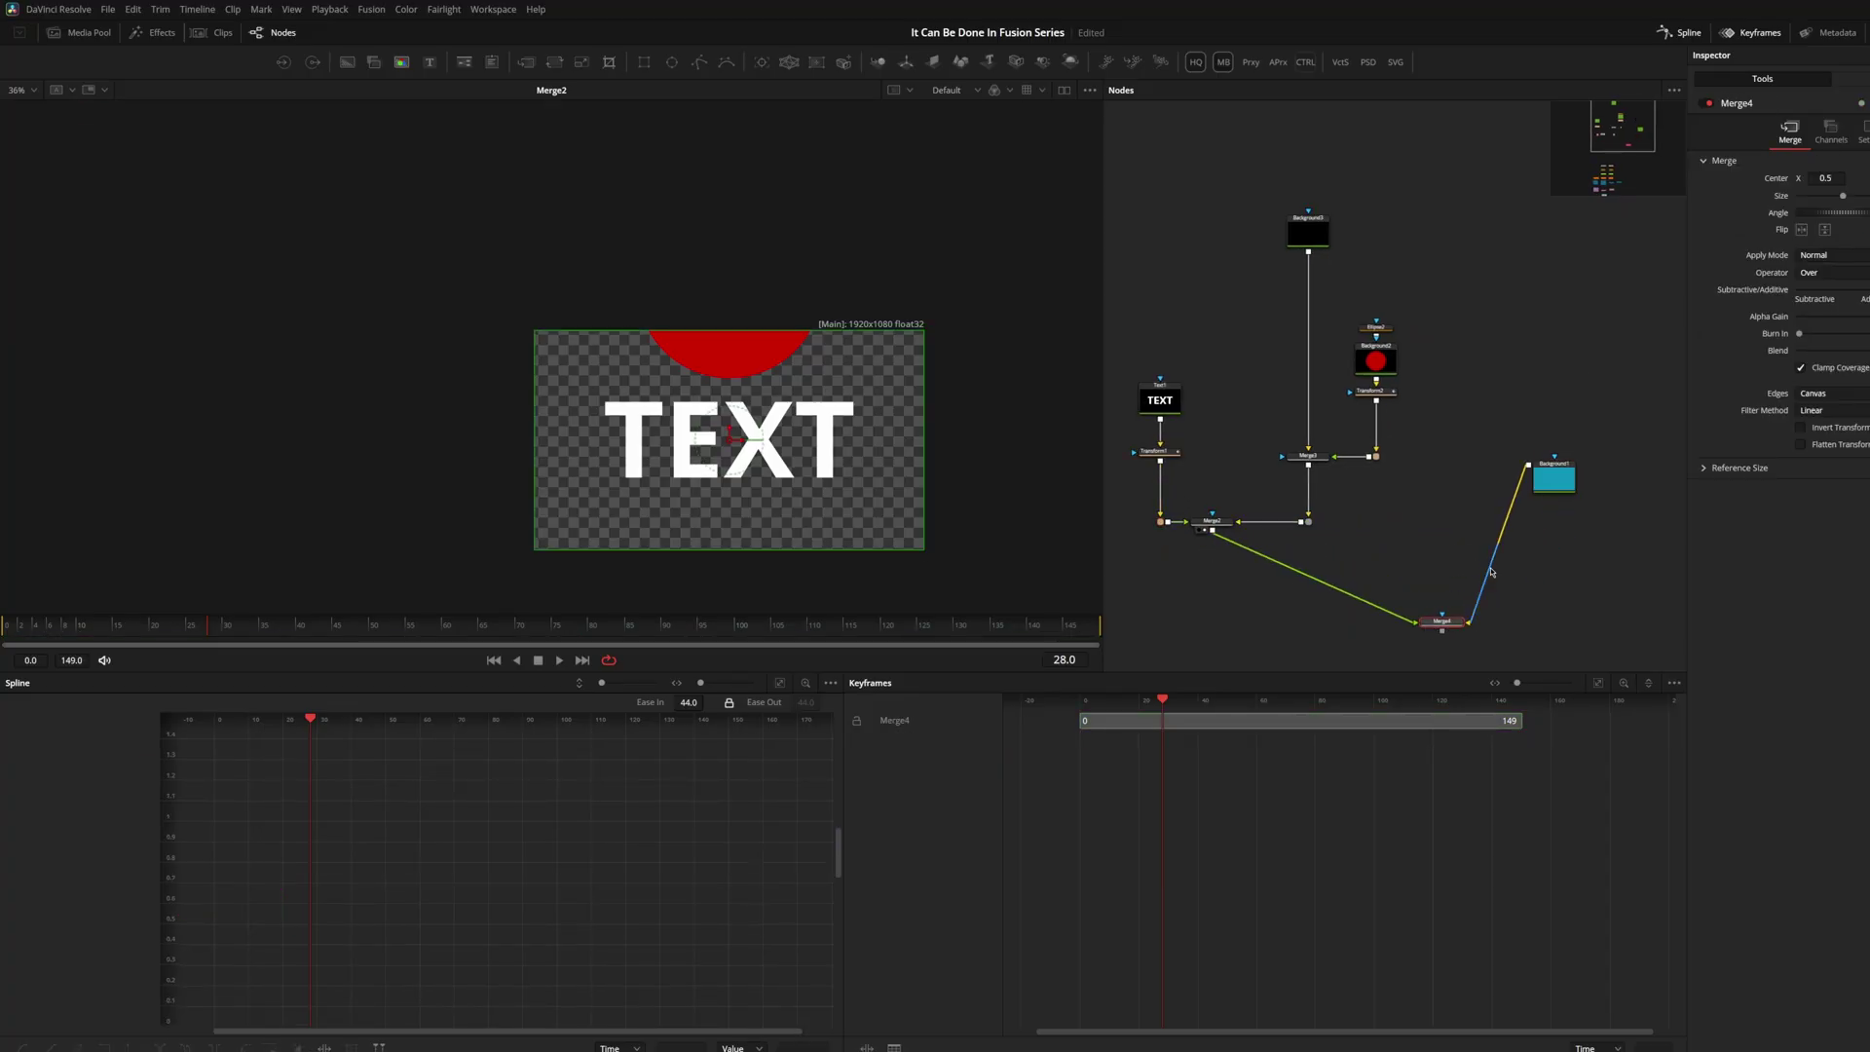
left_click(1490, 572, "alt")
left_click_drag(1490, 572, 1566, 622)
left_click(1351, 595, "alt")
left_click_drag(1351, 595, 1212, 623)
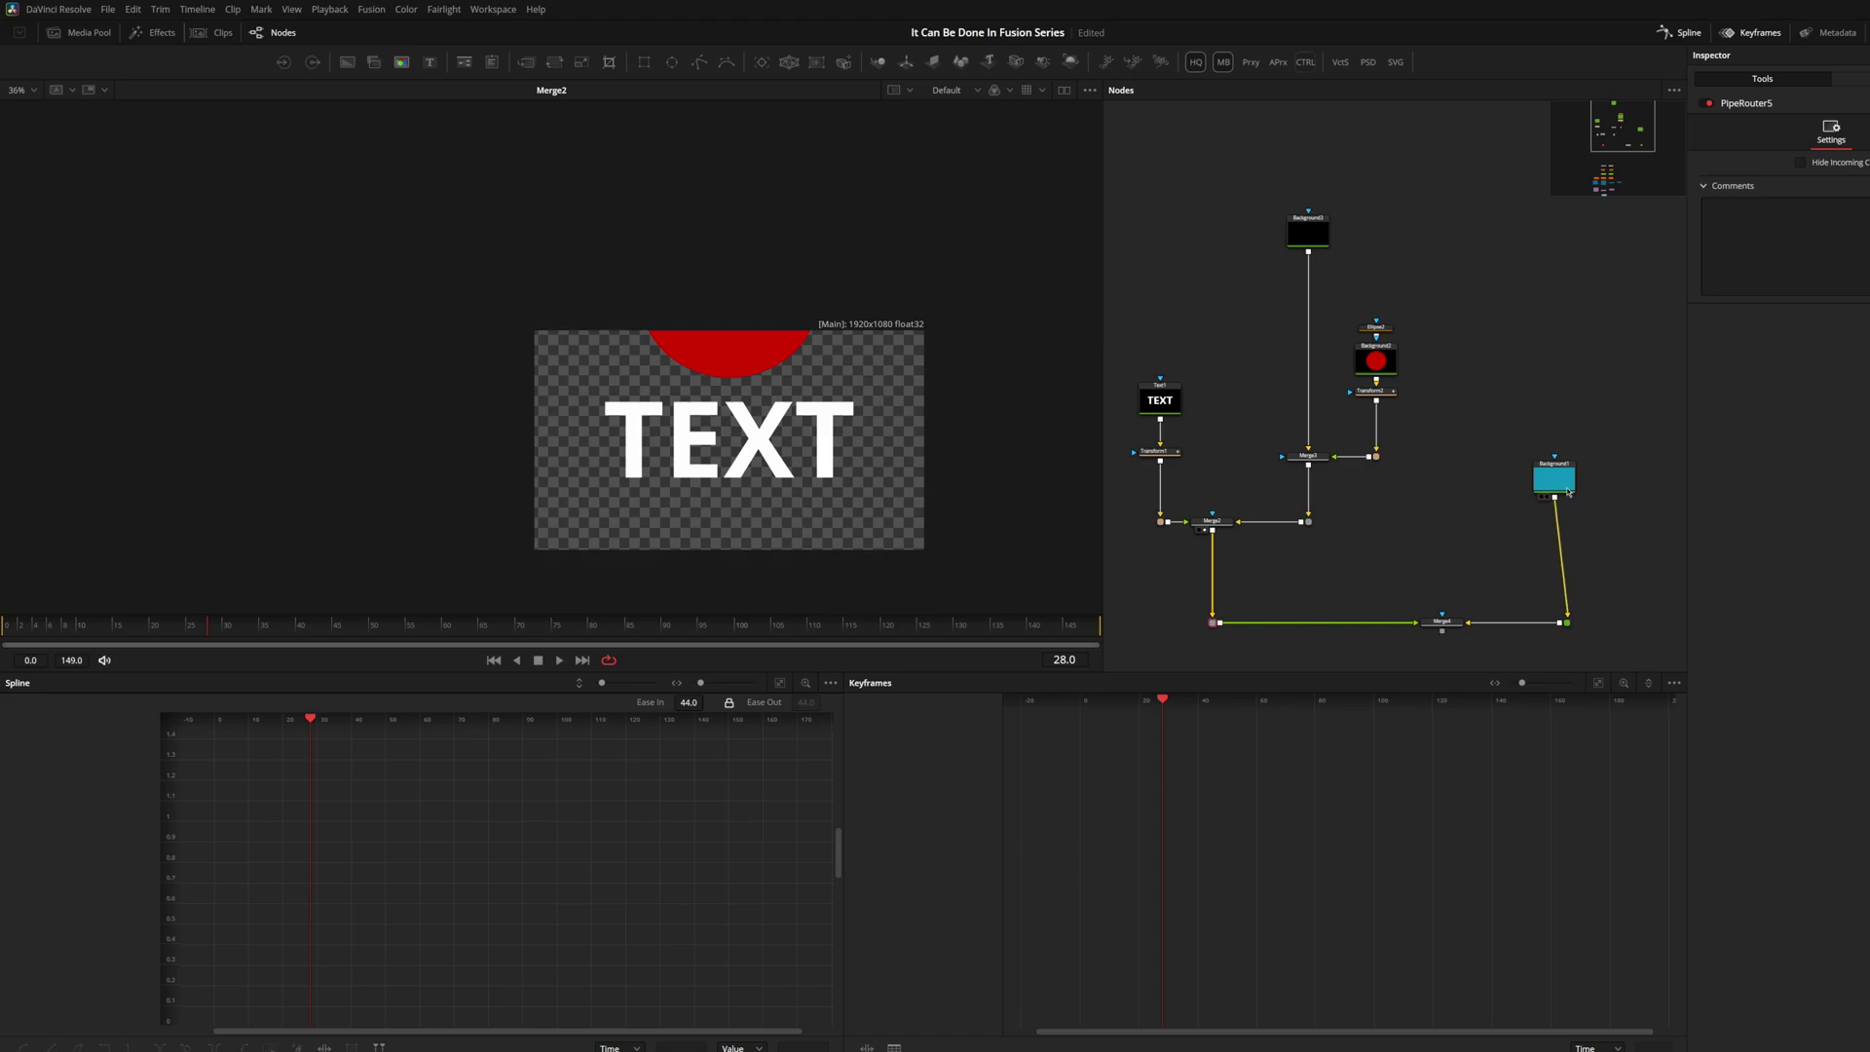
left_click_drag(1567, 491, 1579, 530)
Display Merge4 in the viewer and scrub the timeline to review the combined animation over the background
left_click_drag(1526, 468, 1478, 312)
left_click(1398, 470)
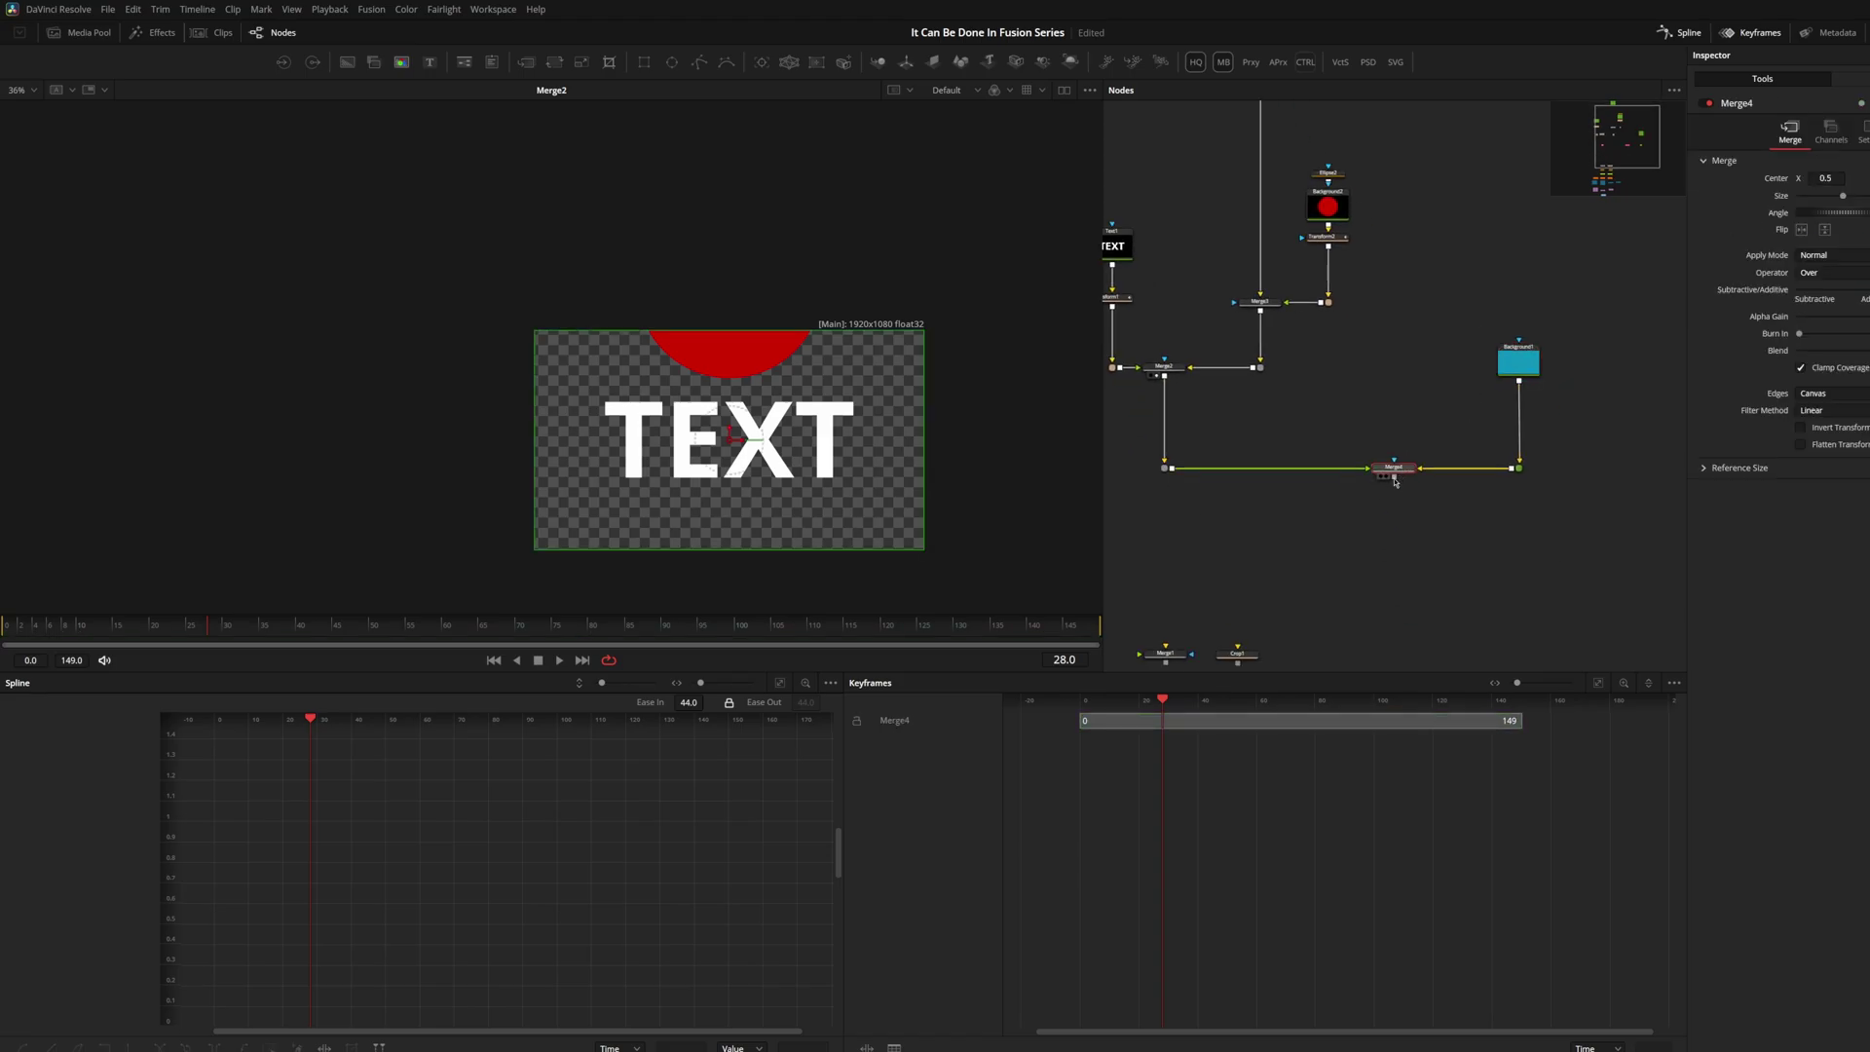
left_click(1393, 477)
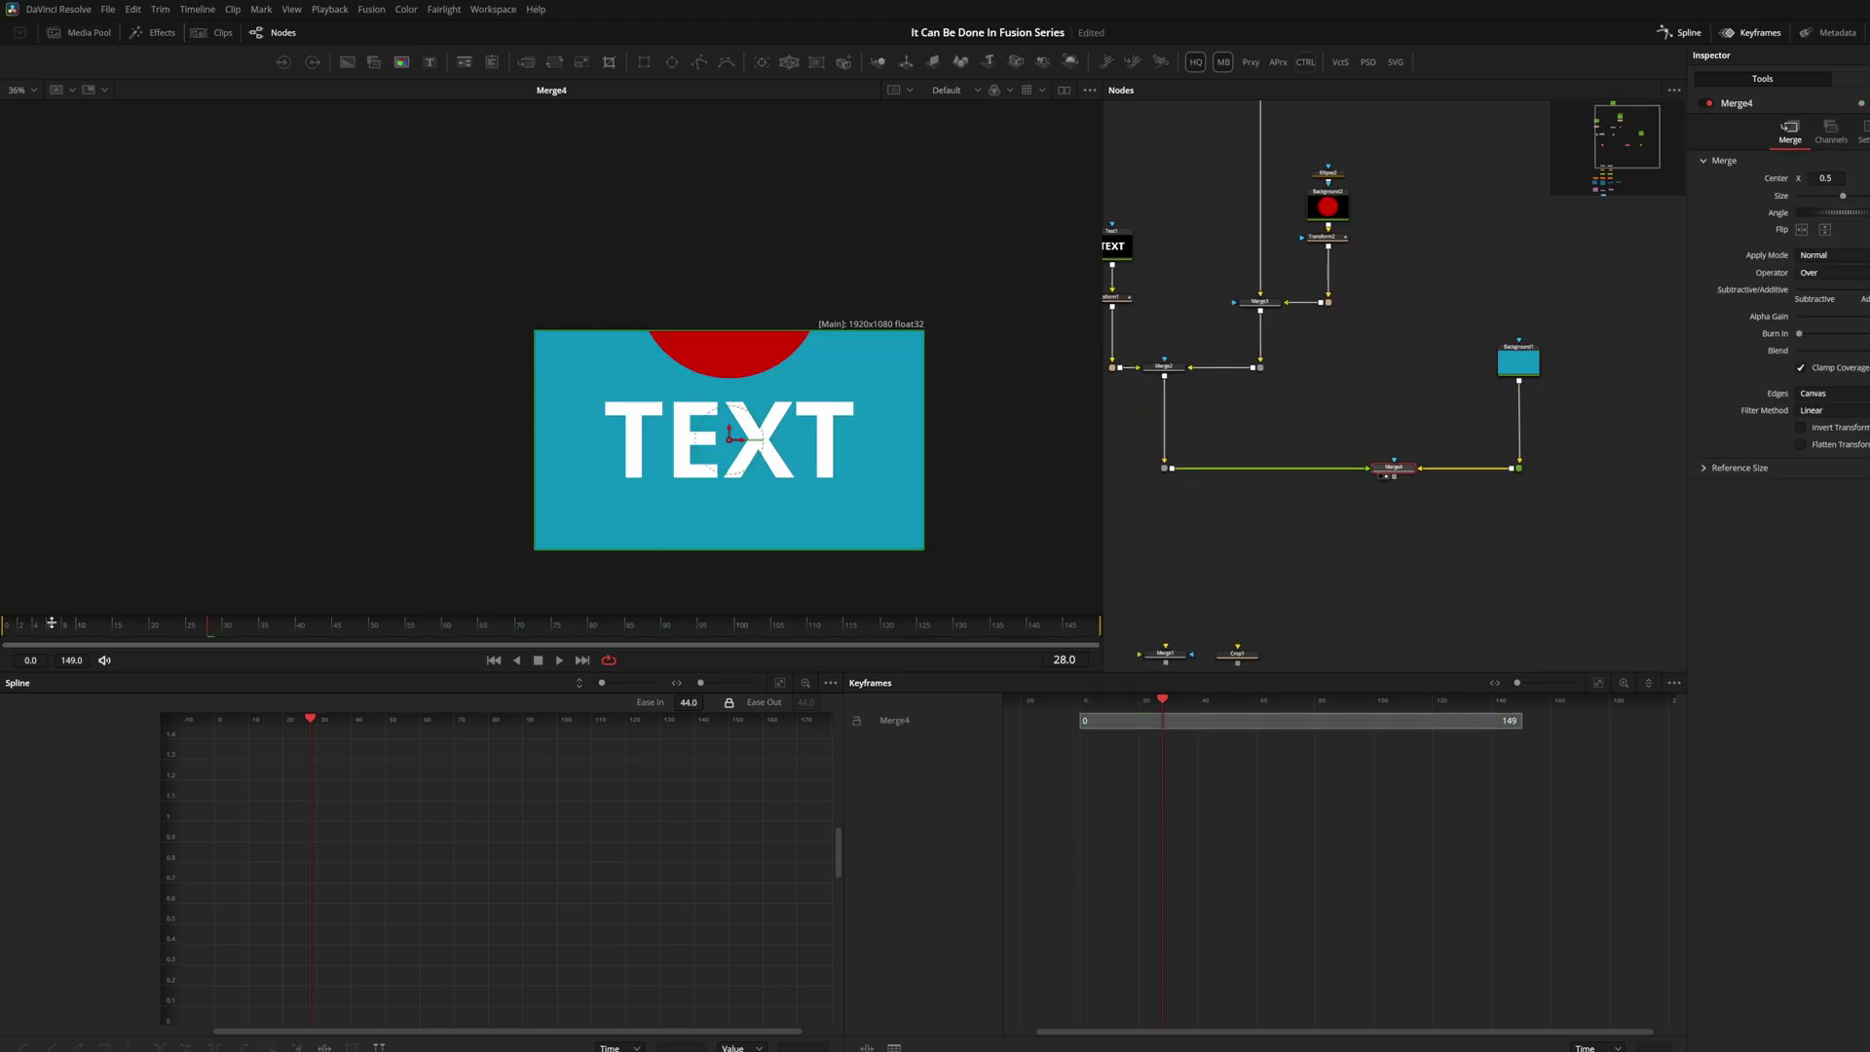
left_click_drag(52, 622, 837, 665)
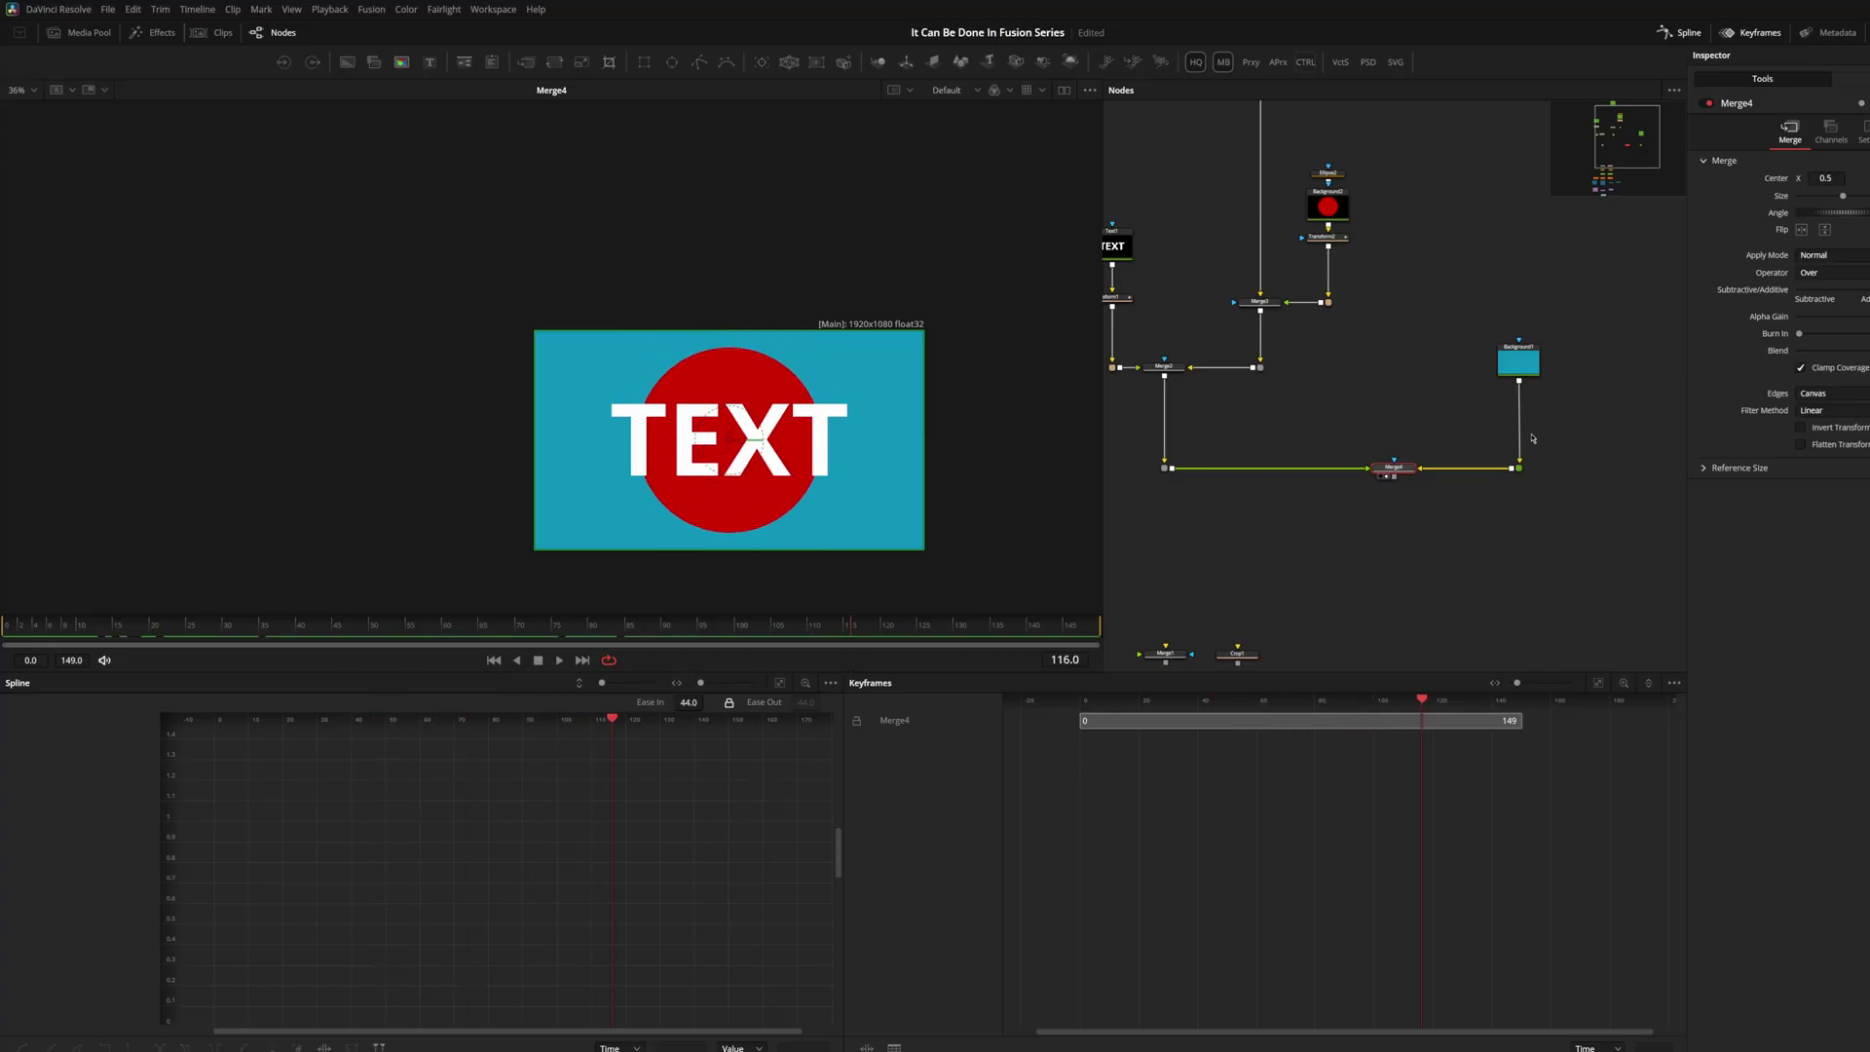
Move Background3 down closer to Merge3 in the node tree
left_click_drag(1218, 333, 1378, 424)
left_click_drag(1419, 172, 1422, 227)
left_click_drag(1480, 335, 1346, 315)
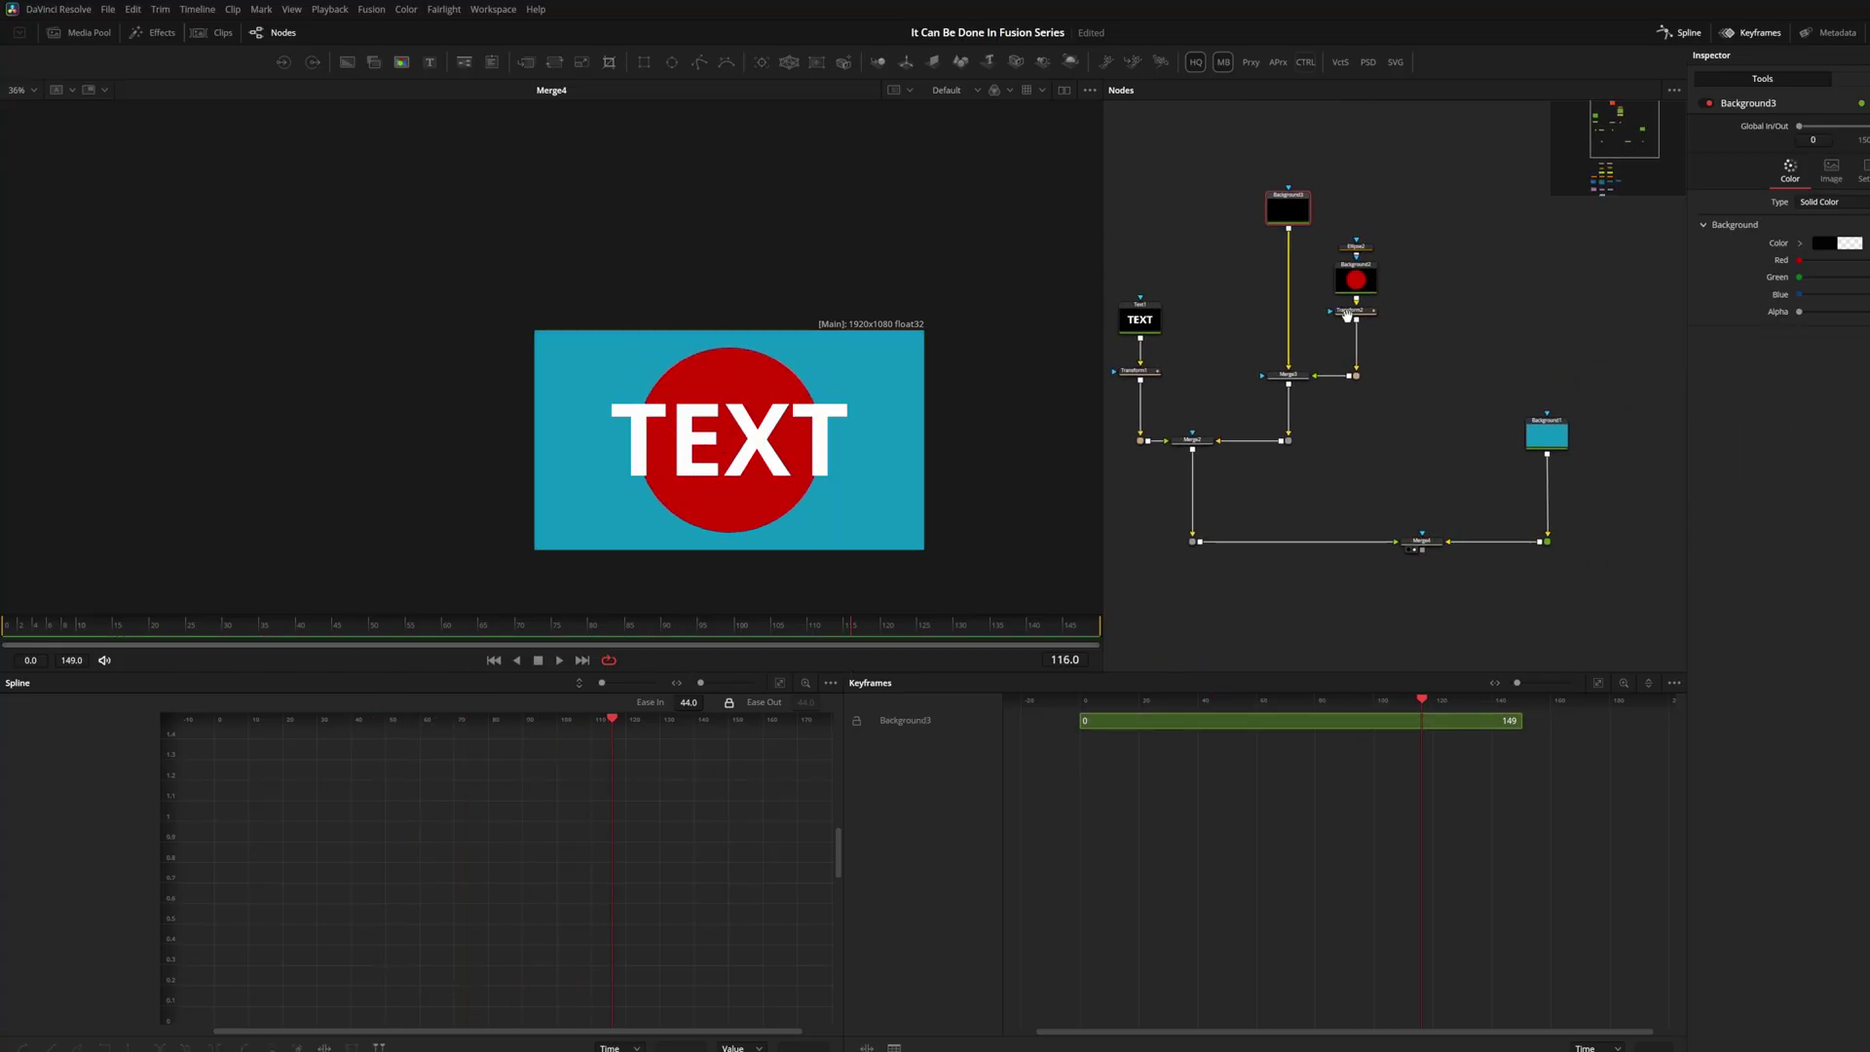
left_click_drag(1175, 352, 1195, 353)
left_click_drag(1502, 401, 1603, 588)
left_click_drag(1562, 505, 1548, 487)
Insert a Transform directly after Merge2, scale the combined text and circle down, lower them in the frame, and scrub to frame 20
scroll(1327, 438, "down", 2)
scroll(1280, 443, "up", 3)
left_click(1210, 421)
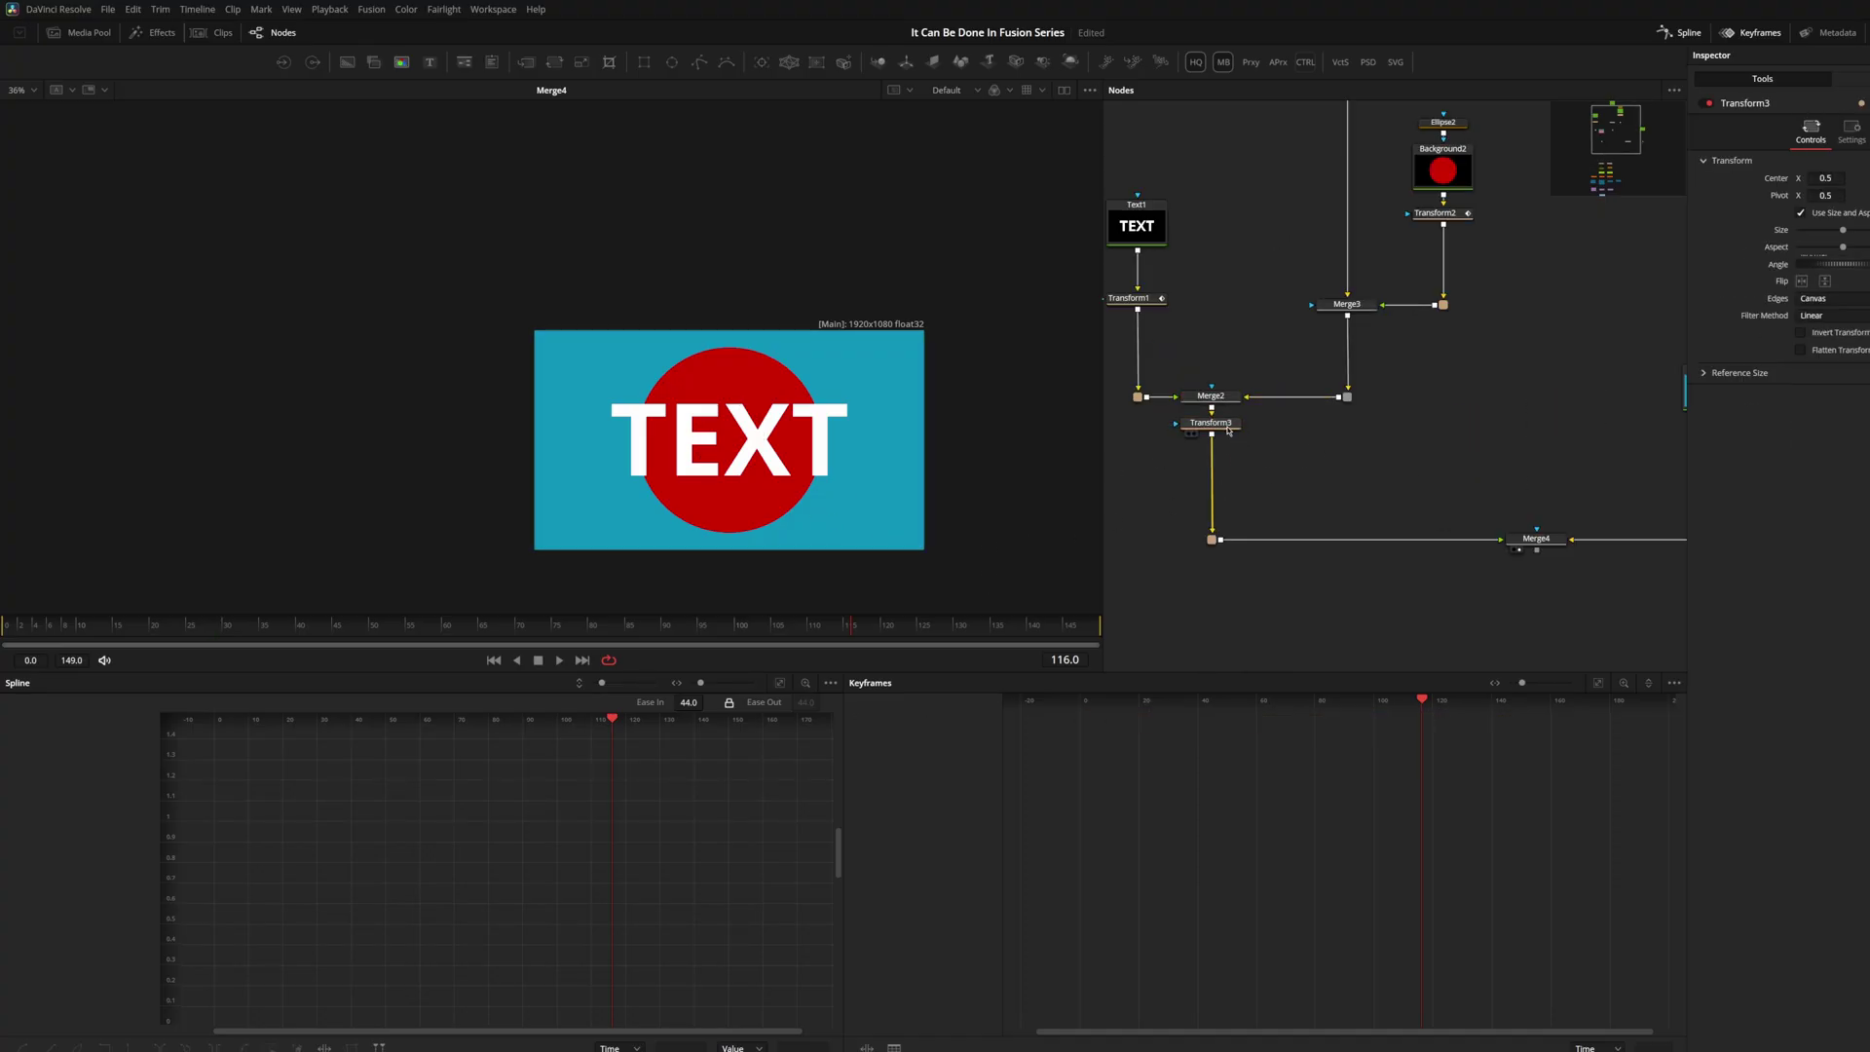
left_click_drag(1241, 424, 1241, 438)
left_click_drag(924, 516, 725, 502)
left_click_drag(35, 627, 156, 666)
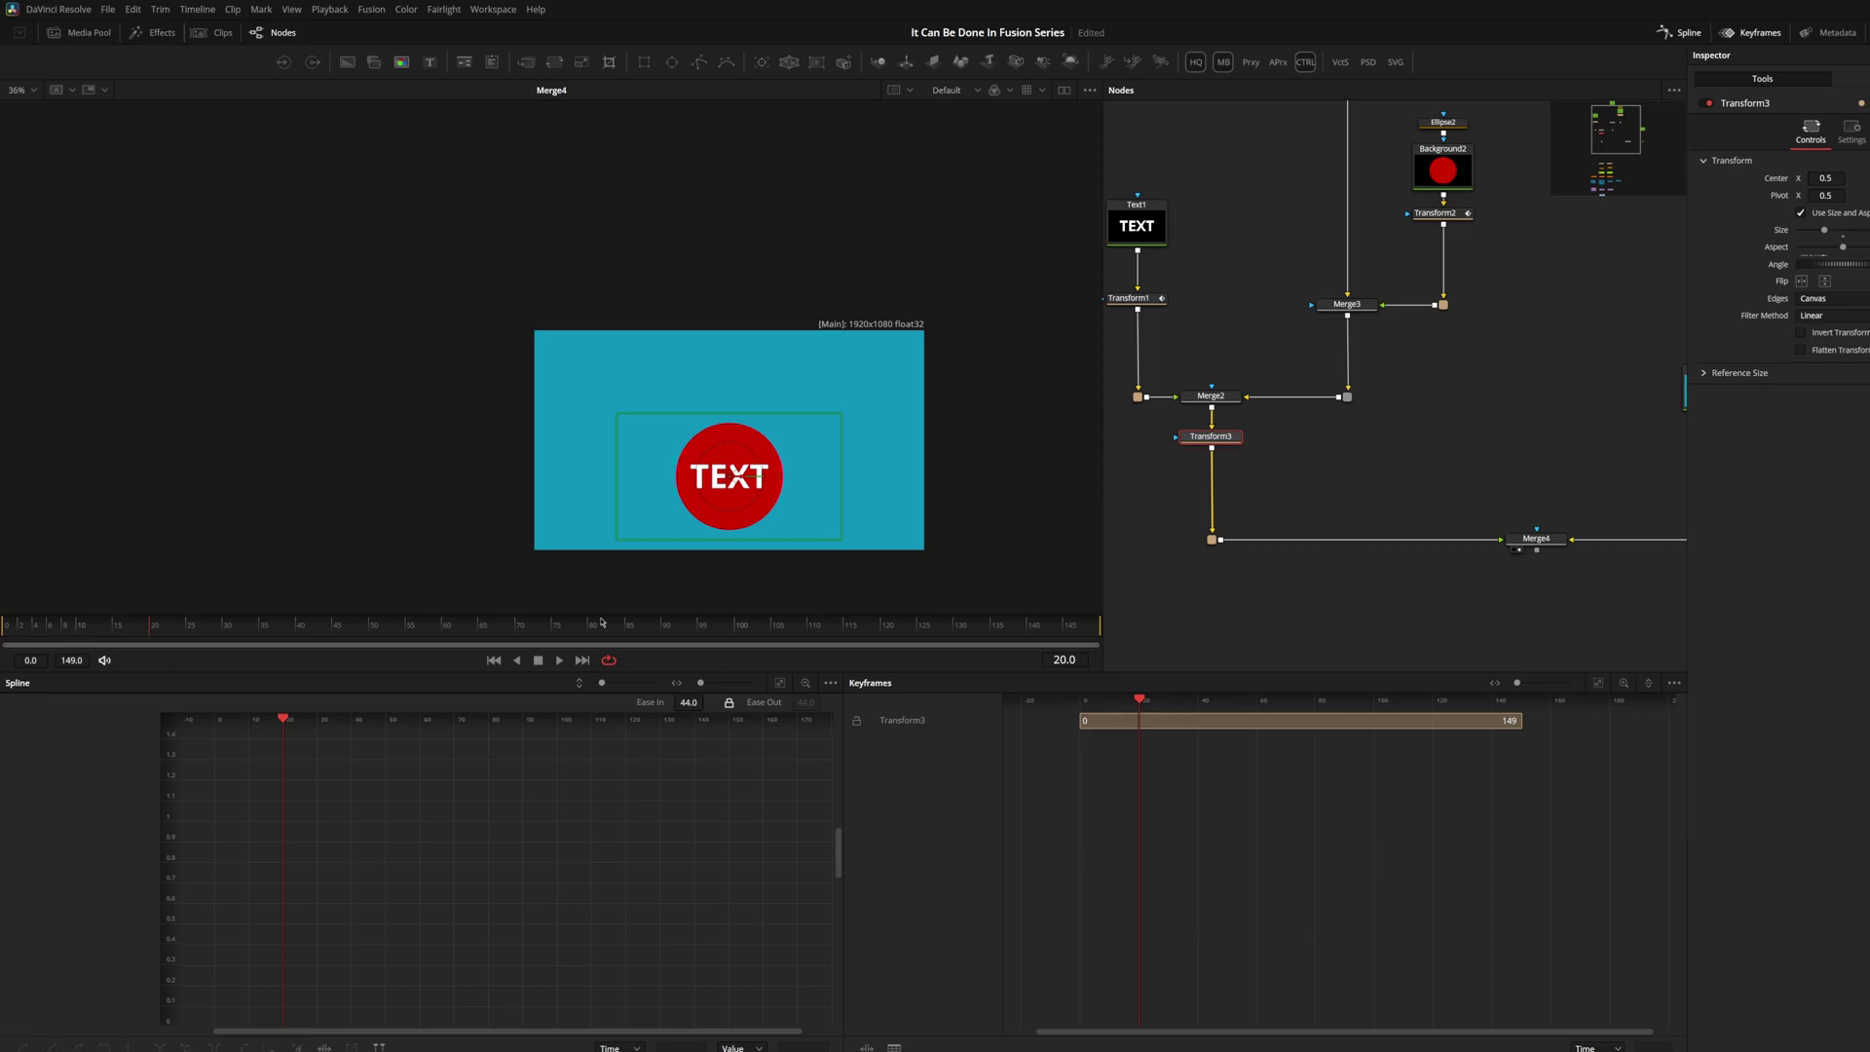
left_click_drag(1172, 412, 1202, 440)
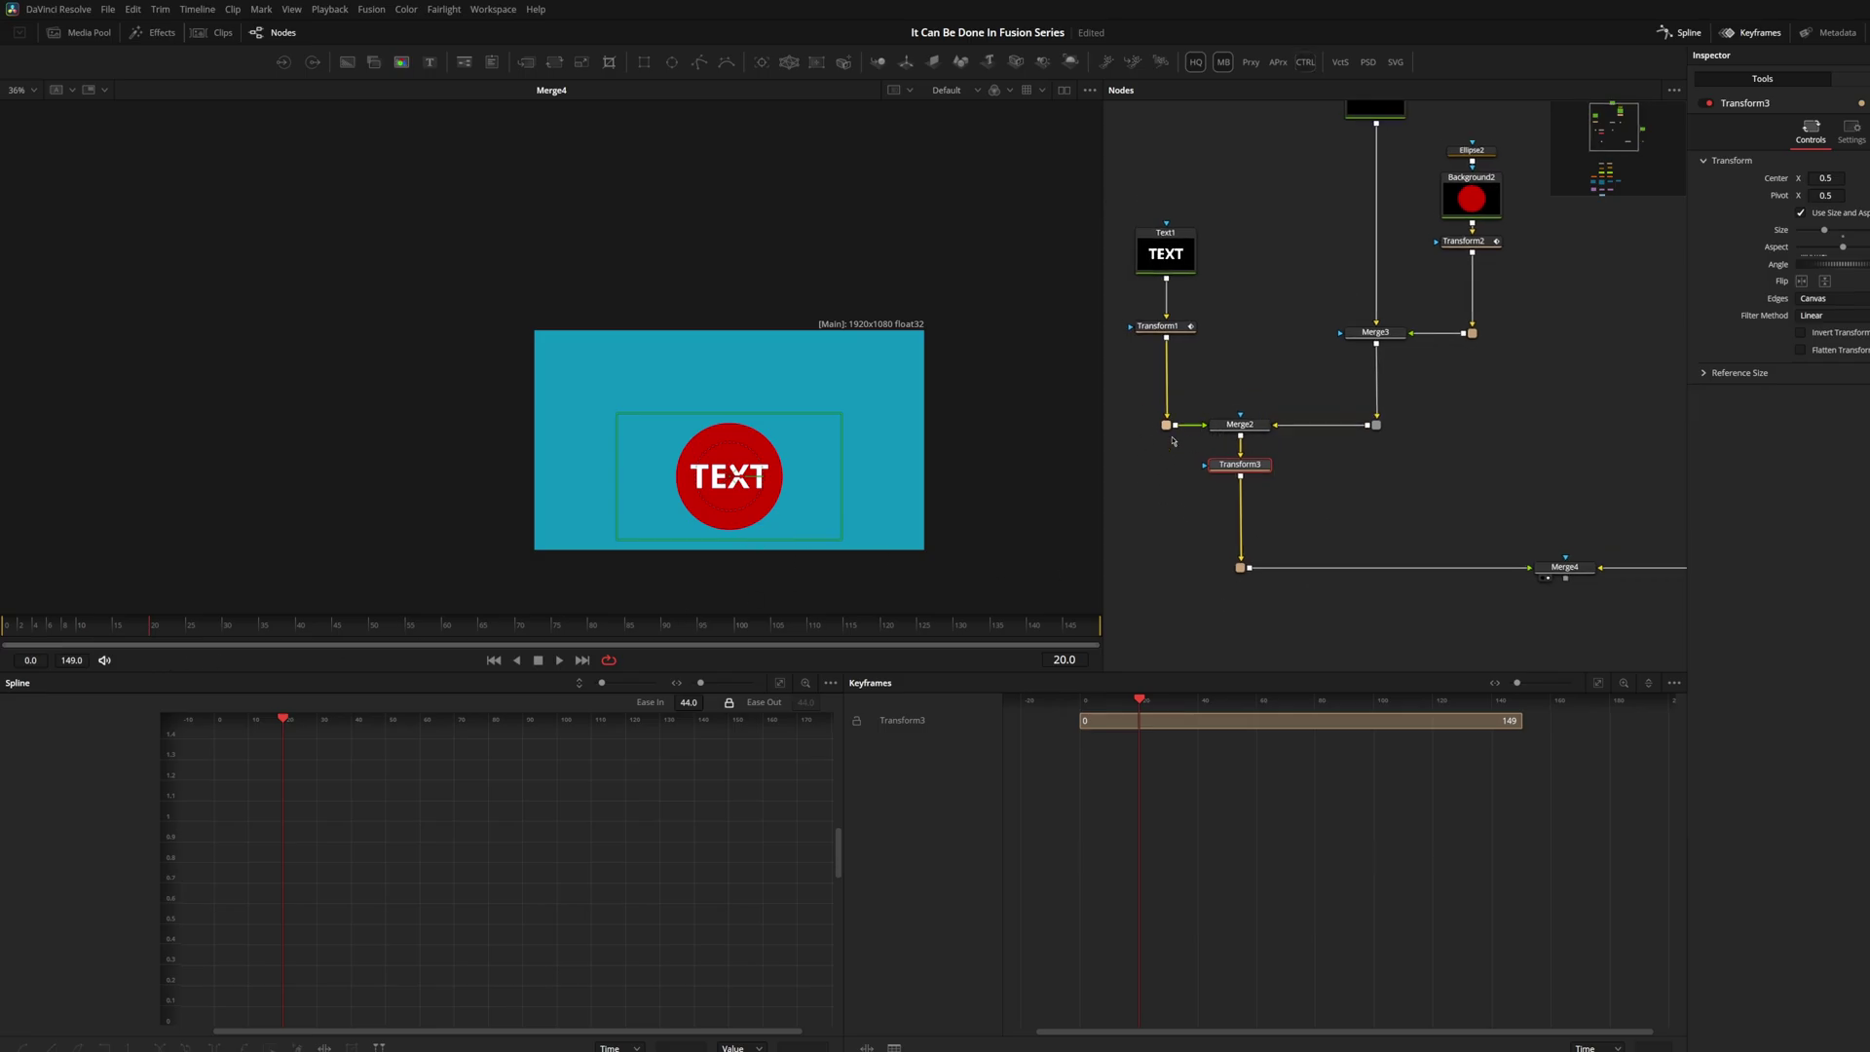
left_click(1166, 328)
key("shift+t")
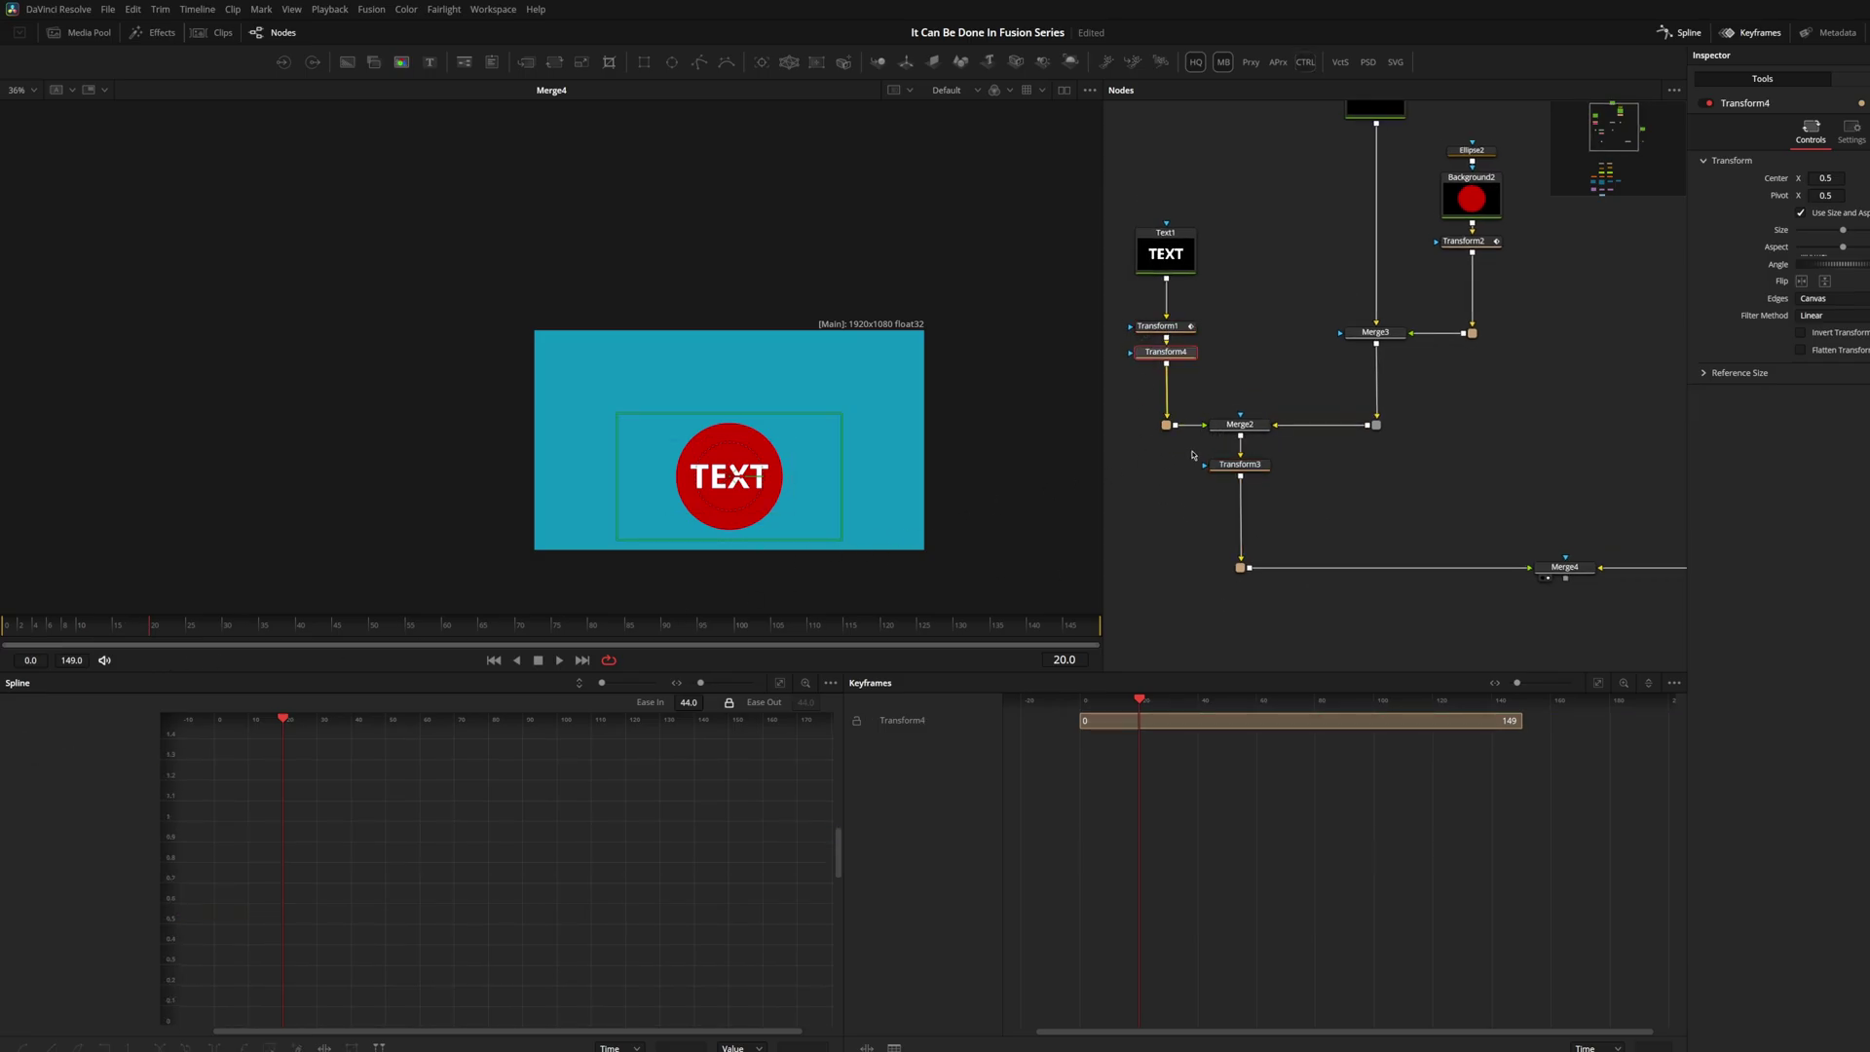
key("Delete")
Lower the text relative to the circle using Merge2's center, and compare Merge2's controls with those of Transform1
left_click(1241, 425)
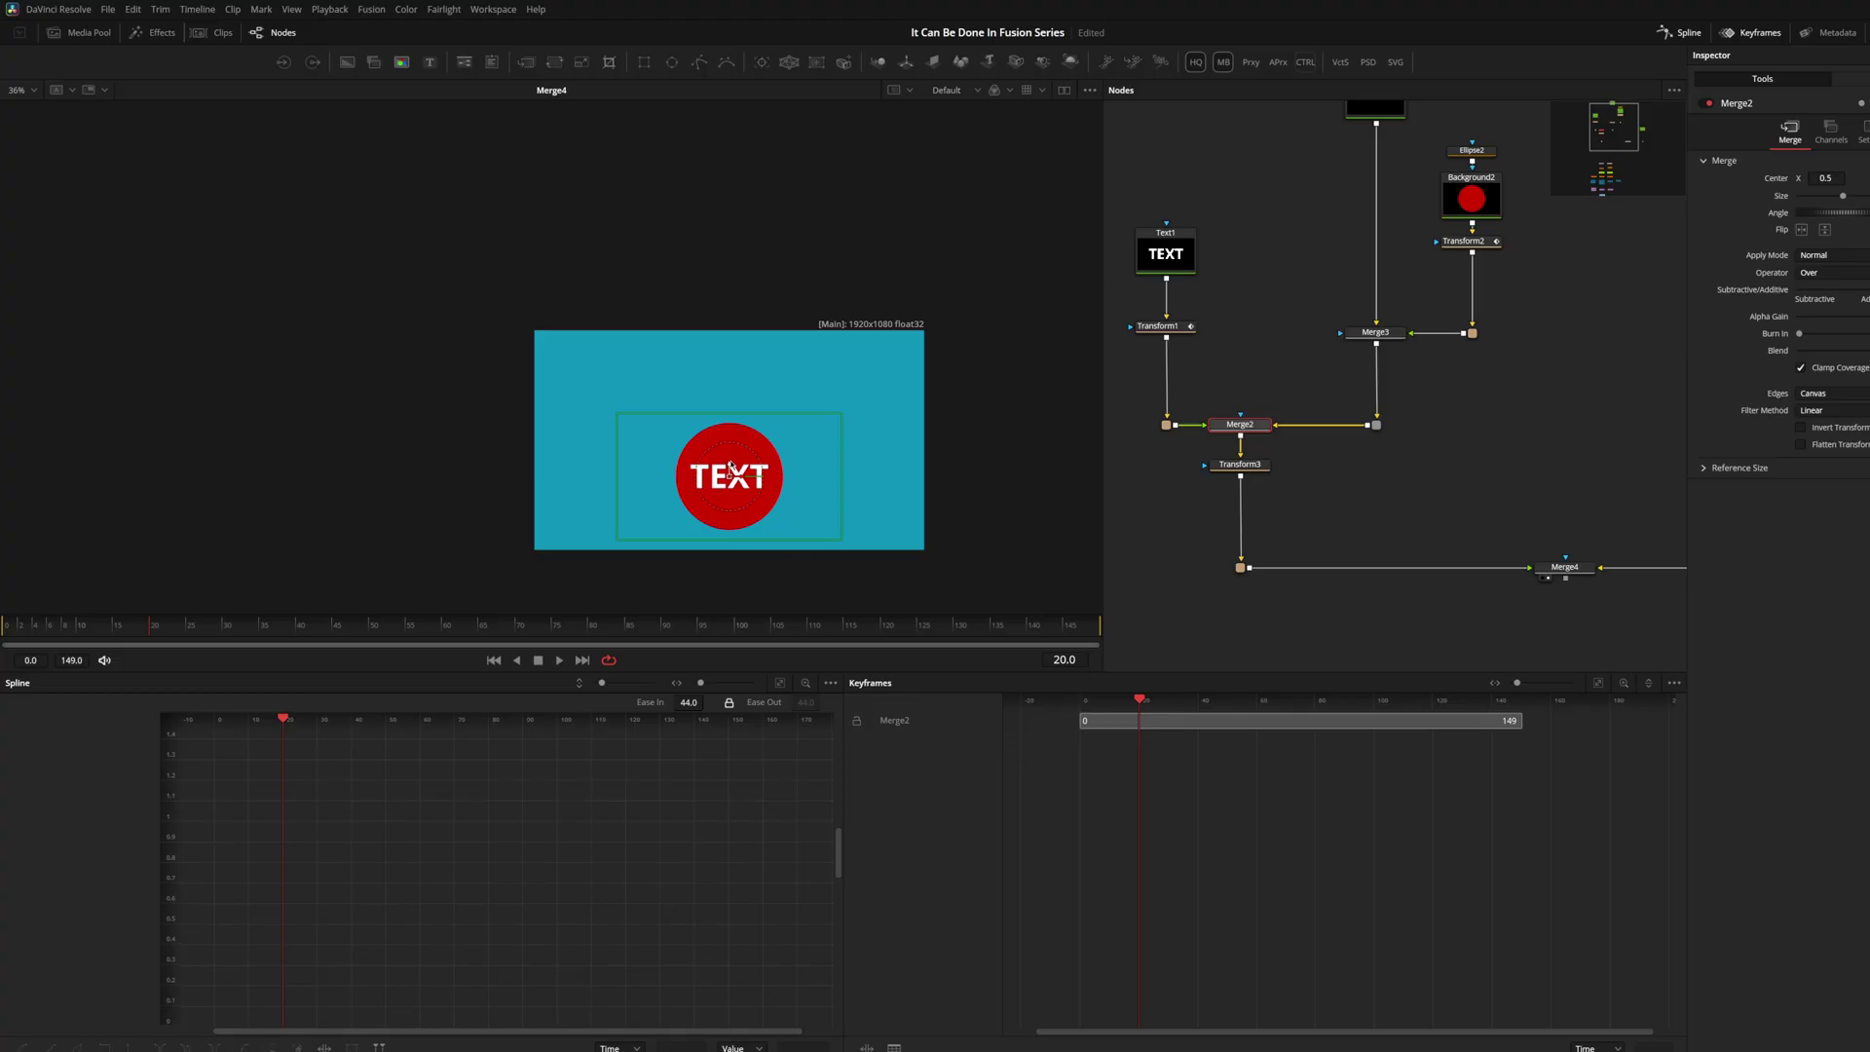
left_click_drag(730, 467, 744, 509)
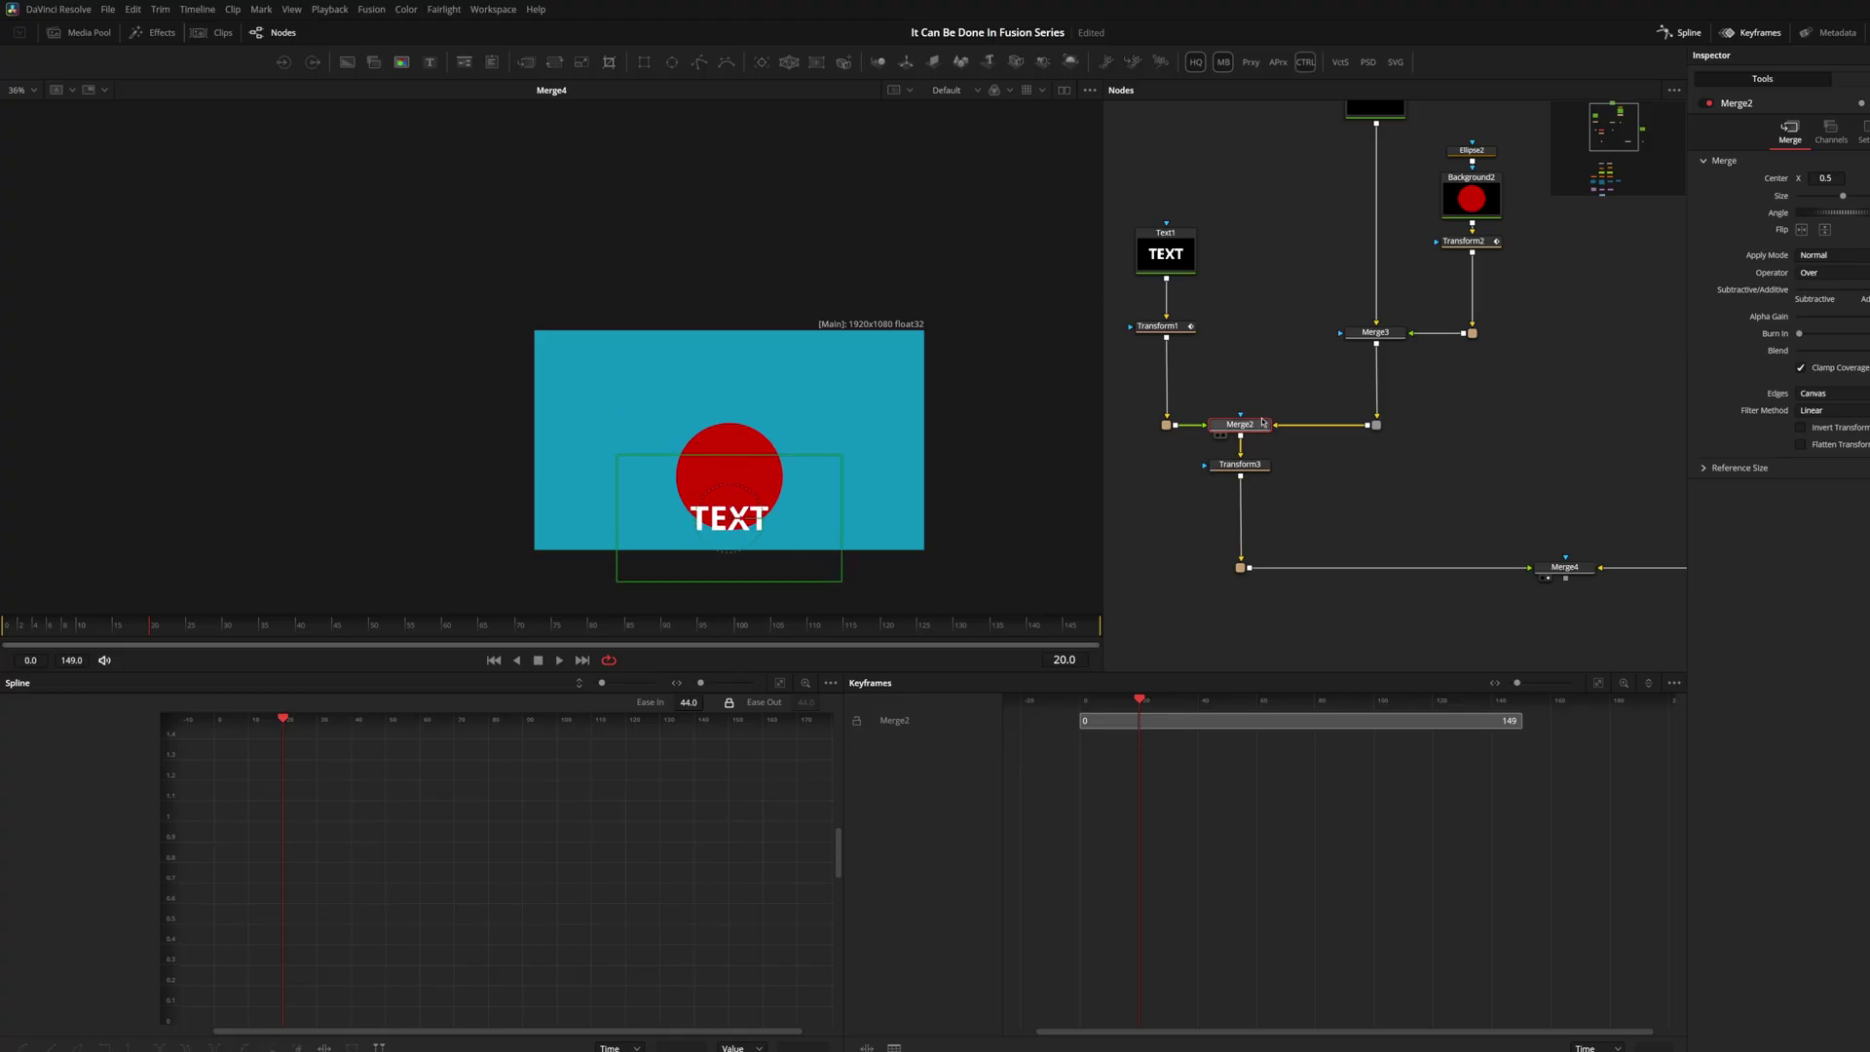
left_click(1189, 331)
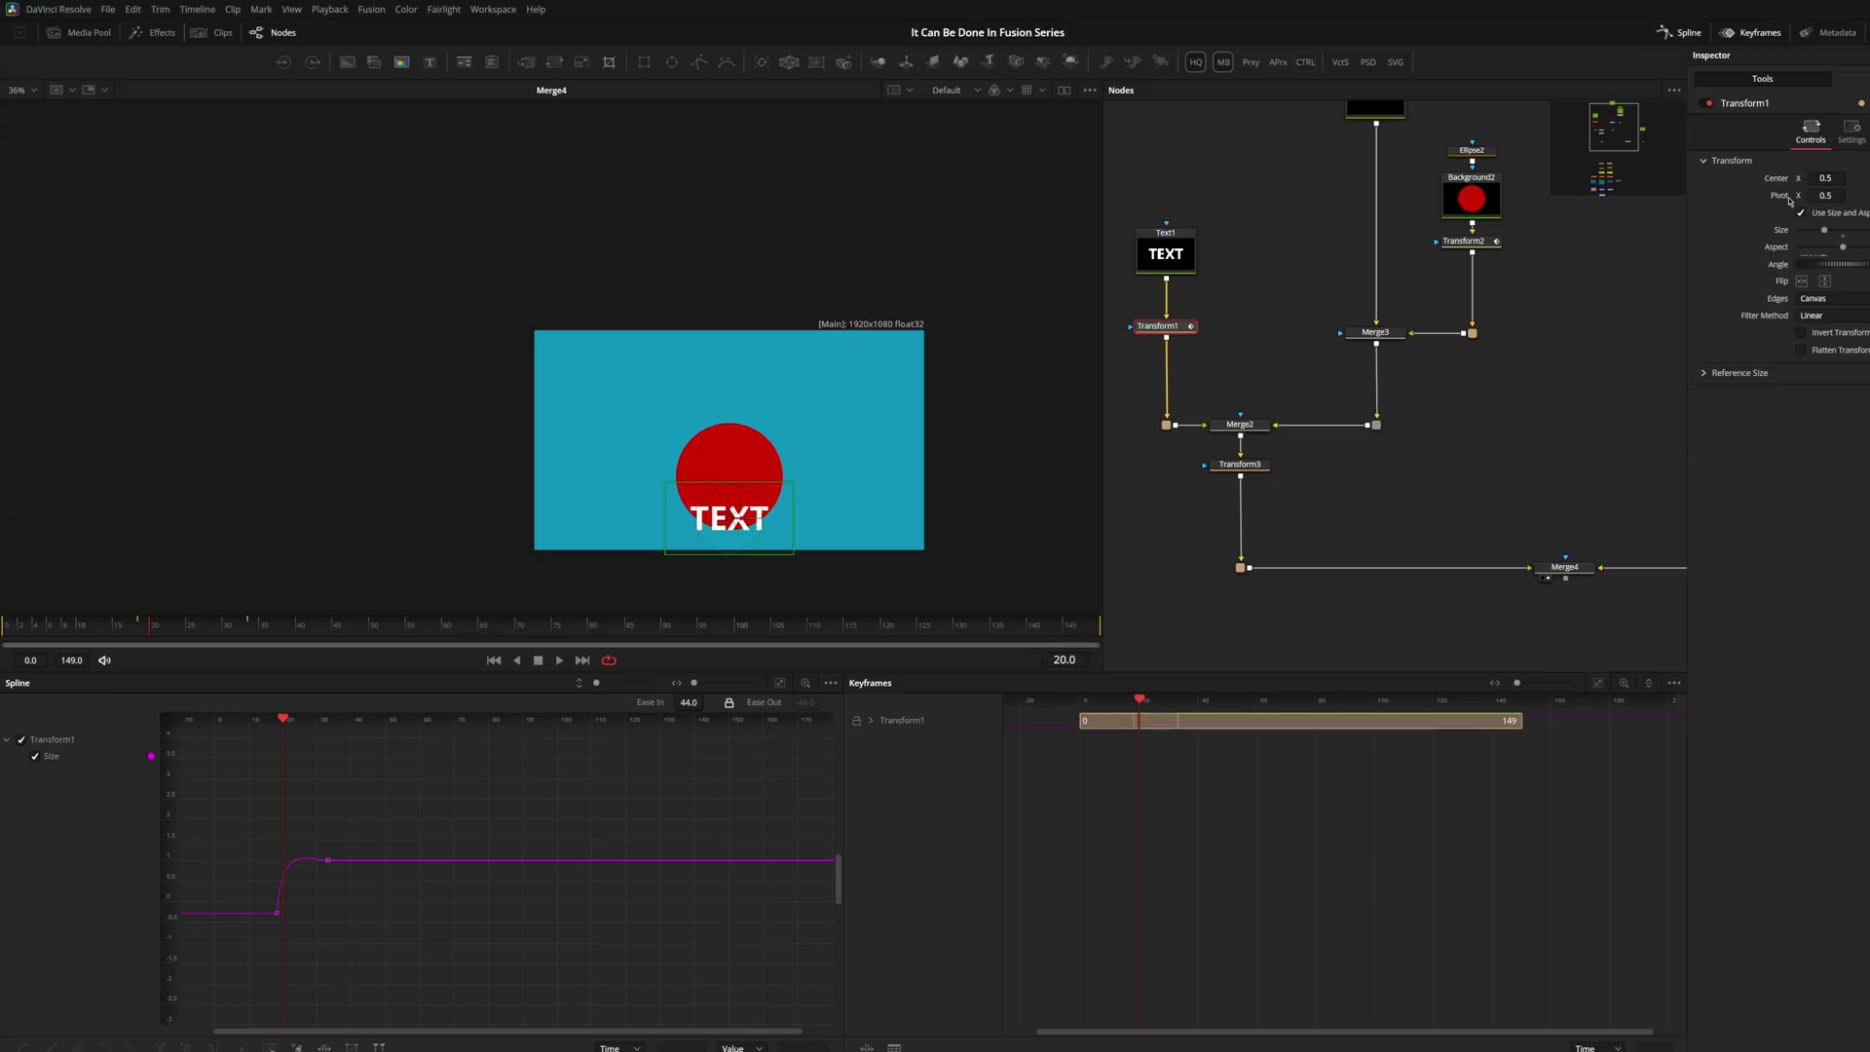
left_click(1240, 425)
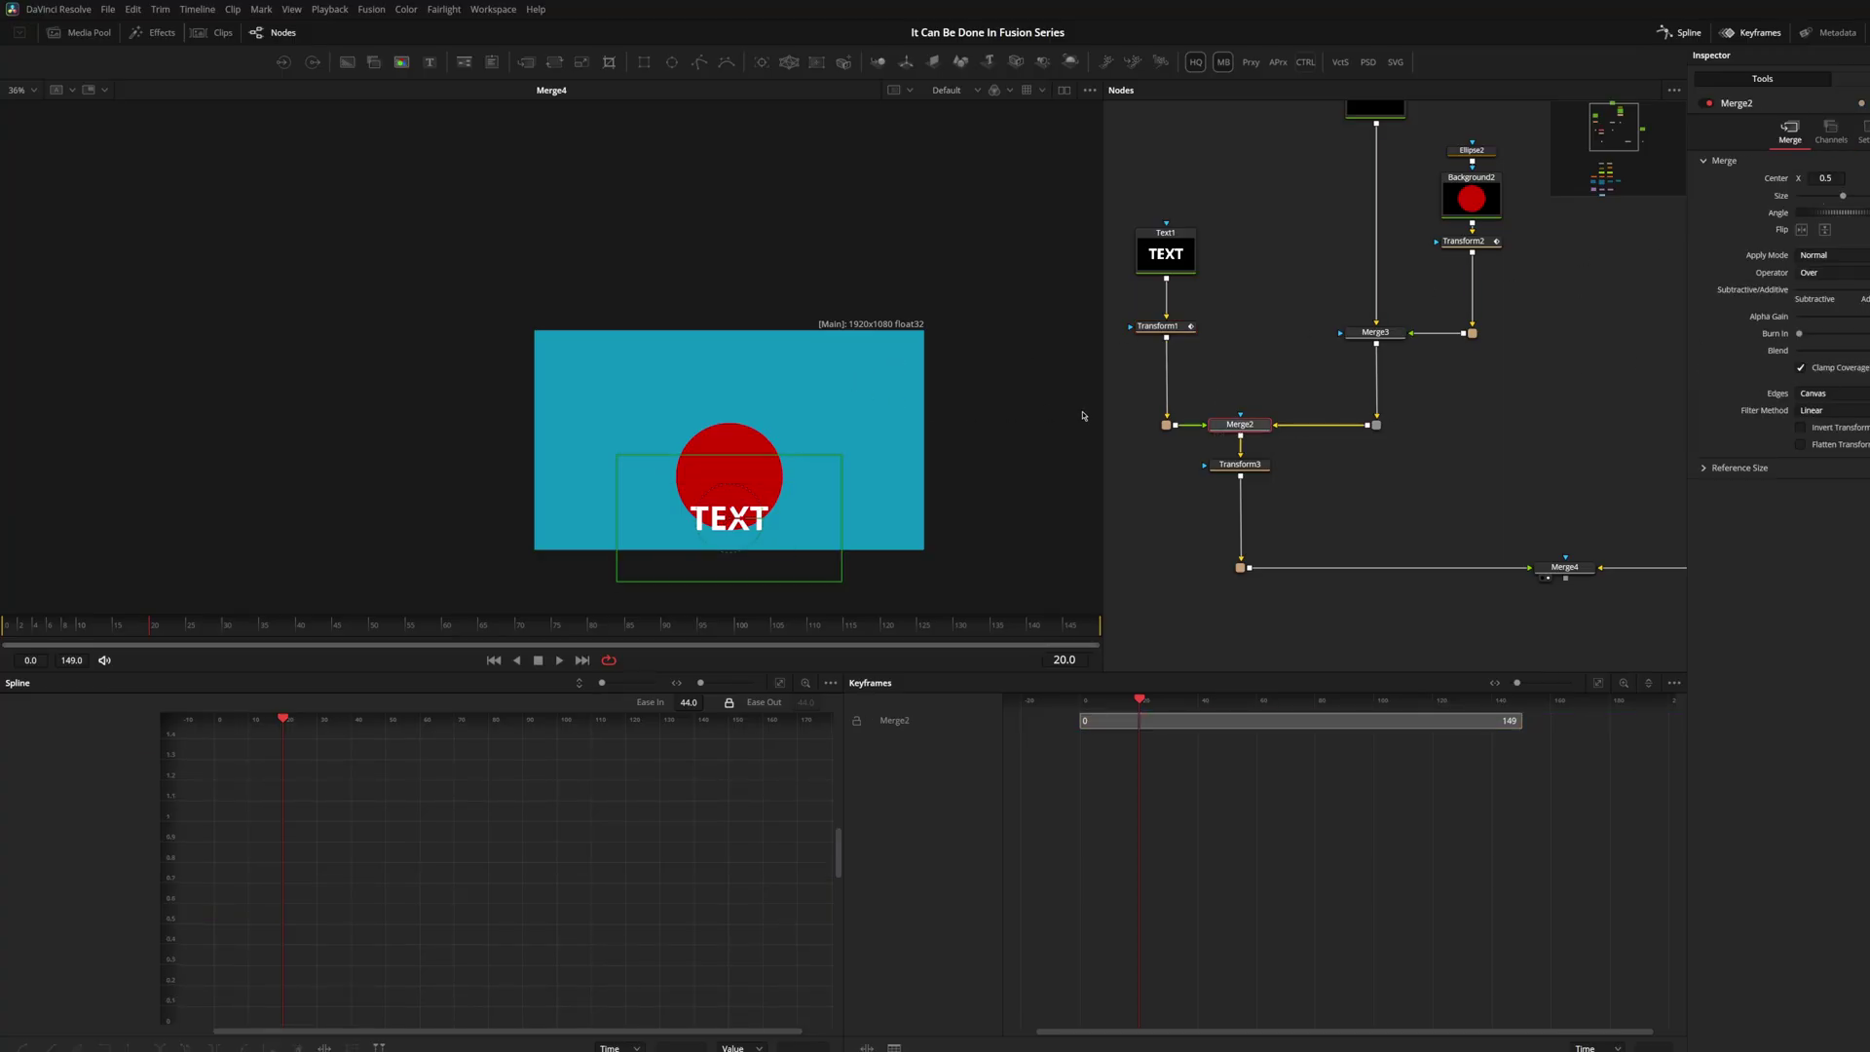
Try toggling the horizontal flip on Merge2
left_click(1800, 230)
left_click(1800, 230)
left_click(1801, 230)
left_click(1800, 230)
Raise the text slightly through Merge2 at frame 50, and scrub back to frame 21 to check the animation
left_click_drag(56, 632, 371, 637)
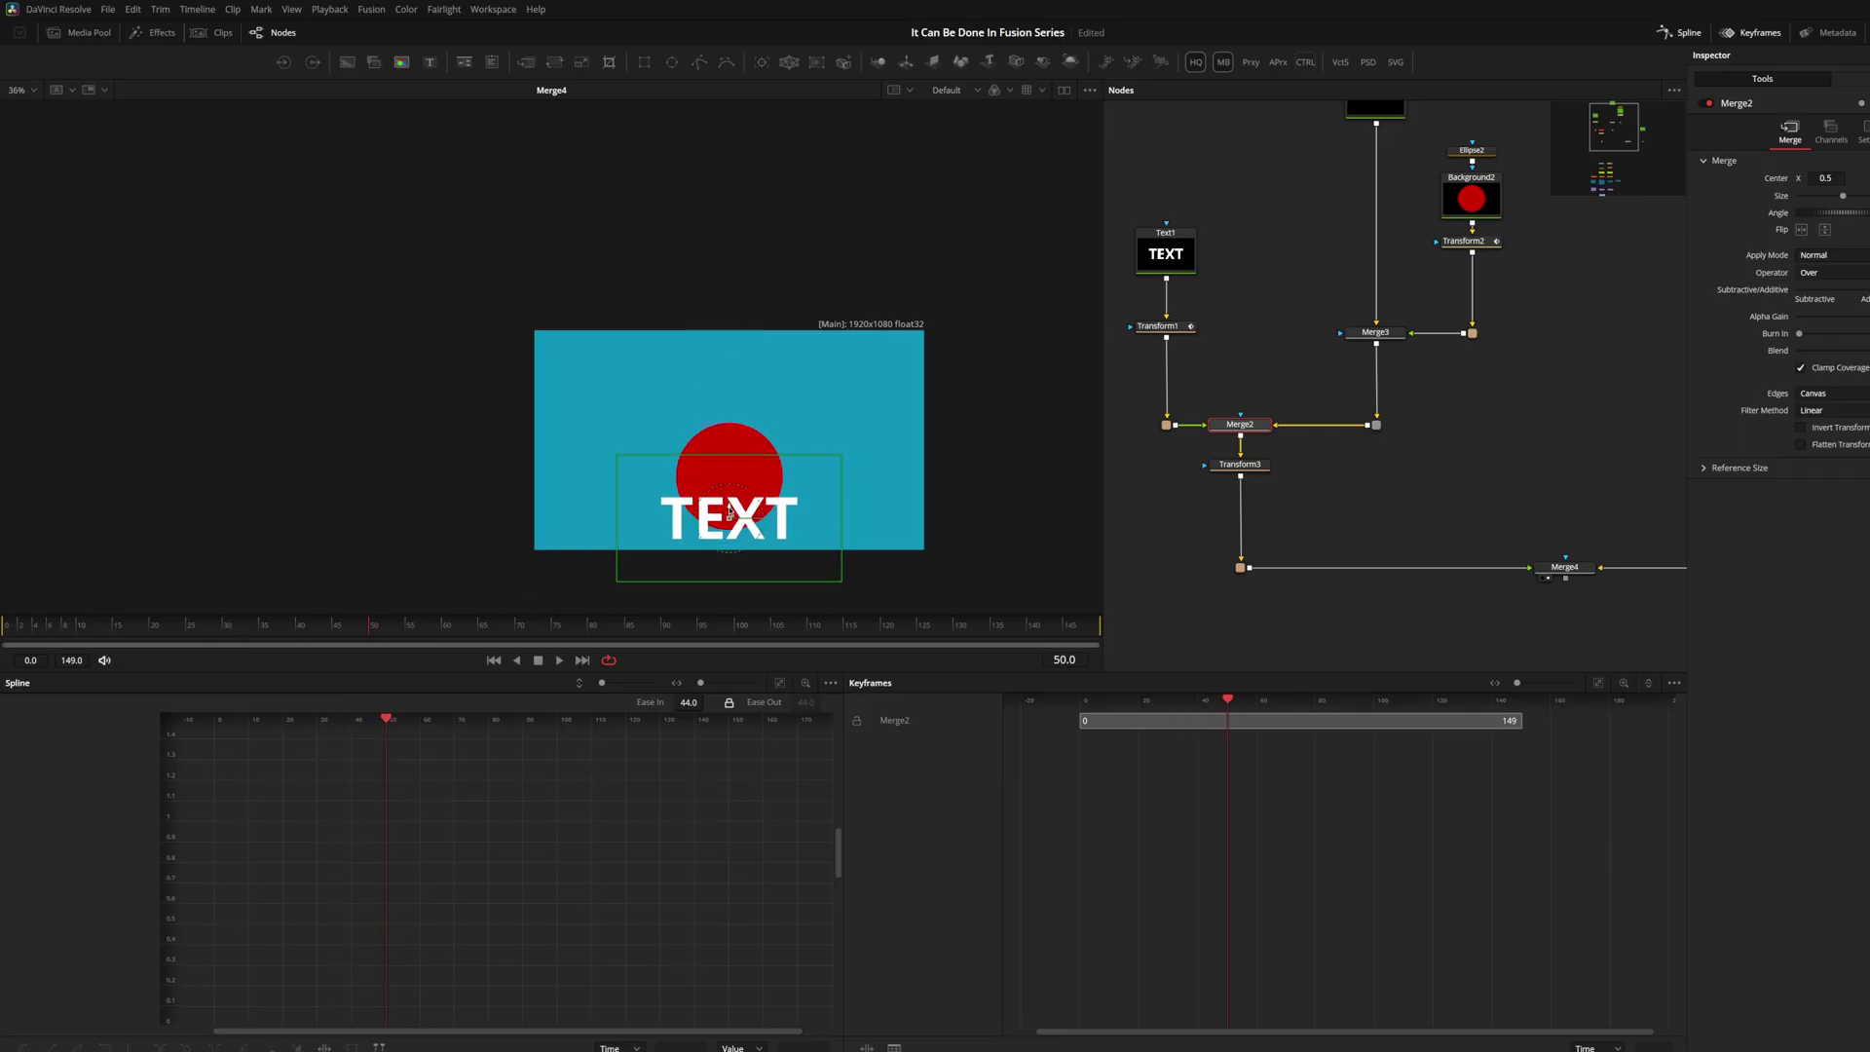
left_click_drag(730, 511, 731, 503)
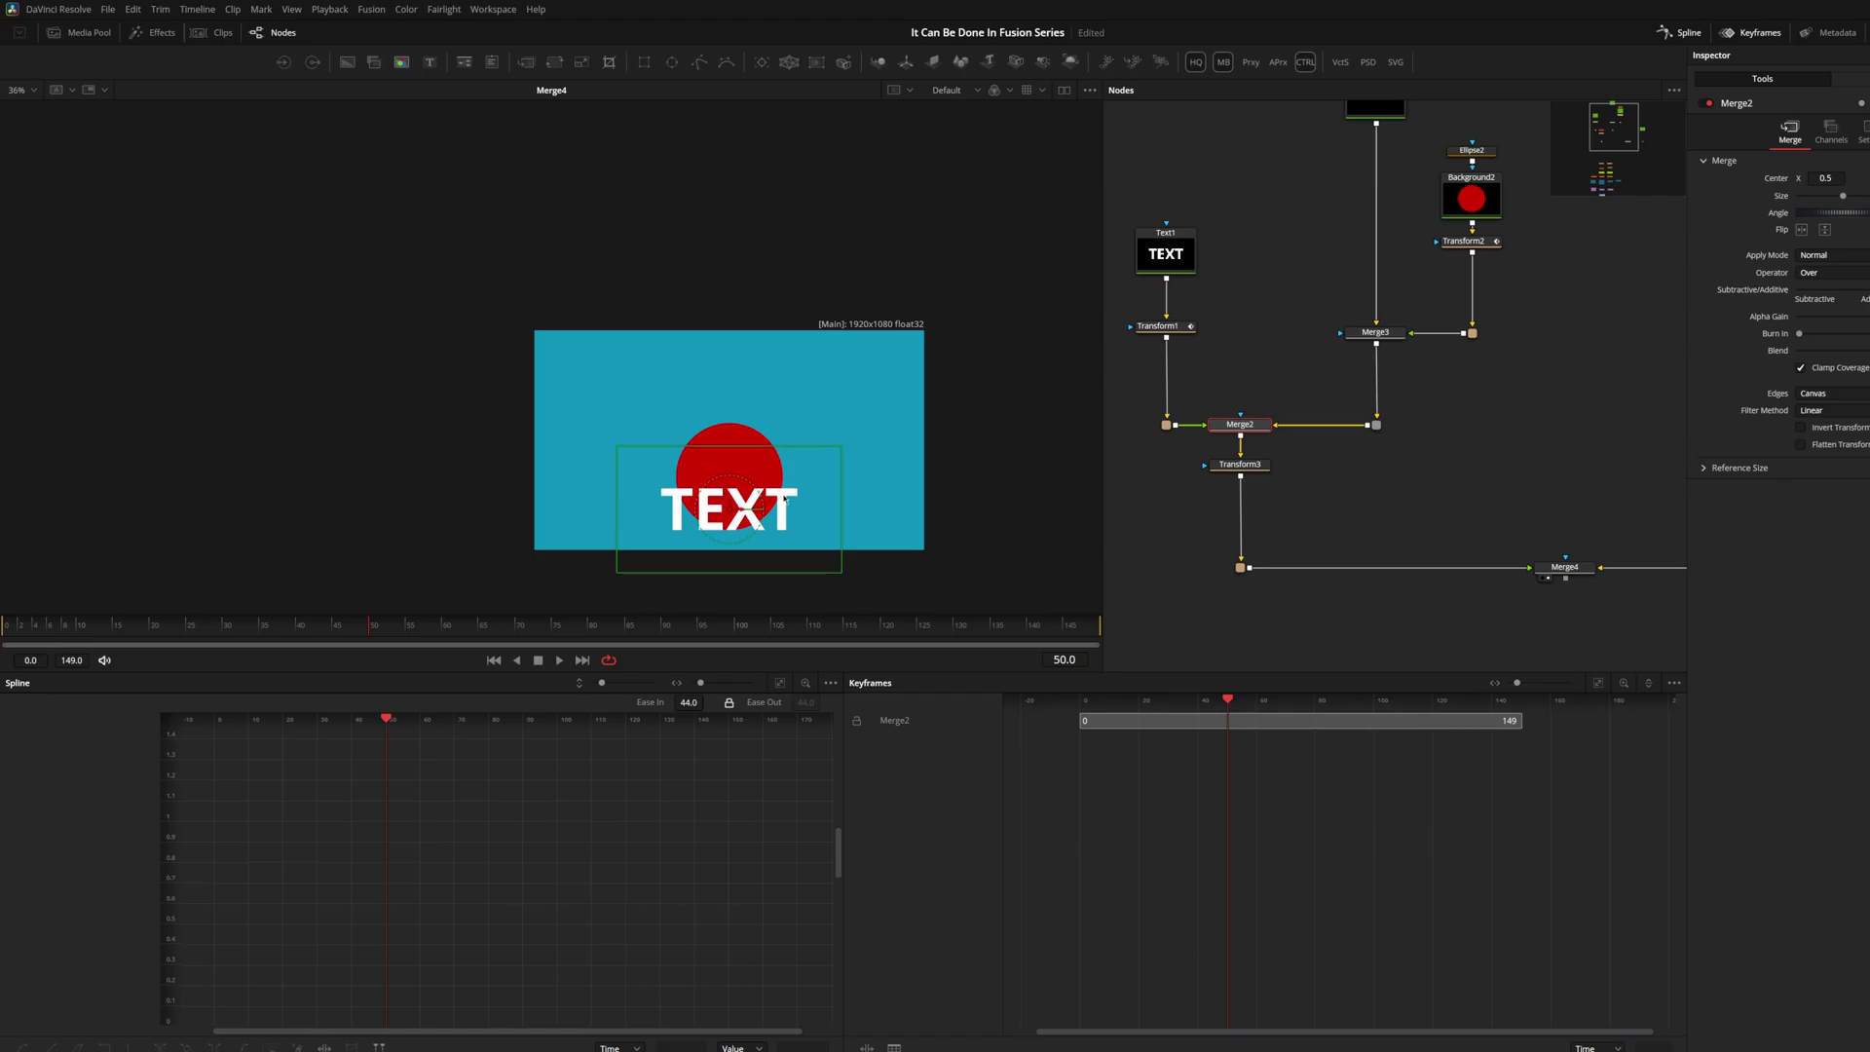
left_click_drag(47, 629, 151, 658)
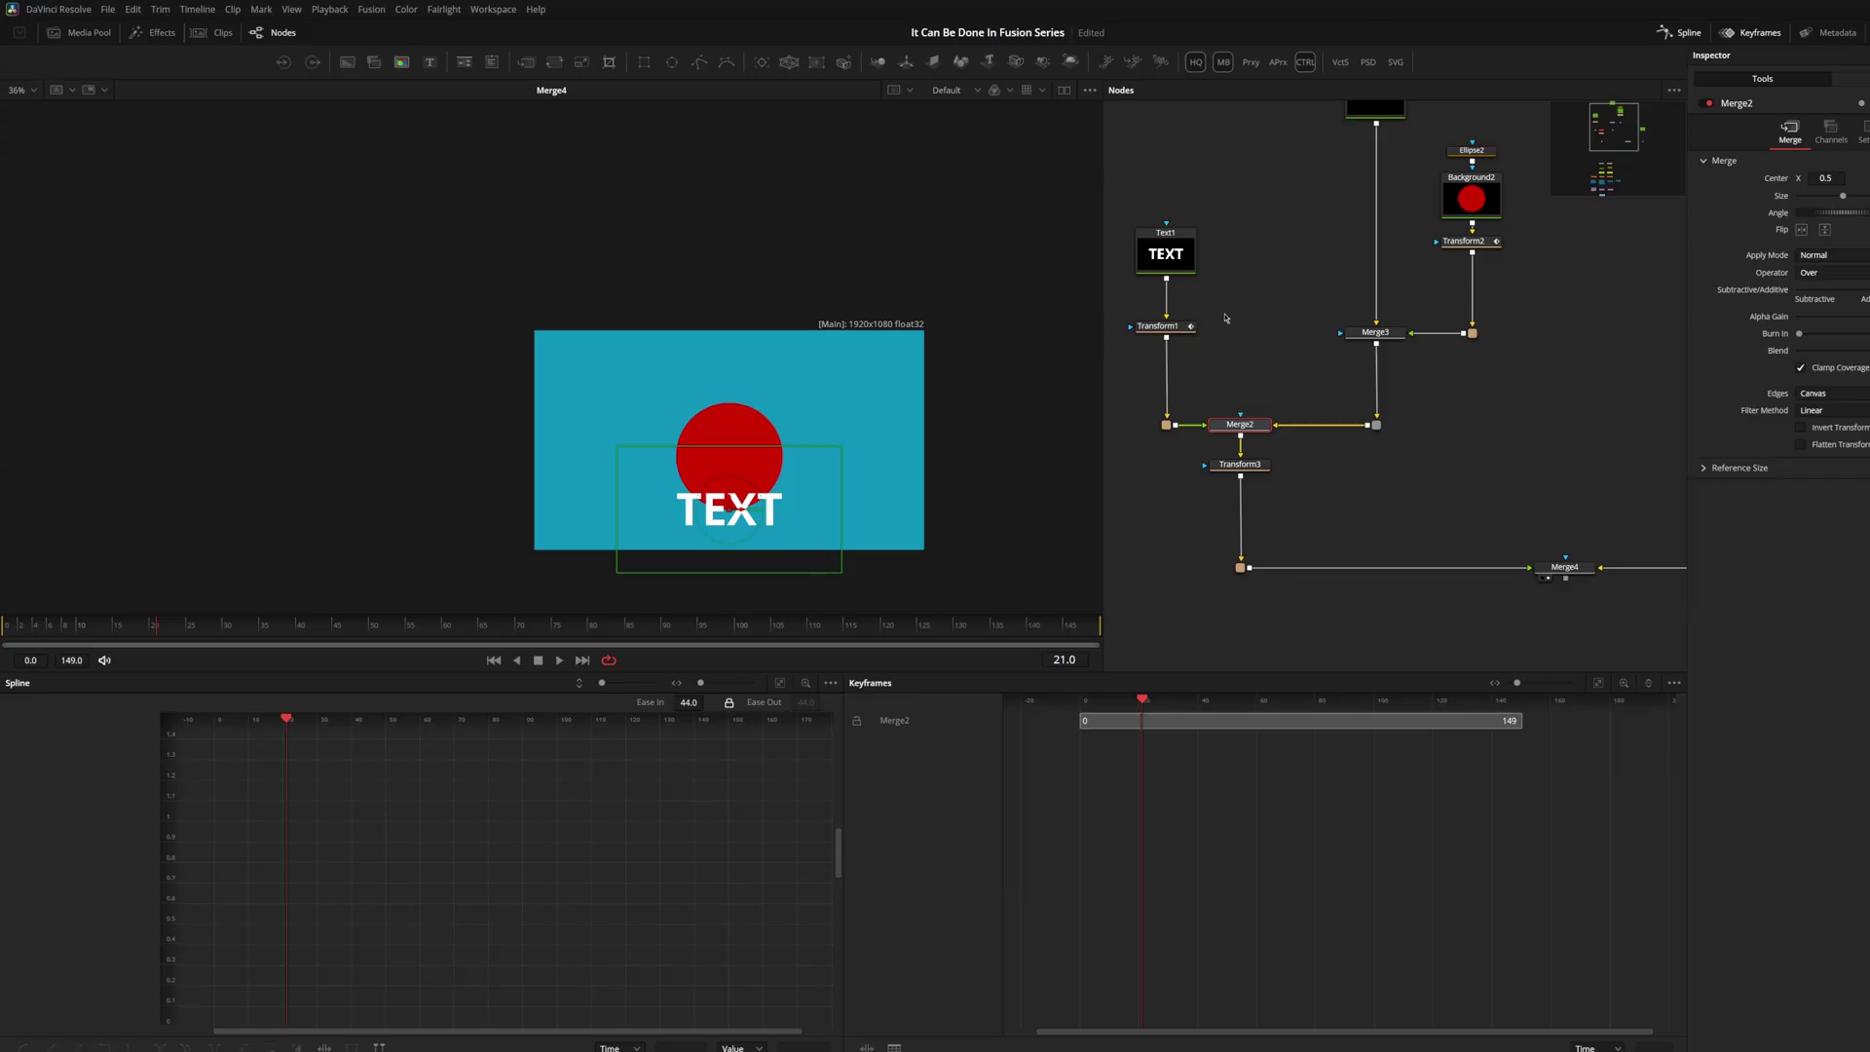
Display Transform1 on its own in the viewer and scrub through the text's size animation
left_click(1158, 326)
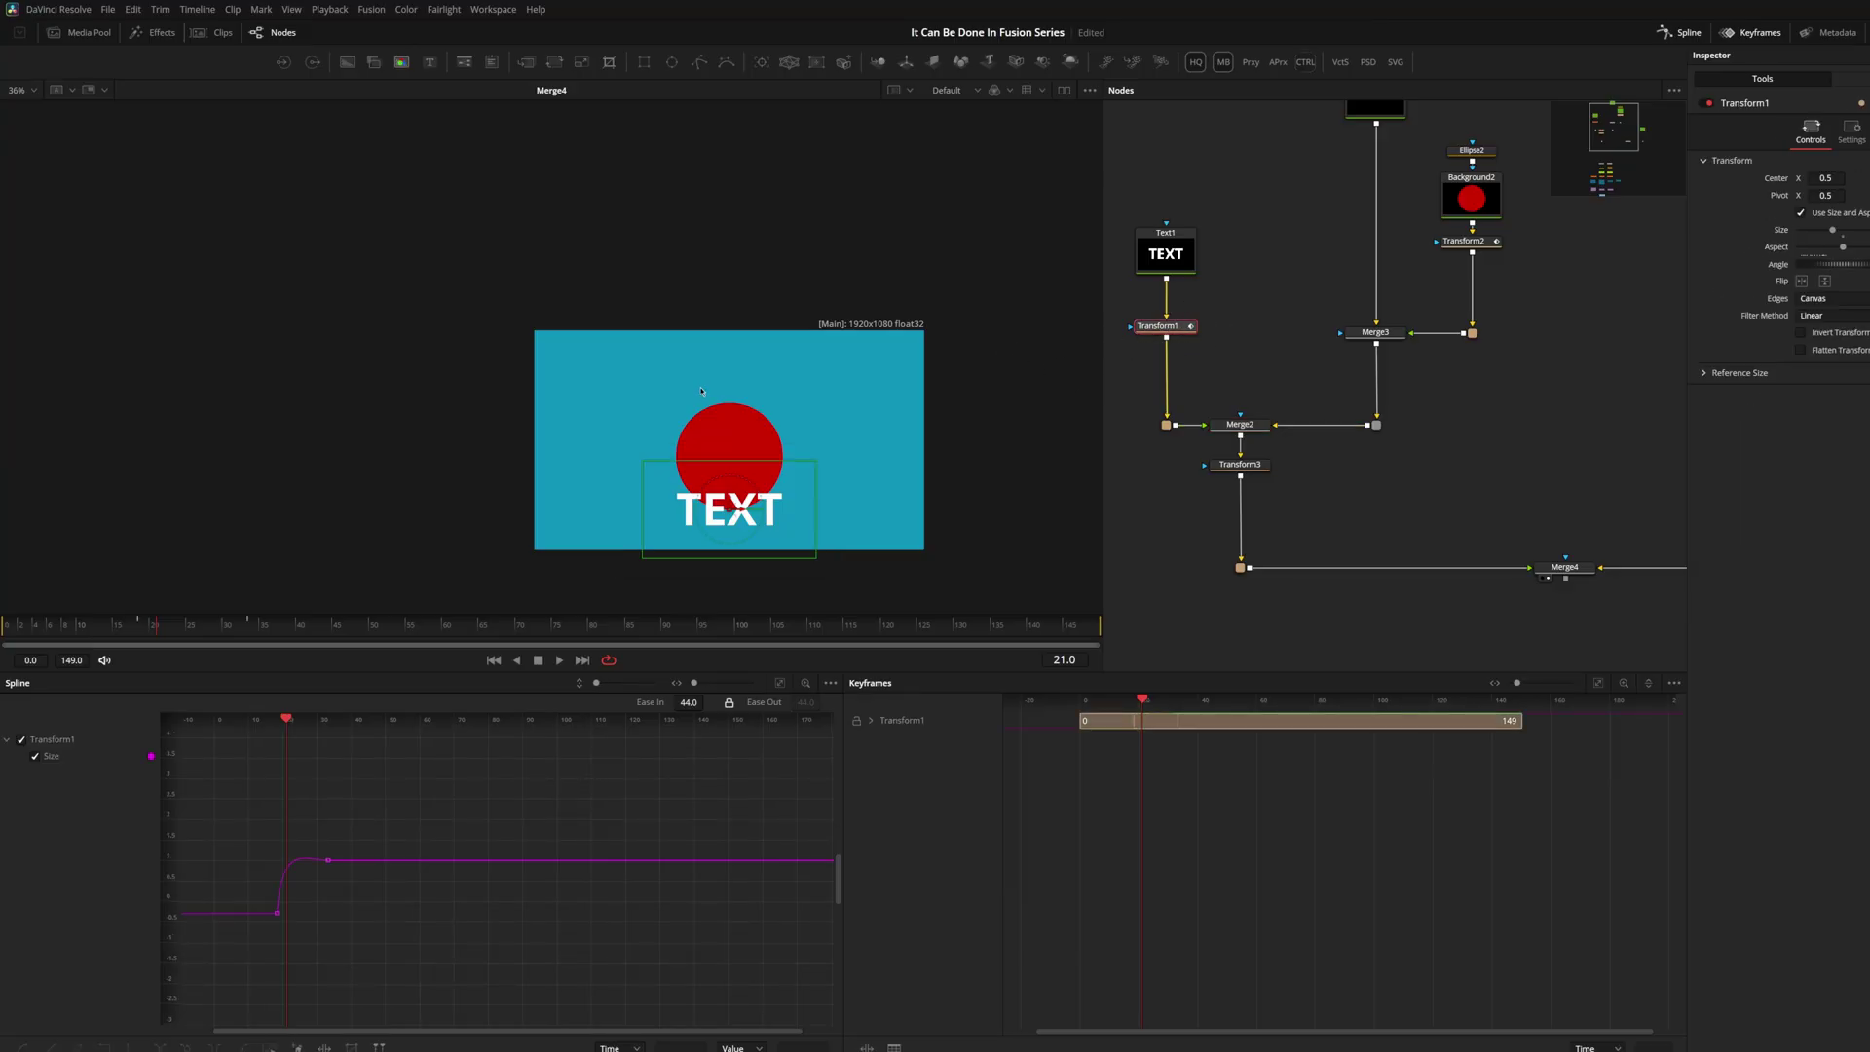
key("1")
scroll(766, 478, "up", 2)
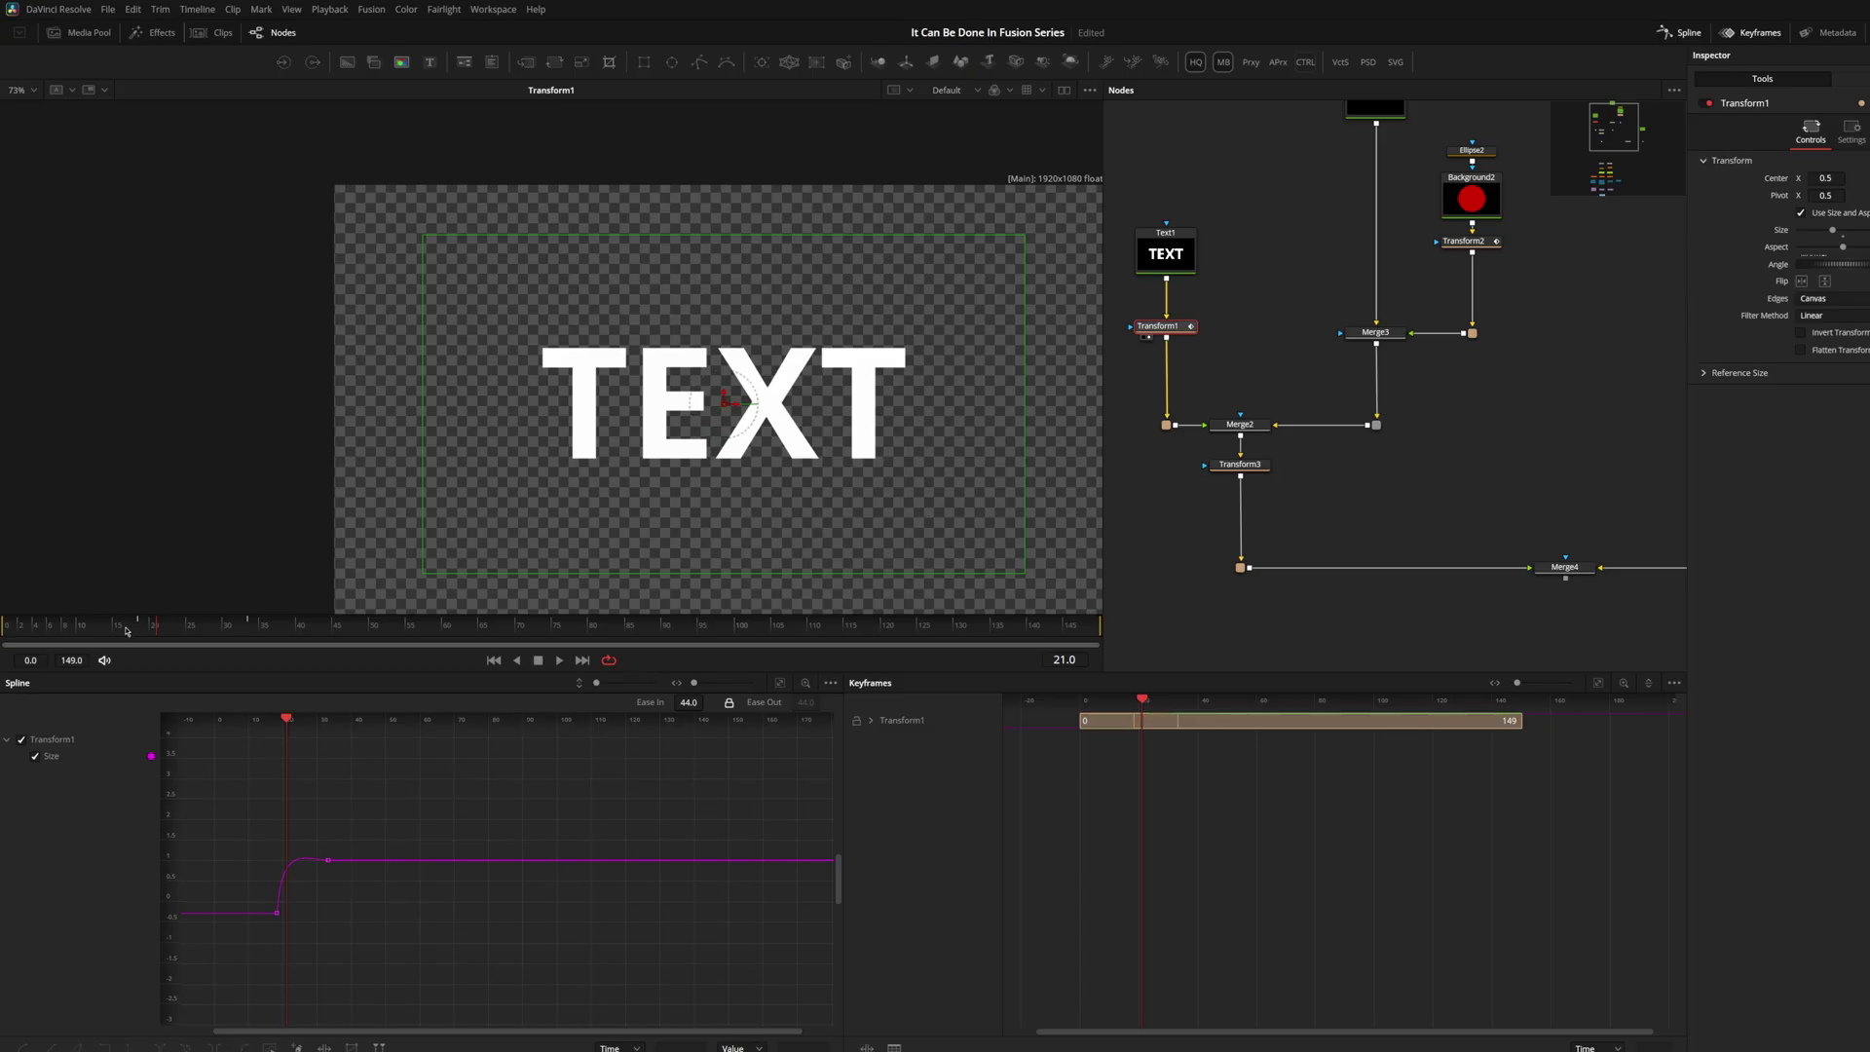
left_click_drag(126, 631, 262, 634)
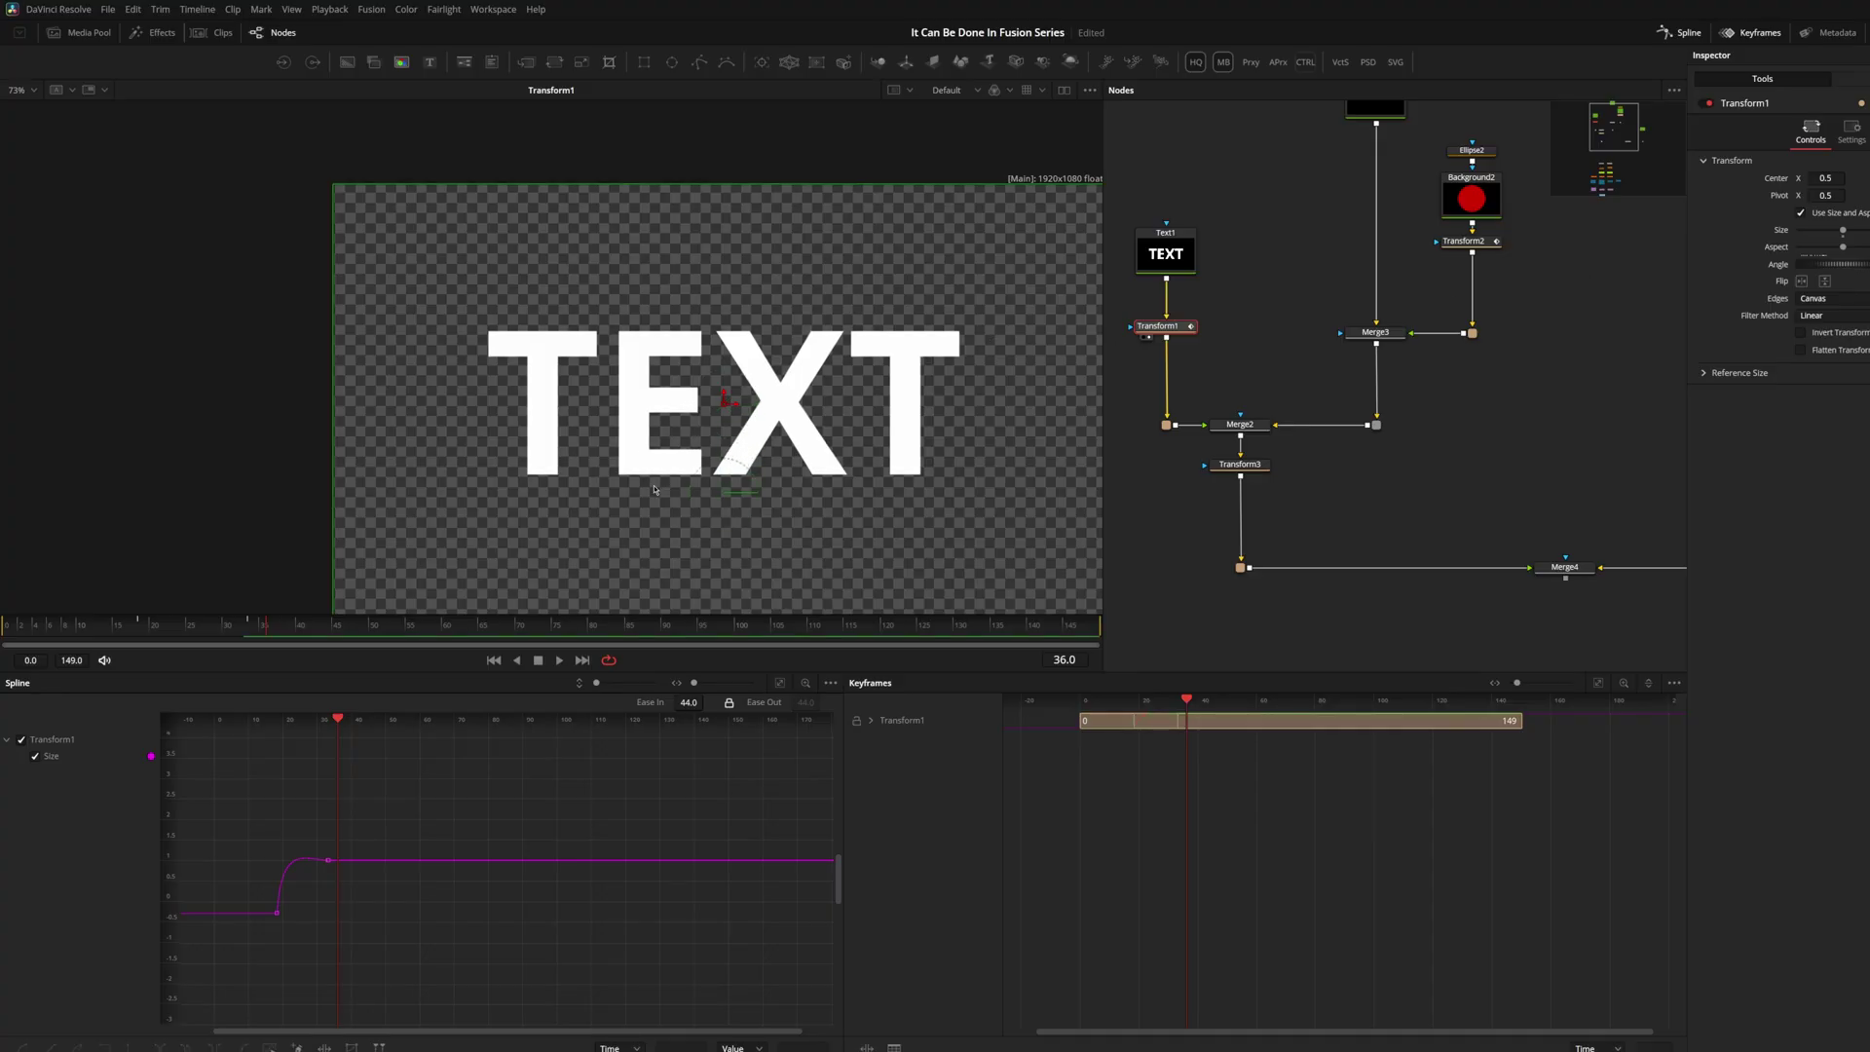
Try moving Transform1's pivot down to the text's lower edge and scrub the scaling animation
left_click_drag(724, 493, 742, 470)
key("ctrl+z")
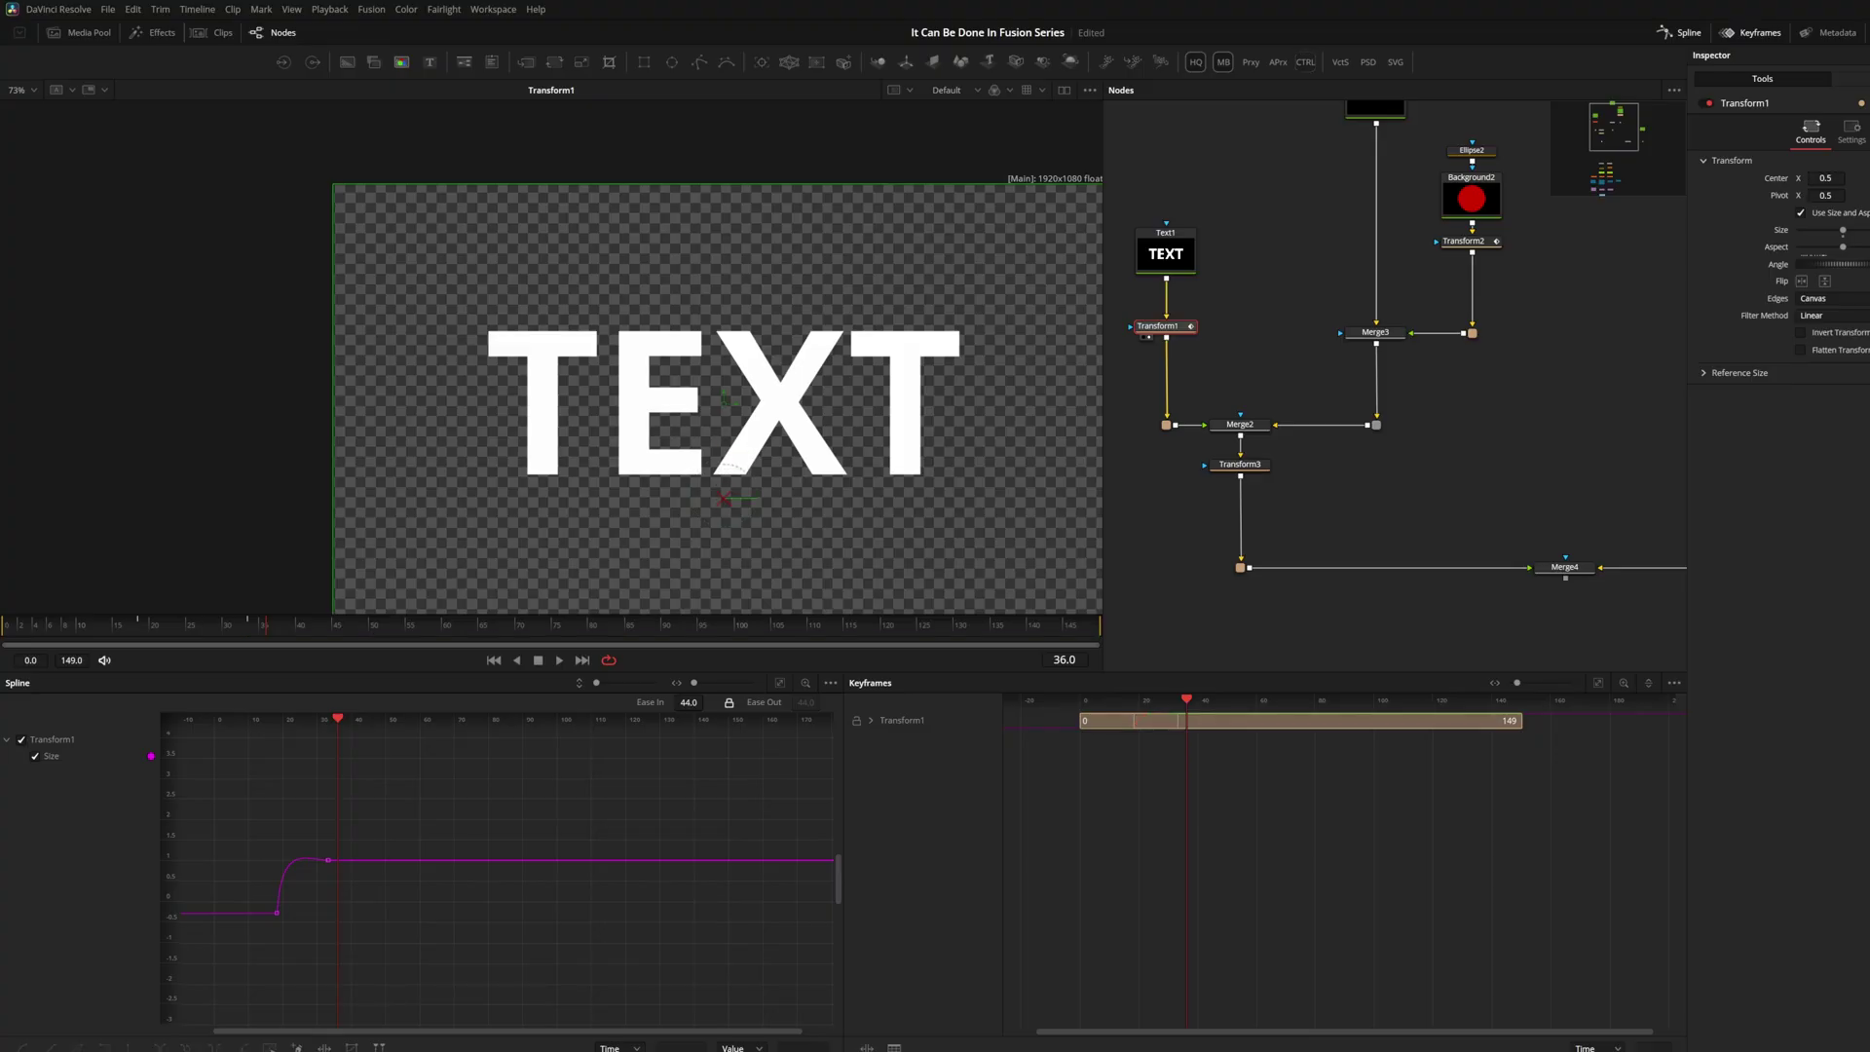
left_click_drag(724, 488, 724, 423)
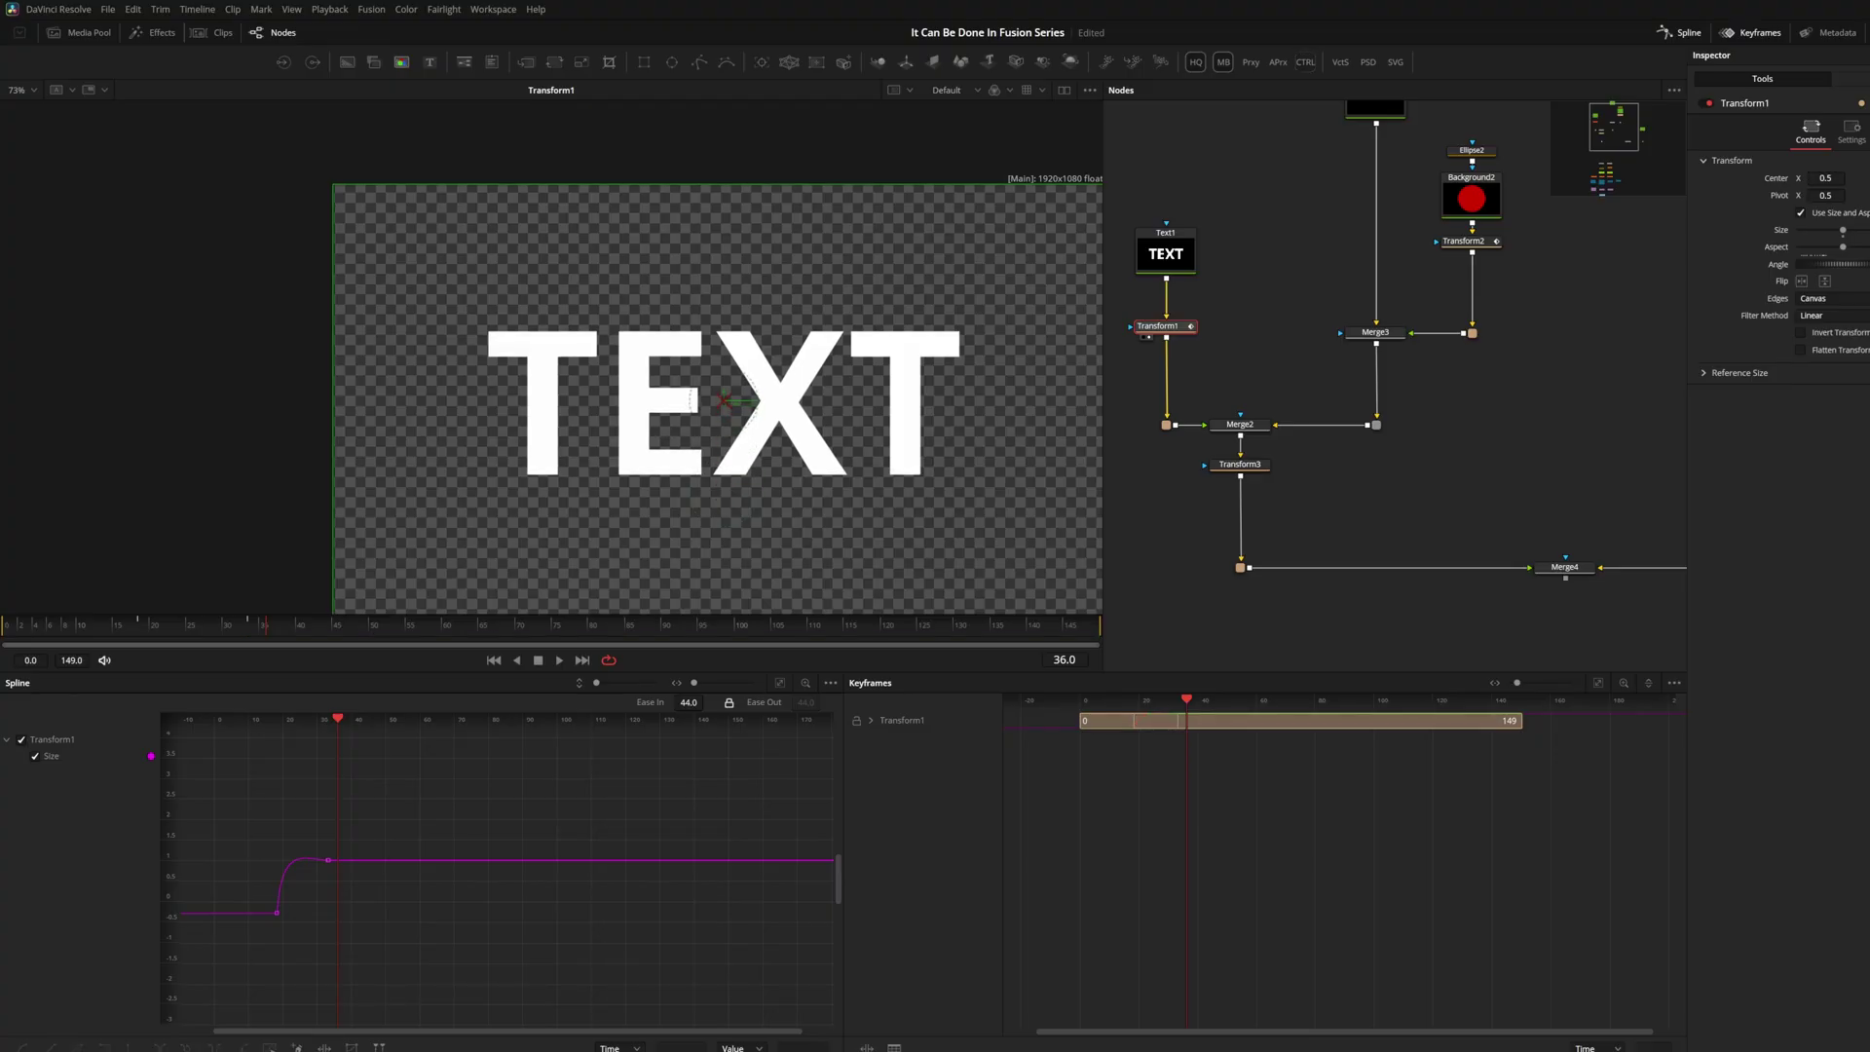
left_click_drag(722, 400, 722, 473)
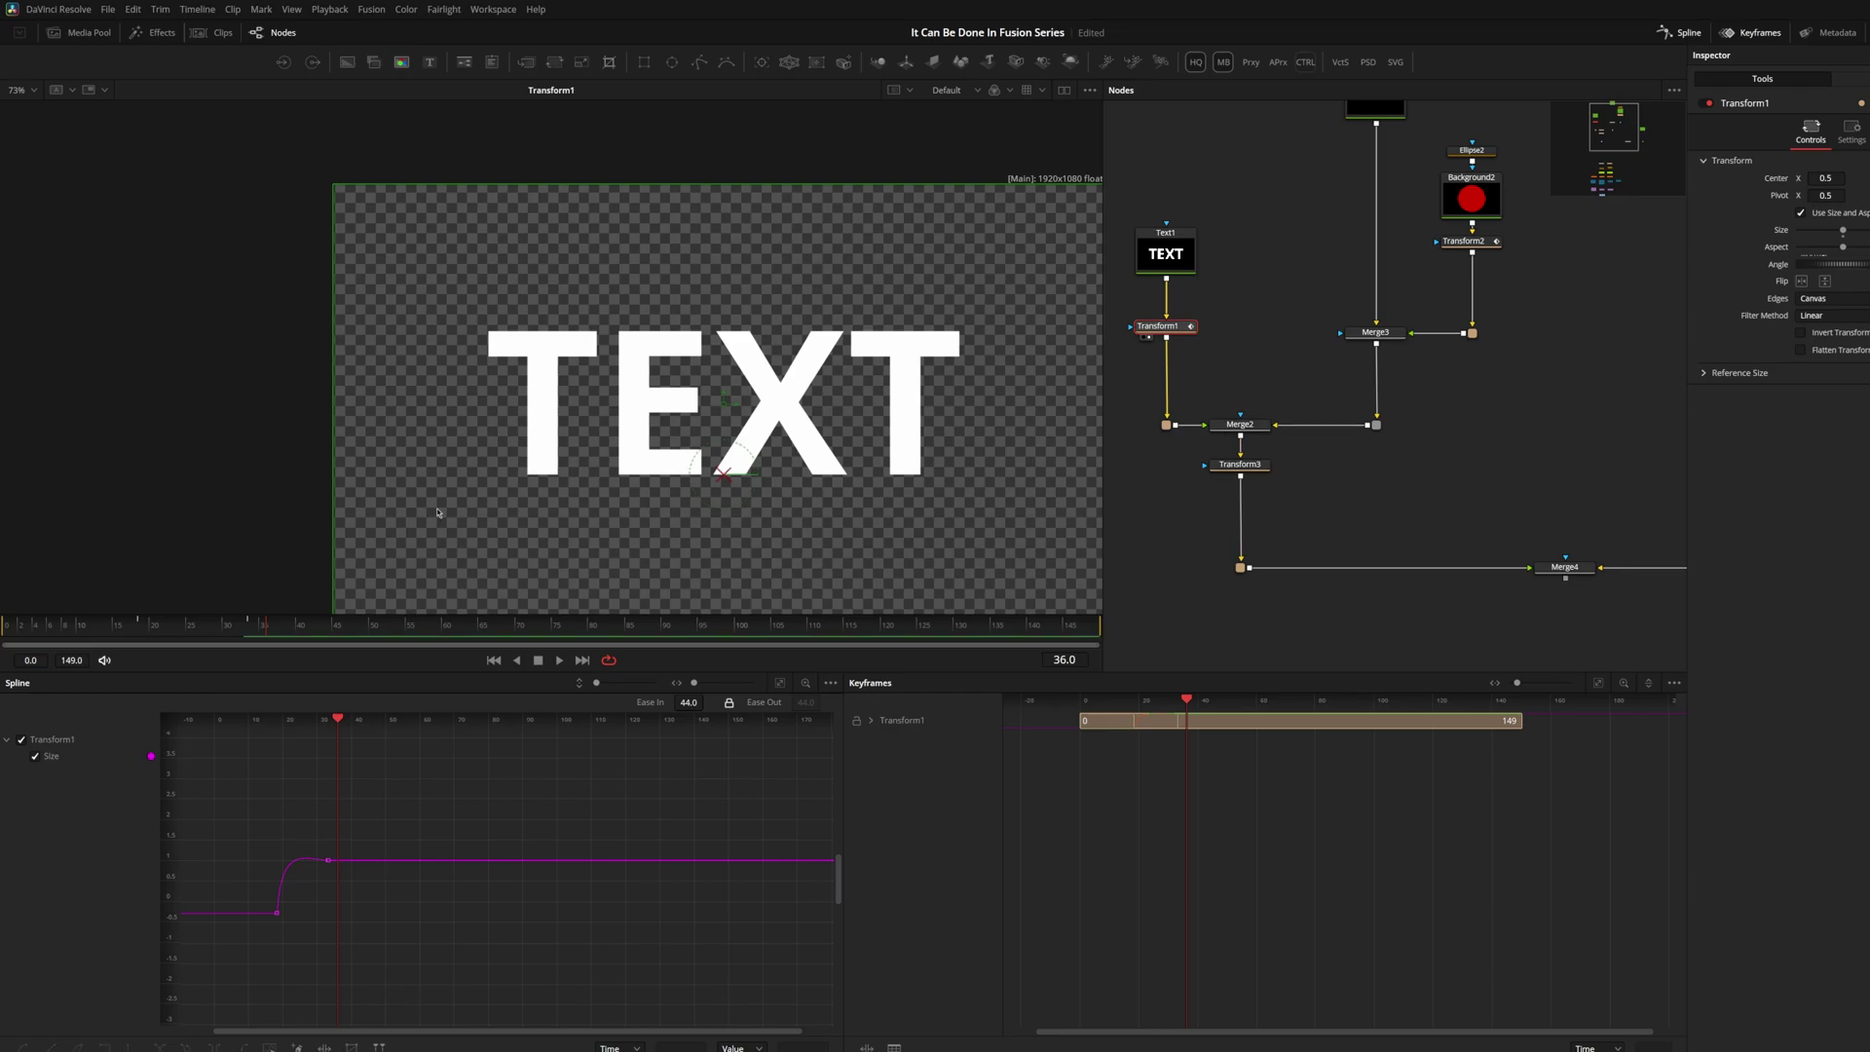
left_click_drag(308, 630, 187, 638)
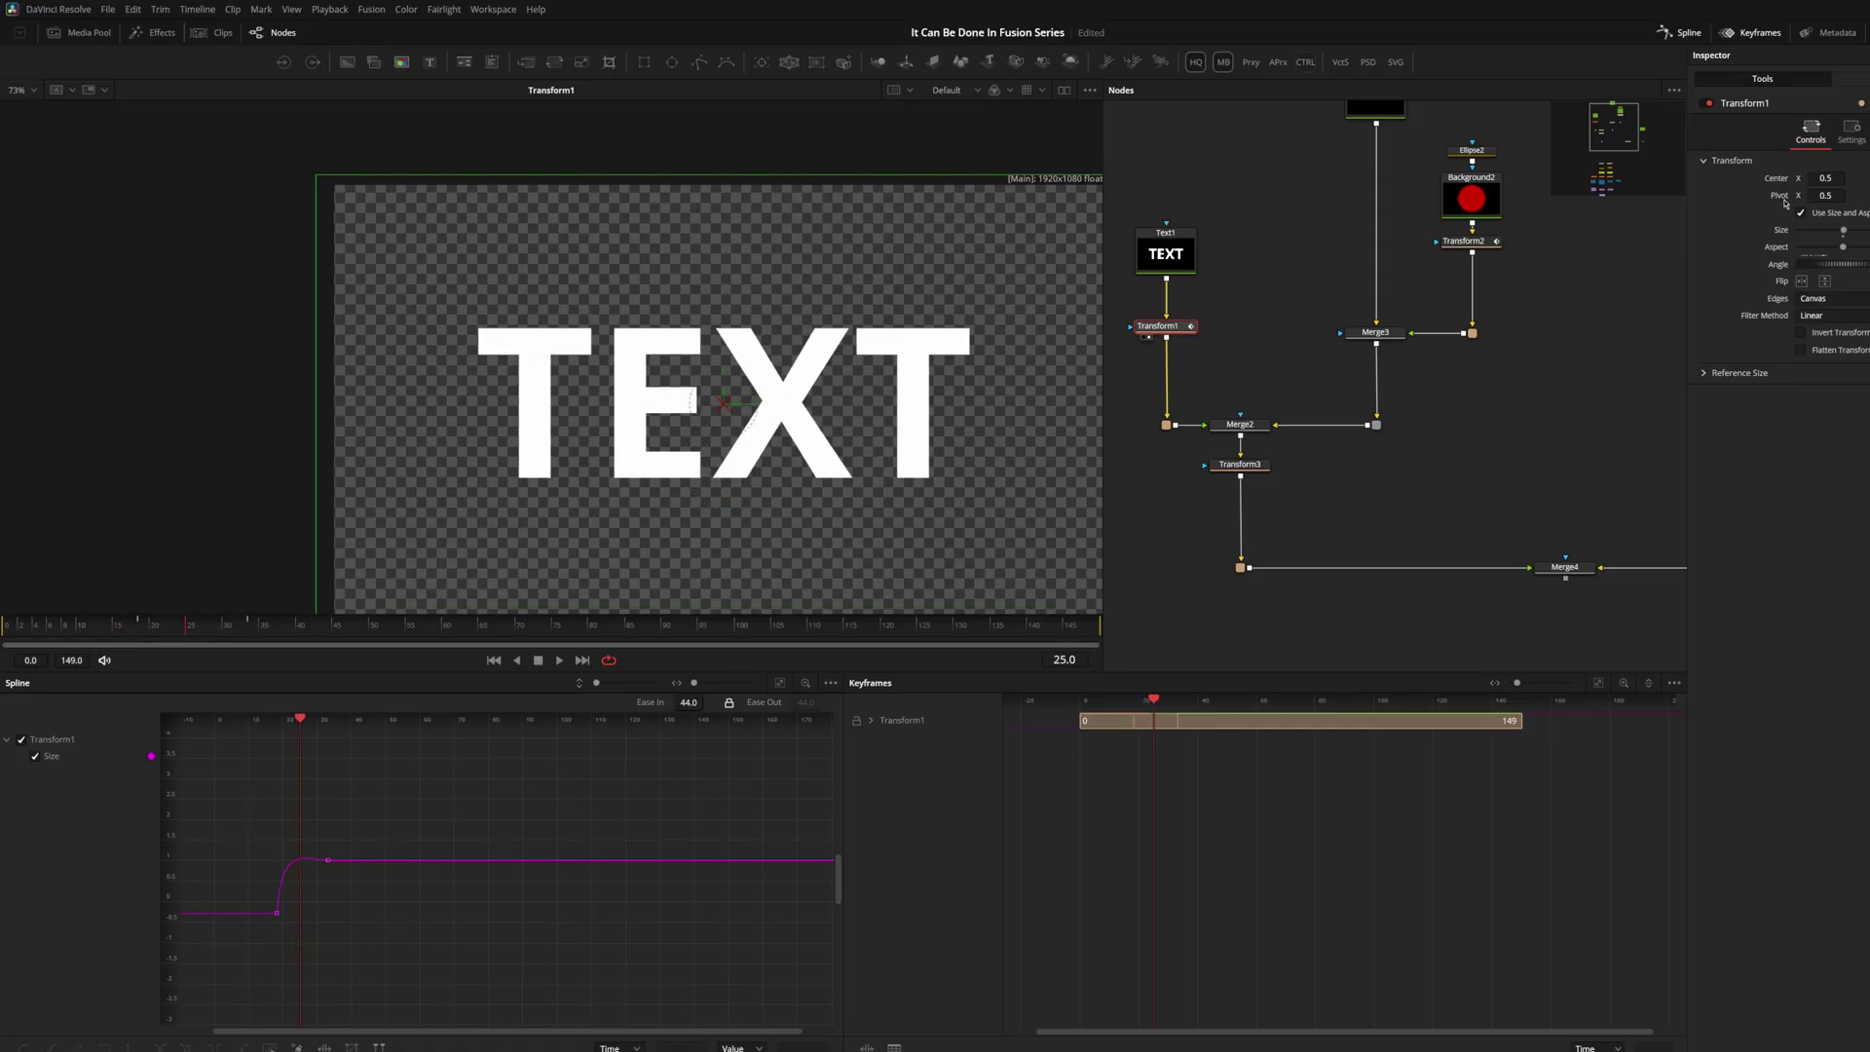
left_click_drag(66, 635, 203, 638)
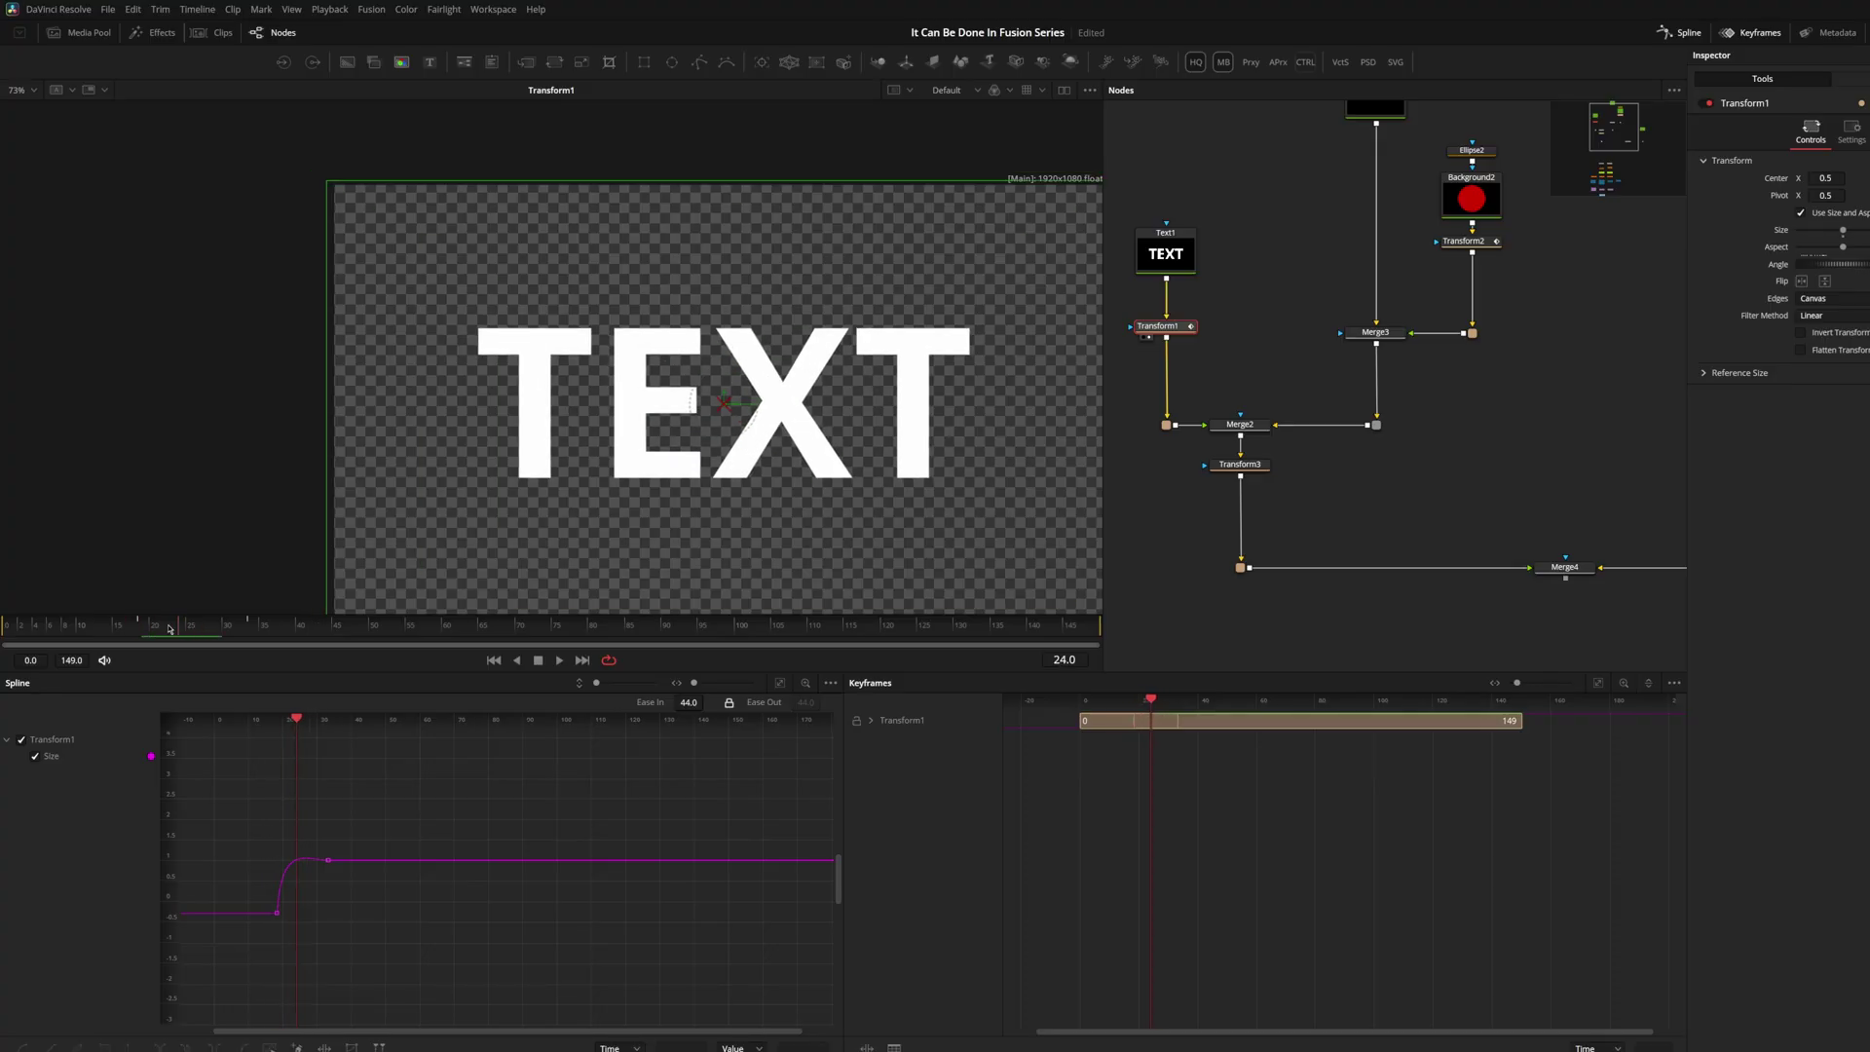
Insert a Transform between Text1 and Transform1, and raise the text slightly with the new Transform's center
left_click_drag(1231, 251, 1176, 372)
key("t")
left_click_drag(1246, 465, 1213, 420)
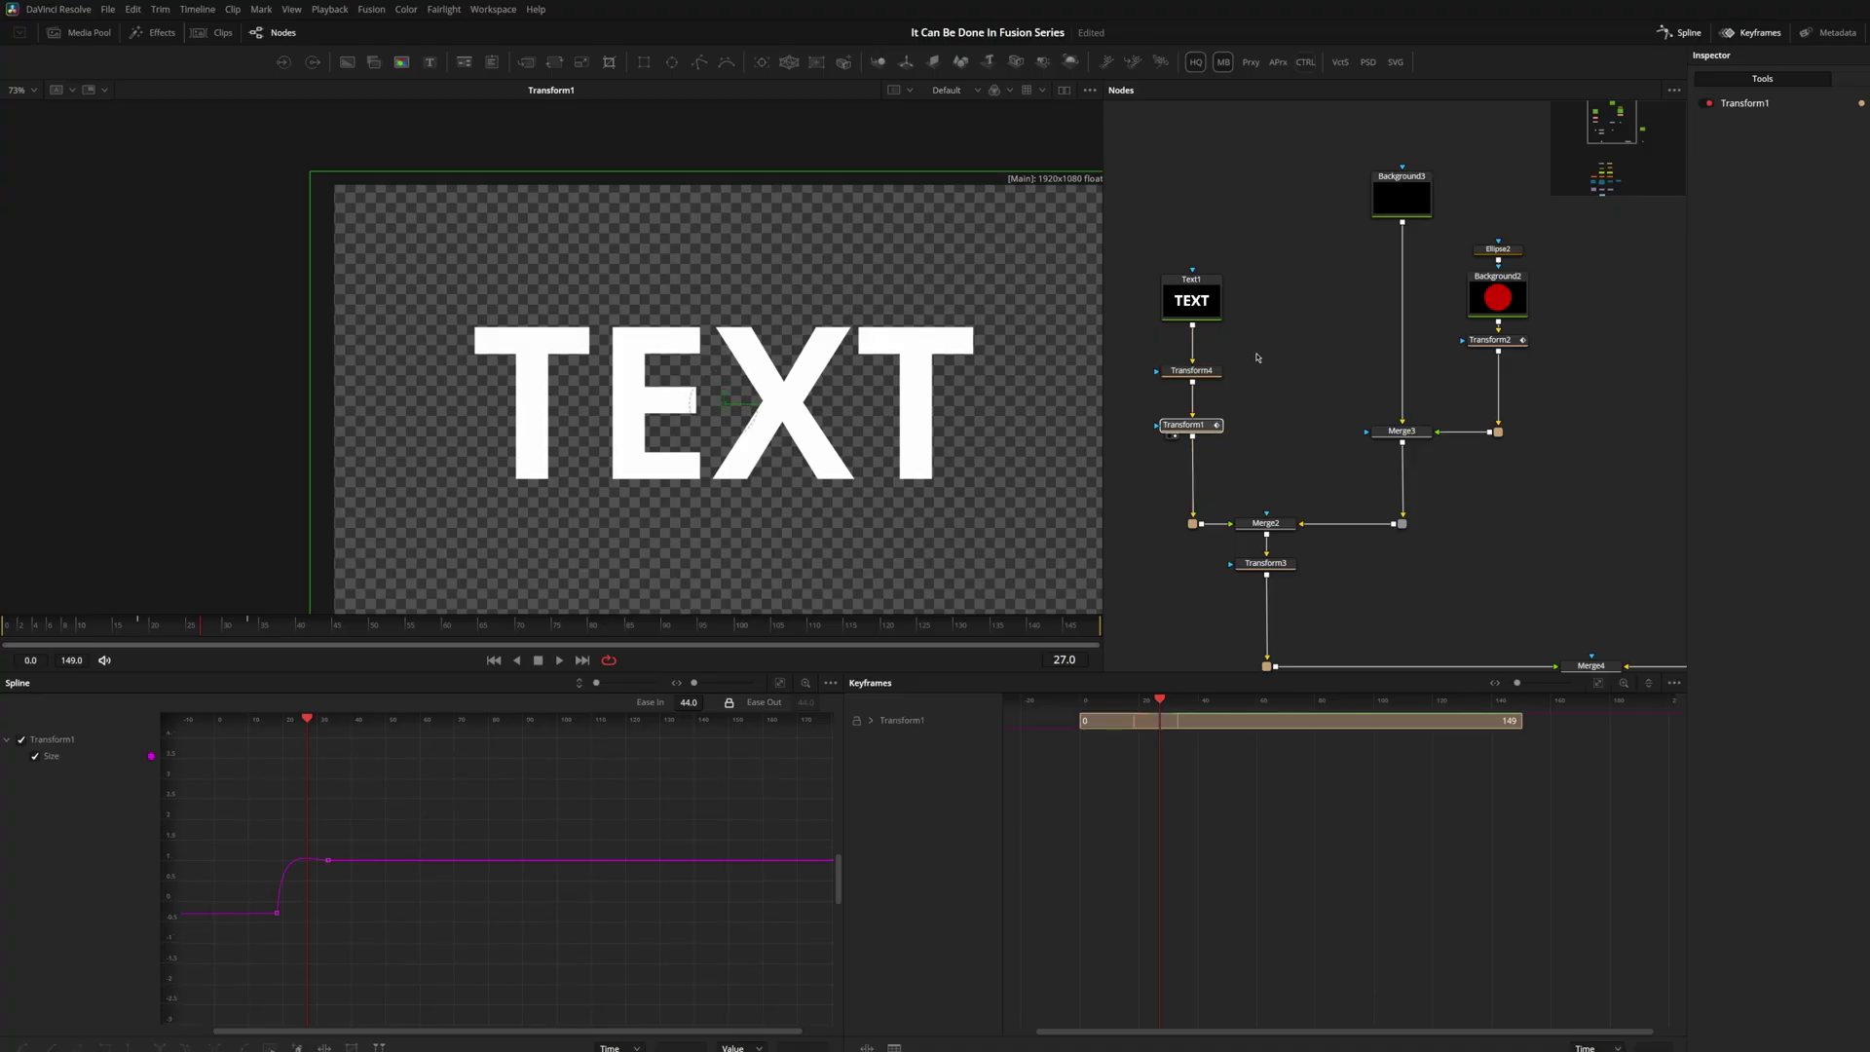
left_click(1191, 371)
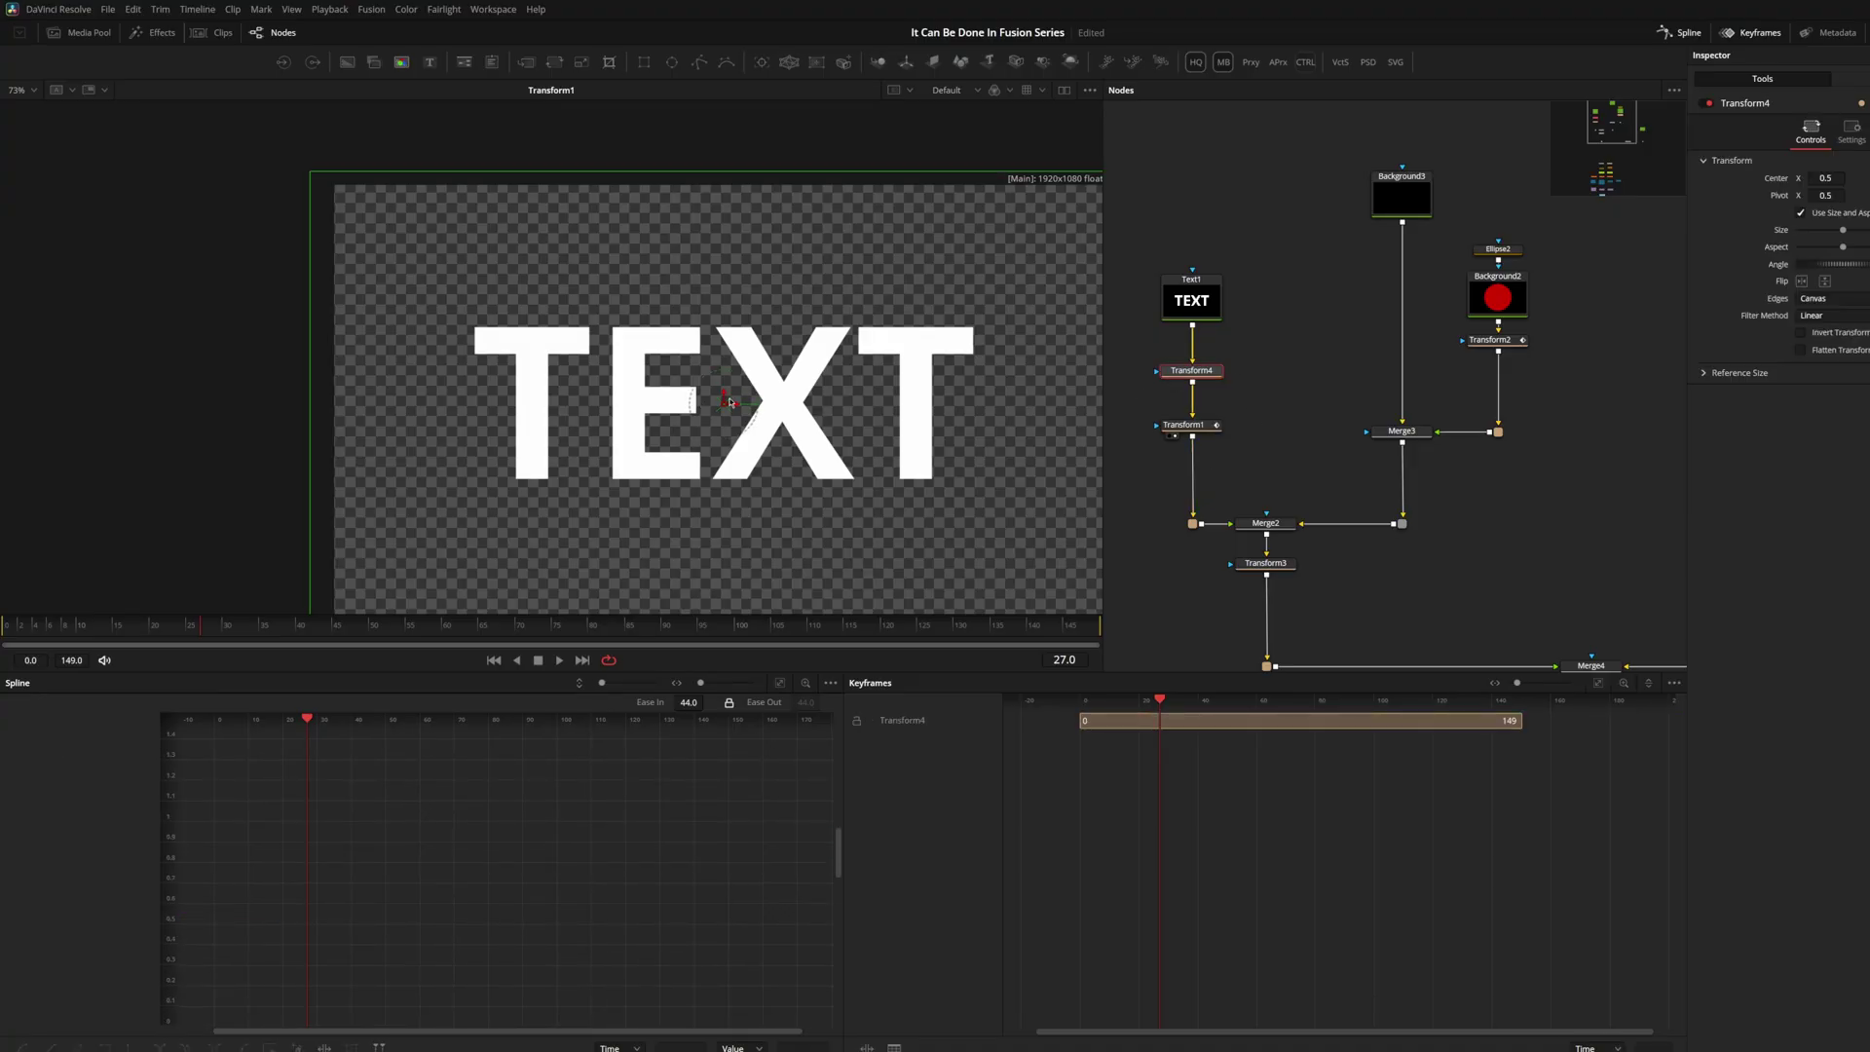
left_click_drag(723, 397, 723, 369)
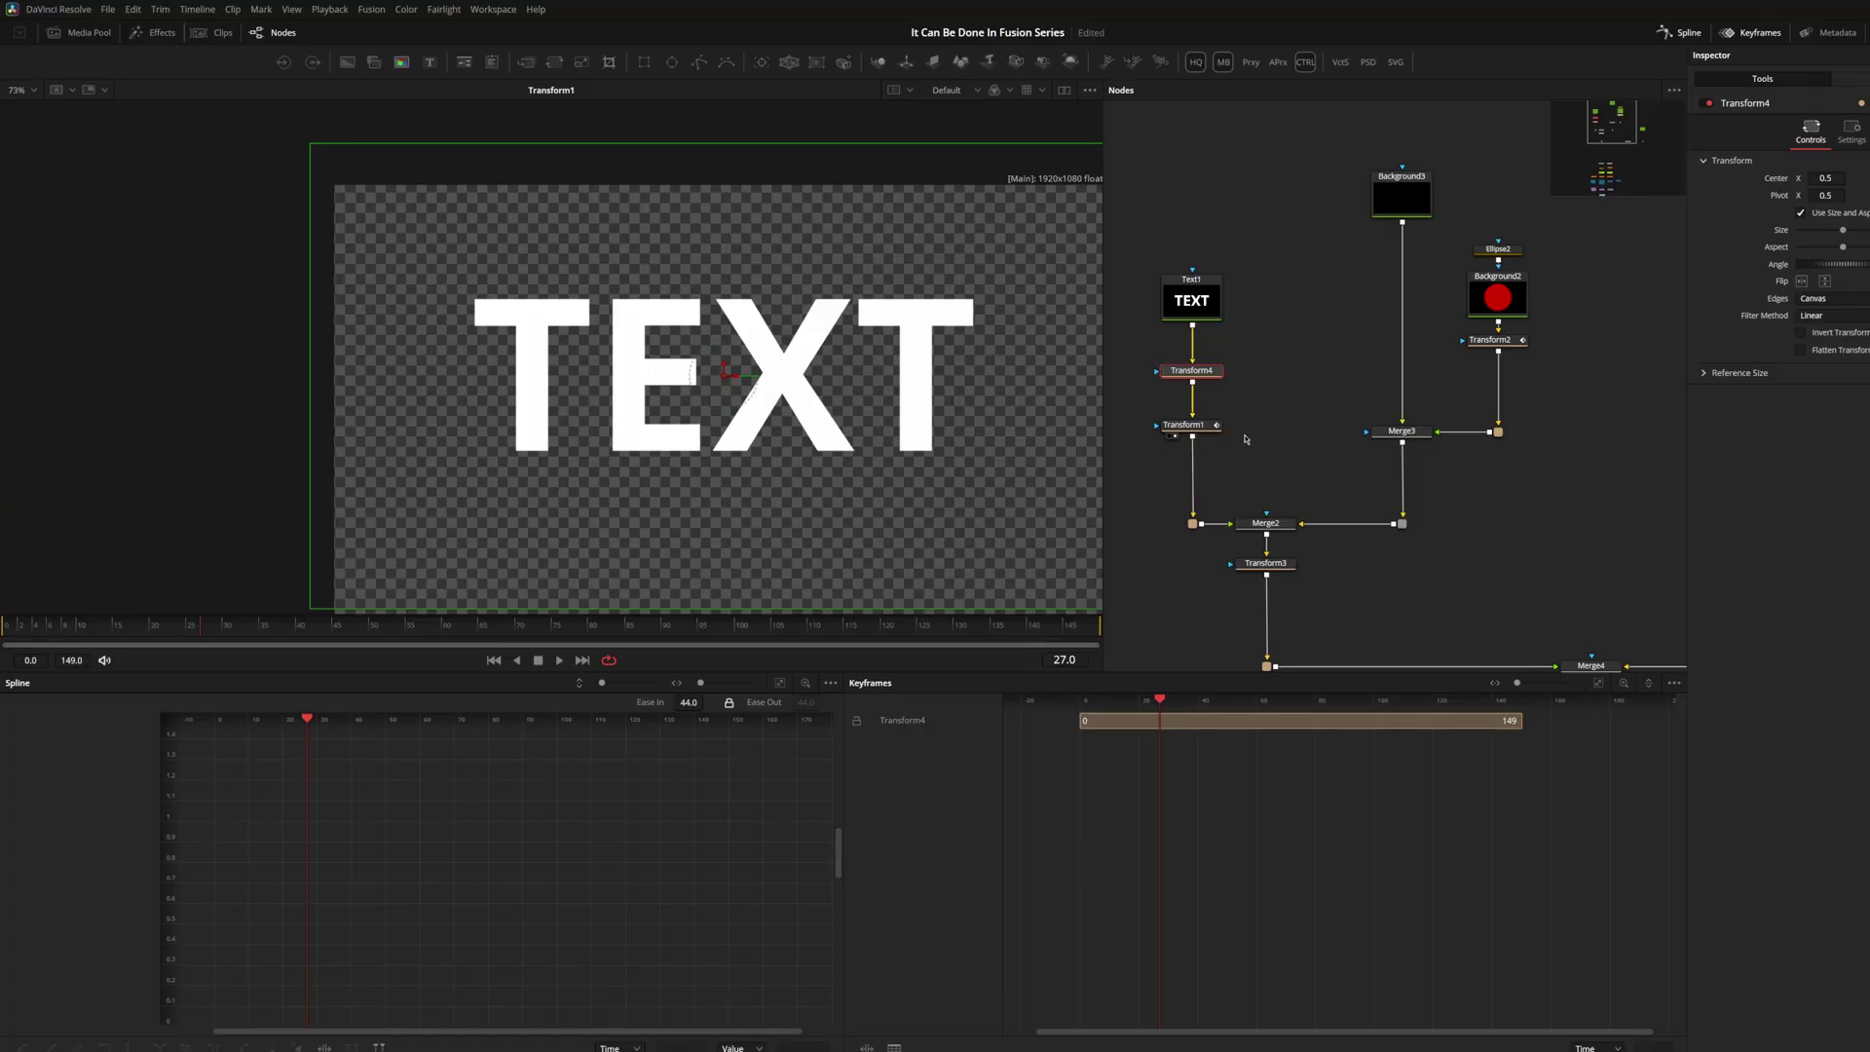
With Transform1 and Transform4 both selected, raise Transform4's center until the text's lower edge meets Transform1's pivot, and scrub to frame 25
left_click_drag(1238, 416, 1194, 449)
left_click(1191, 371, "ctrl")
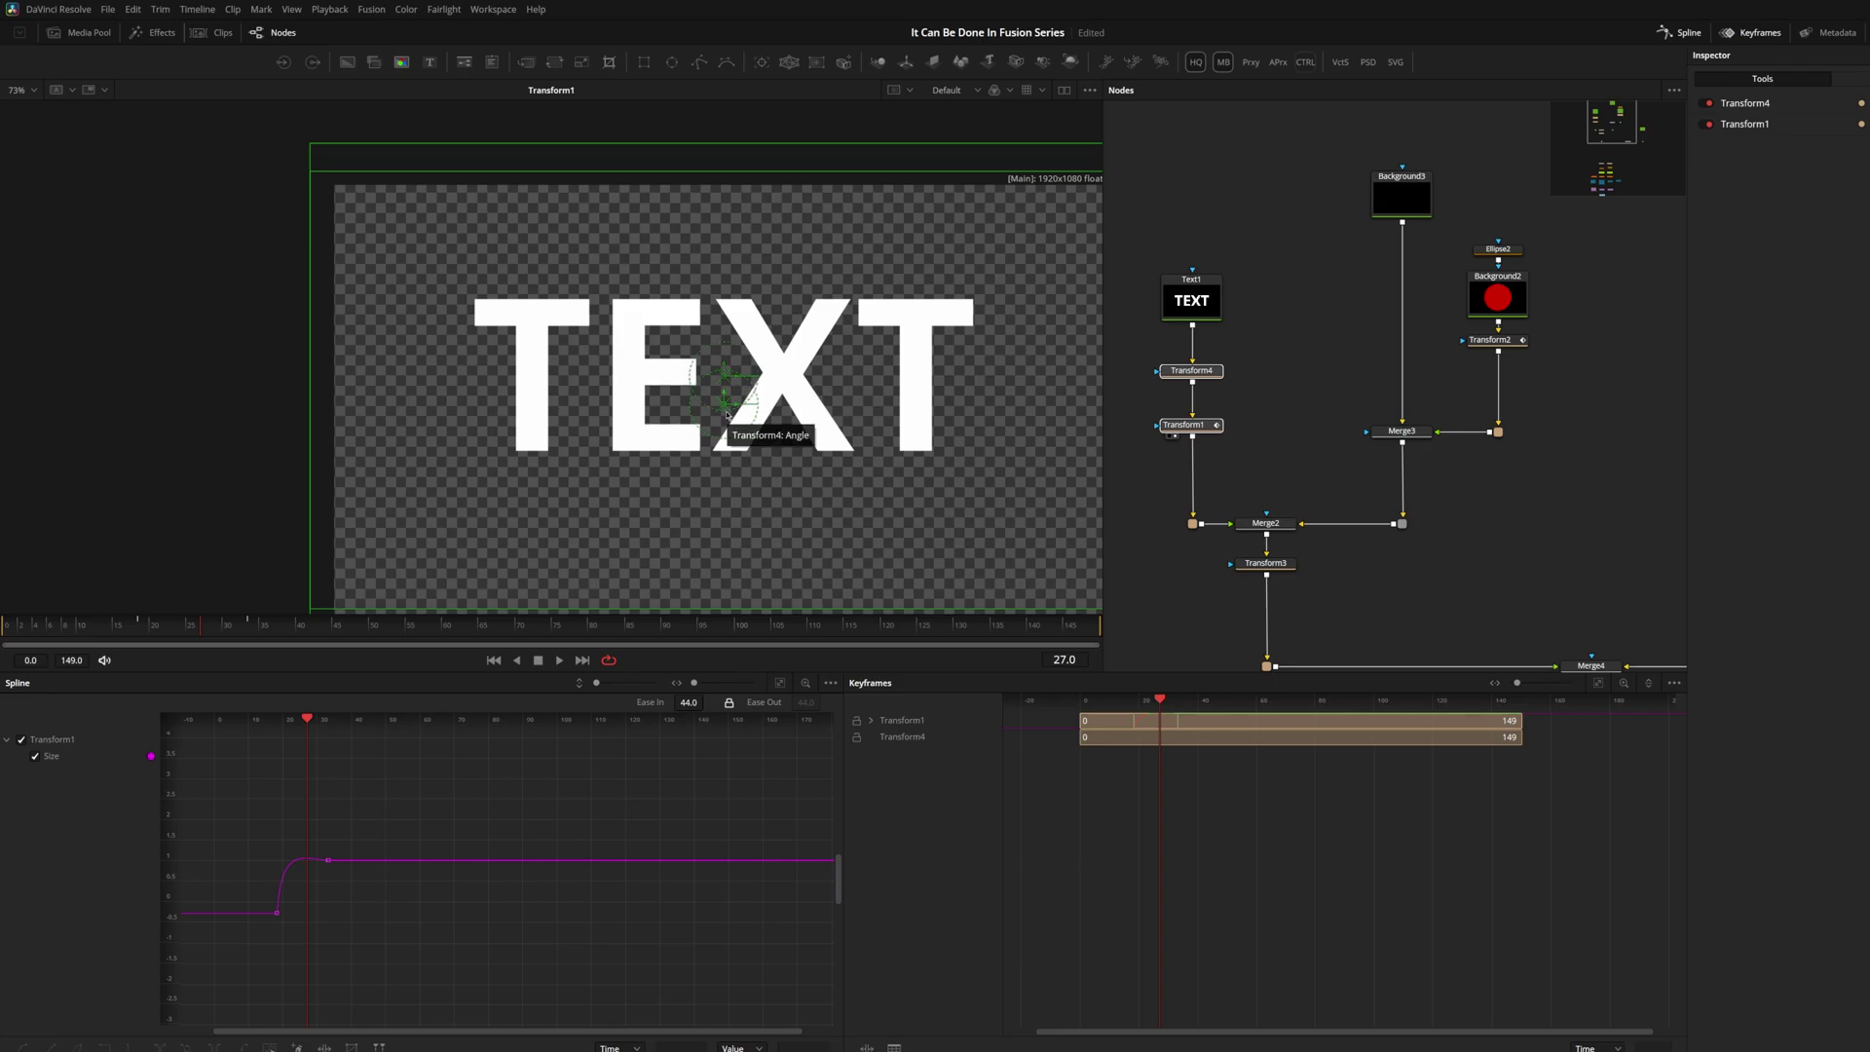
left_click_drag(724, 368, 742, 321)
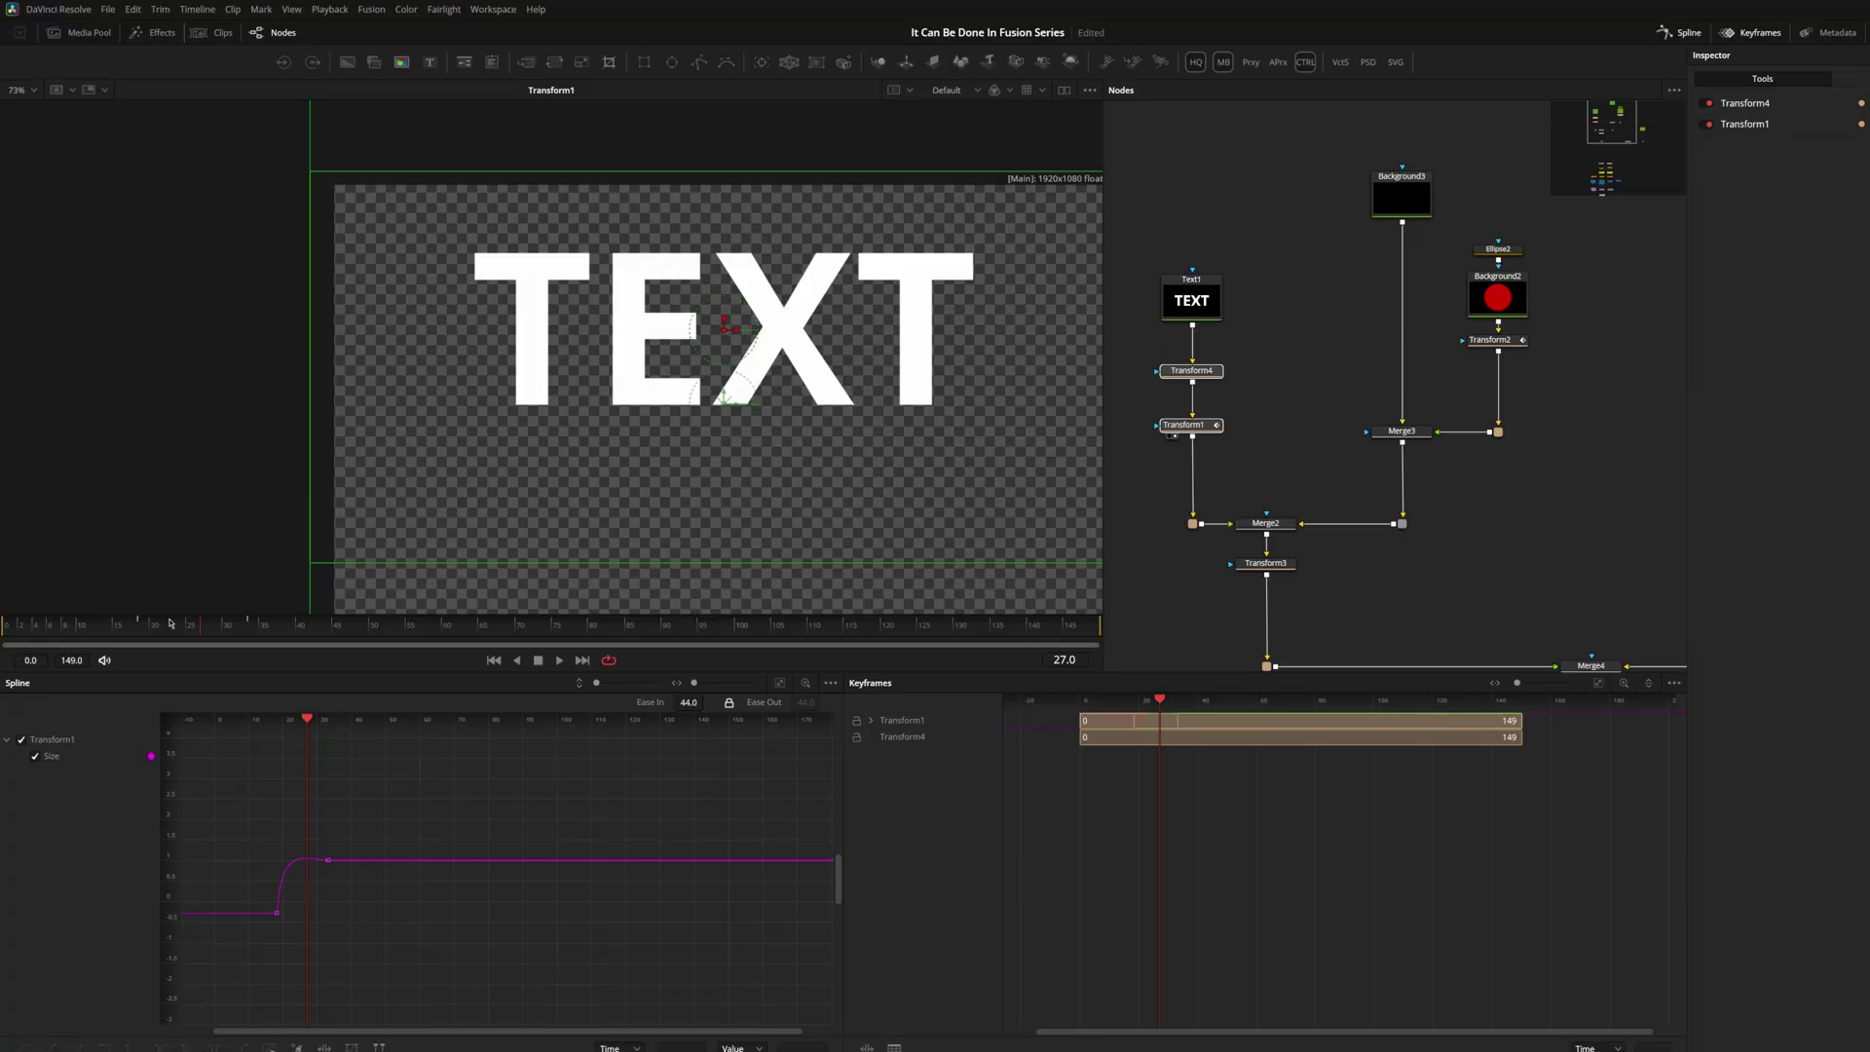
left_click_drag(170, 623, 178, 631)
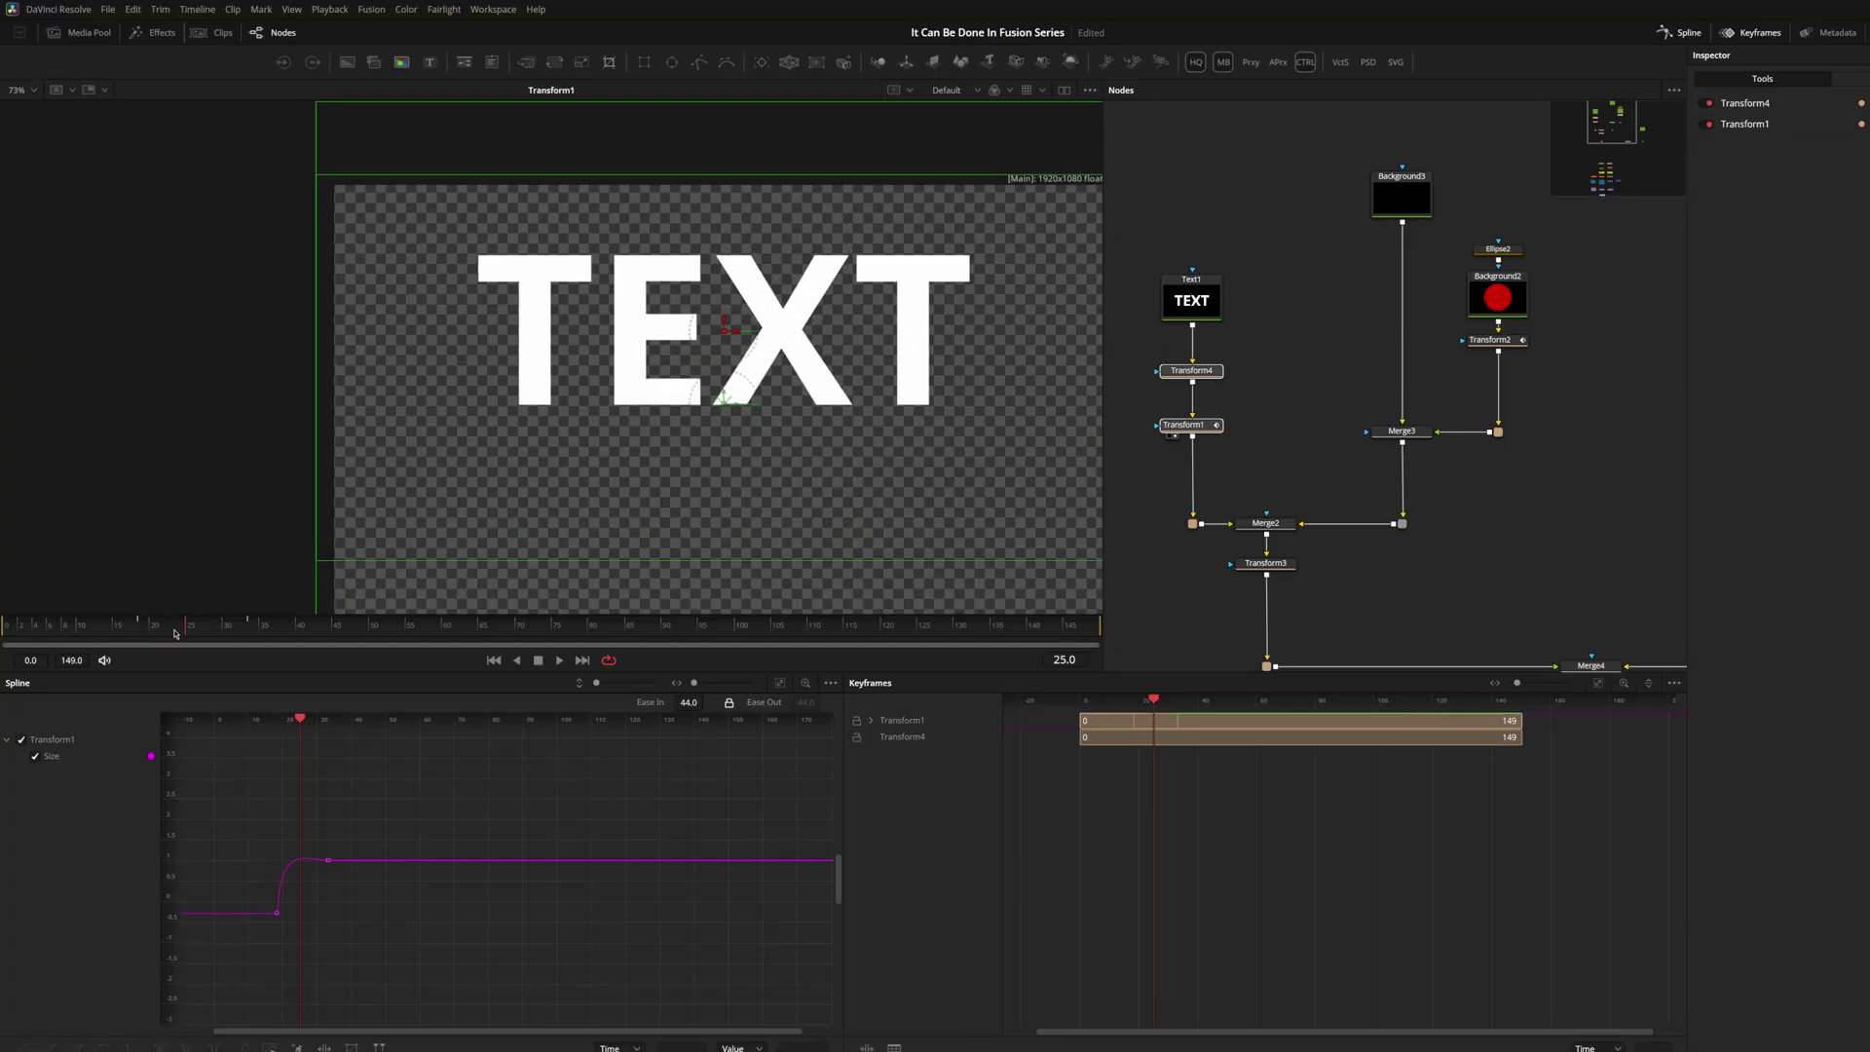
Delete Transform4 from between Text1 and Transform1, and scrub Transform1's scaling animation up to frame 37
left_click(1207, 426)
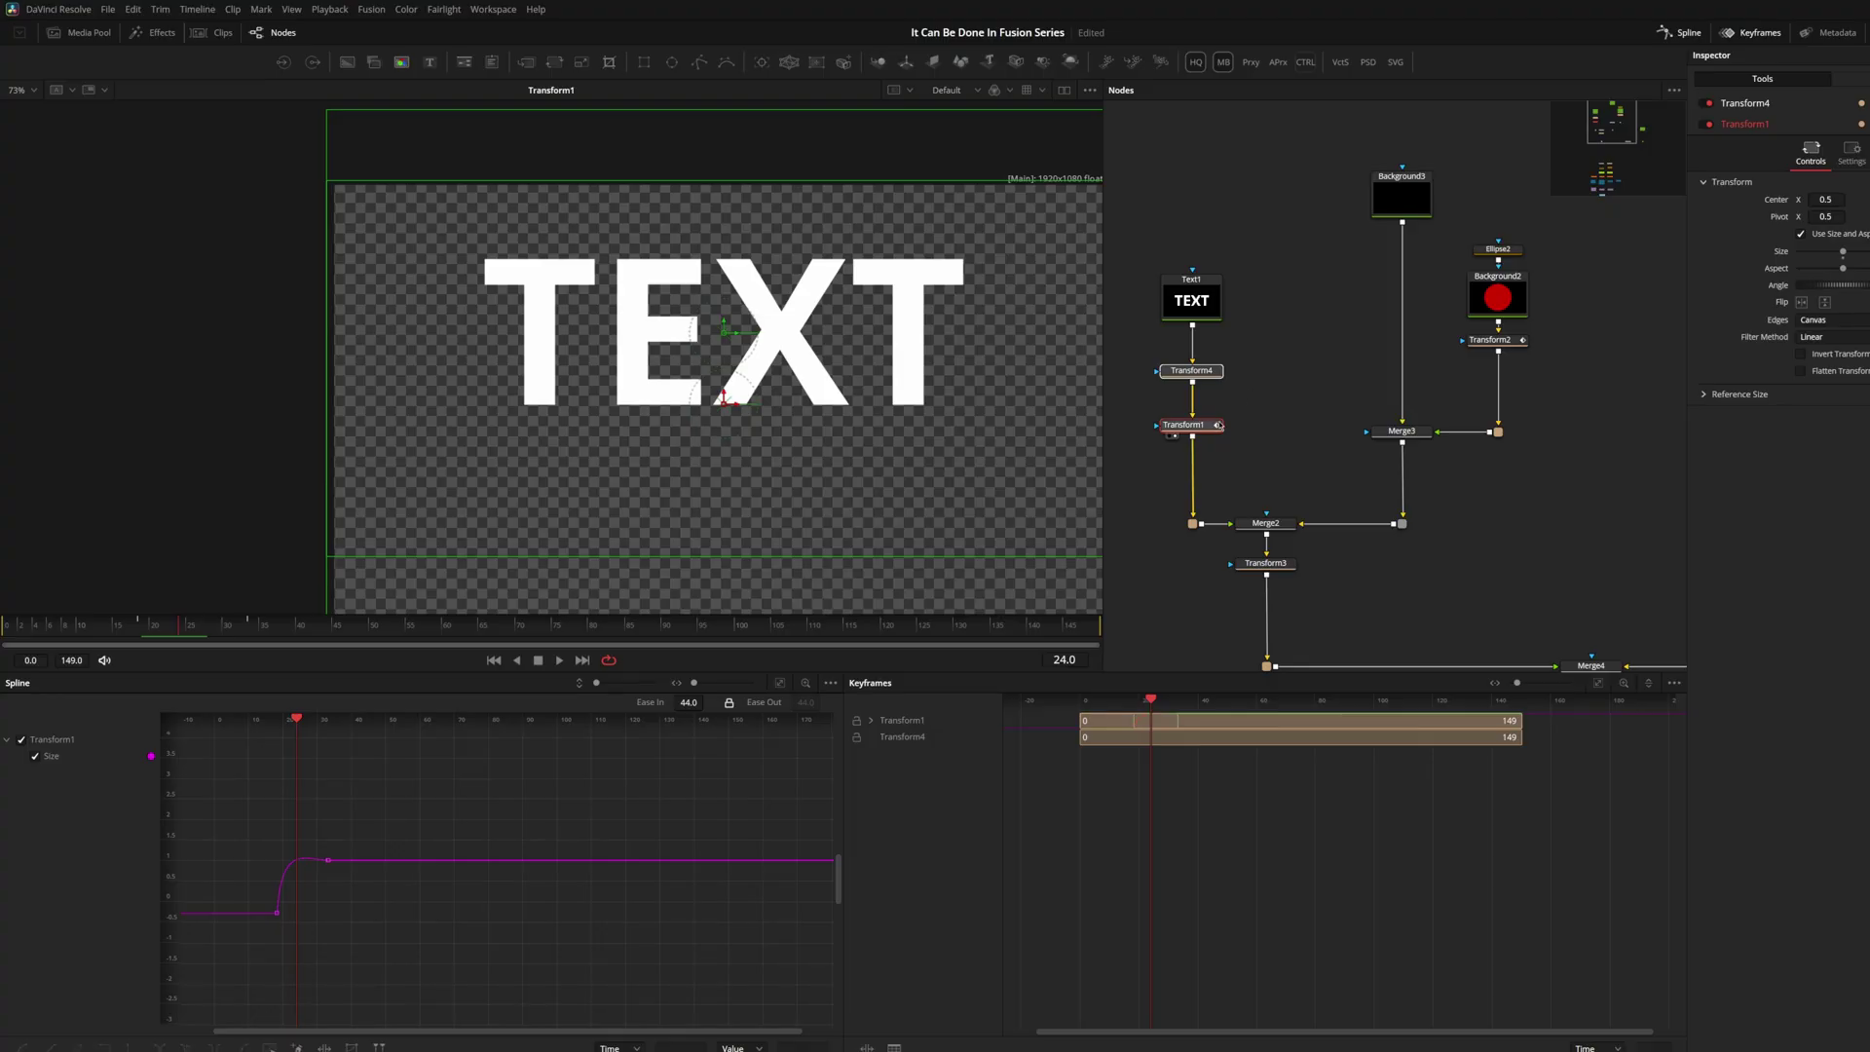
left_click(1191, 376)
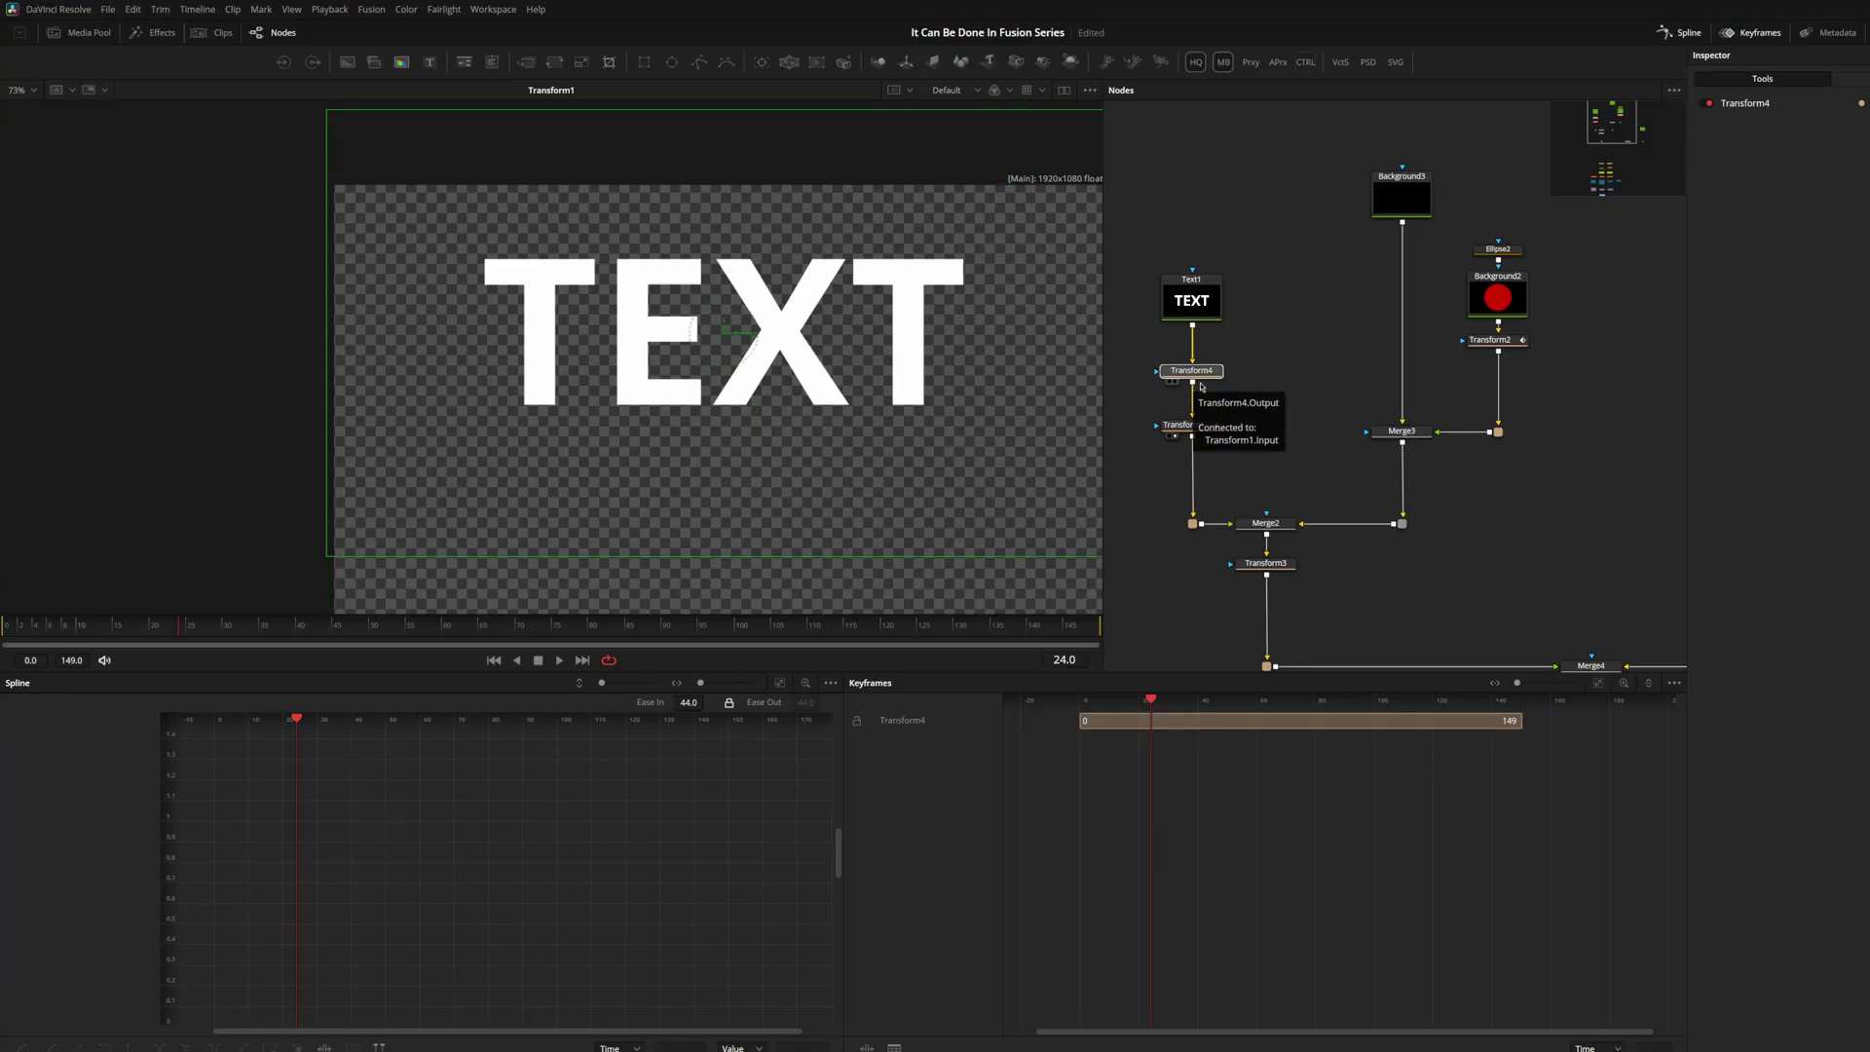
key("Delete")
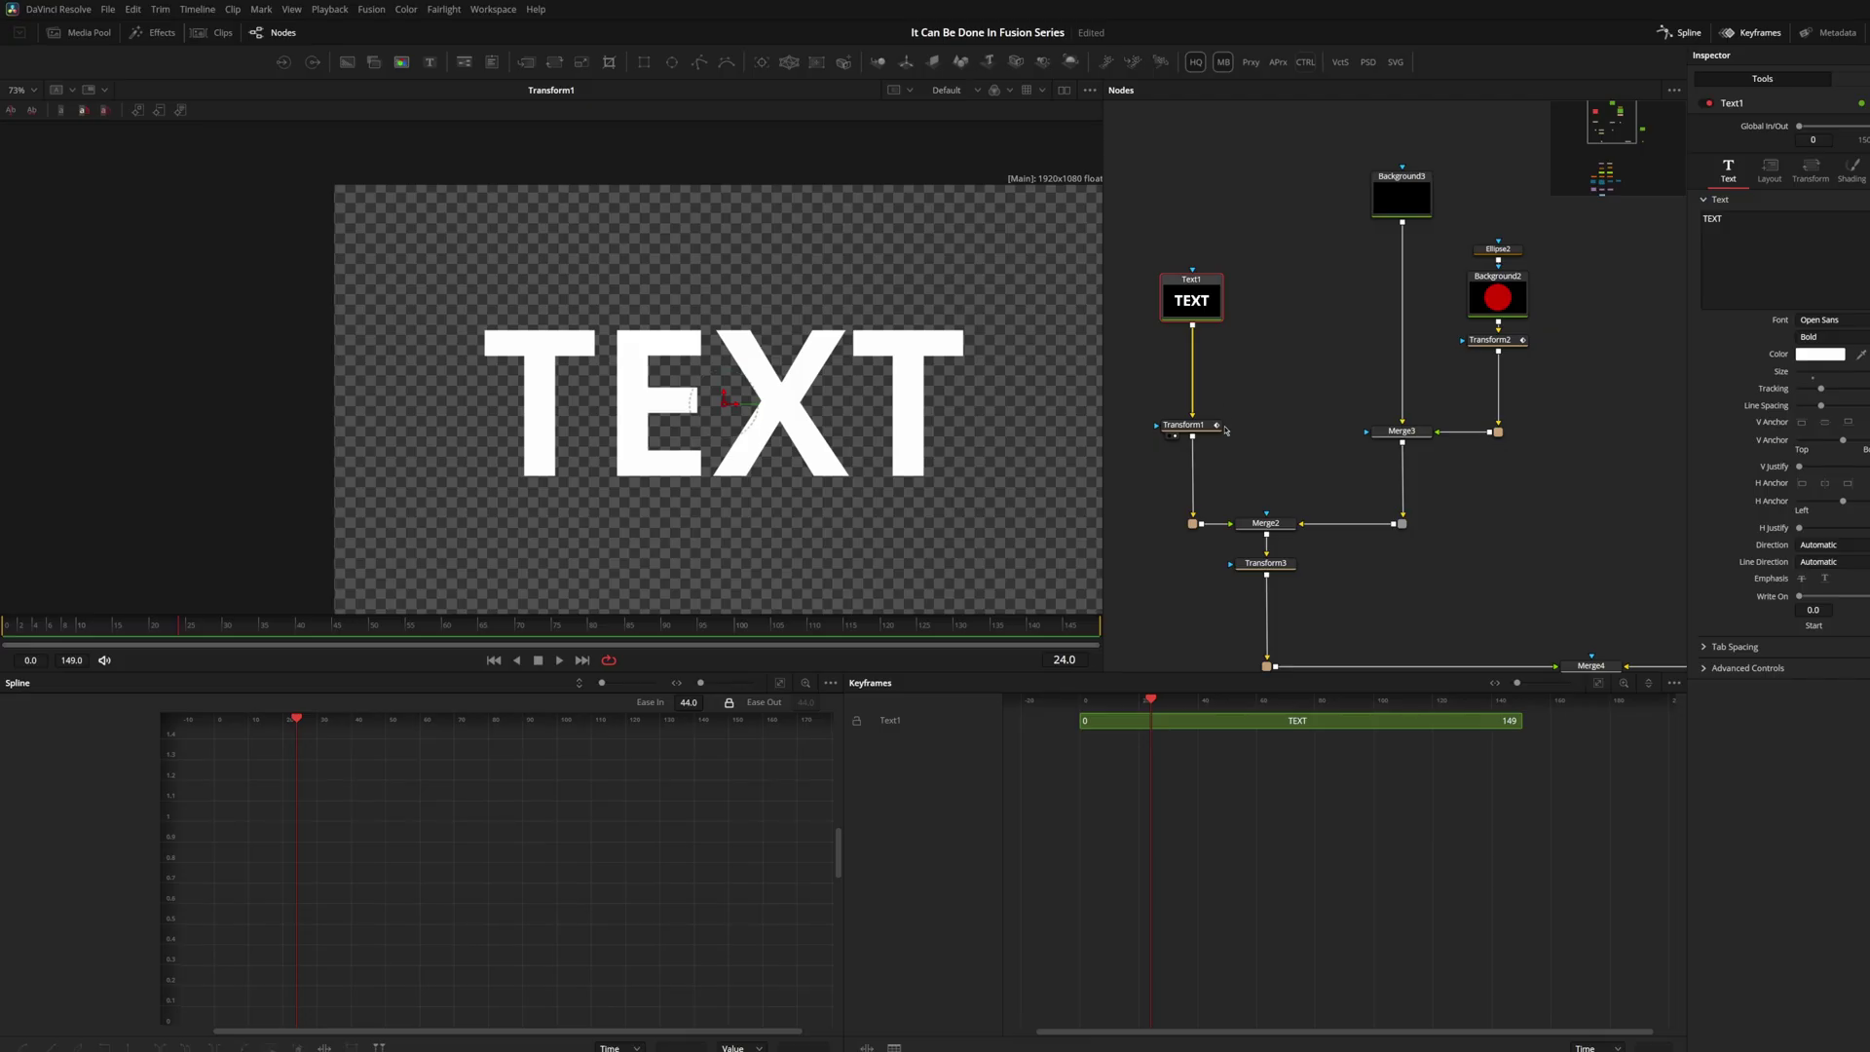
left_click(1212, 427)
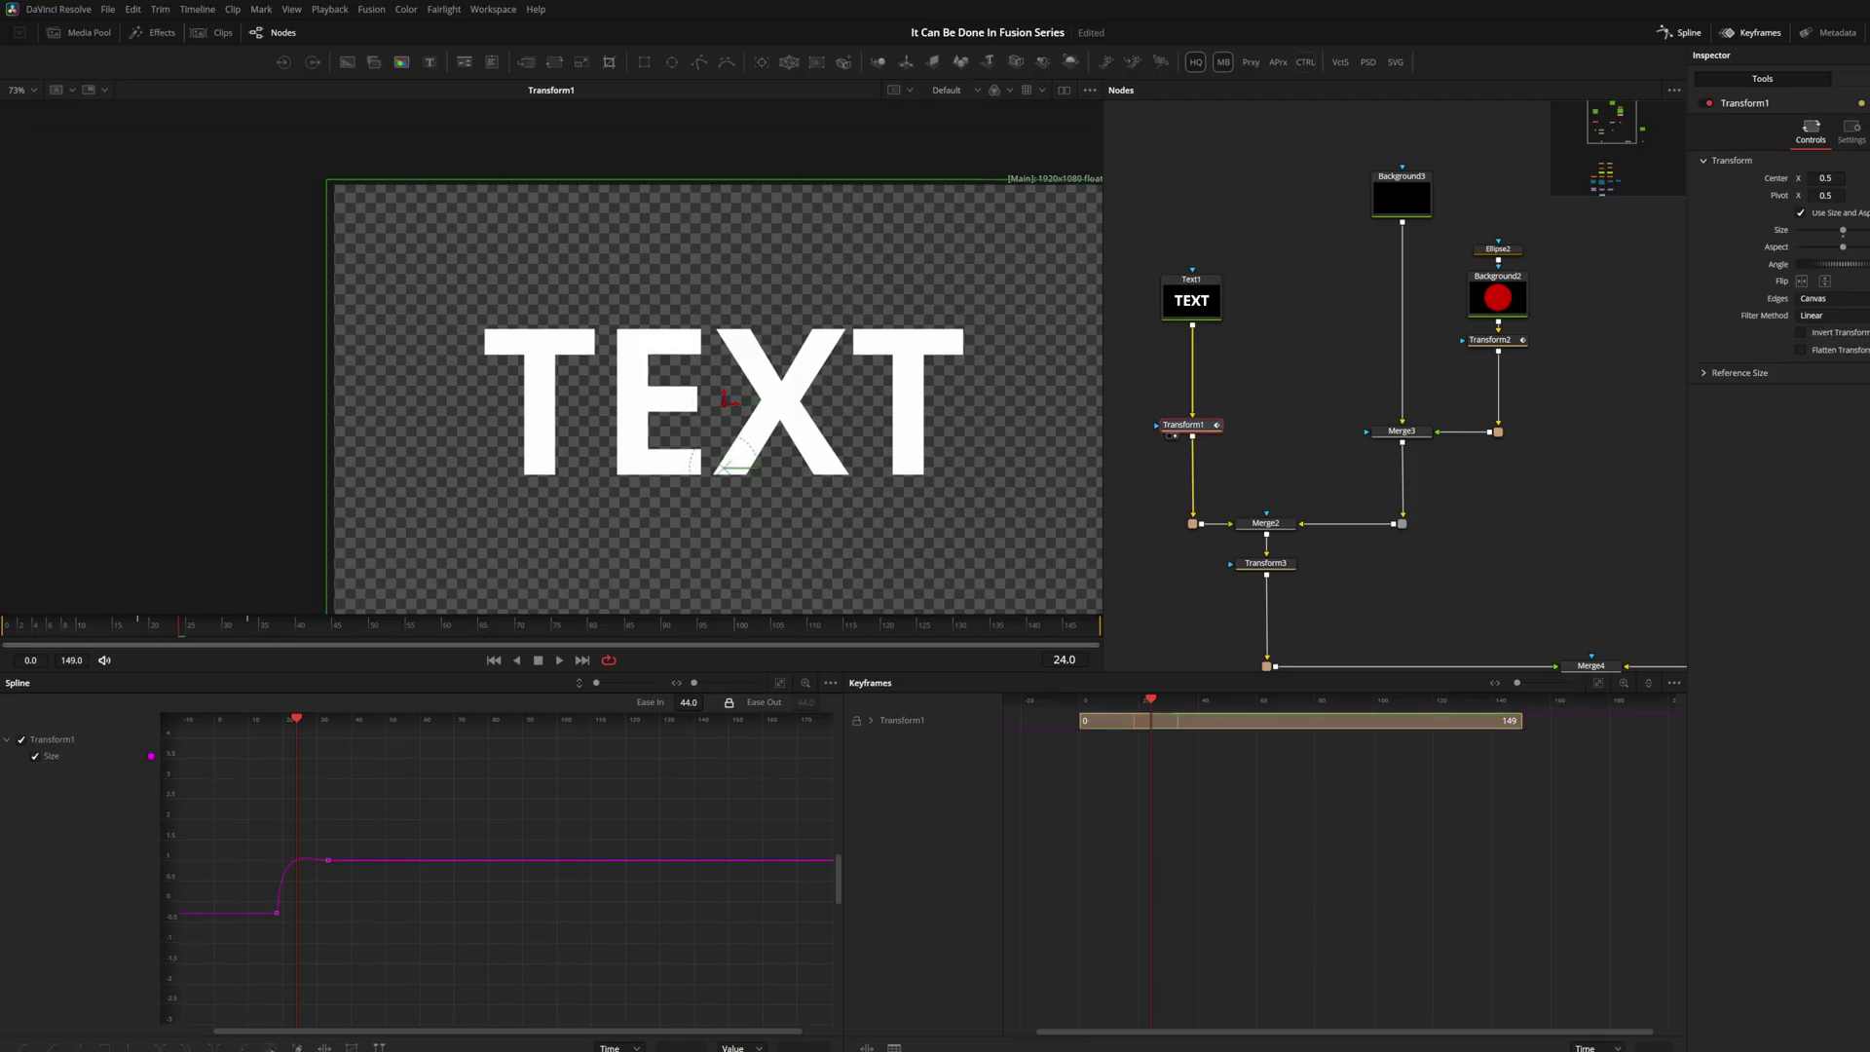
left_click(269, 631)
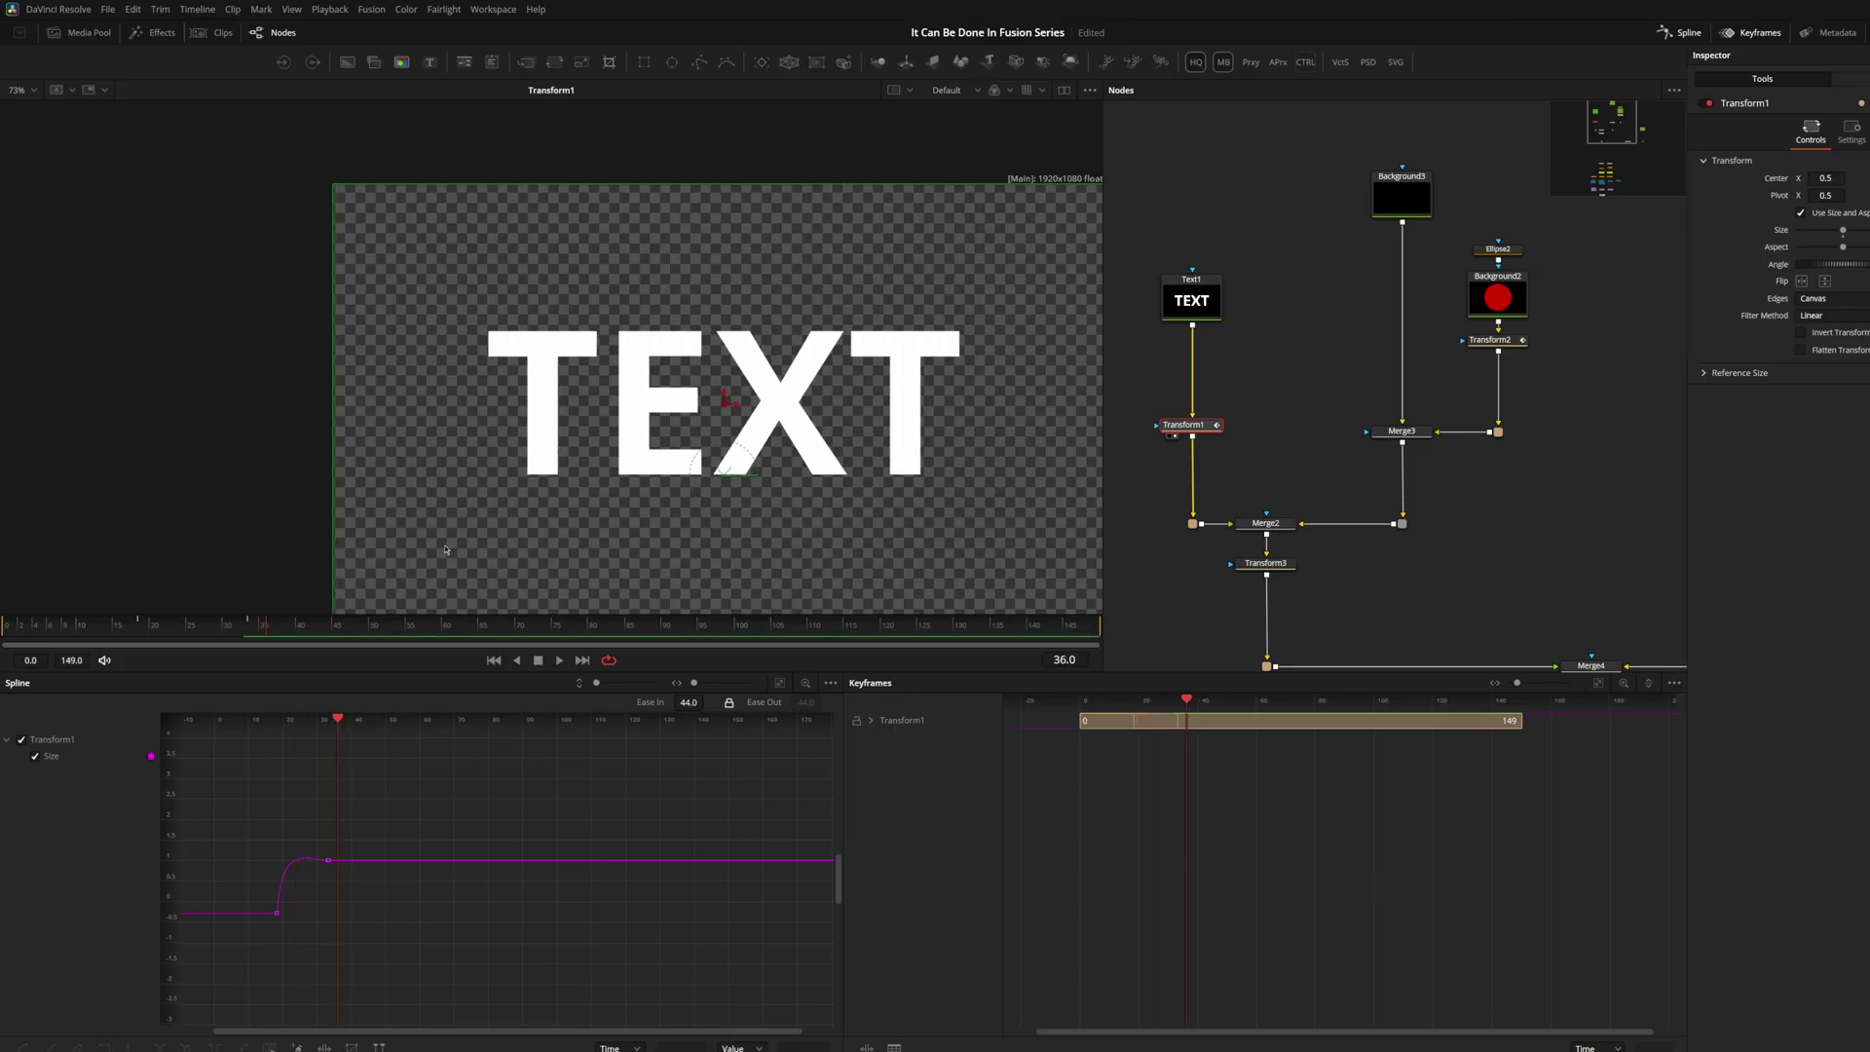
left_click_drag(137, 632, 430, 625)
Display Merge4 in the viewer and scrub the combined text and circle animation up to frame 55
scroll(1439, 565, "down", 3)
left_click_drag(1439, 565, 1324, 476)
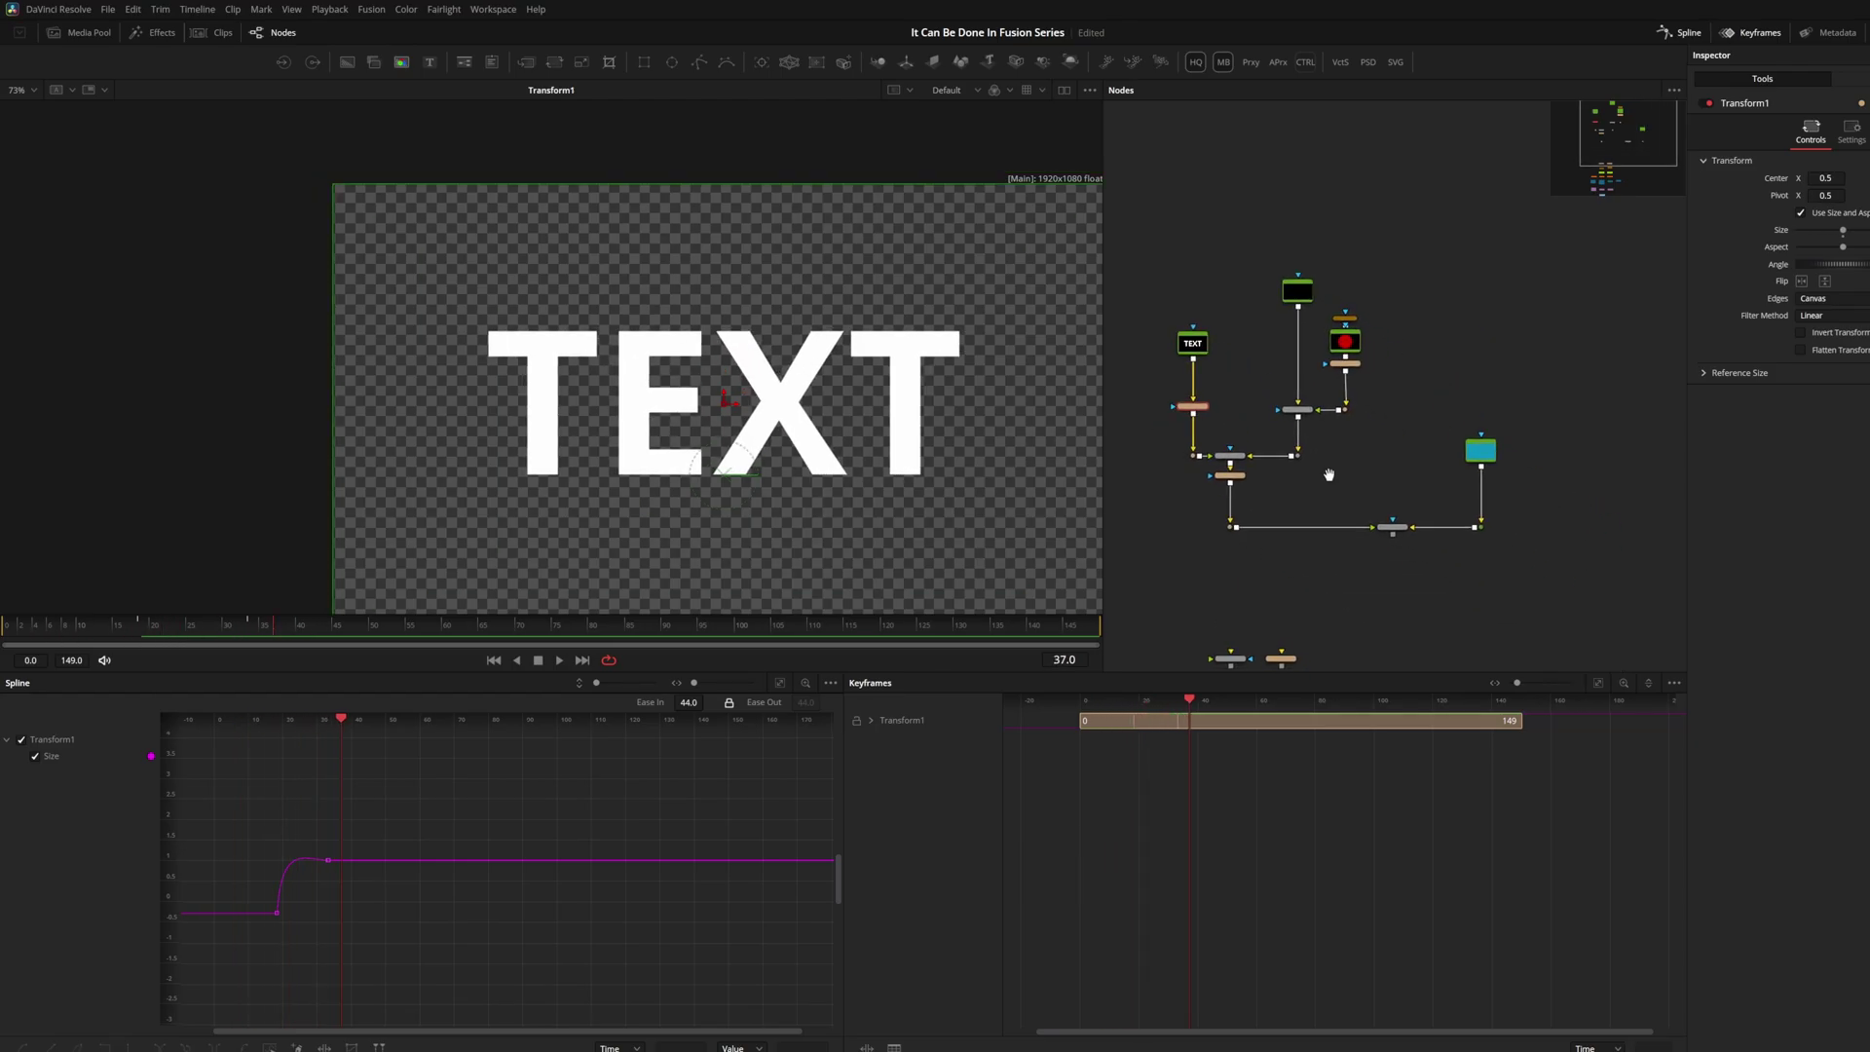
scroll(1329, 479, "up", 3)
left_click(1445, 567)
key("2")
scroll(578, 462, "down", 2)
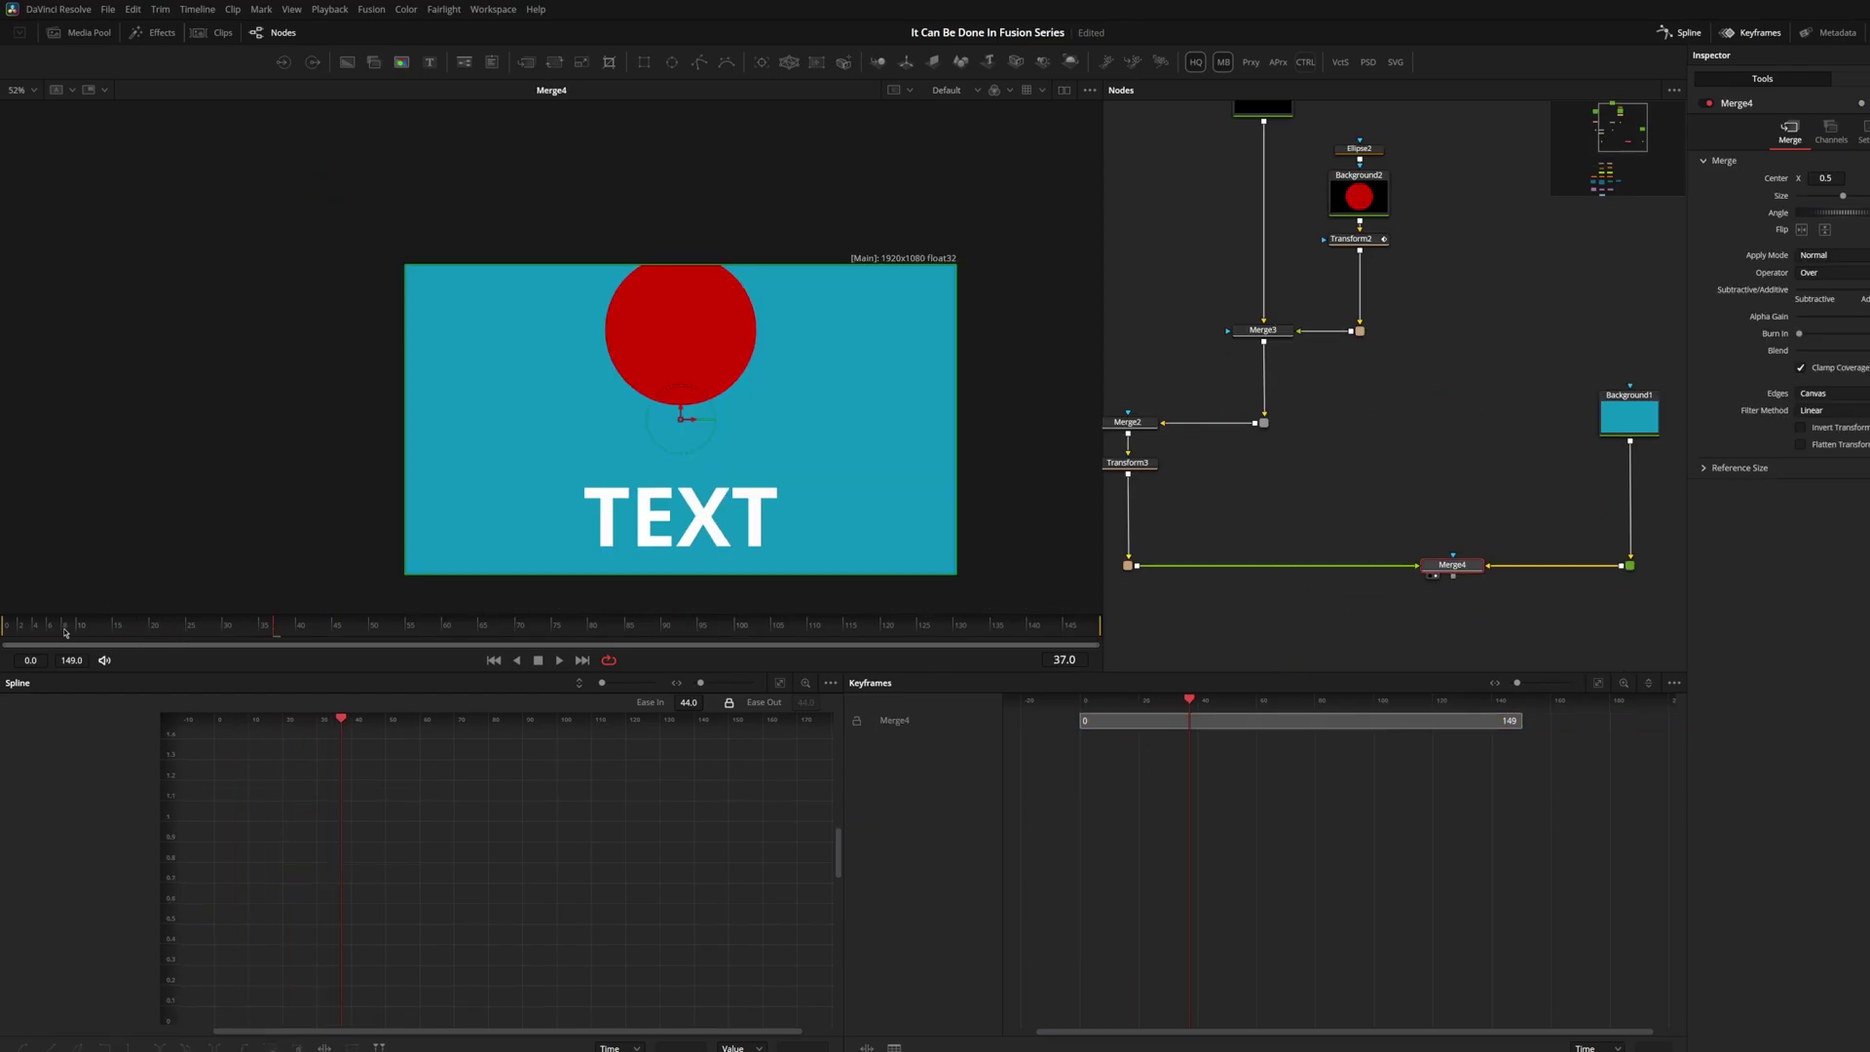
left_click_drag(65, 633, 242, 641)
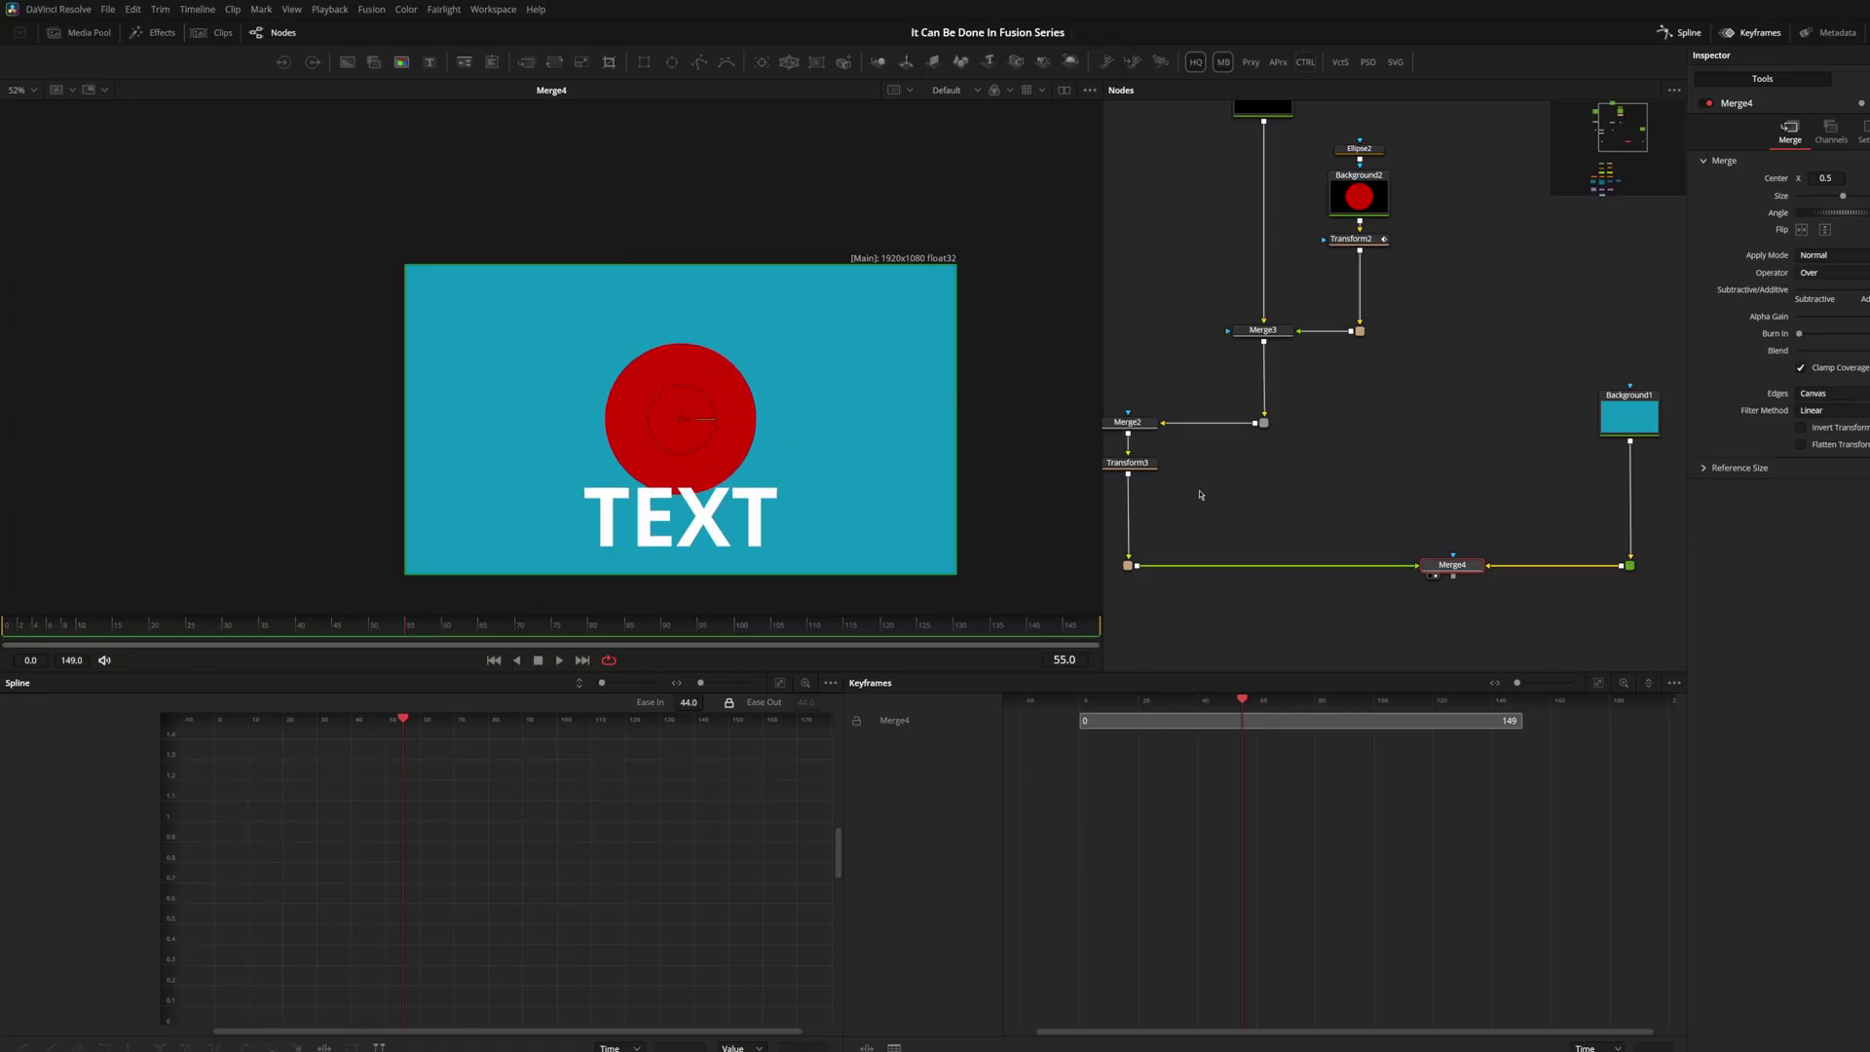
Try enabling Motion Blur on Transform1 below Text1, and scrub to frame 22 of the text's scaling
left_click_drag(1199, 495, 1436, 523)
scroll(1369, 520, "down", 3)
left_click_drag(1326, 320, 1313, 367)
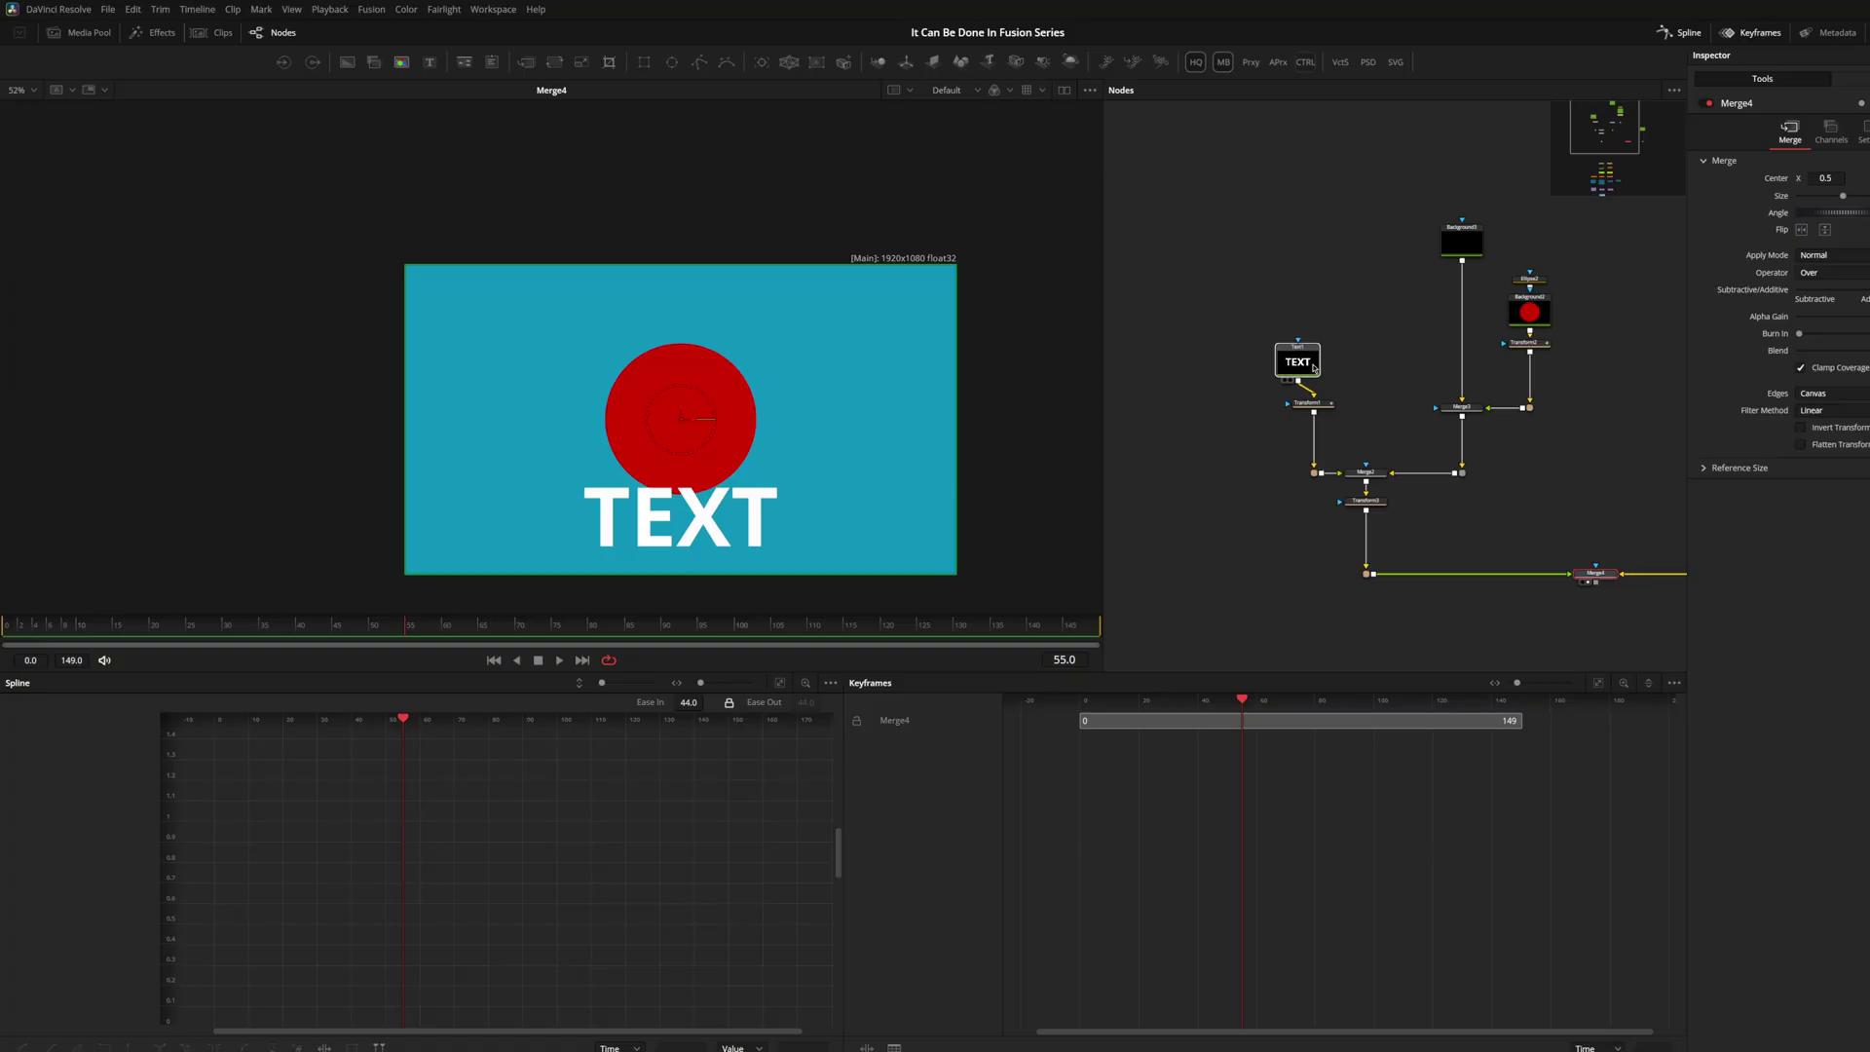
left_click(1310, 368)
scroll(1300, 380, "up", 2)
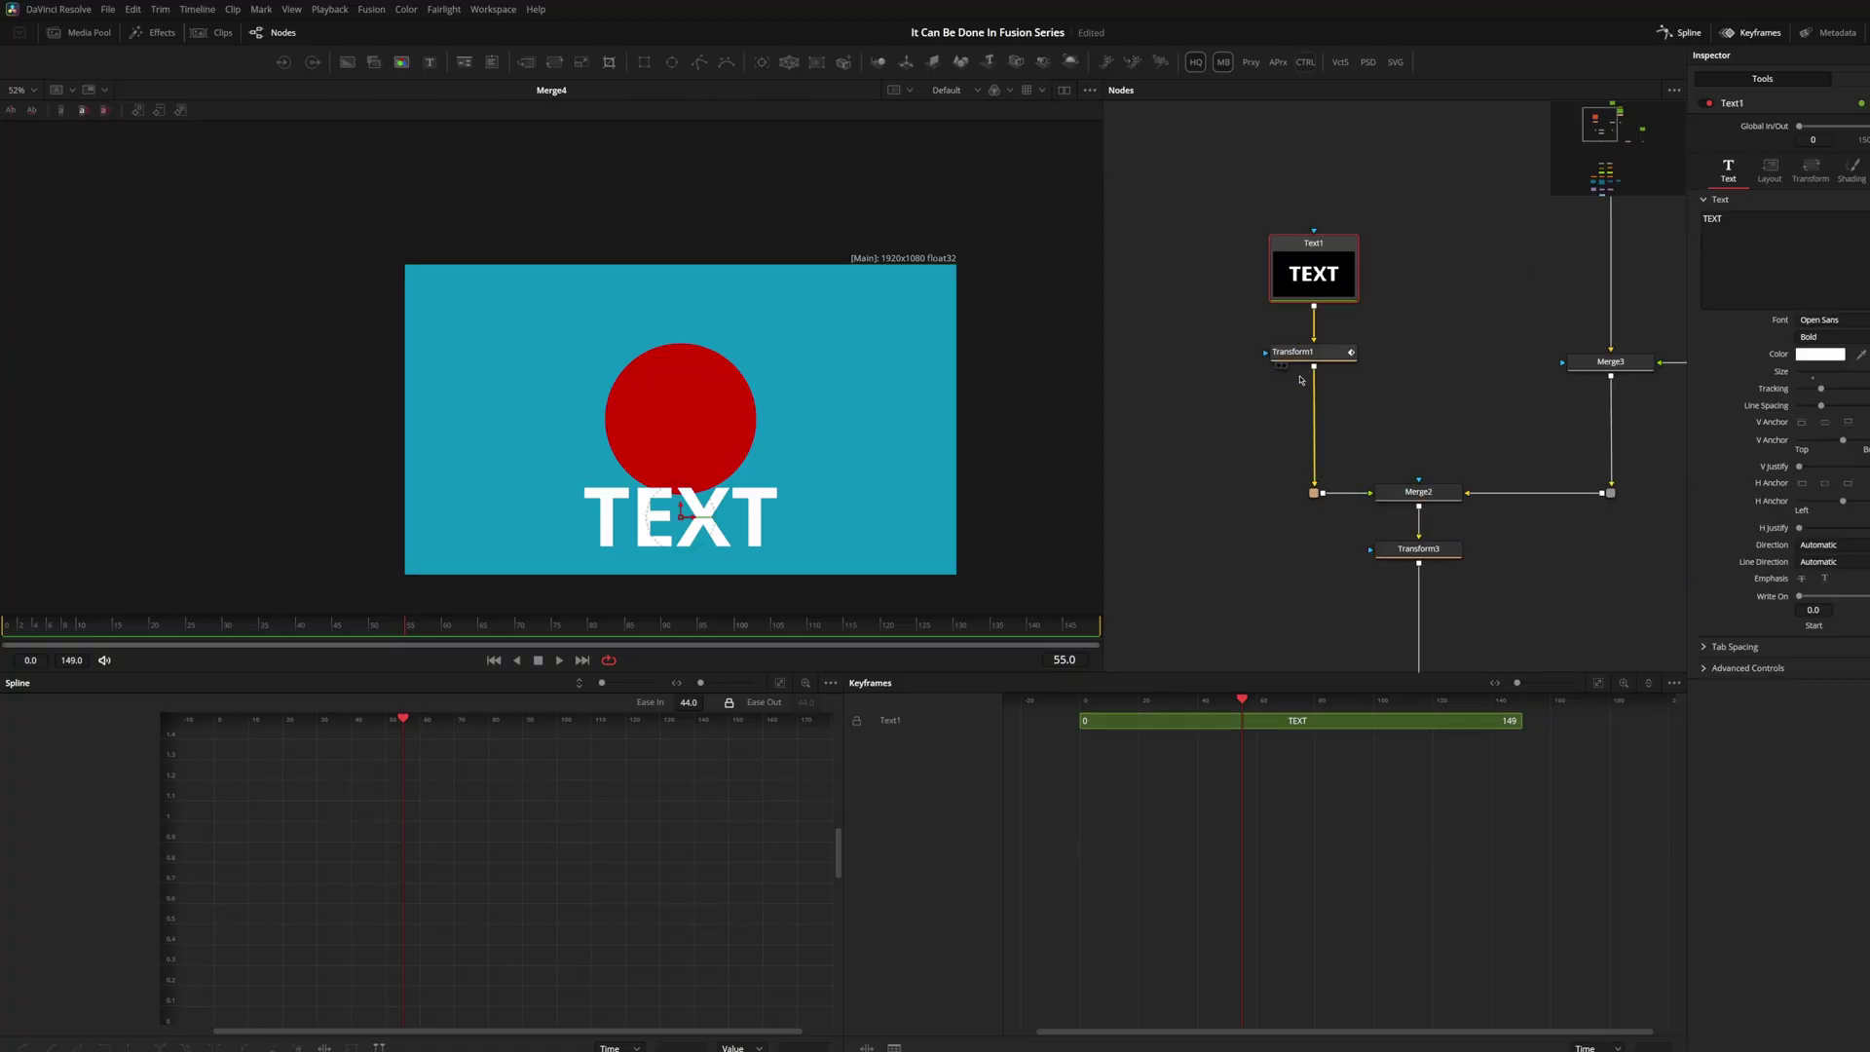
left_click(1295, 352)
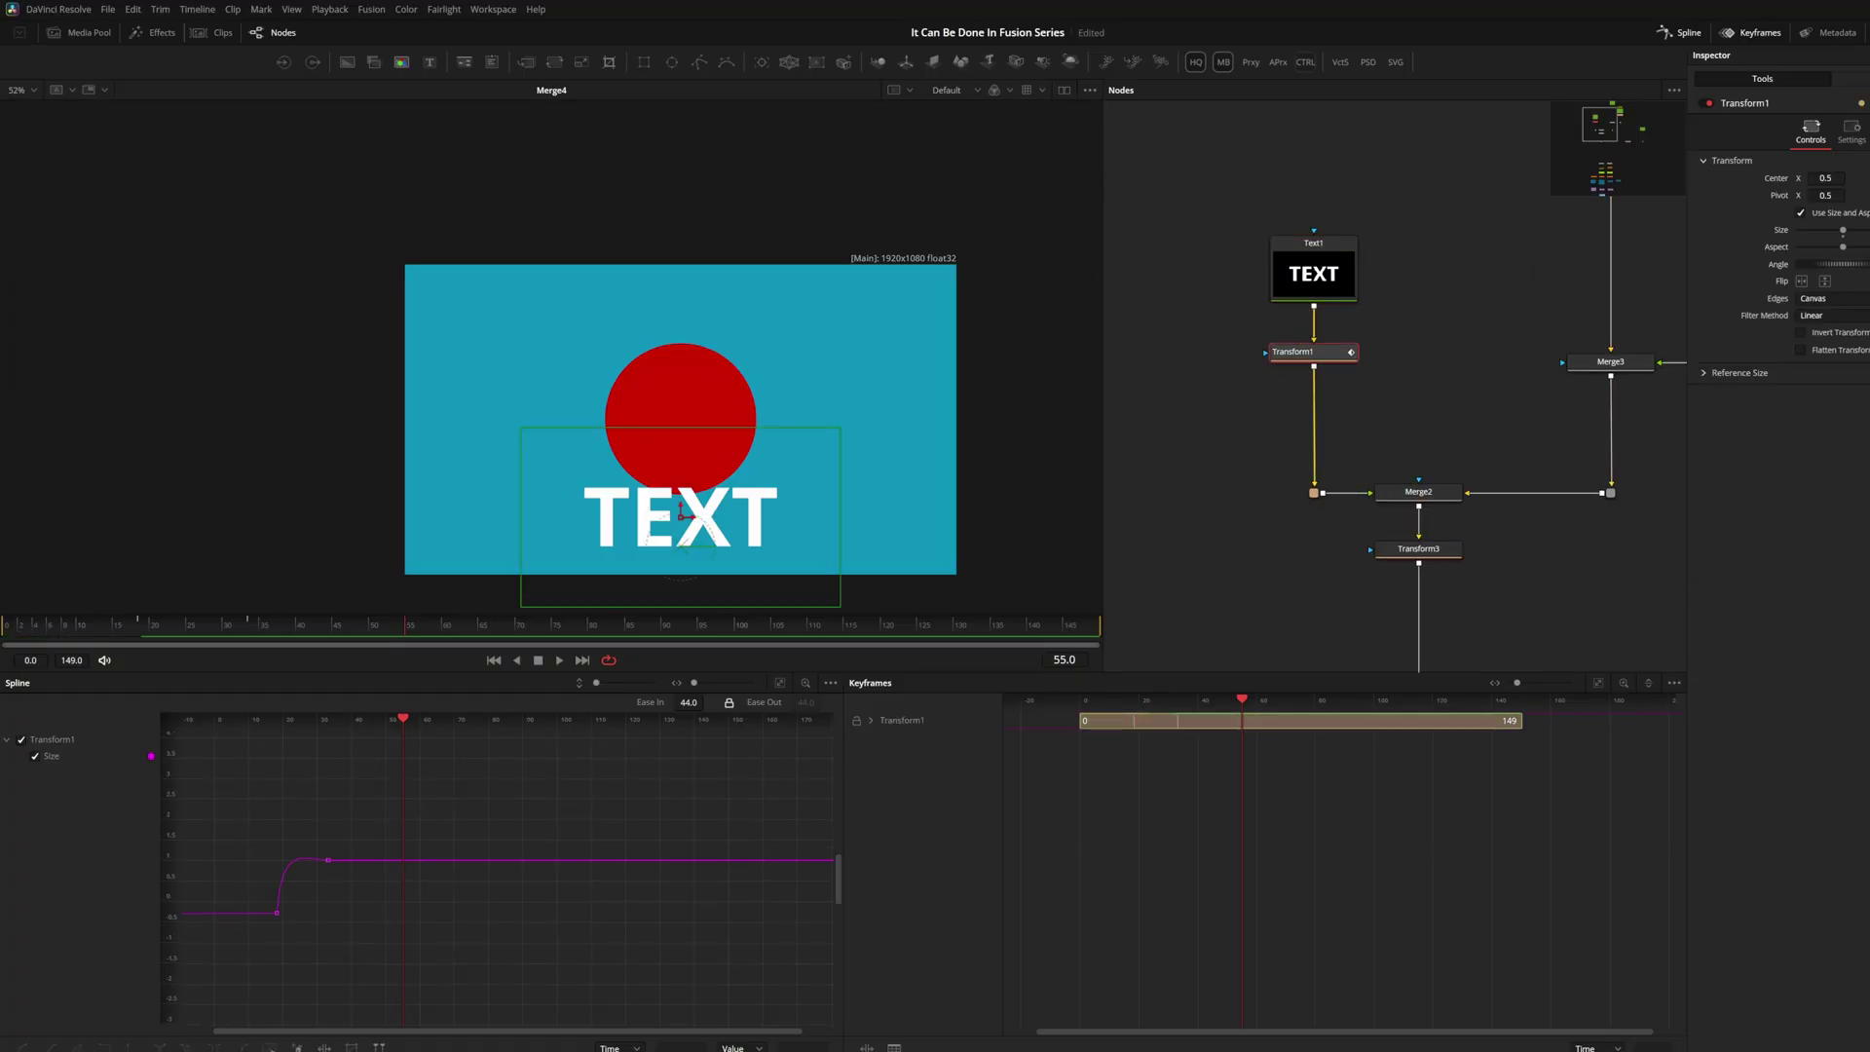
left_click(1851, 134)
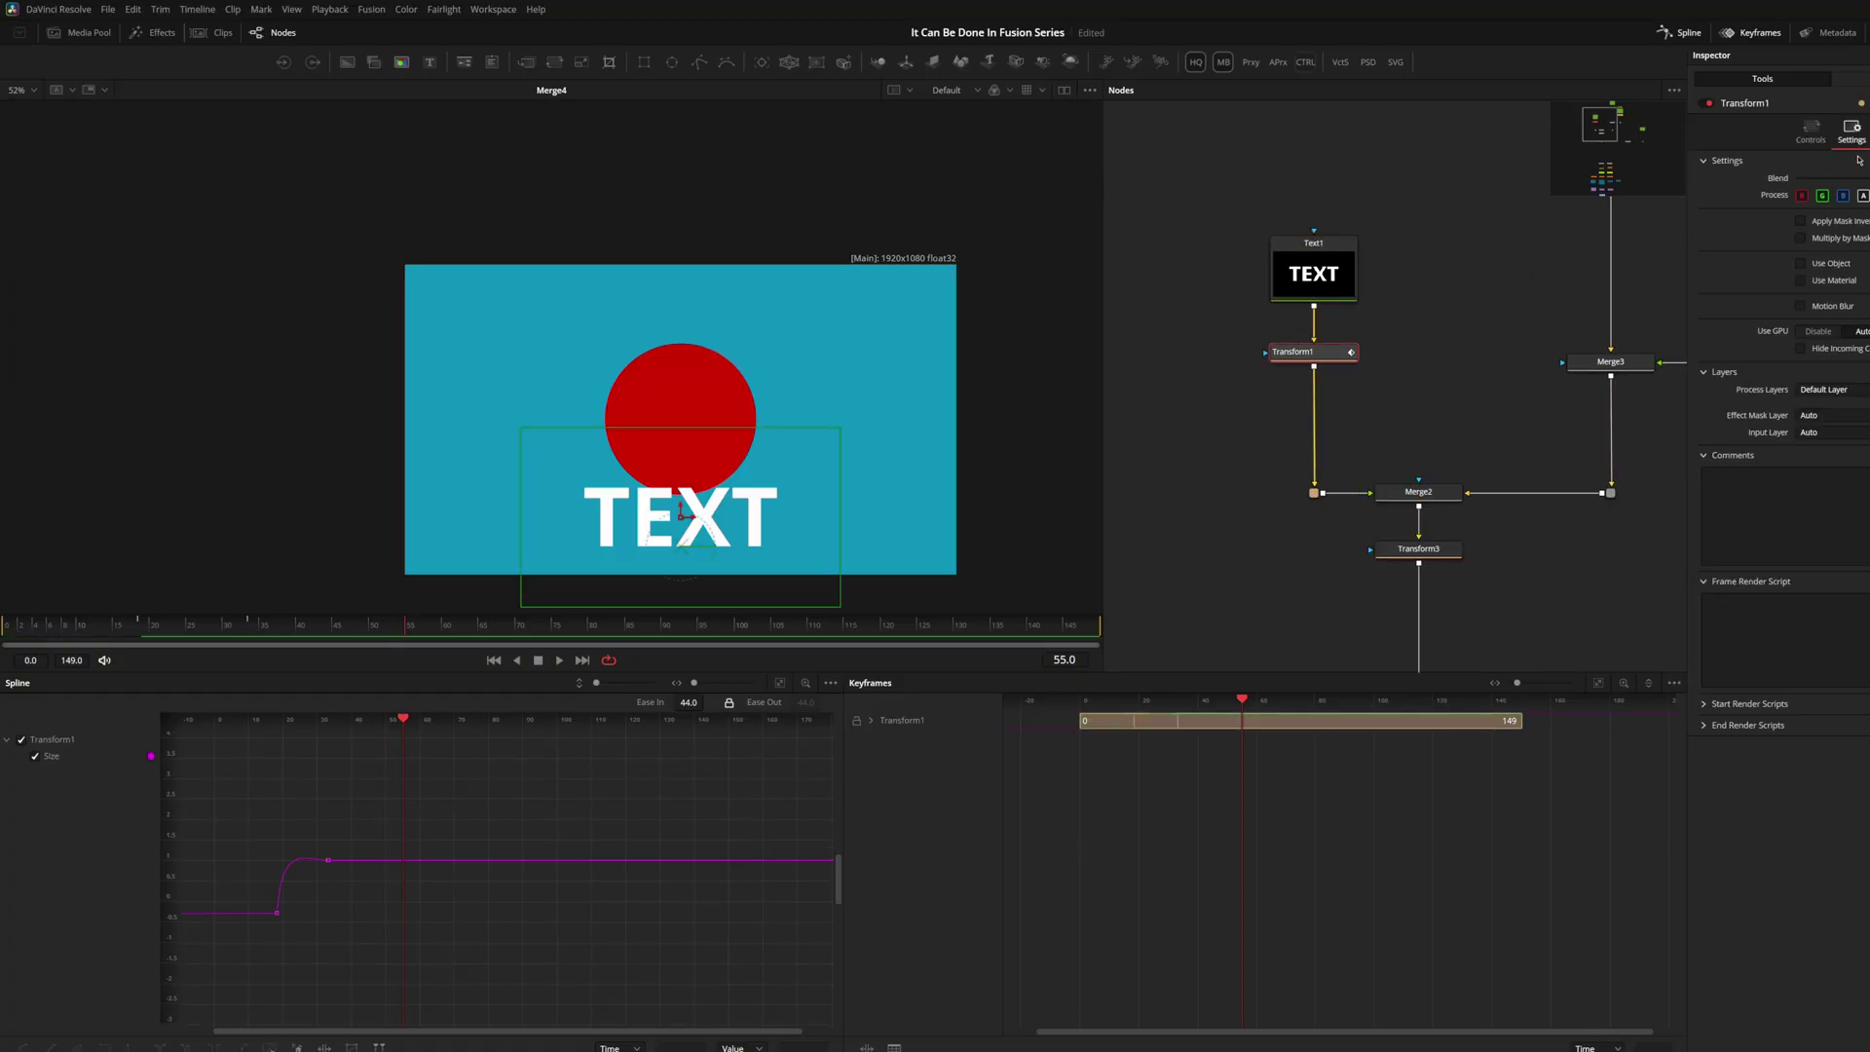
left_click(1802, 306)
left_click_drag(128, 619, 163, 635)
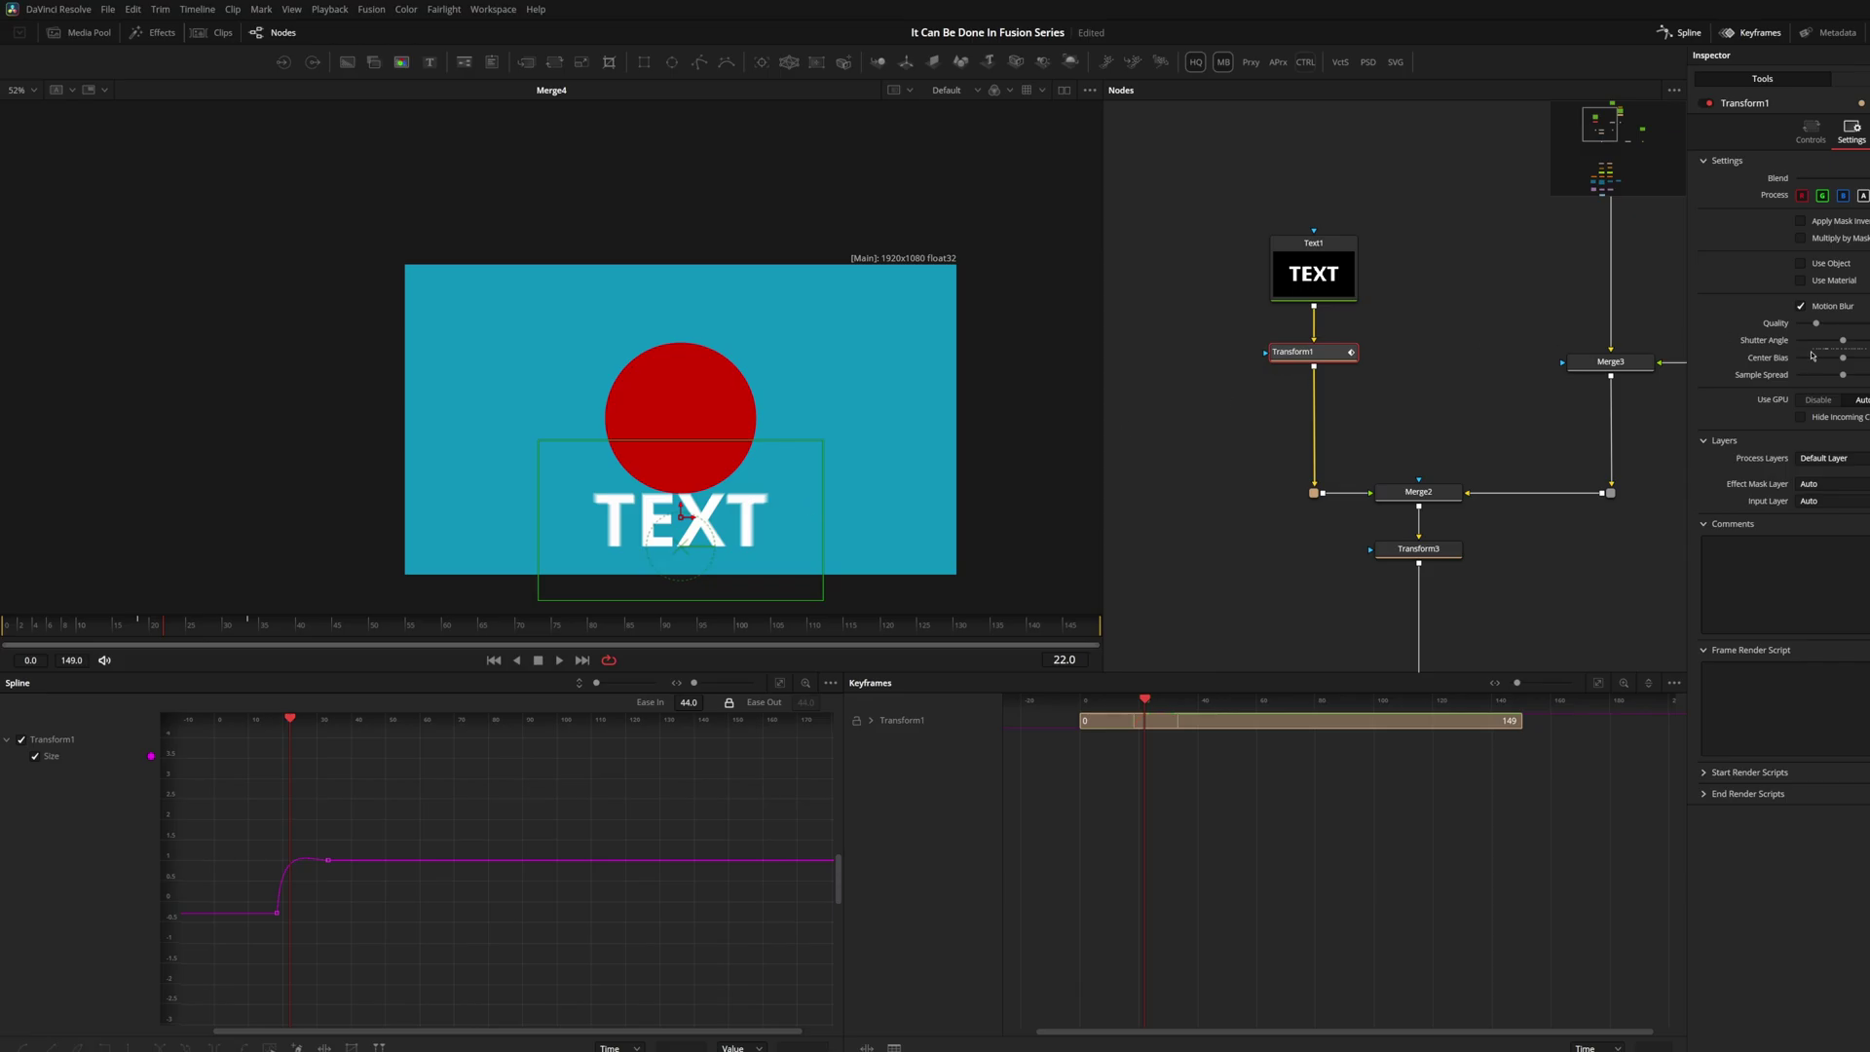
Try different motion blur Quality settings on Transform1, comparing the text's blurred edges up close at frames 20 and 22
left_click_drag(1816, 324, 1868, 323)
scroll(635, 526, "up", 10)
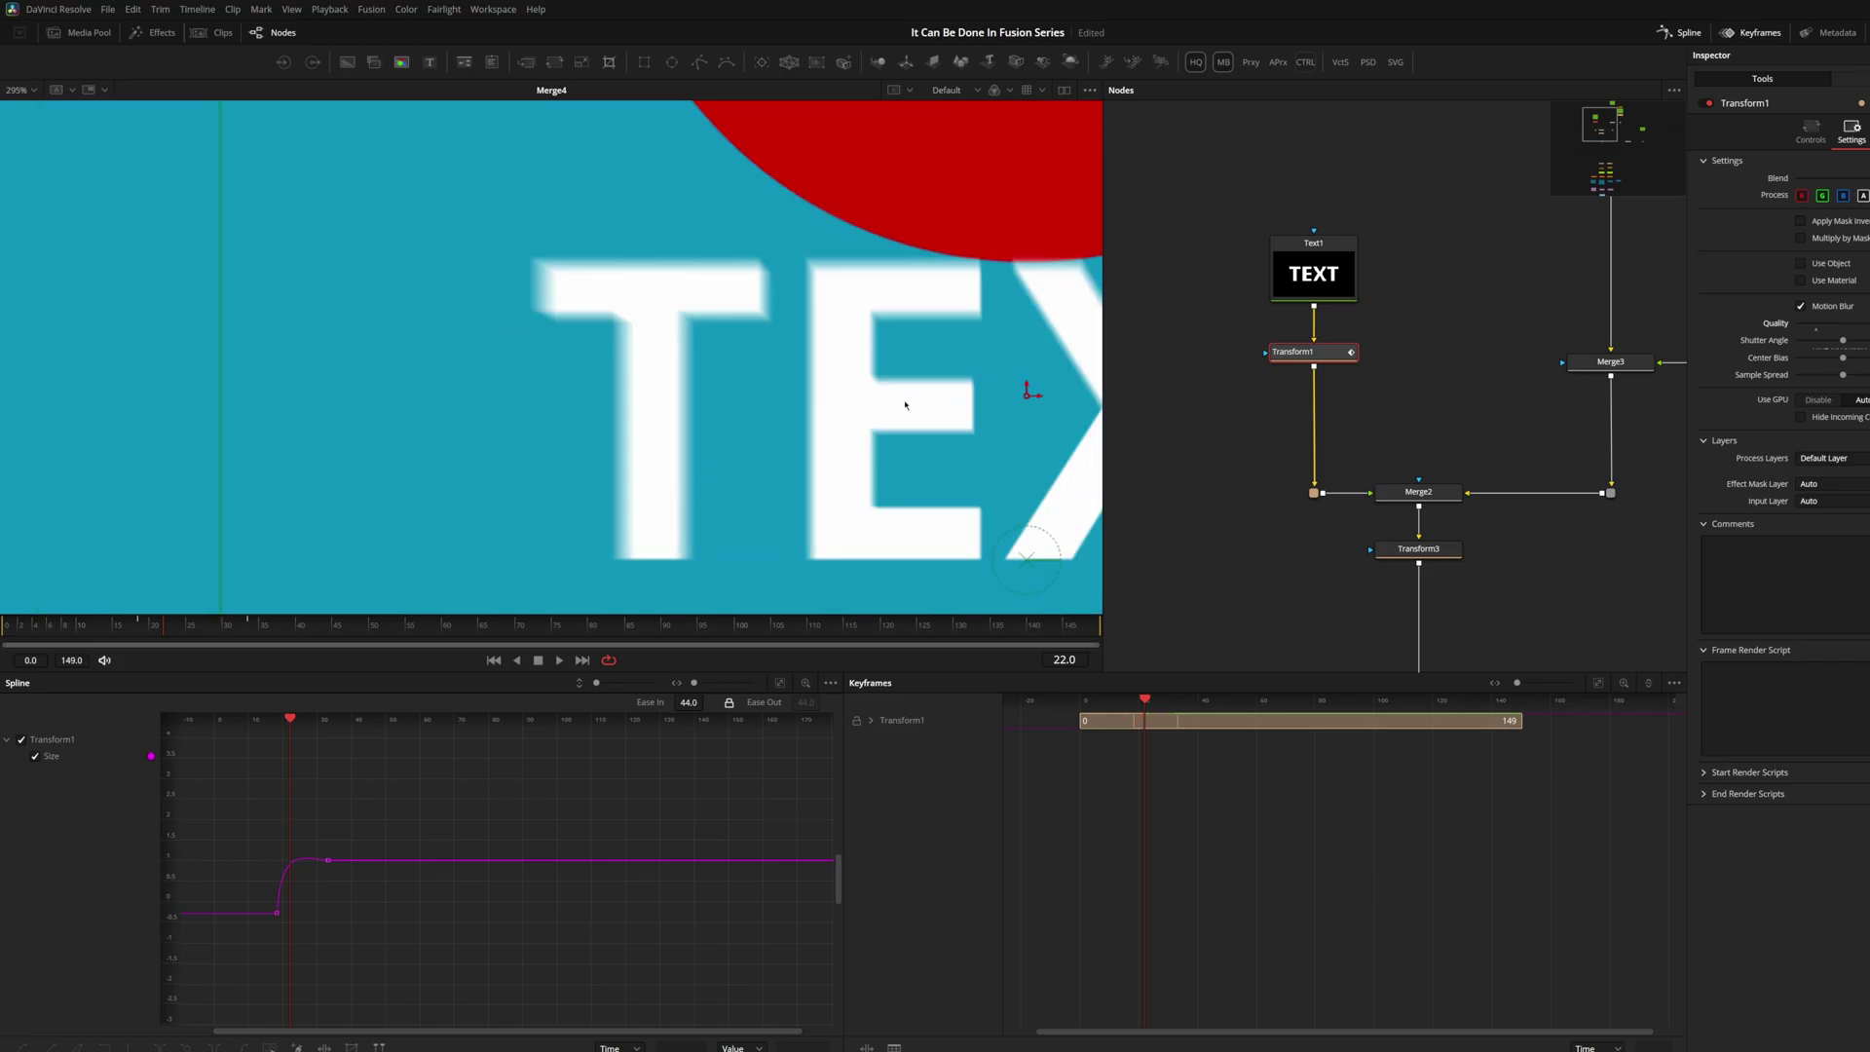
mouse_move(1869, 323)
left_mouse_down()
mouse_move(1788, 332)
mouse_move(1868, 323)
left_mouse_up()
key("Tab")
left_click_drag(1864, 327, 1828, 330)
left_click_drag(151, 626, 184, 636)
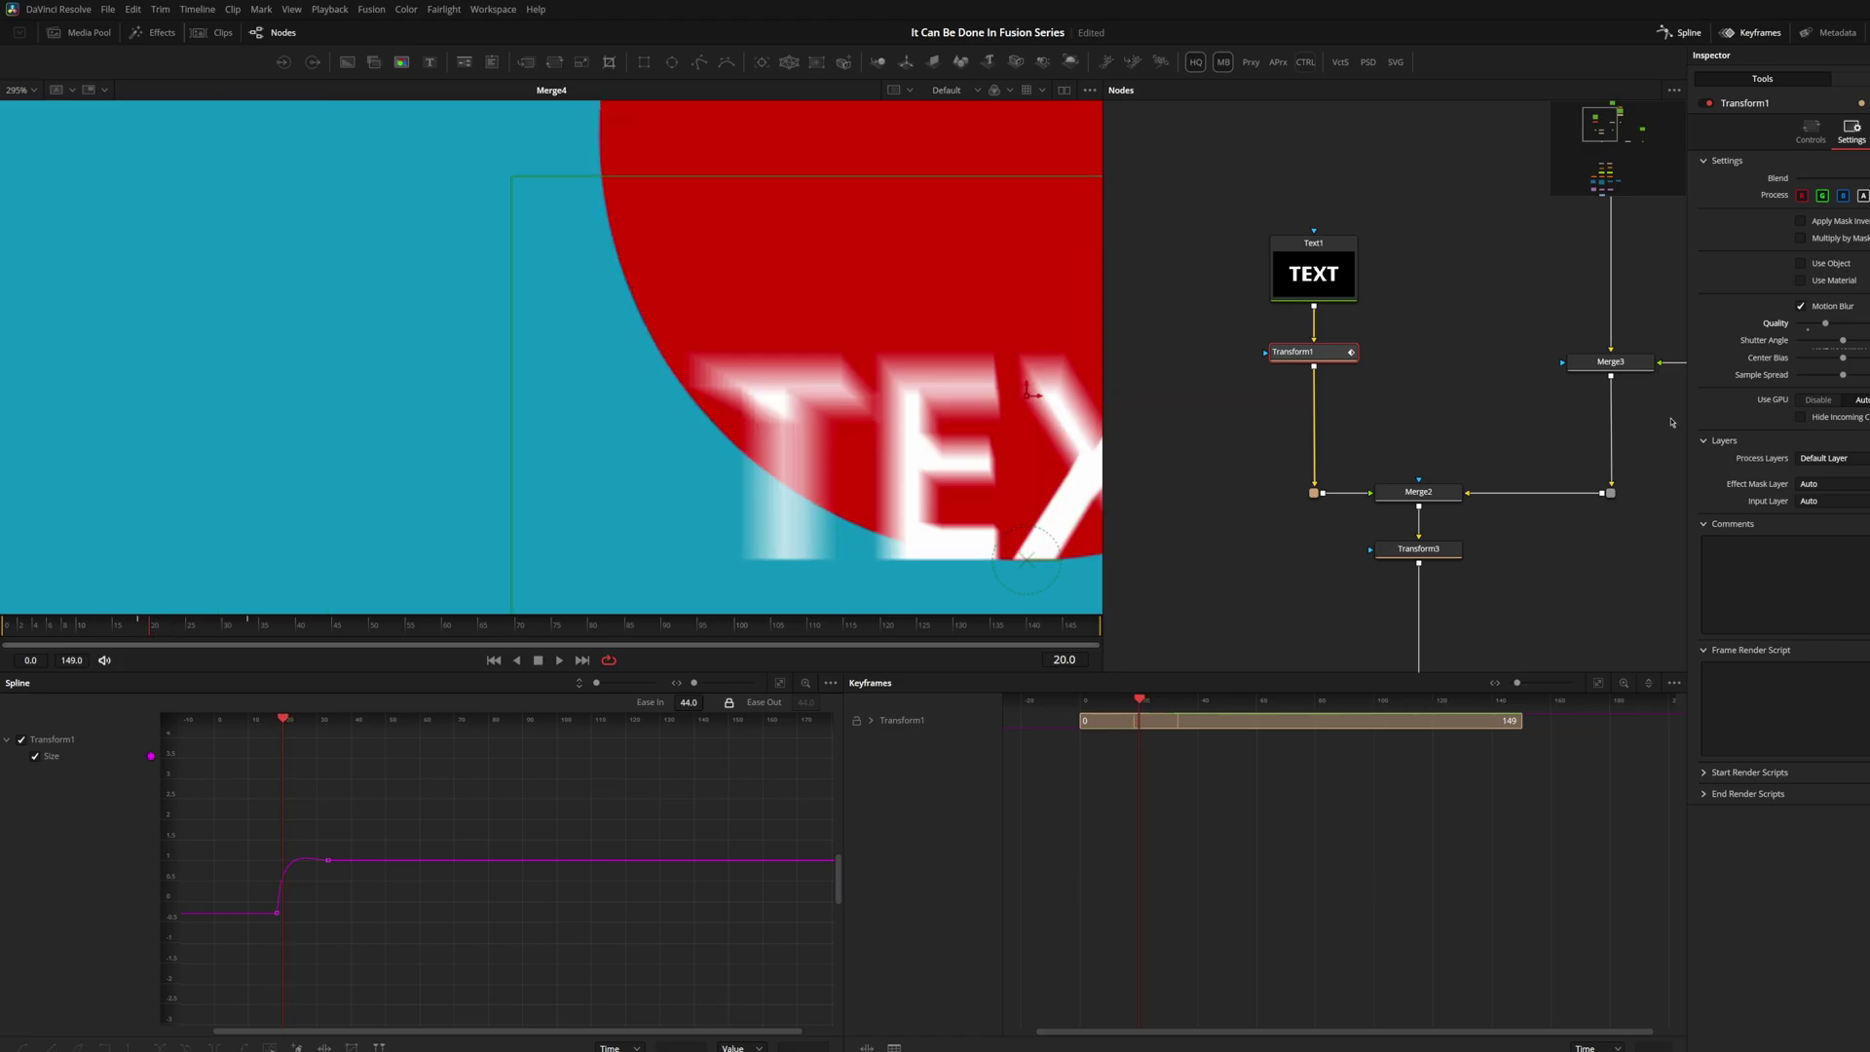
left_click_drag(1825, 325, 1833, 328)
left_click_drag(161, 635, 164, 637)
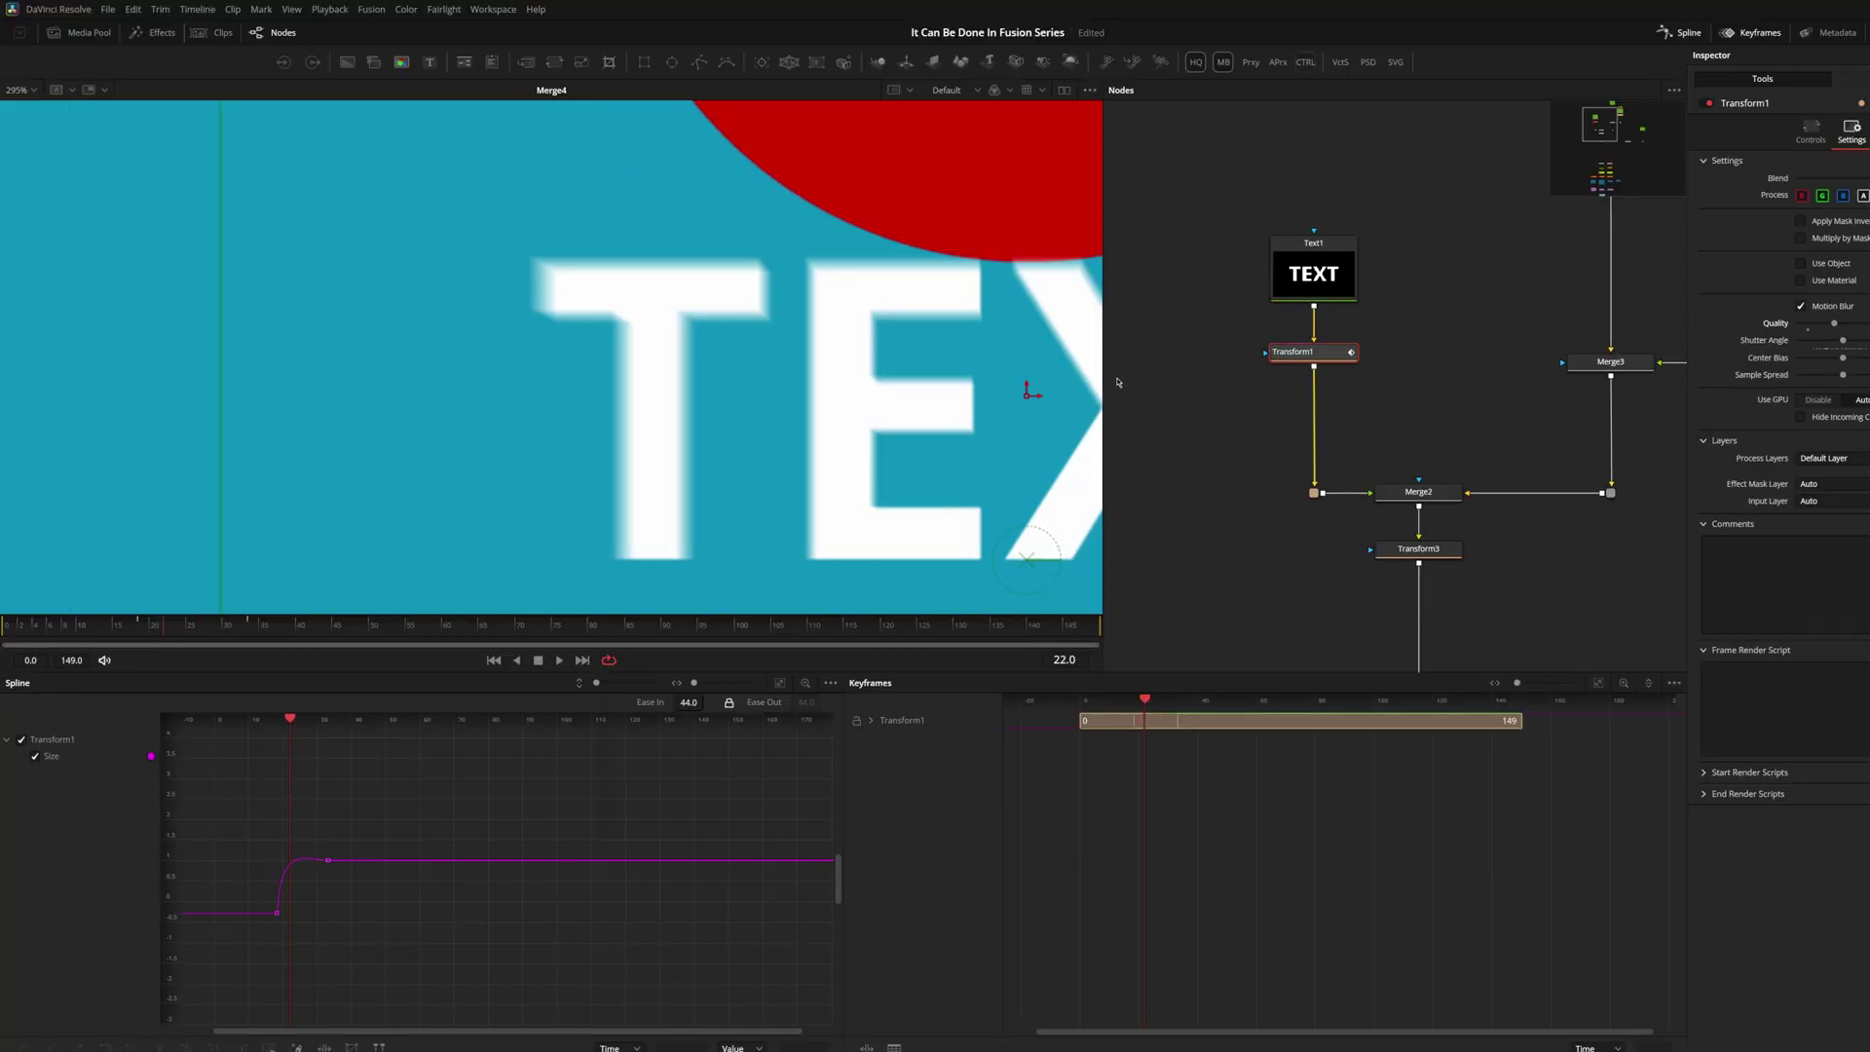
Try a much larger Shutter Angle for Transform1's motion blur, reset it to the default, and scrub to frame 19
scroll(915, 375, "down", 3)
left_click_drag(656, 340, 580, 343)
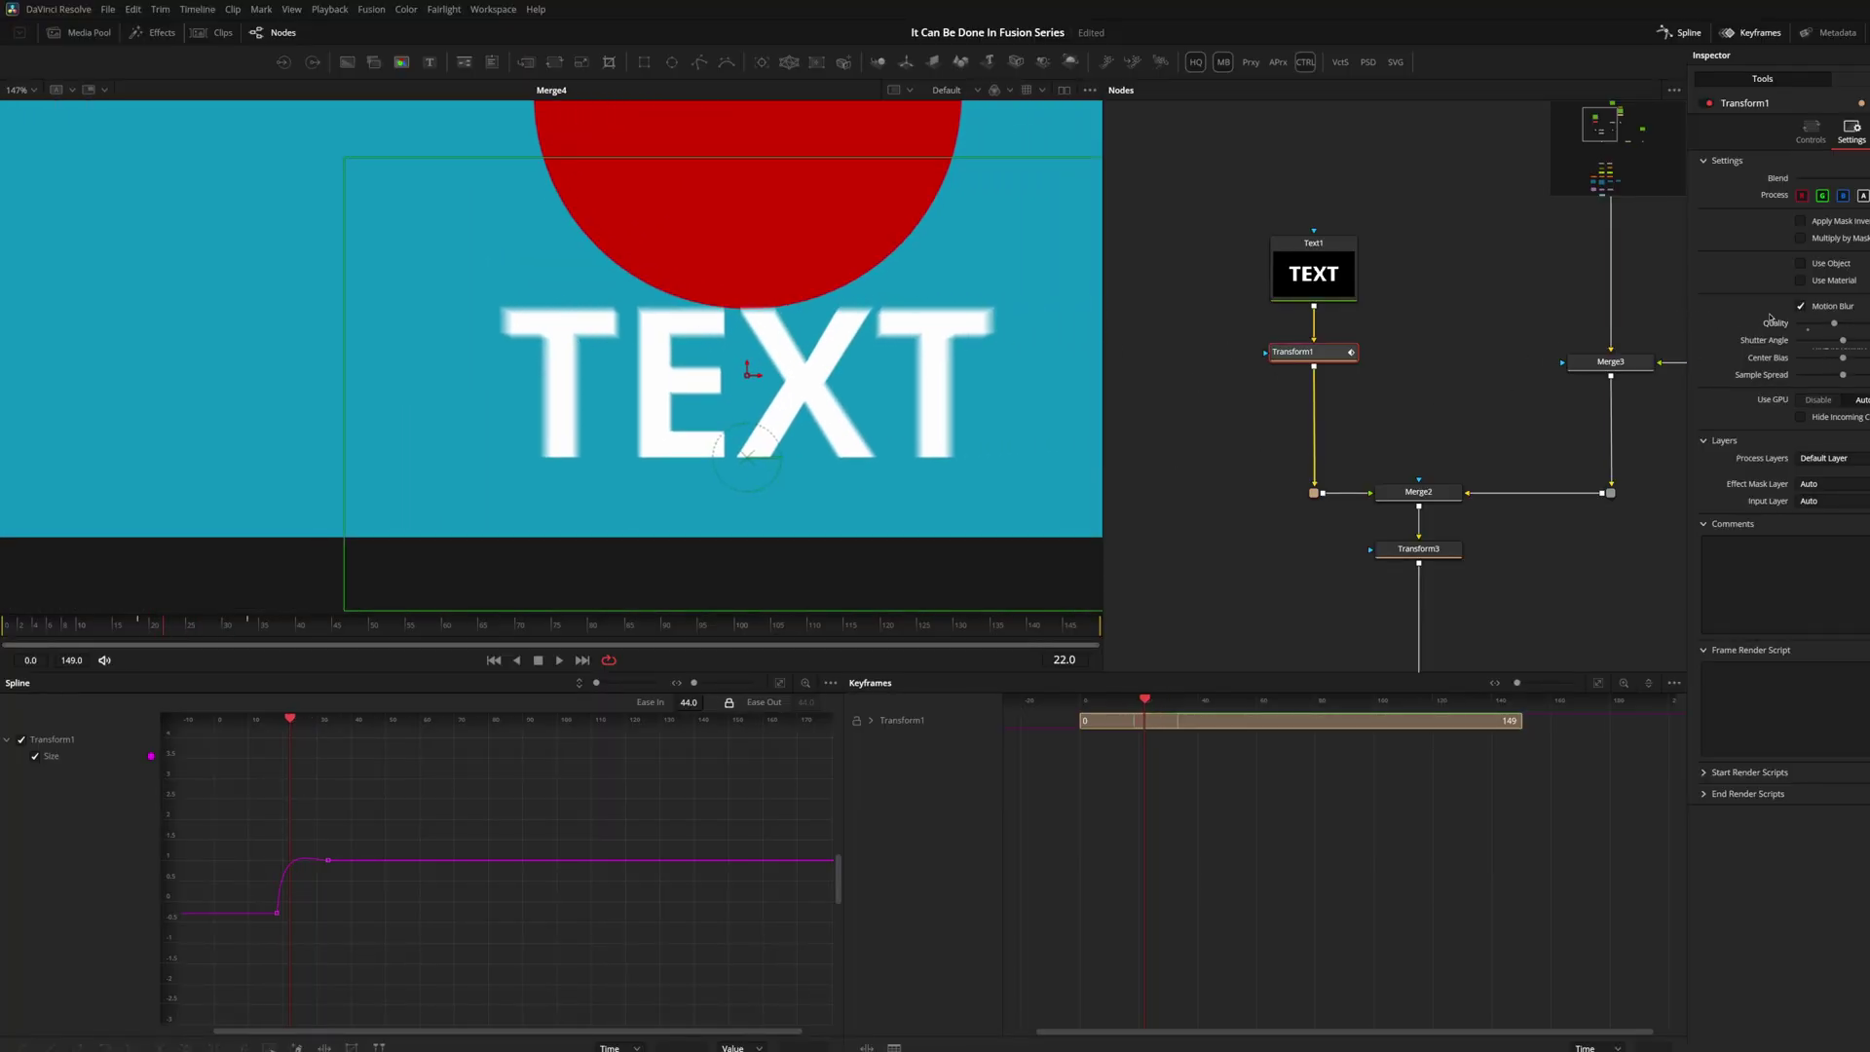
left_click_drag(1841, 343, 1869, 343)
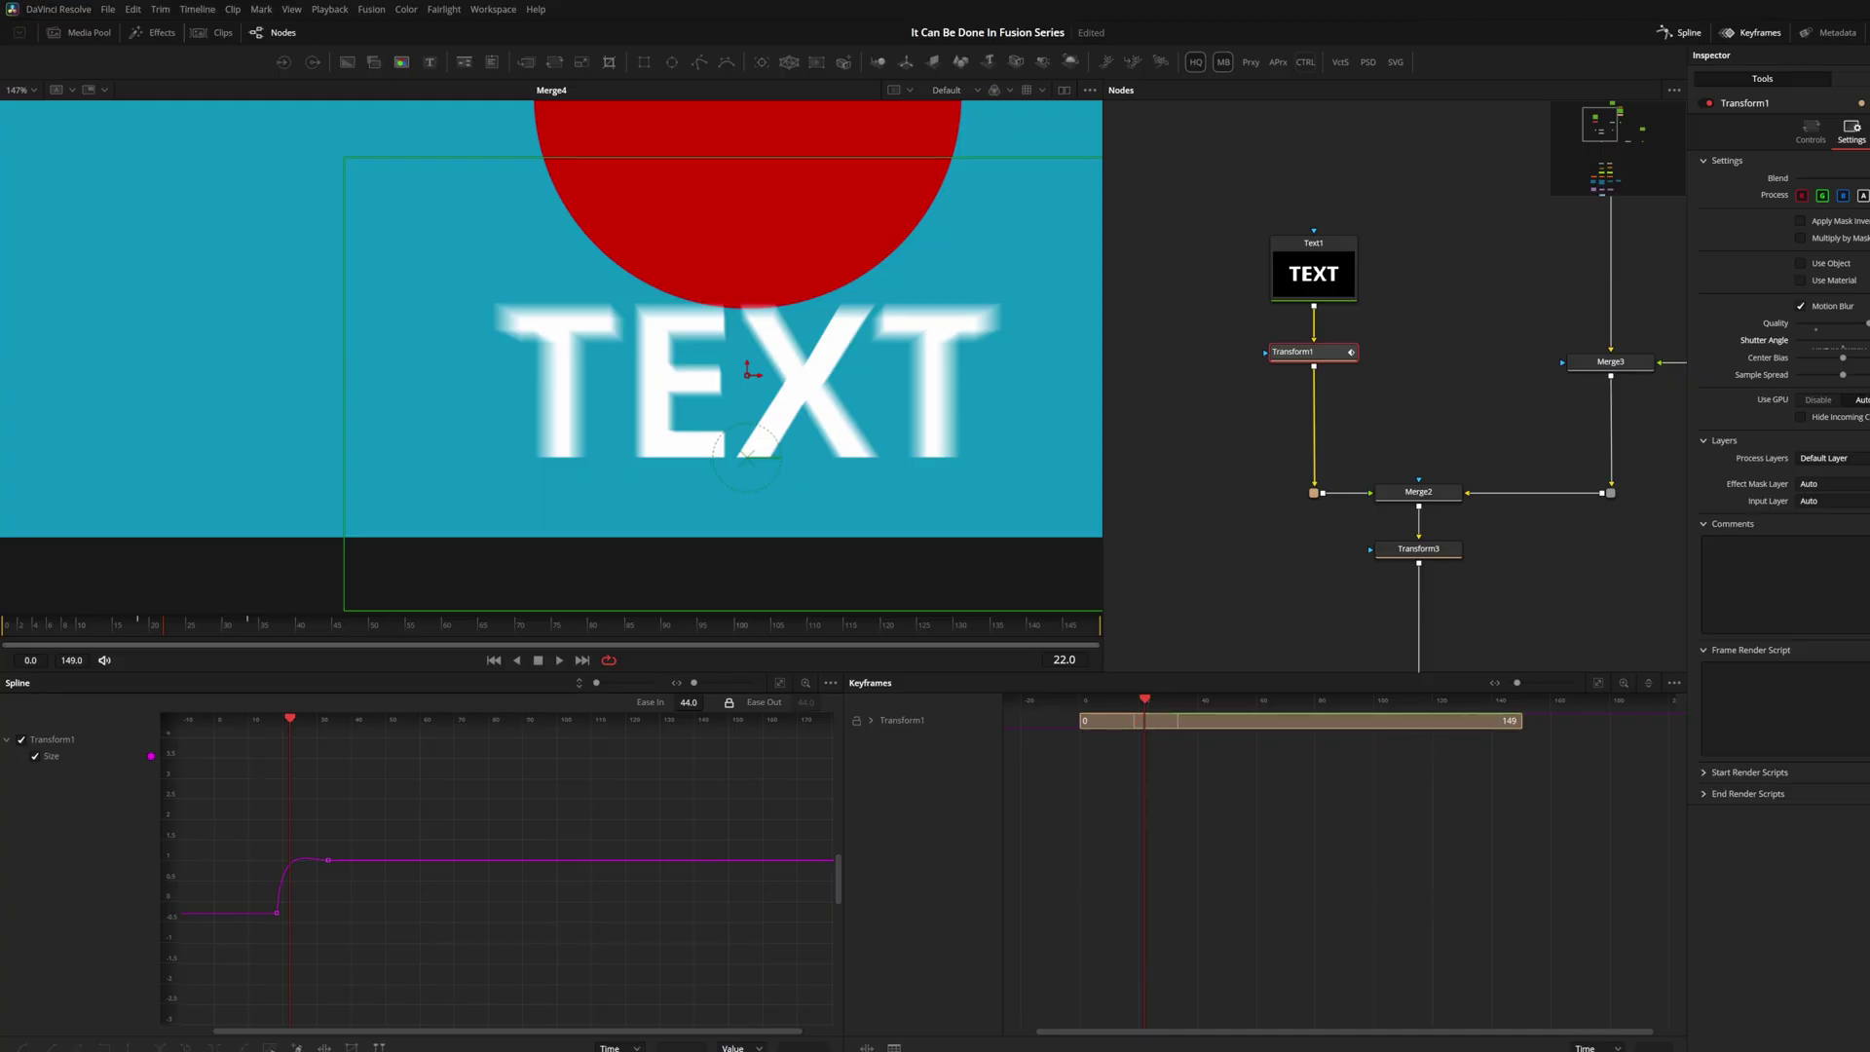
key("Tab")
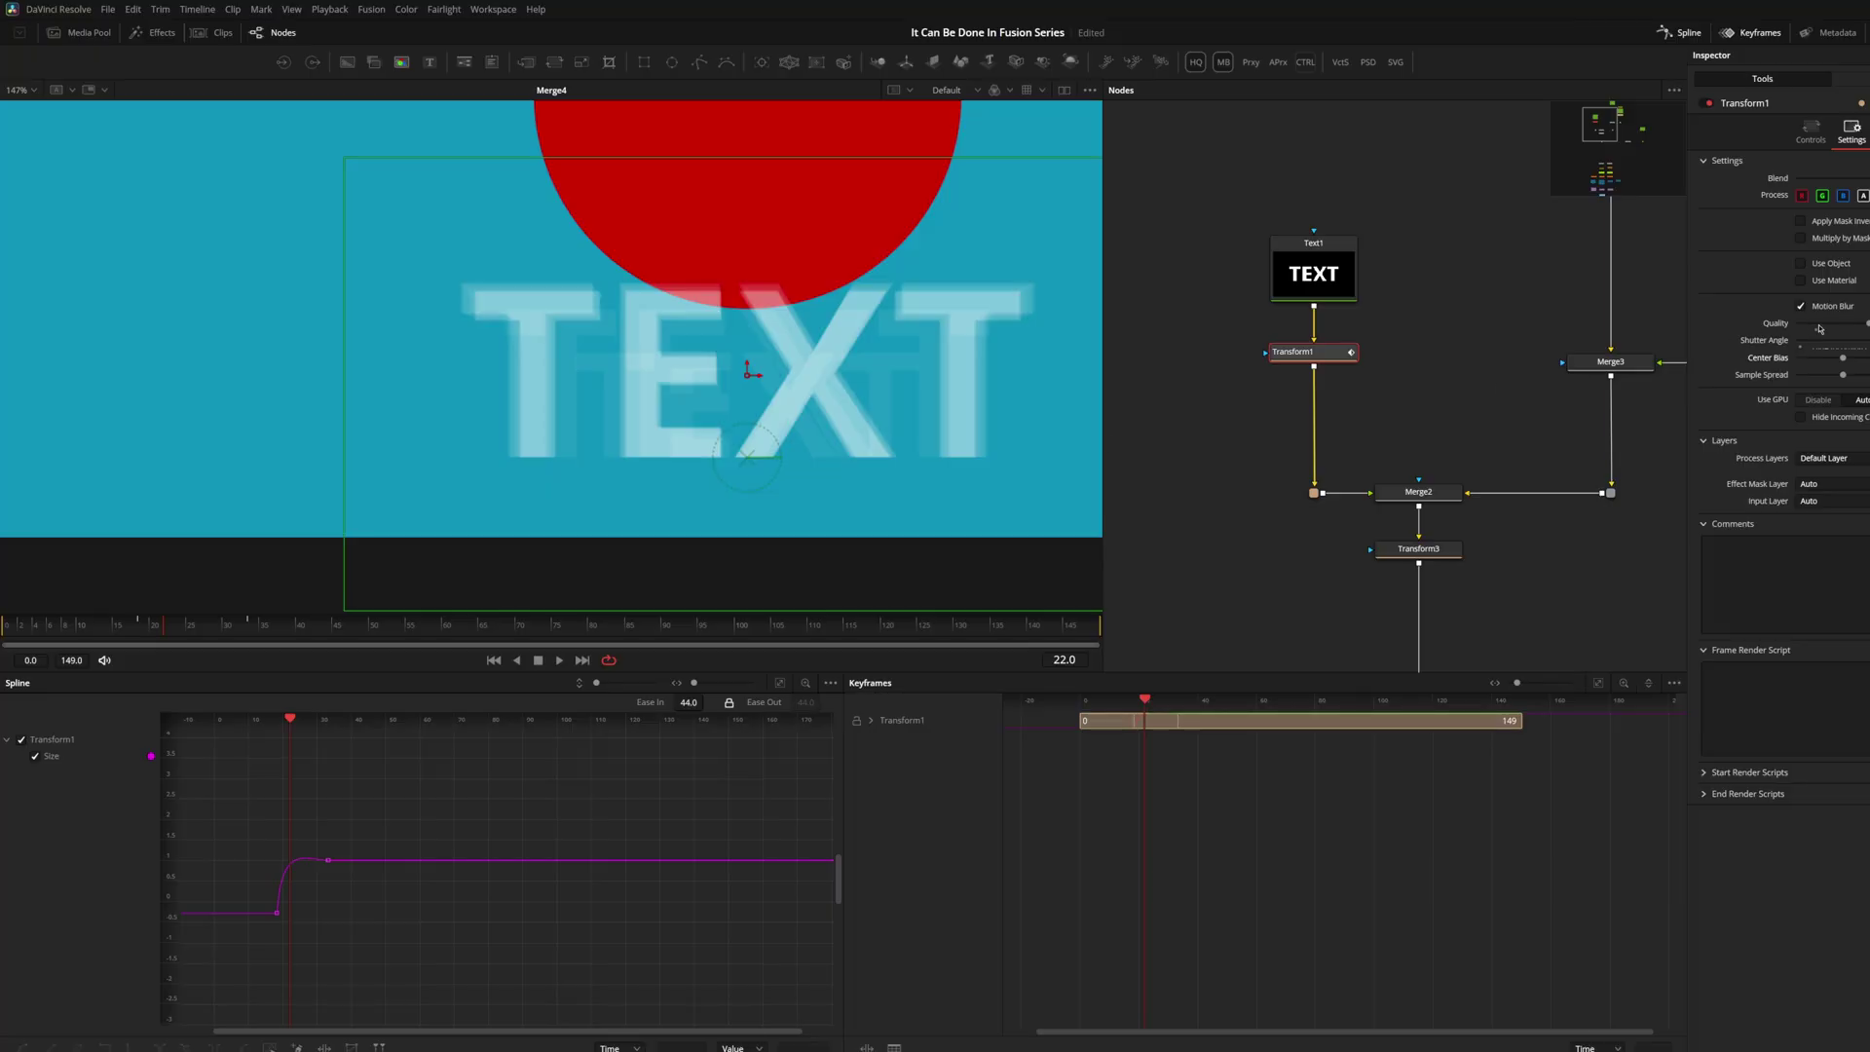
double_click(1760, 343)
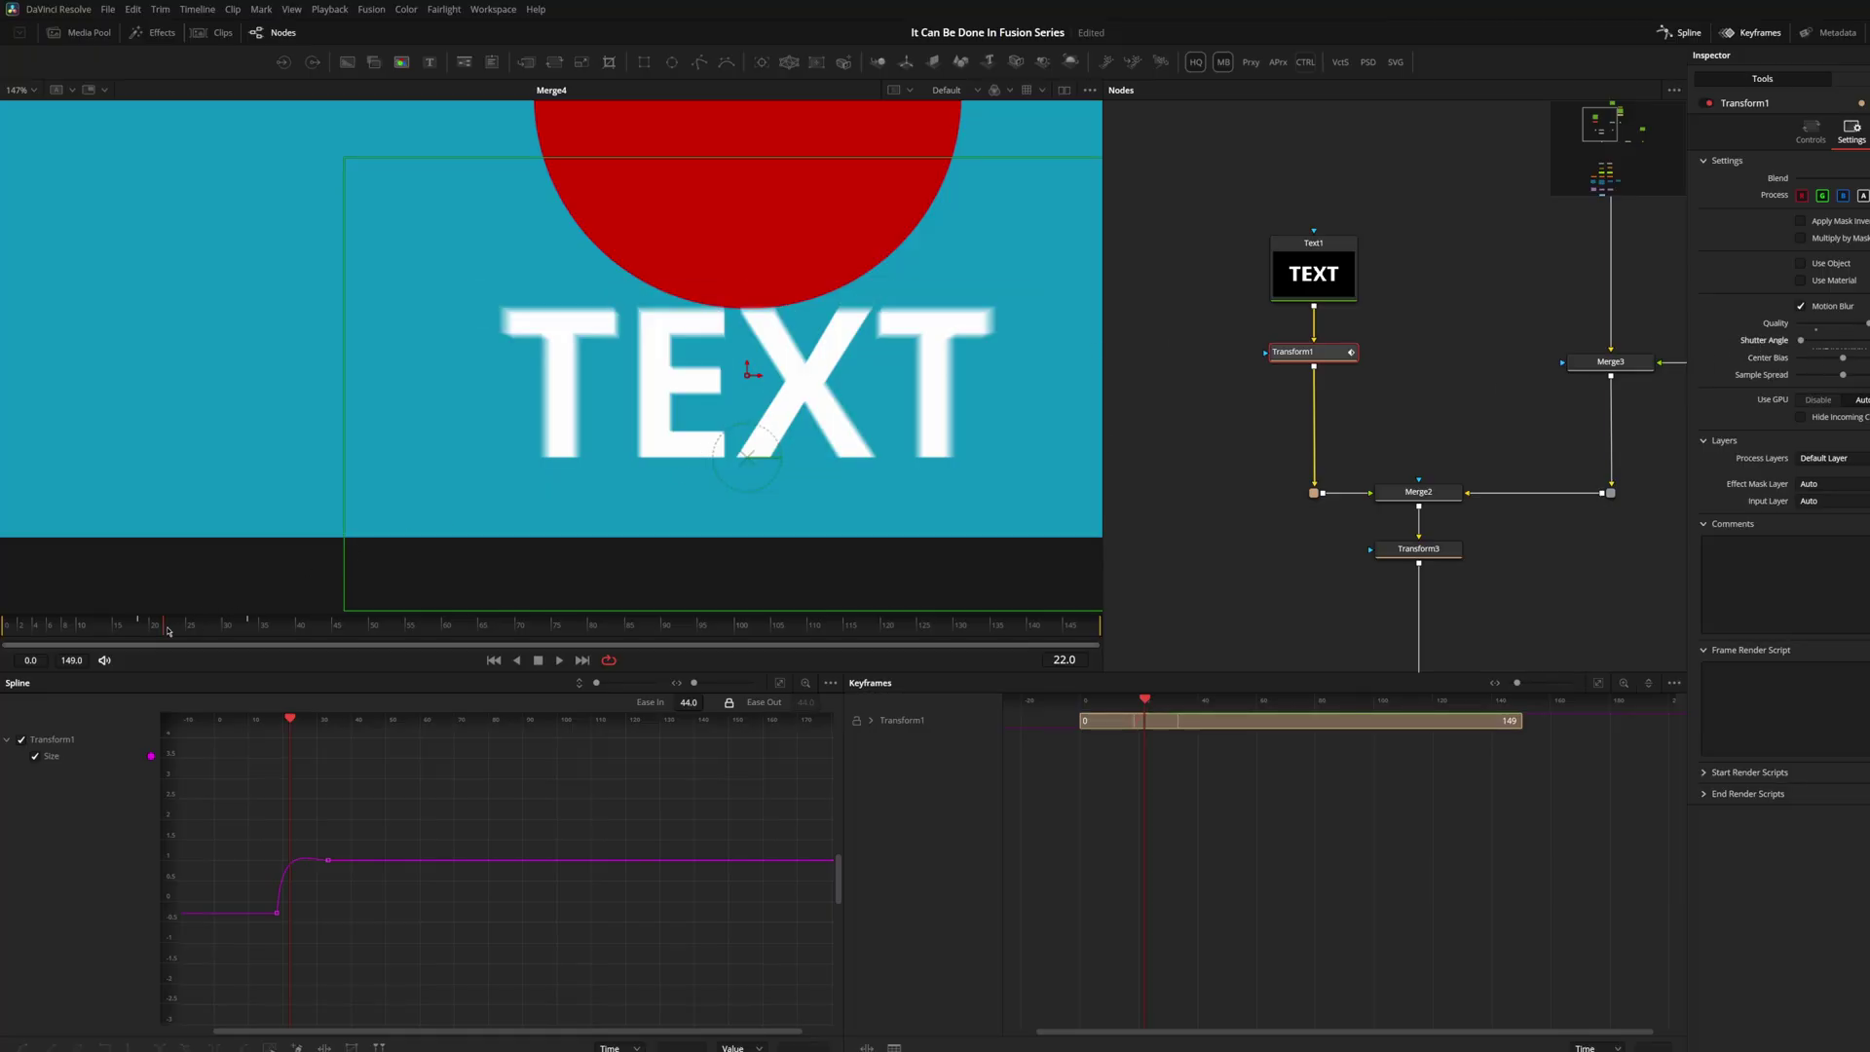
mouse_move(168, 631)
left_mouse_down()
mouse_move(213, 631)
mouse_move(121, 634)
mouse_move(187, 636)
mouse_move(148, 635)
left_mouse_up()
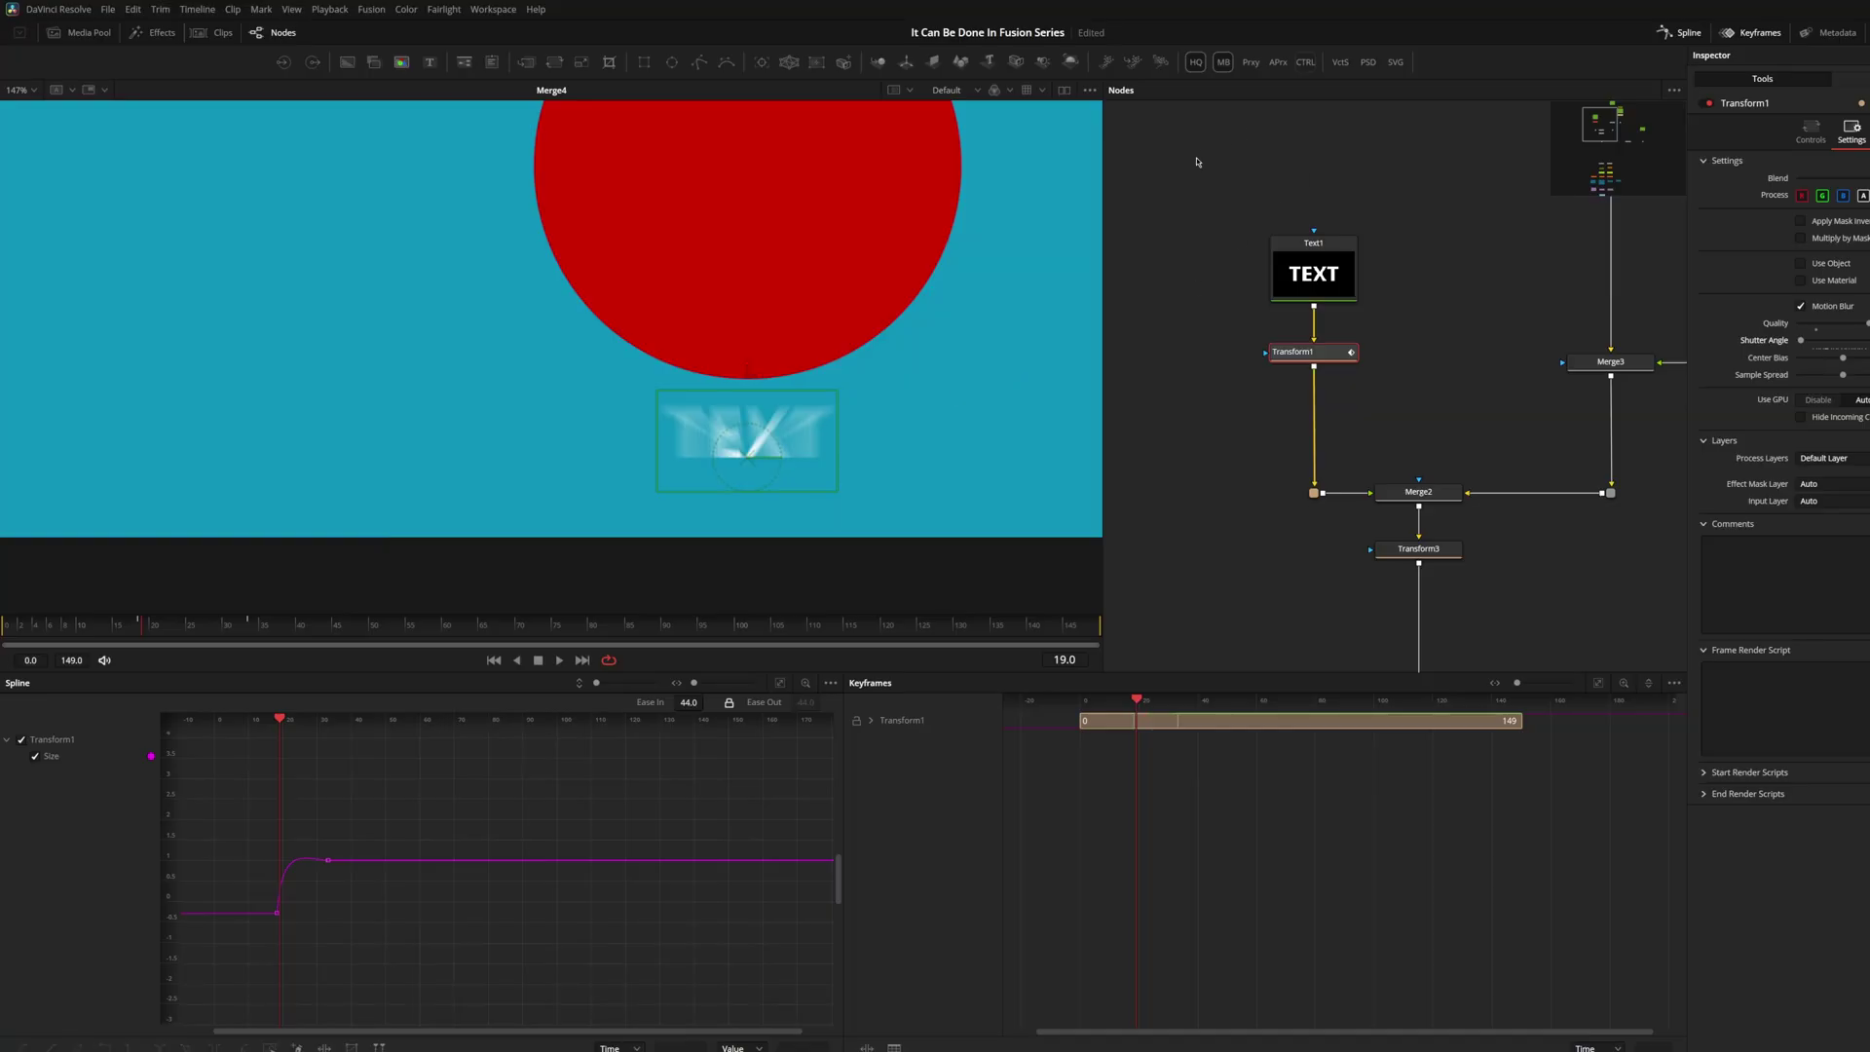
Turn off Motion Blur on Transform1, and scrub to frame 24 with the whole frame in view
left_click(1806, 306)
scroll(950, 329, "down", 5)
left_click_drag(921, 279, 692, 398)
scroll(693, 398, "up", 2)
left_click_drag(164, 626, 186, 628)
Insert a Transform between Merge2 and Transform3, and rename it xf_MB
left_click_drag(1406, 467, 1281, 346)
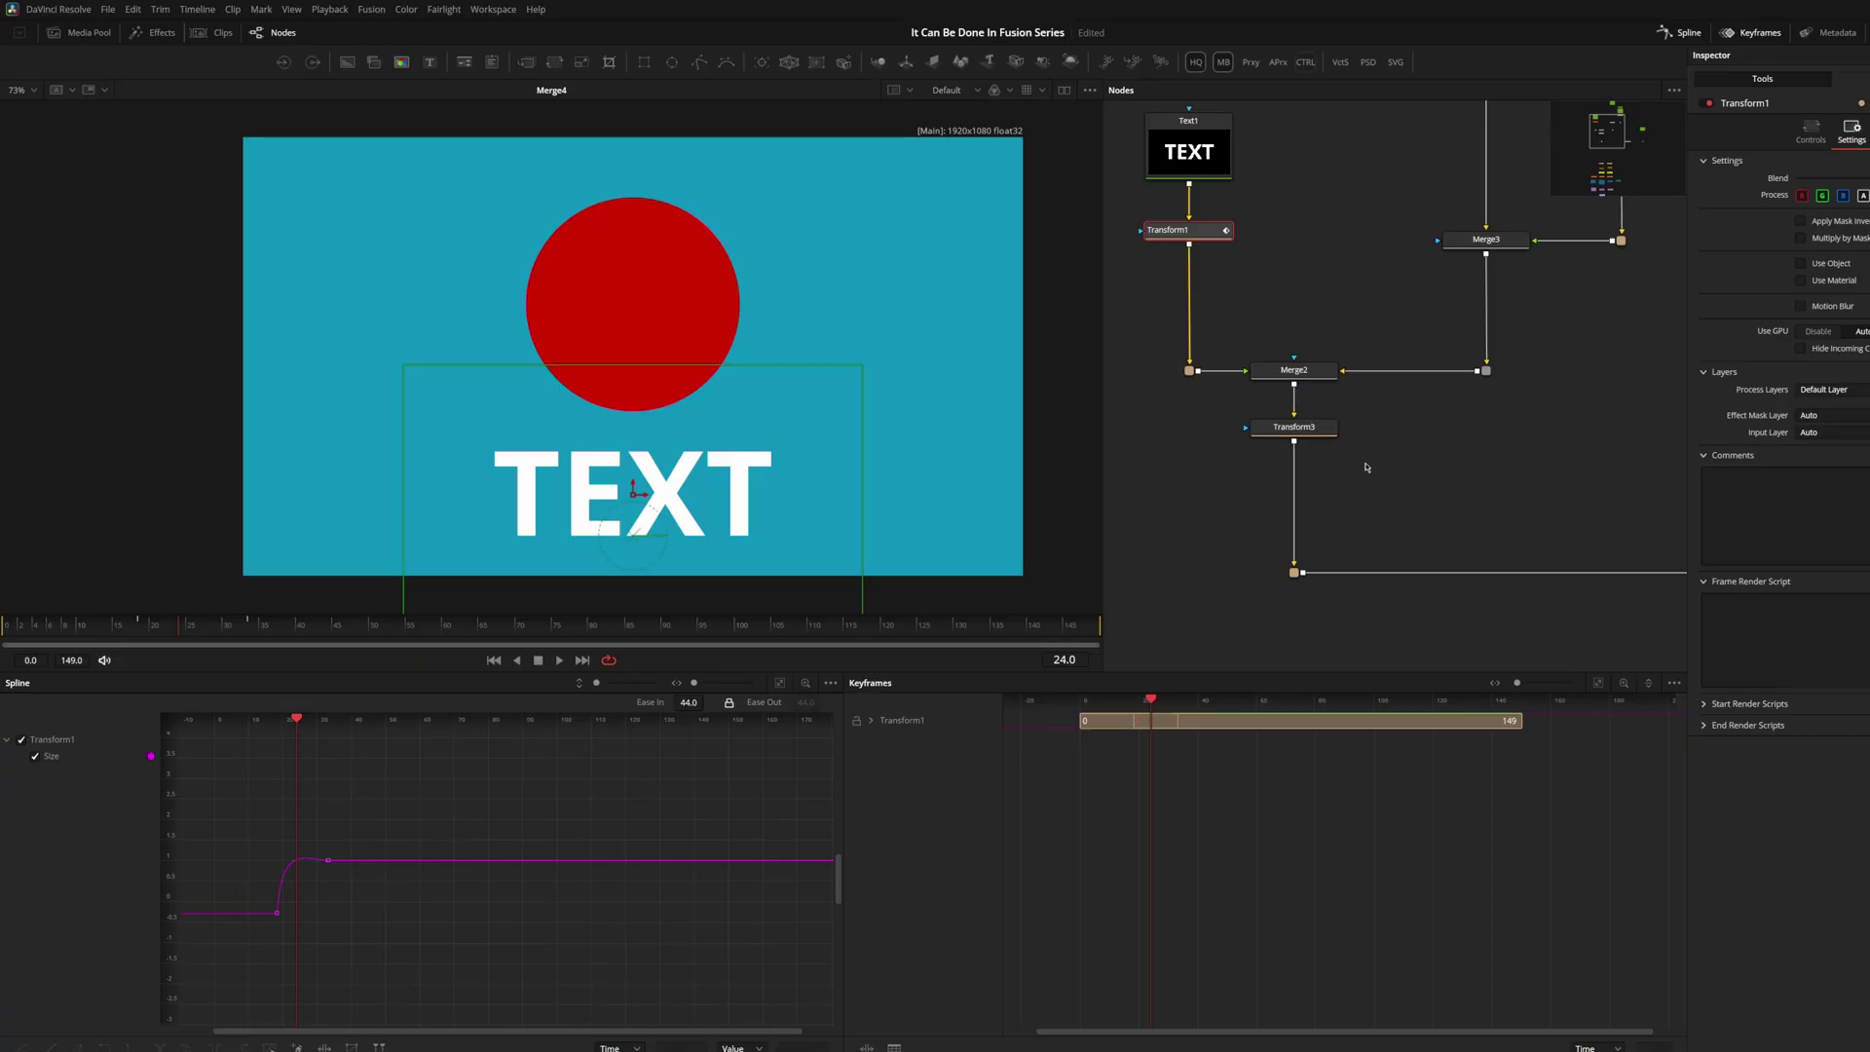
left_click(1313, 430)
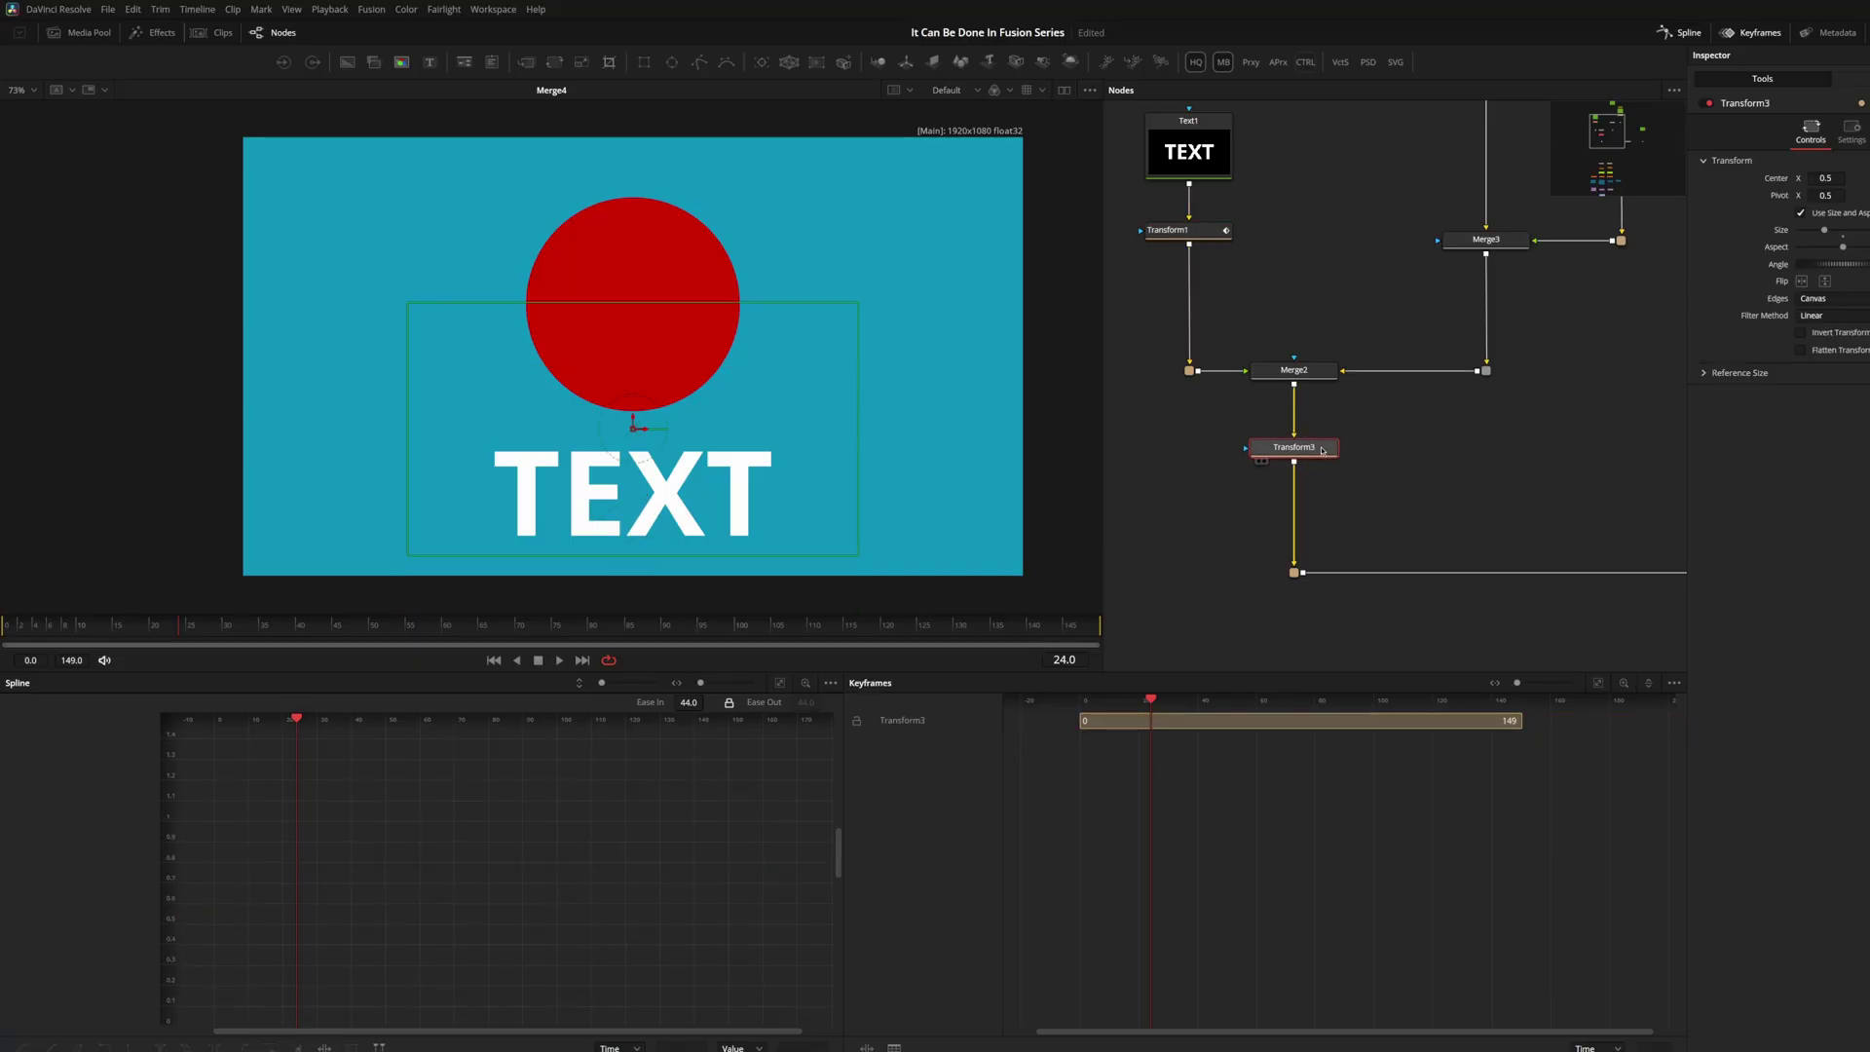
mouse_move(1312, 429)
left_mouse_down()
mouse_move(1324, 472)
mouse_move(1307, 437)
left_mouse_up()
left_click(1317, 373)
key("shift+space")
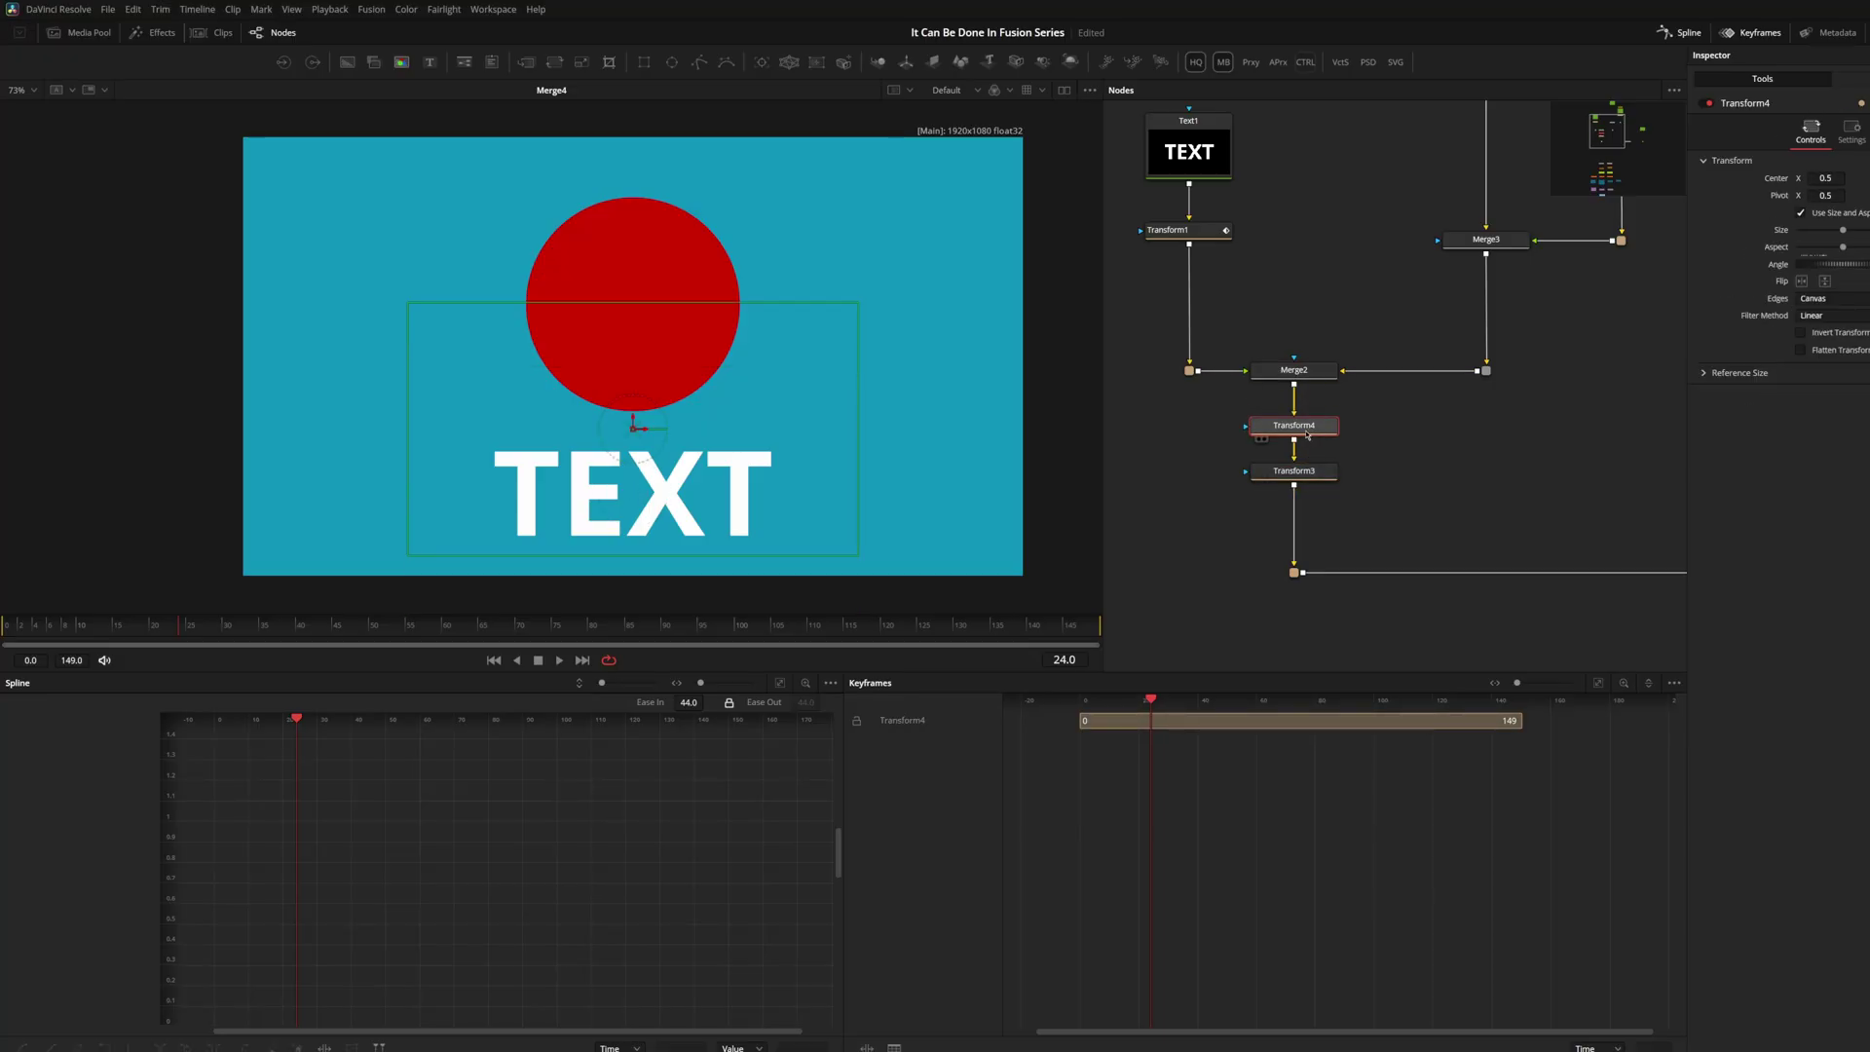
key("F2")
type("x")
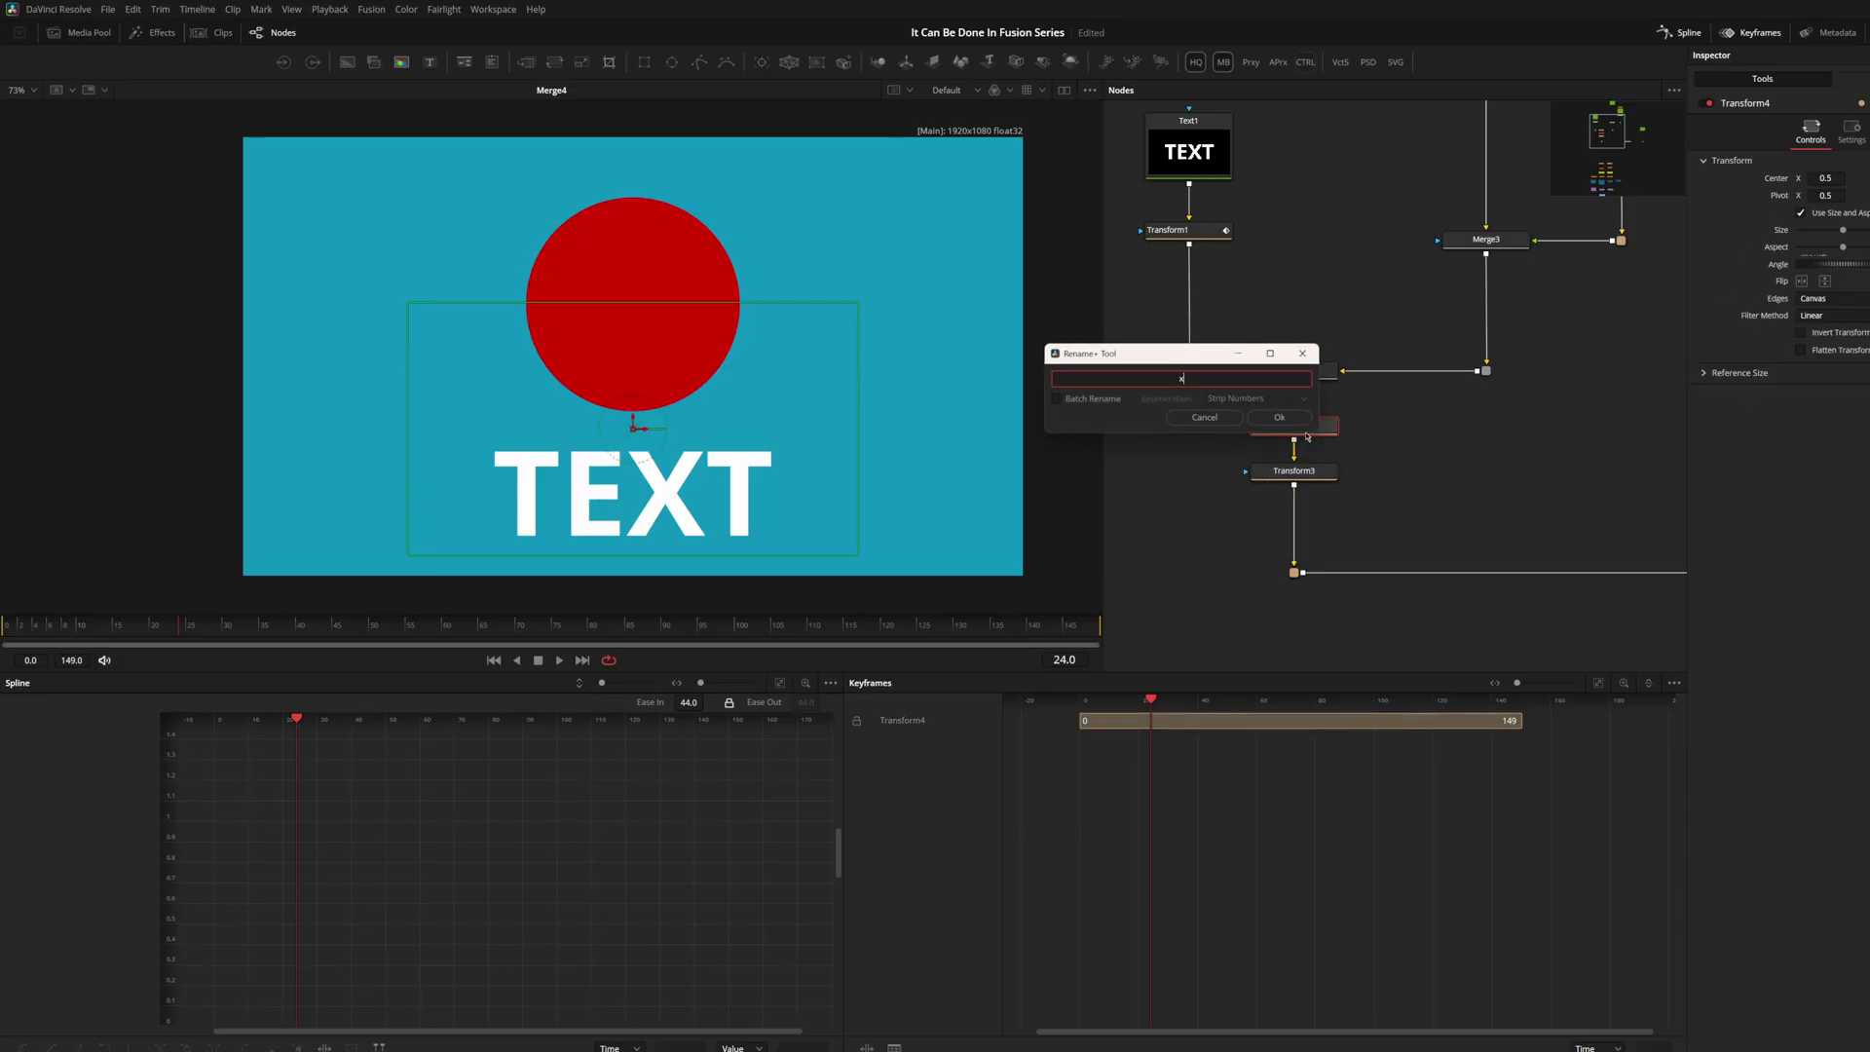
type("f_MB")
key("Return")
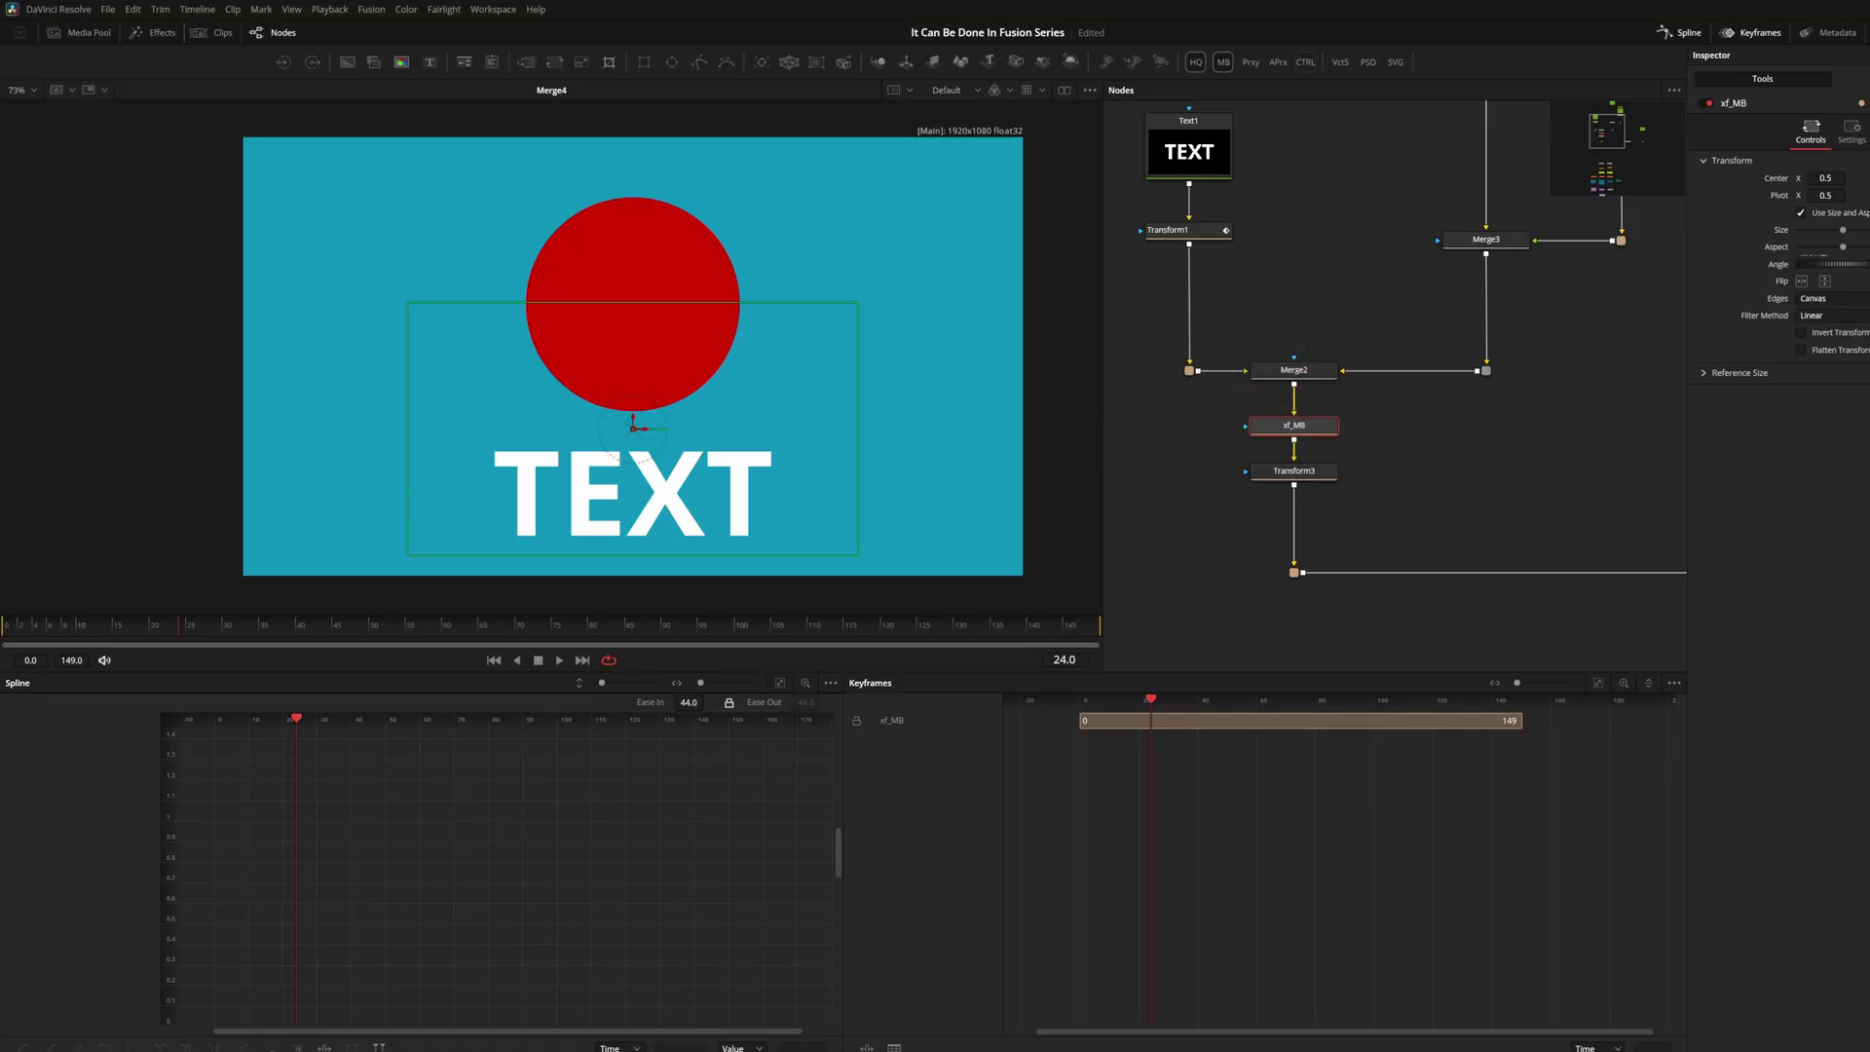
Enable Motion Blur on xf_MB, raise its Quality, and scrub the text and circle animation back to frame 3
left_click(1851, 130)
left_click(1832, 305)
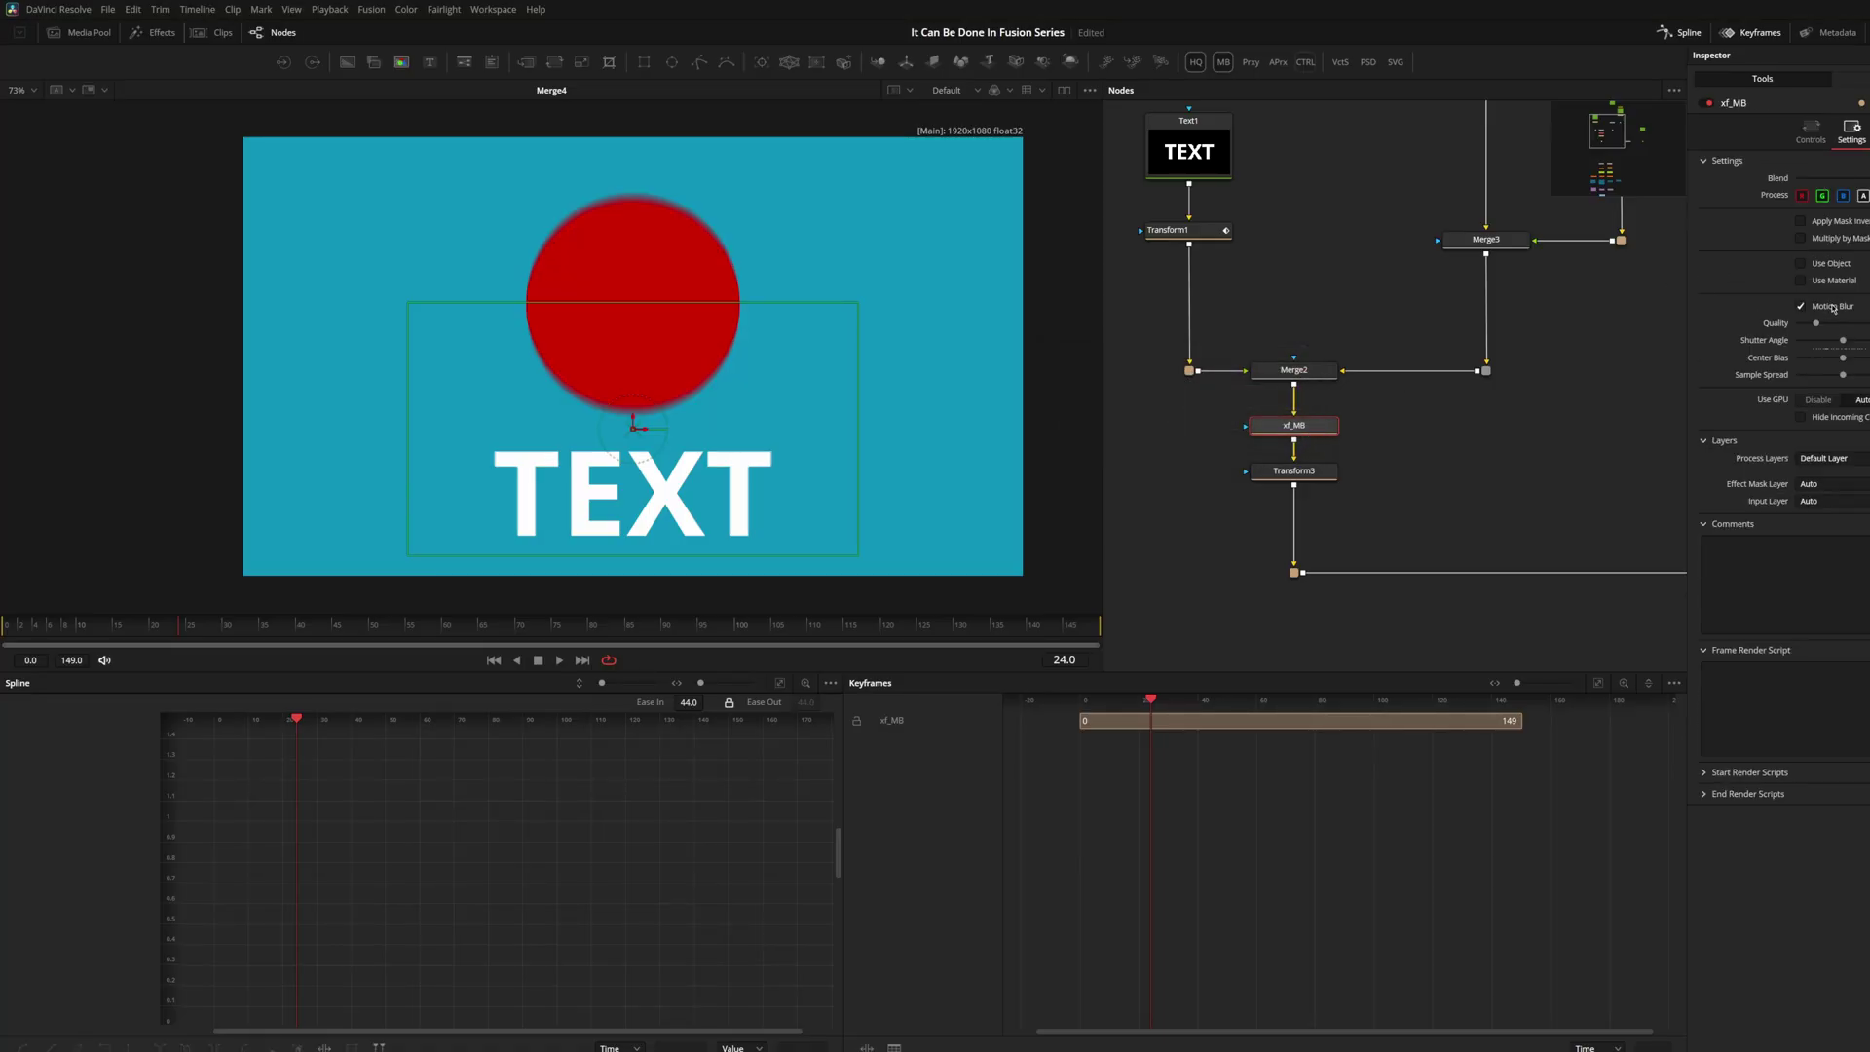
left_click_drag(1816, 332, 1866, 333)
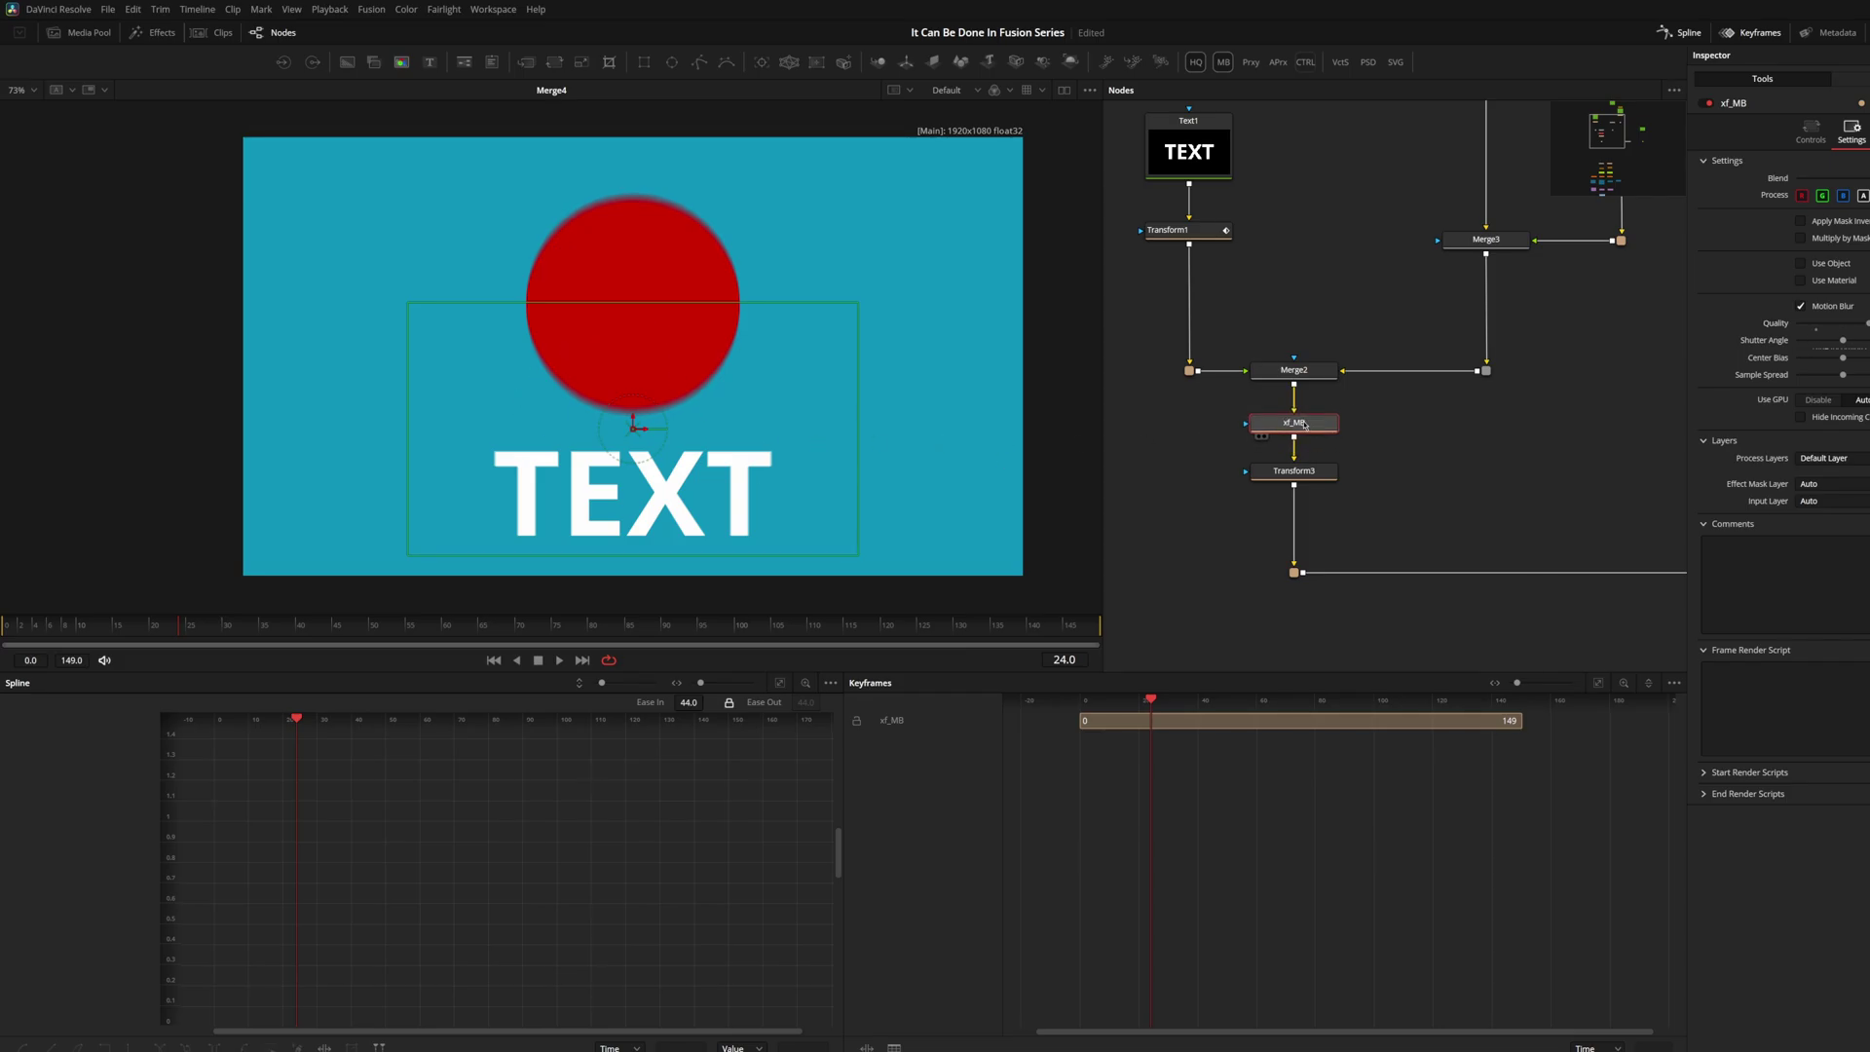
left_click_drag(1302, 426, 1302, 424)
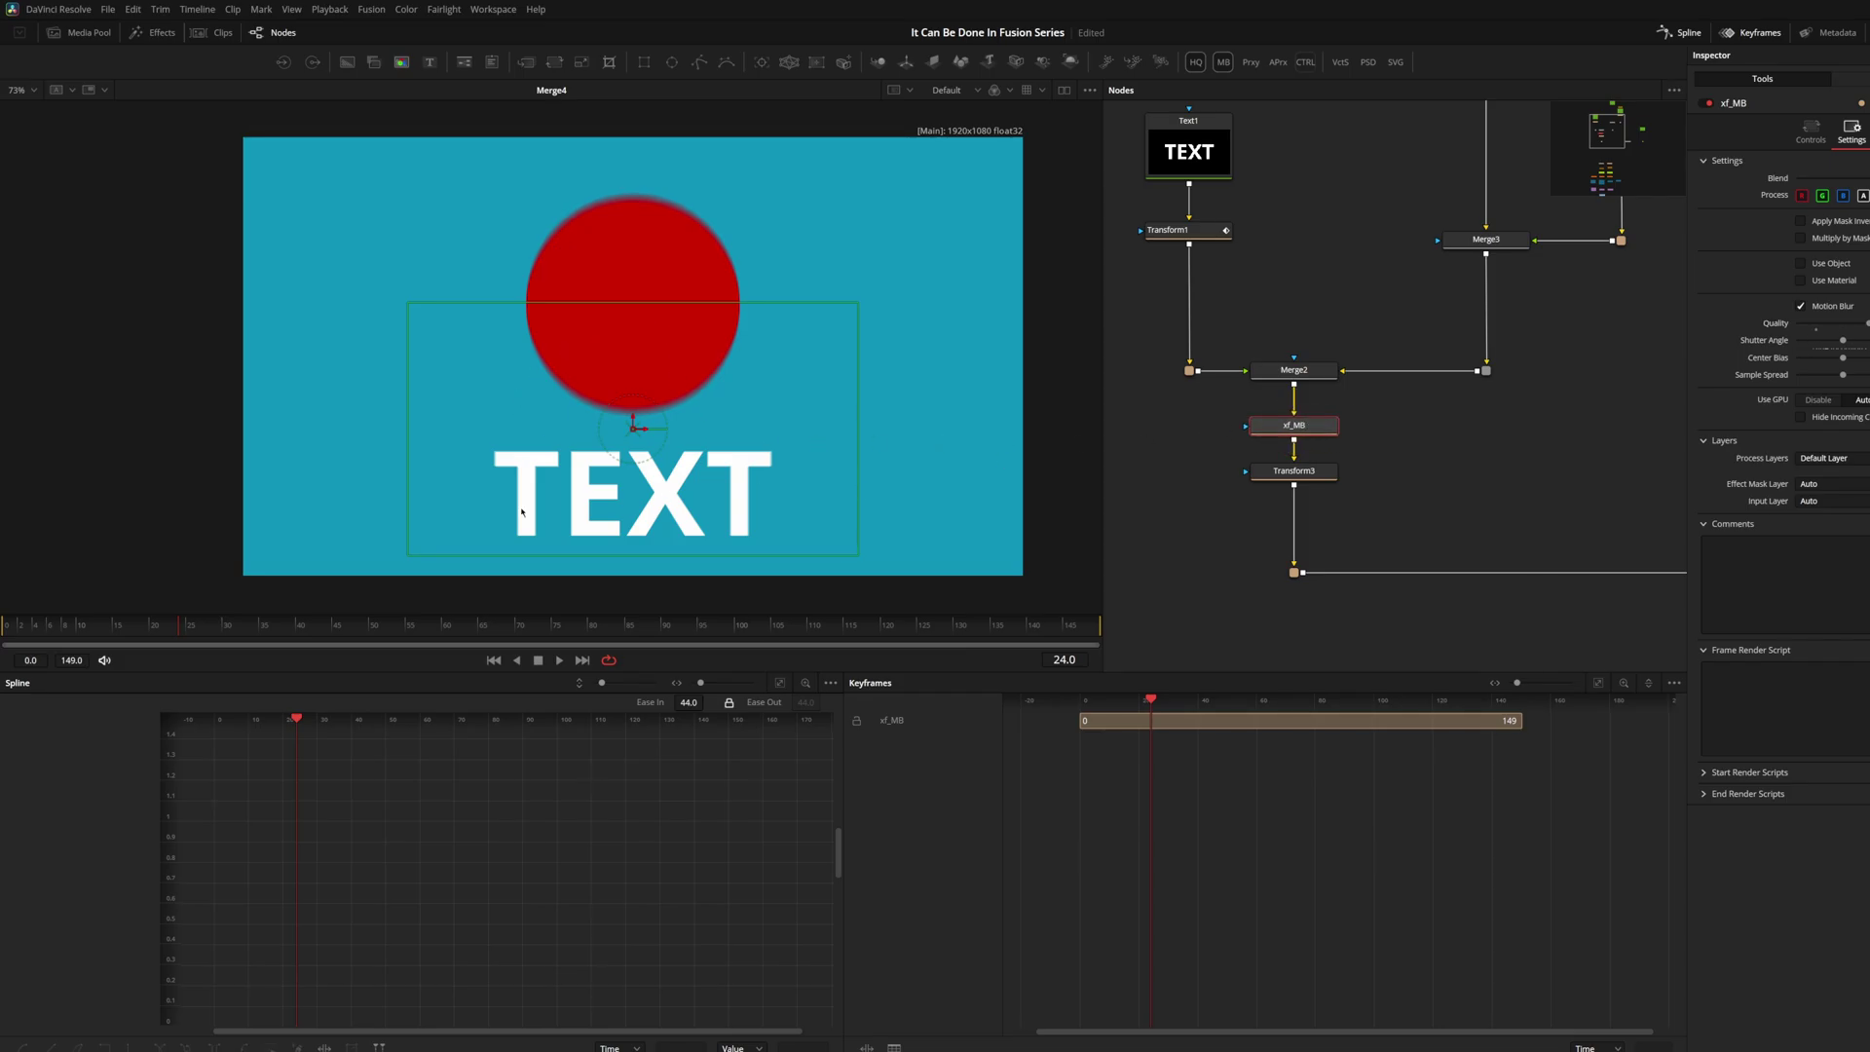
left_click(153, 628)
mouse_move(154, 631)
left_mouse_down()
mouse_move(105, 640)
mouse_move(179, 645)
mouse_move(145, 647)
left_mouse_up()
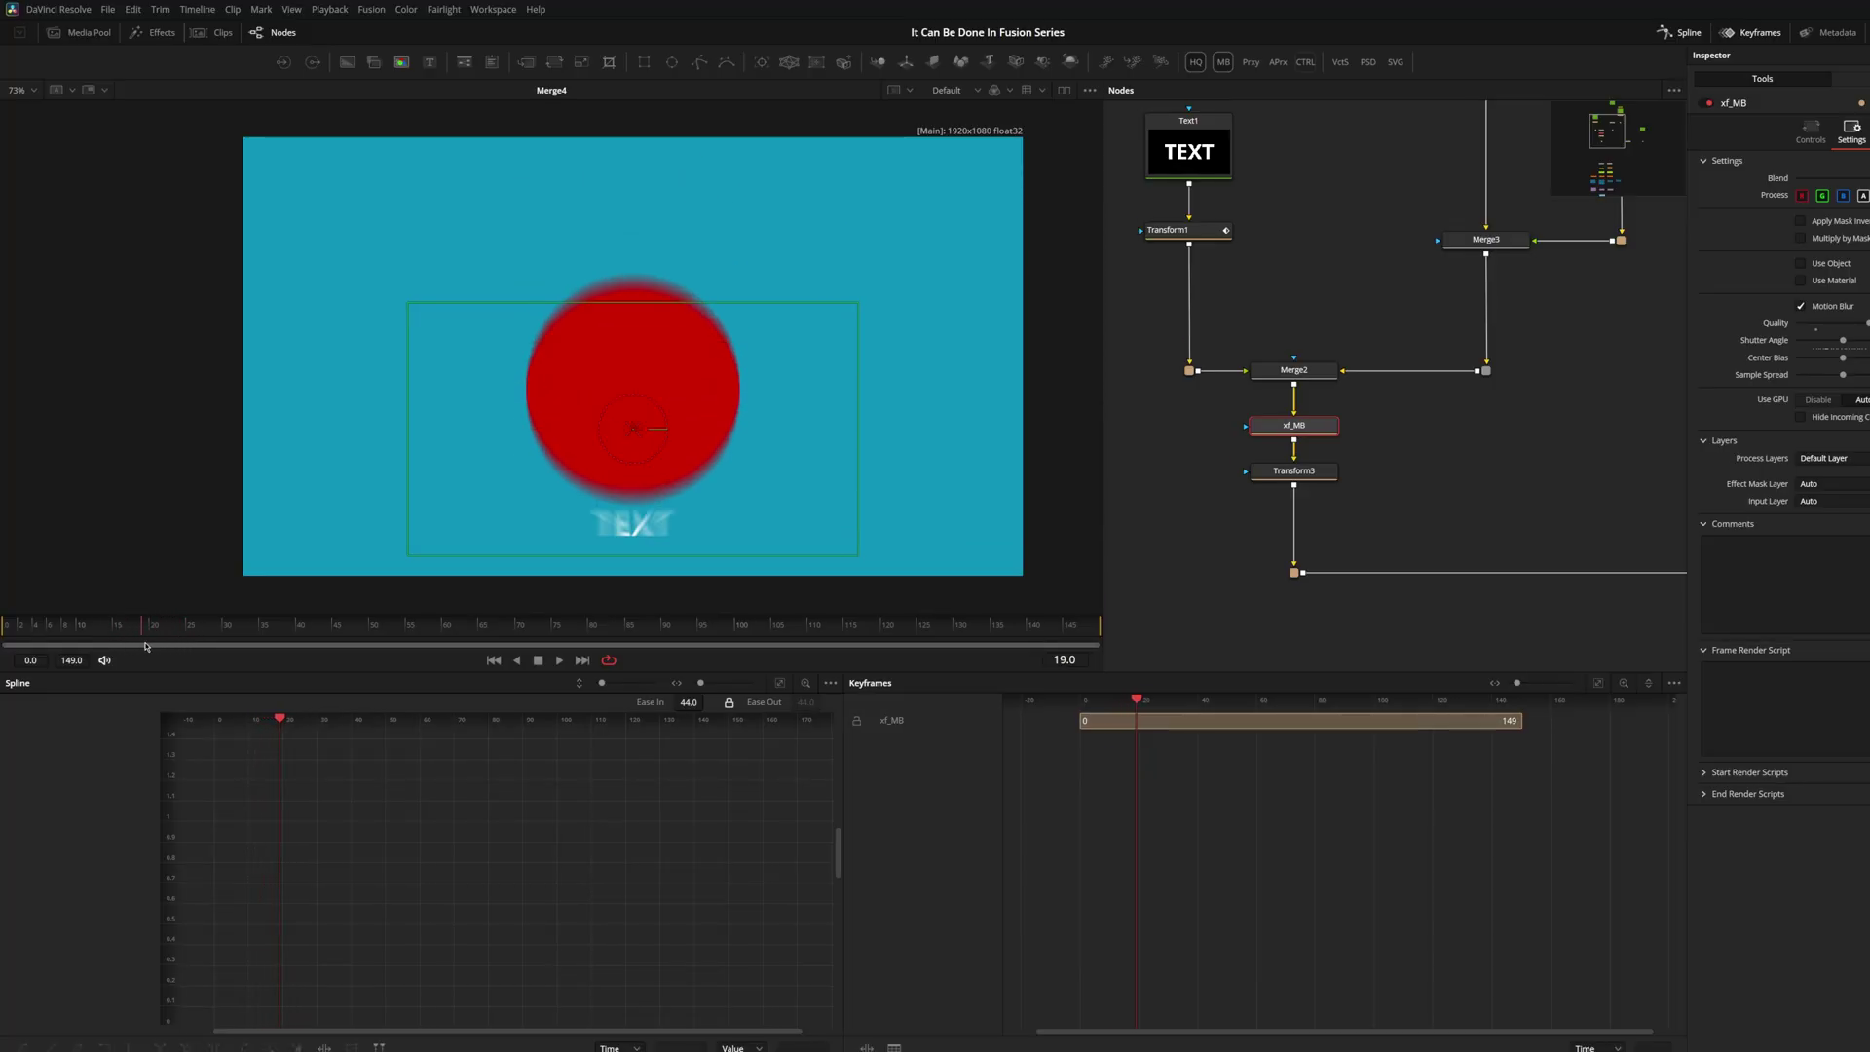
left_click(19, 631)
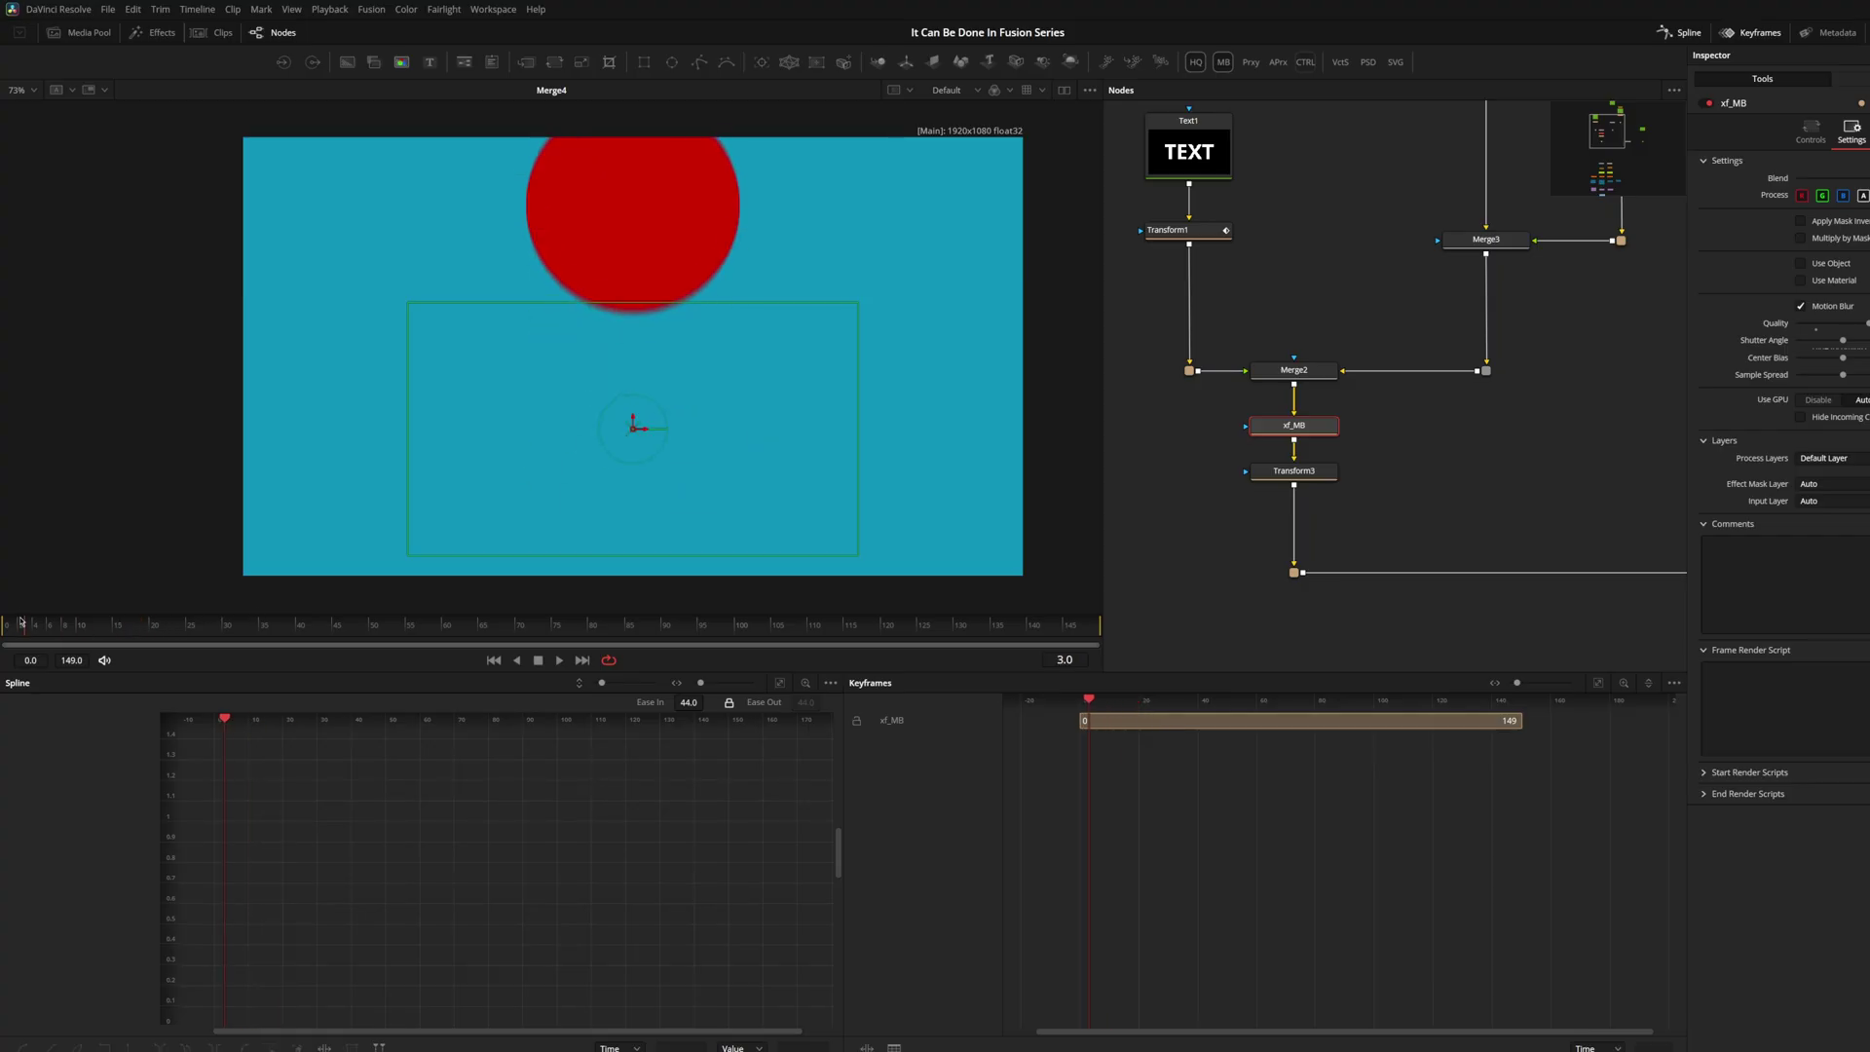
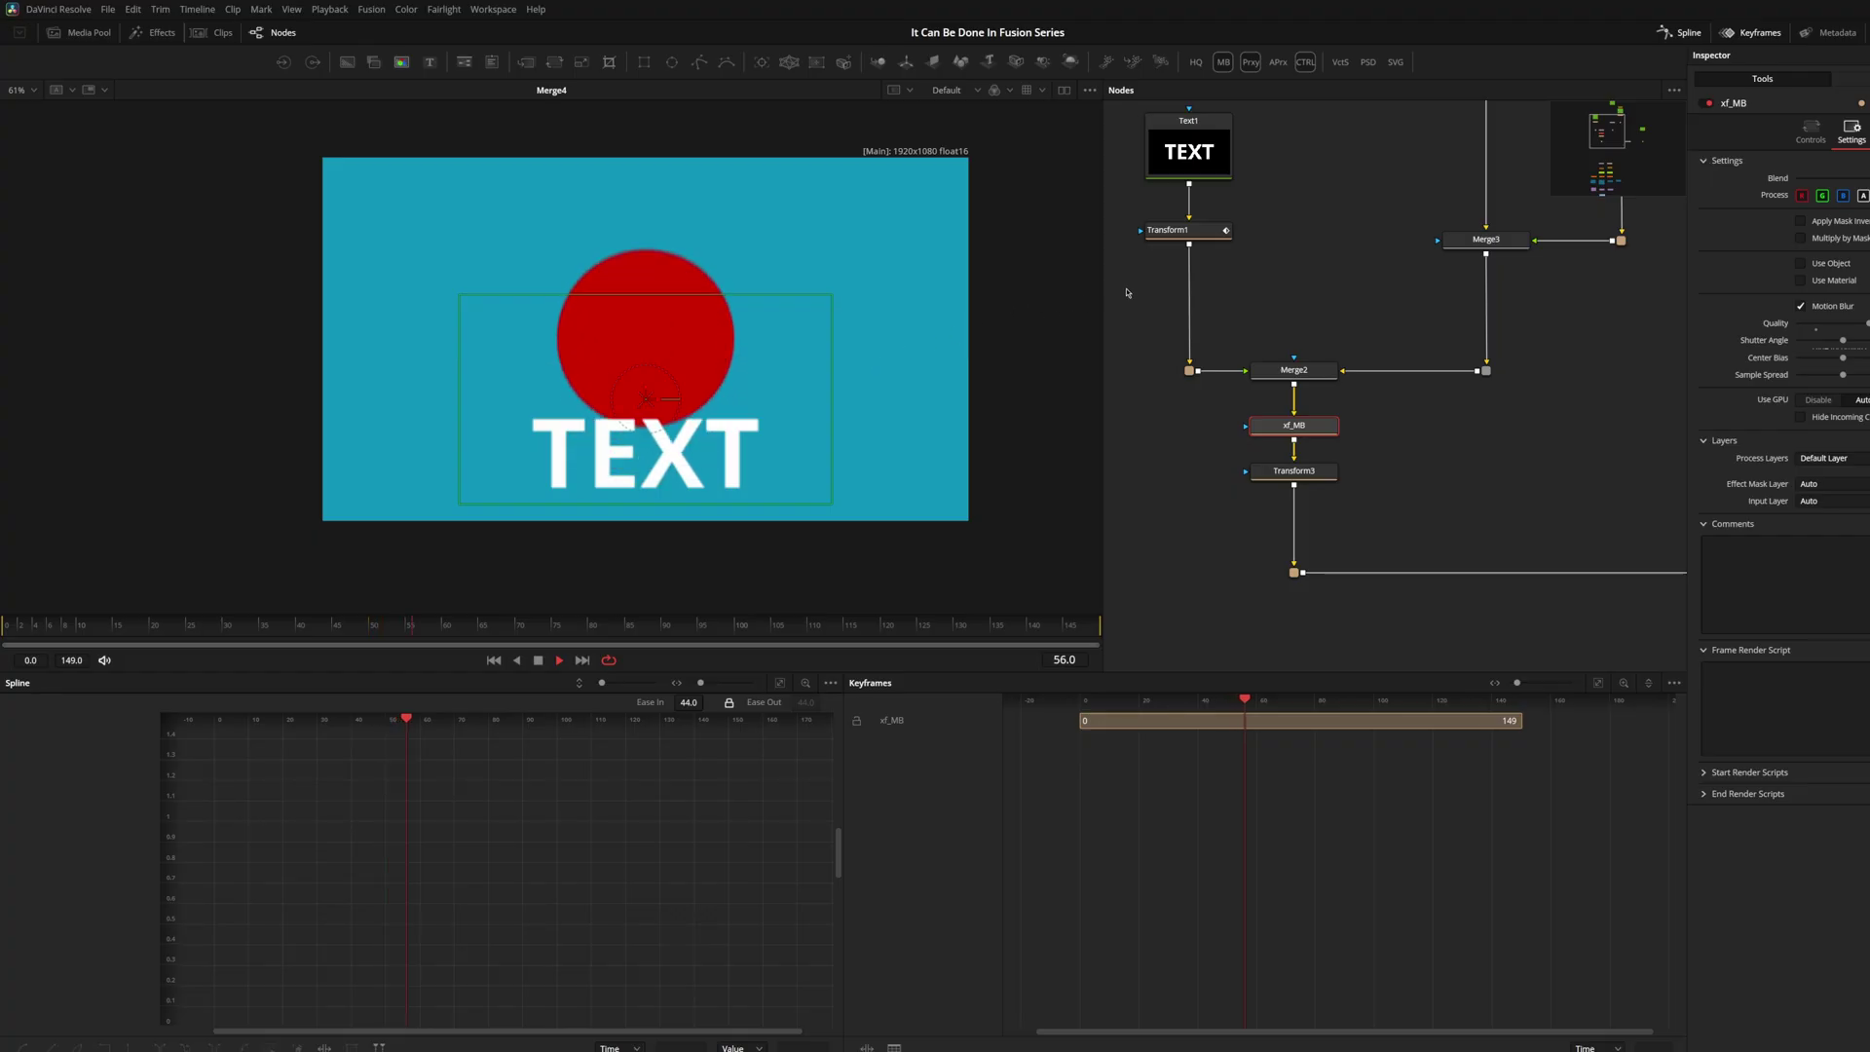
Switch off the global Motion Blur preview while keeping Proxy on, and play the animation from the first frame
left_click(1217, 67)
right_click(881, 672)
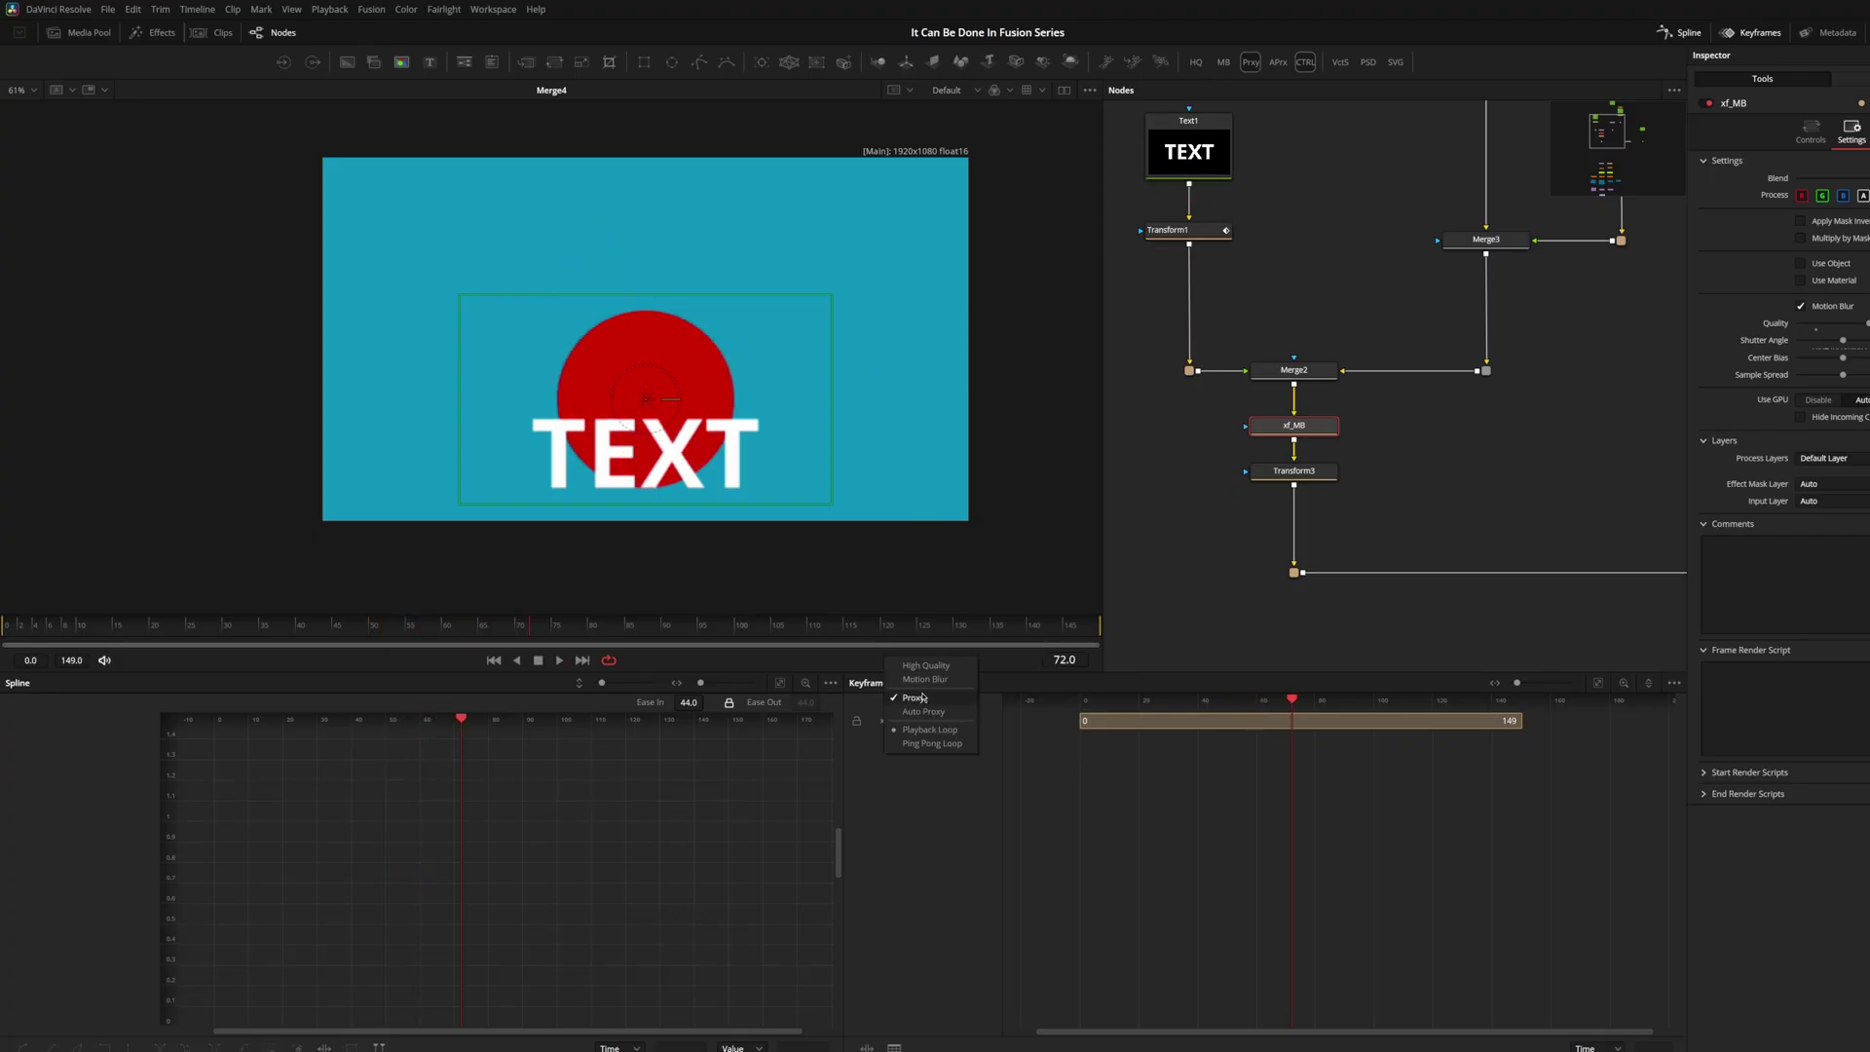
left_click(48, 623)
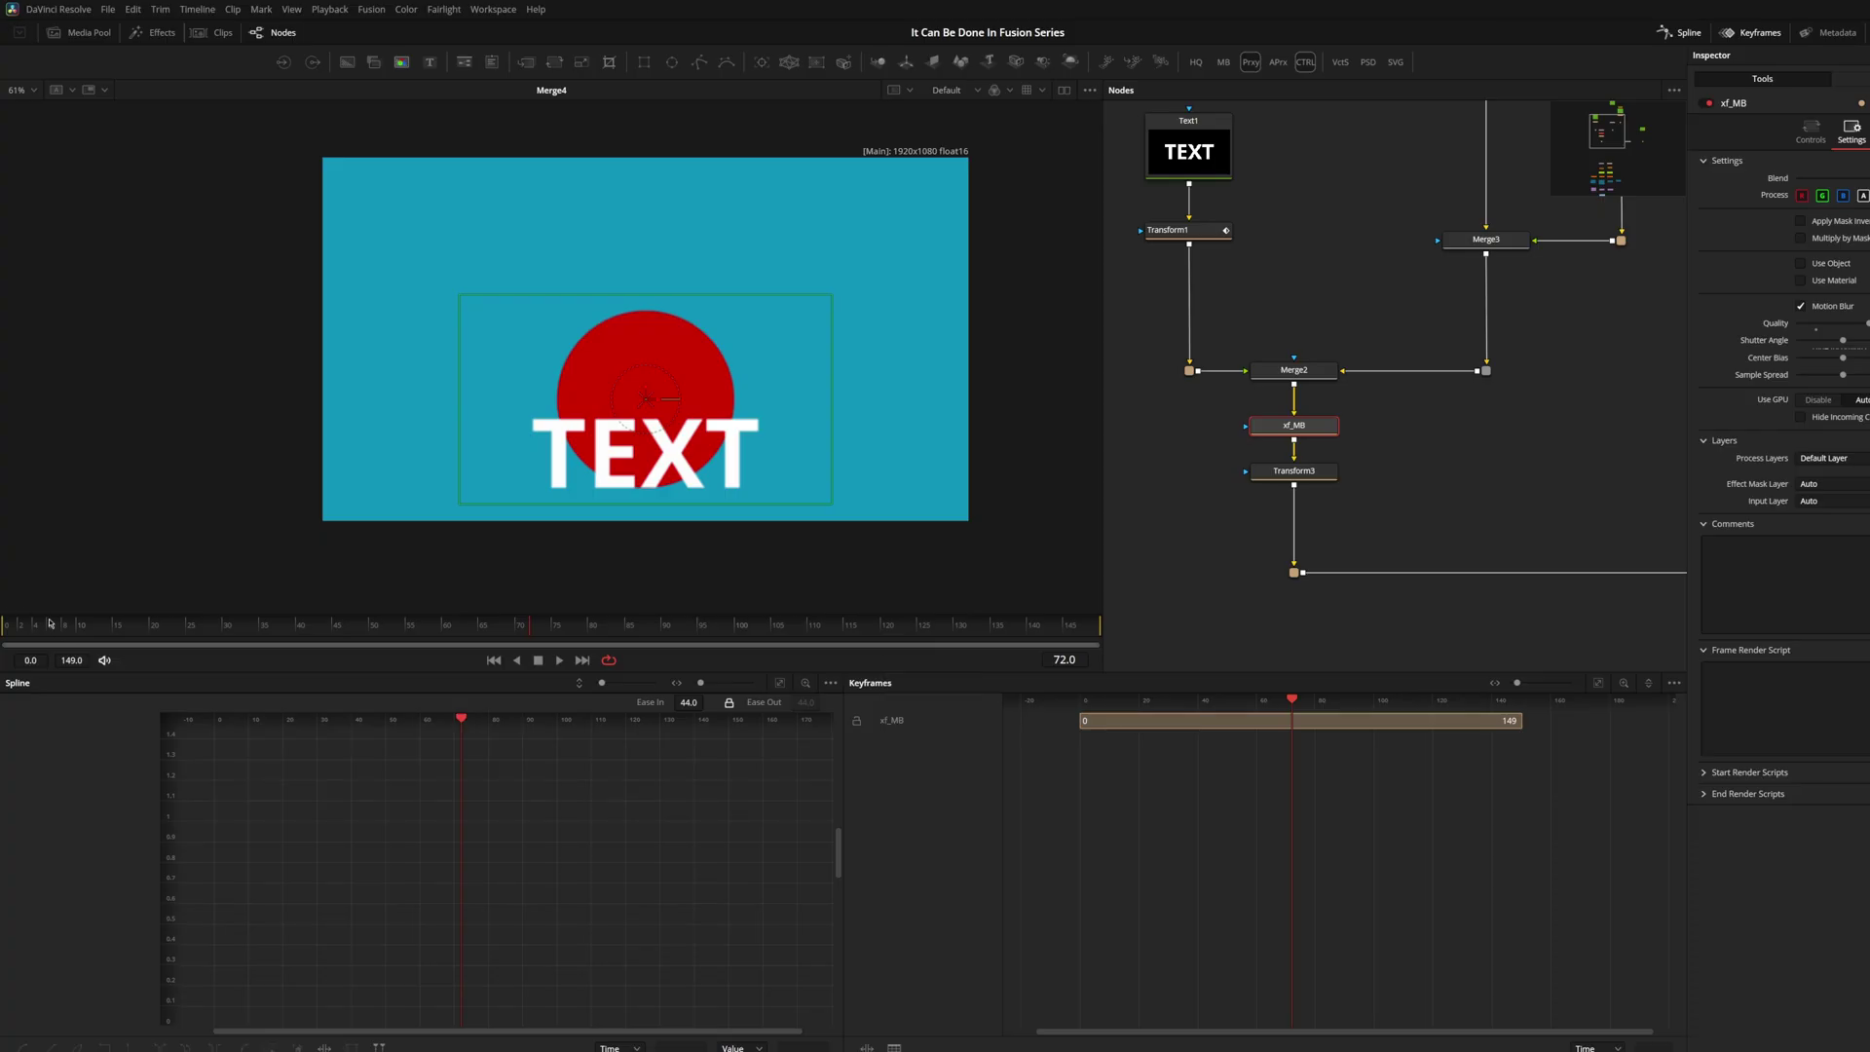
left_click(494, 660)
left_click(561, 661)
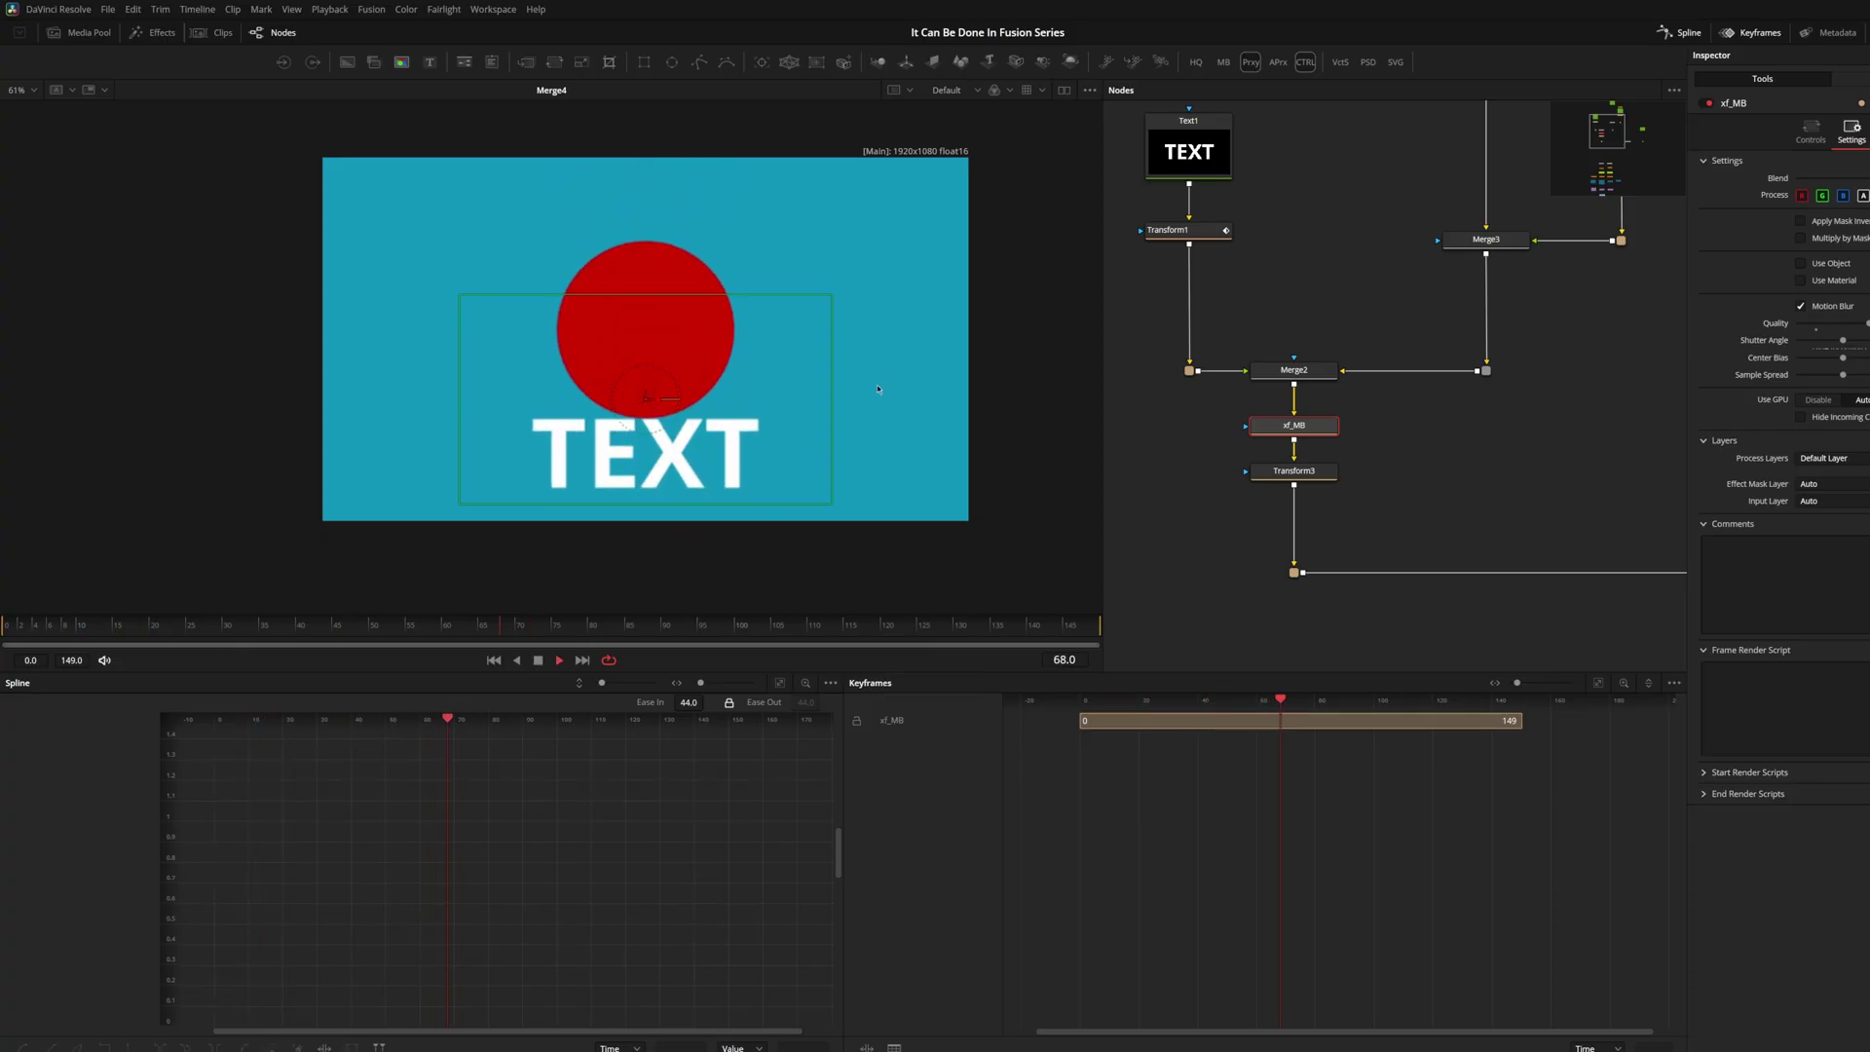
Stop the playback, return to the first frame, and play the text and circle animation again
key("space")
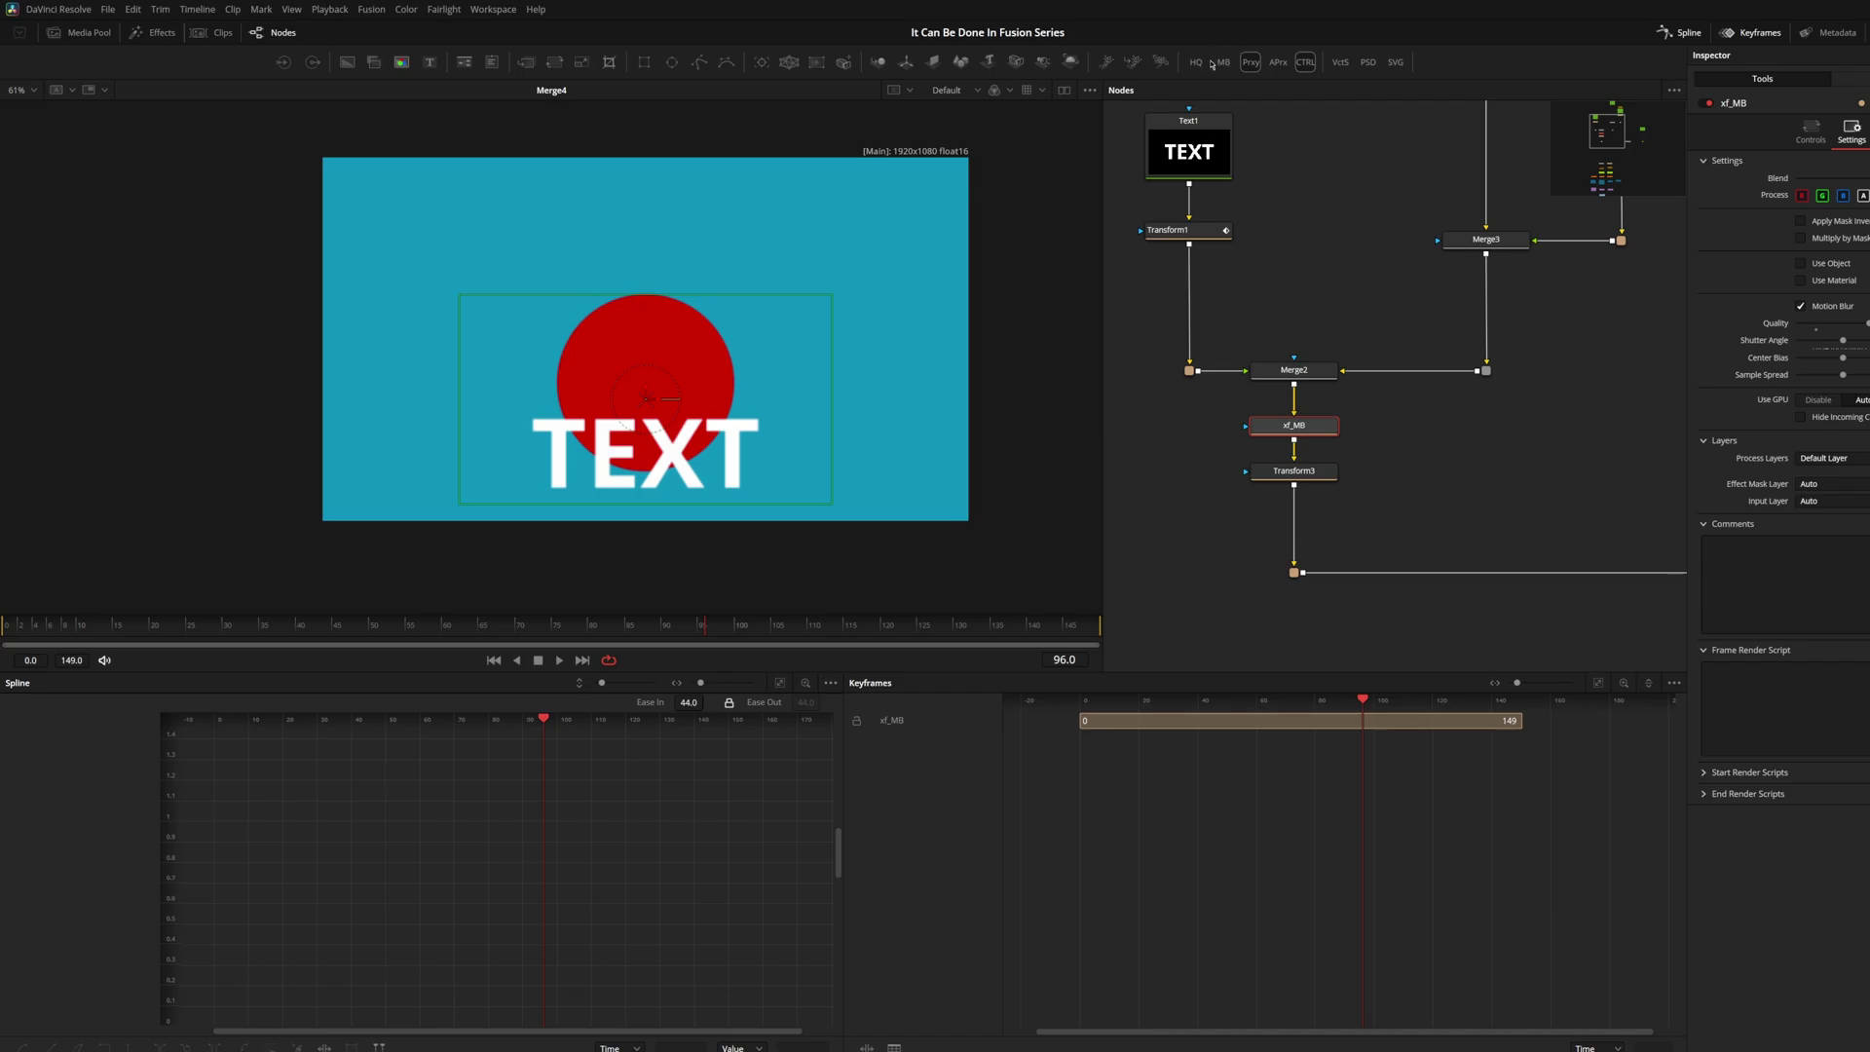
key("Home")
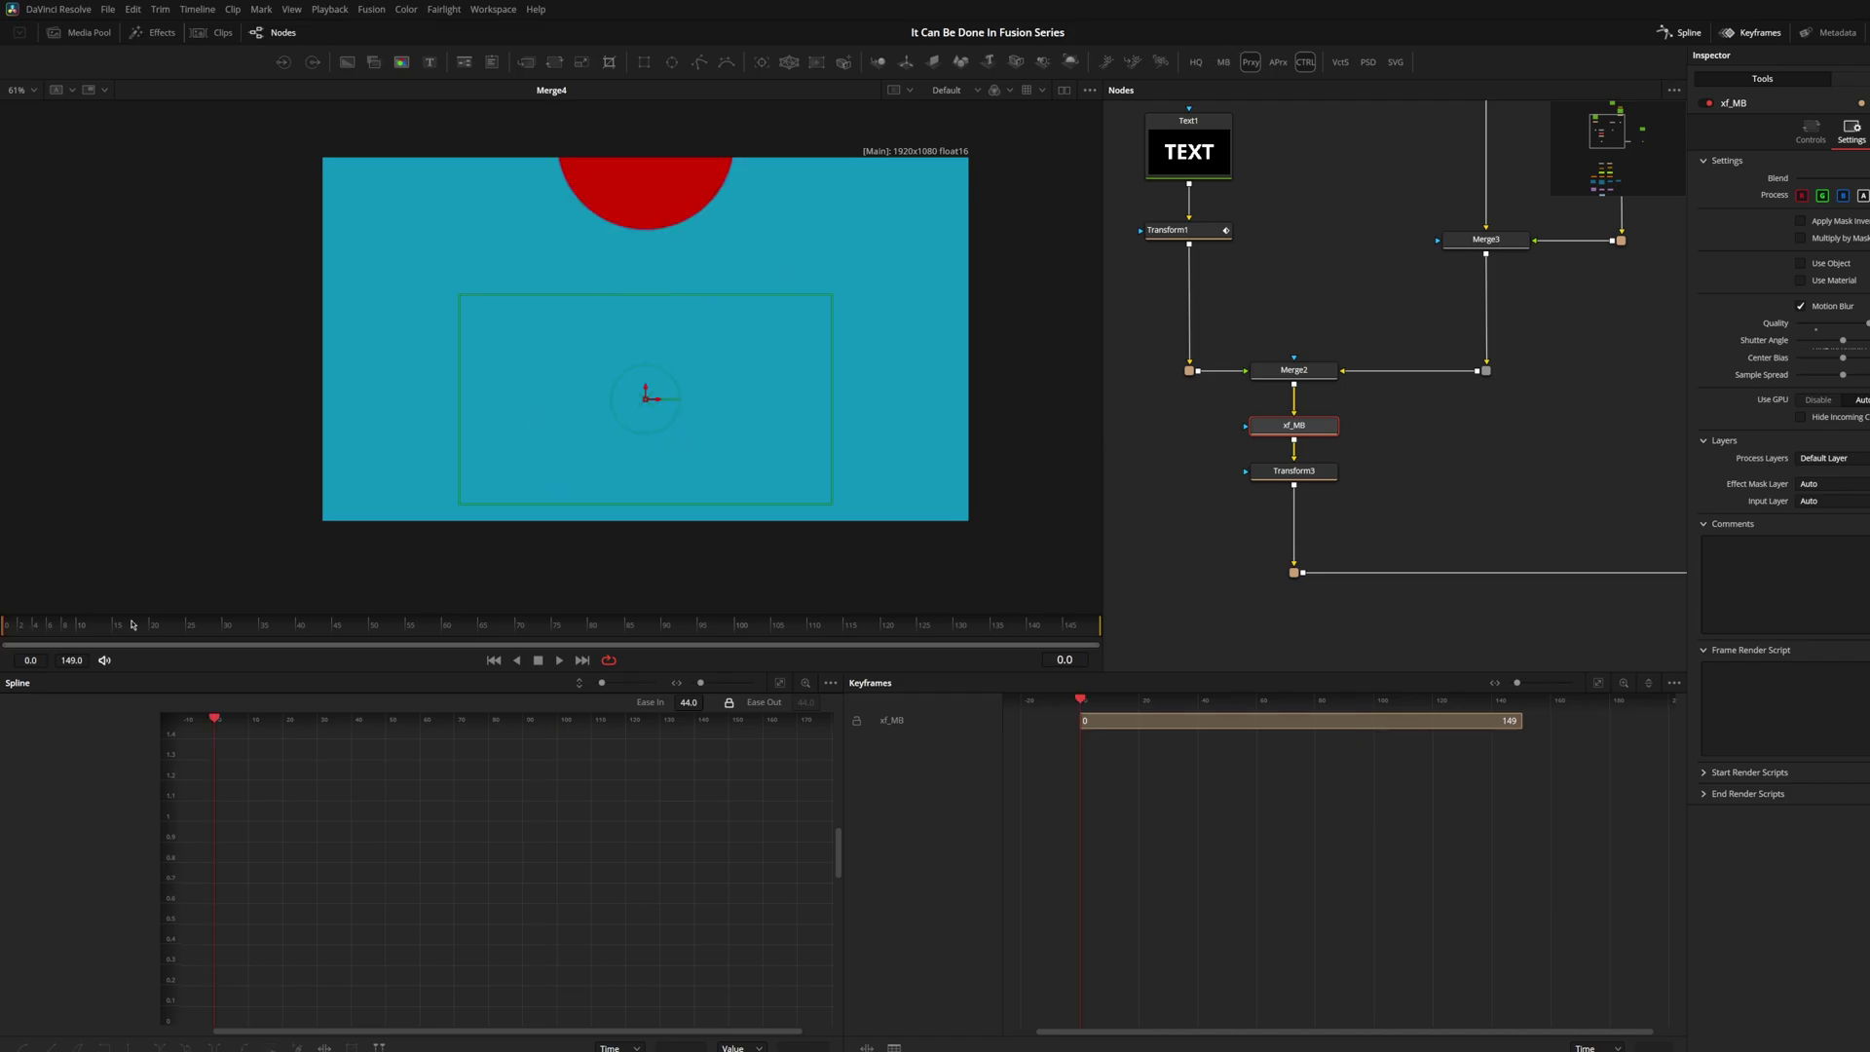
left_click(561, 662)
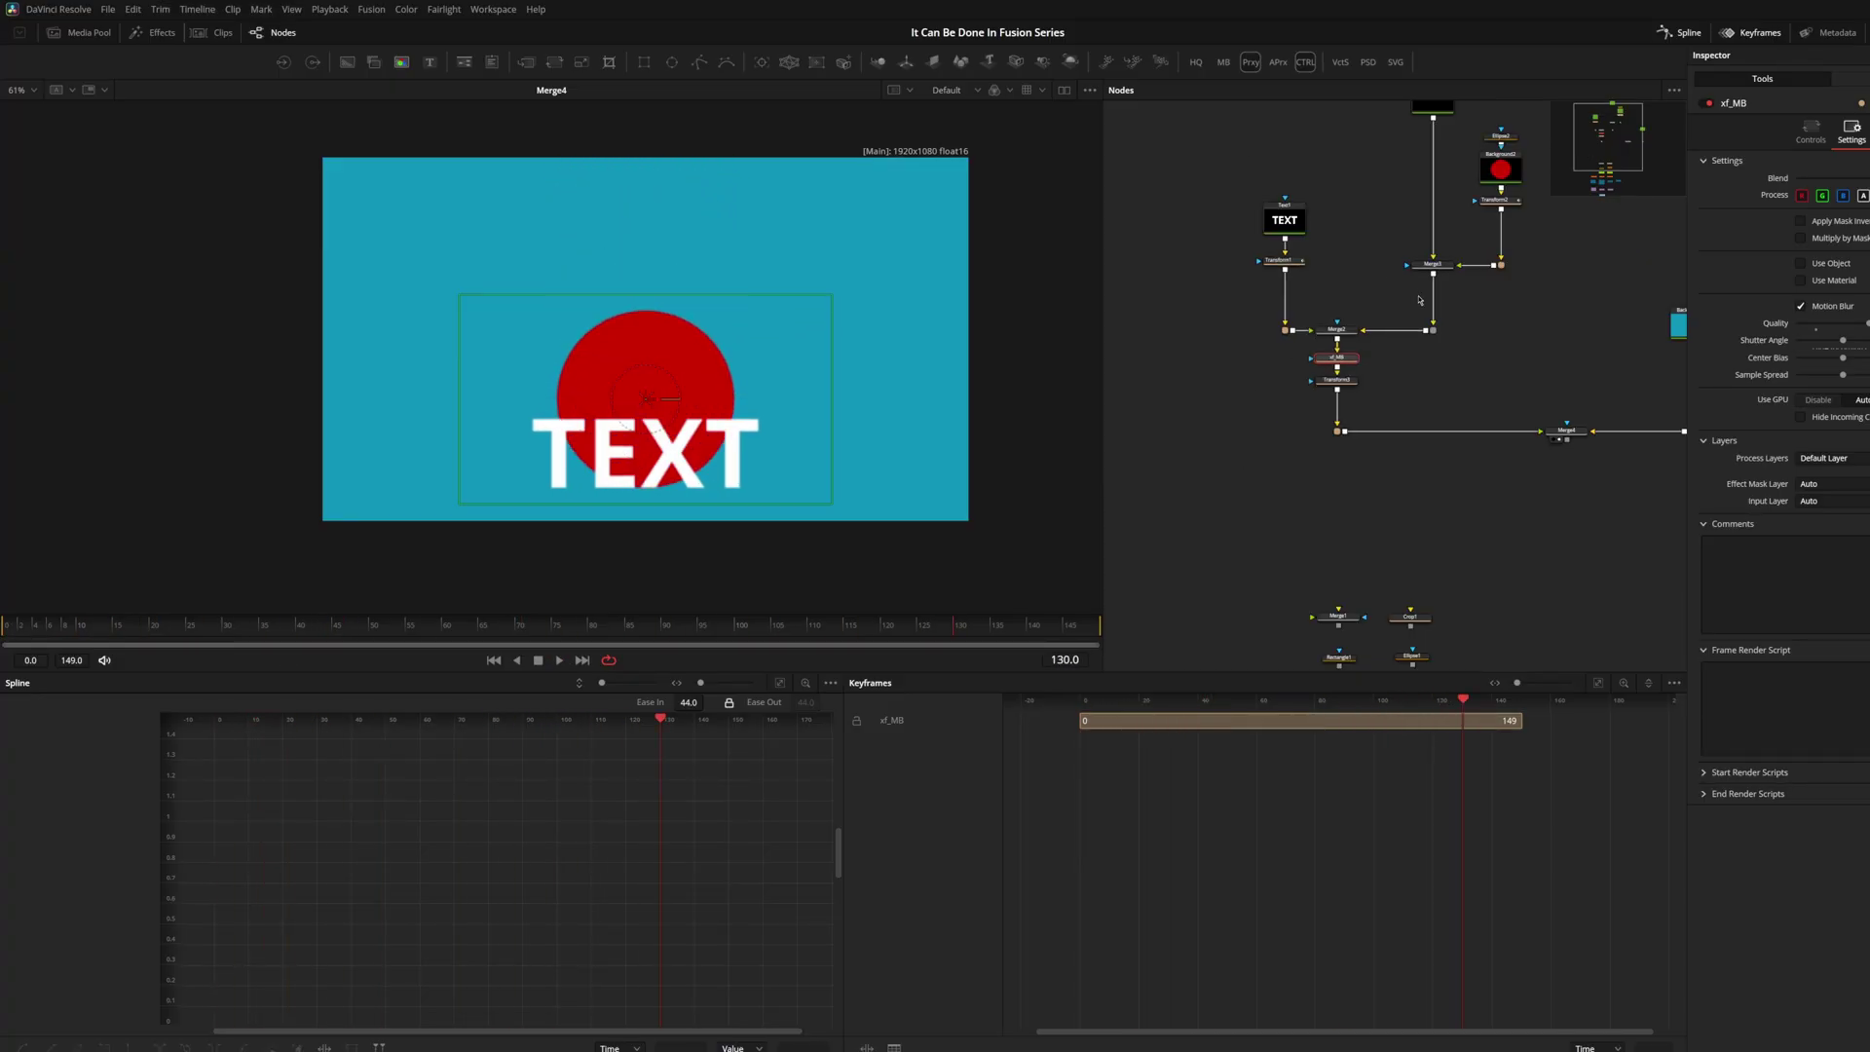
Adjust the final bounce on Transform2's Y curve in the spline editor, easing into its last keyframe
scroll(1439, 259, "up", 3)
left_click_drag(1450, 245, 1290, 372)
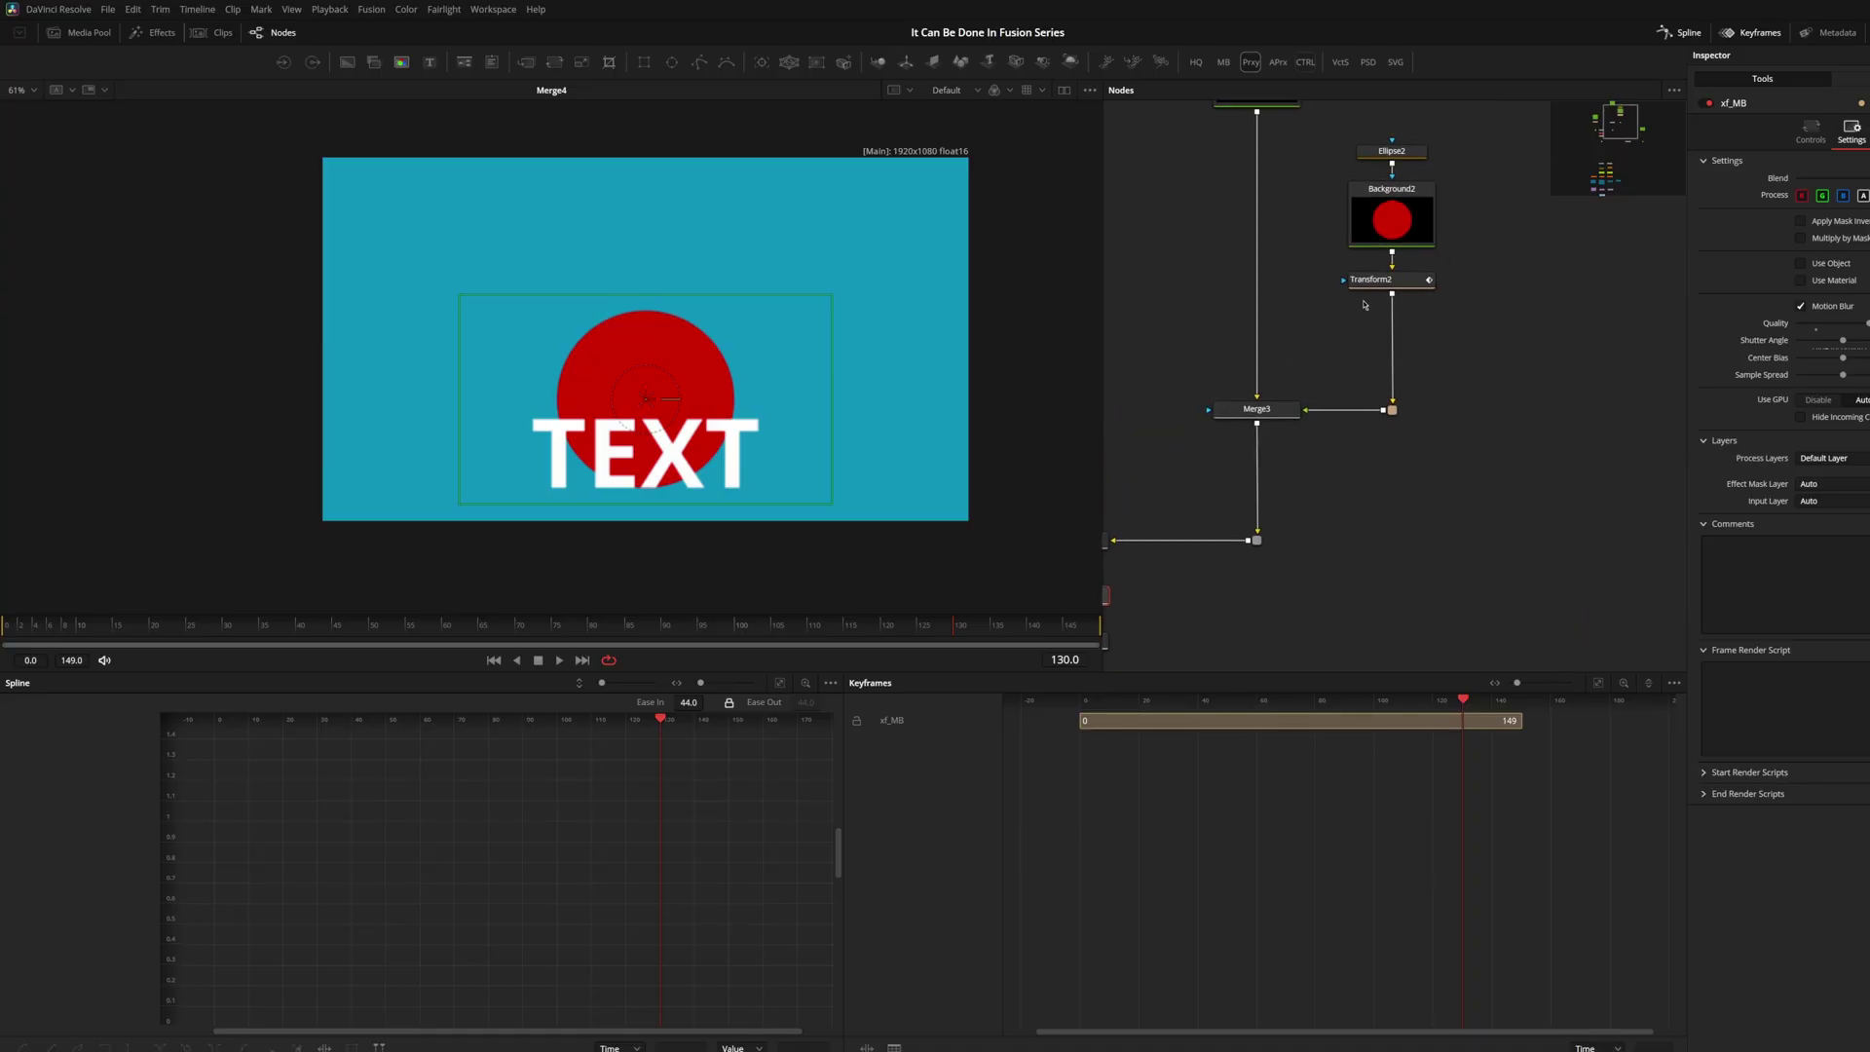
left_click(1375, 281)
scroll(604, 898, "up", 6)
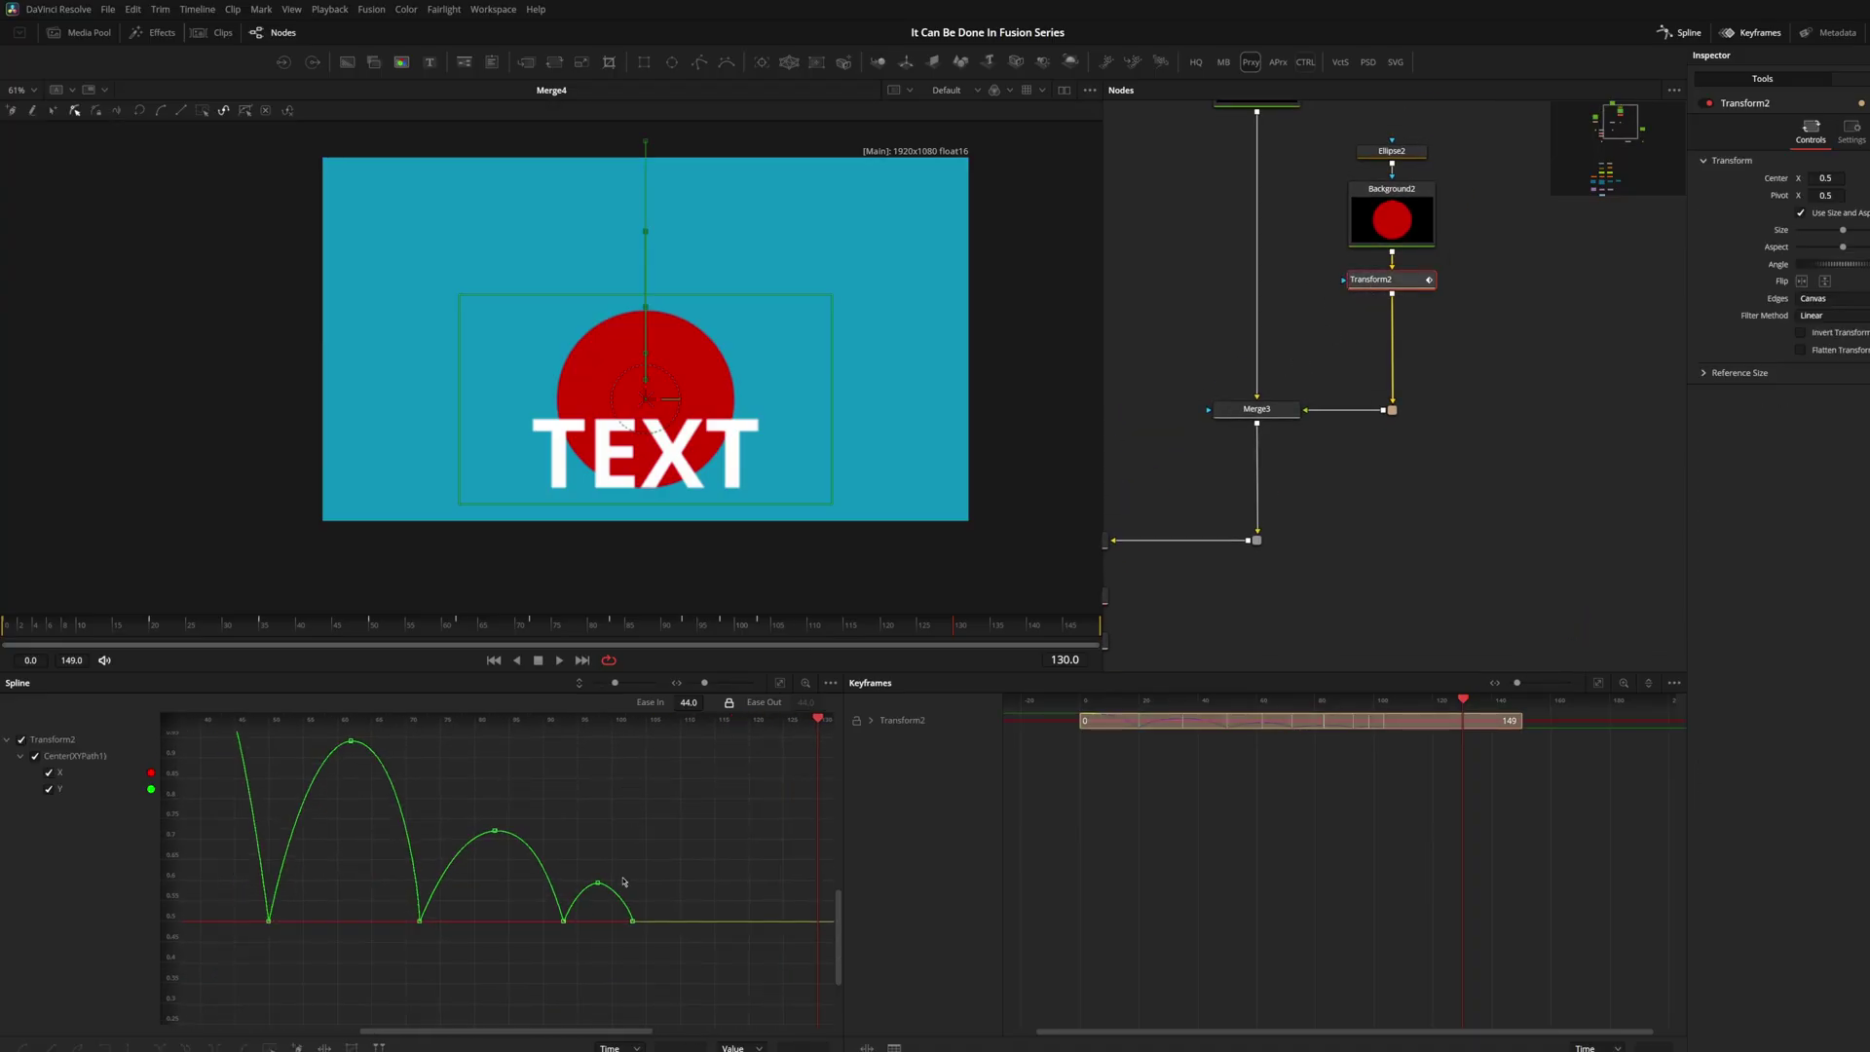
left_click(593, 867)
left_click_drag(592, 866, 591, 845)
left_click(642, 919)
Replay the end of the circle's bounce several times to check how it settles
left_click(654, 629)
key("space")
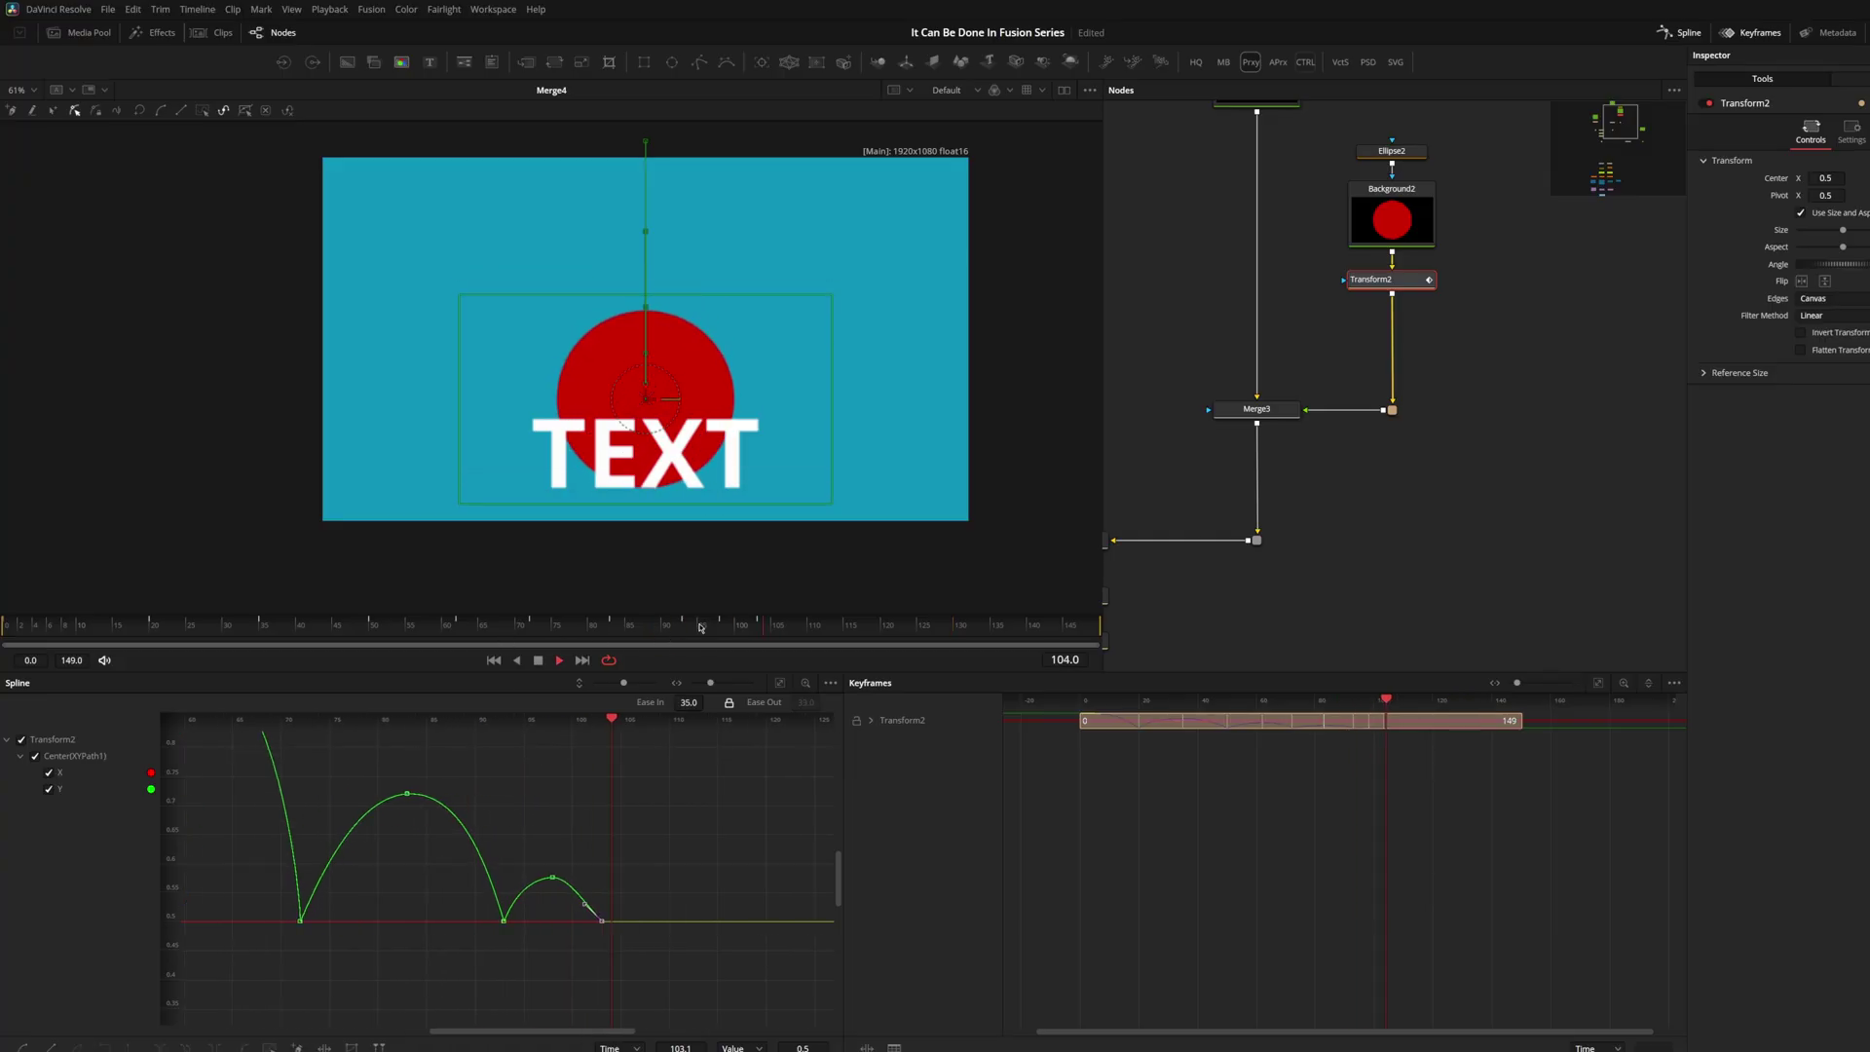
left_click(648, 629)
left_click(591, 630)
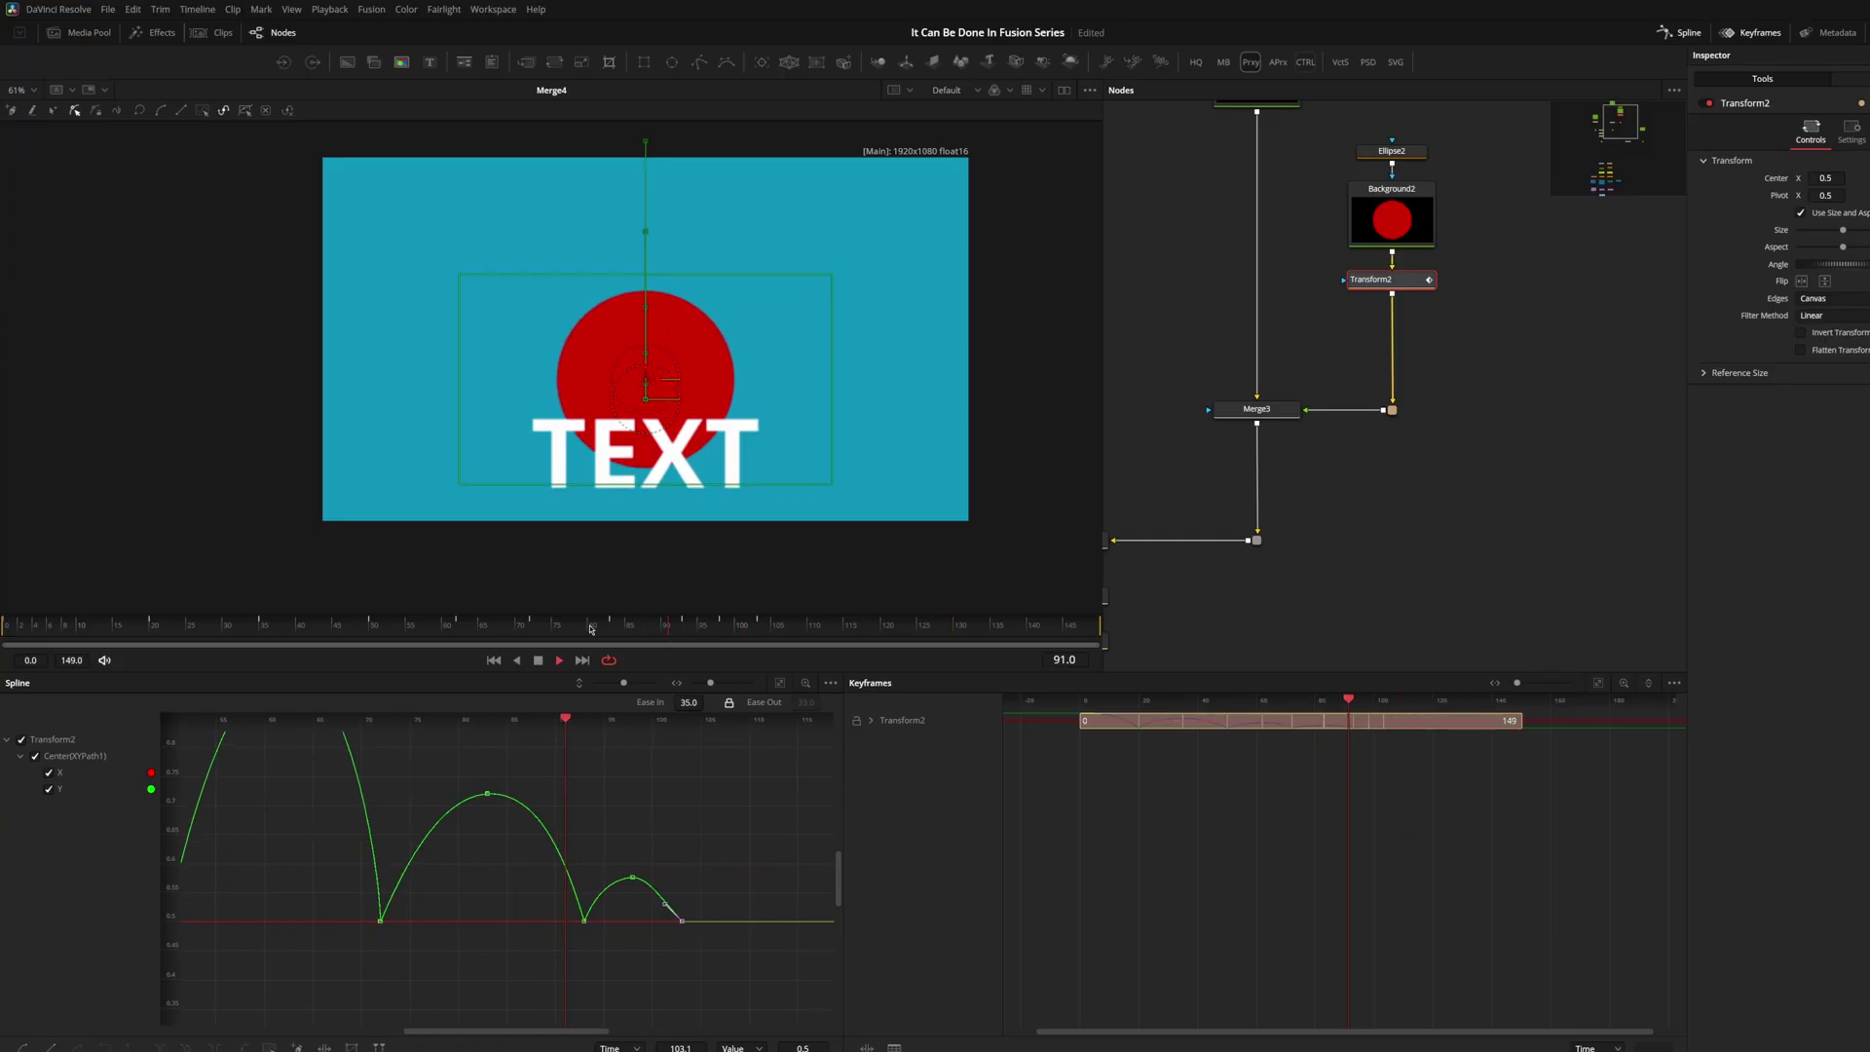
key("space")
left_click(599, 628)
key("space")
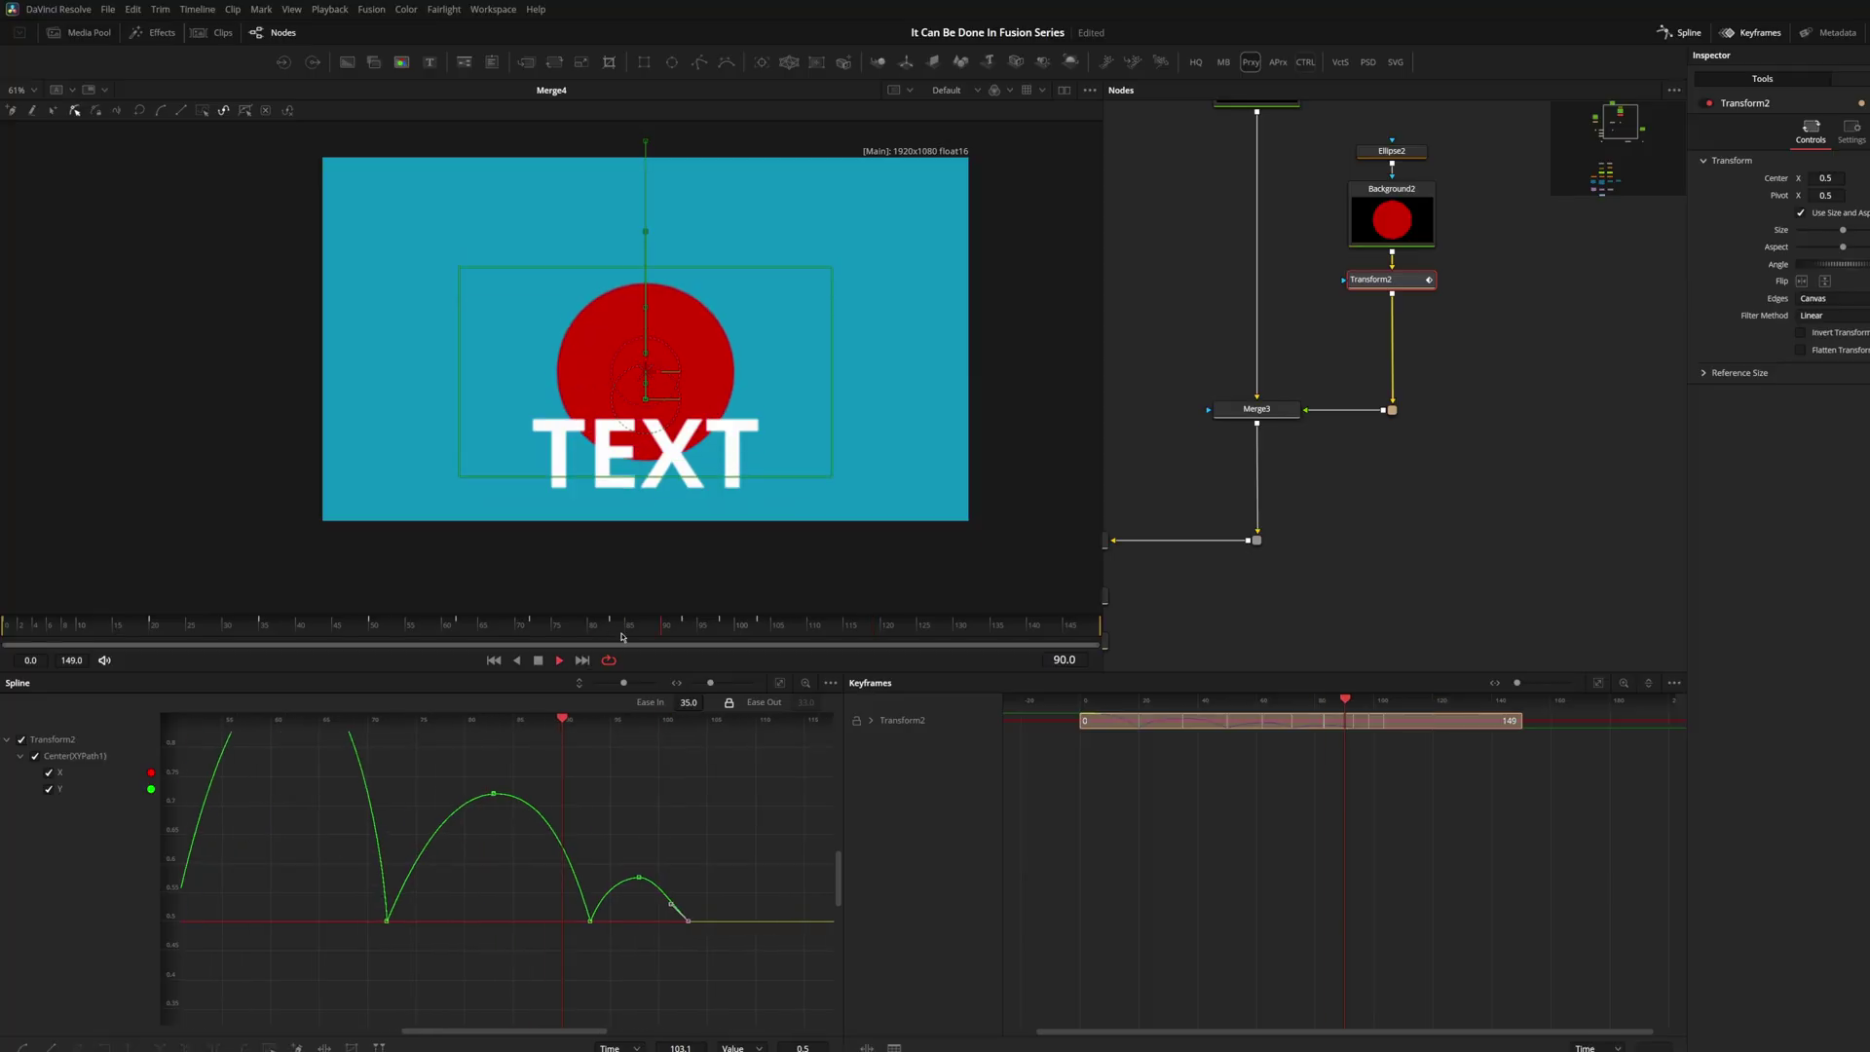
key("space")
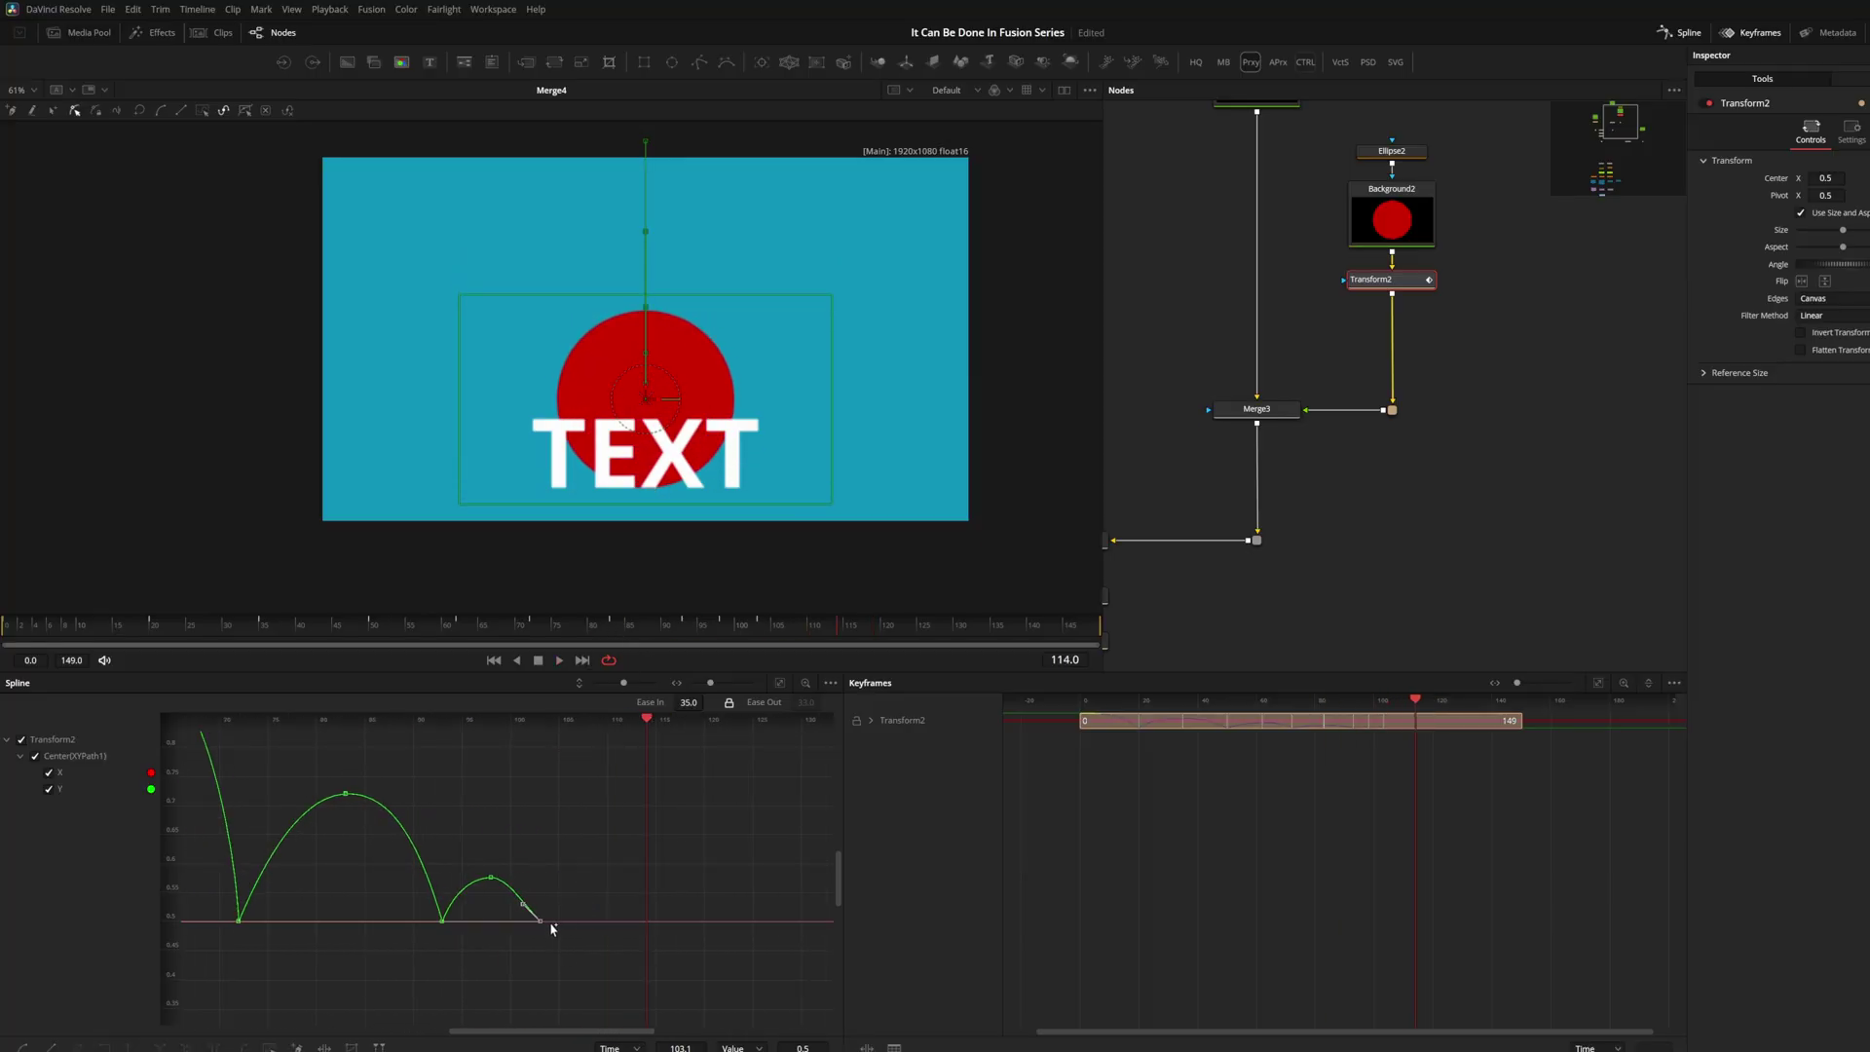
Undo an attempted keyframe after the last bounce, and hide Transform2's X curve so only Y can be edited
left_click_drag(567, 921, 577, 907)
key("ctrl+z")
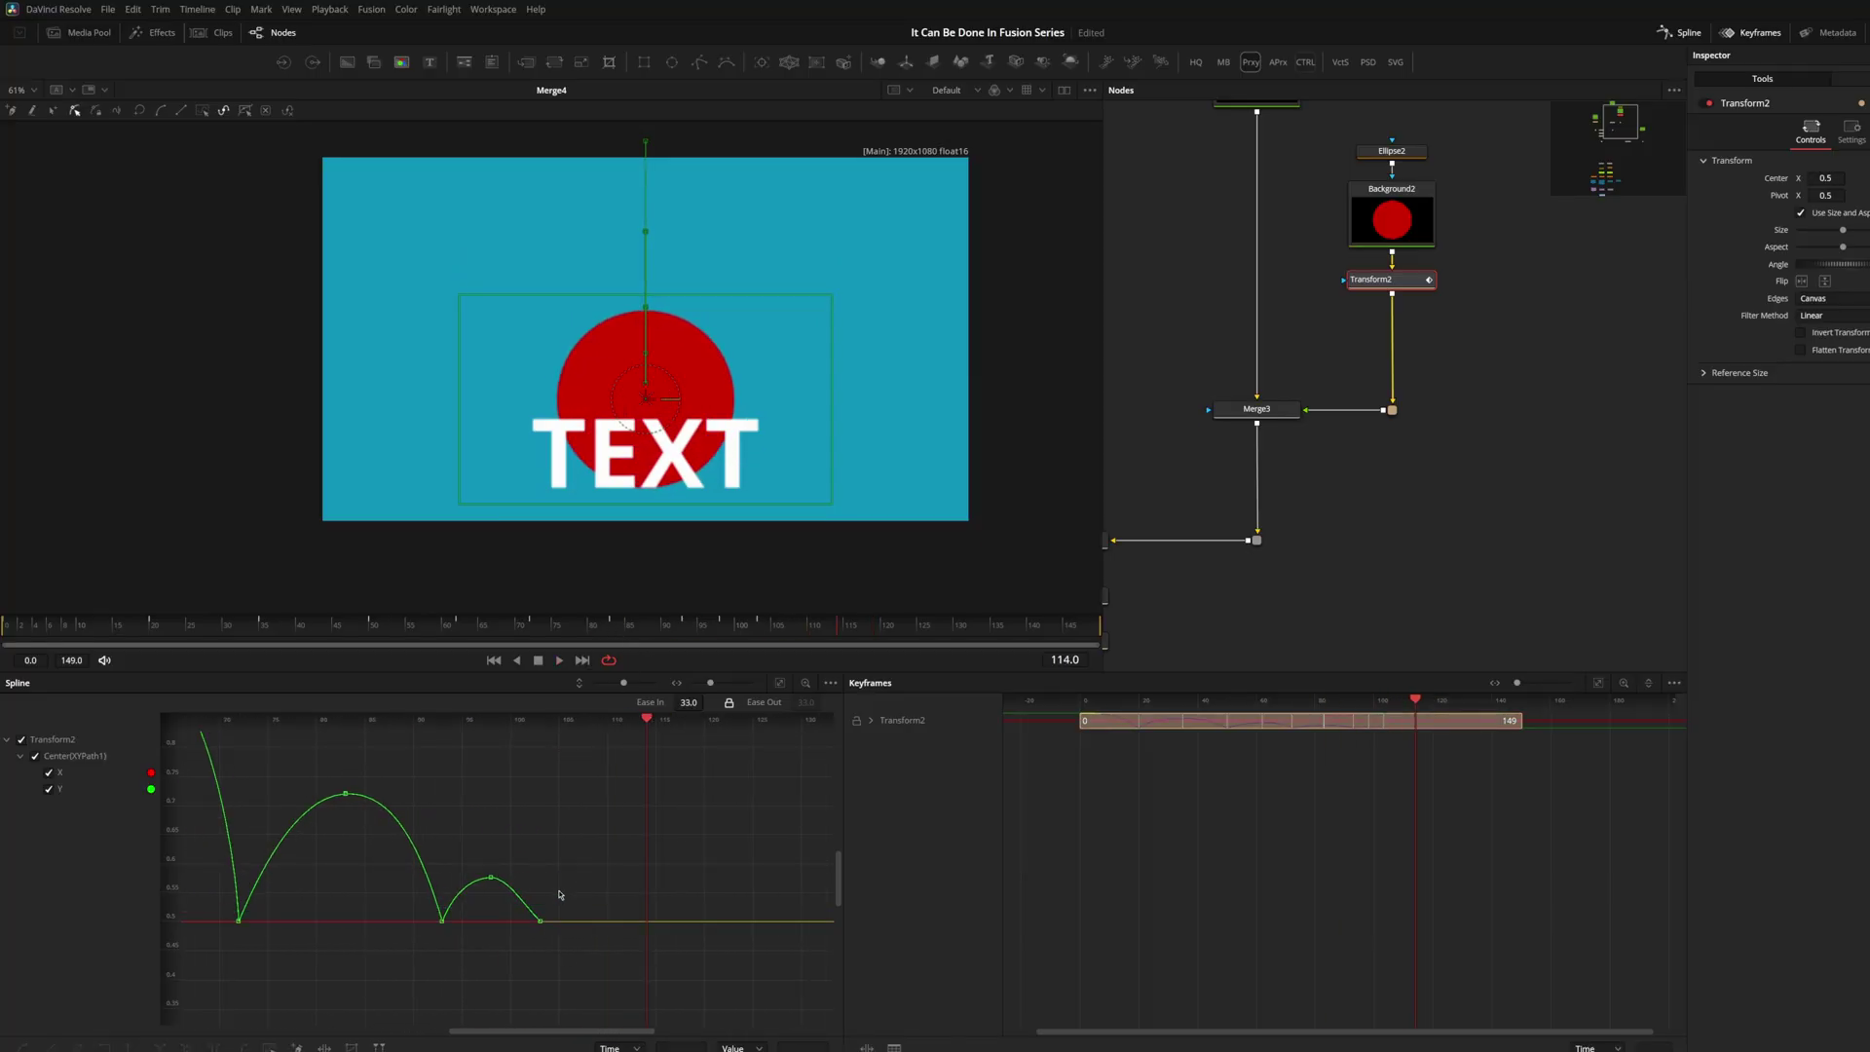
left_click(56, 776)
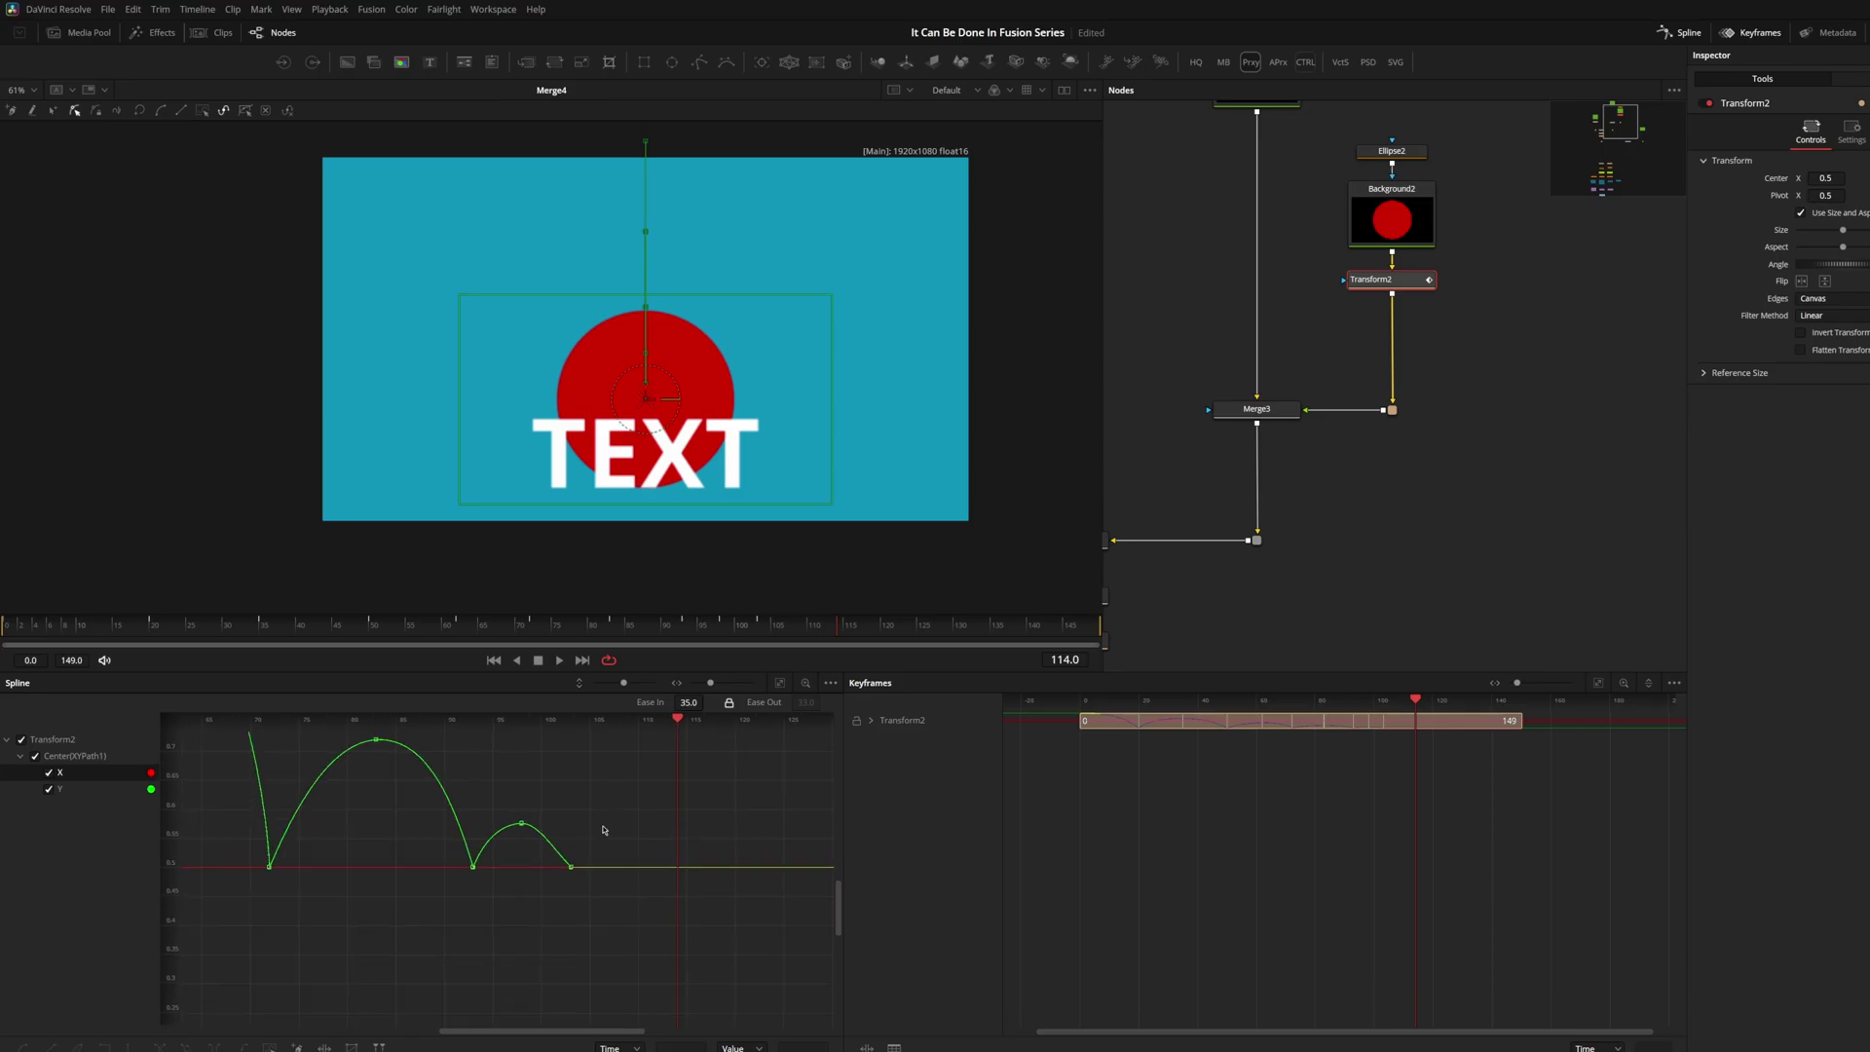
left_click(55, 778)
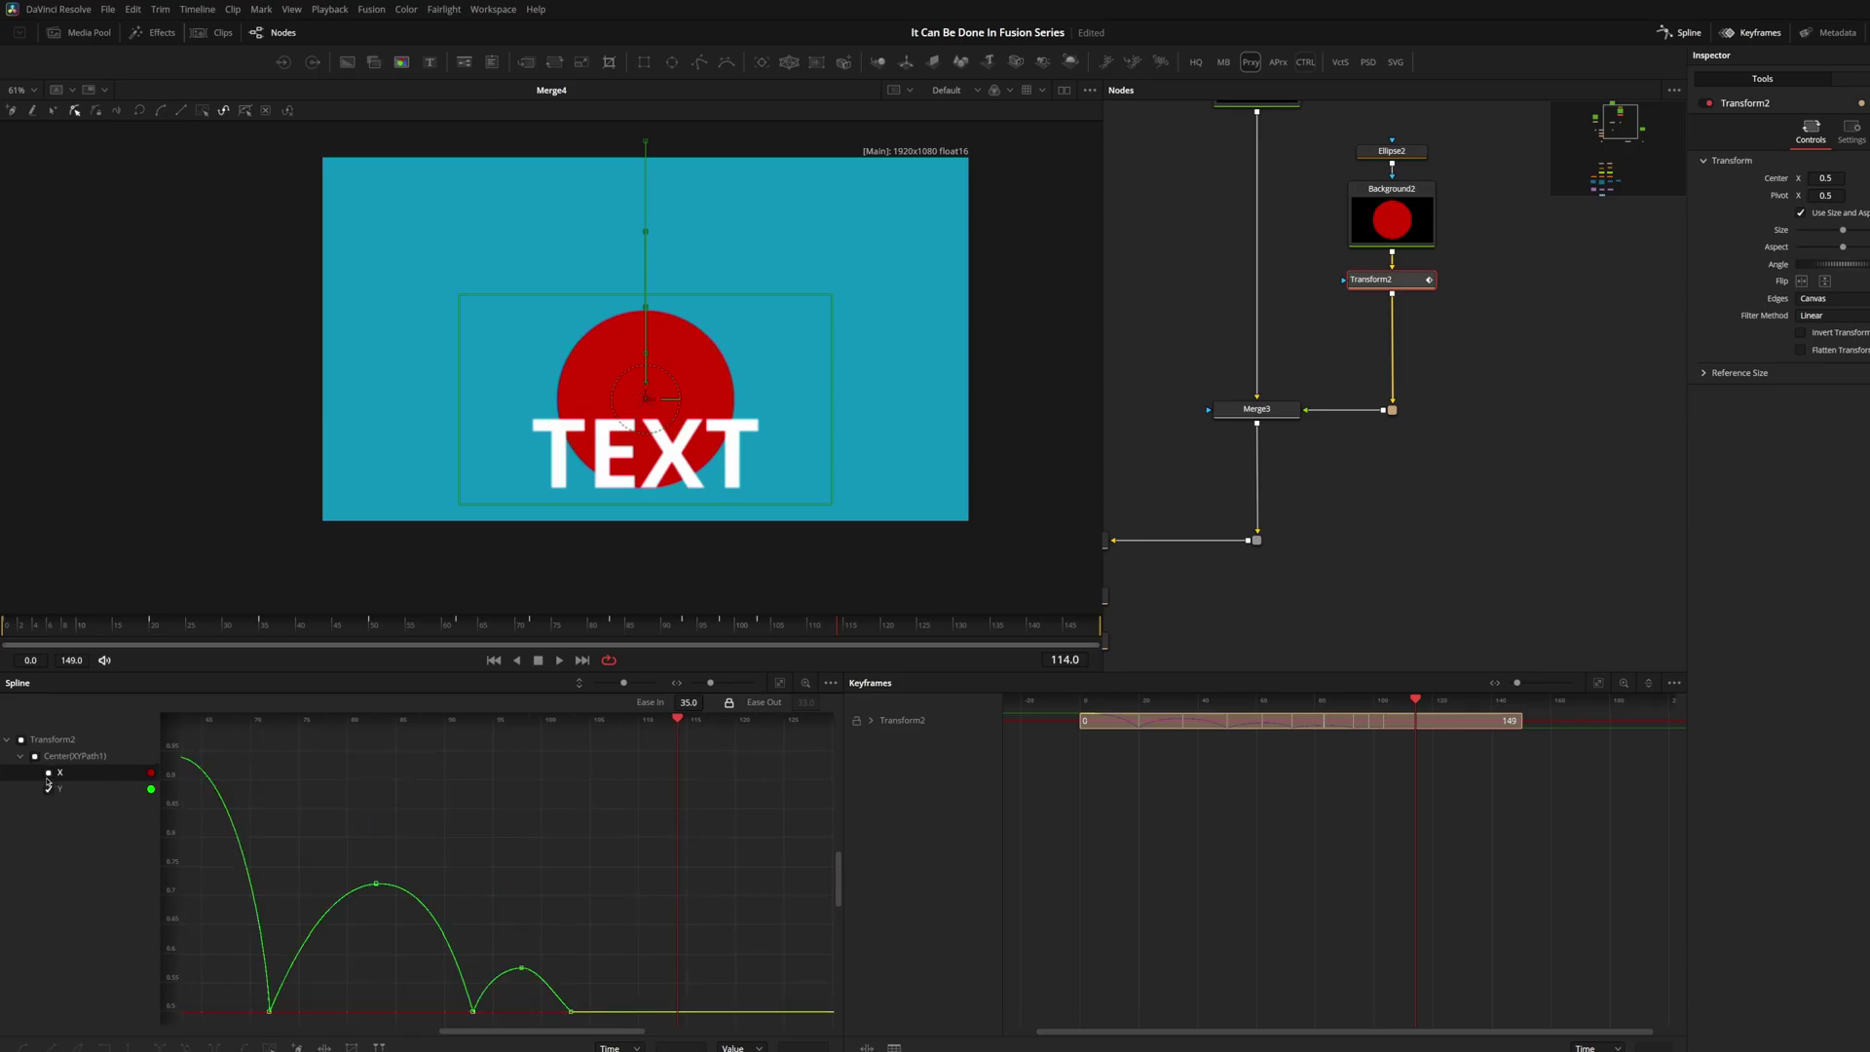
left_click(50, 774)
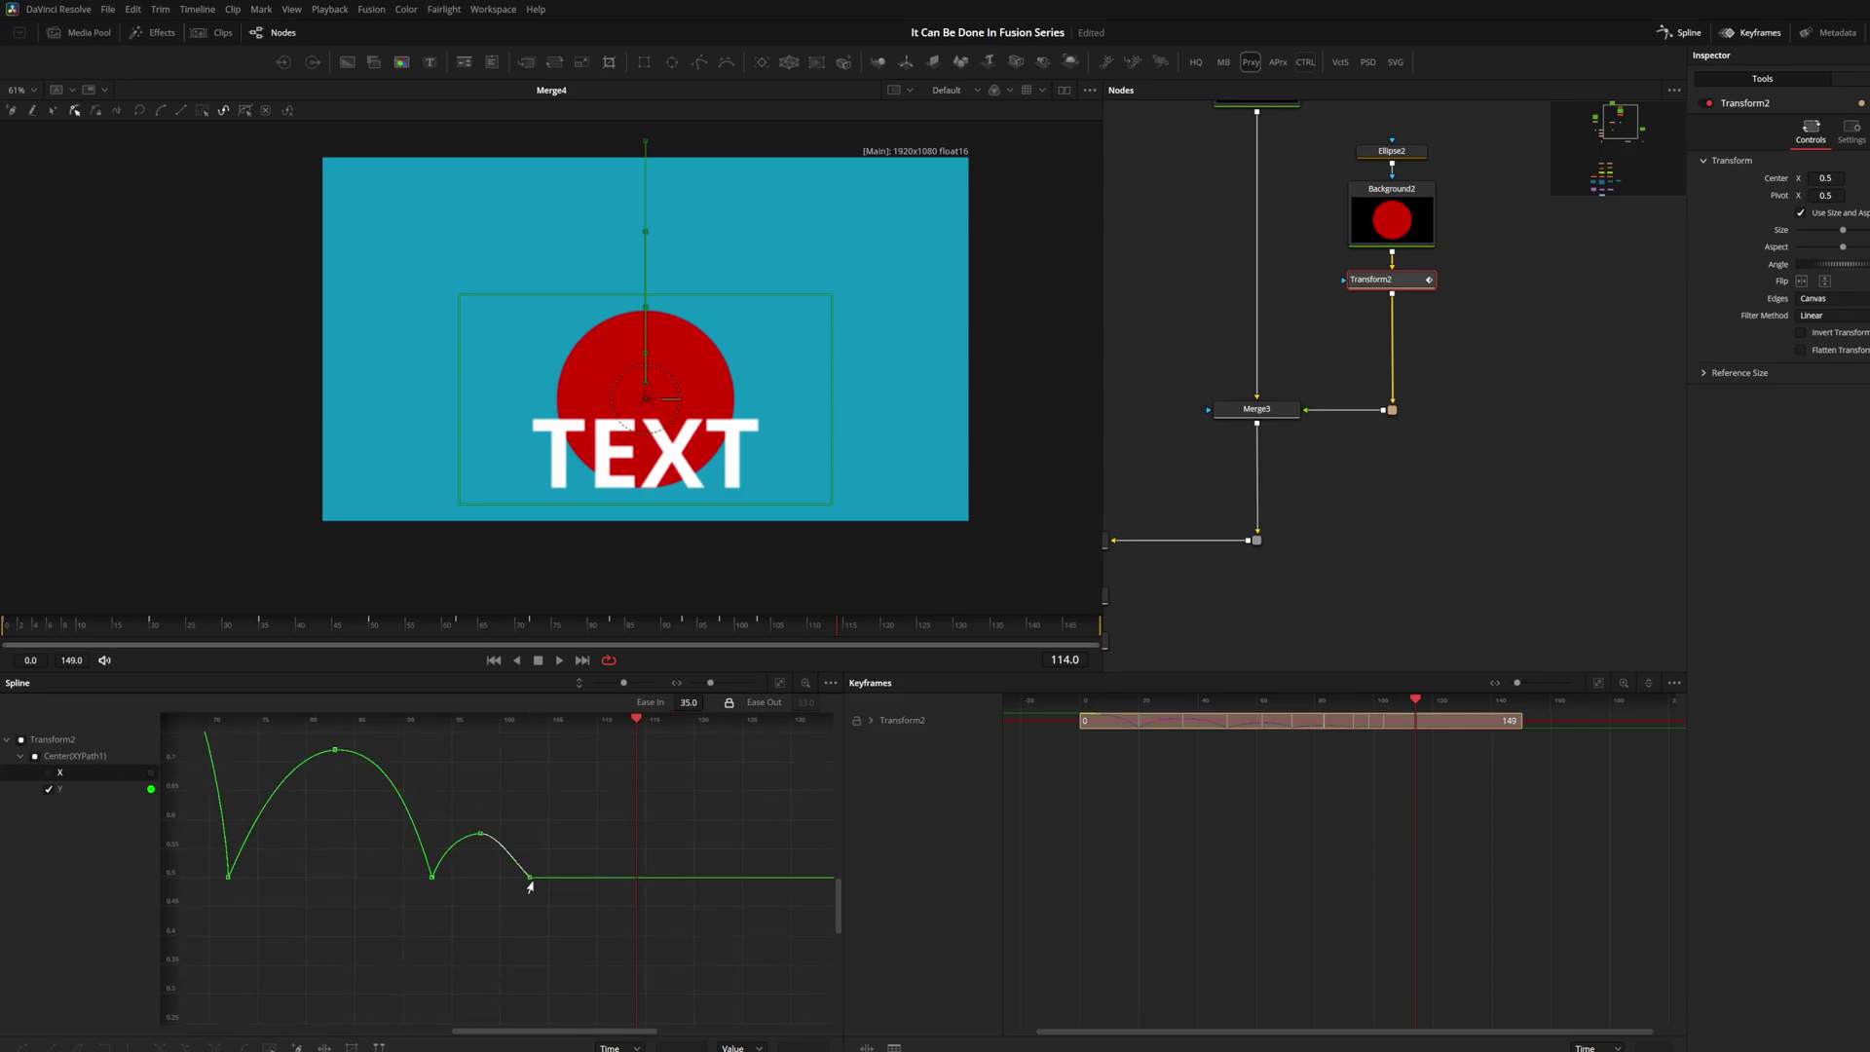
Add one more small bounce at the end of Transform2's Y curve, peaking at 0.525 on frame 105
left_click_drag(570, 877, 567, 854)
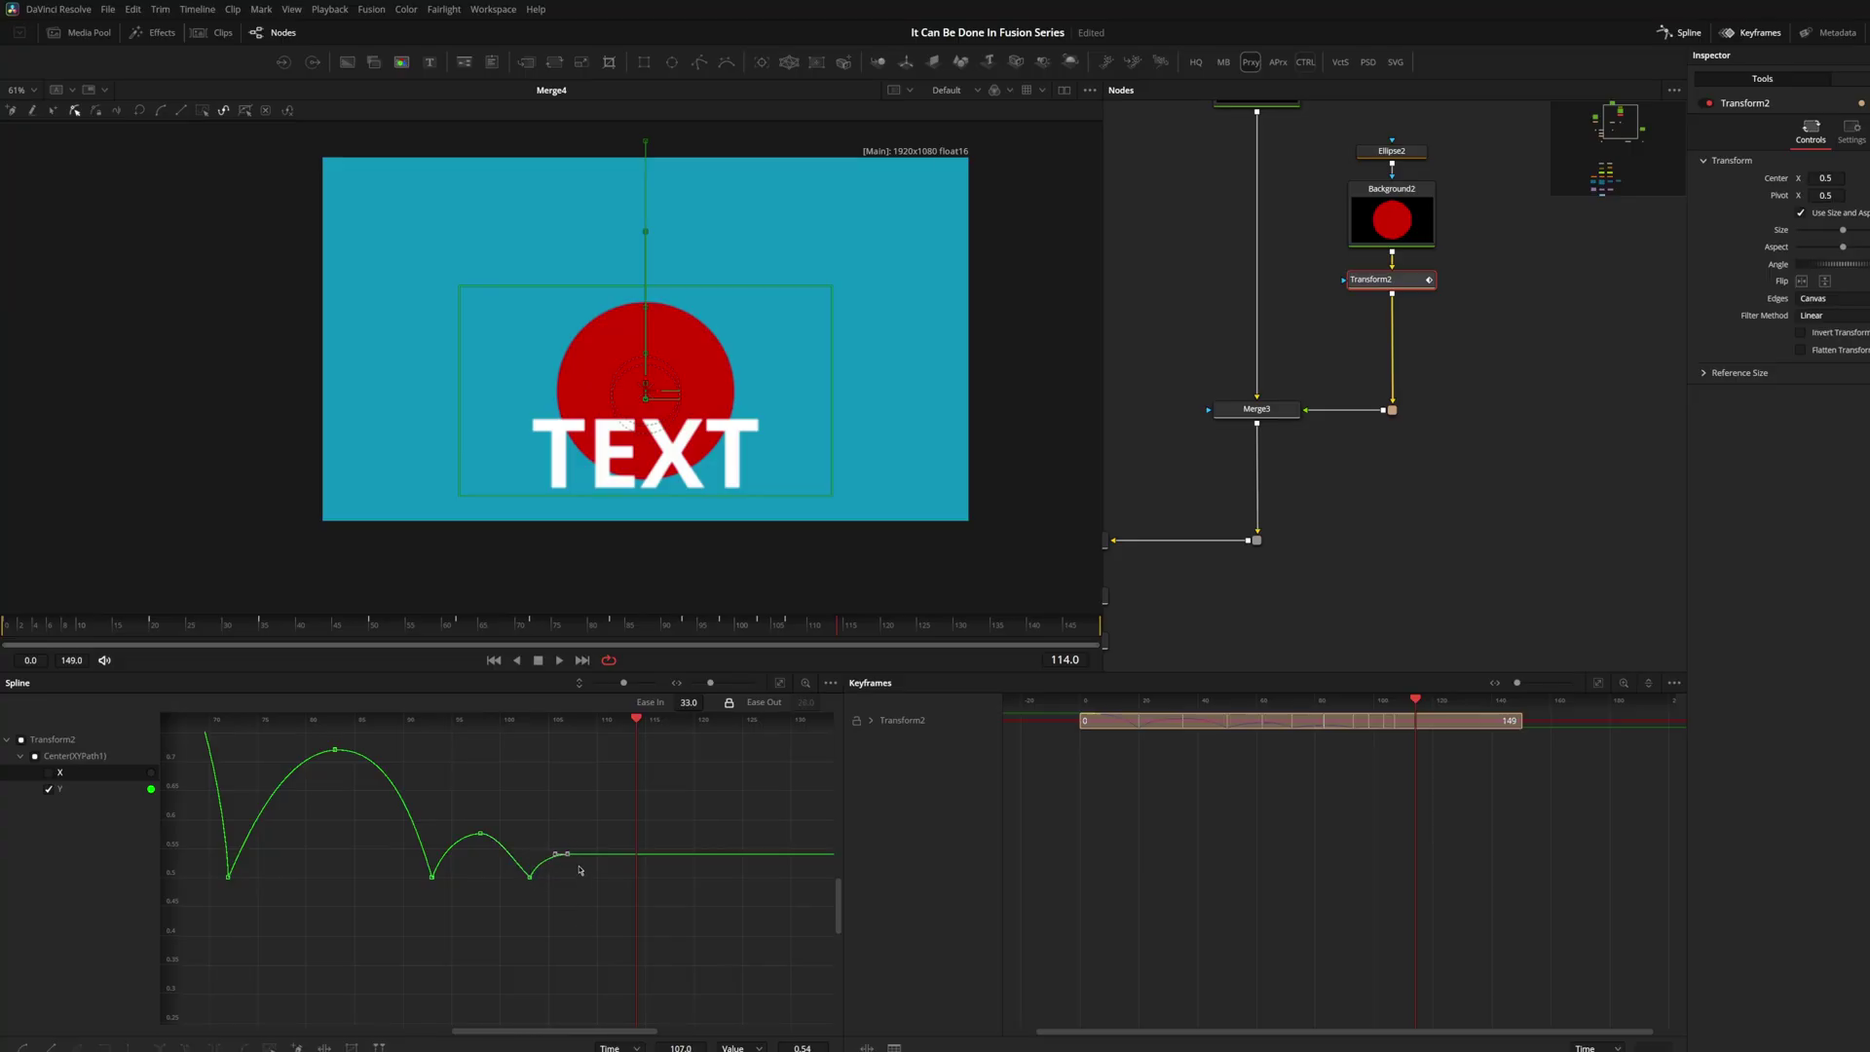
scroll(571, 872, "up", 2)
left_click_drag(567, 846, 490, 827)
scroll(585, 910, "up", 3)
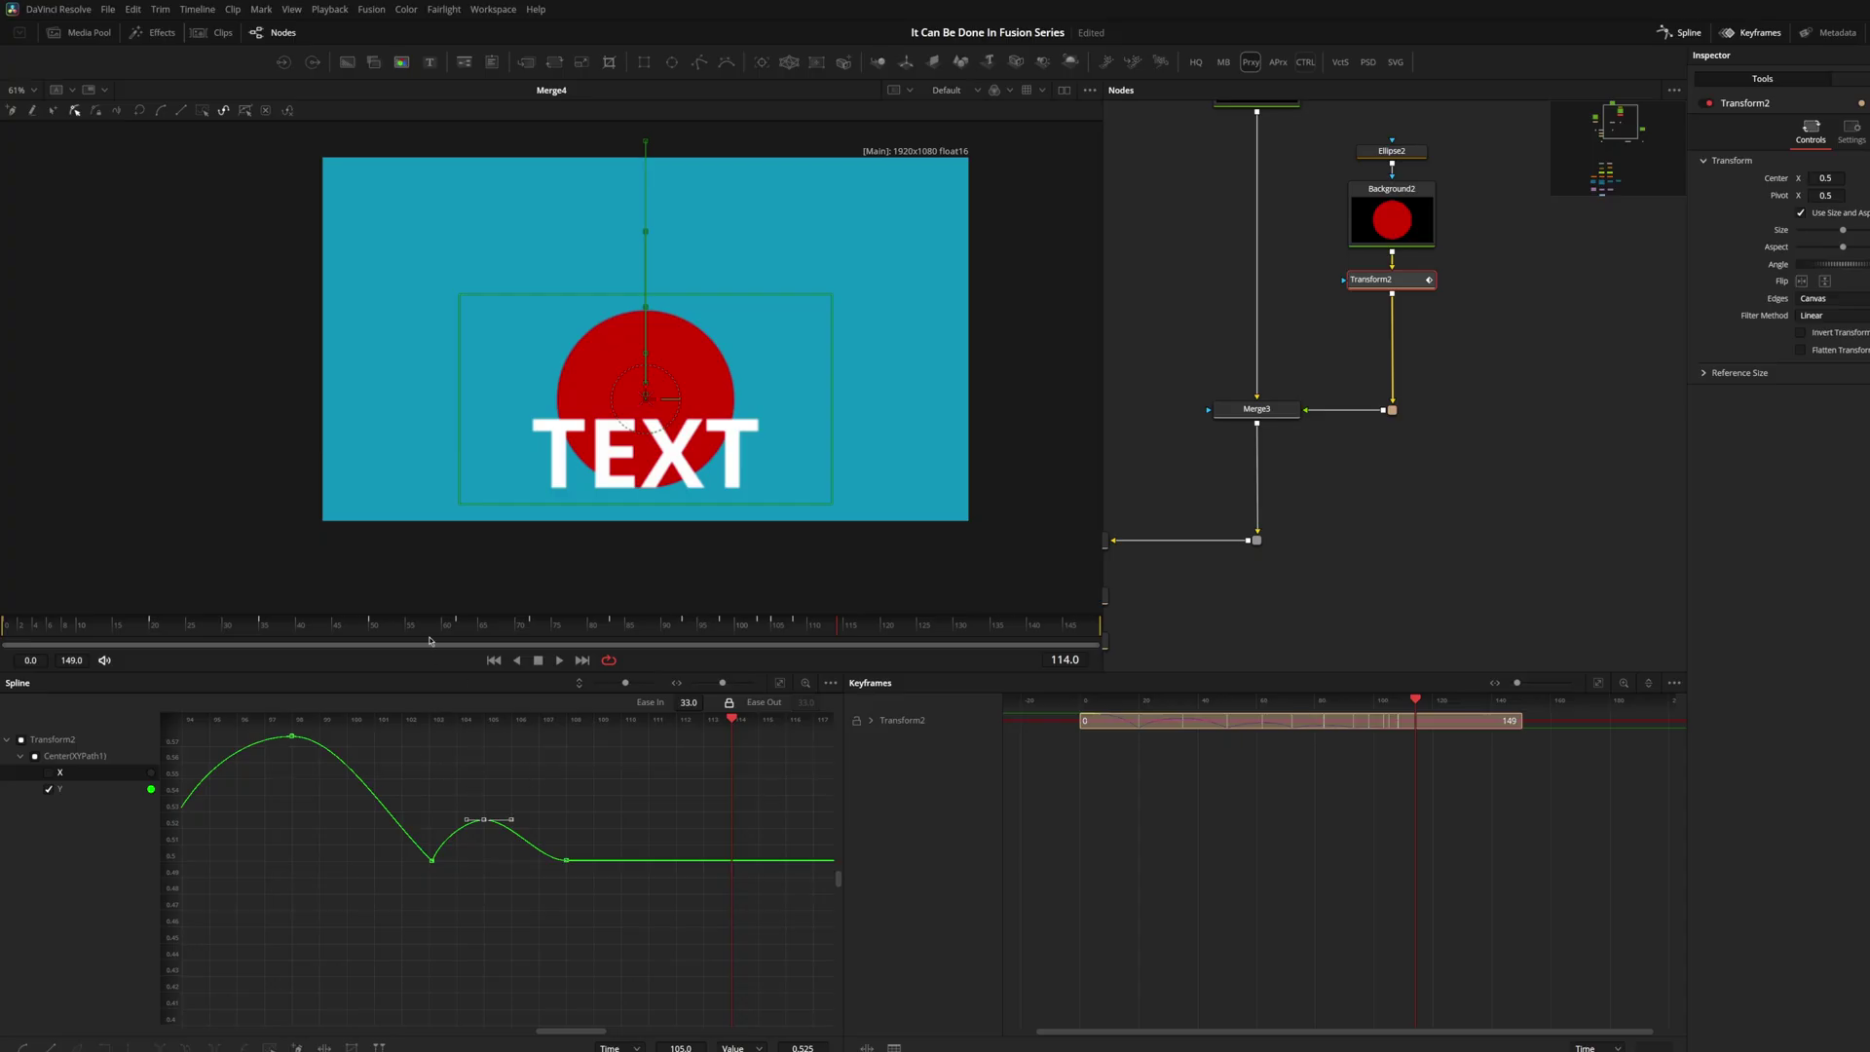
Play back the extended bounce and examine the whole Y curve against the circle's motion
key("space")
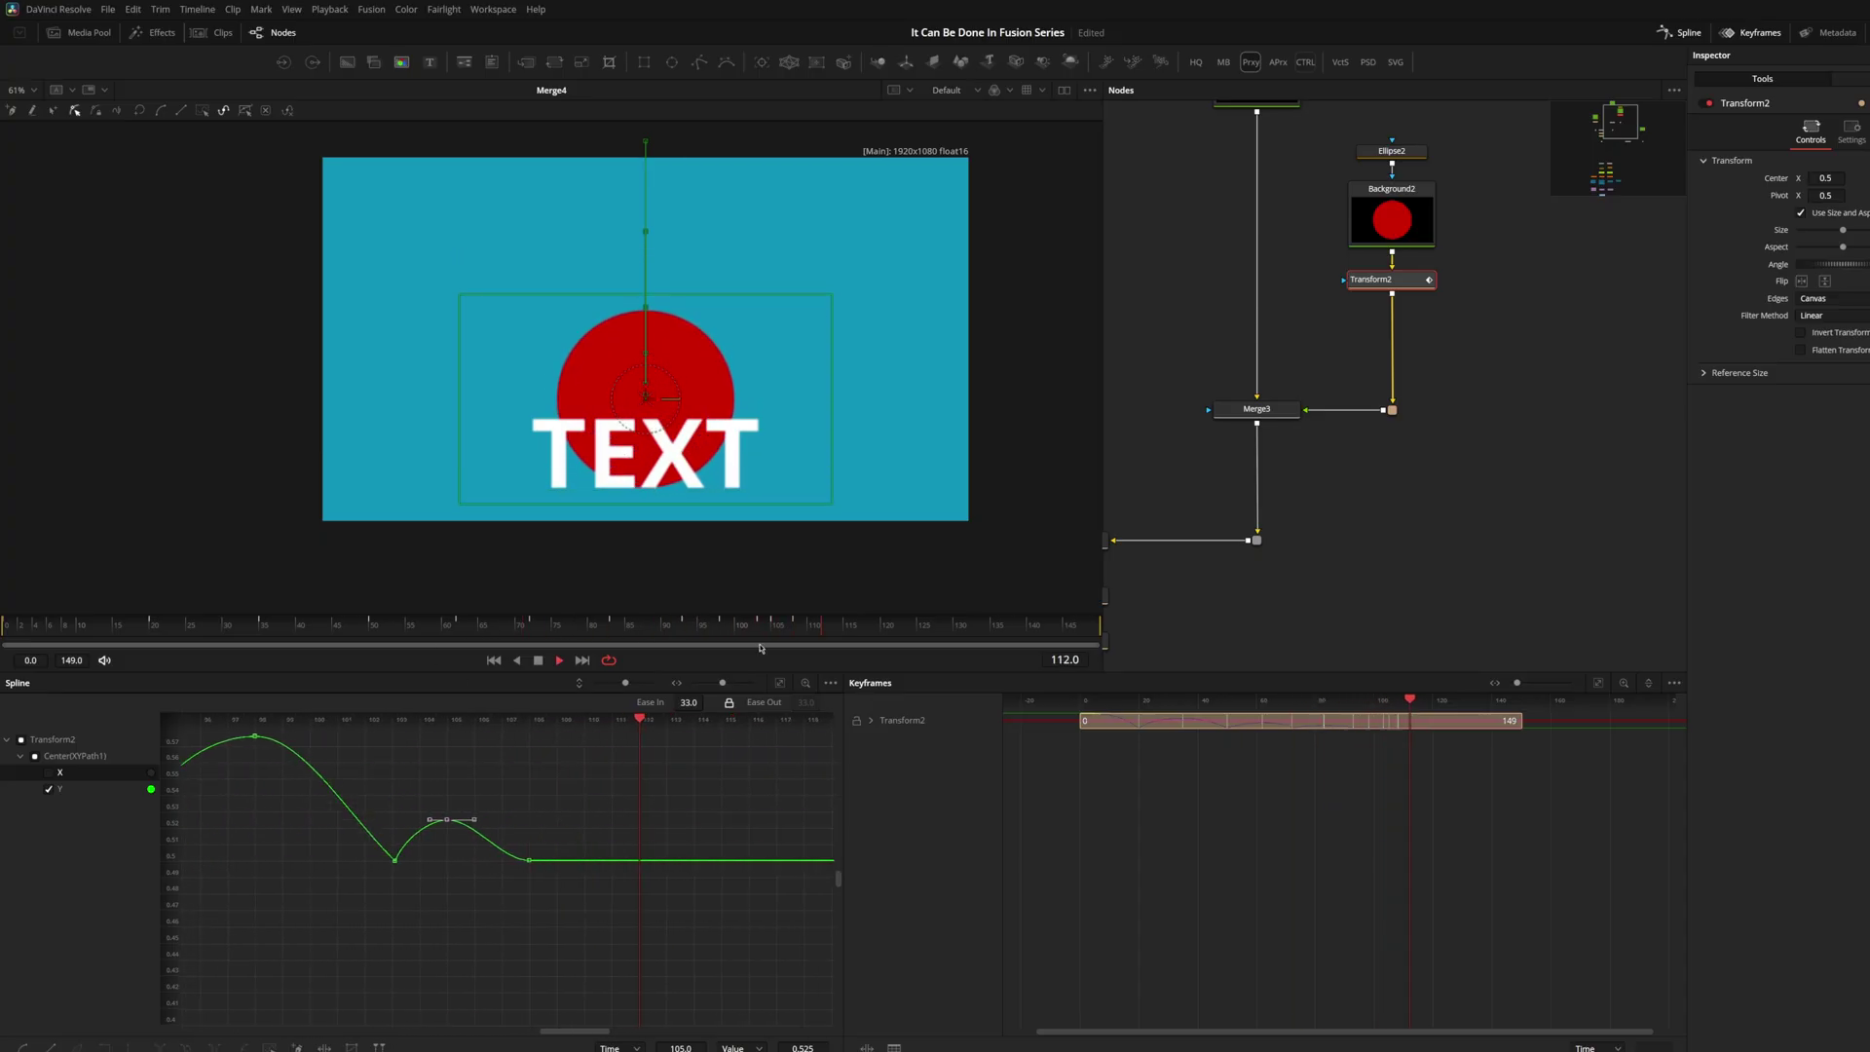
scroll(491, 780, "down", 8)
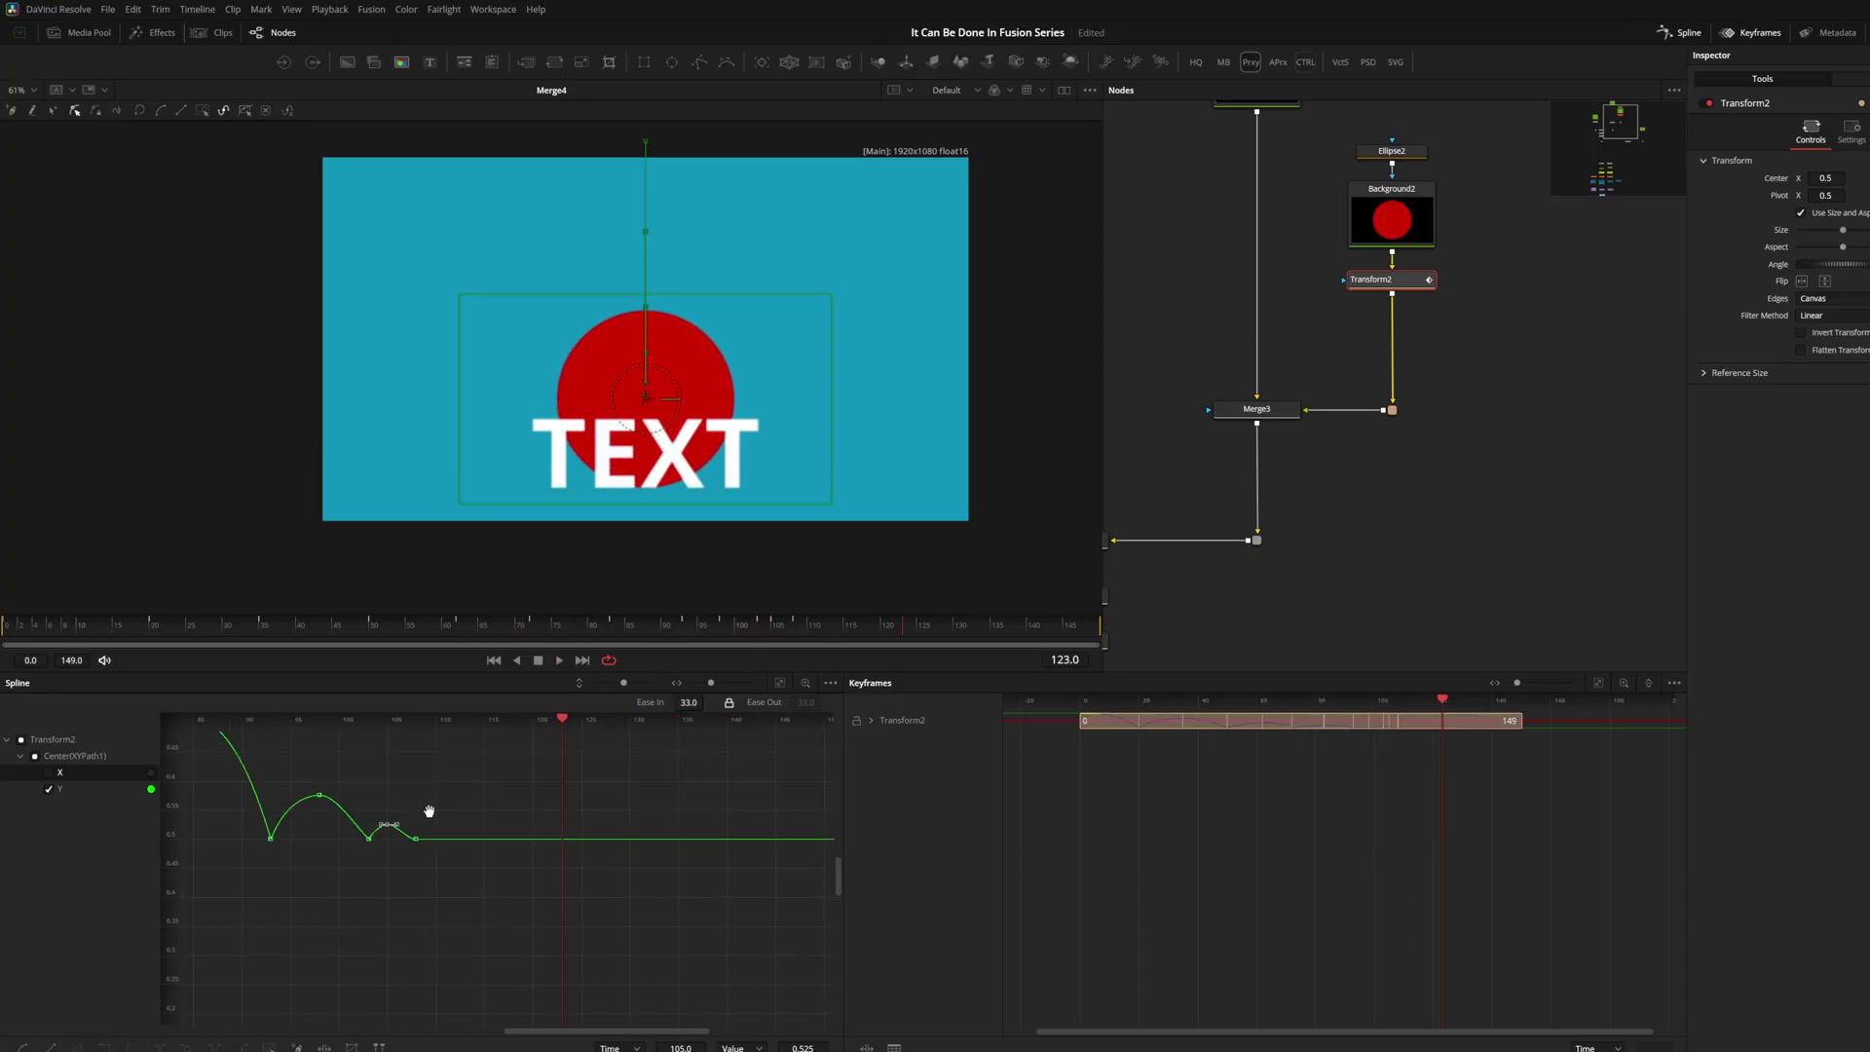
left_click_drag(429, 814, 572, 891)
scroll(530, 855, "down", 3)
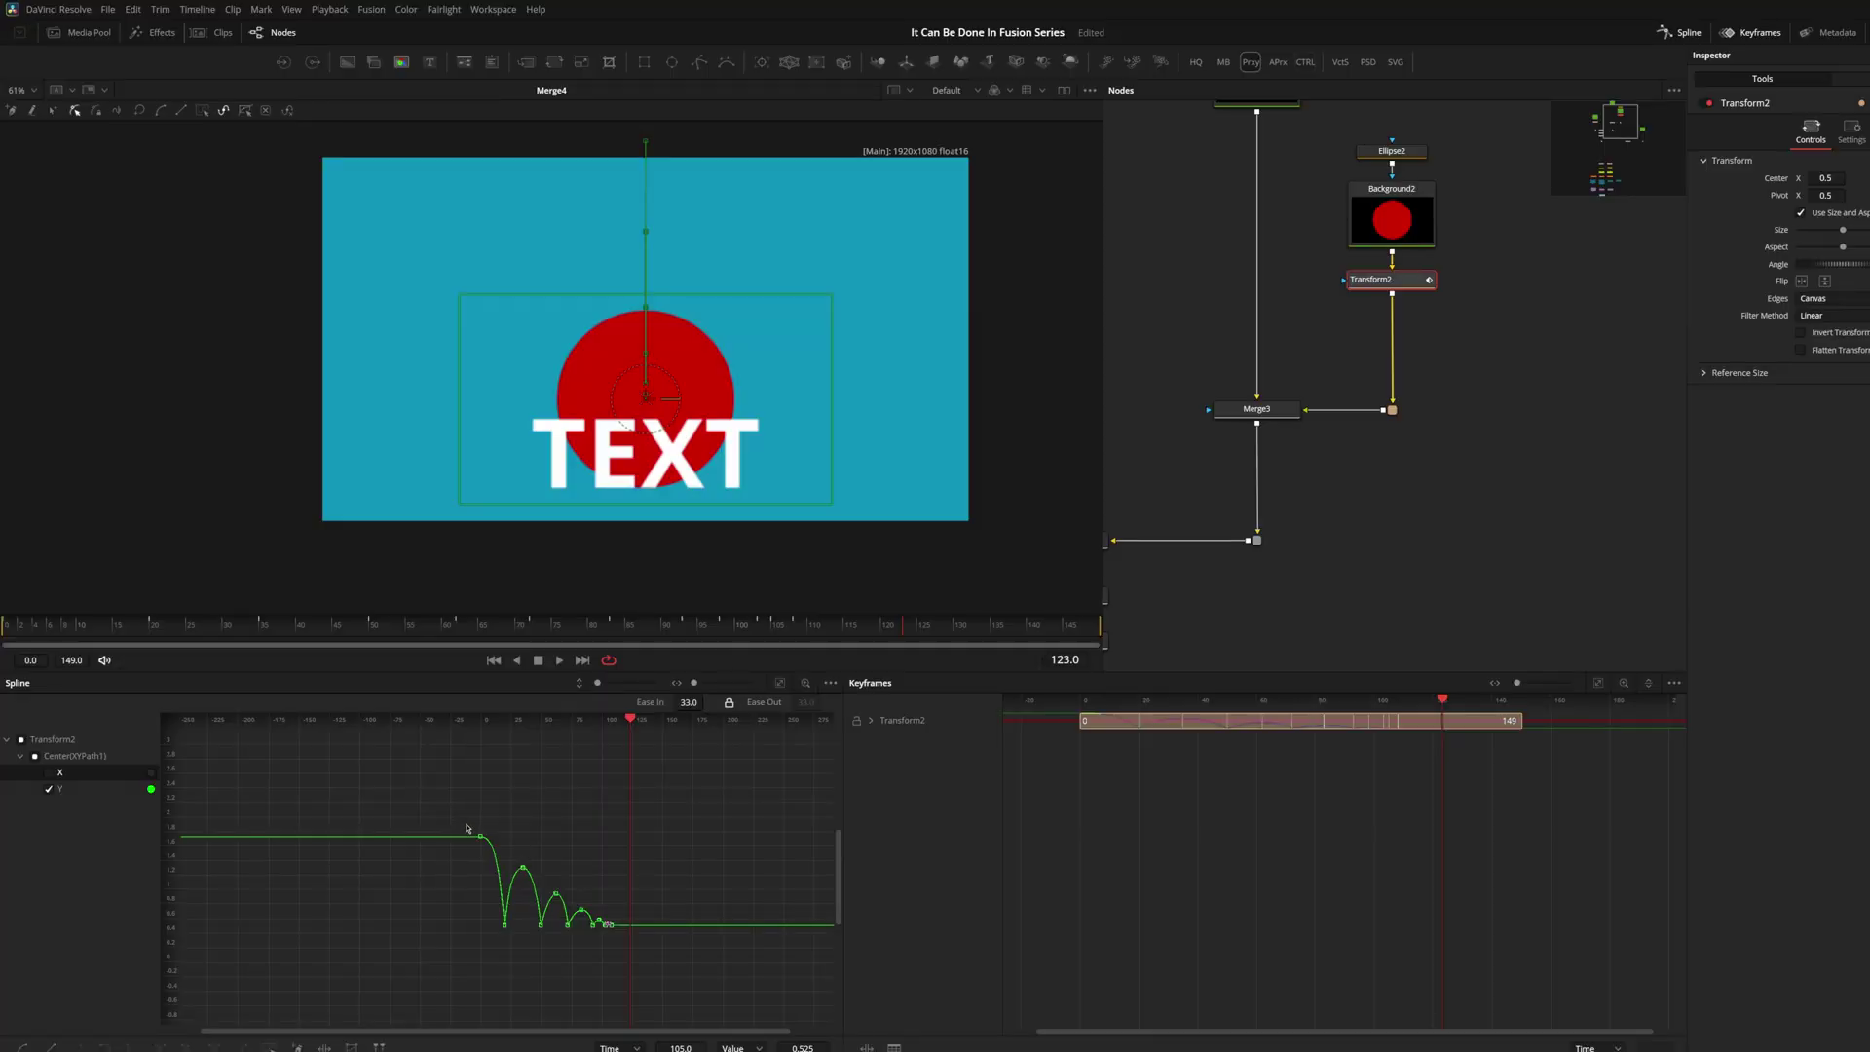
left_click(45, 625)
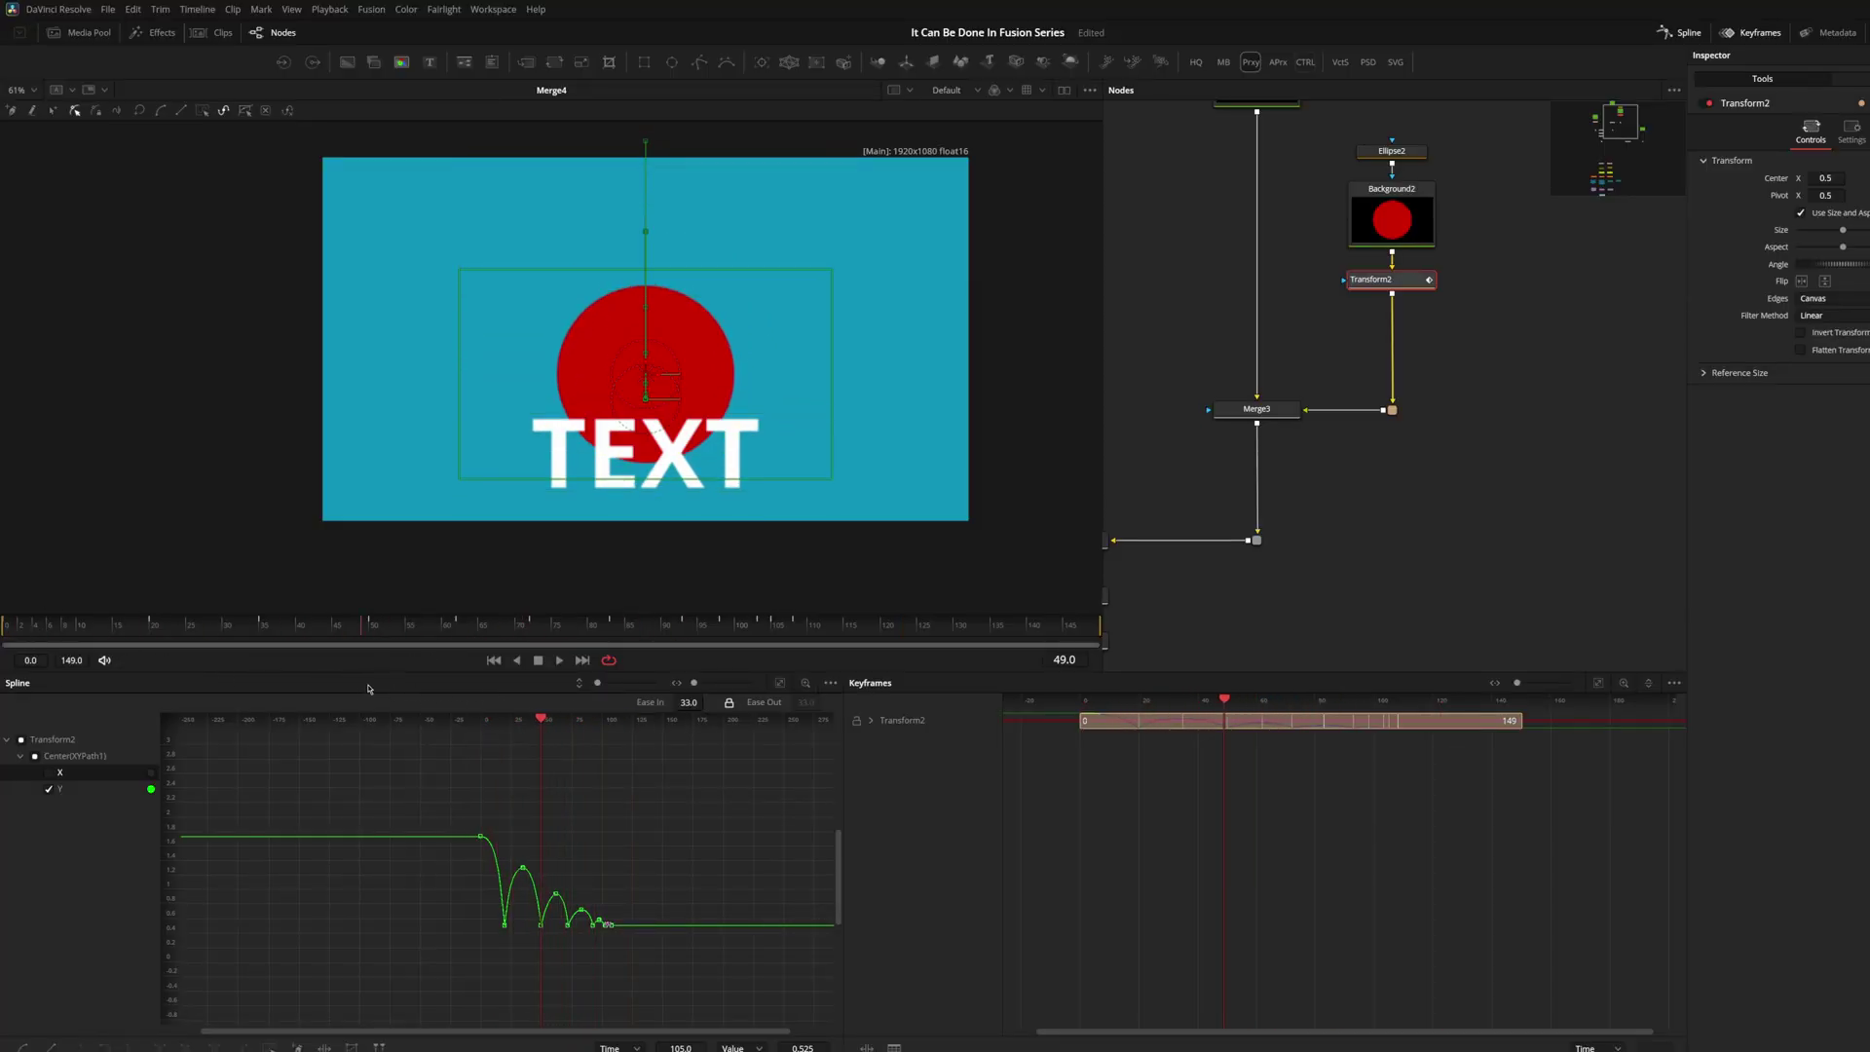
Delete the group of unconnected spare nodes below the node tree, keeping MediaOut1
scroll(1362, 463, "down", 5)
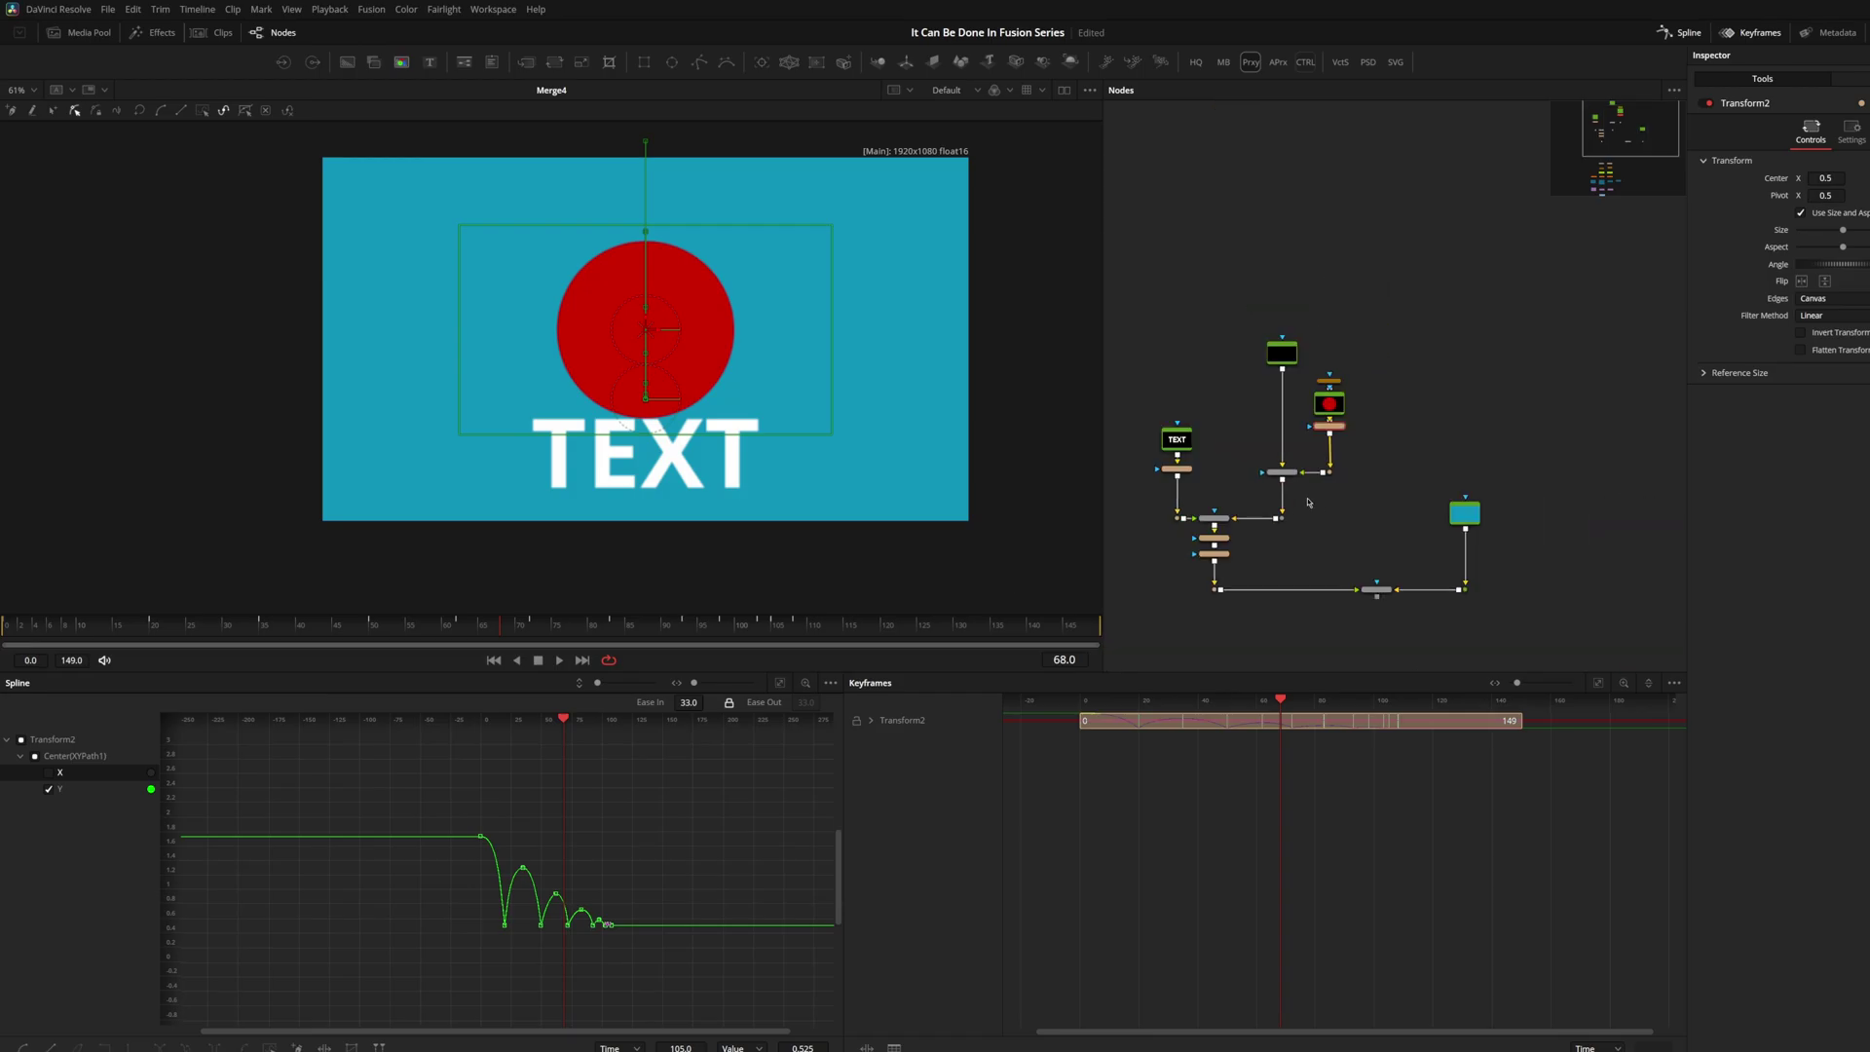
scroll(1198, 360, "up", 3)
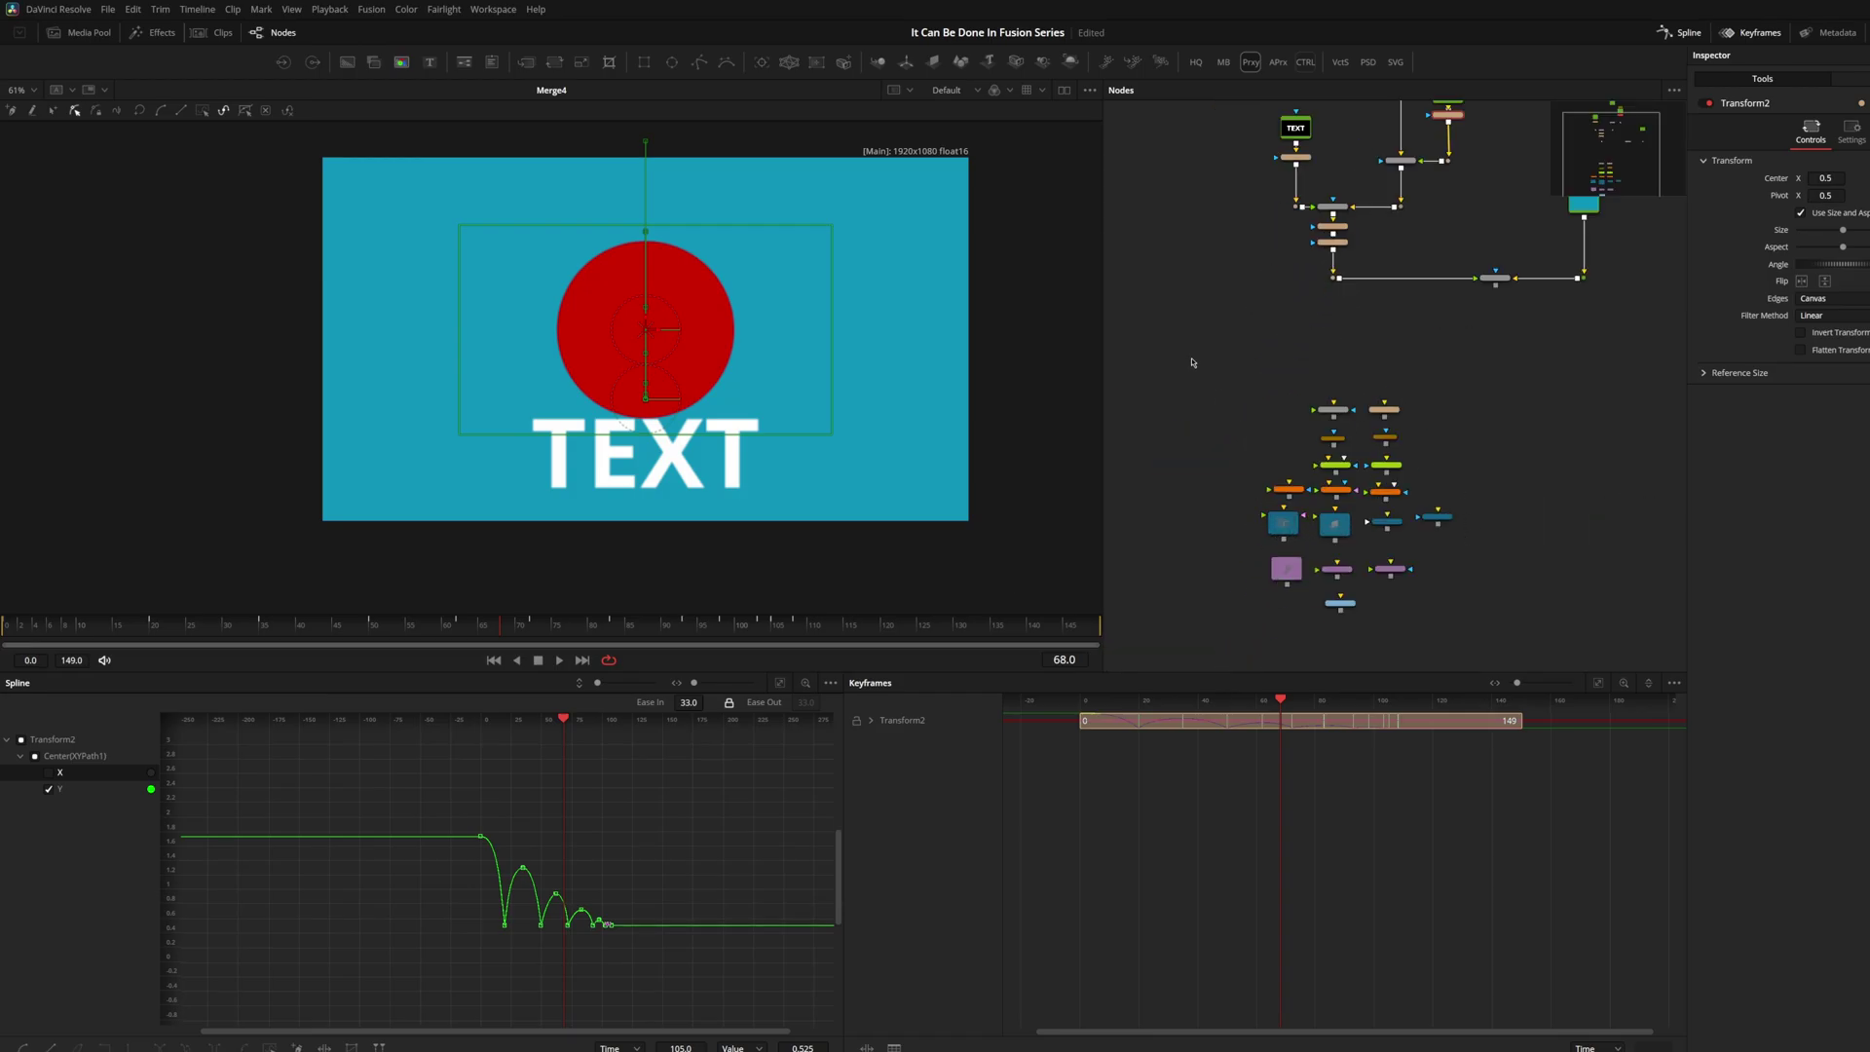
left_click_drag(1189, 356, 1472, 588)
key("Delete")
Place MediaOut1 below Merge4, connect Merge4's output to it, and fit the whole node tree in view
left_click_drag(1340, 603, 1489, 421)
left_click_drag(1495, 286, 1490, 419)
scroll(1490, 428, "up", 5)
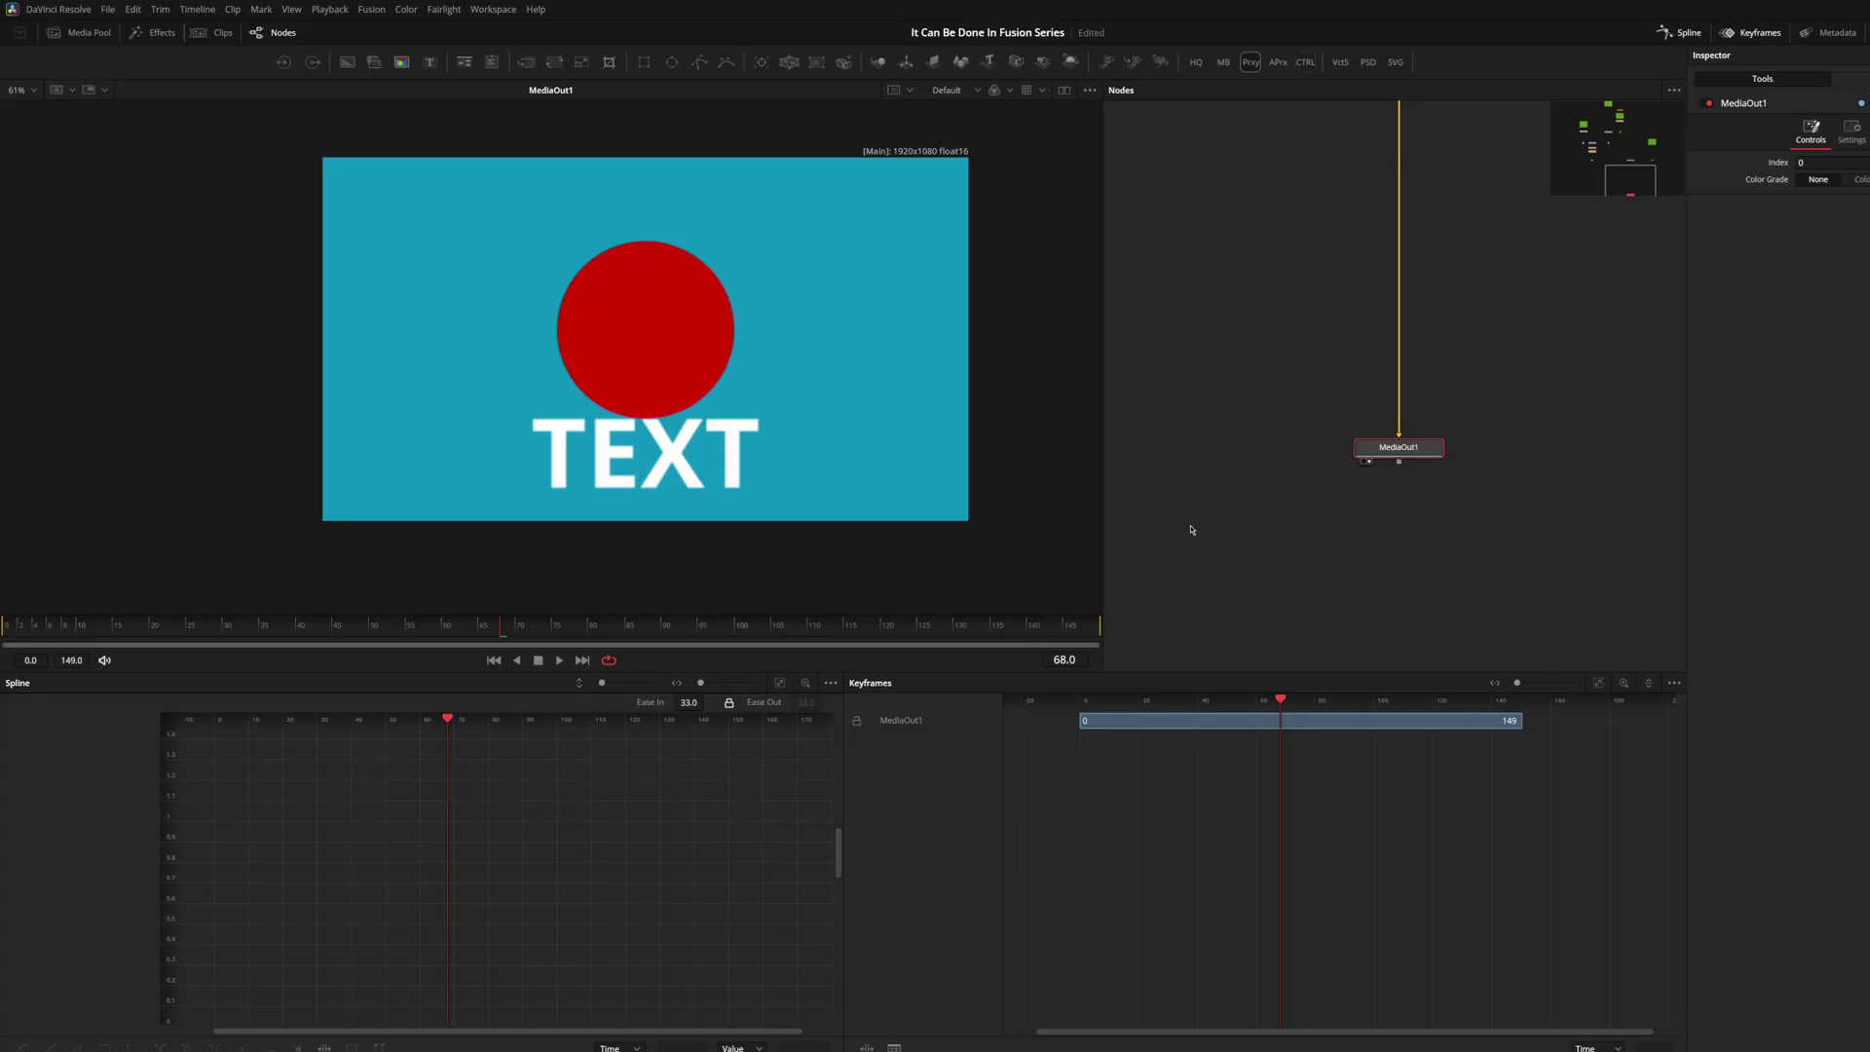
key("ctrl+f")
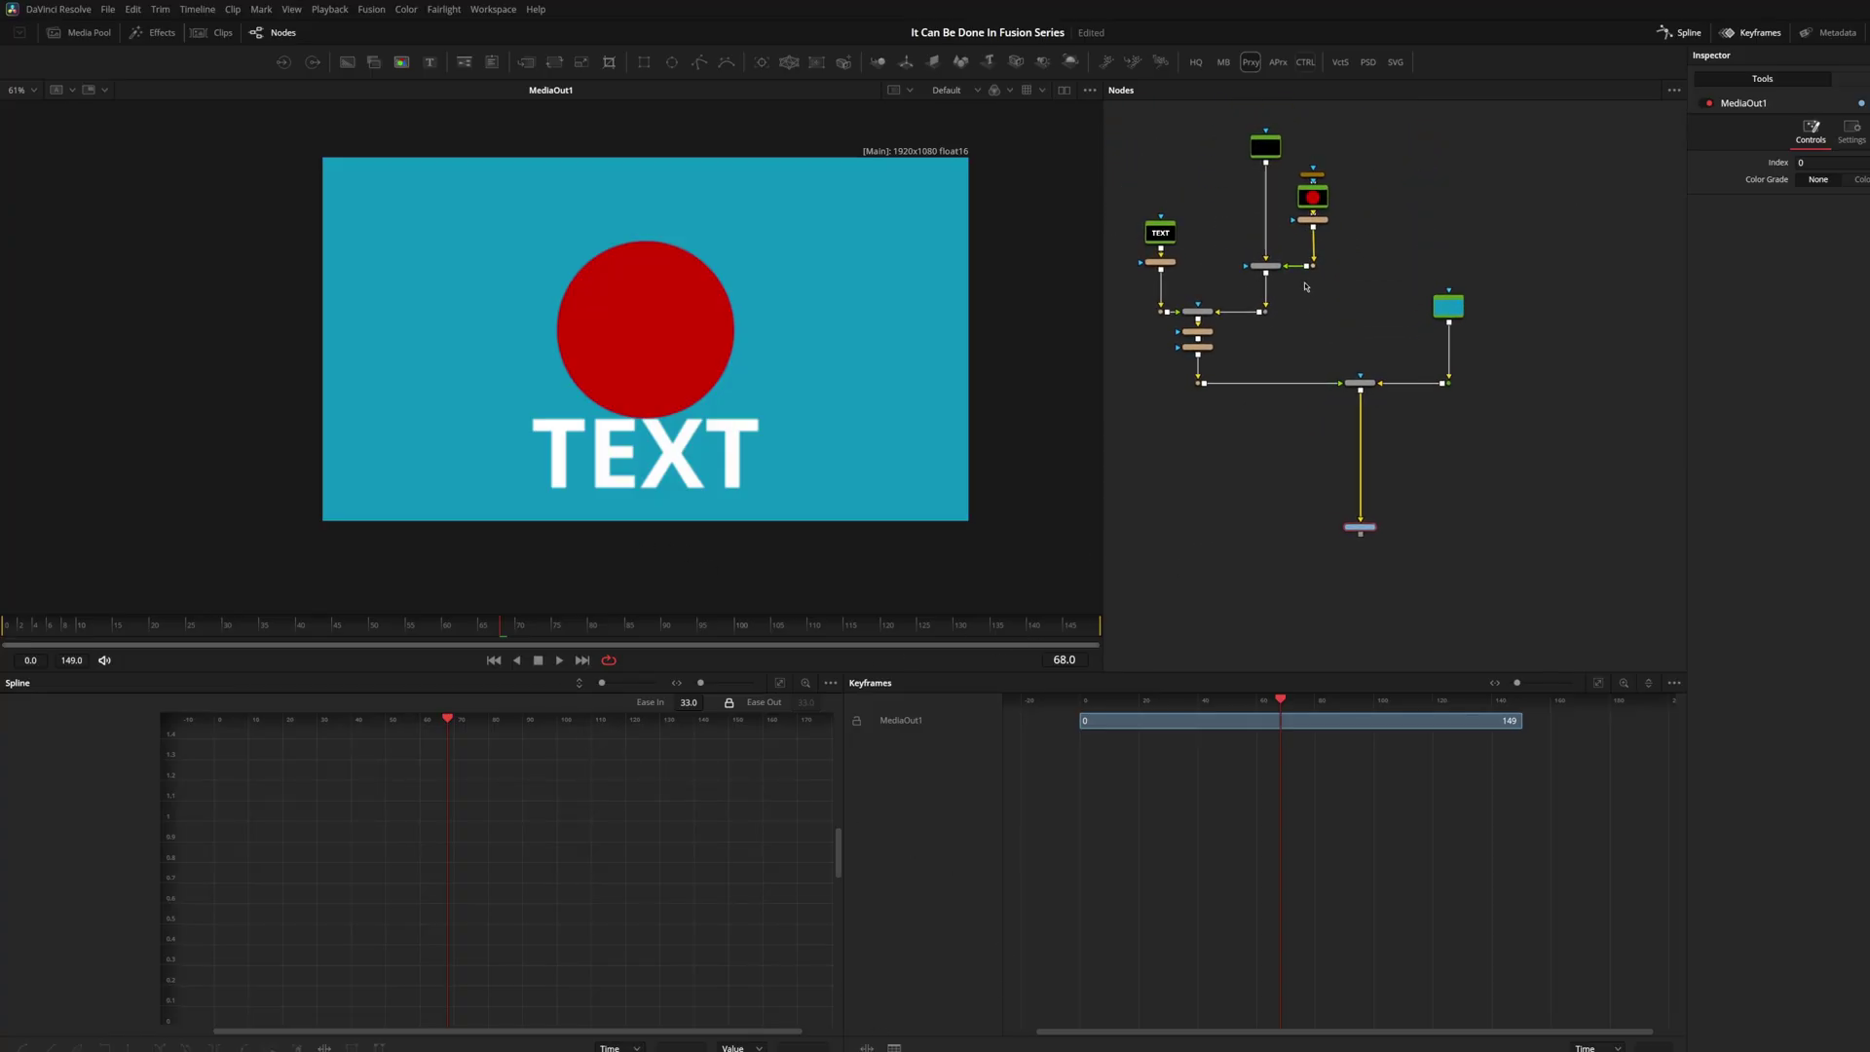
Connect Text1 directly to MediaOut1, and check the result on the Edit page before returning to Fusion
left_click_drag(1160, 233, 1360, 524)
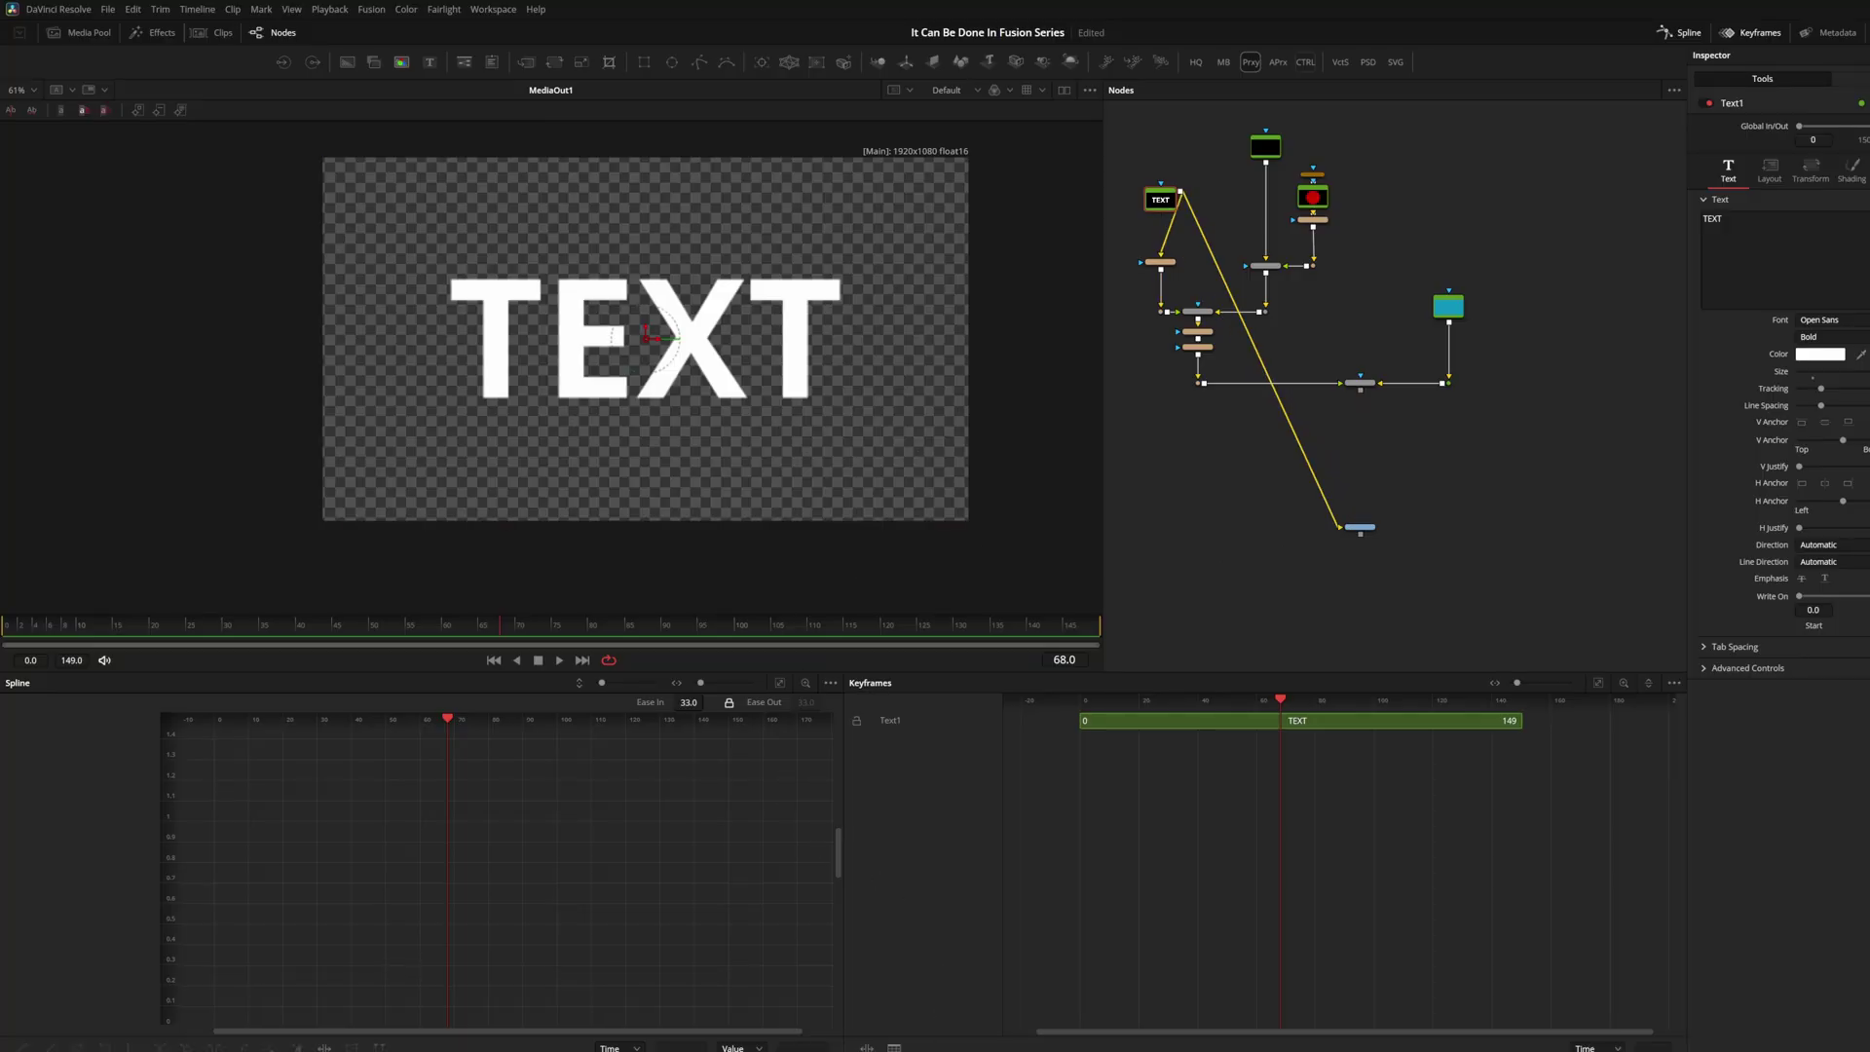
key("shift+4")
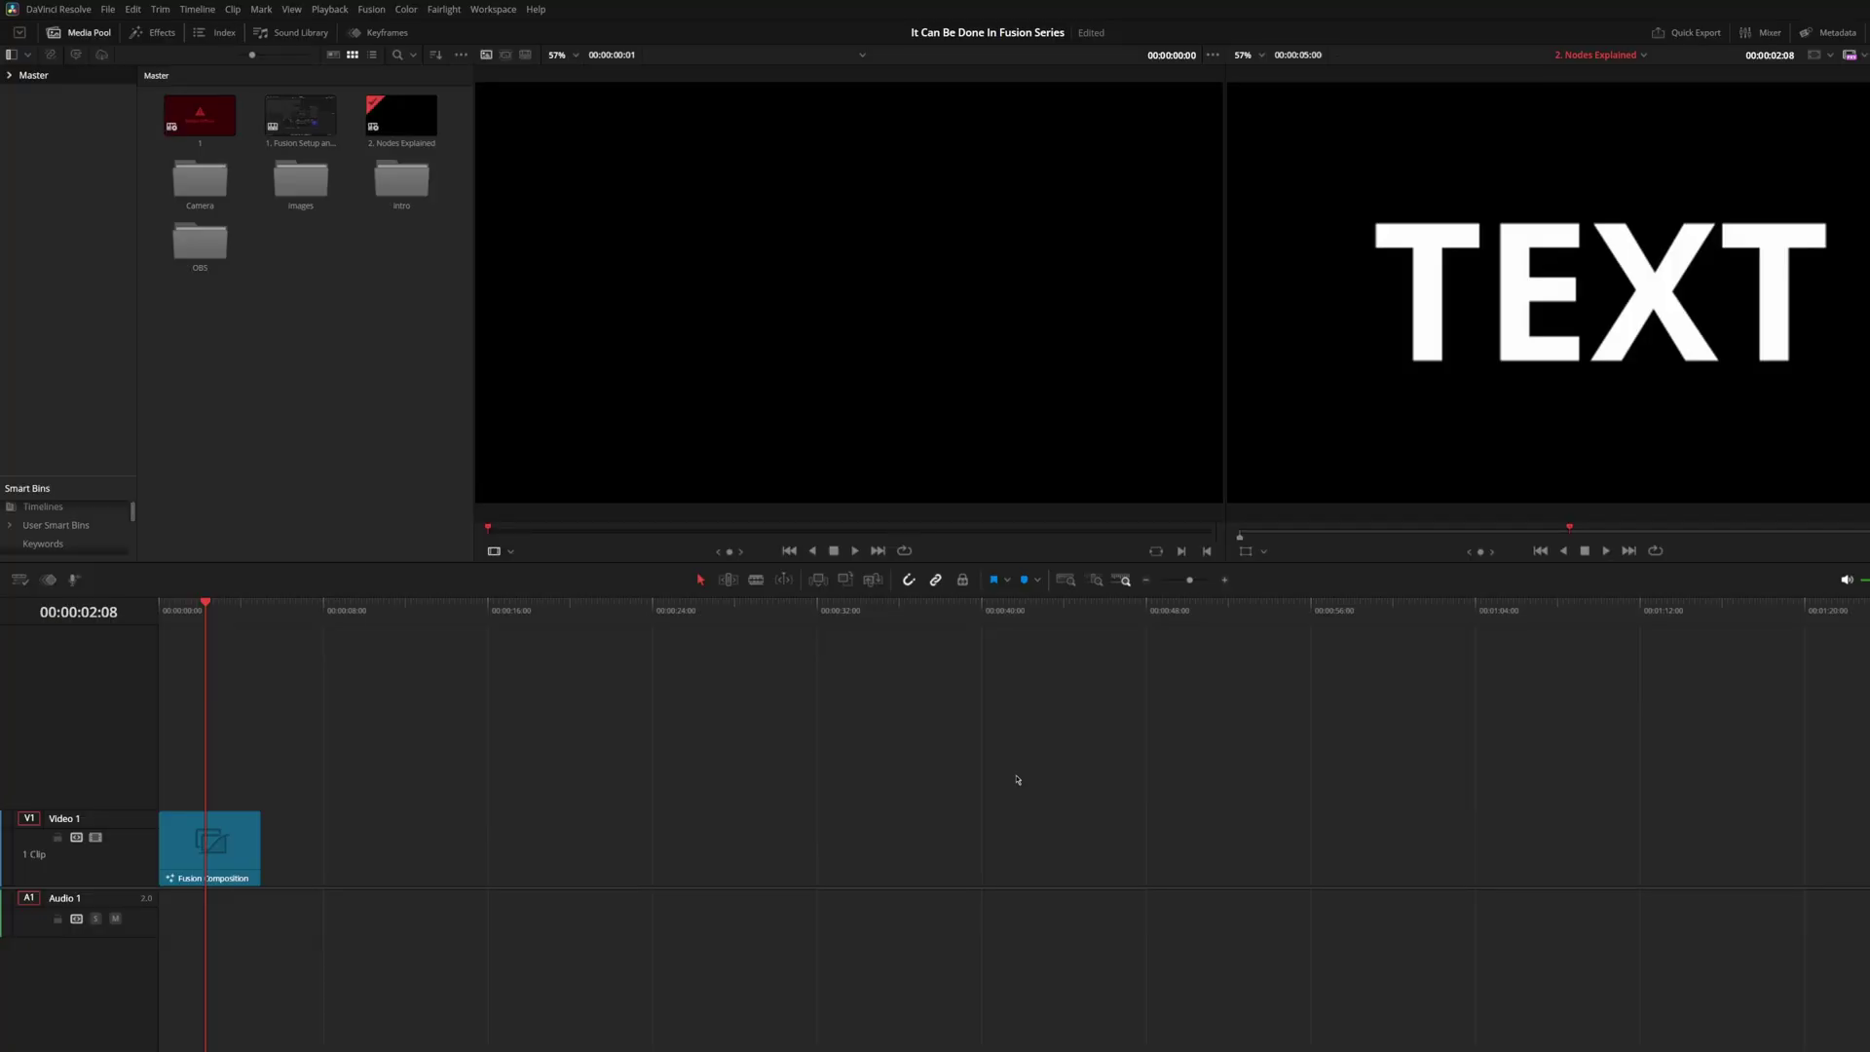
key("space")
left_click_drag(202, 622, 207, 617)
key("shift+5")
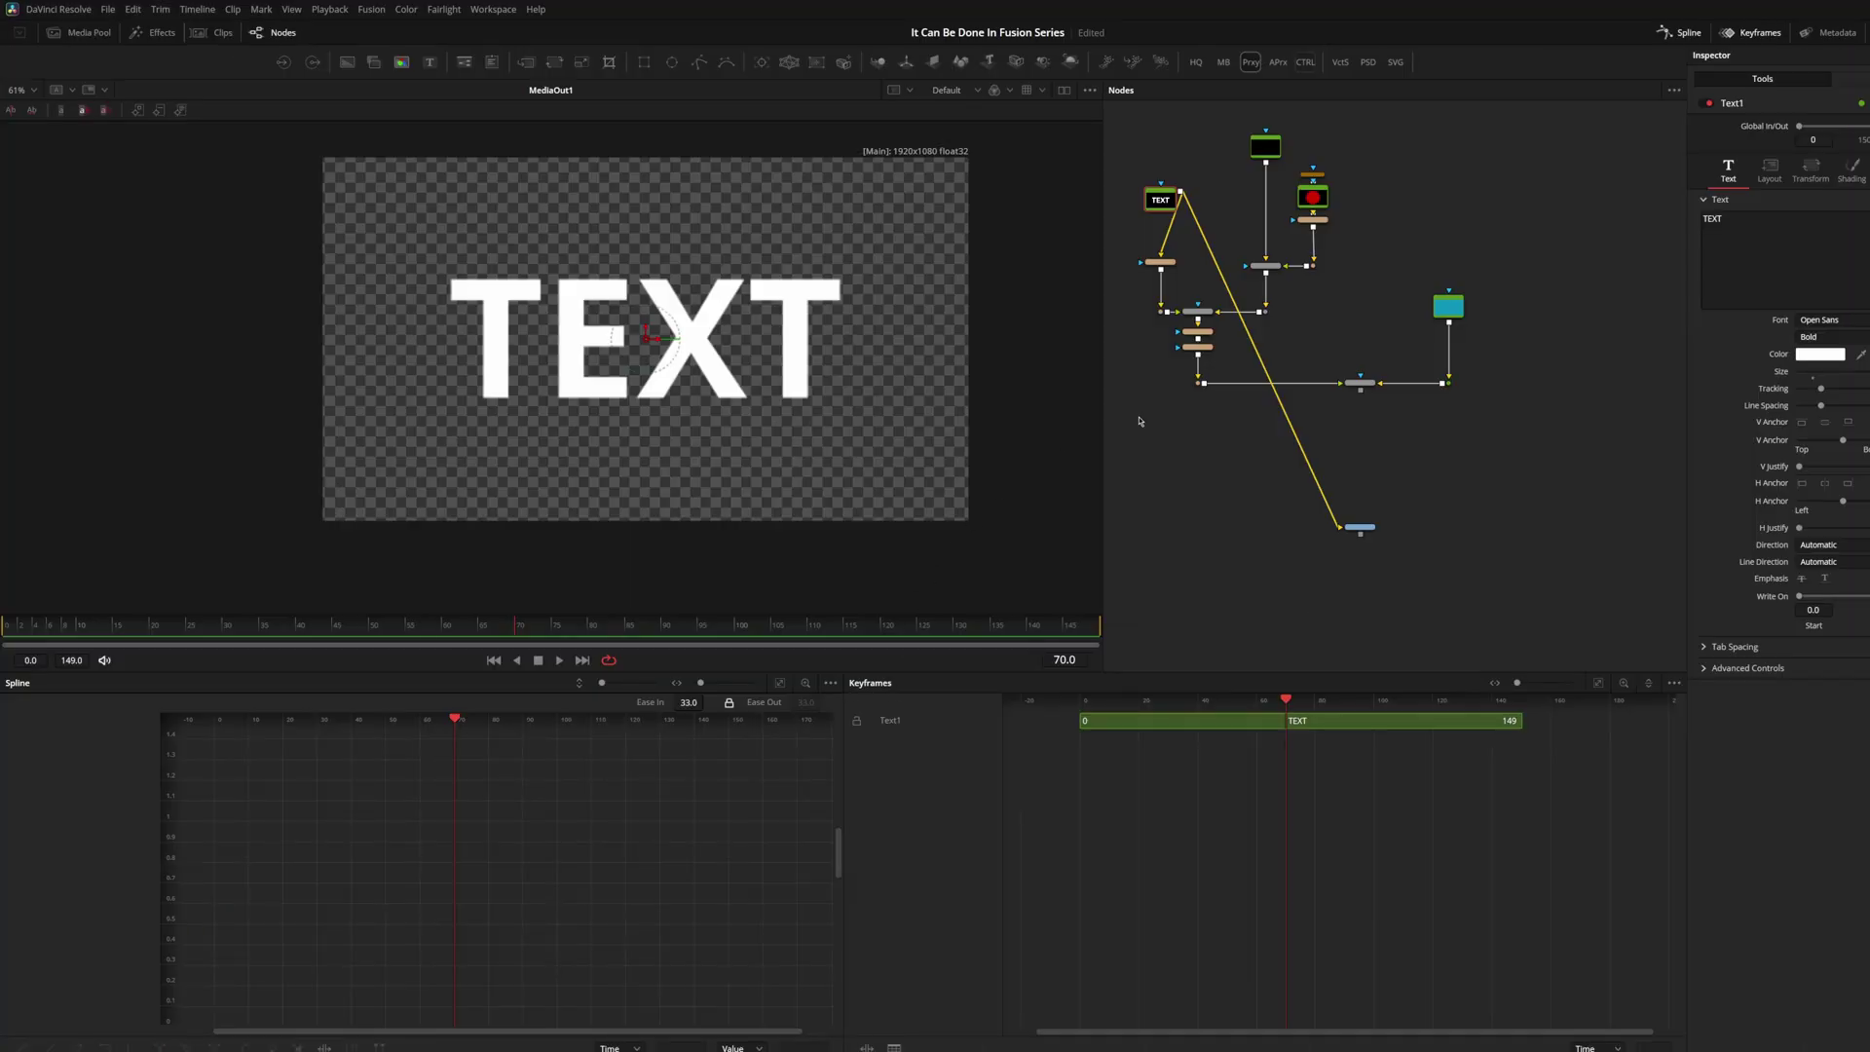
Connect Transform1 directly to MediaOut1, and play the clip from the start on the Edit page before returning to Fusion
scroll(1178, 237, "up", 2)
scroll(1207, 456, "up", 1)
scroll(1215, 331, "down", 2)
scroll(1169, 371, "up", 1)
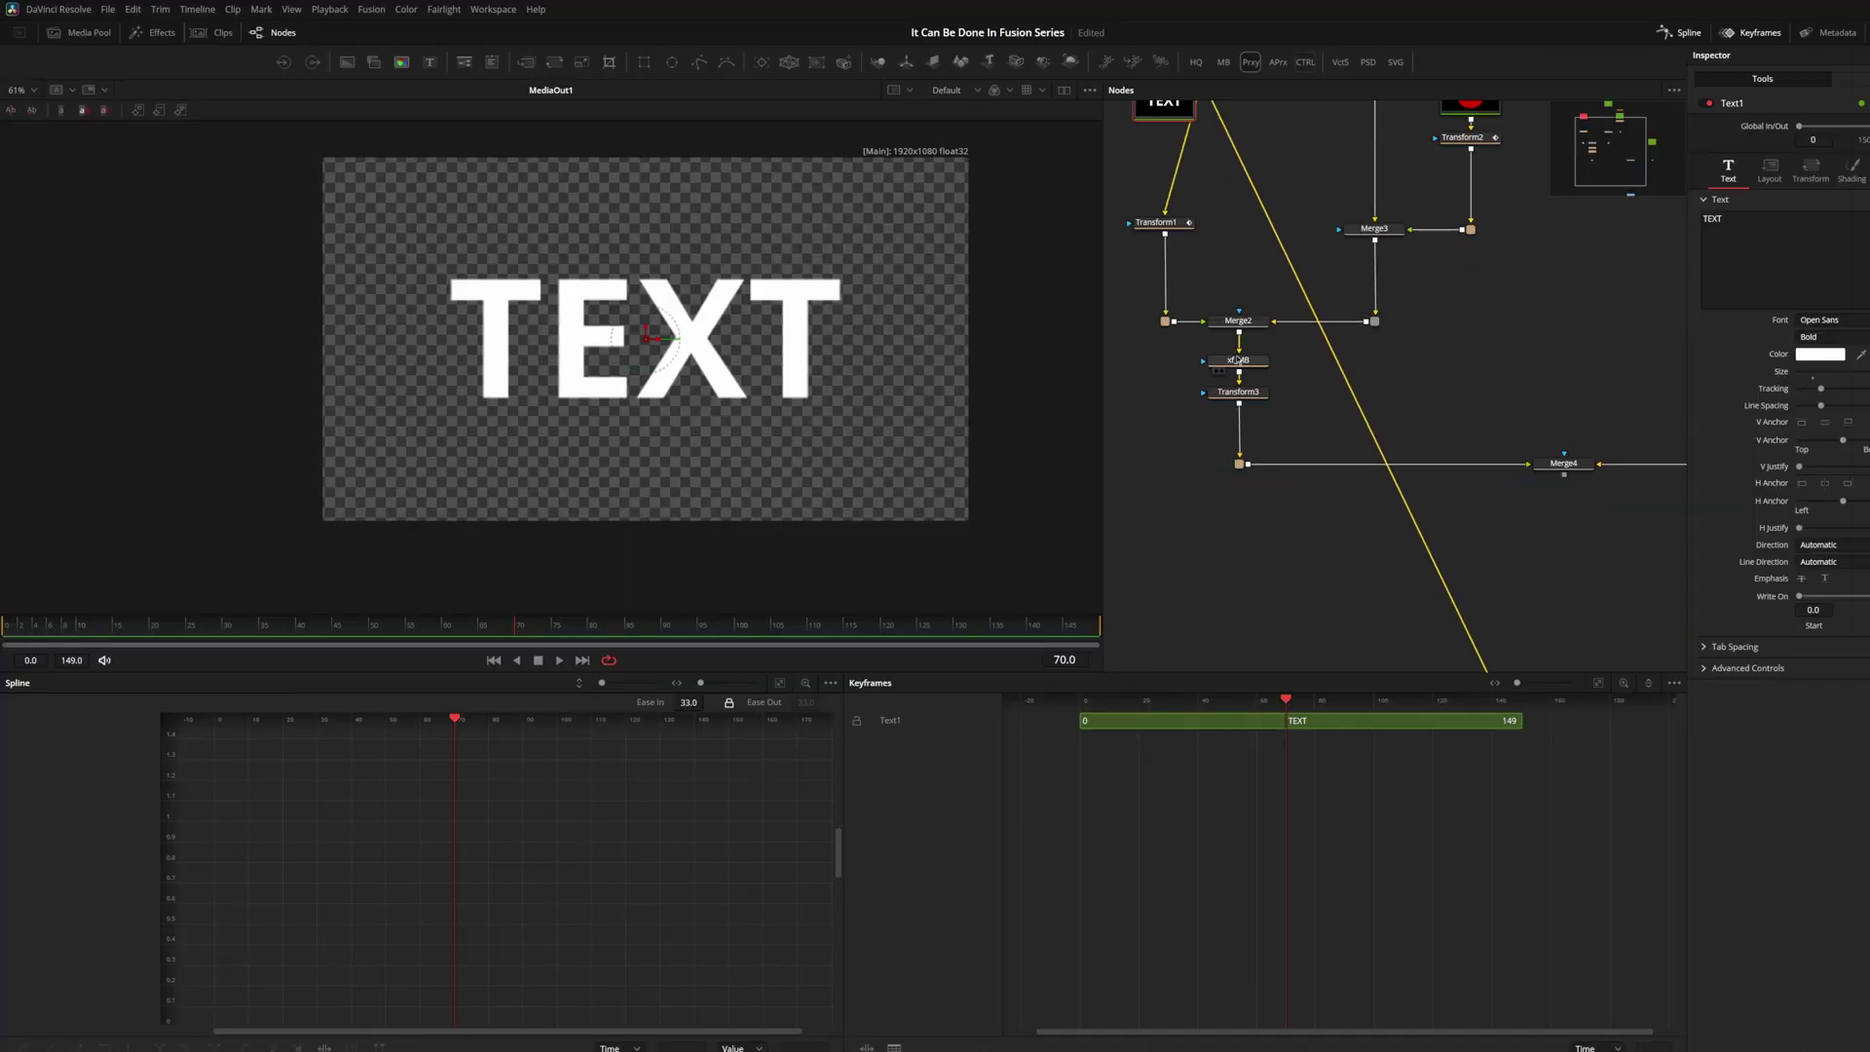
scroll(1199, 255, "down", 2)
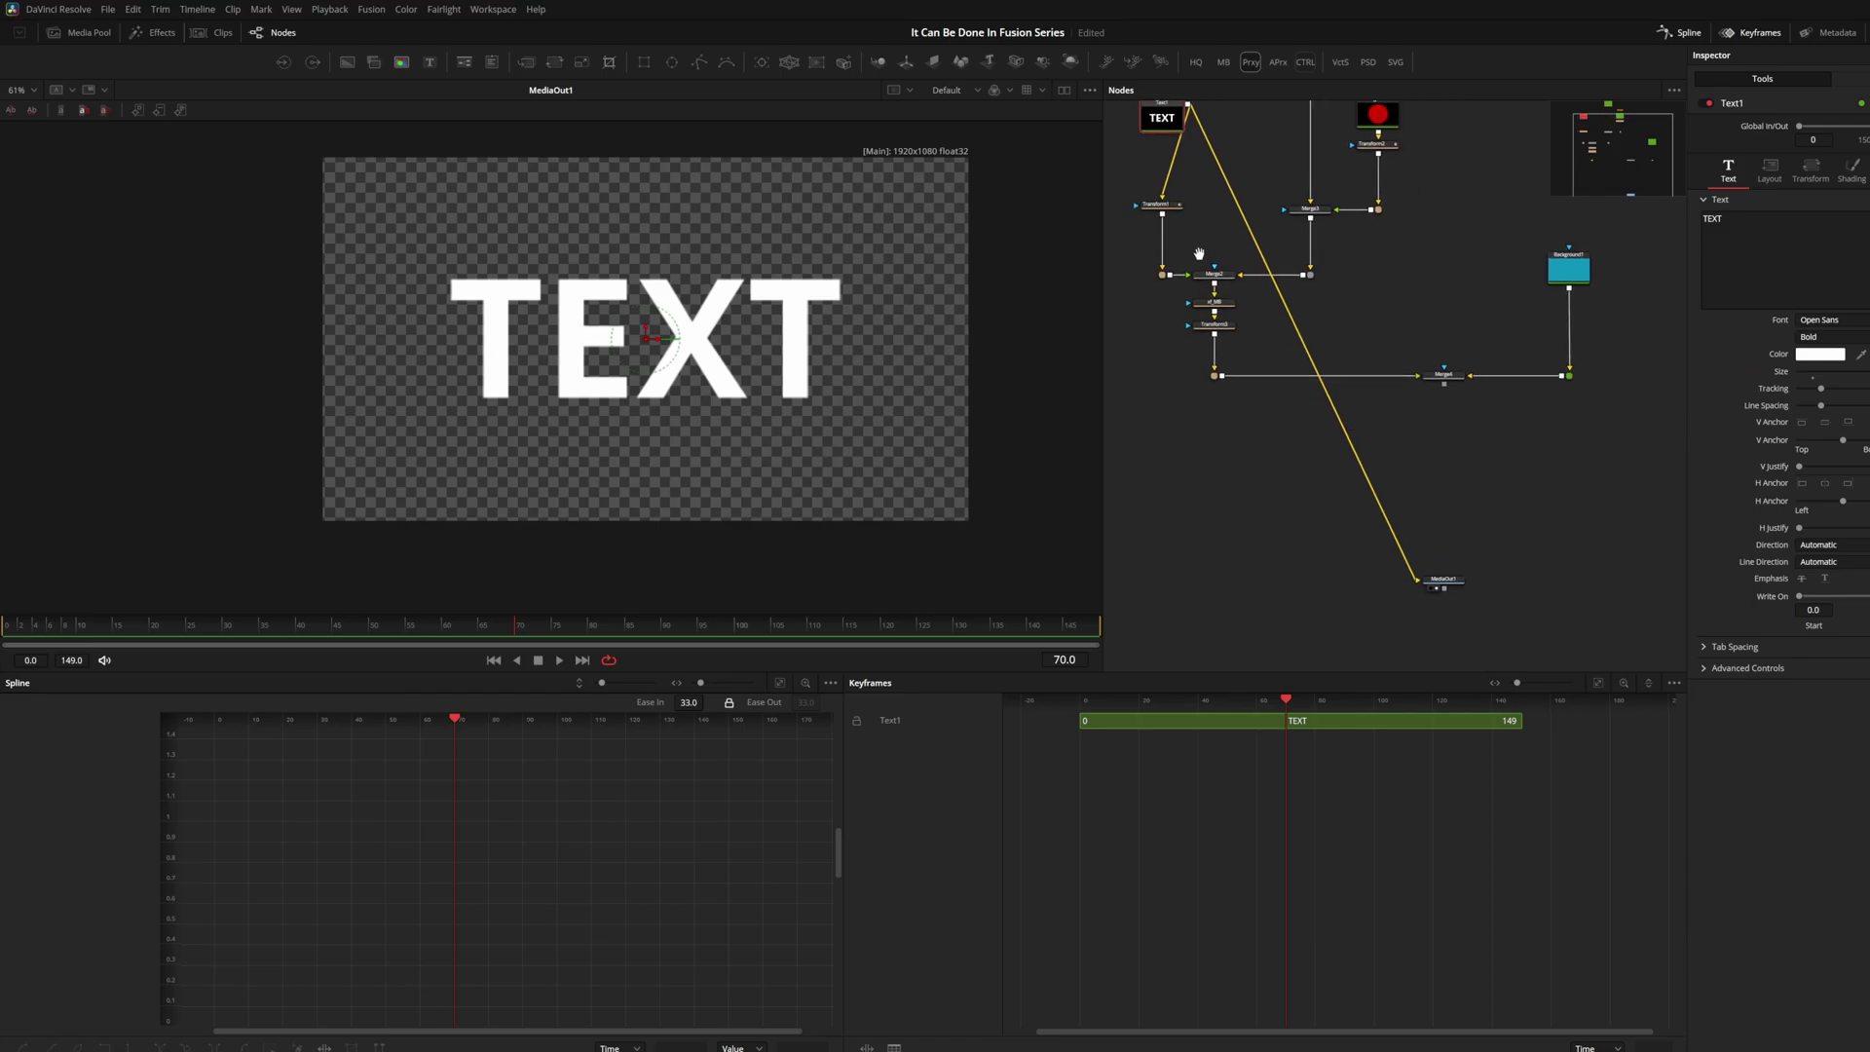
left_click_drag(1162, 214, 1425, 581)
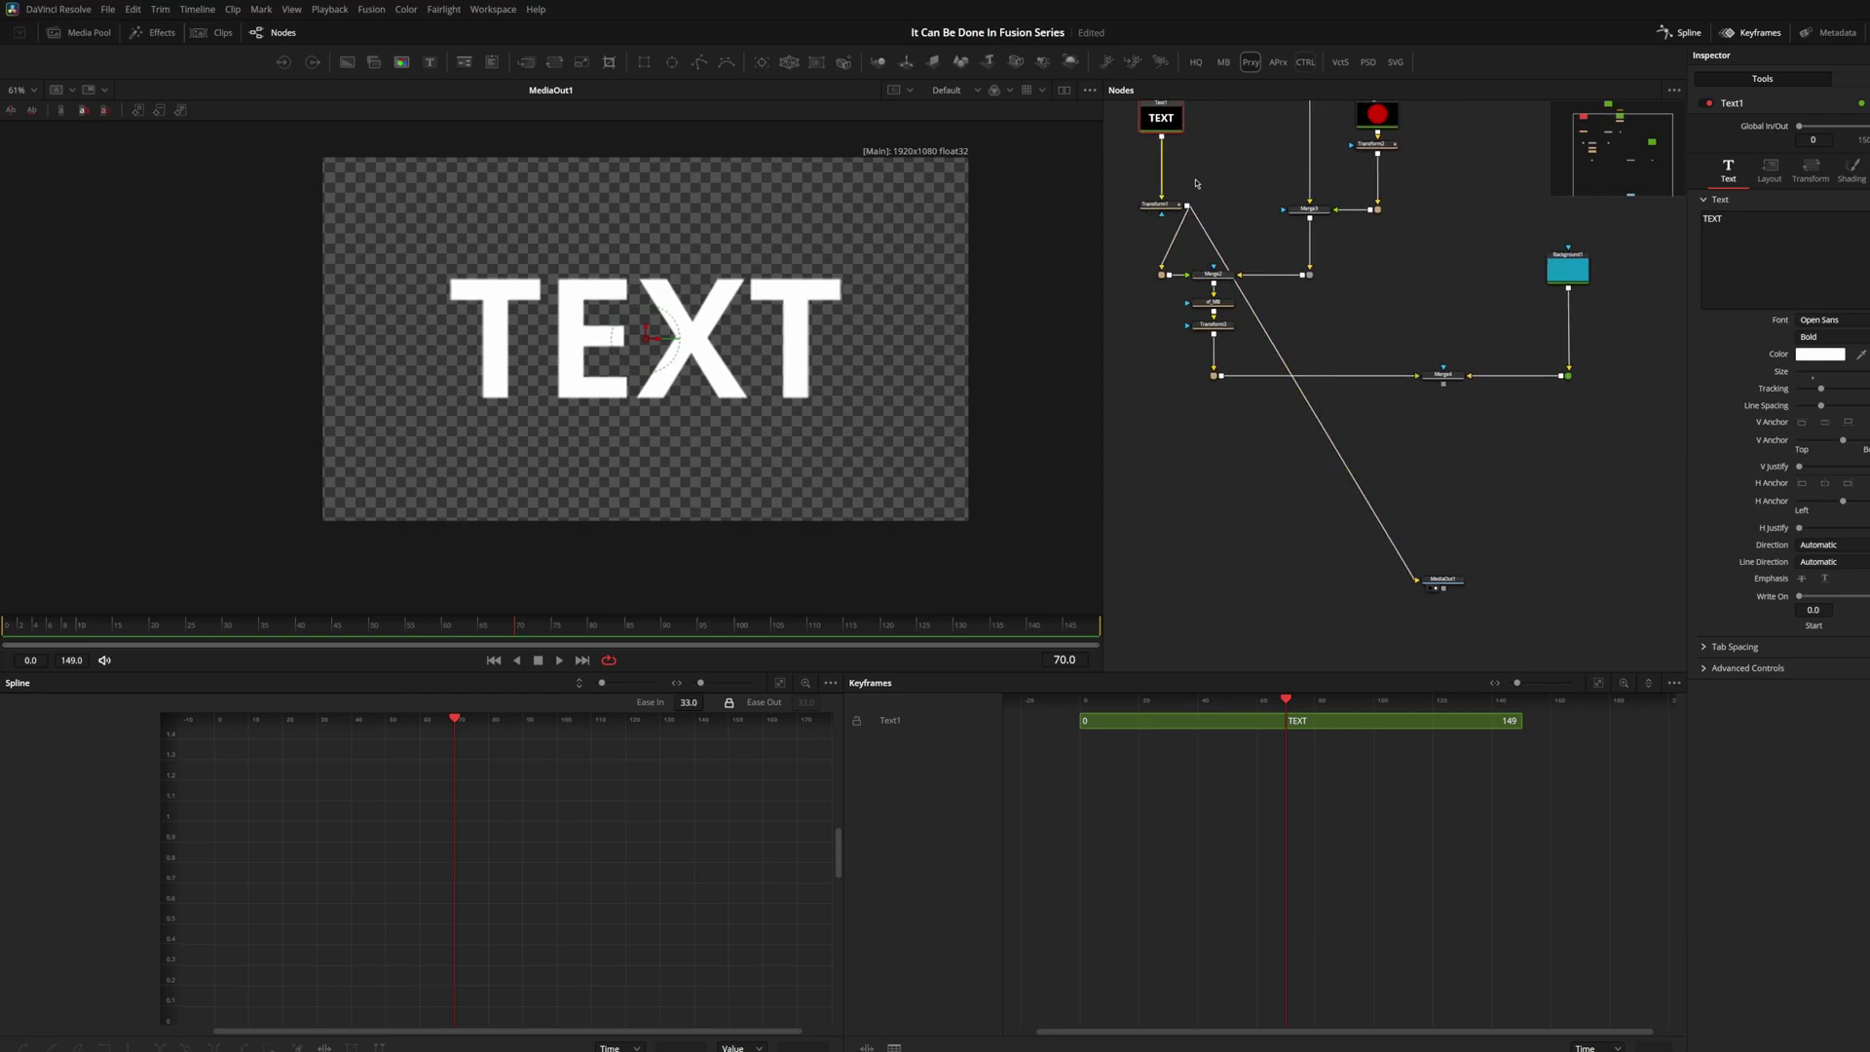
key("shift+4")
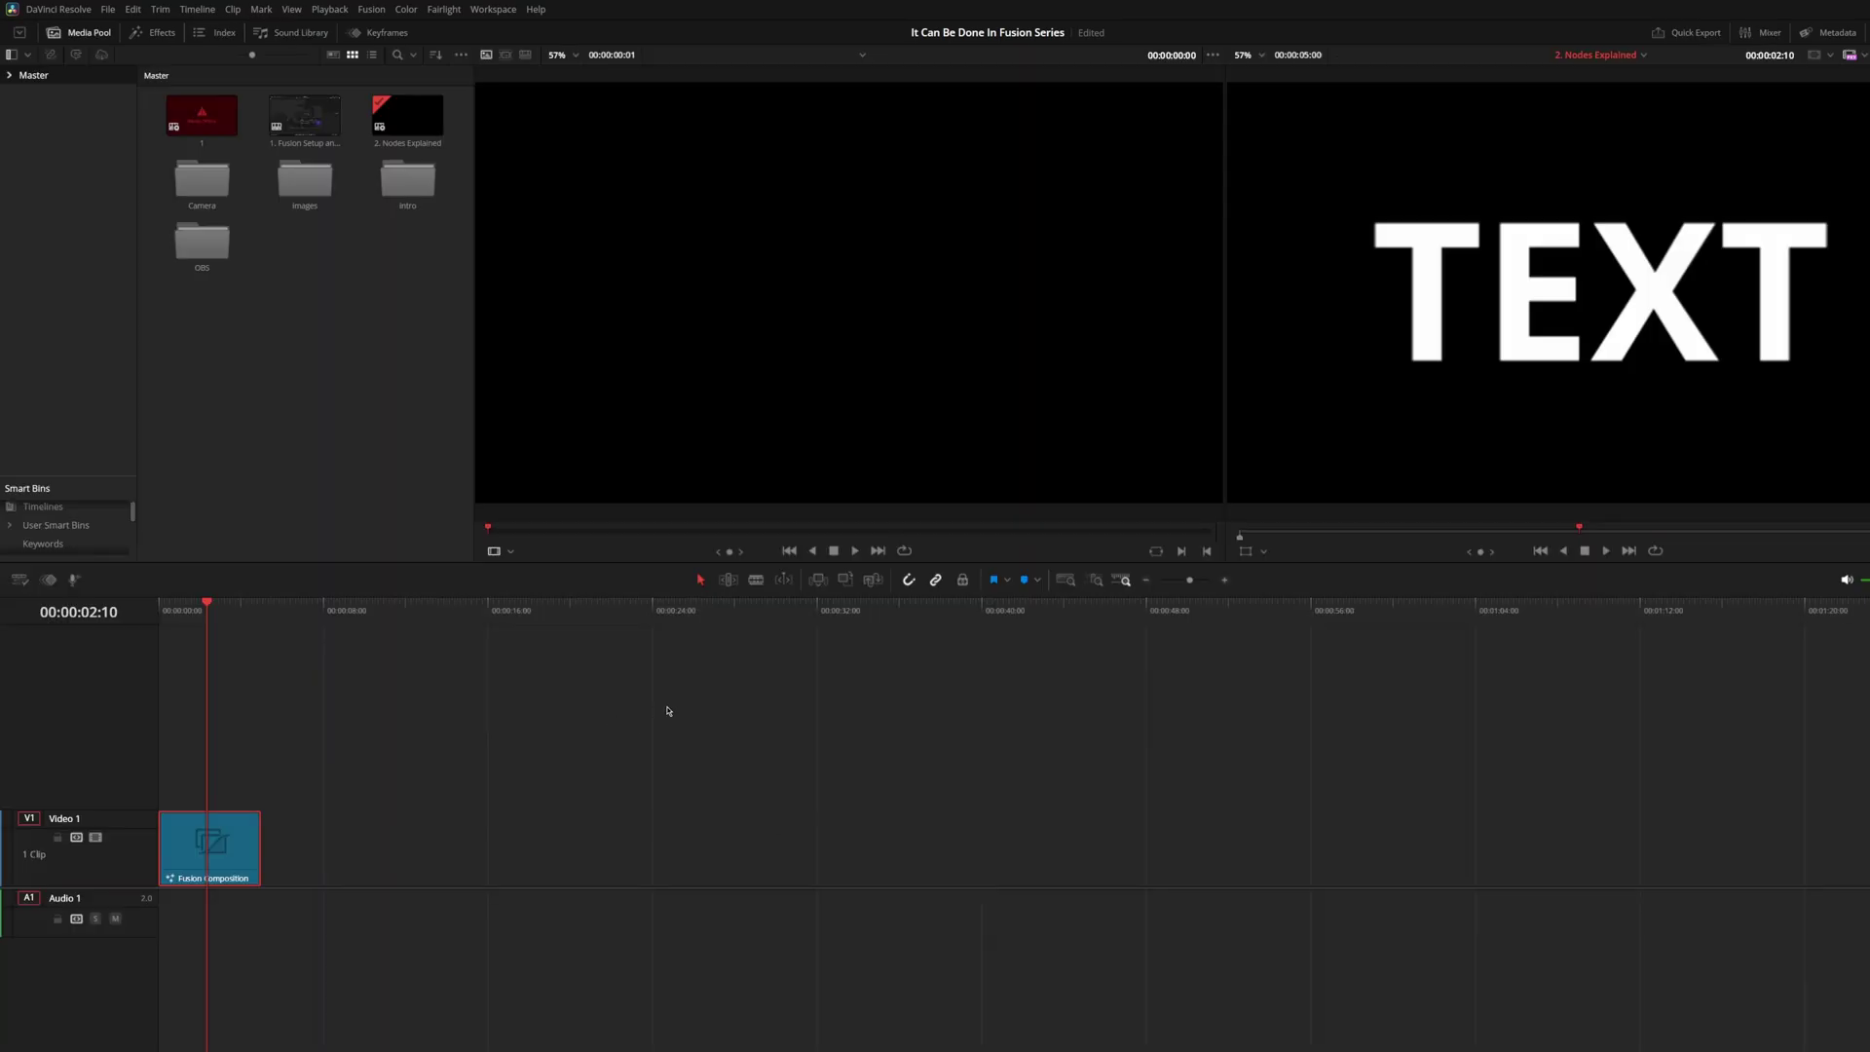
key("Home")
key("space")
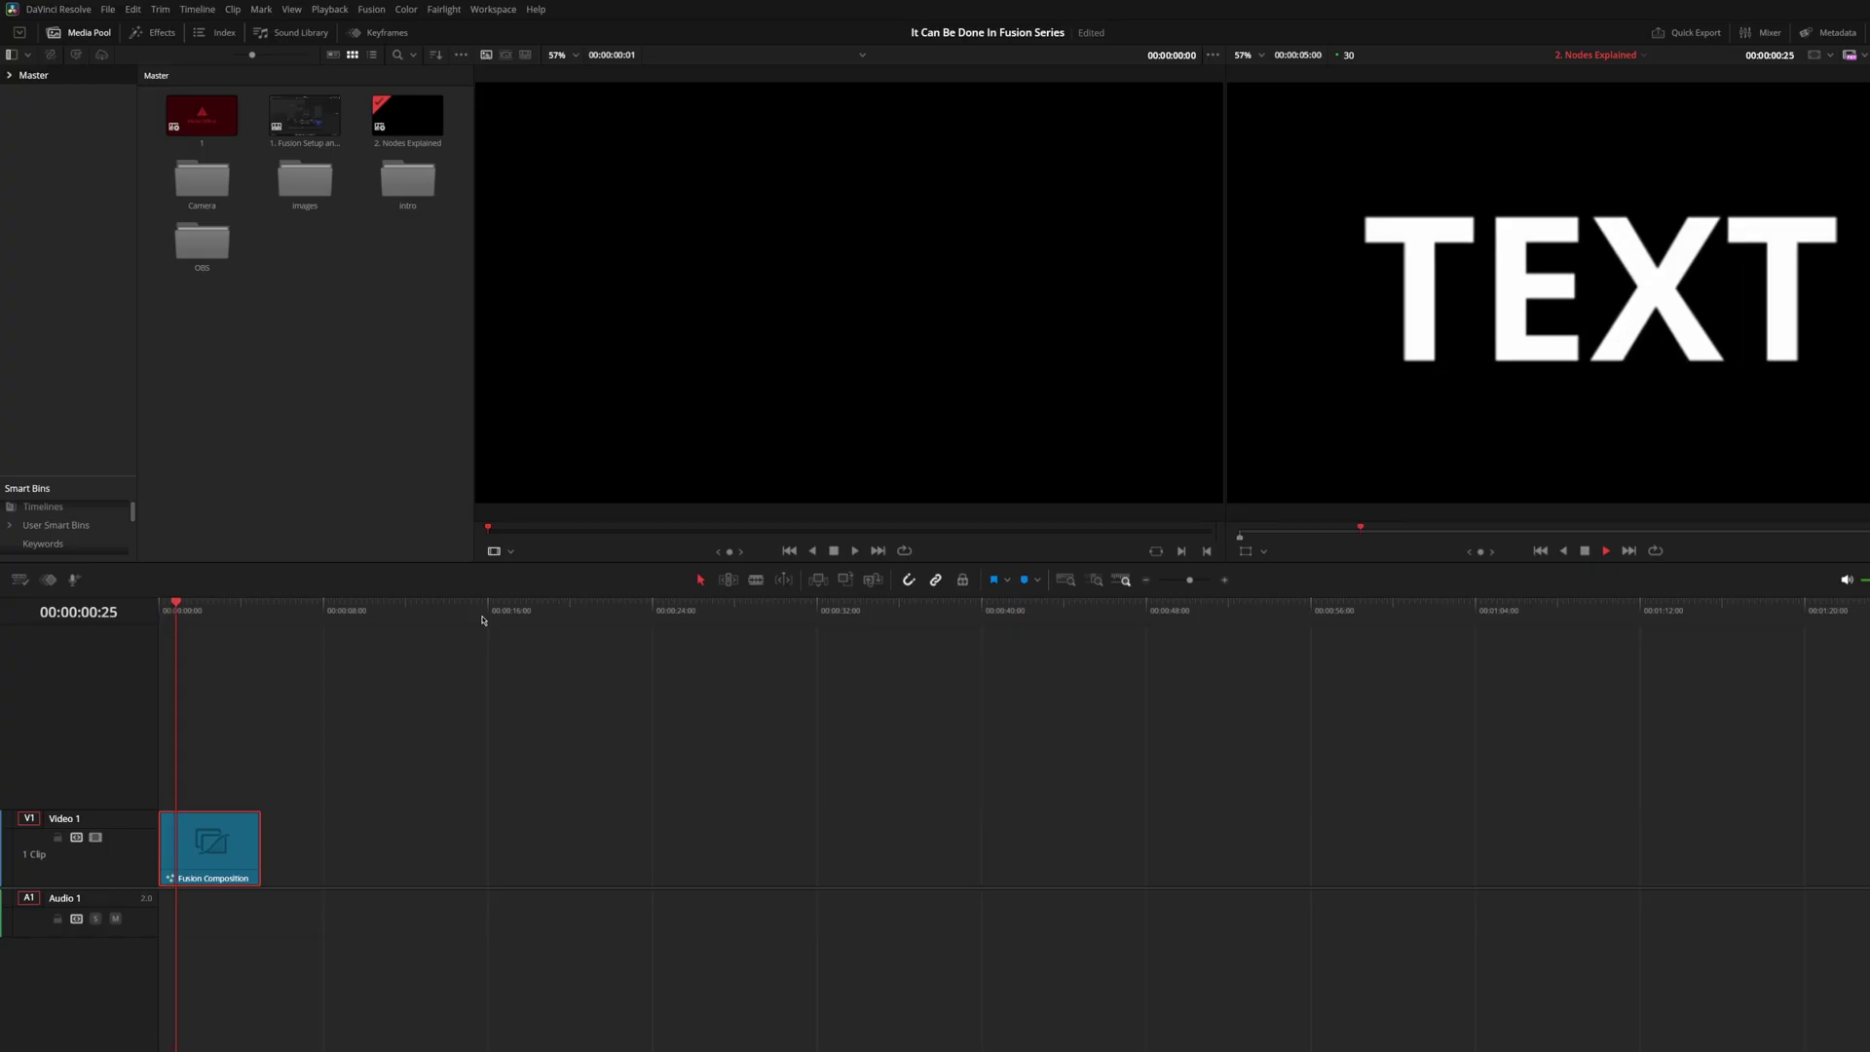
key("space")
key("Home")
key("shift+5")
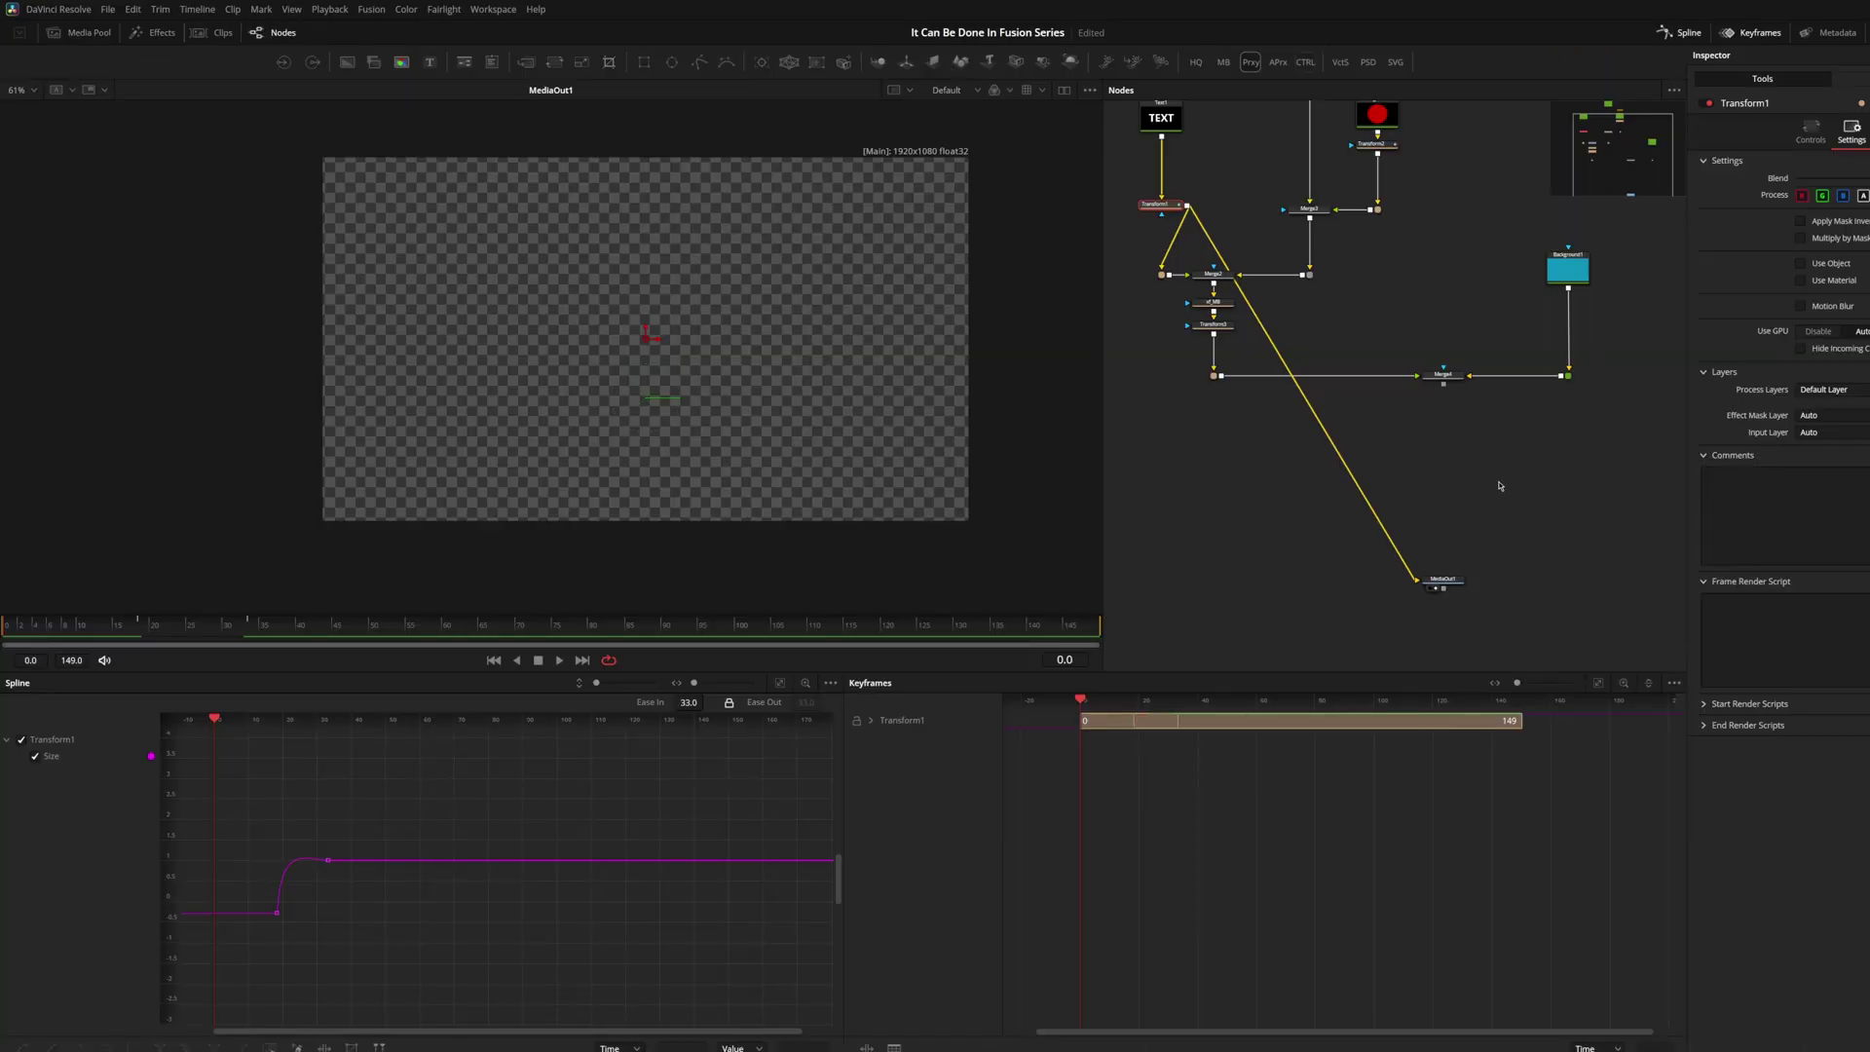
Reconnect Merge4's output to MediaOut1 so the full composite is sent out of Fusion
left_click(1405, 266)
left_click_drag(1369, 502, 1370, 497)
left_click_drag(1443, 385, 1443, 584)
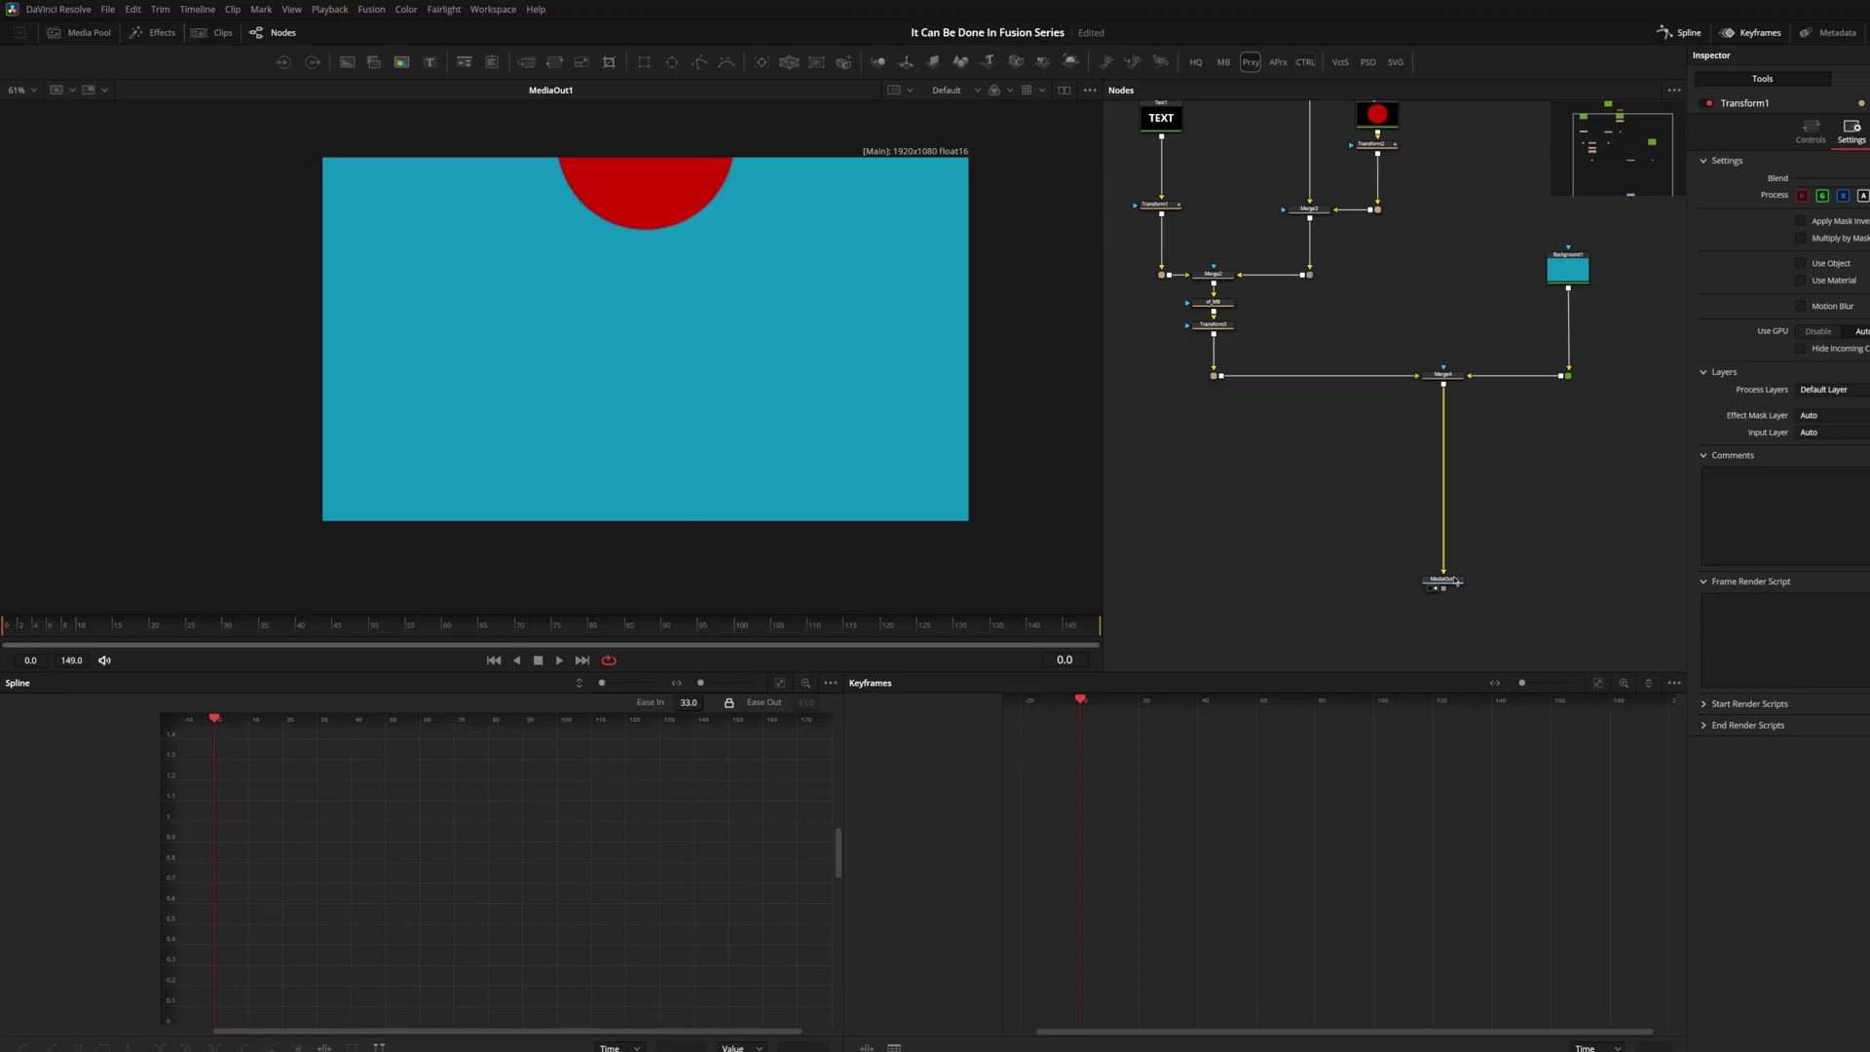
scroll(980, 350, "down", 2)
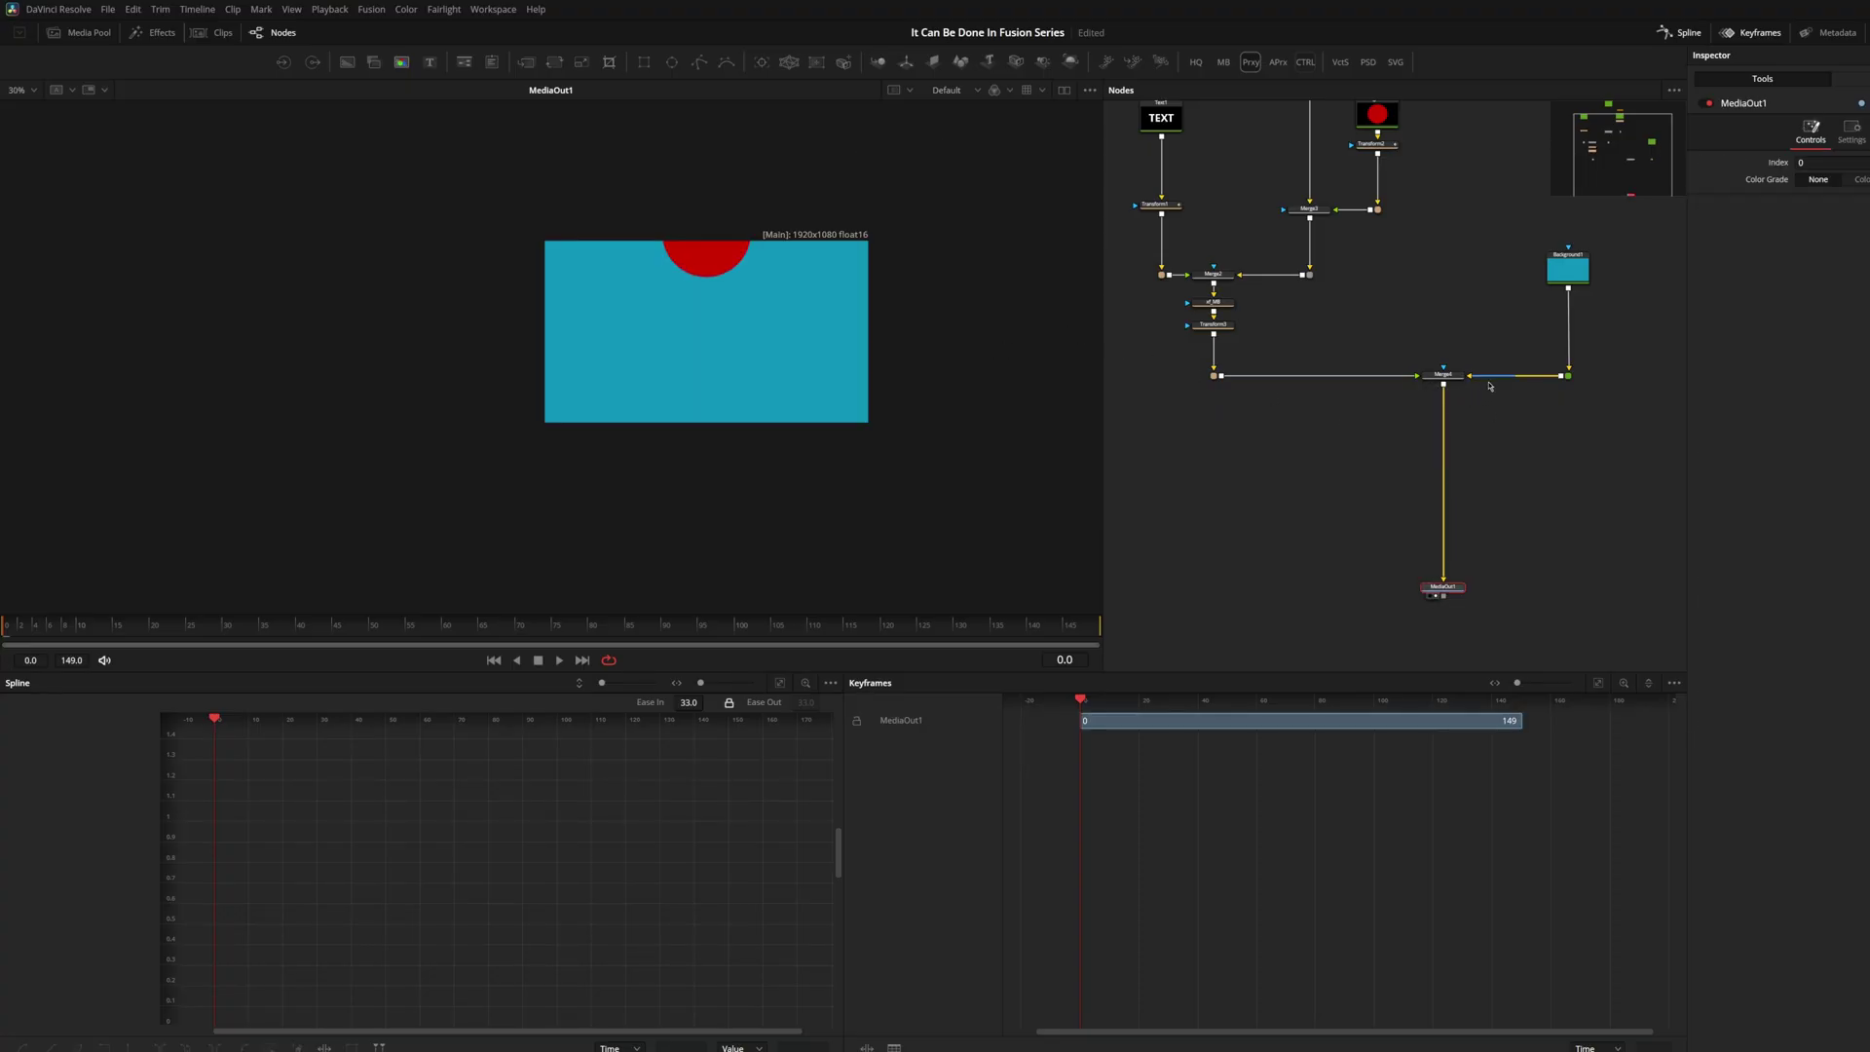
scroll(1436, 292, "up", 5)
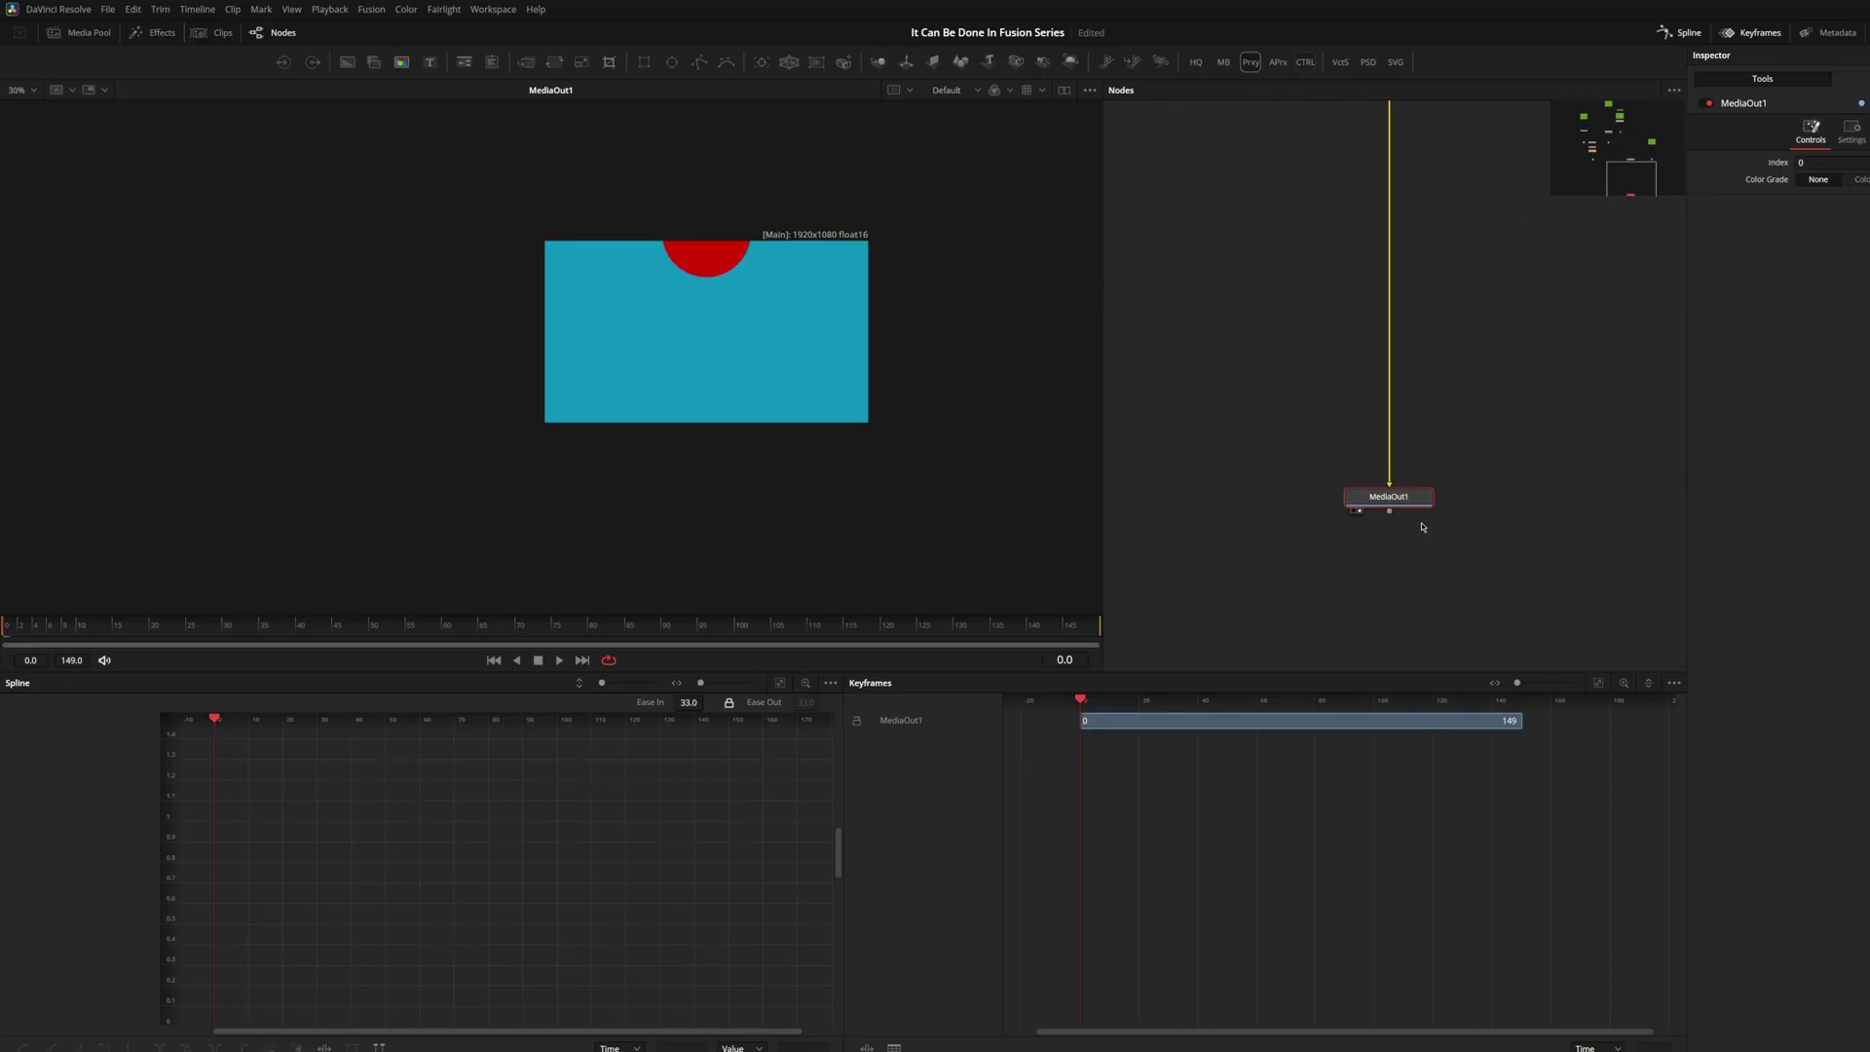
Lower the green value of Background1 to turn its colour into a deeper blue
scroll(1427, 502, "down", 3)
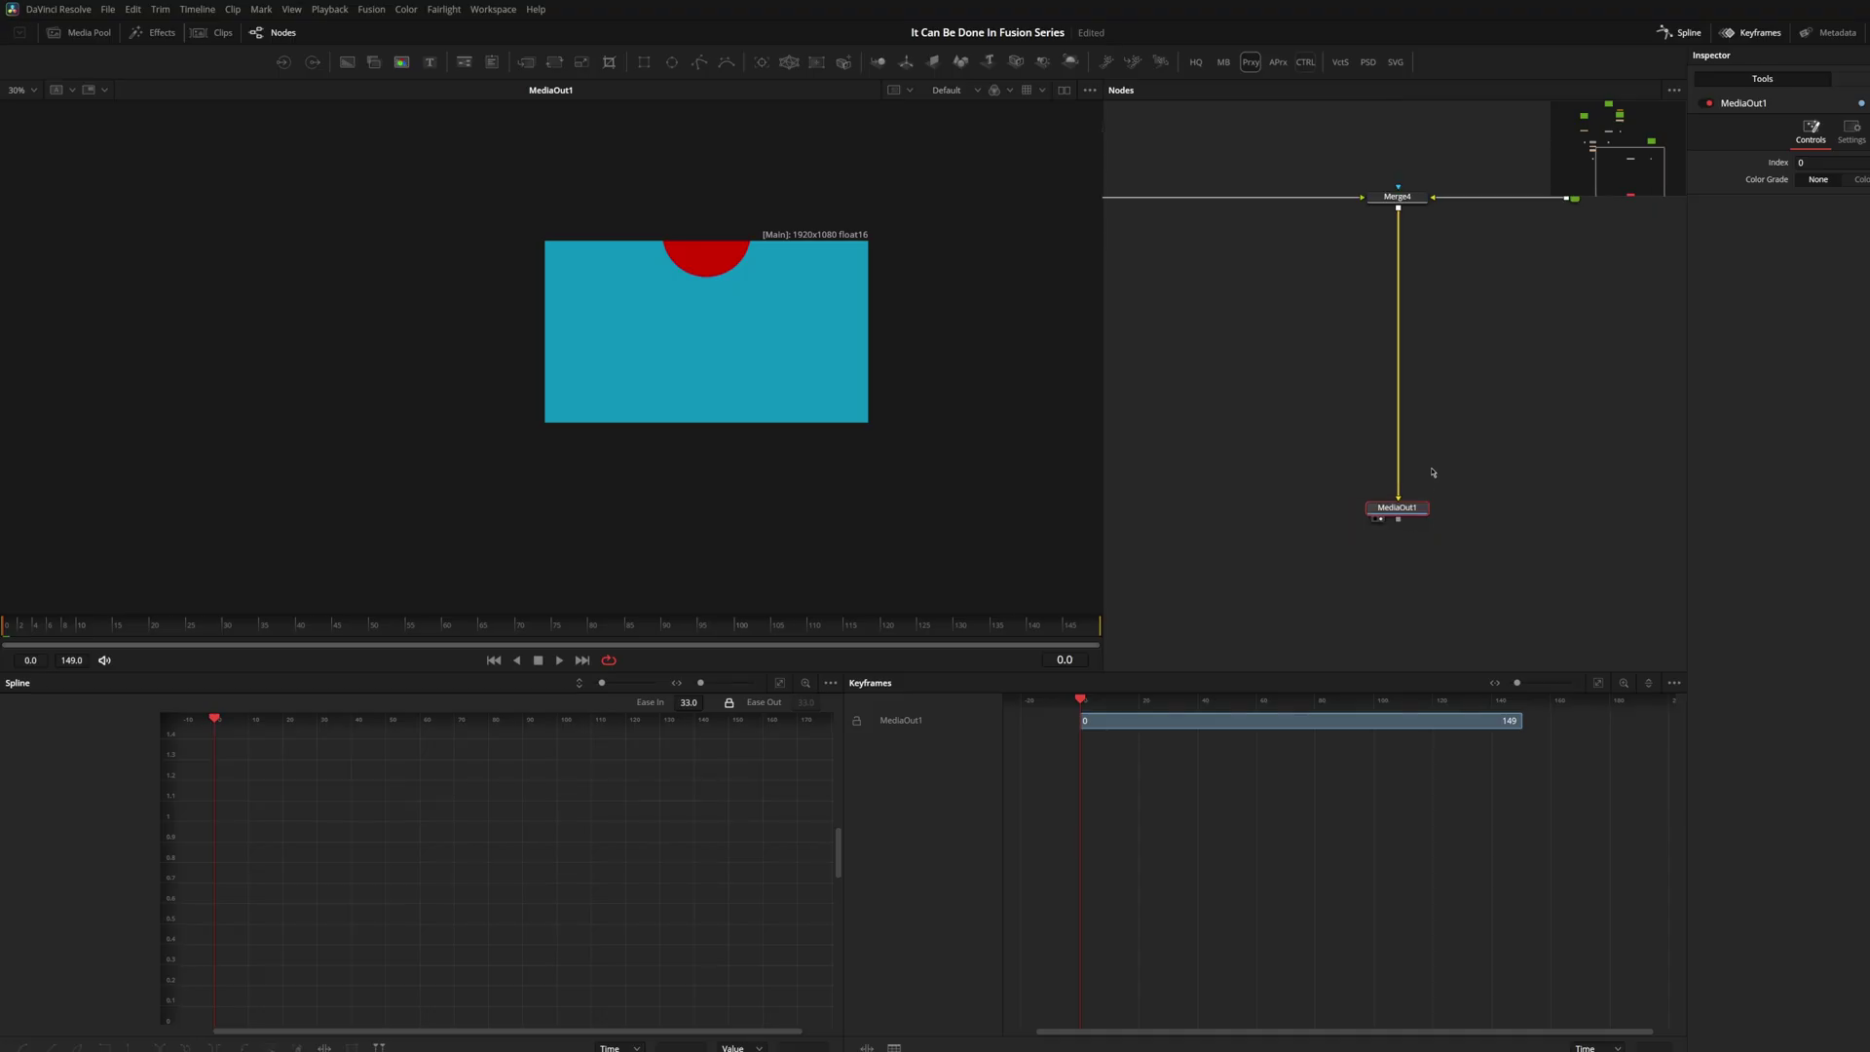
scroll(1442, 458, "down", 3)
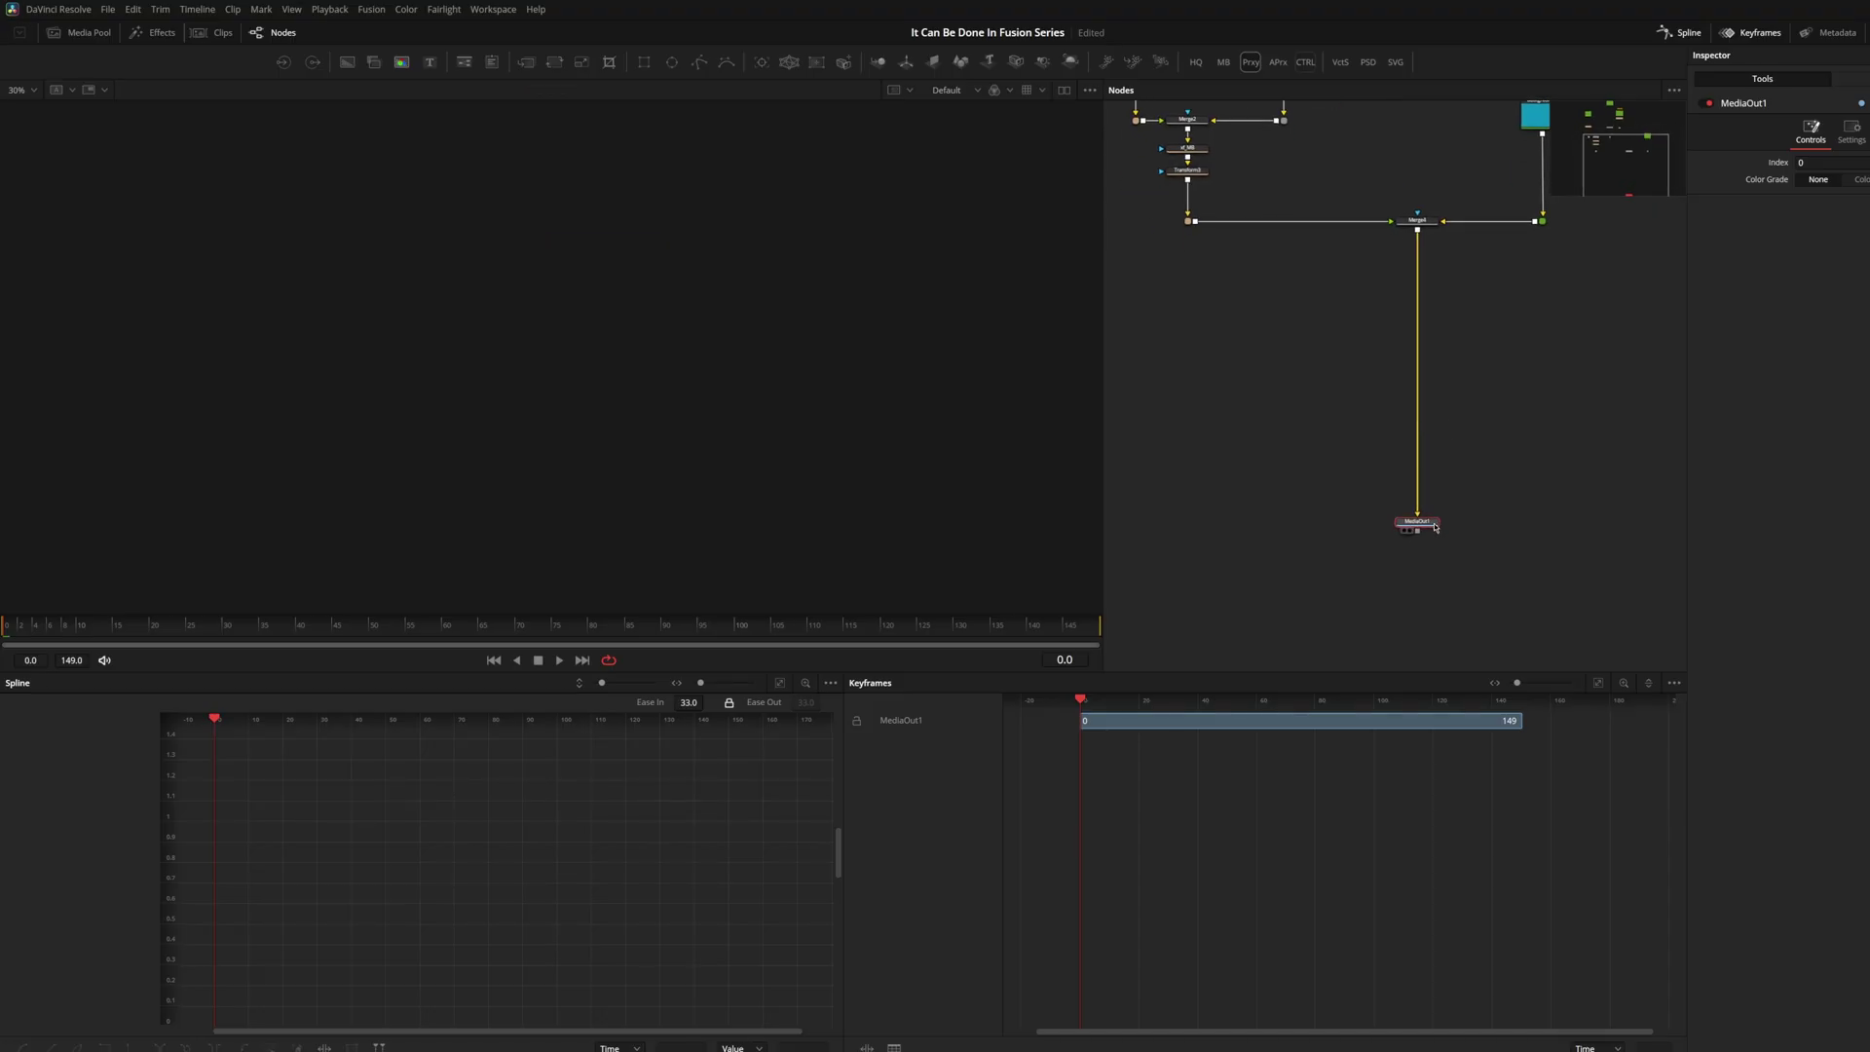
left_click_drag(1450, 432, 1436, 588)
scroll(1443, 470, "down", 2)
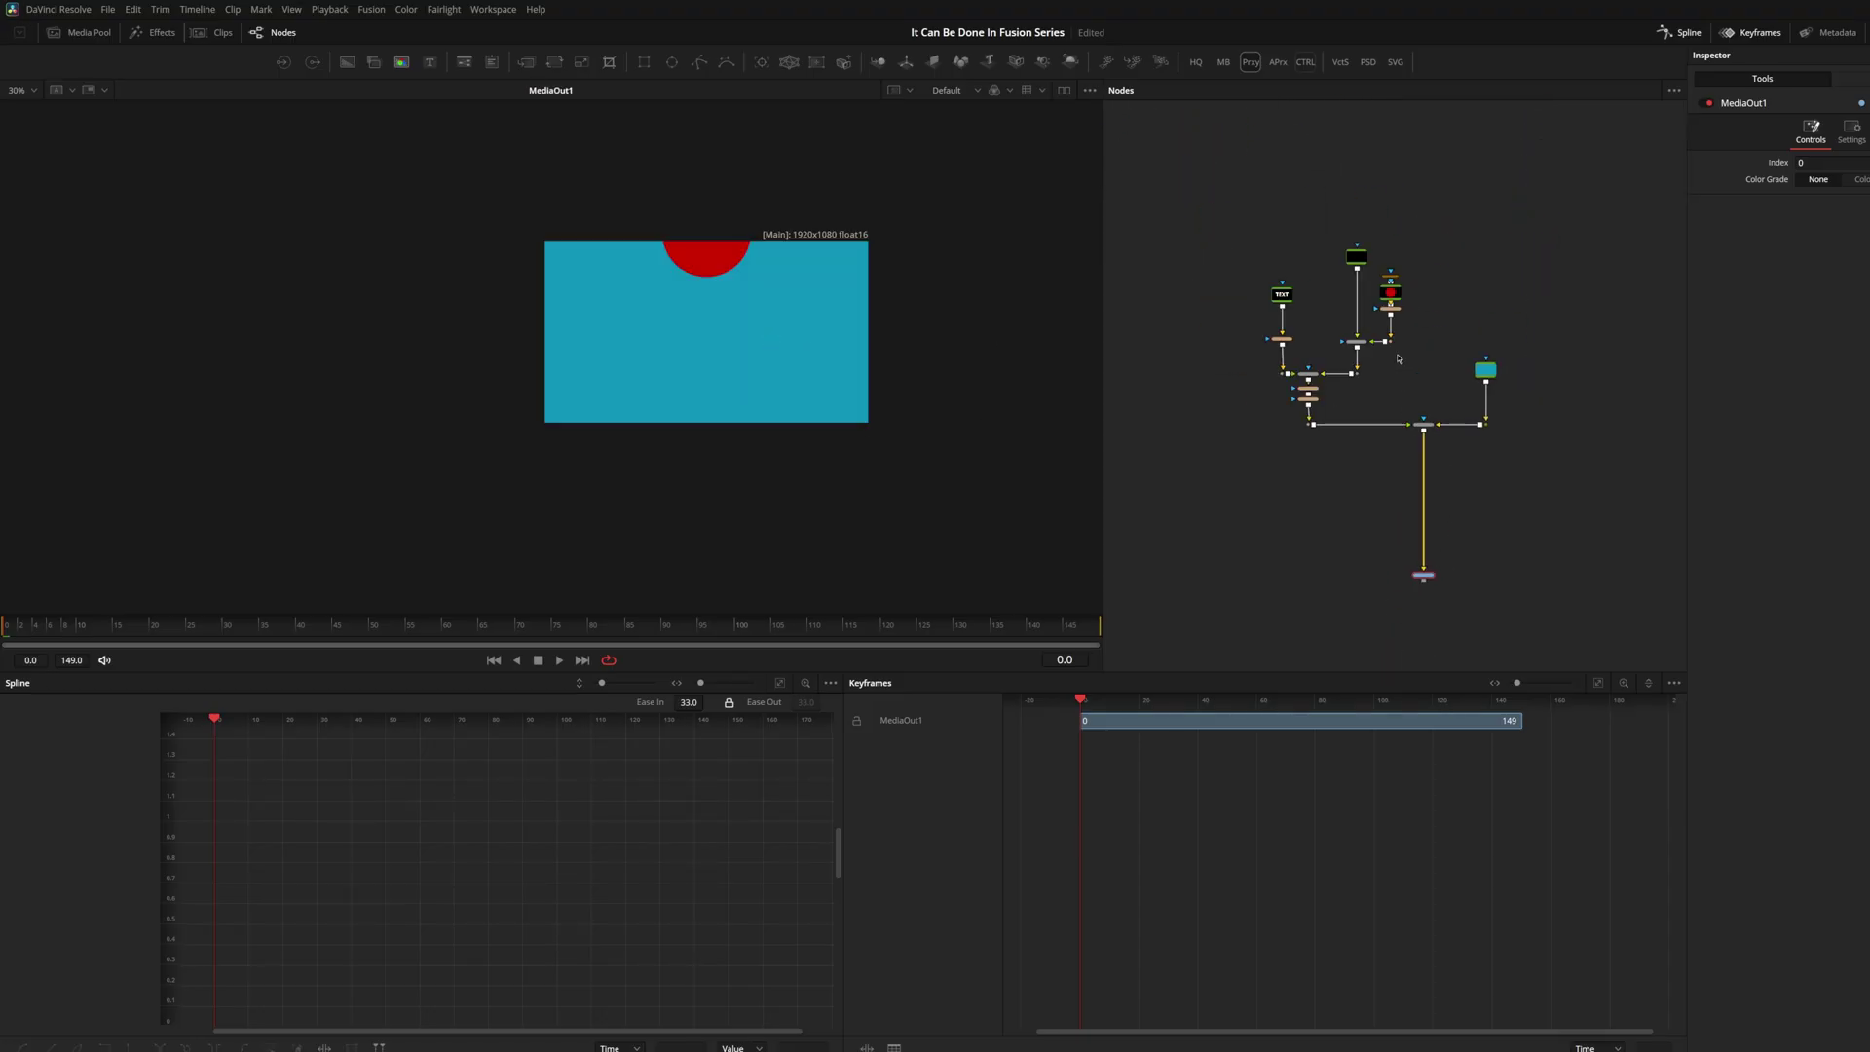
scroll(1455, 429, "up", 1)
scroll(1529, 331, "up", 3)
left_click(1501, 321)
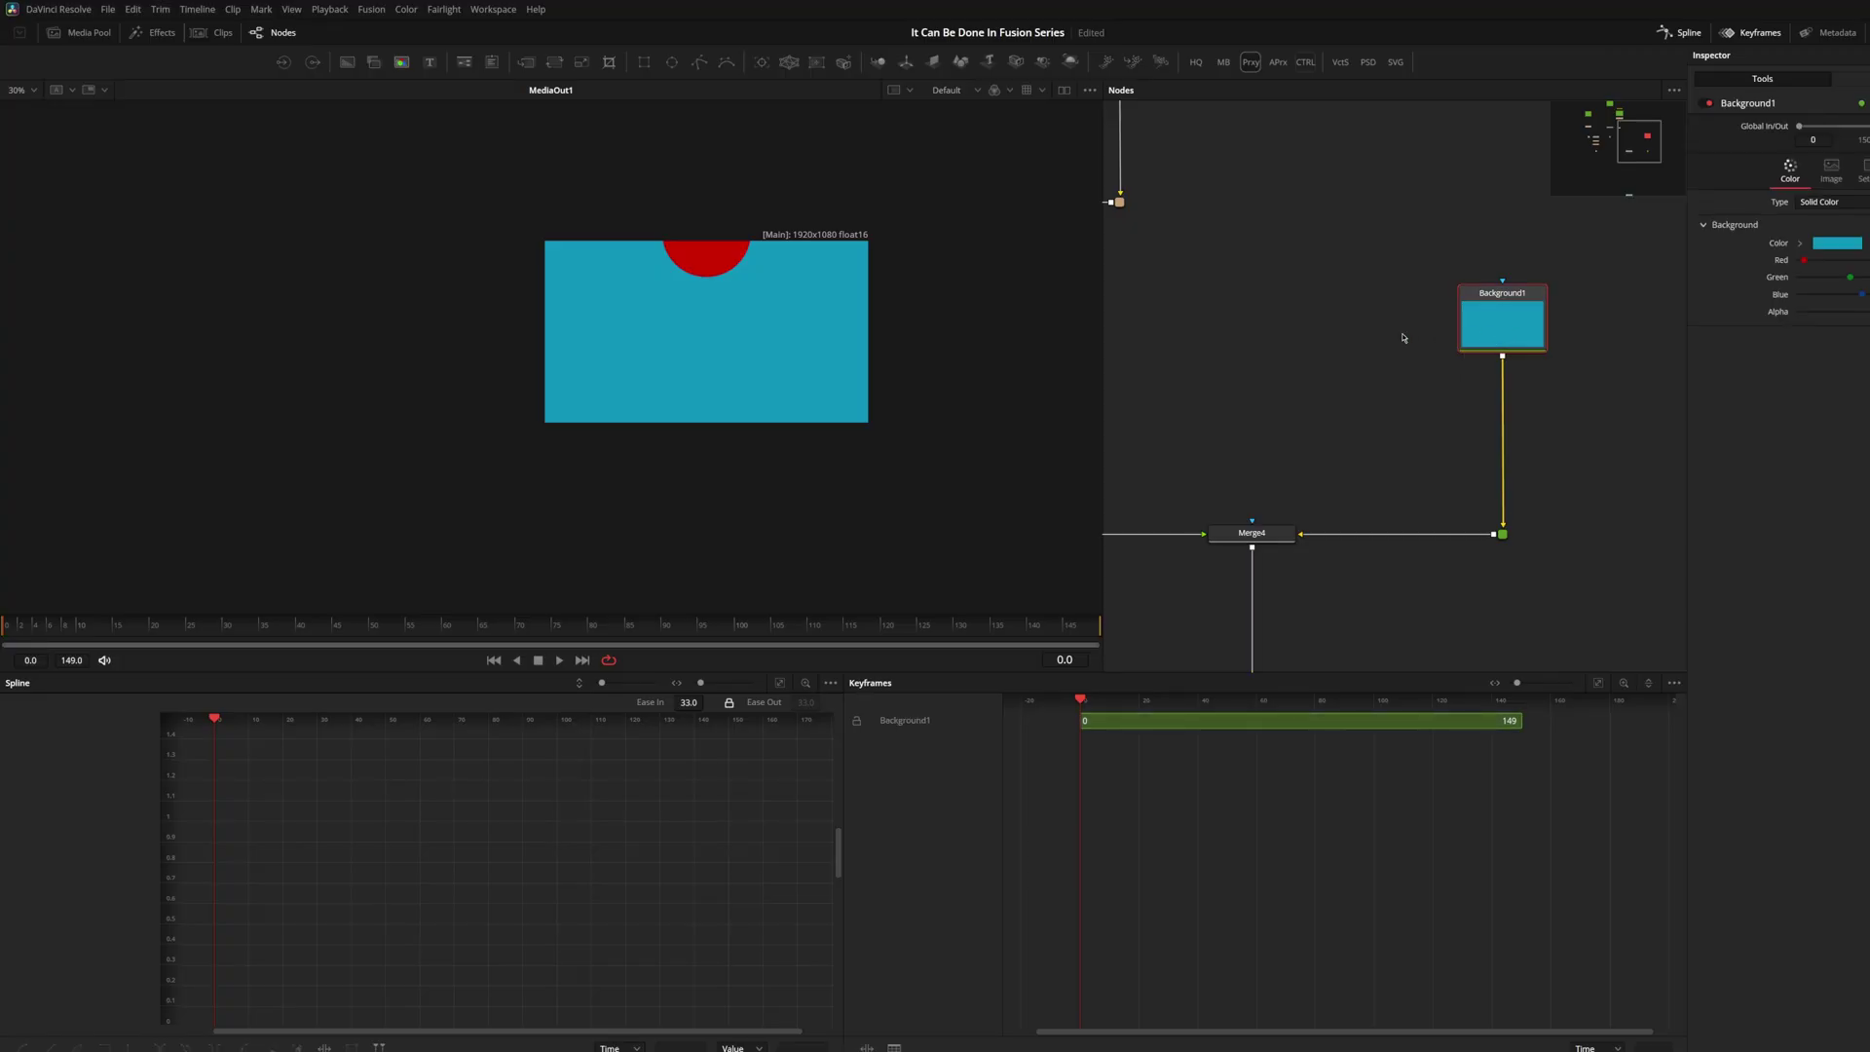
left_click_drag(1838, 280, 1817, 279)
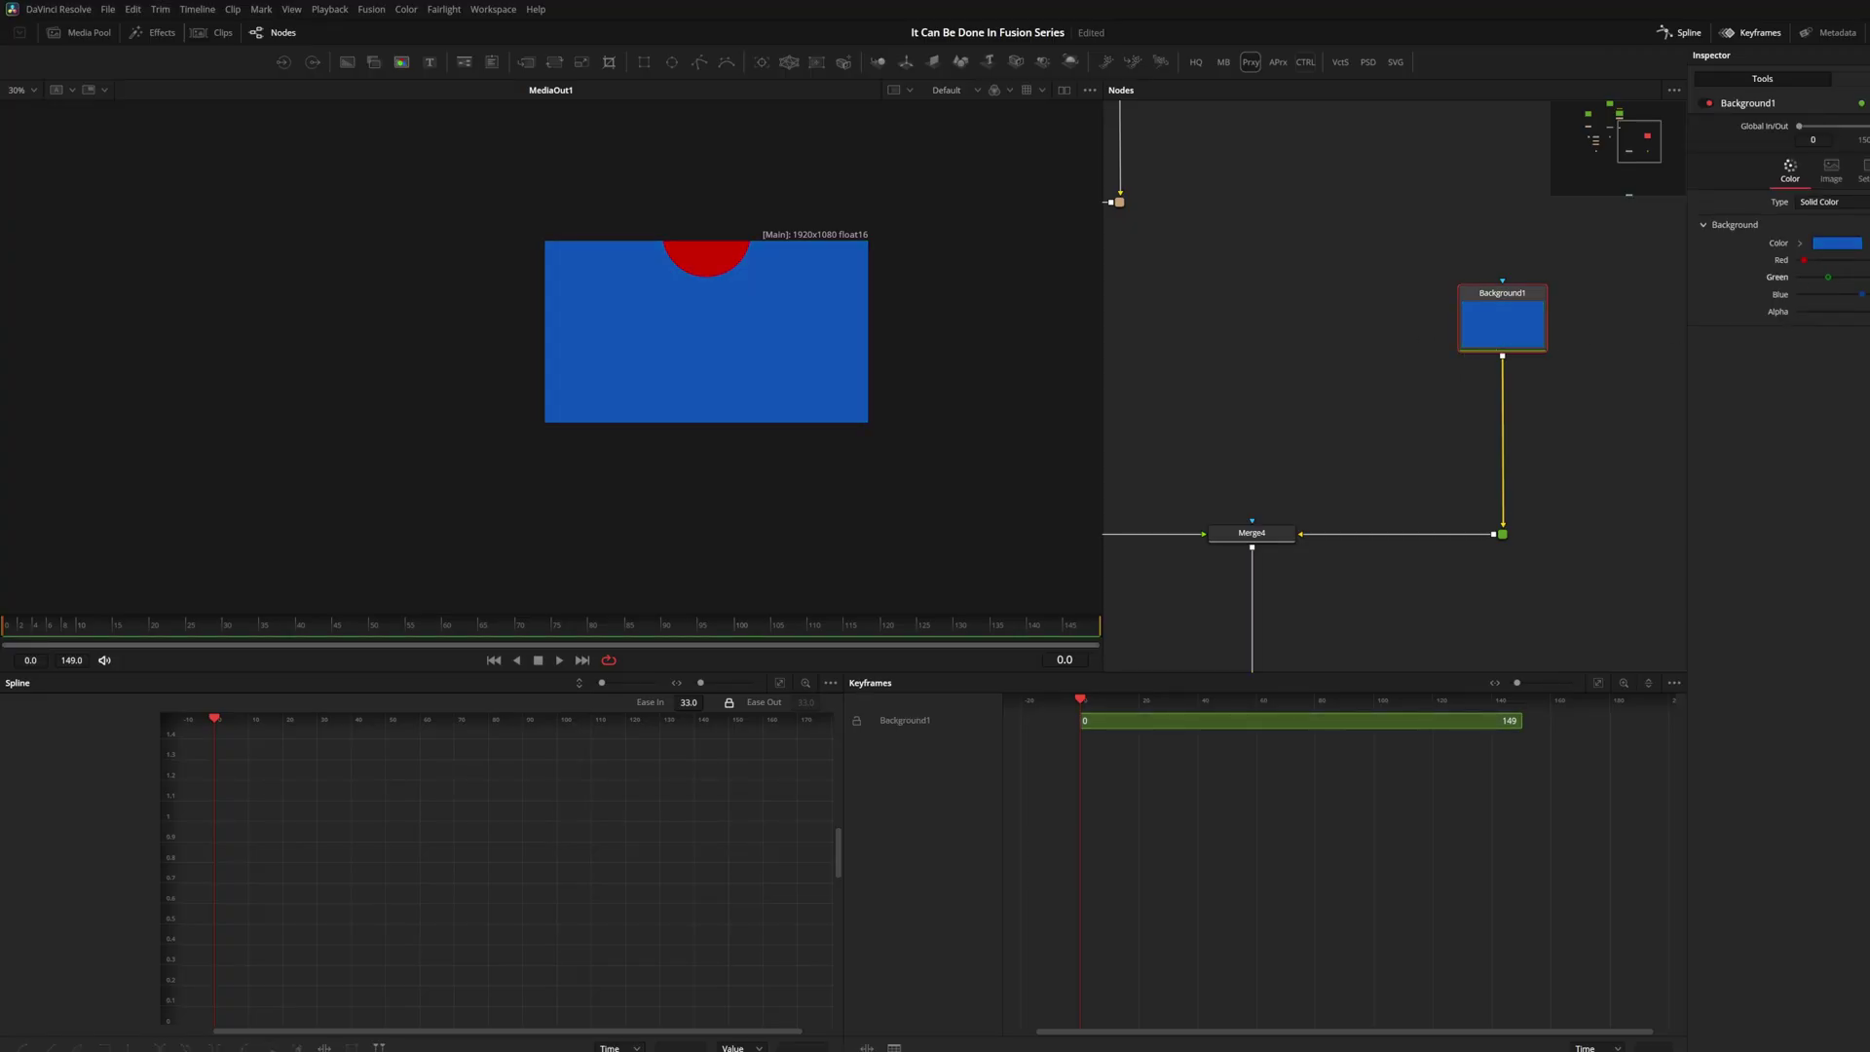
Duplicate Background1, mask the copy with a Rectangle, and merge it over Background1
left_click(1337, 358)
left_click(1502, 322)
left_click(1337, 357)
key("ctrl+v")
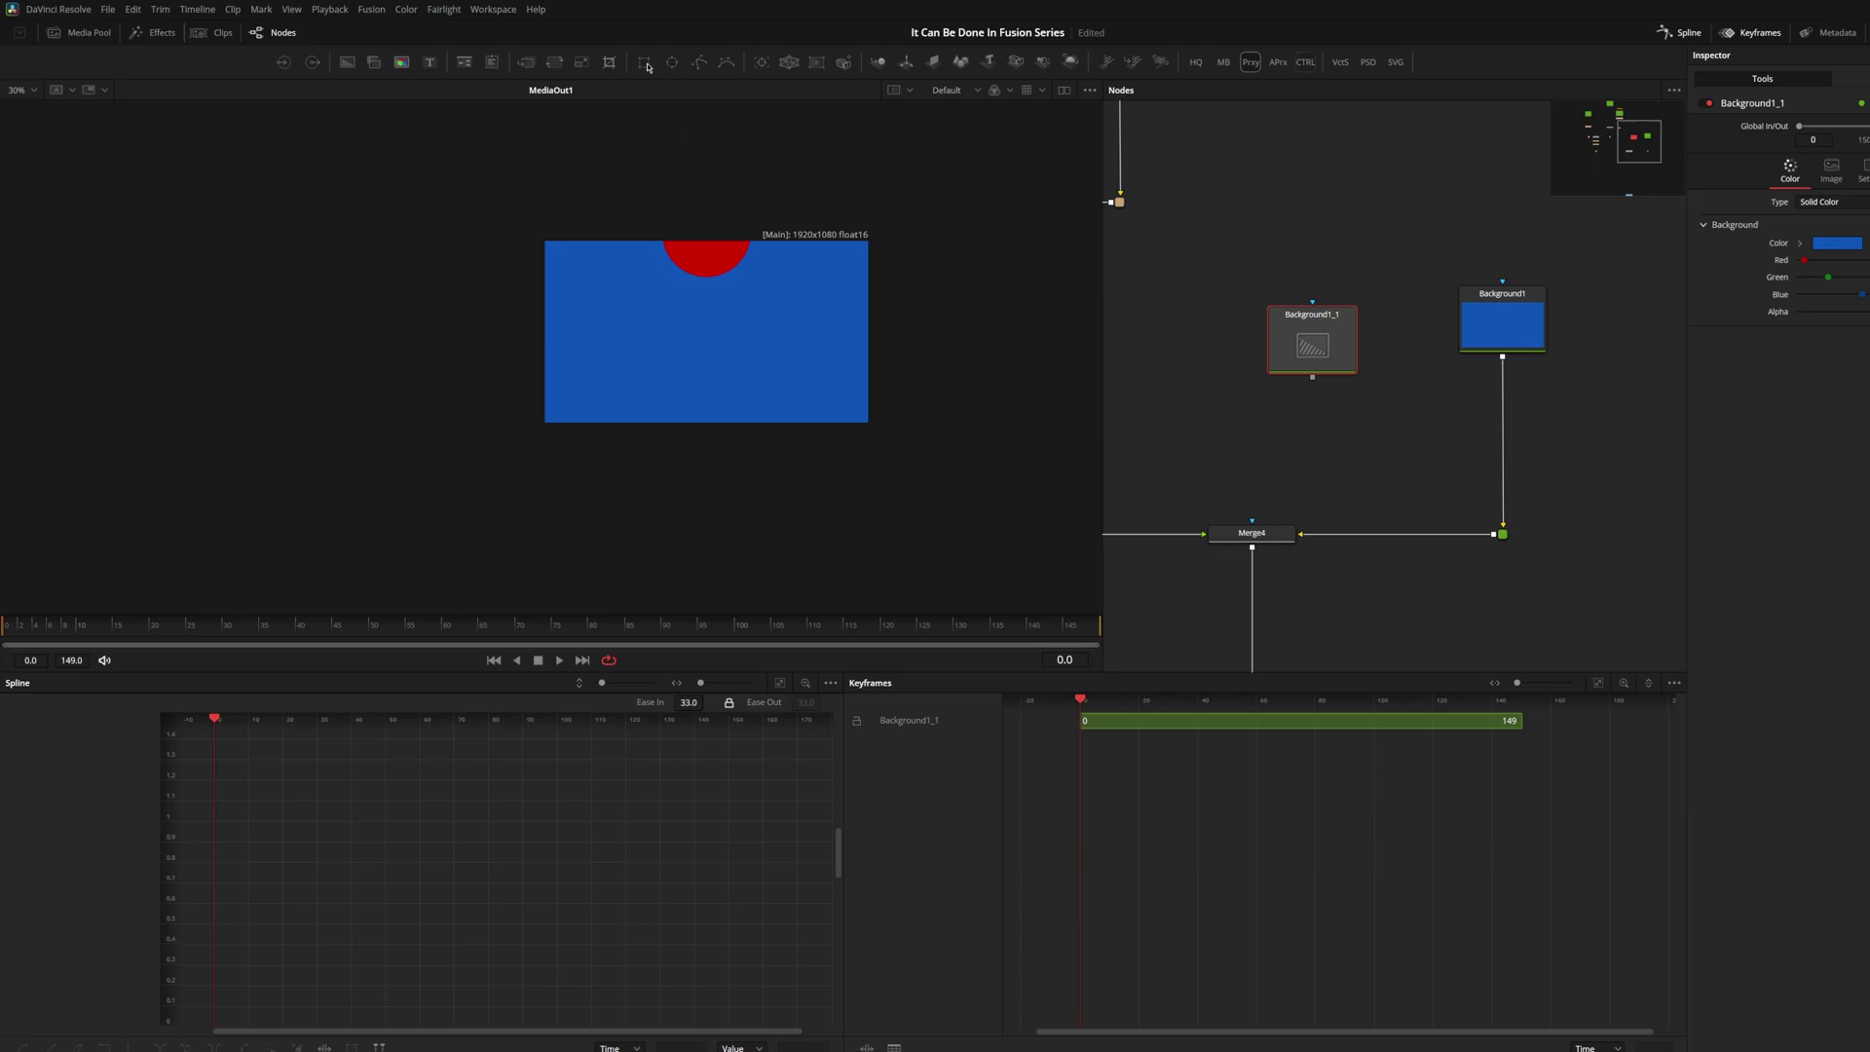
left_click(645, 62)
left_click_drag(1313, 378, 1485, 430)
Raise the red value of the duplicated background to make it pink, and reshape its Rectangle mask into a wide, flat band
left_click(1312, 336)
left_click_drag(1803, 263, 1865, 261)
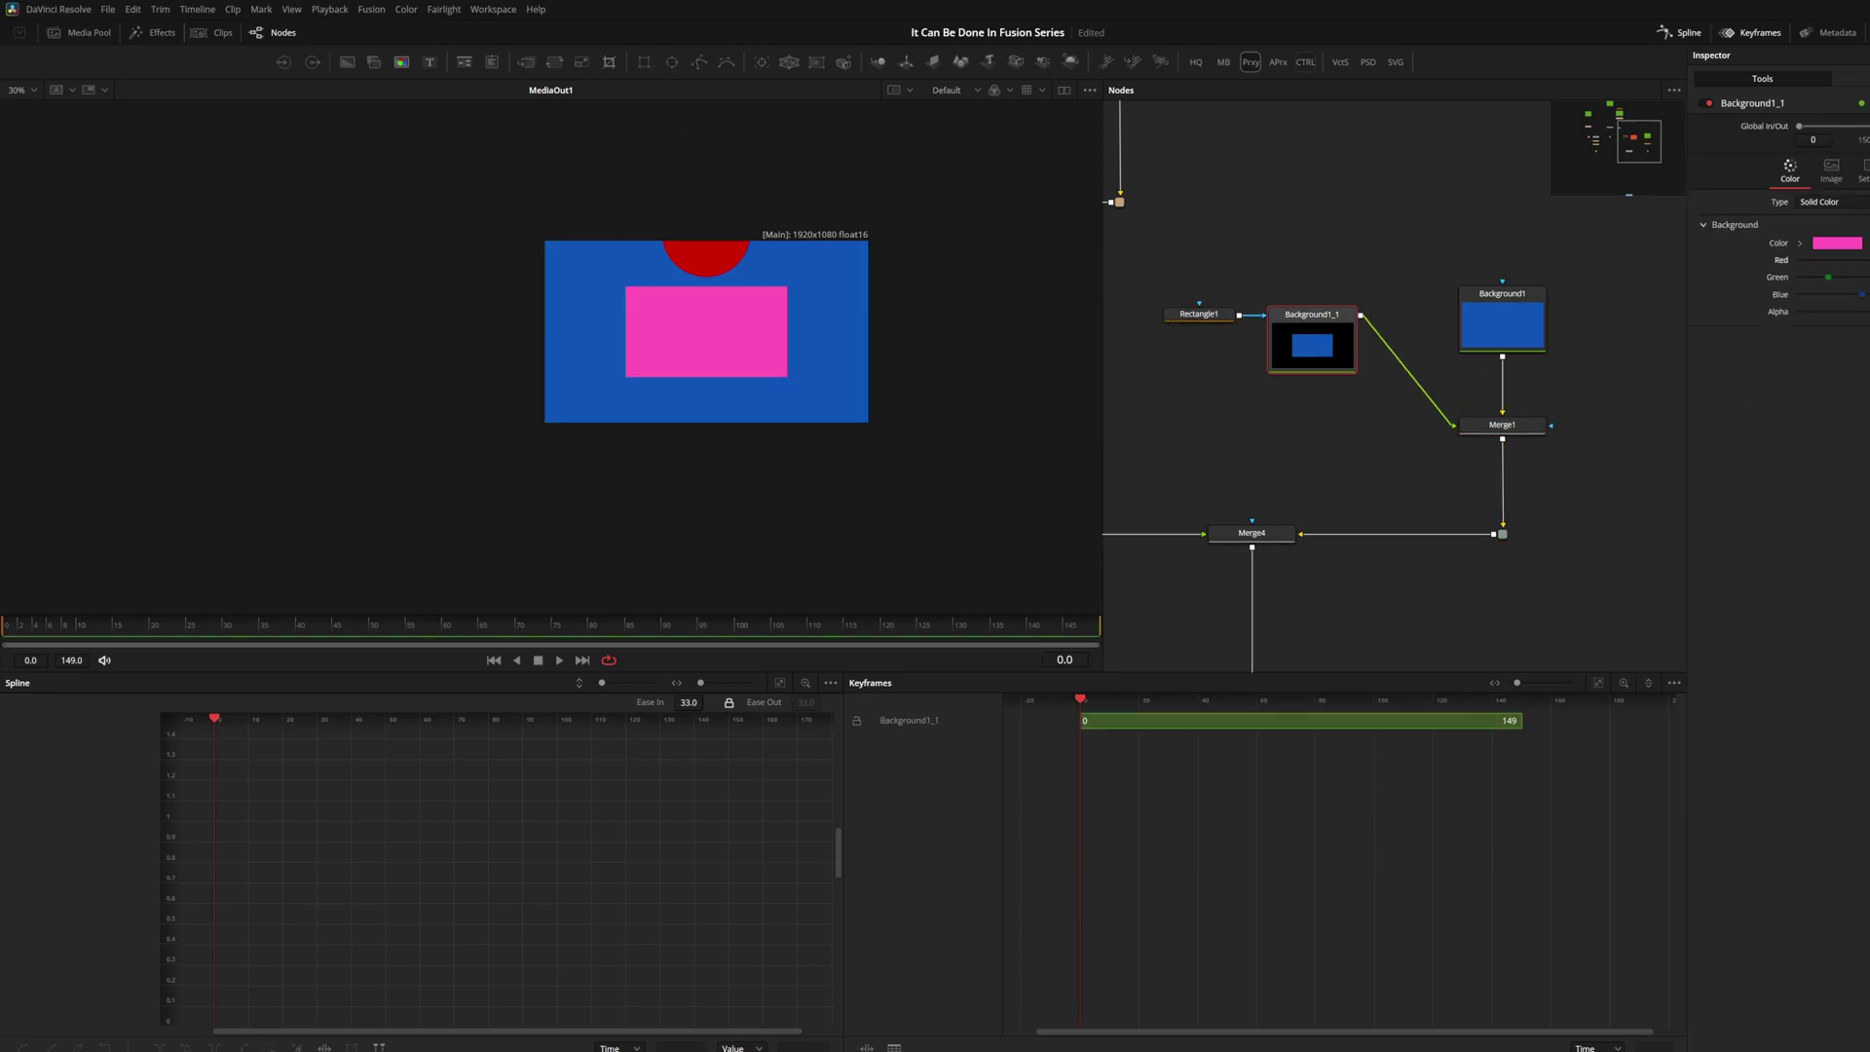
left_click_drag(1198, 316, 1312, 271)
left_click_drag(787, 377, 859, 357)
Add a Transform node after Transform2 and shift the red circle down and slightly to the left
scroll(1319, 381, "down", 3)
scroll(1340, 384, "up", 2)
left_click_drag(1340, 385, 1583, 506)
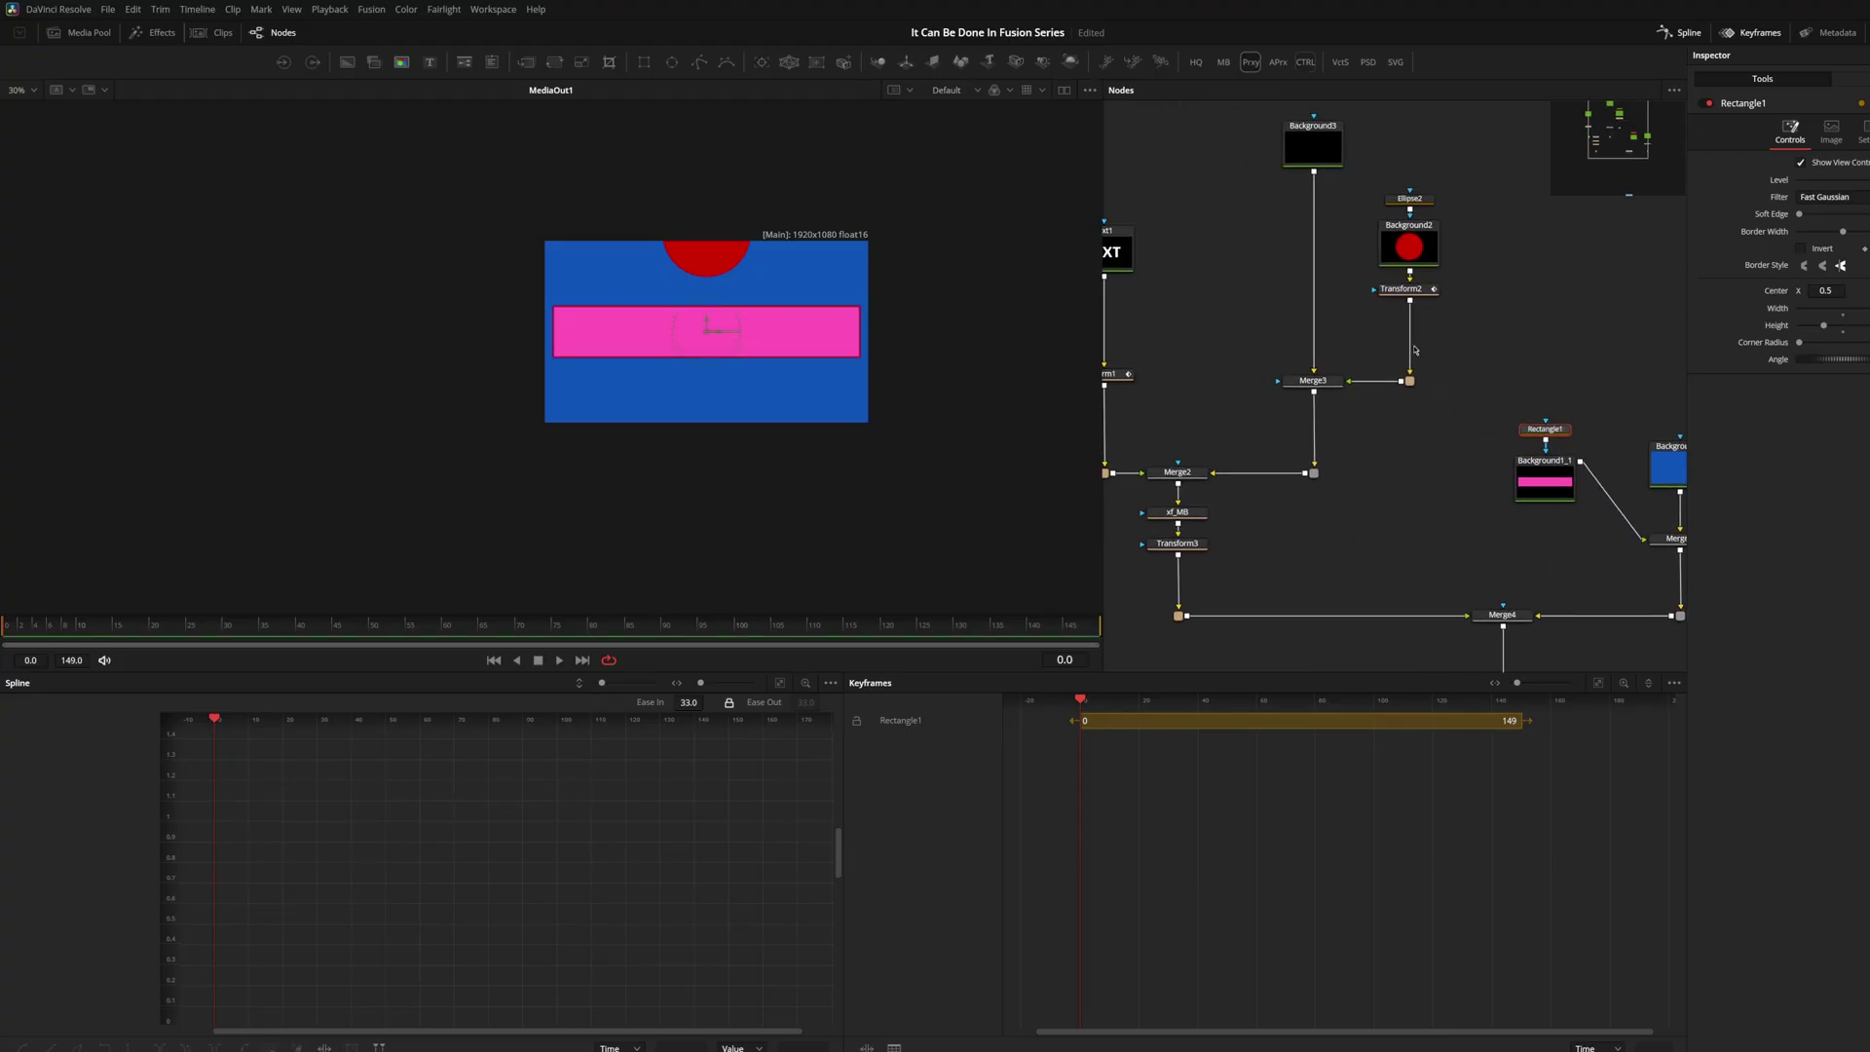
left_click(1408, 294)
key("t")
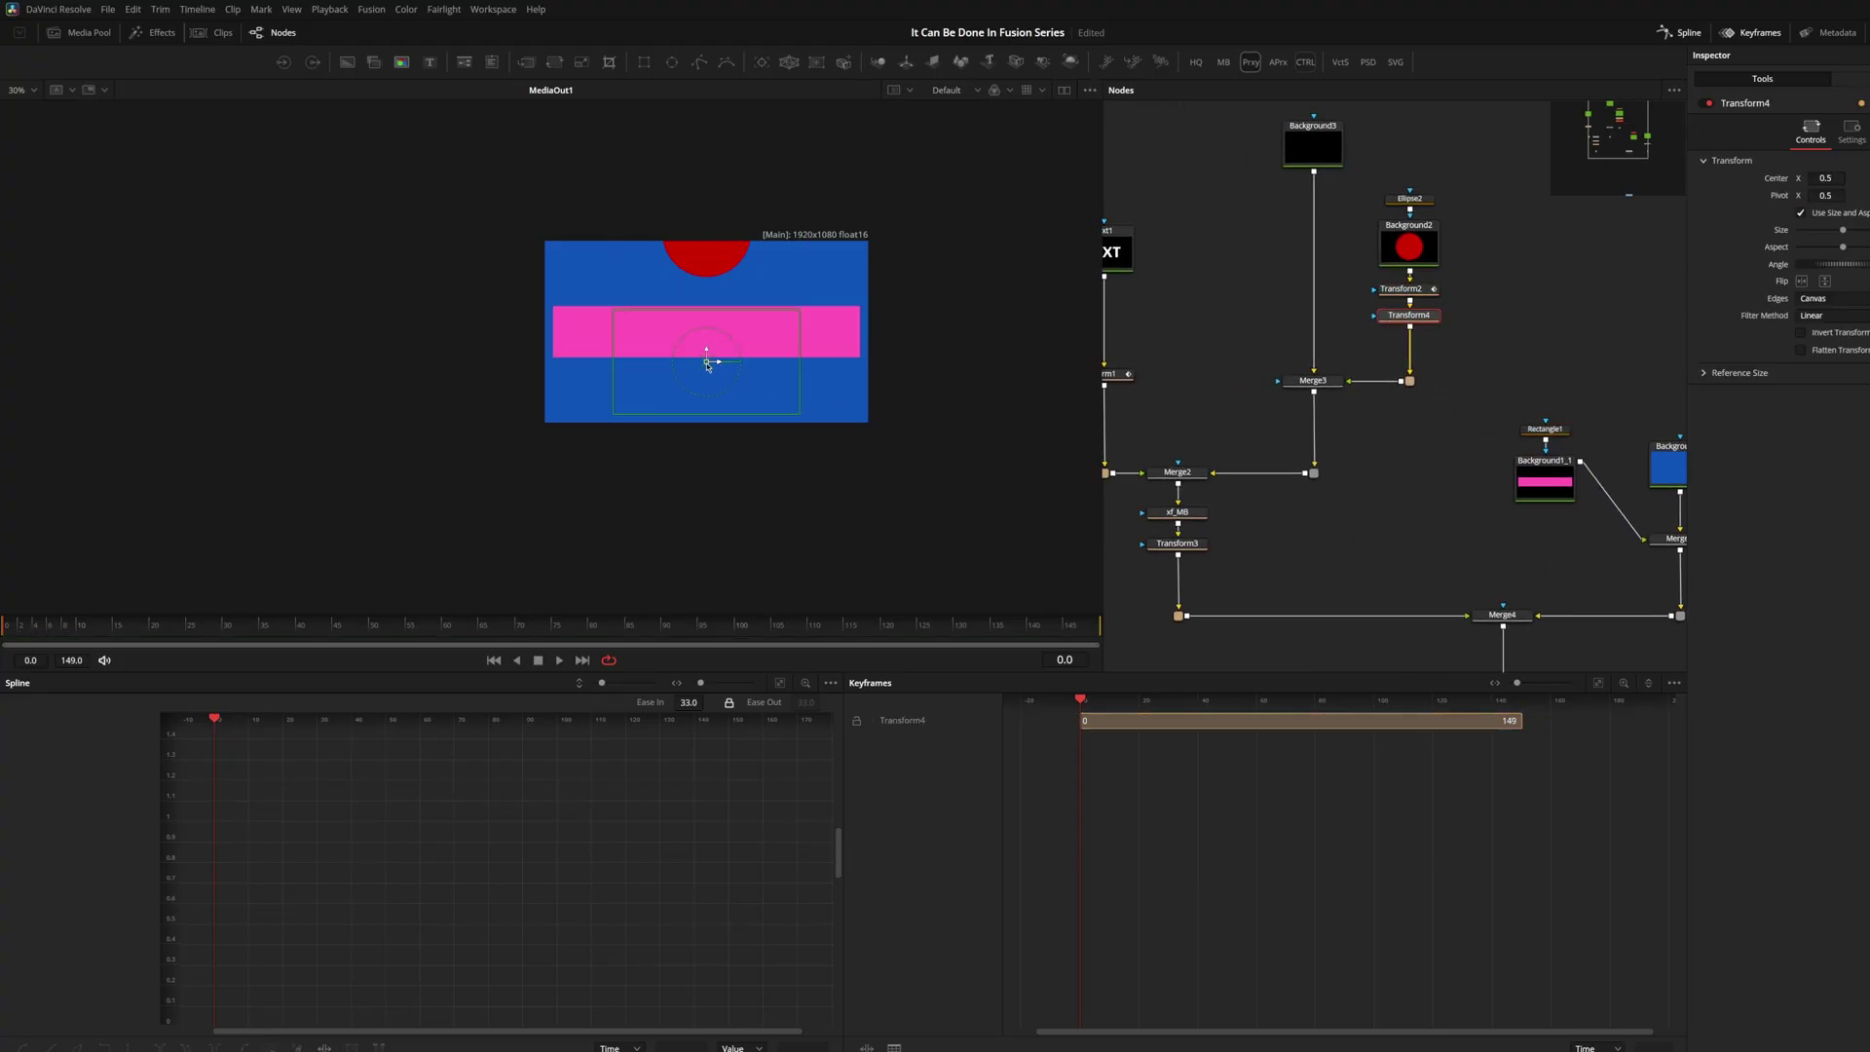
left_click_drag(708, 367, 669, 445)
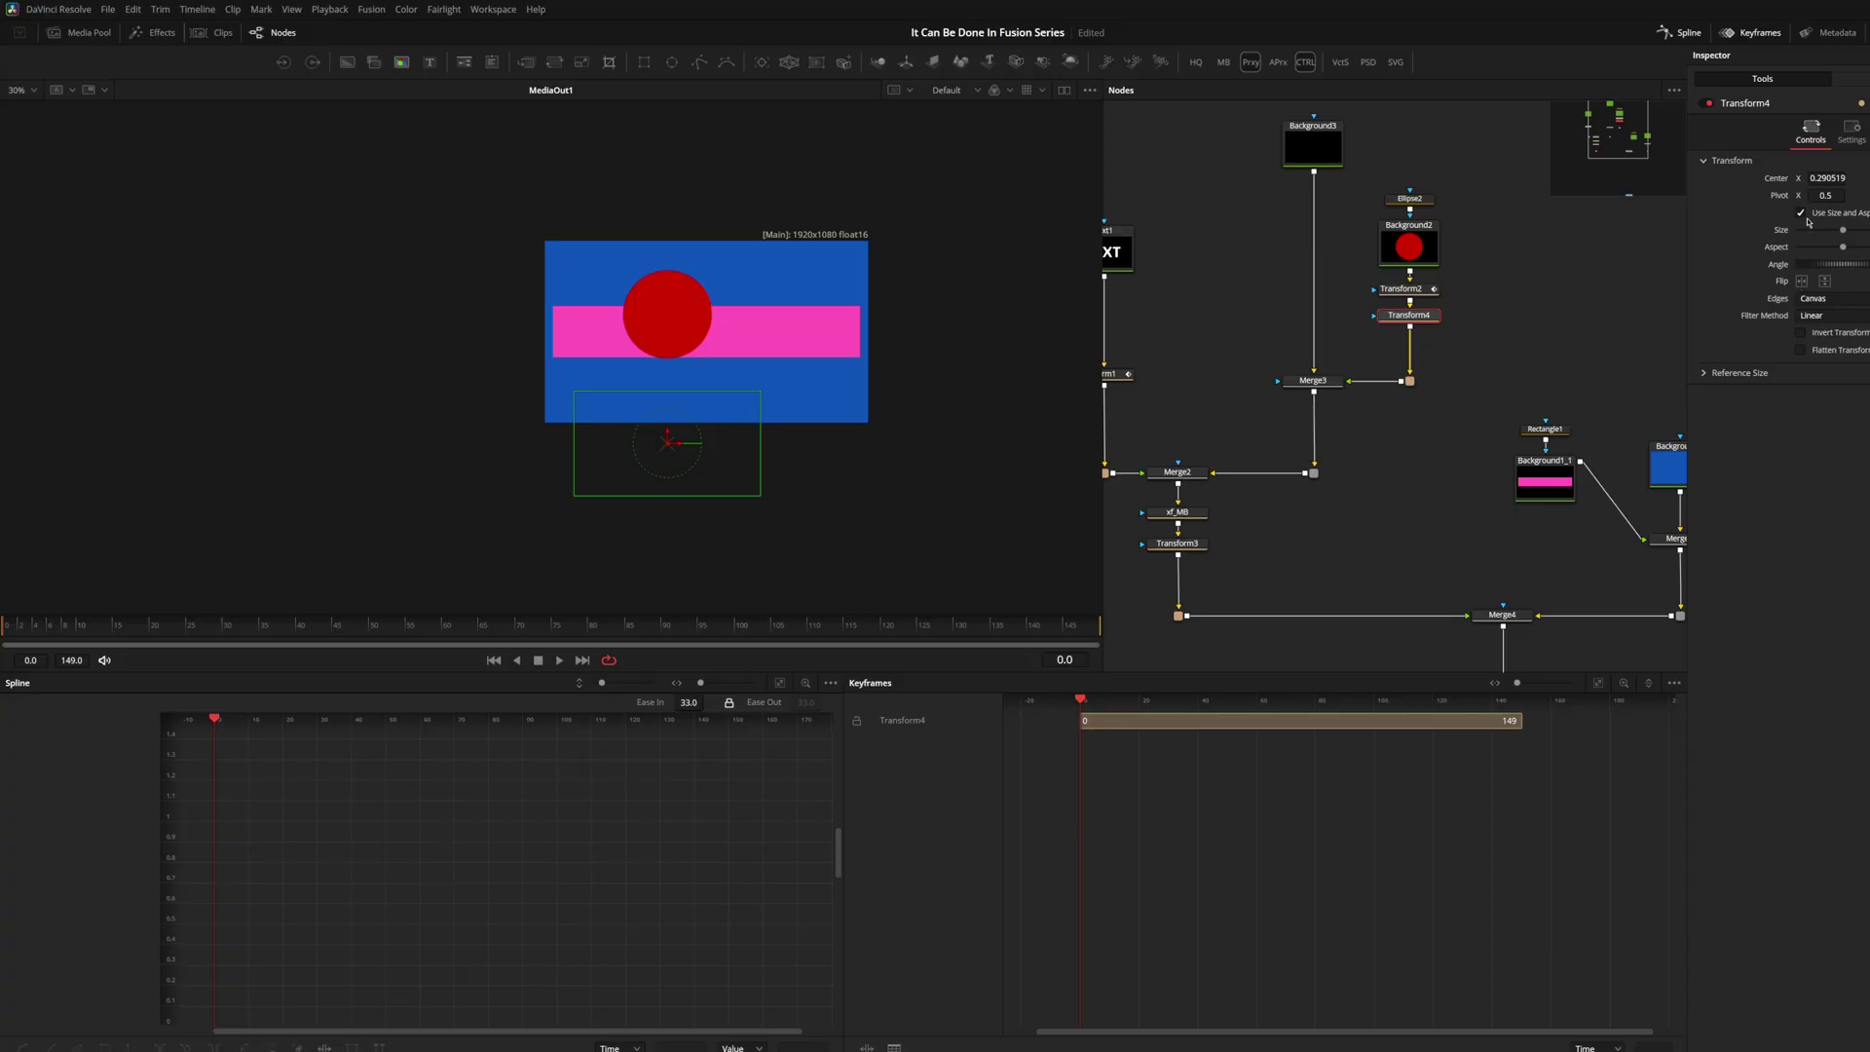
Use separate X and Y sizes in Transform4 to flatten the circle into a wide ellipse low in the frame, and play the result
left_click_drag(1841, 230, 1859, 231)
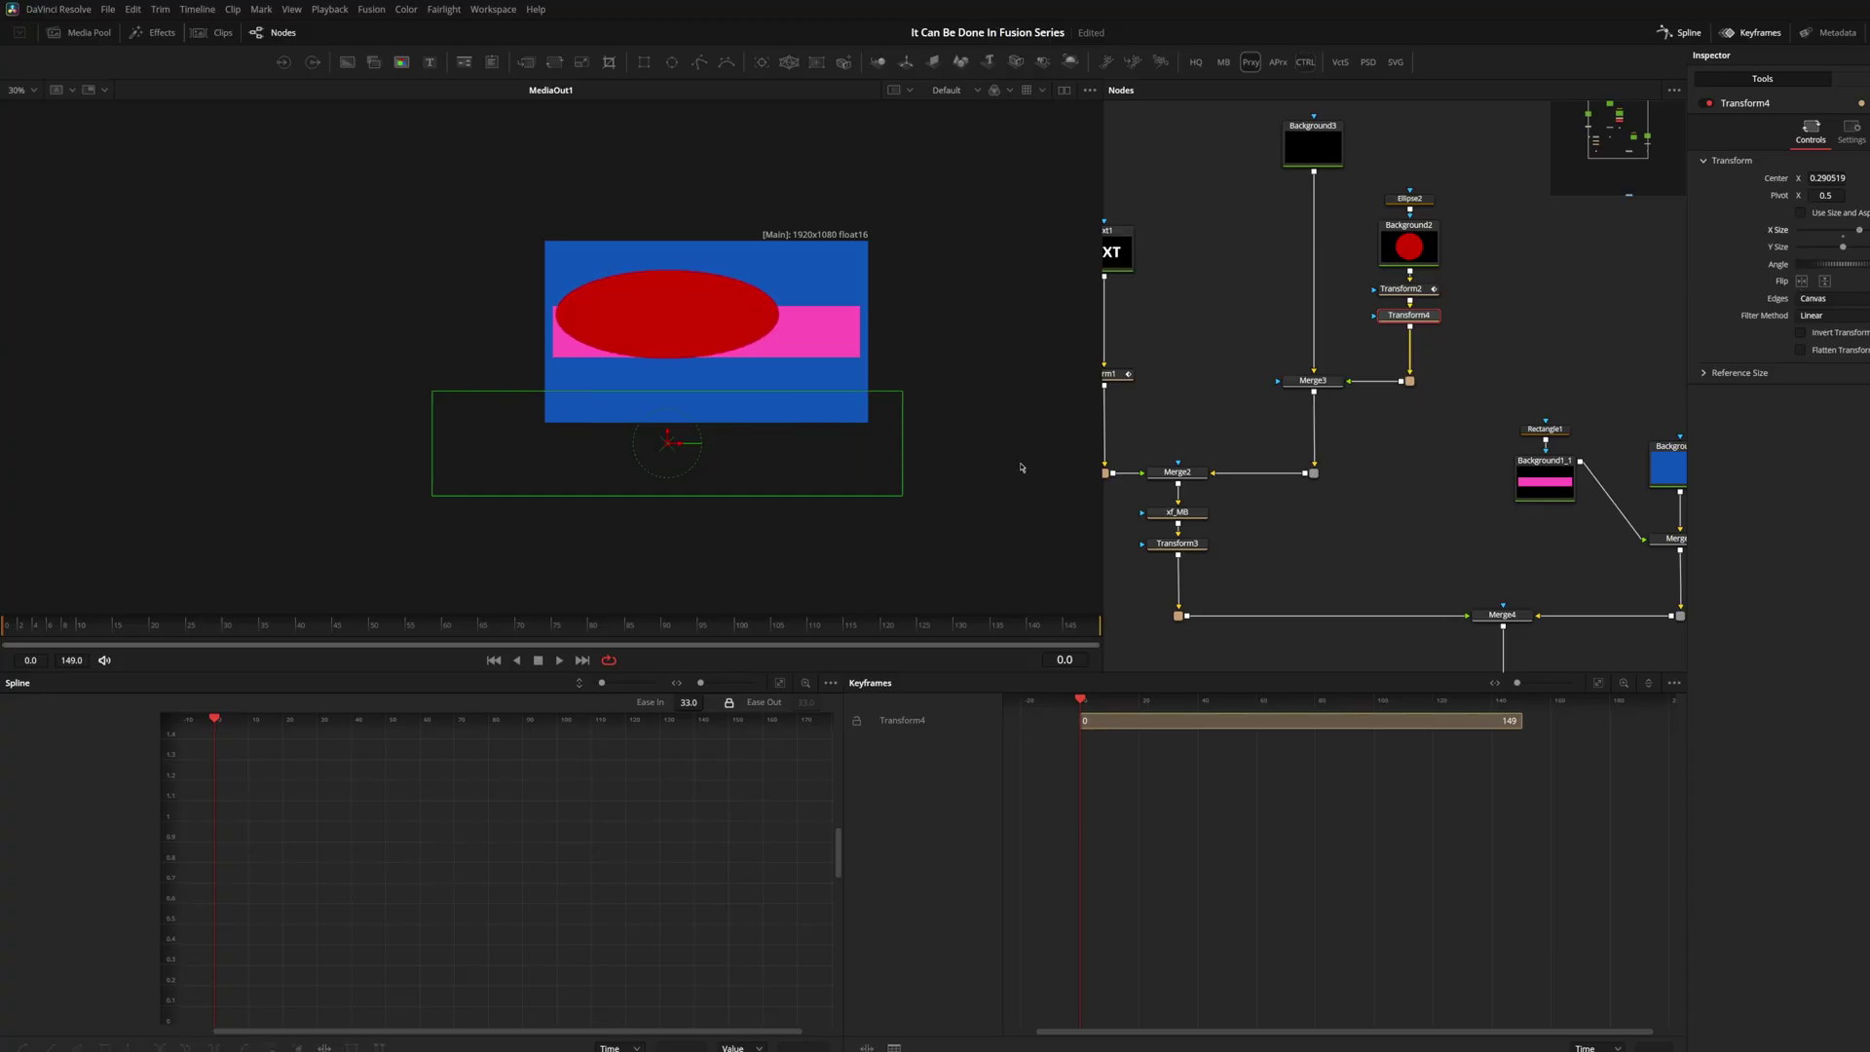
left_click_drag(669, 496, 699, 416)
key("space")
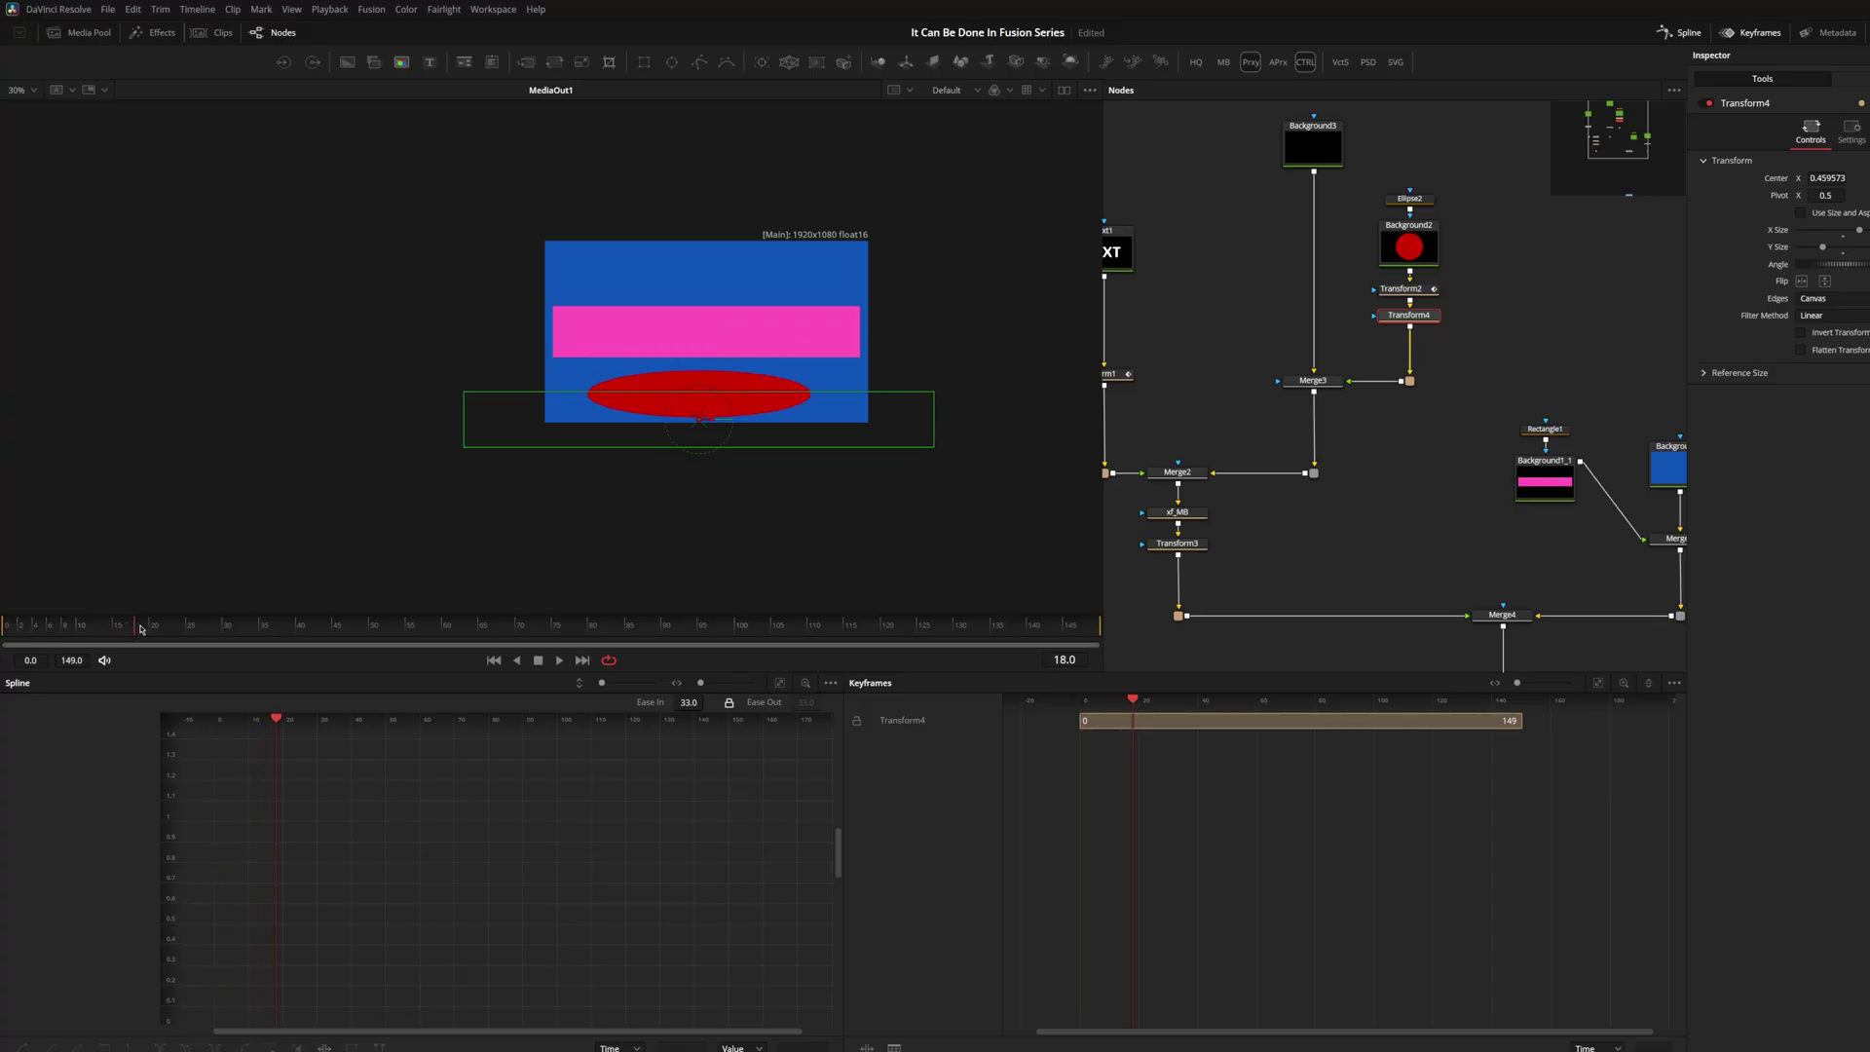
Delete Rectangle1 and the duplicated background, and remove the Merge1 node below Background1
scroll(1610, 540, "down", 2)
left_click_drag(1611, 539, 1331, 341)
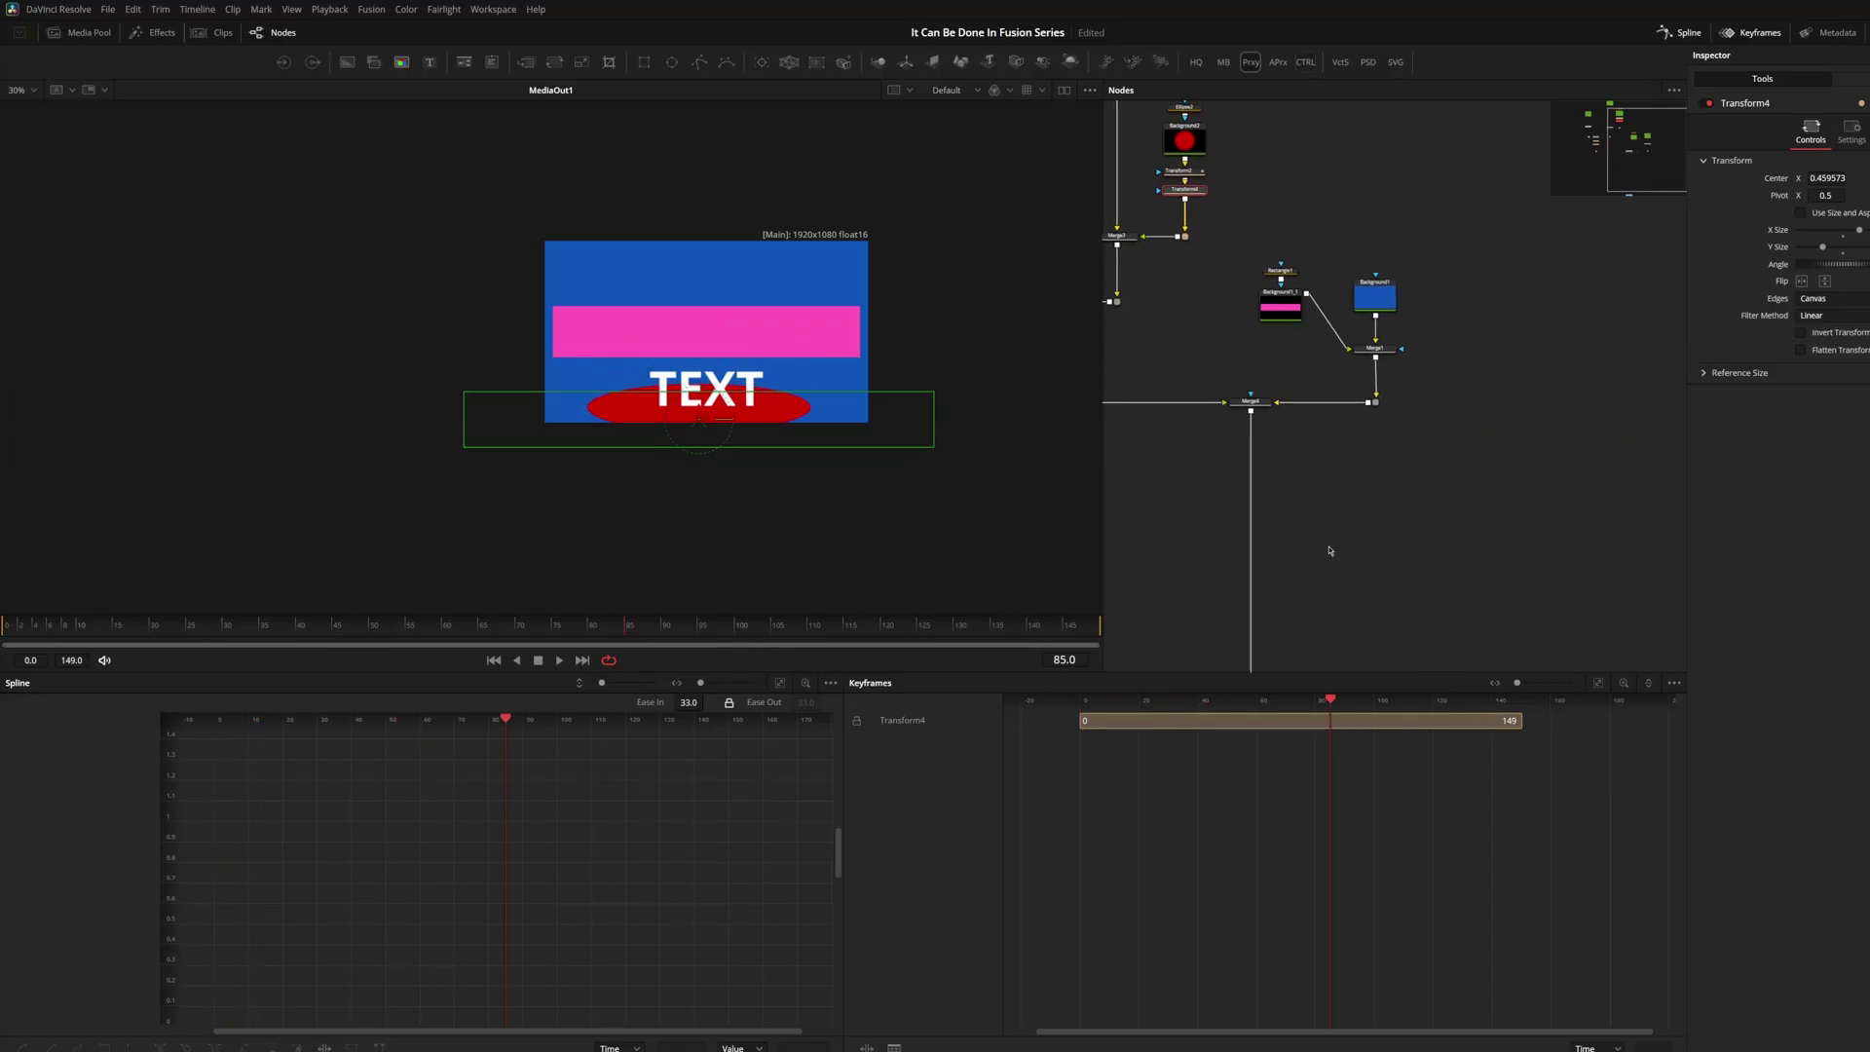
scroll(1315, 551, "down", 2)
left_click_drag(1310, 560, 1302, 438)
left_click_drag(1369, 357, 1366, 439)
scroll(1363, 444, "up", 2)
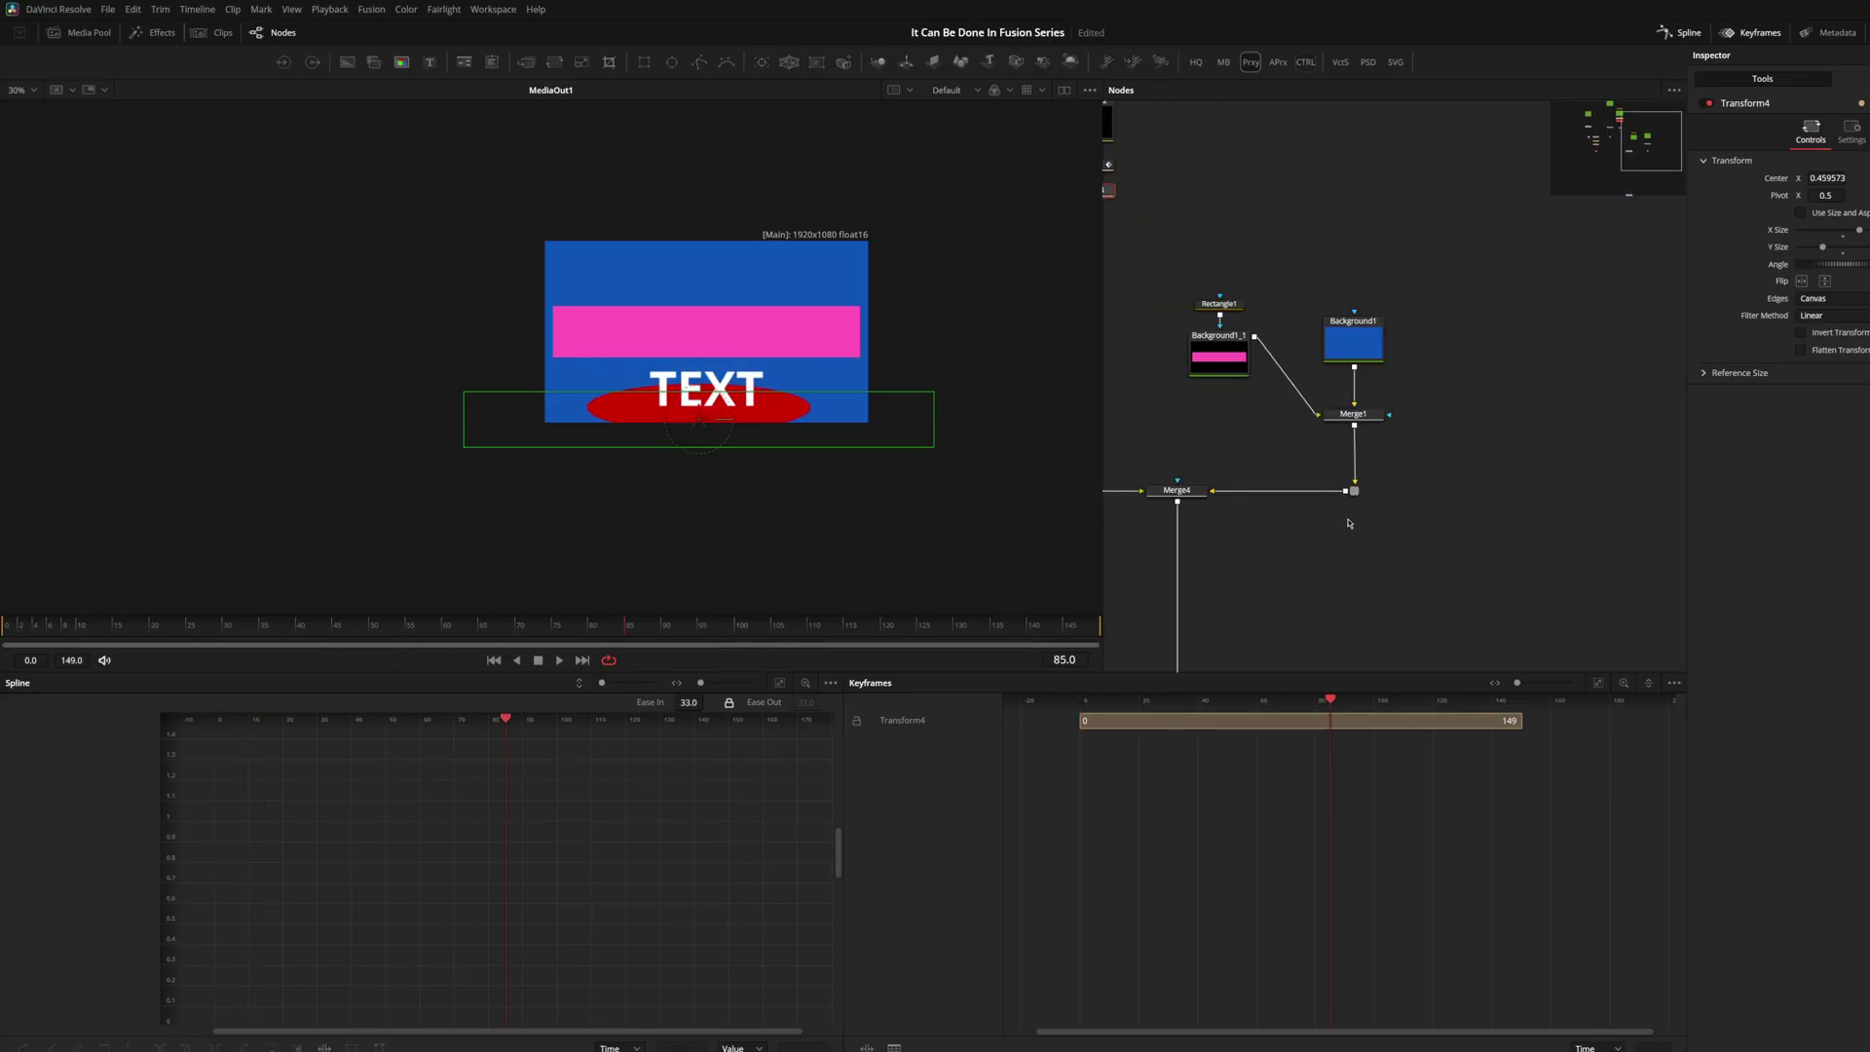
left_click_drag(1196, 321, 1272, 409)
key("Delete")
left_click_drag(1423, 450, 1293, 418)
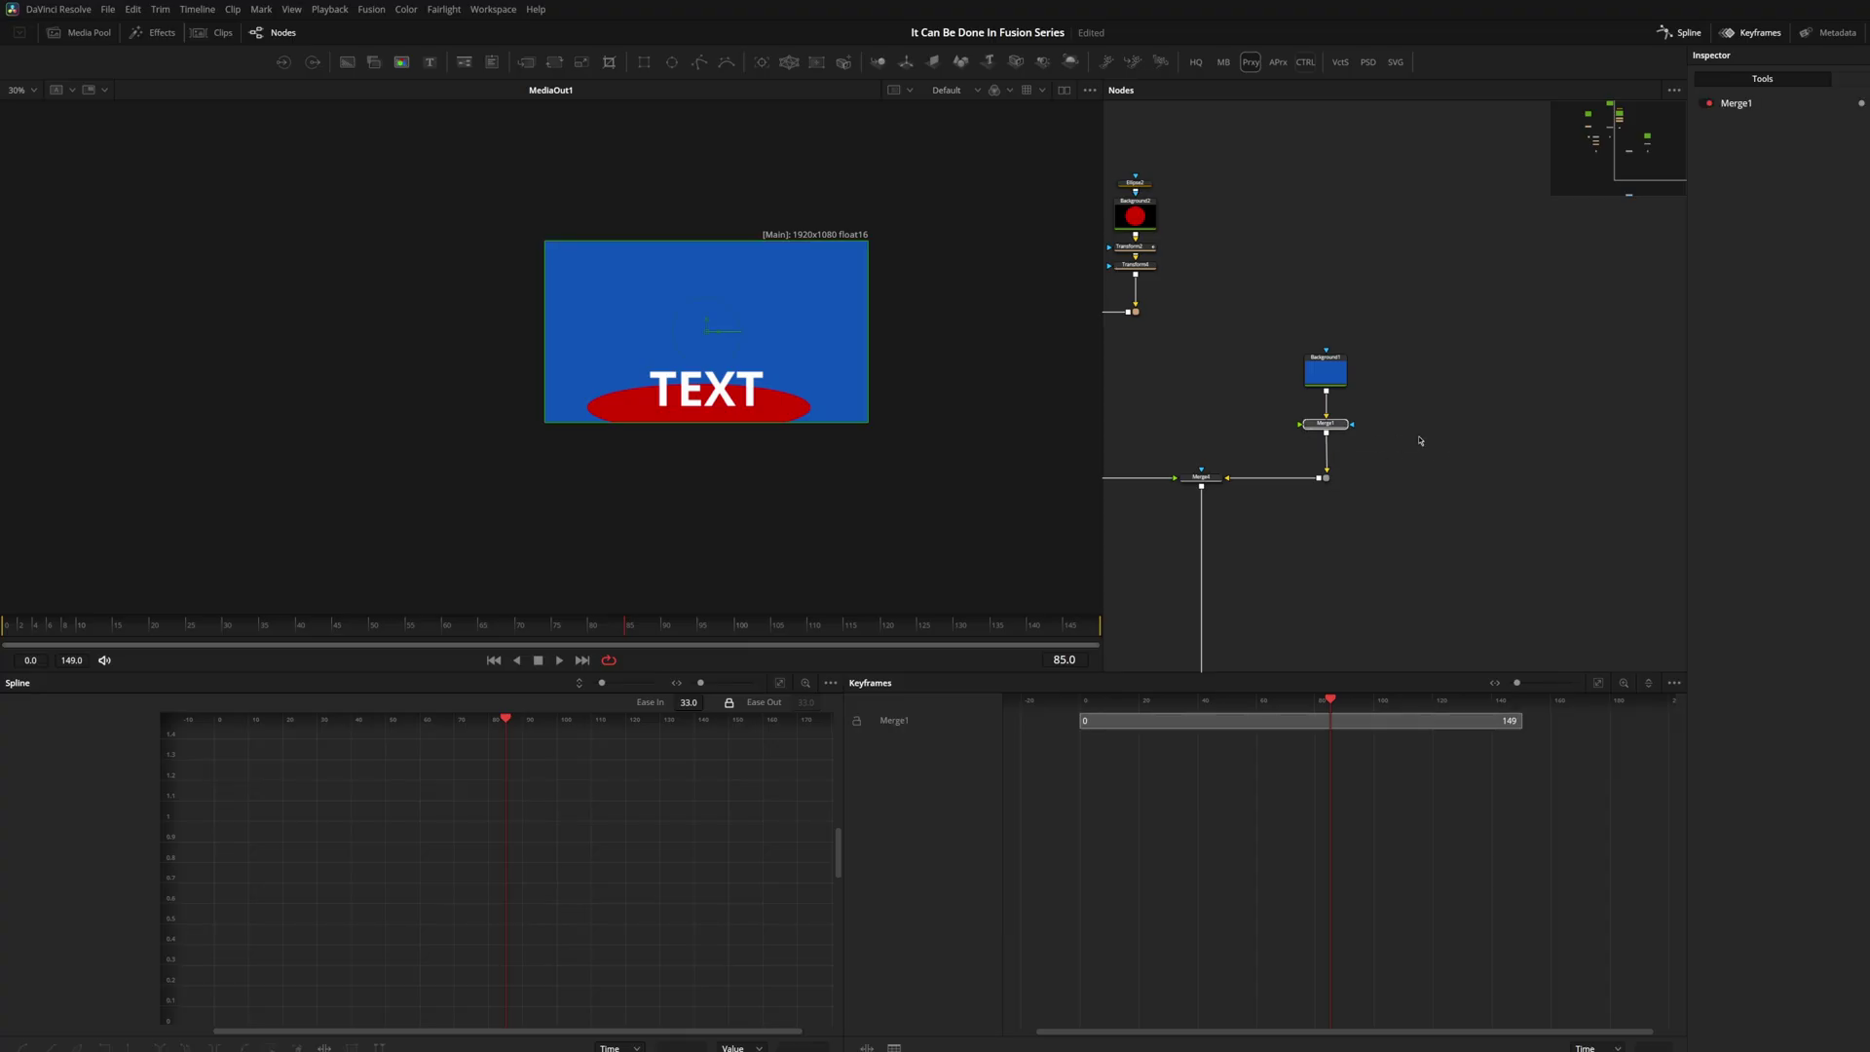
key("Delete")
Raise the green value of Background1 to make it a lighter cyan-blue
left_click(1325, 367)
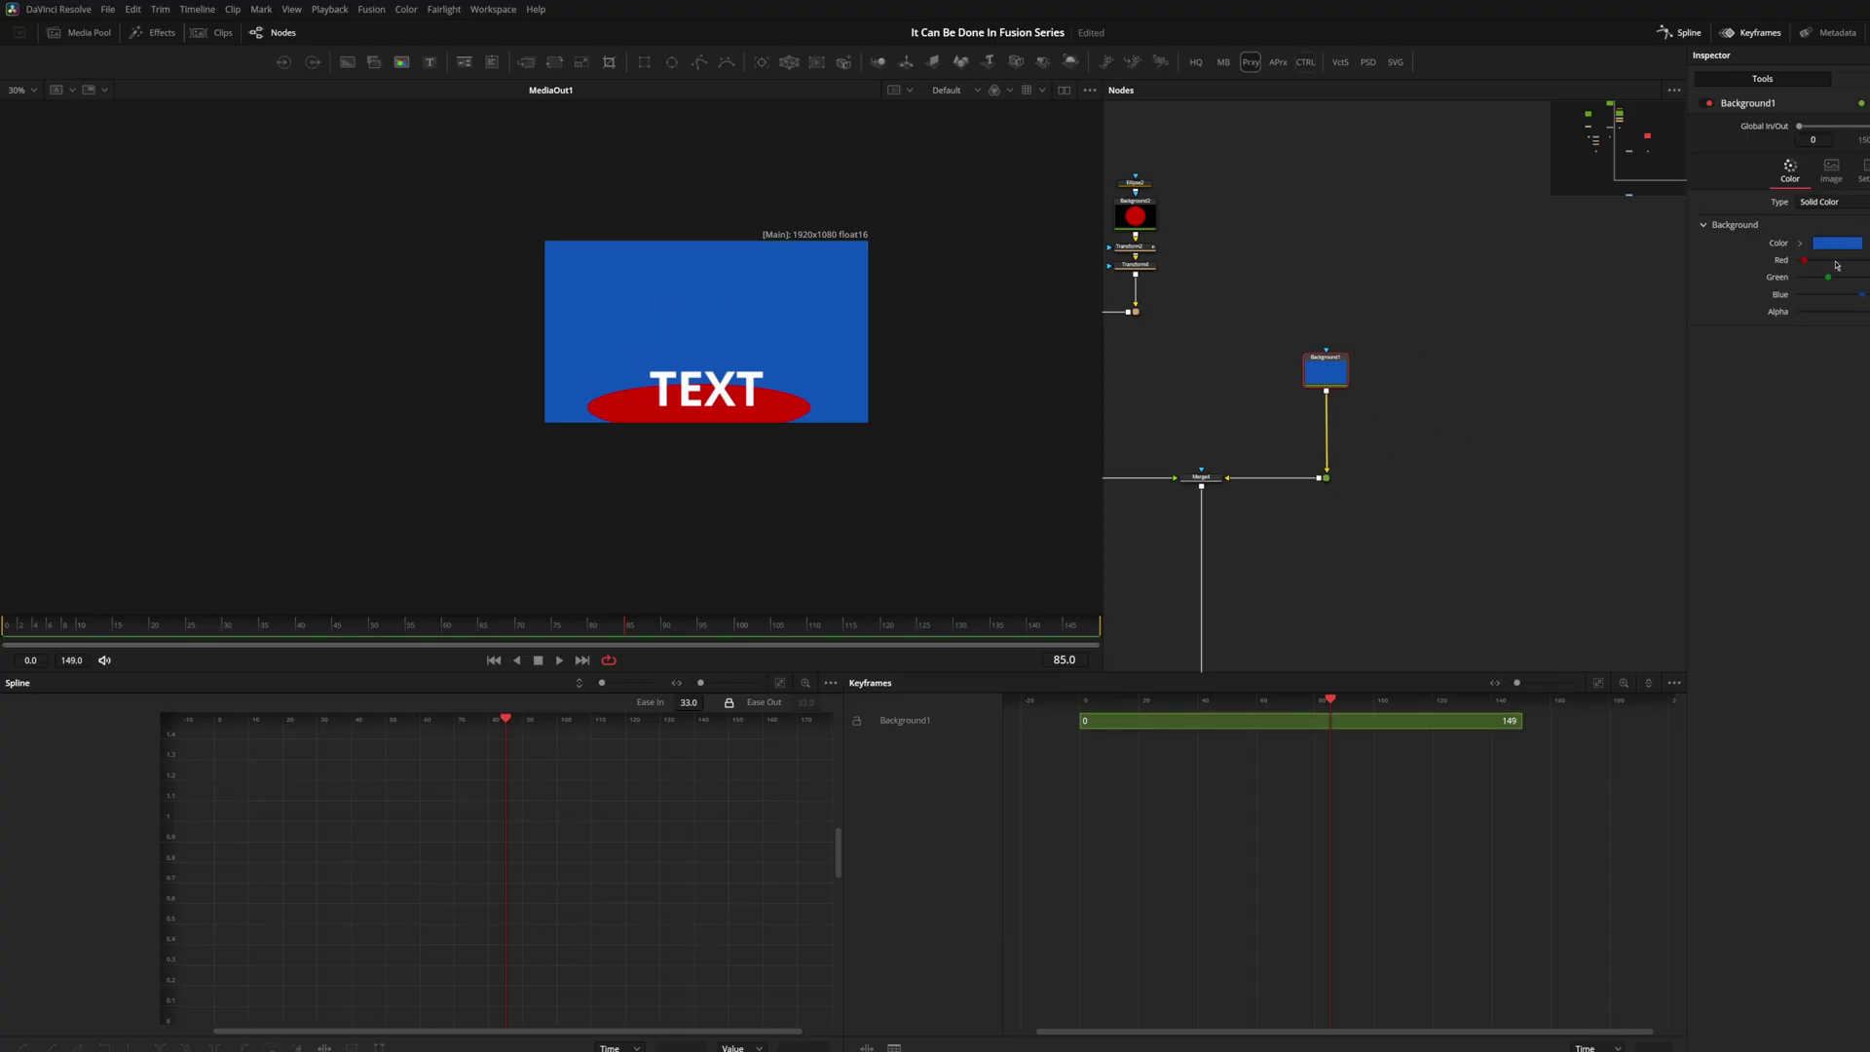
left_click_drag(1828, 282, 1847, 280)
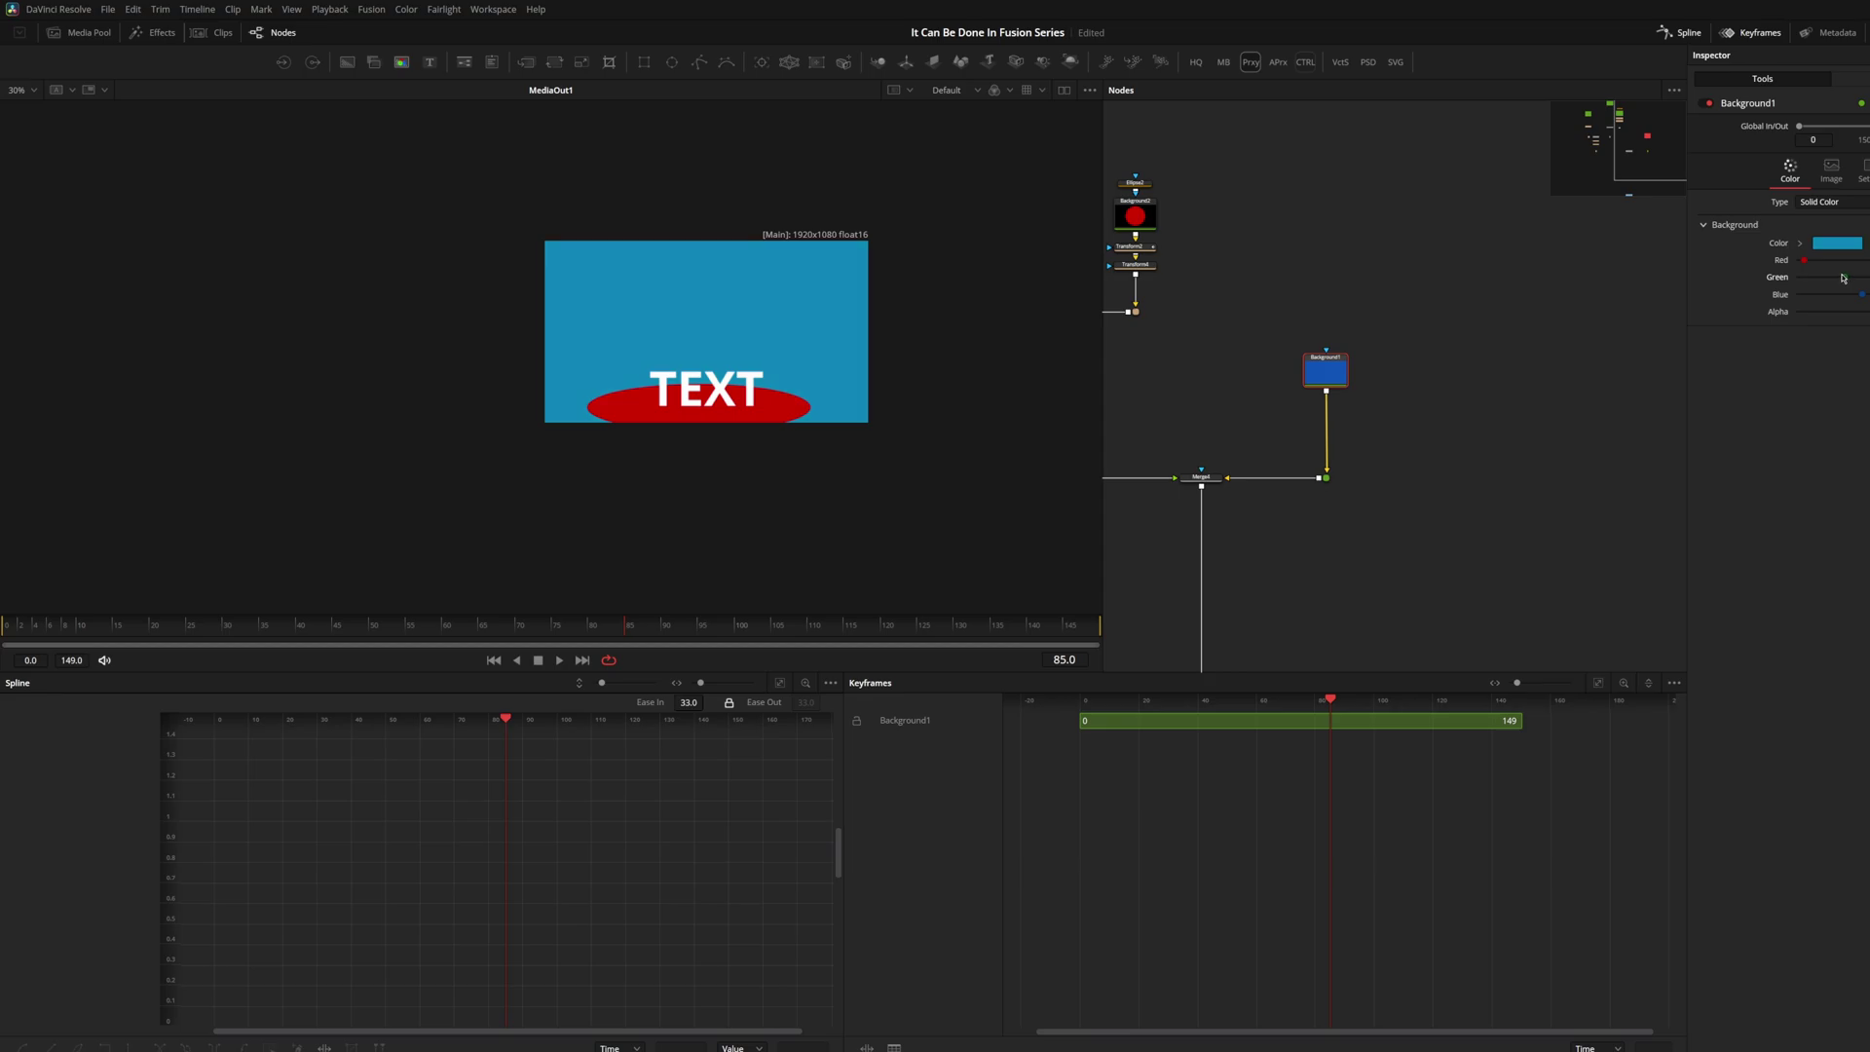
Delete the Transform4 node that stretches the circle
left_click_drag(1254, 311, 1534, 423)
scroll(1424, 382, "up", 3)
left_click(1435, 346)
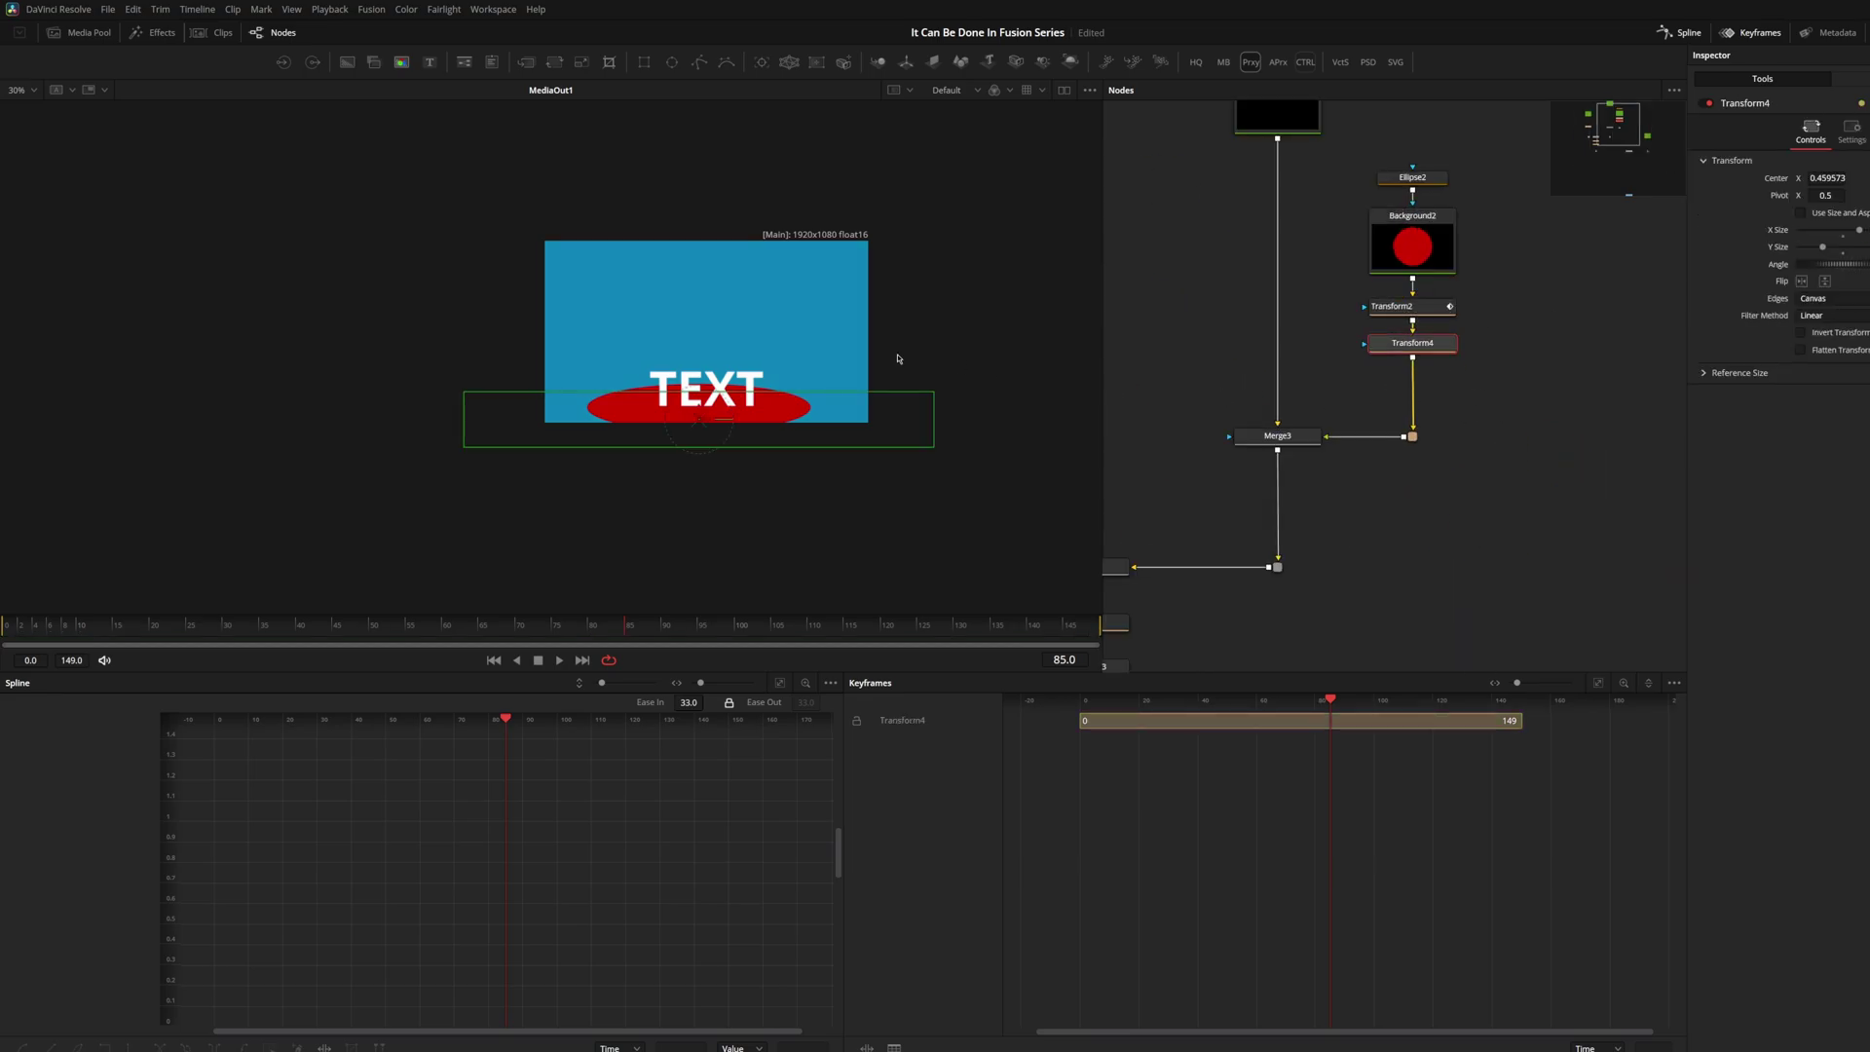
key("Delete")
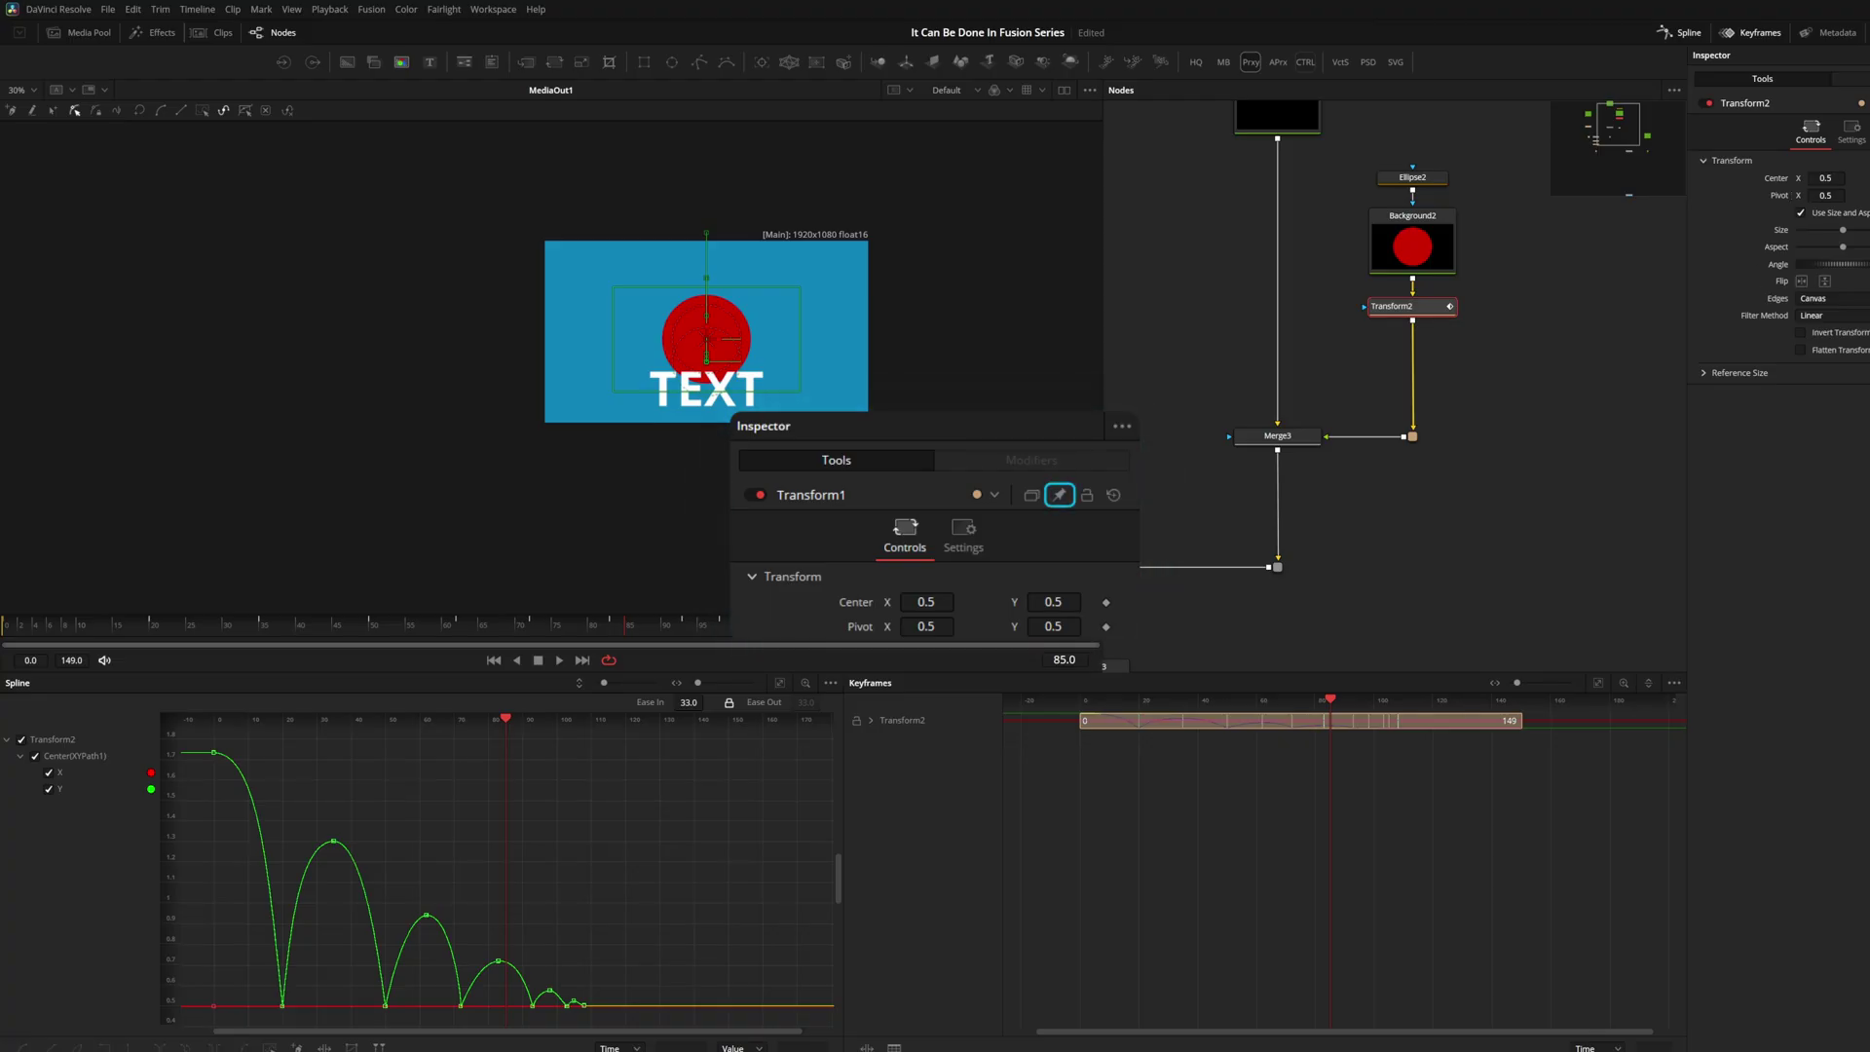
Pin Transform2's controls so they stay shown while viewing the settings of Background2 and Ellipse2
left_click_drag(1442, 236, 1386, 292)
left_click(1381, 270)
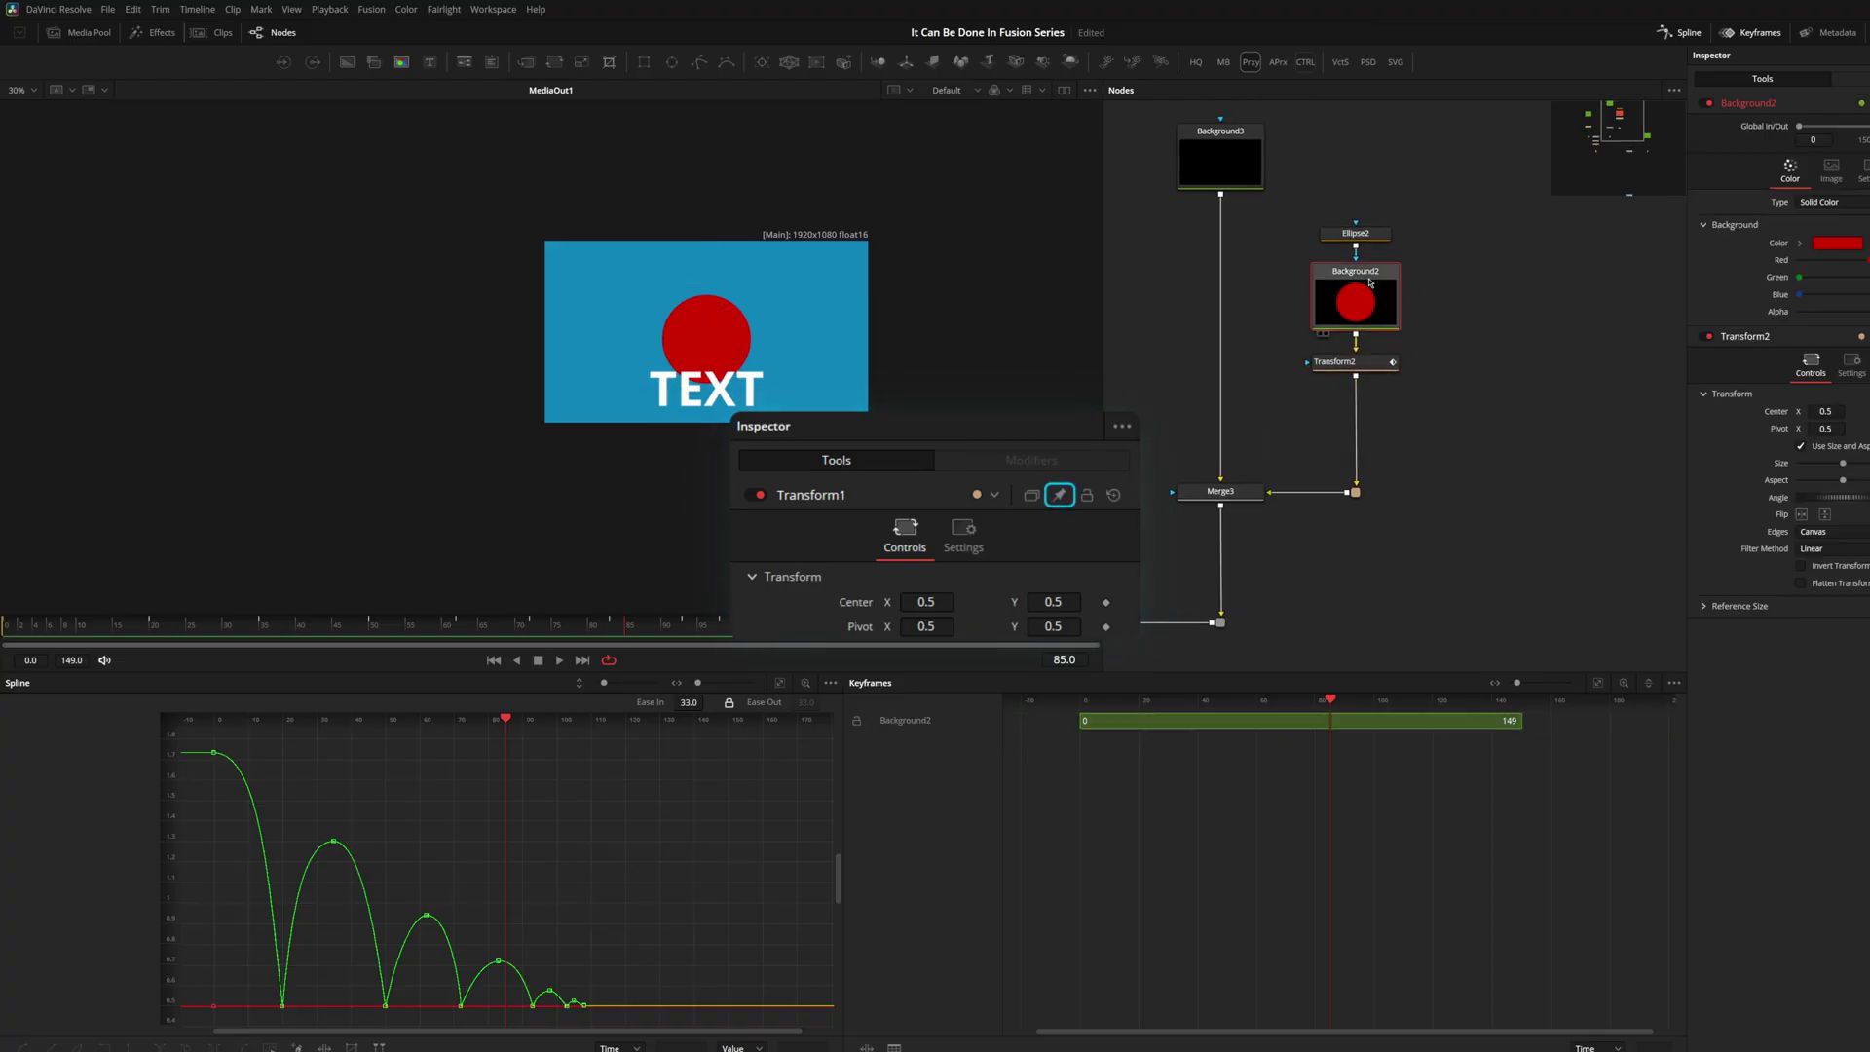
left_click(1371, 234)
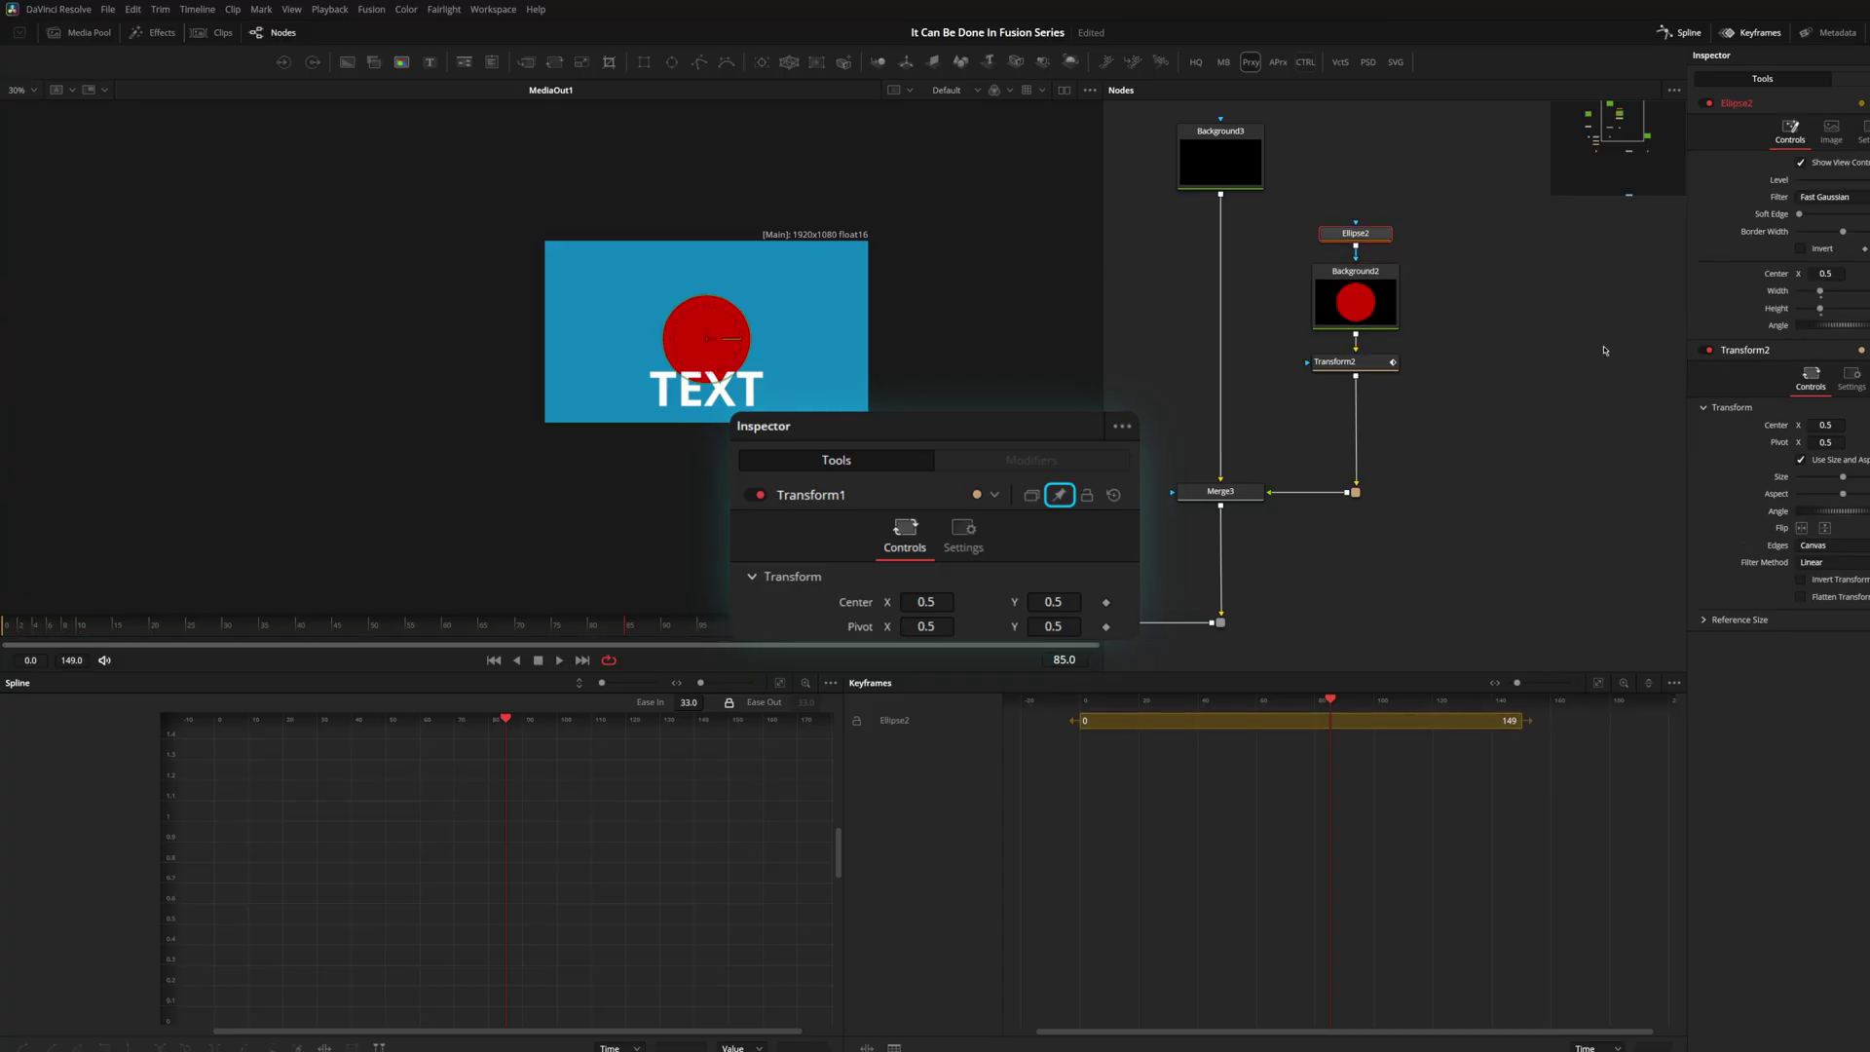
Unpin Transform2, try out its lock, and show its version slots
left_click(1334, 361)
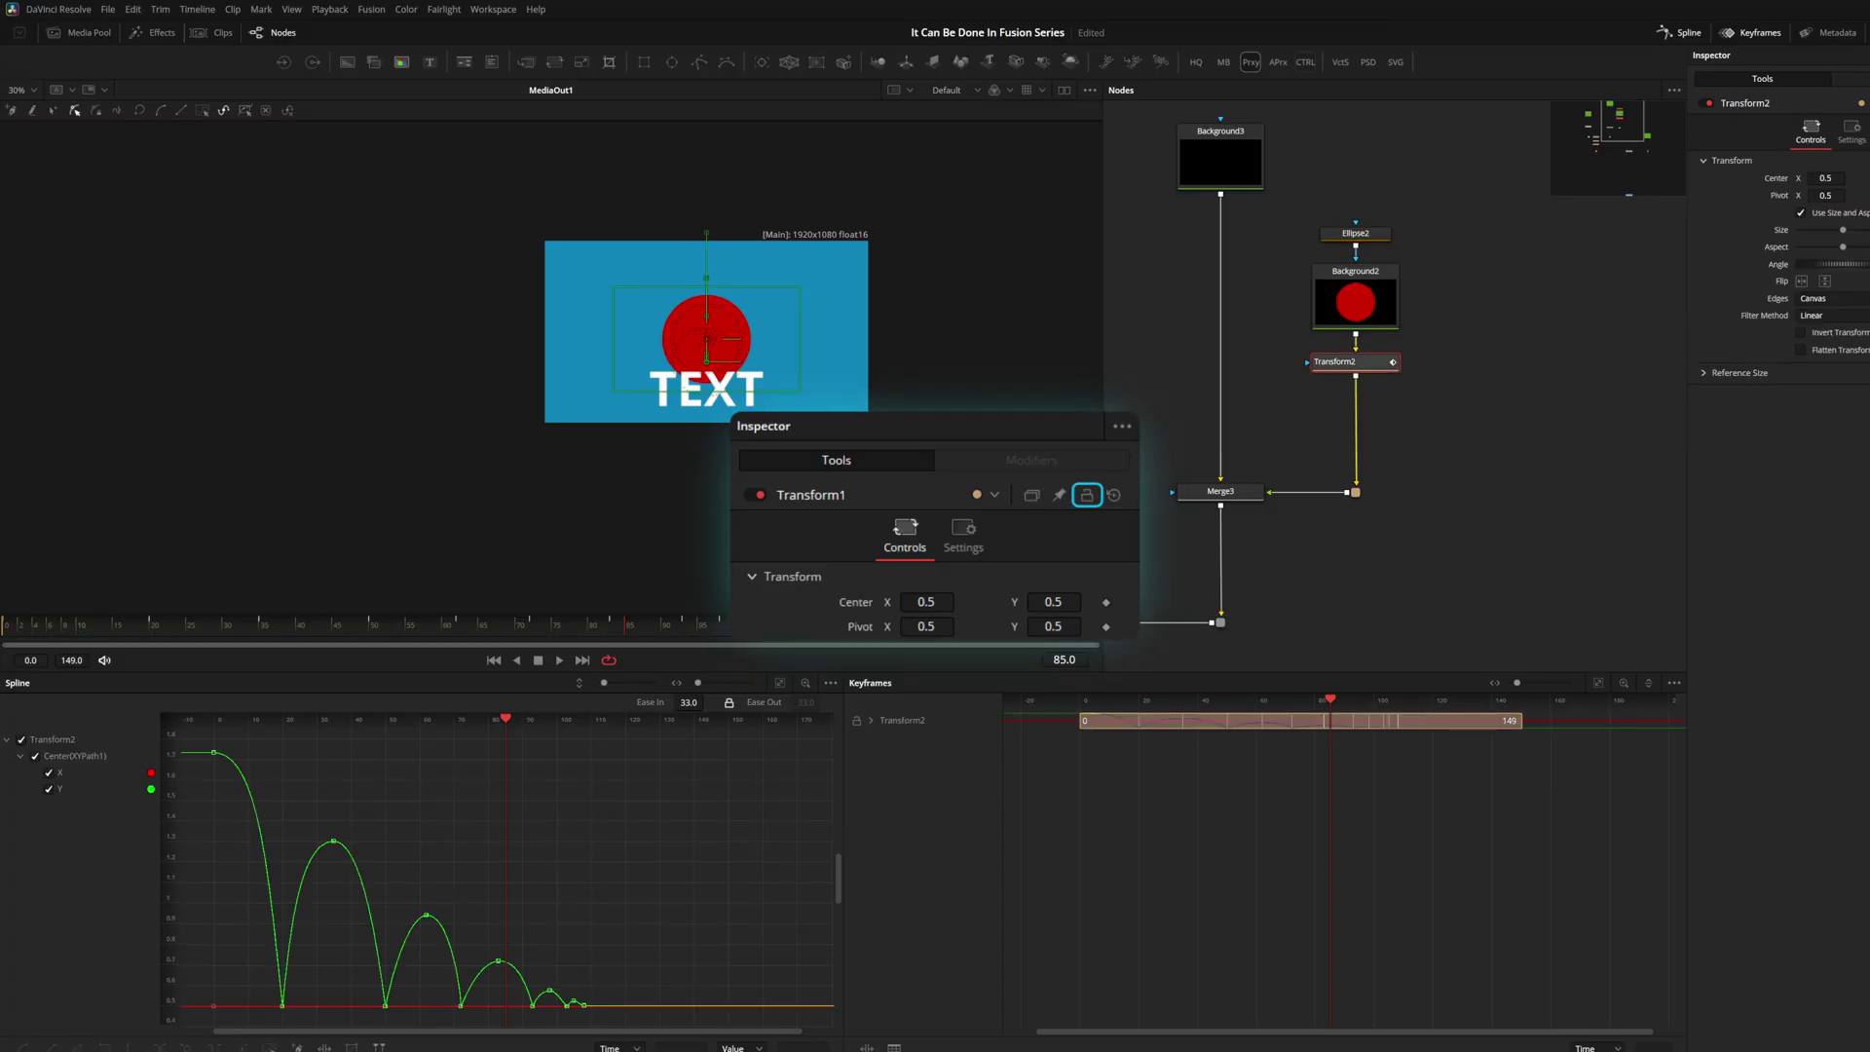
key("ctrl+l")
scroll(1351, 371, "up", 3)
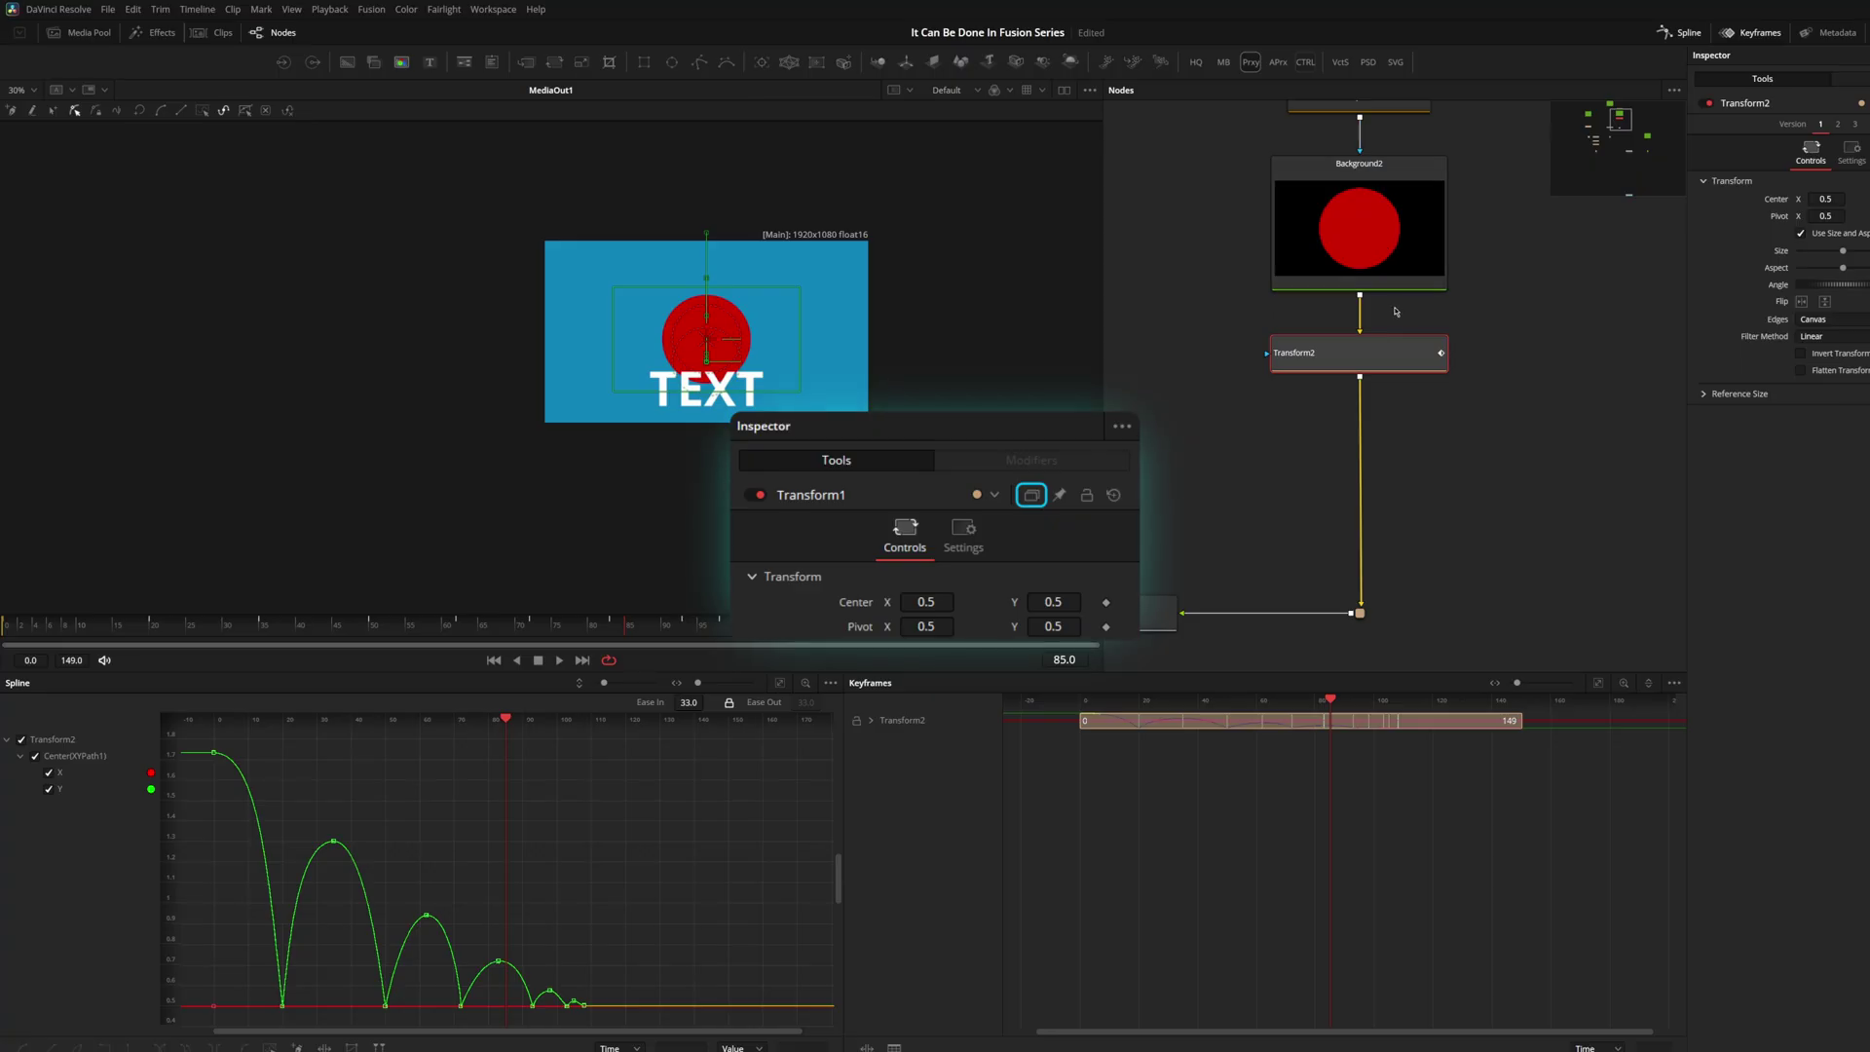
Duplicate the Transform2 node and place the copy unconnected to its right
scroll(1450, 359, "down", 2)
left_click_drag(1438, 334, 1489, 407)
key("ctrl+c")
key("ctrl+v")
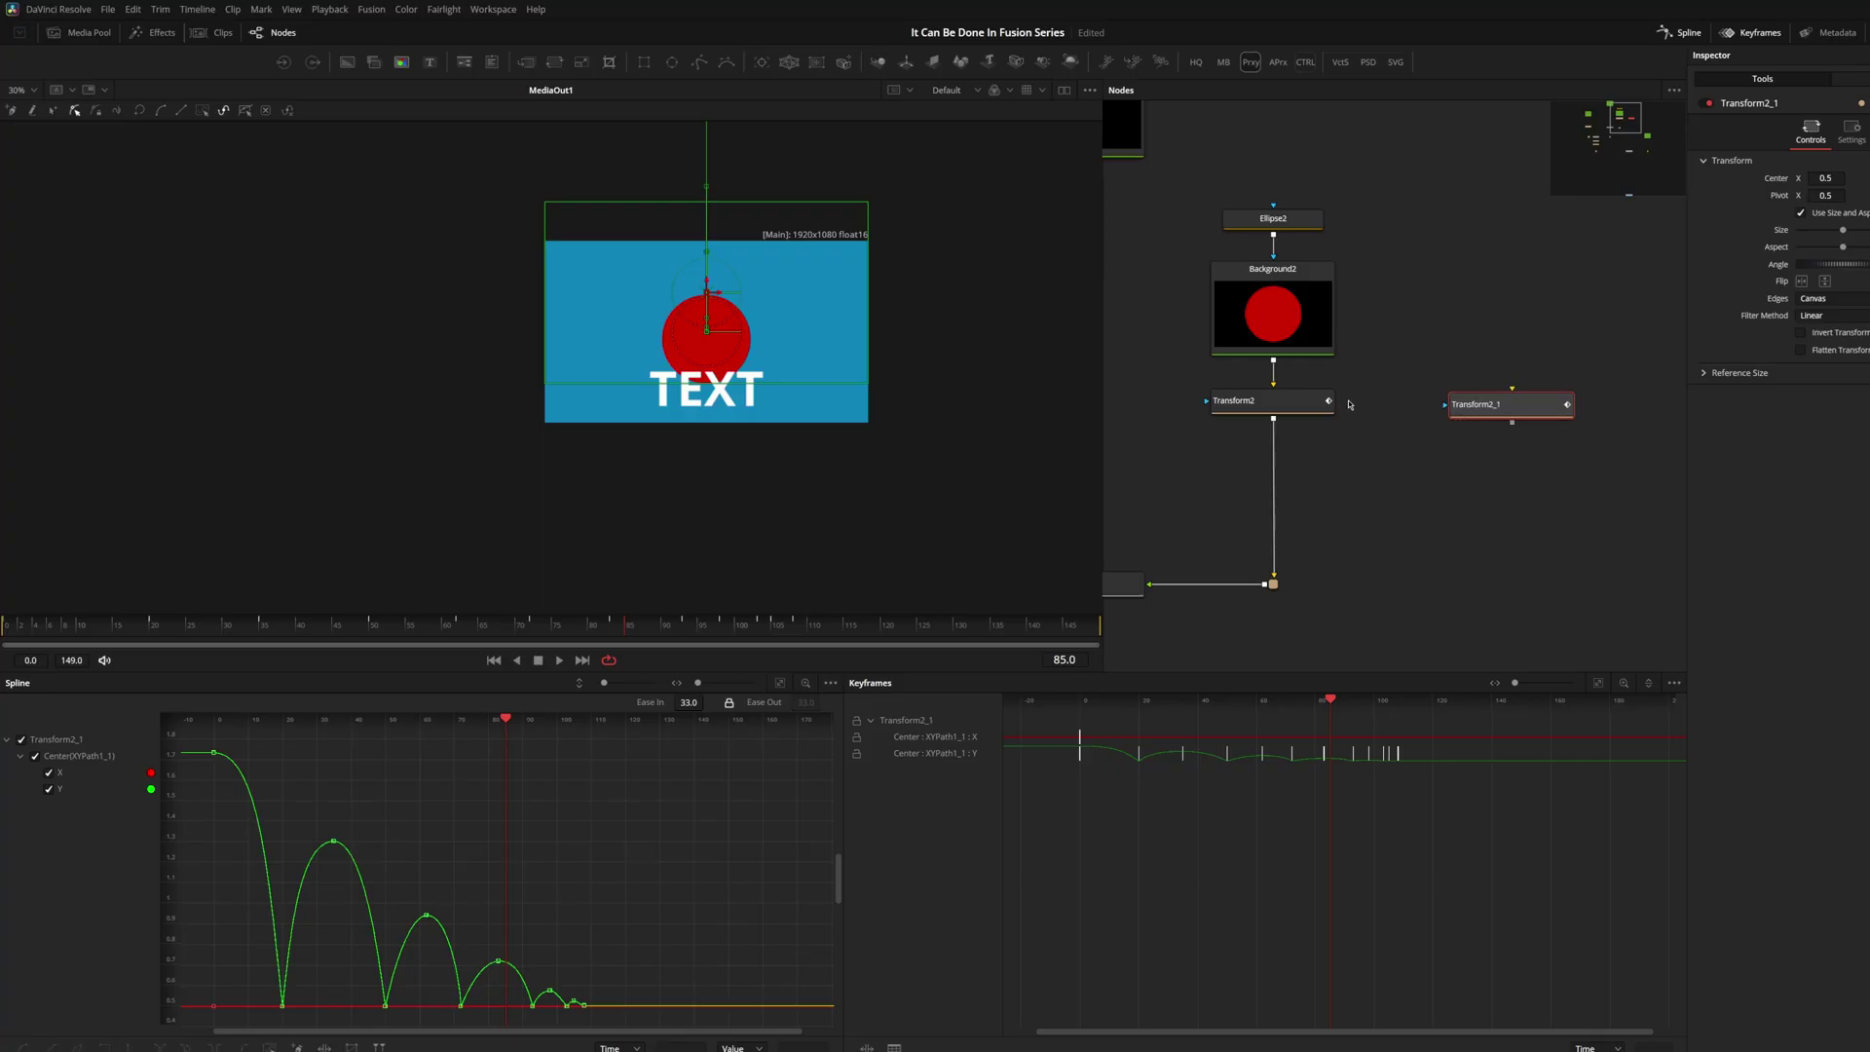
Show the version slots of the original Transform2 node and switch it to version 2
left_click(1289, 403)
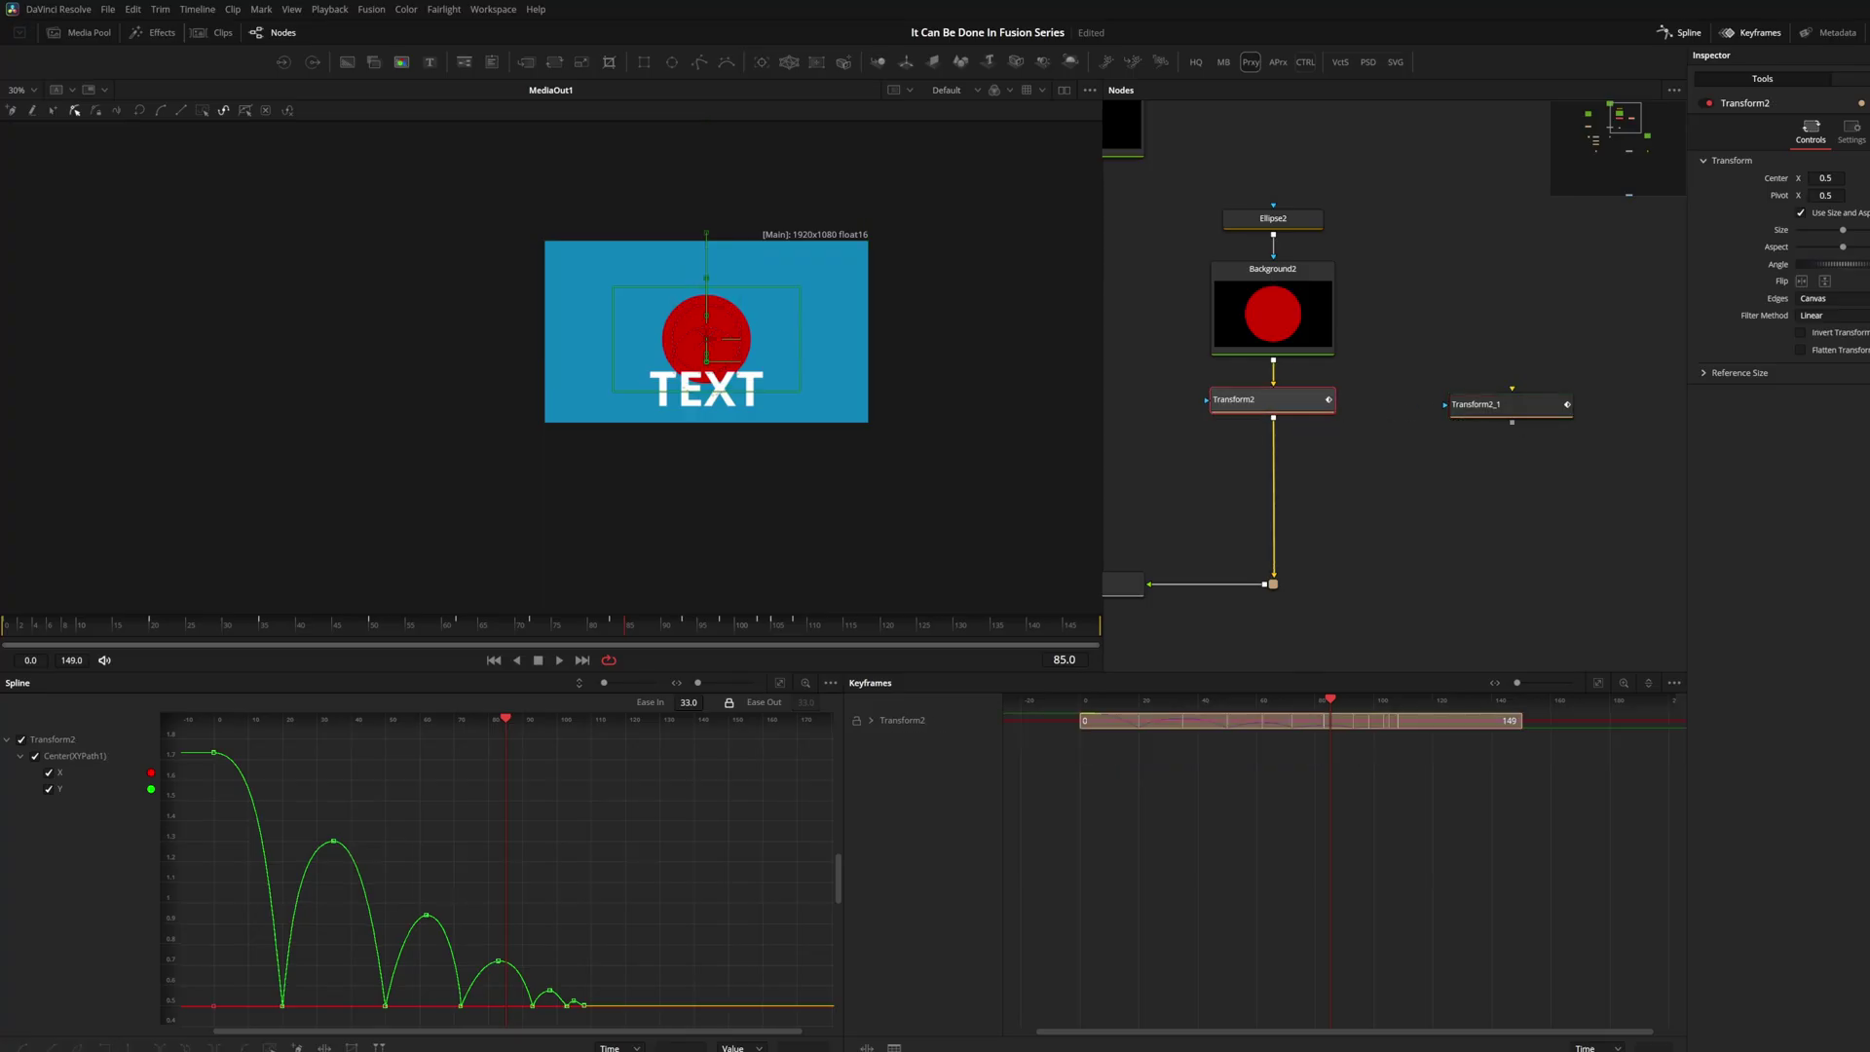
left_click(1867, 104)
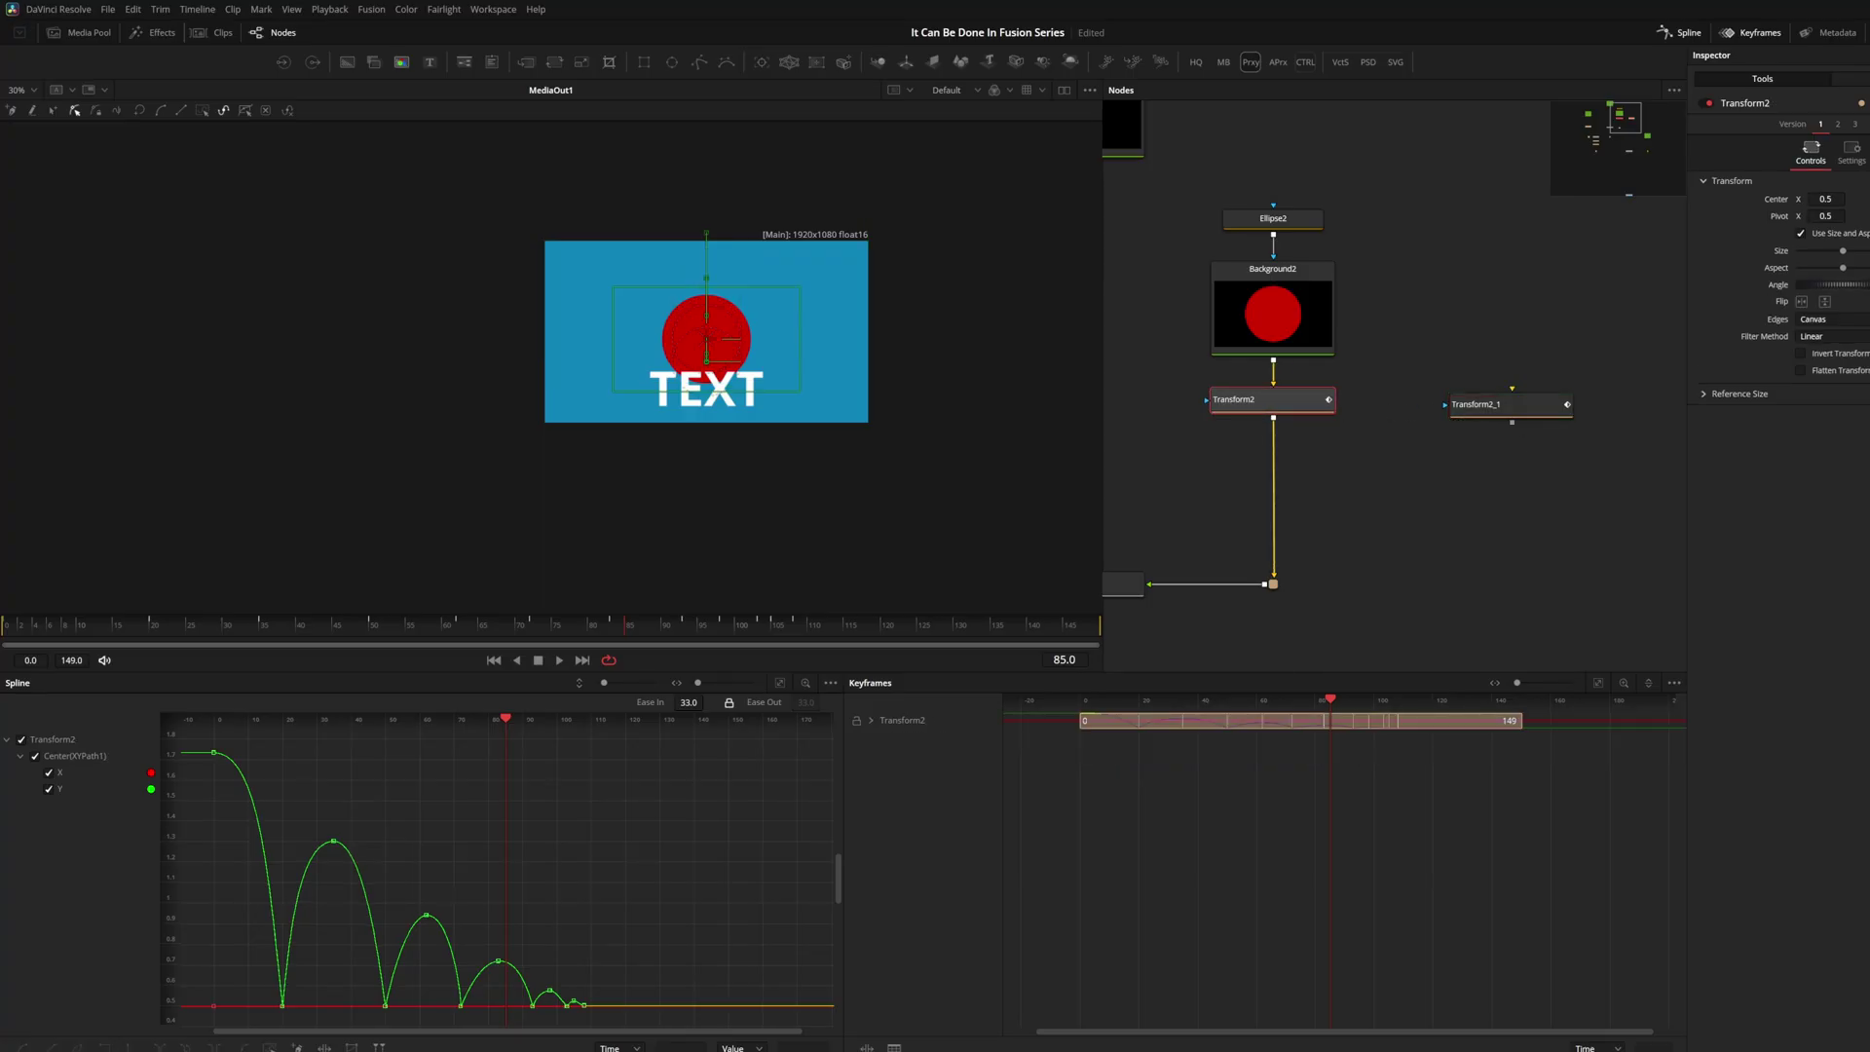
left_click(1837, 124)
Raise the starting keyframe of Transform2's Y curve in version 2 to about 2.8, and raise its bounce peaks
scroll(536, 785, "down", 3)
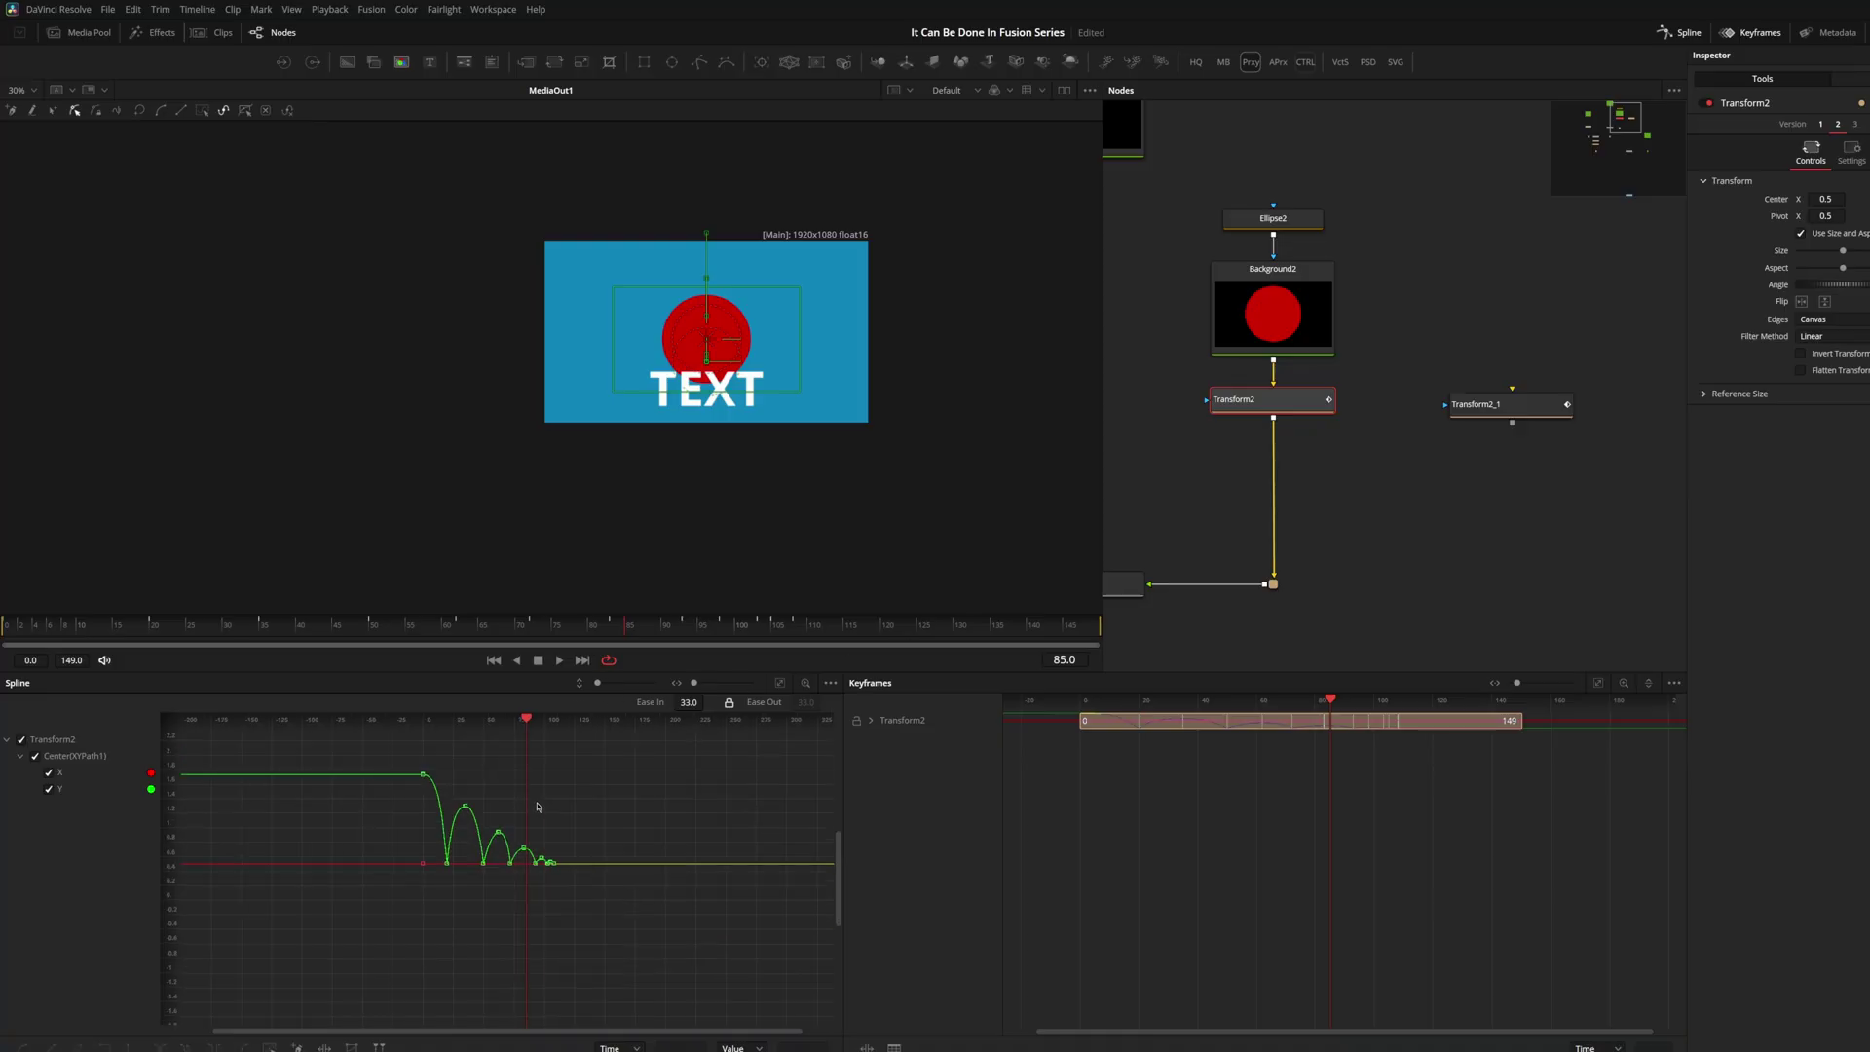
mouse_move(506, 799)
left_mouse_down()
mouse_move(601, 868)
mouse_move(525, 849)
mouse_move(519, 765)
left_mouse_up()
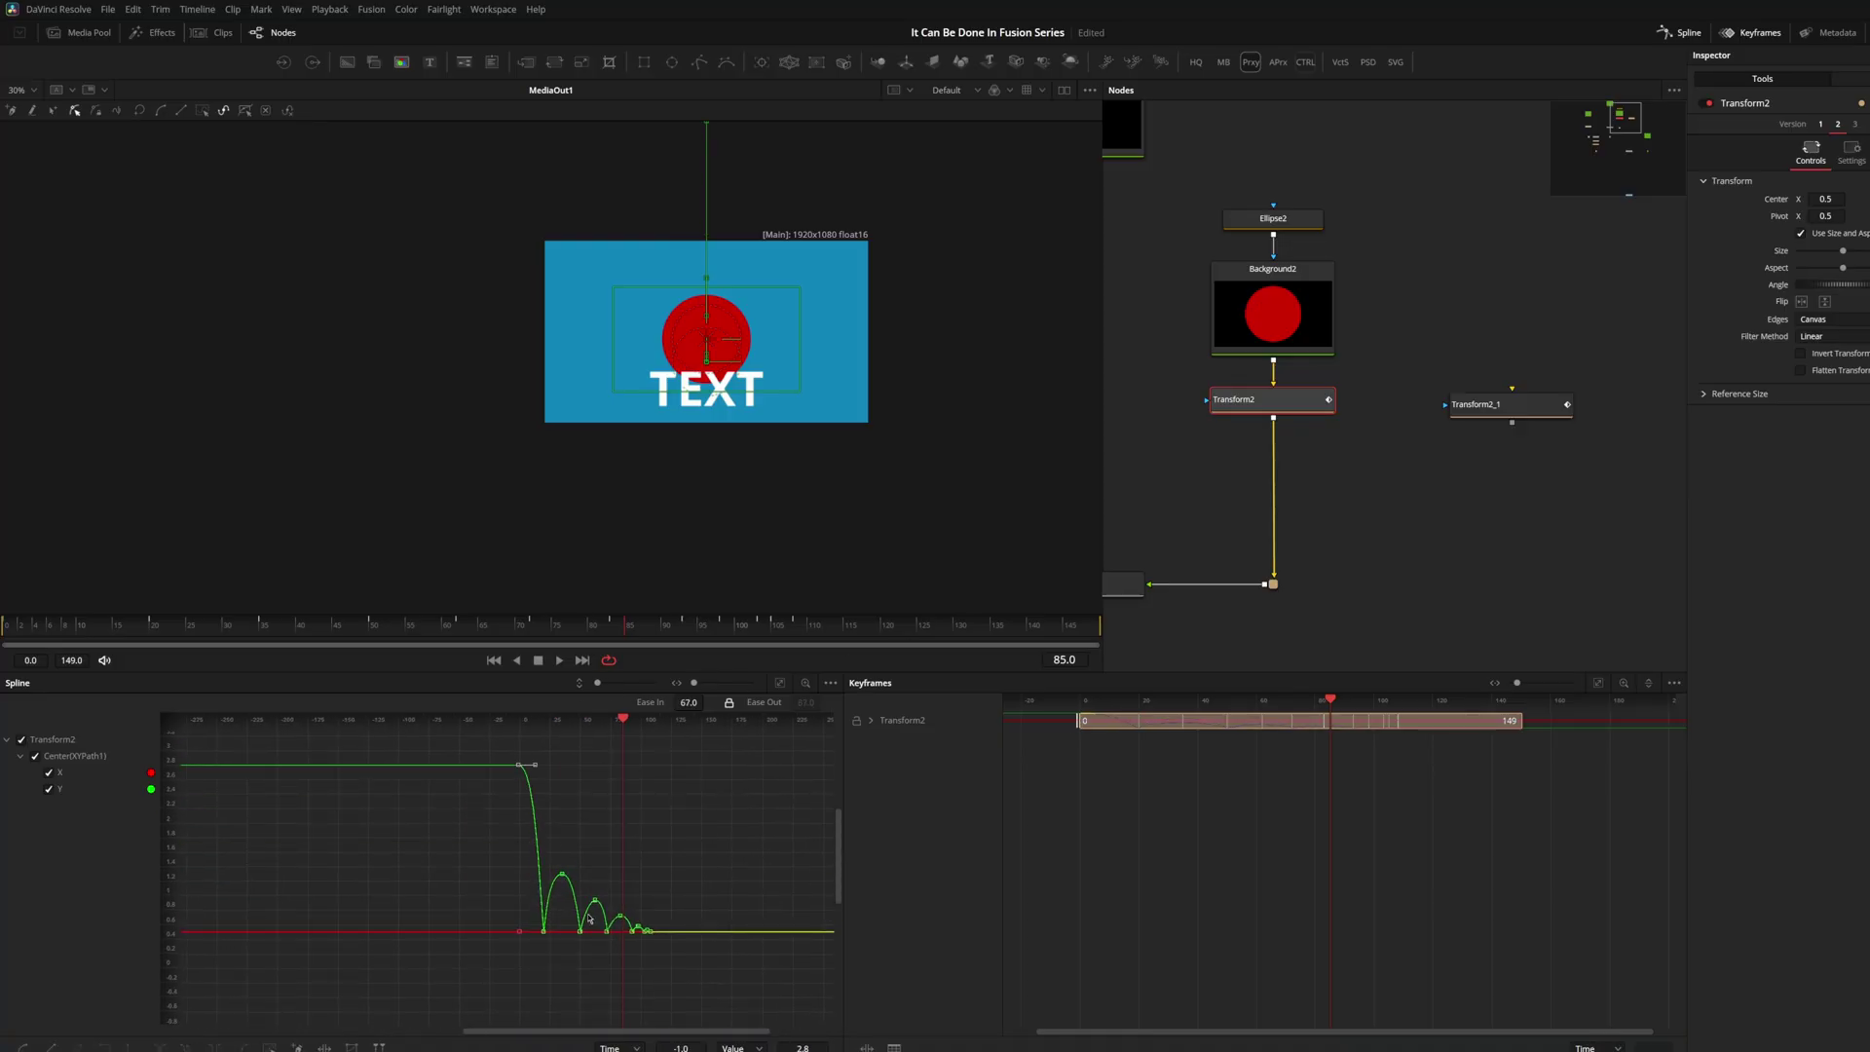
mouse_move(562, 873)
left_mouse_down()
mouse_move(562, 848)
mouse_move(696, 926)
left_mouse_up()
key("ctrl+z")
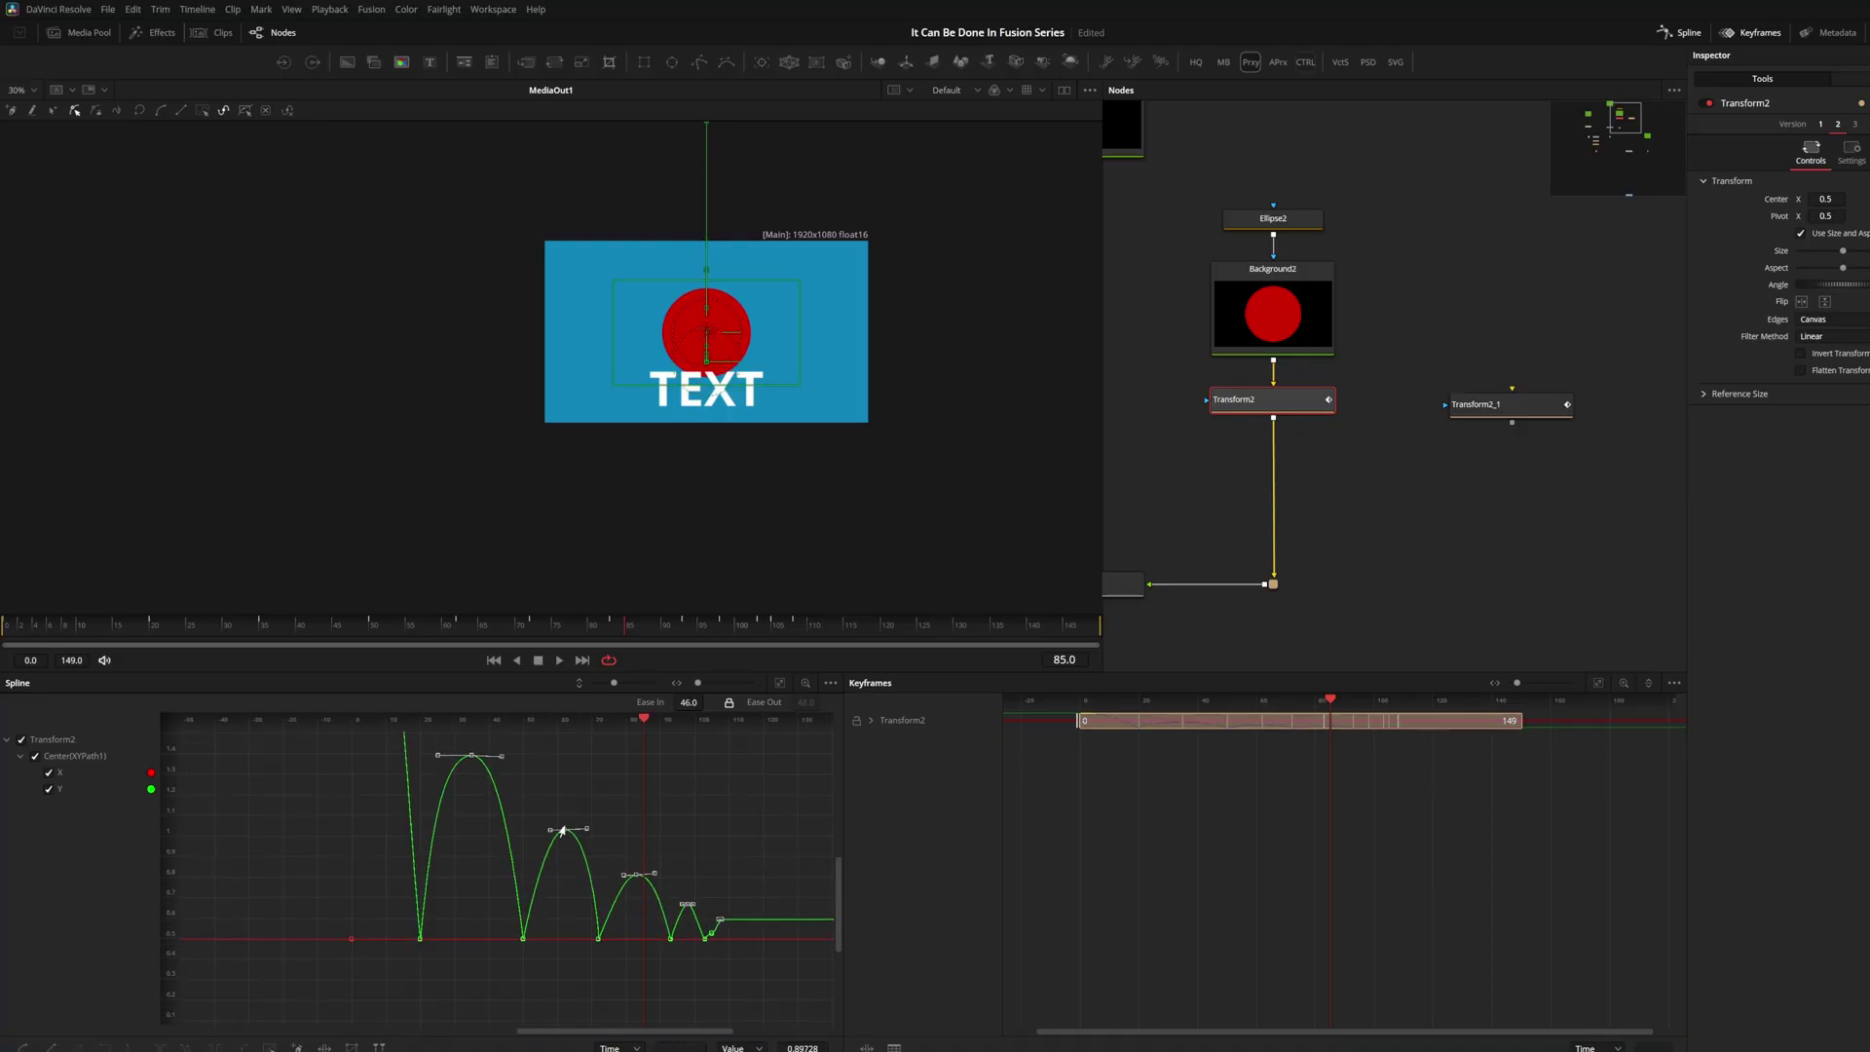
left_click_drag(563, 831, 560, 761)
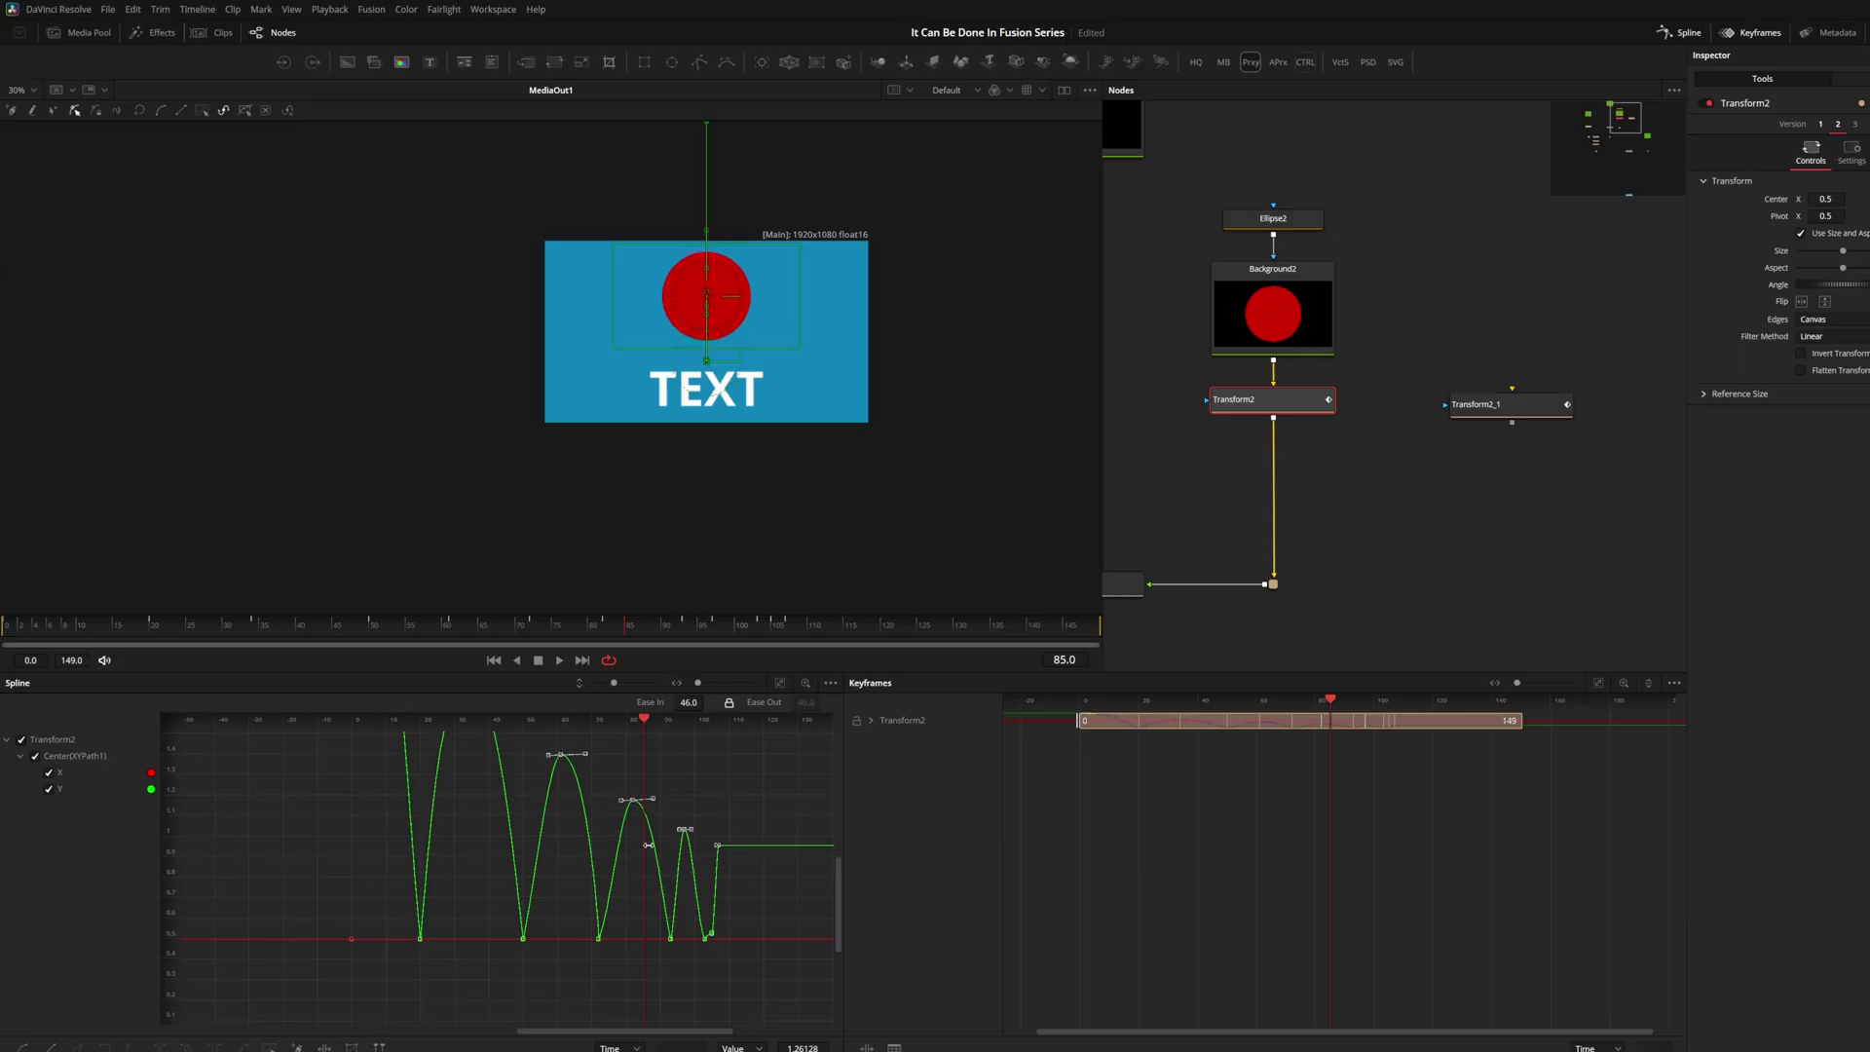
Play the edited bounce, and compare Transform2's versions 1 and 2, ending on version 1
key("space")
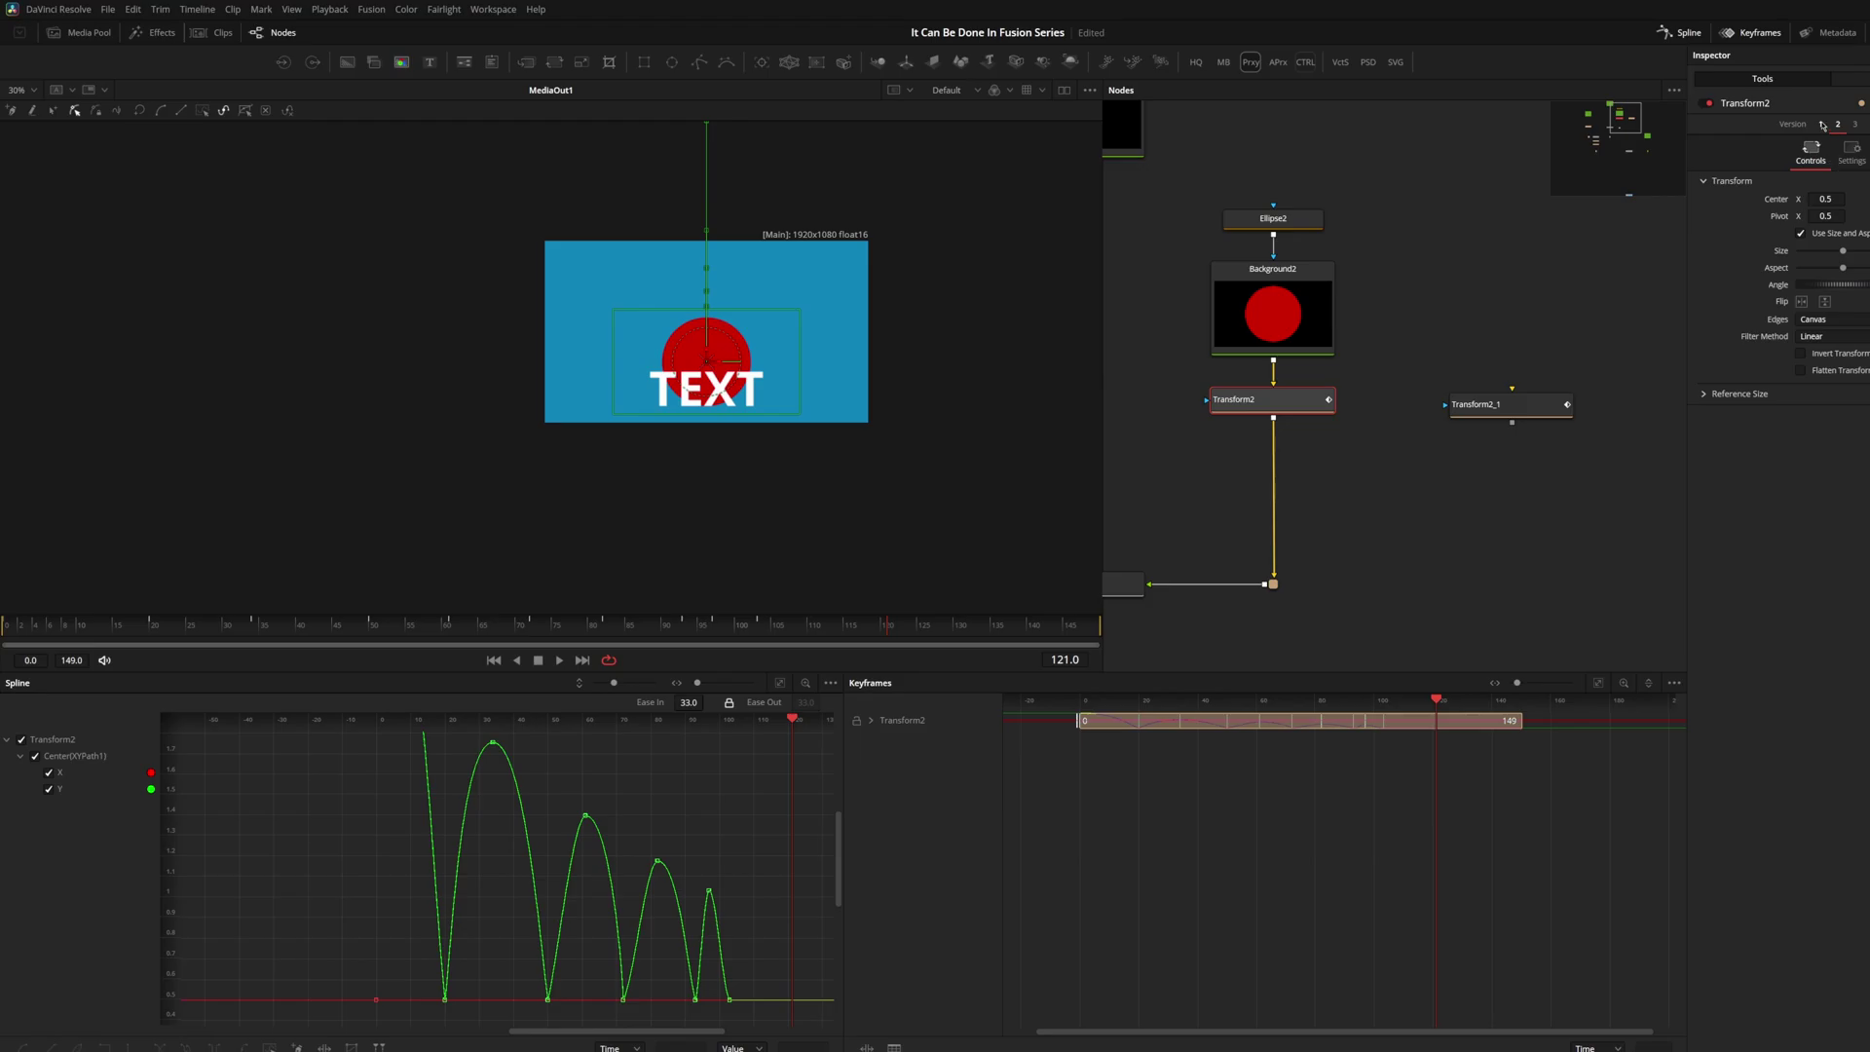
left_click(1821, 124)
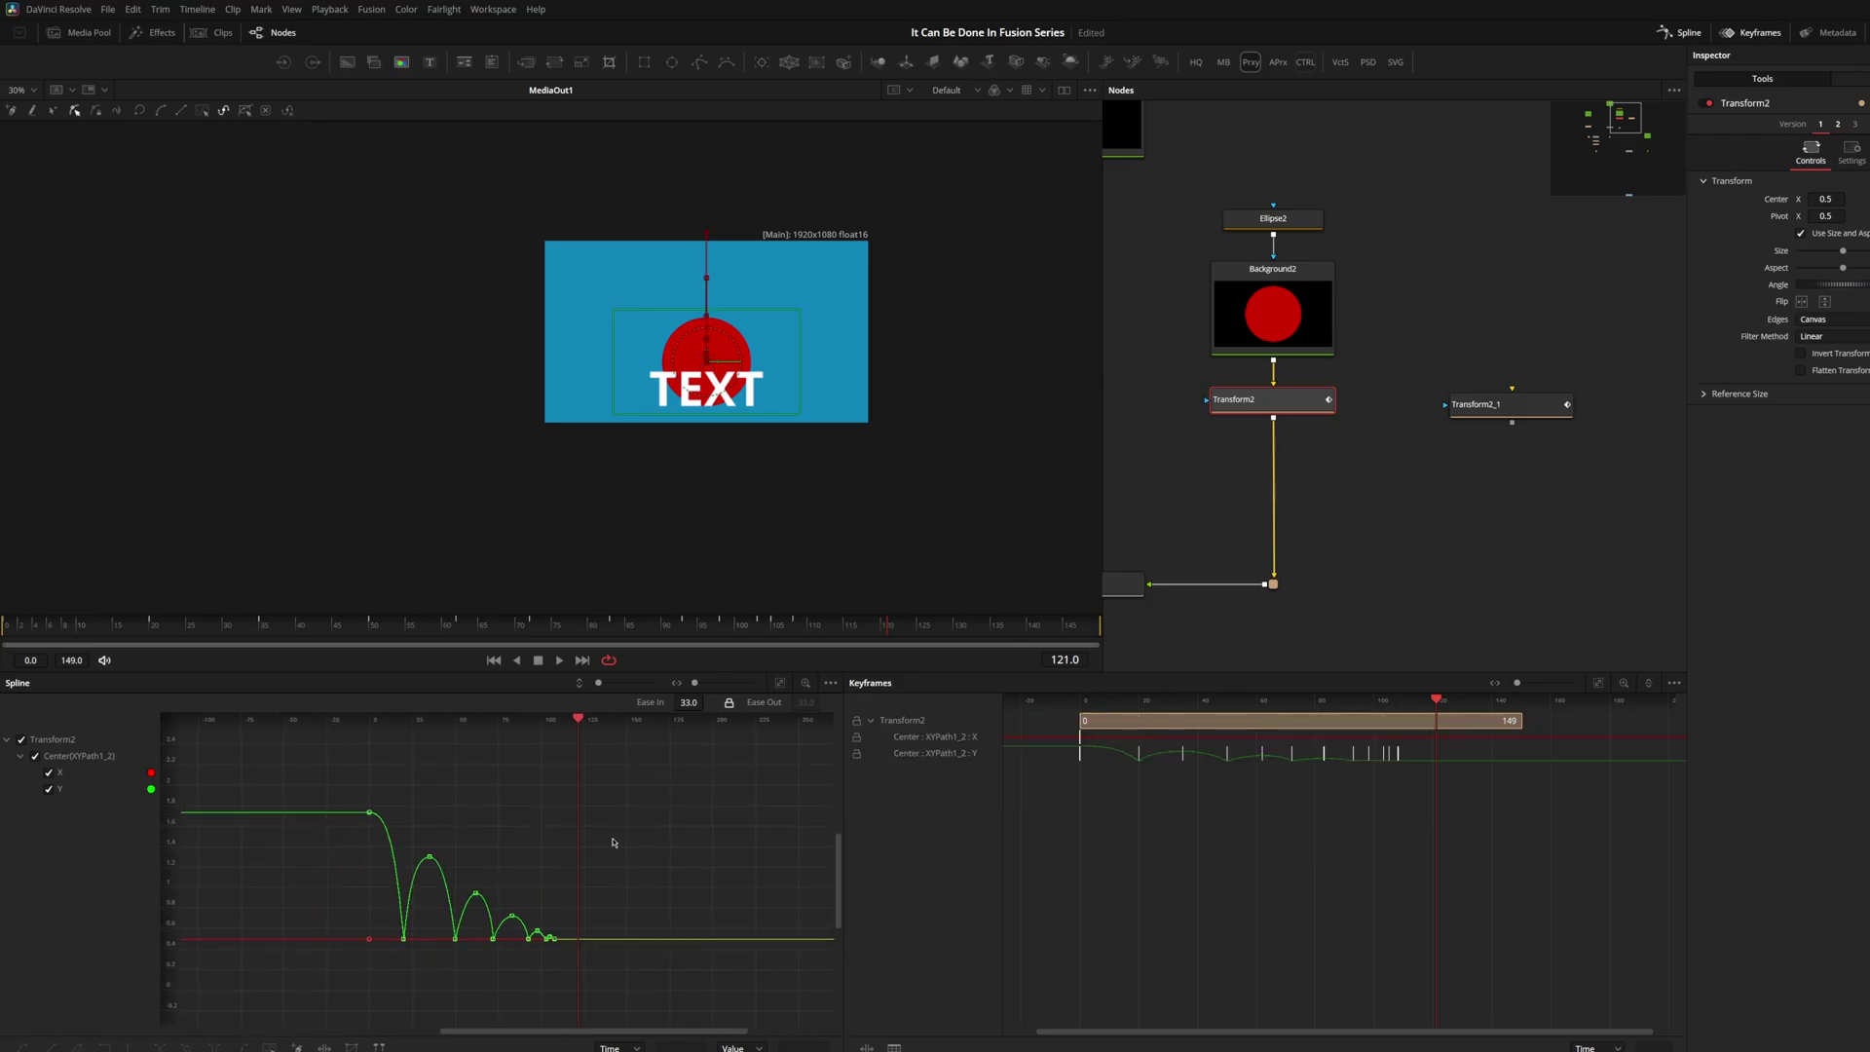
left_click(1837, 124)
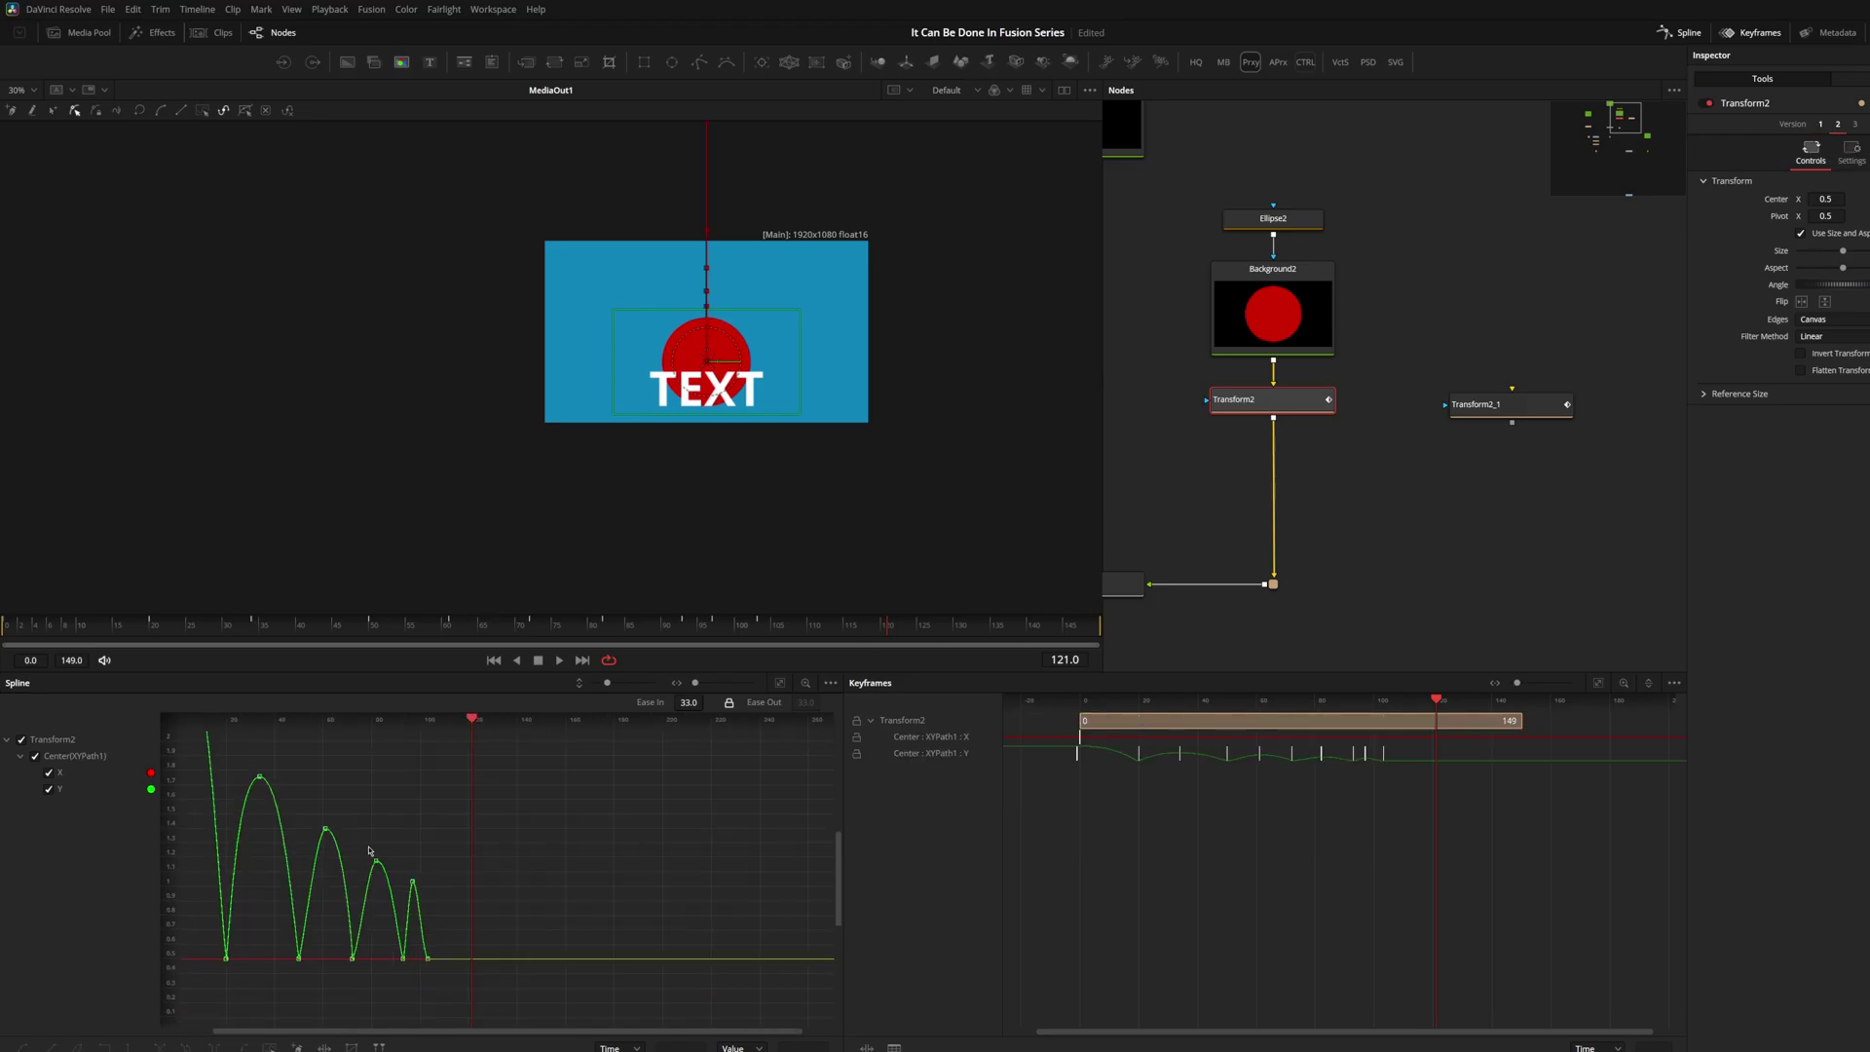
left_click(1822, 124)
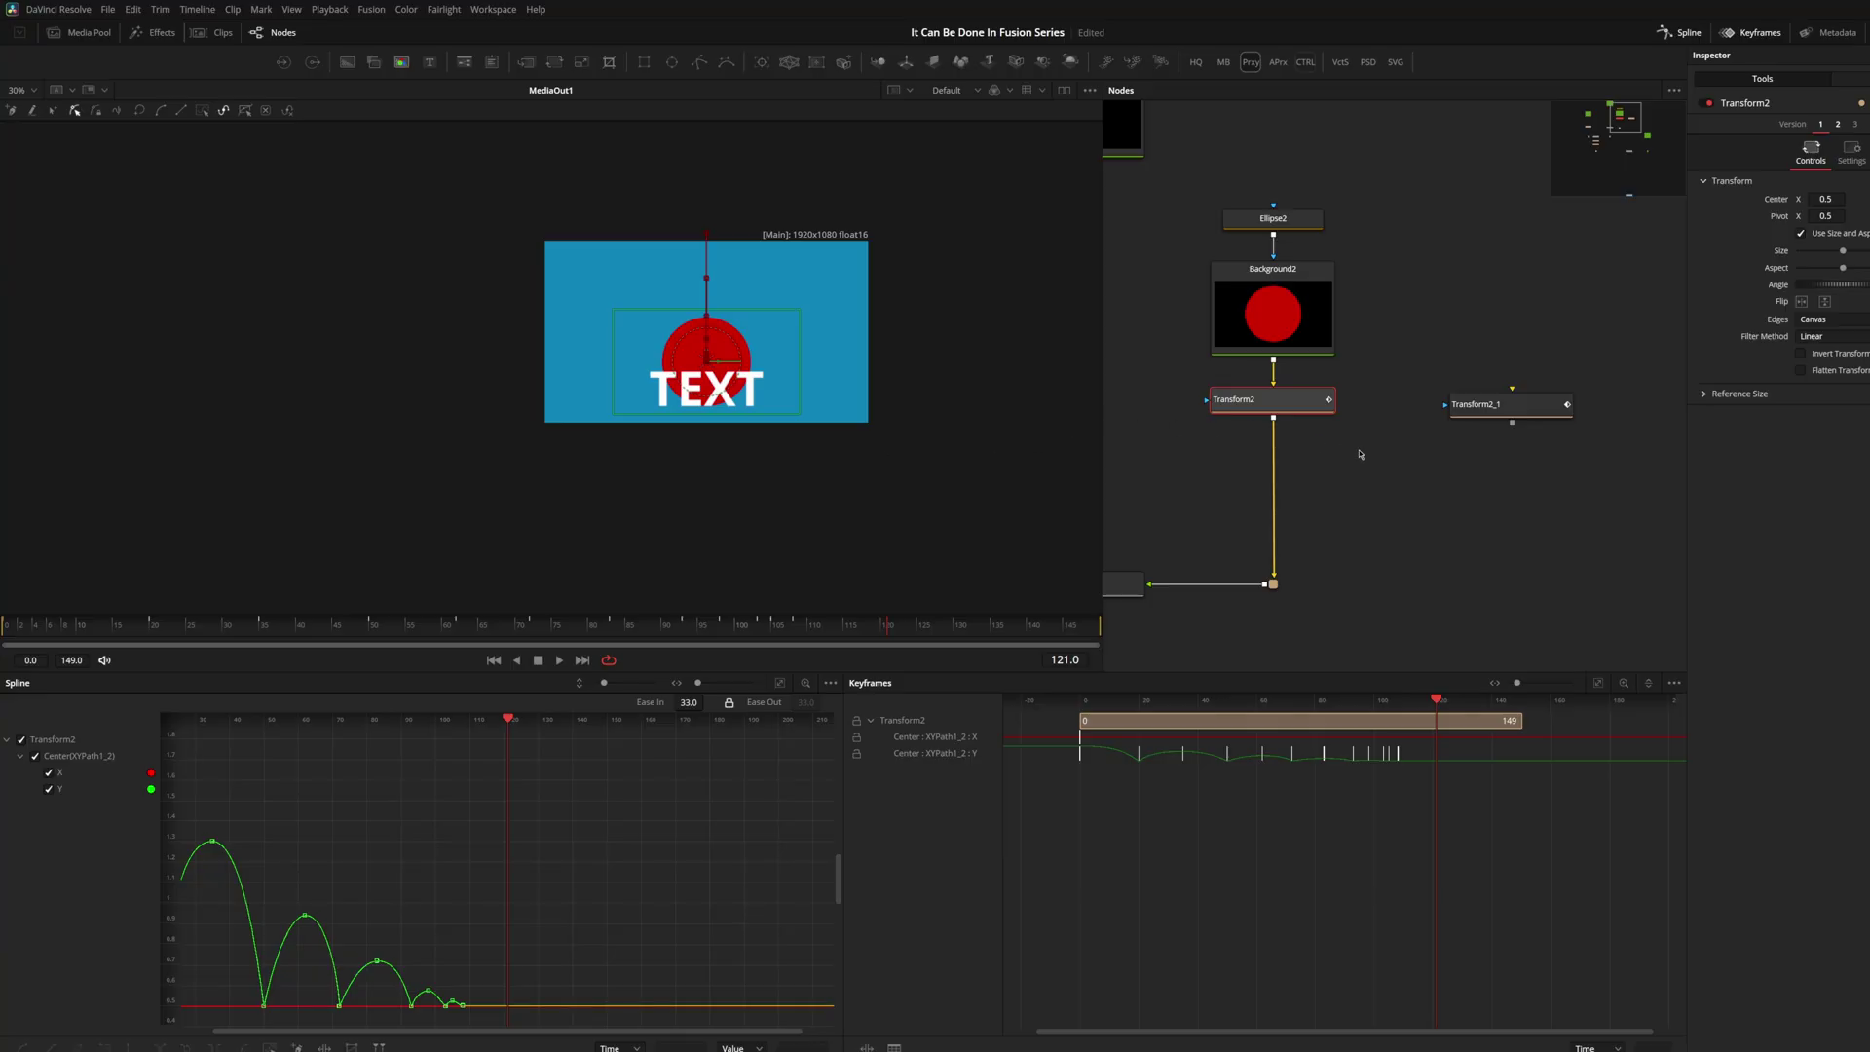
Paste another copy of Transform2, with its versions, below the first copy
left_click(1565, 510)
key("ctrl+v")
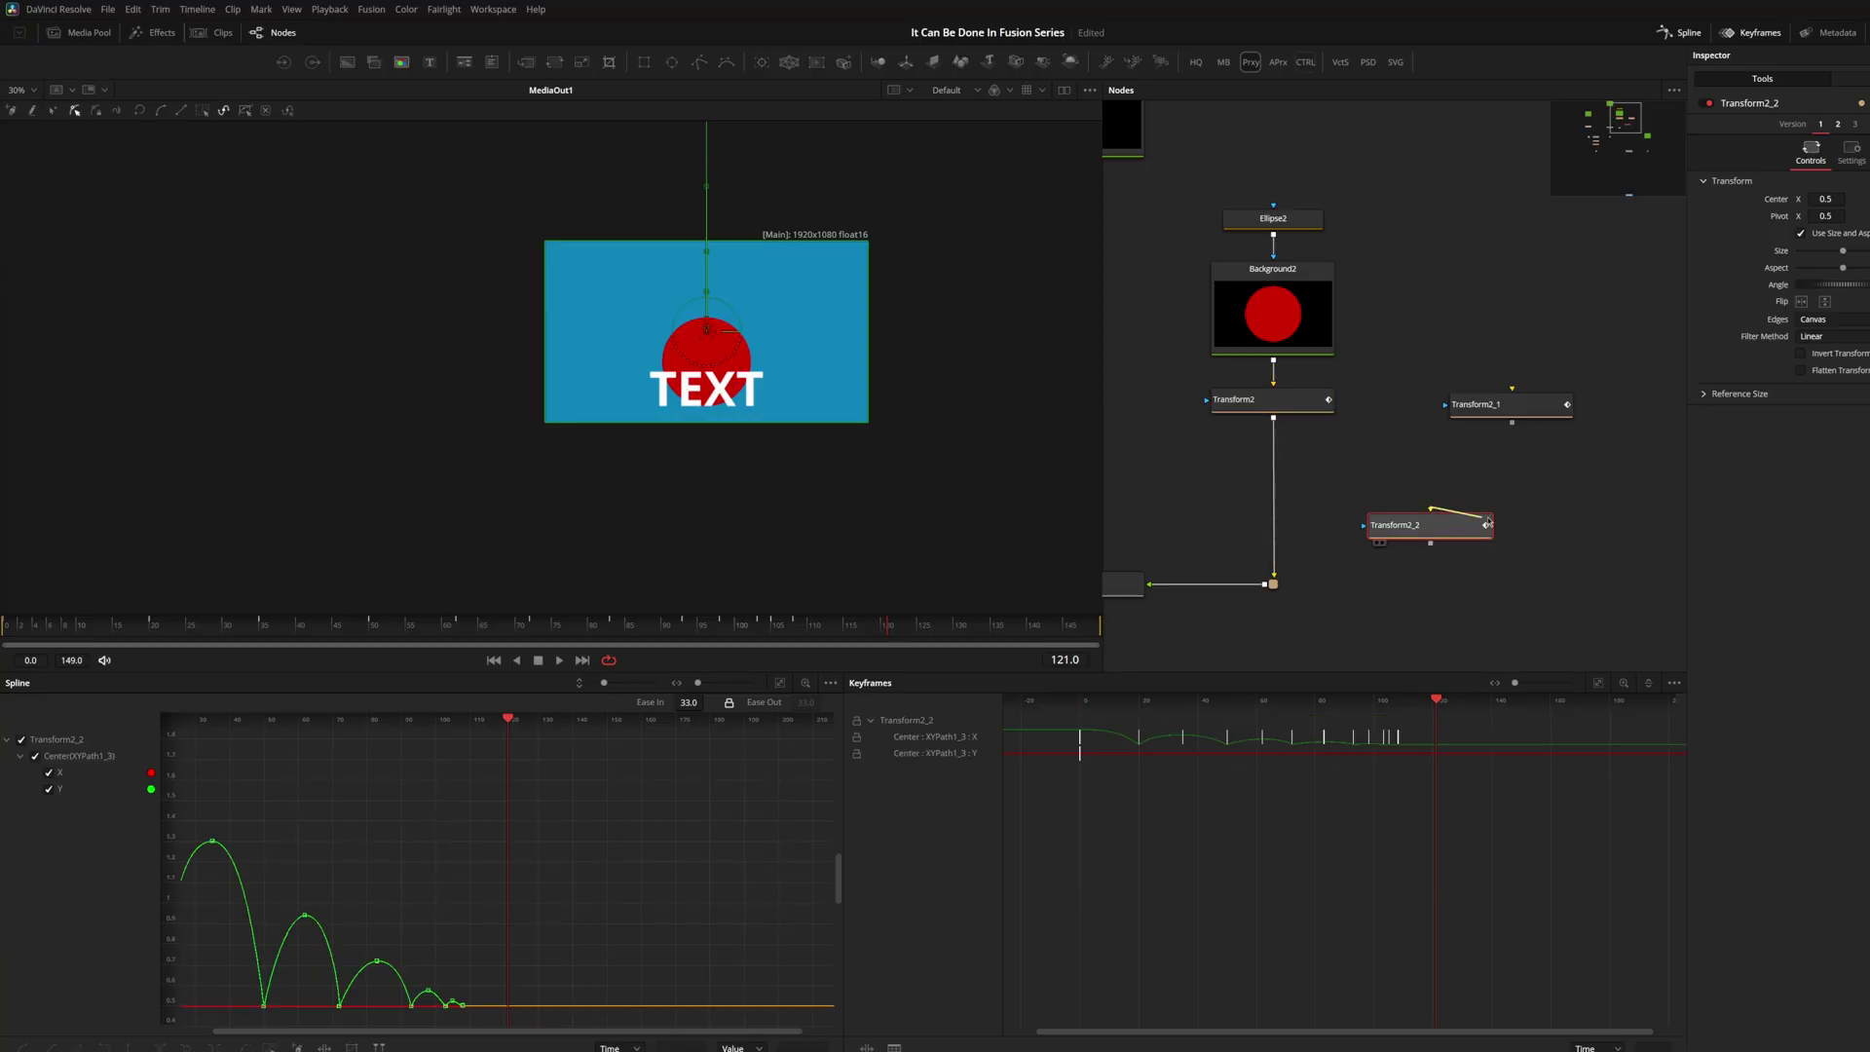
Swap Transform2_2 into the connection below Background2 in place of the original Transform2, setting that node aside
left_click_drag(1488, 523, 1524, 512)
mouse_move(1280, 413)
left_mouse_down()
mouse_move(1264, 456)
mouse_move(1282, 442)
left_mouse_up()
left_click_drag(1461, 518, 1267, 475)
left_click_drag(1287, 442, 1446, 514)
Delete Transform2 and Transform2_2, insert Transform2_1 into the connection below Background2, and scrub the animation to frame 98
left_click_drag(1569, 584, 1300, 473)
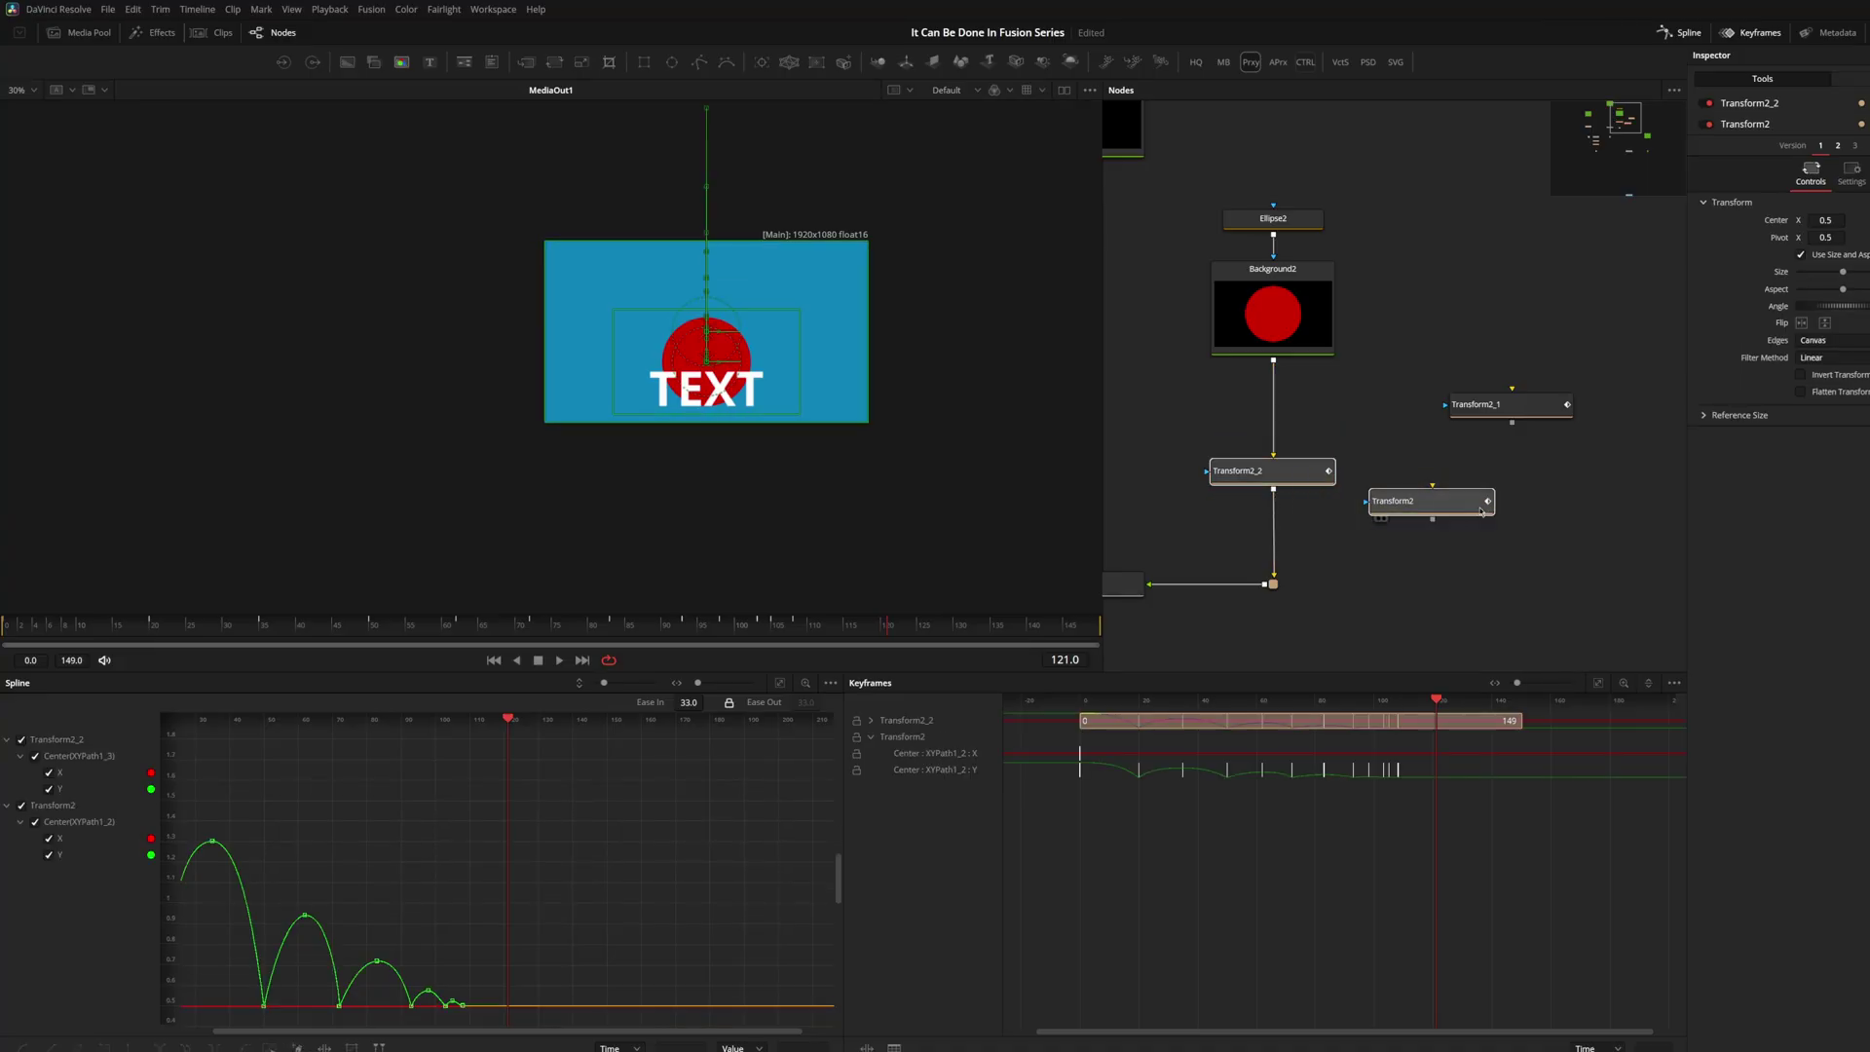
key("Delete")
left_click_drag(1520, 409, 1279, 415)
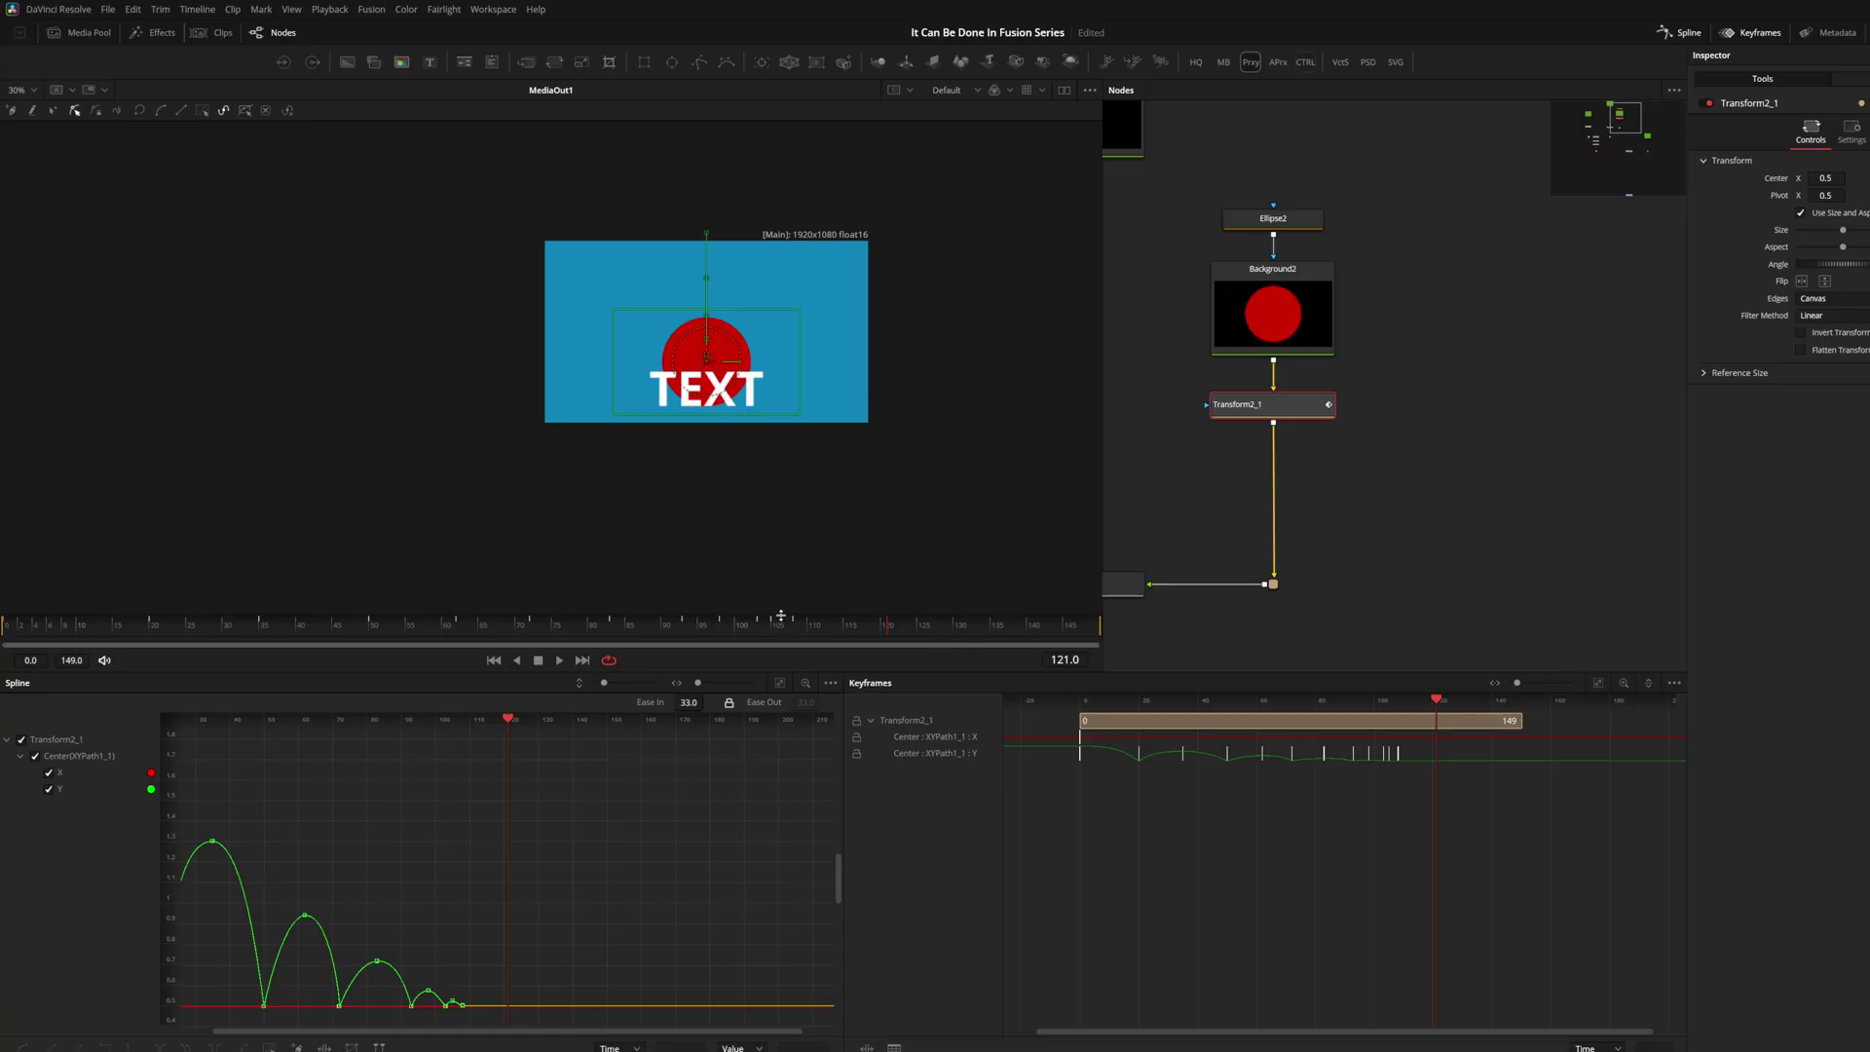
left_click_drag(19, 637, 724, 646)
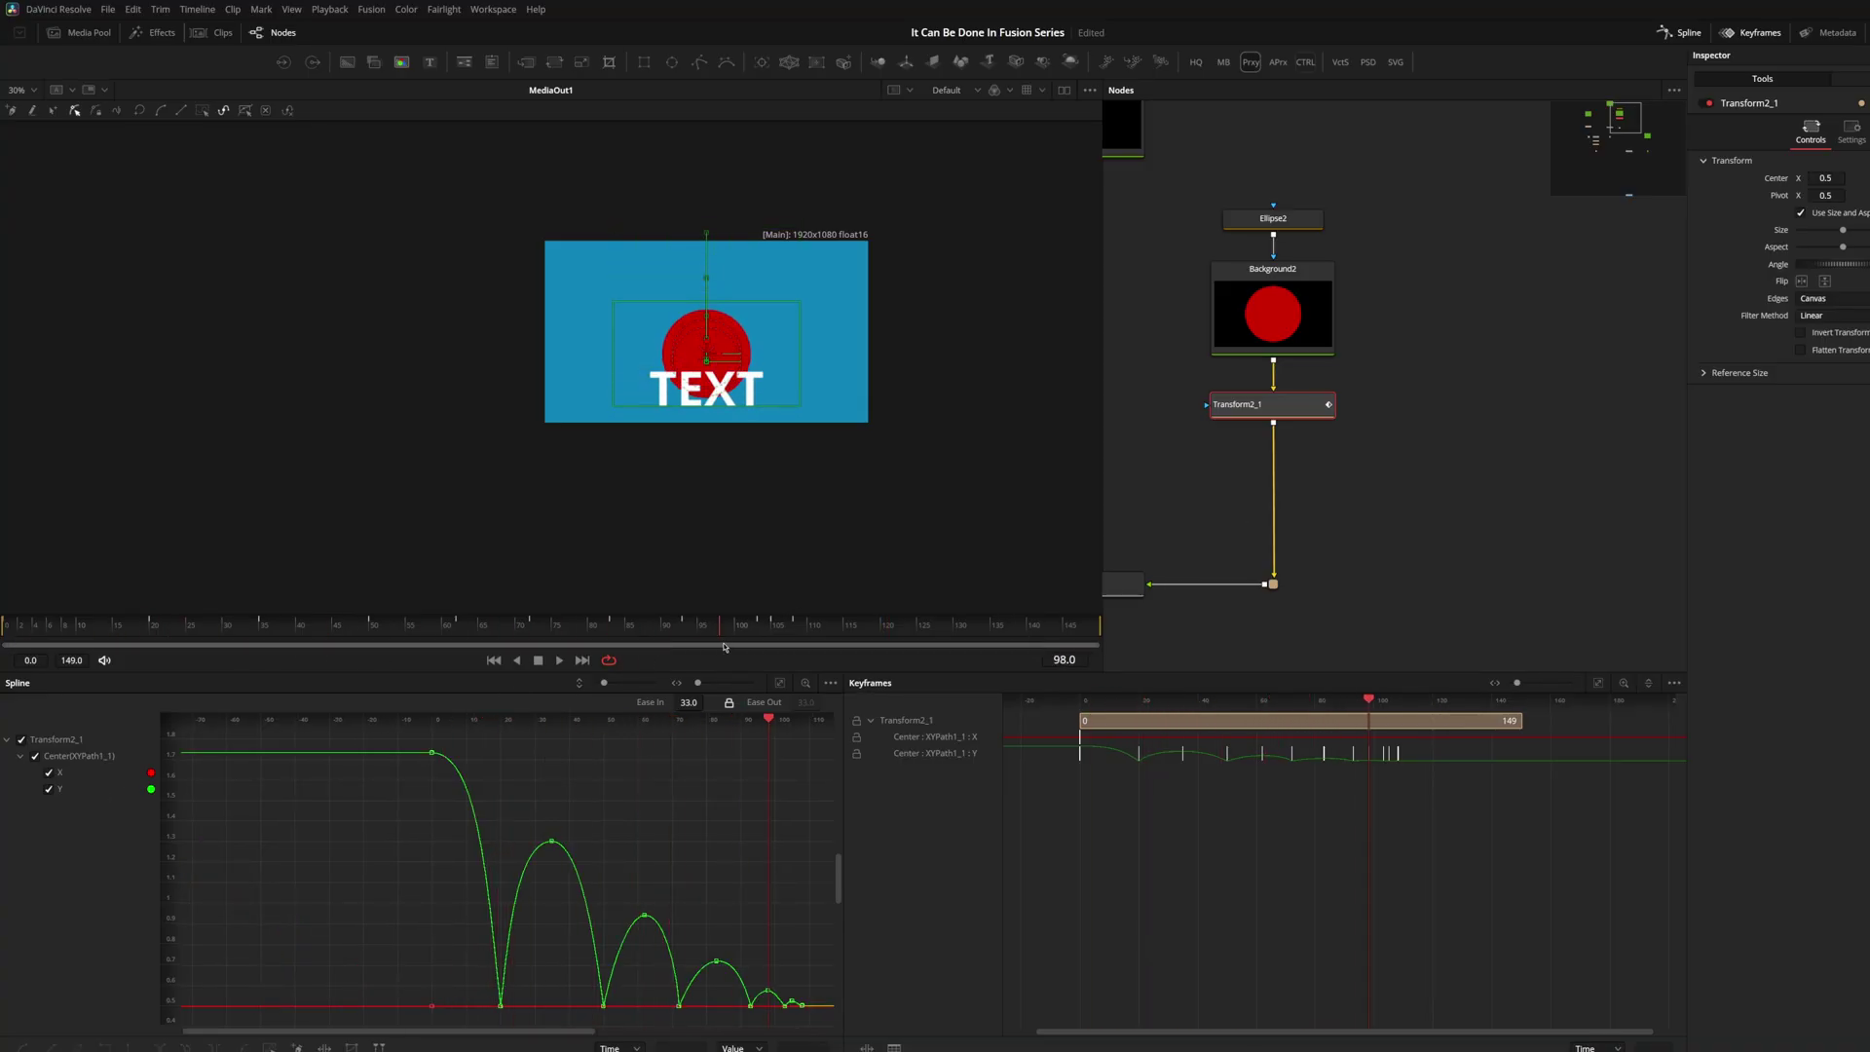
Enable high-quality rendering and disable proxy mode for the composition, leaving no node selected
scroll(1247, 368, "down", 6)
left_click_drag(1247, 371, 1165, 384)
scroll(1167, 383, "up", 2)
scroll(685, 333, "up", 3)
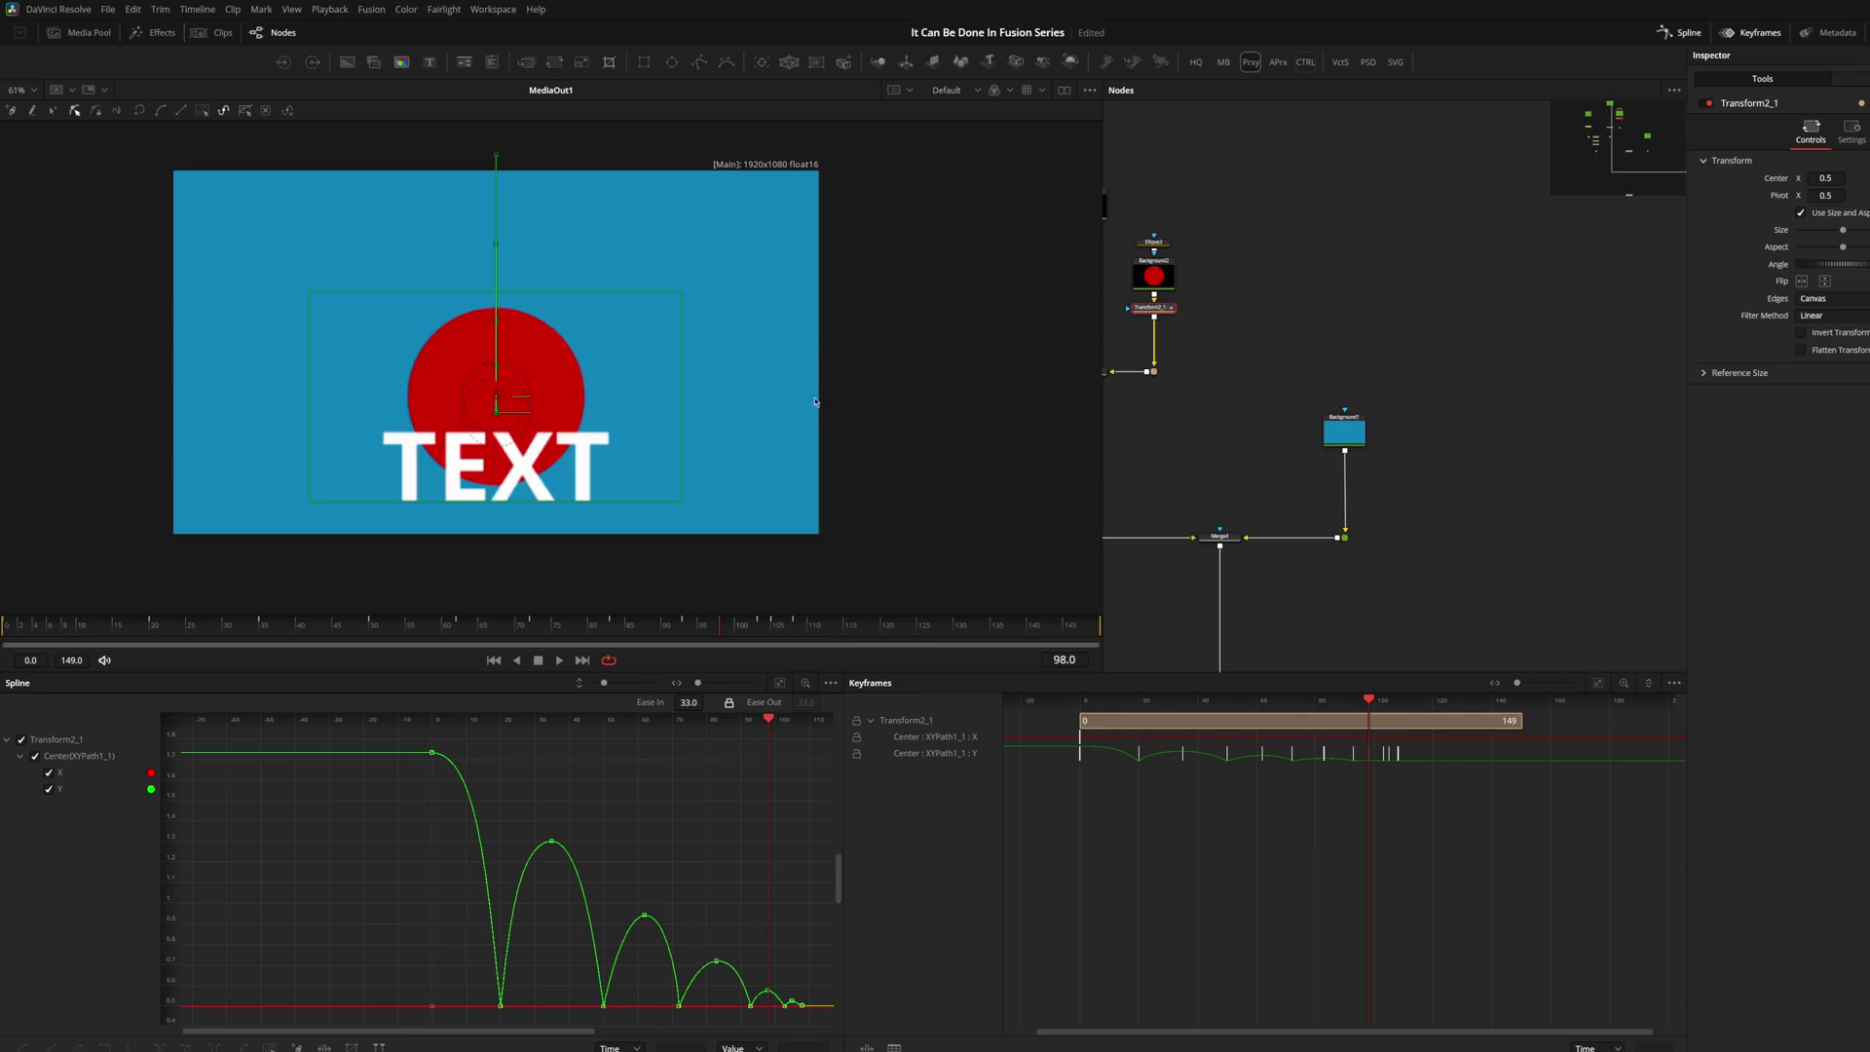
left_click(1196, 61)
left_click(1250, 62)
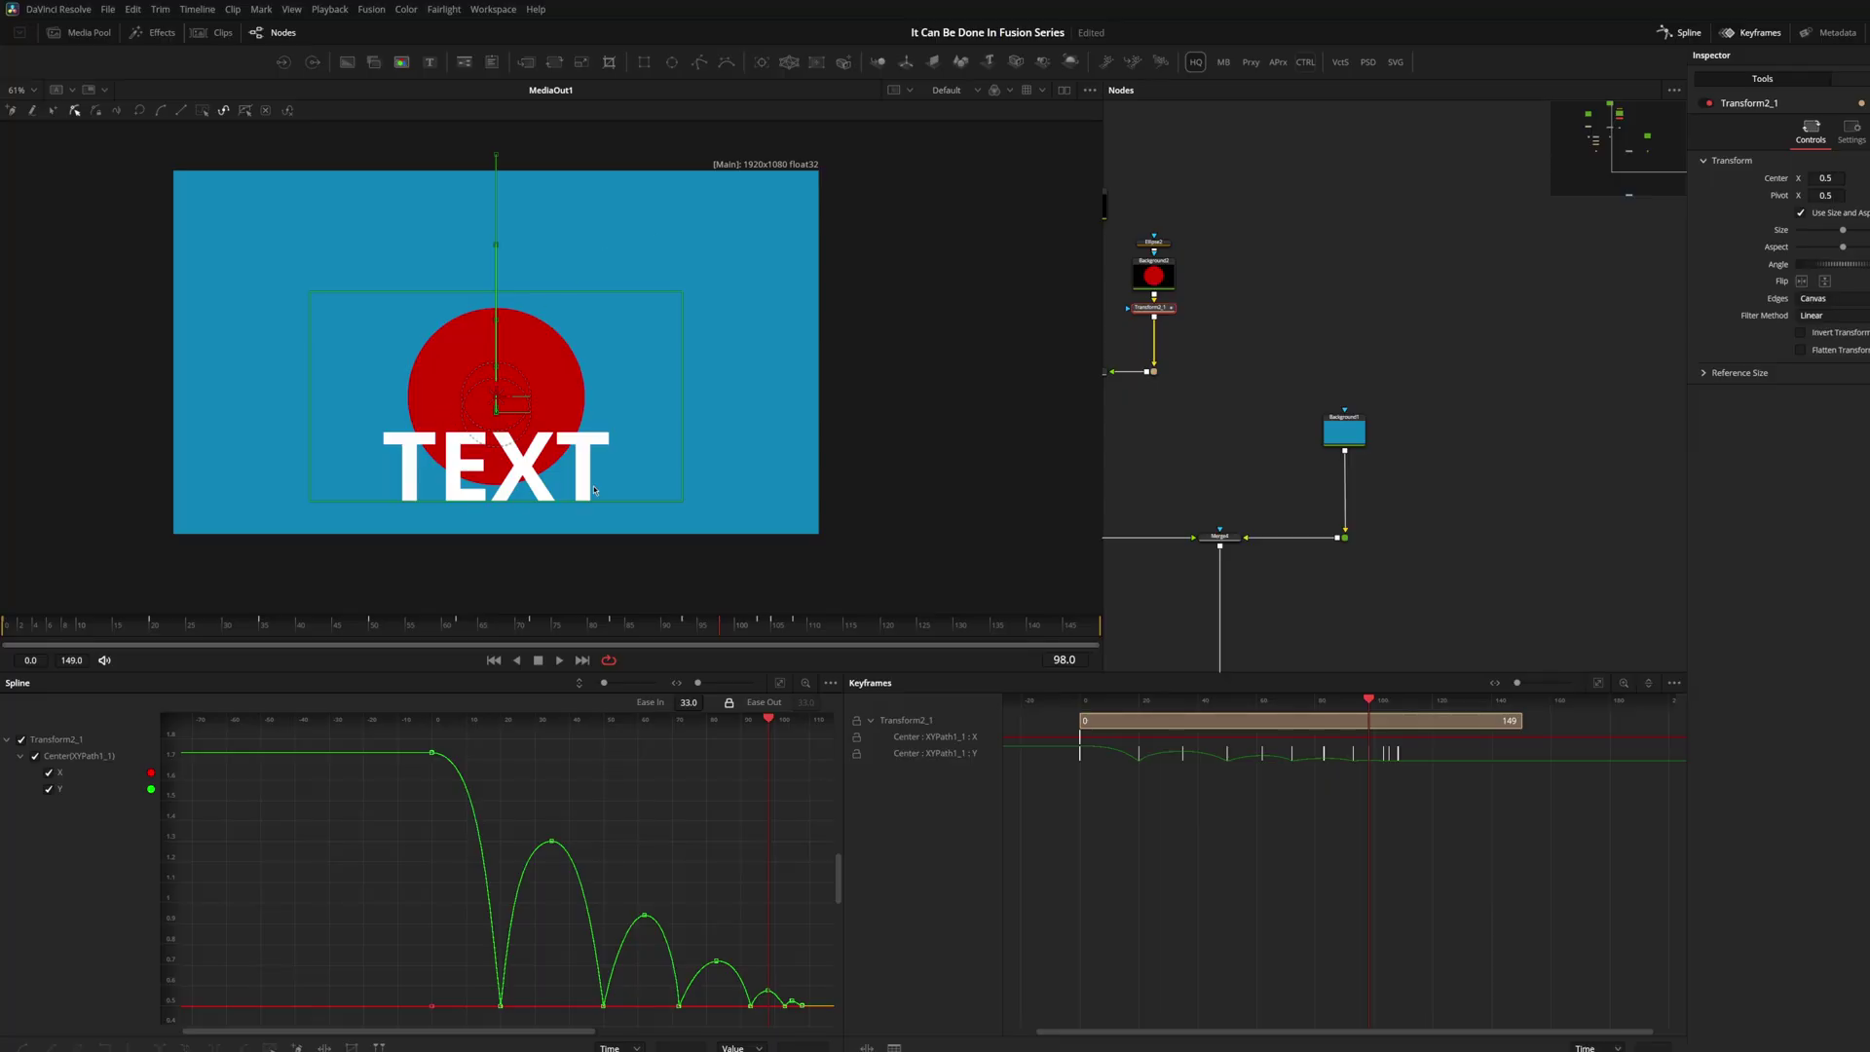
left_click(1298, 144)
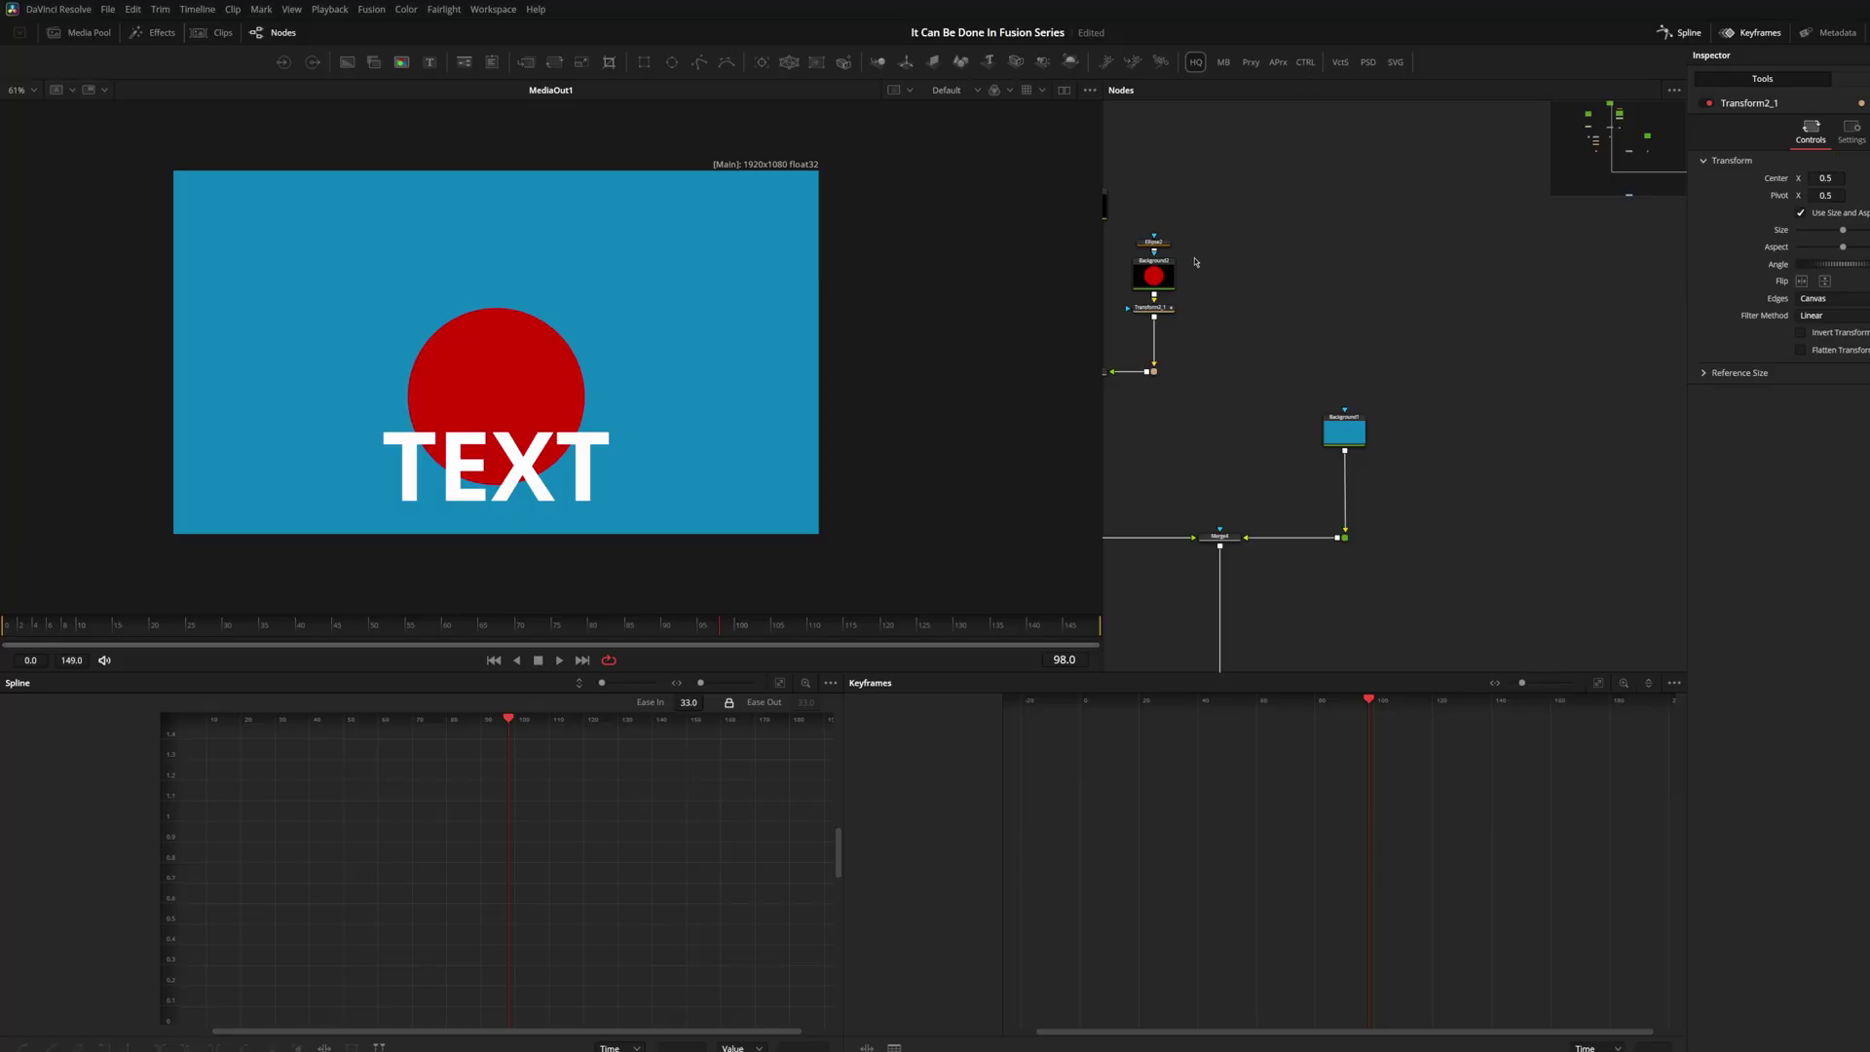
Toggle the viewer's Show Controls option, leaving the onscreen controls hidden
left_click_drag(781, 283, 857, 269)
left_click(1089, 90)
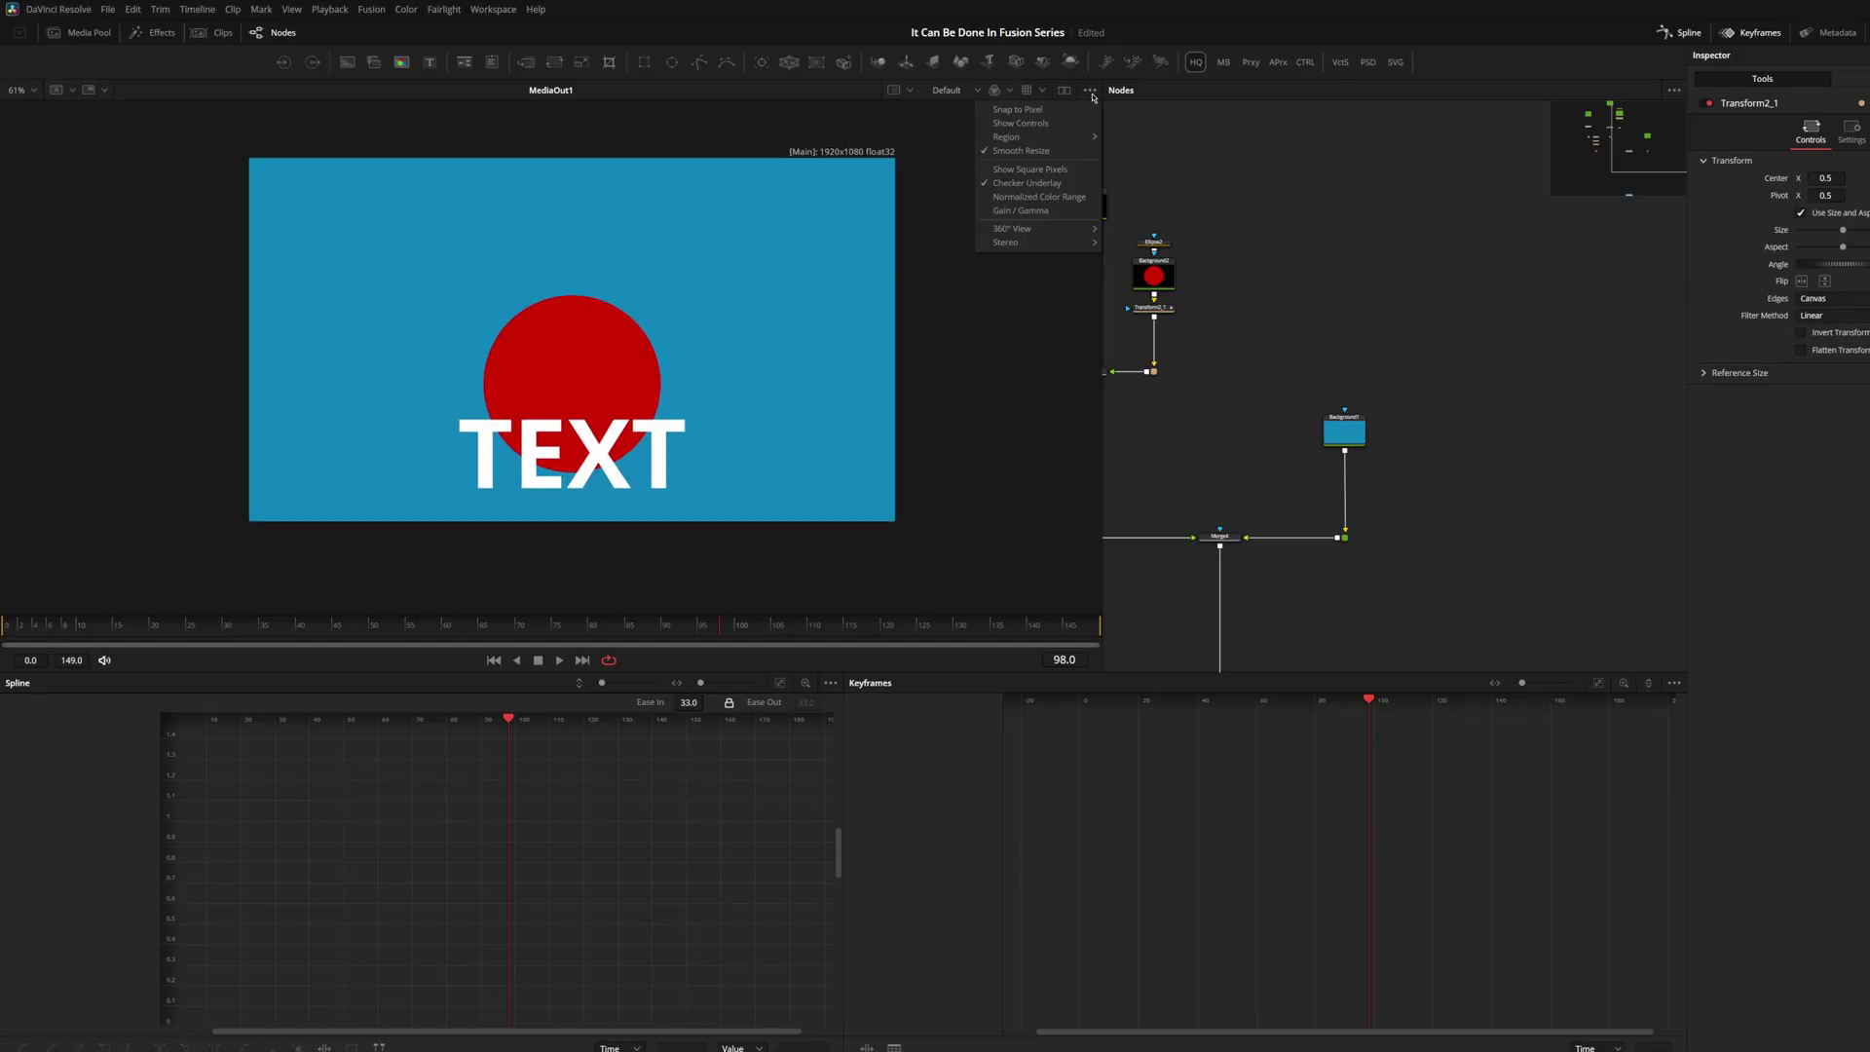
left_click(1022, 124)
left_click(1089, 89)
left_click(1023, 124)
Select all nodes of the composition, show their onscreen controls in the viewer, and hide them again
key("ctrl+a")
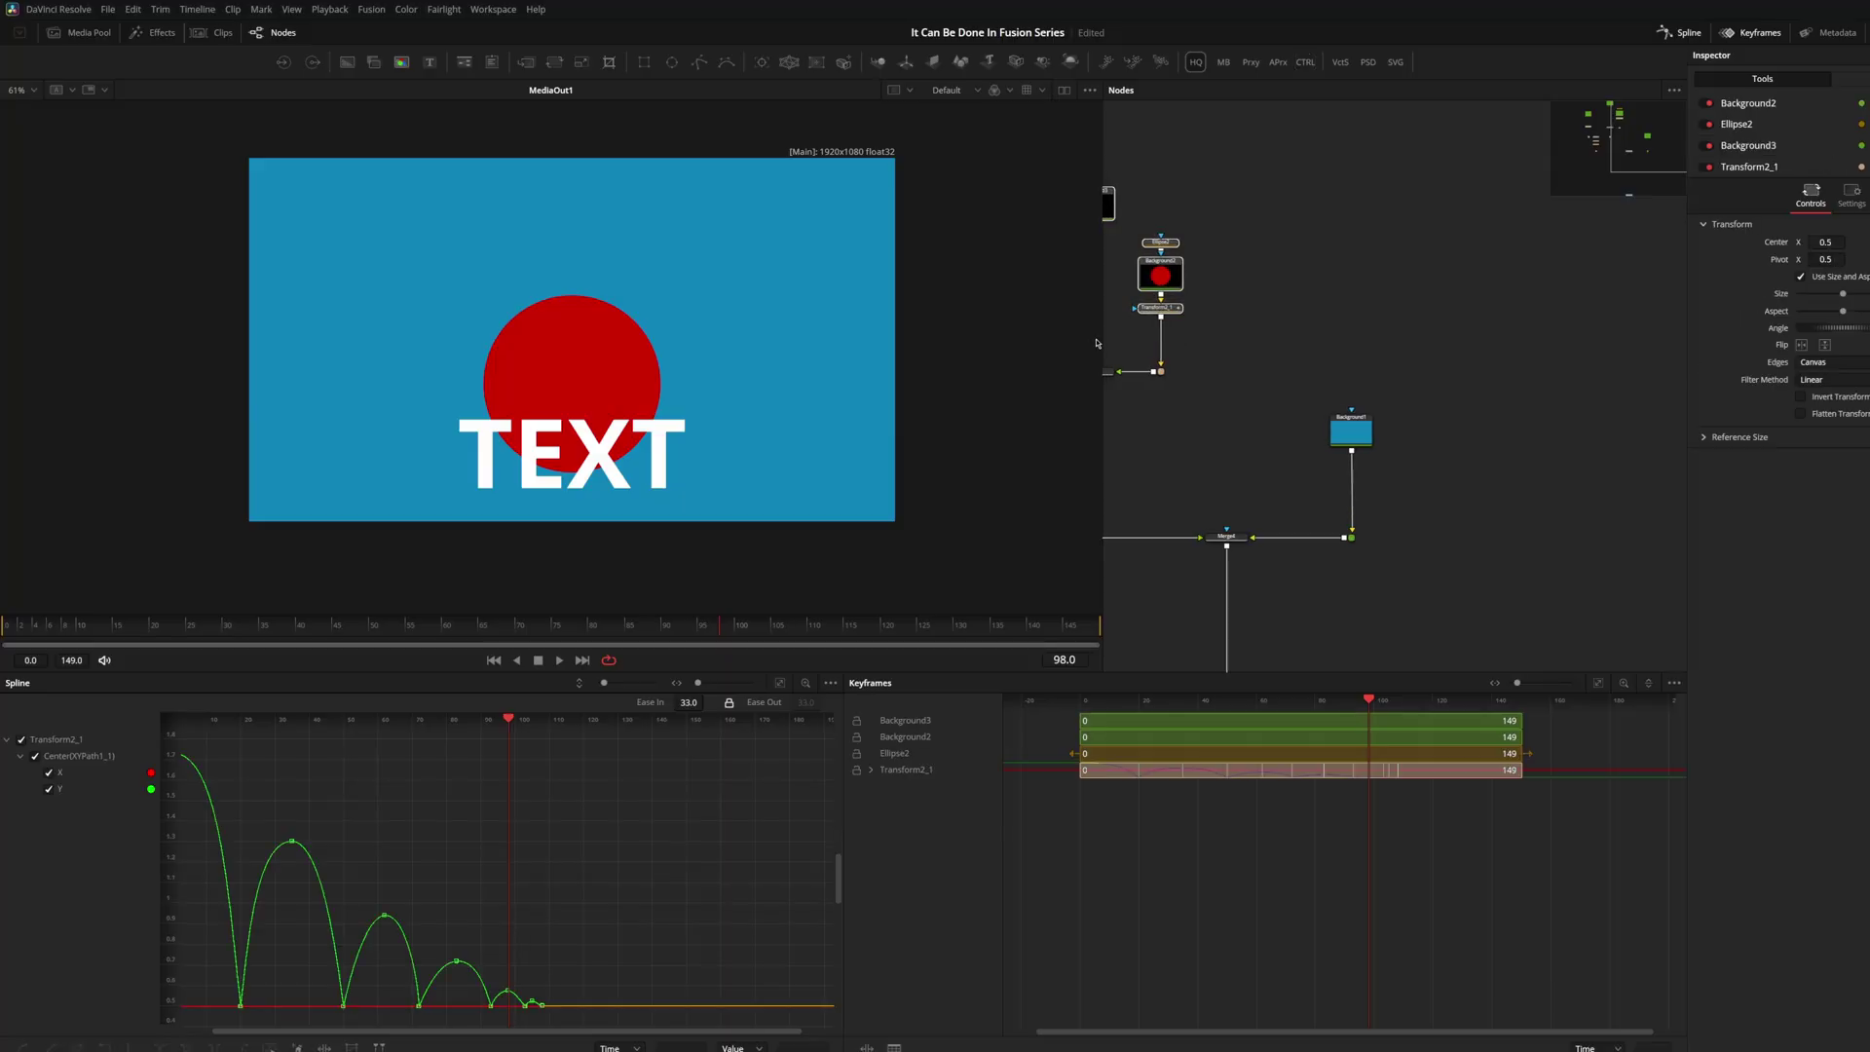
scroll(1402, 276, "down", 4)
left_click_drag(1216, 202, 1470, 409)
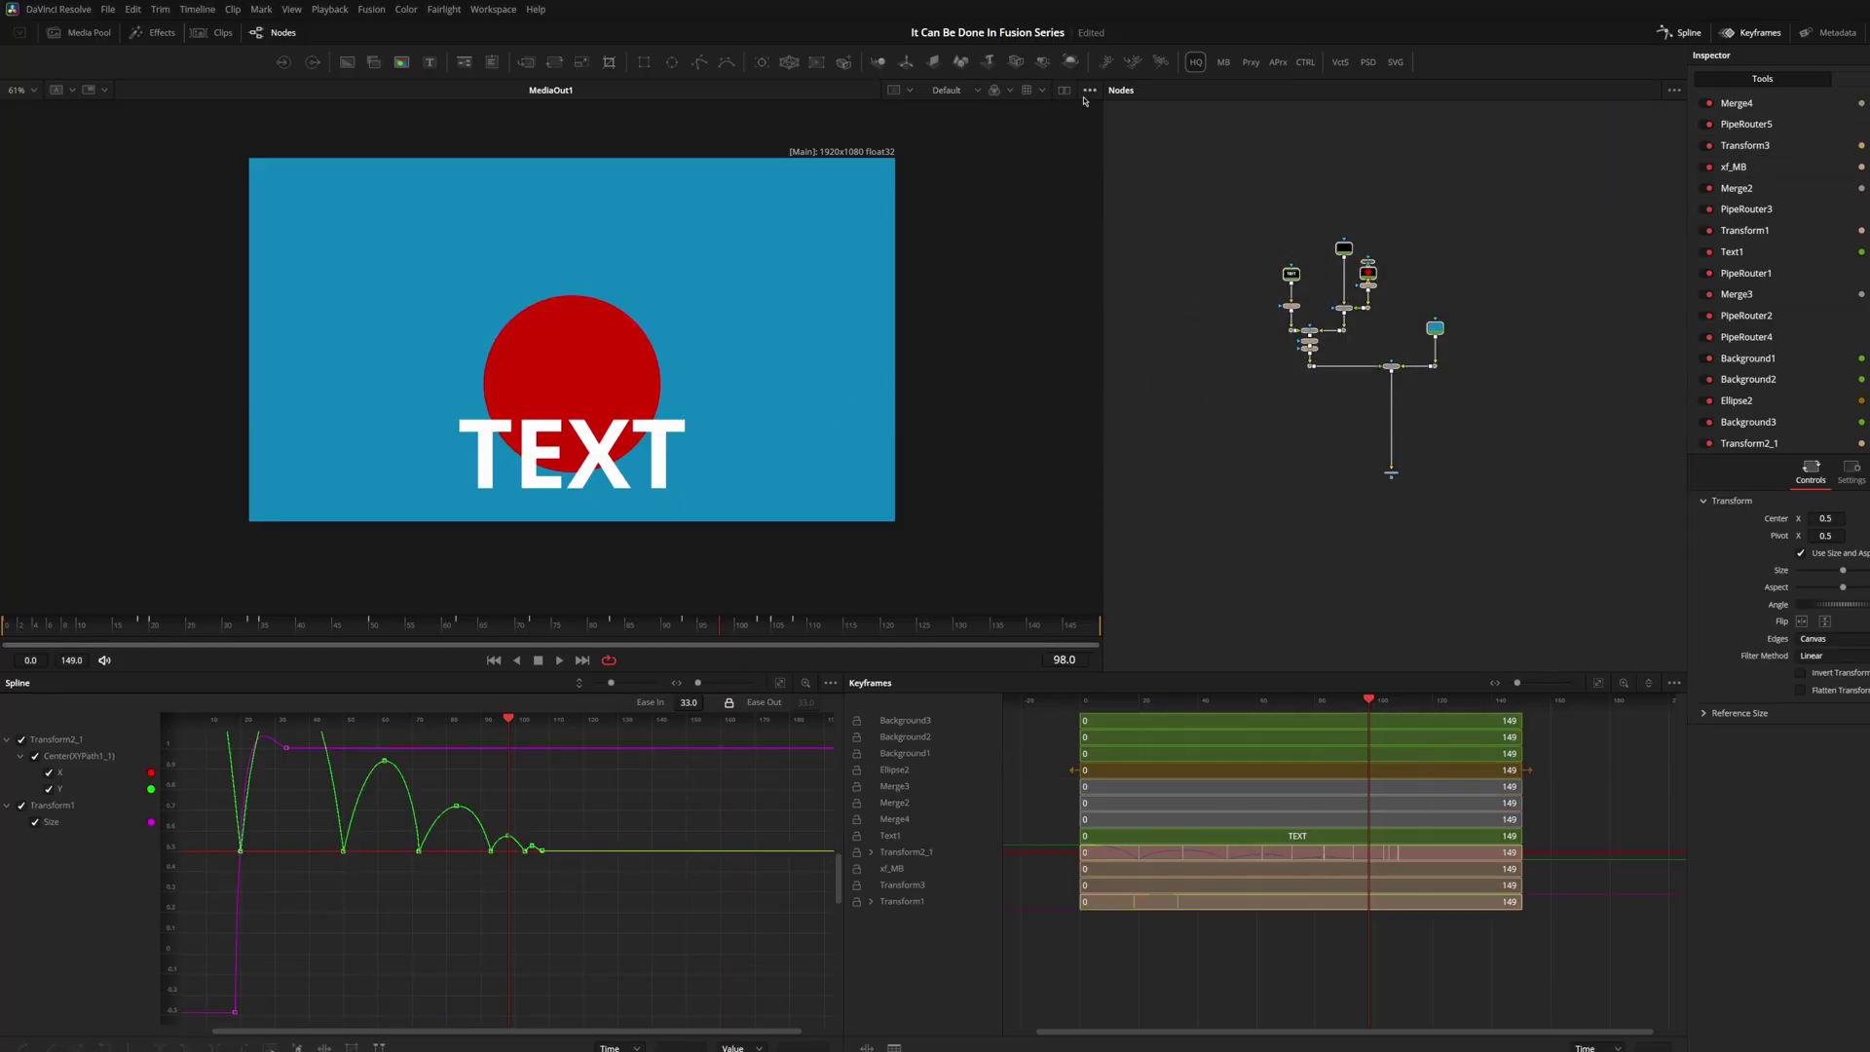
left_click(1090, 90)
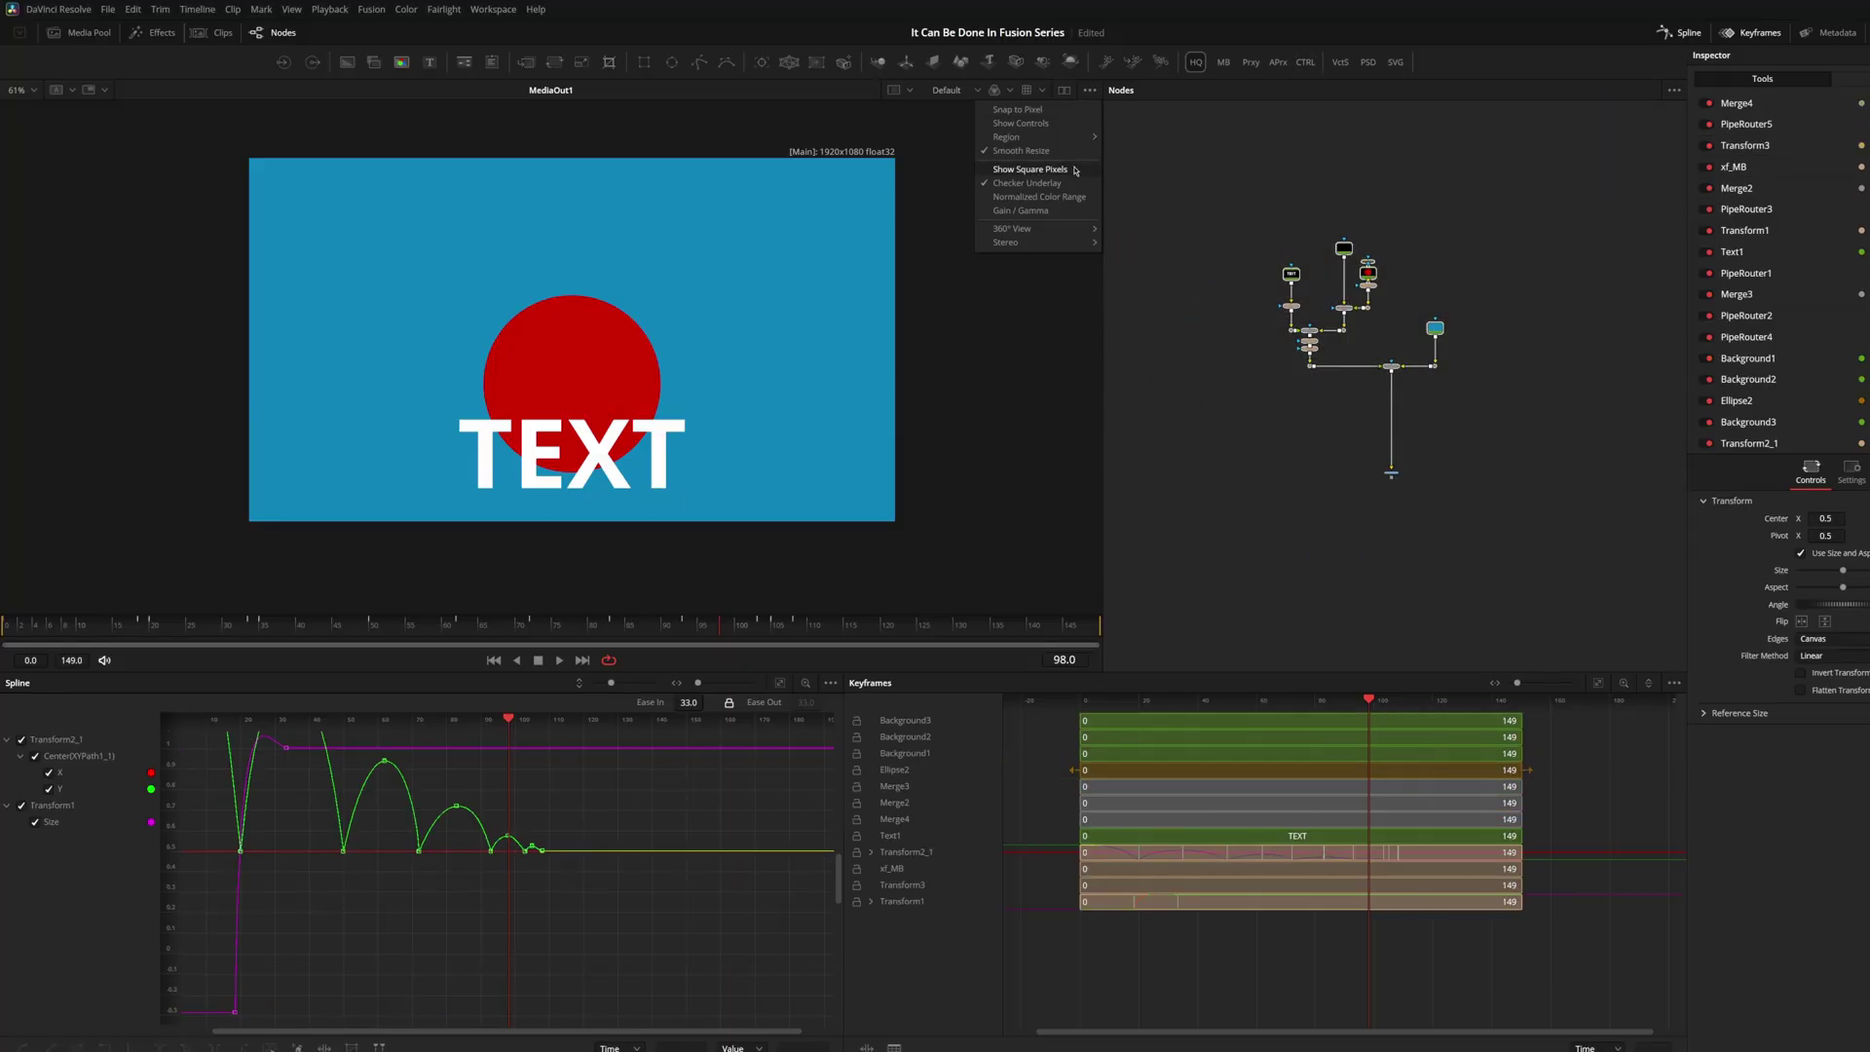
left_click(1020, 123)
left_click(1090, 89)
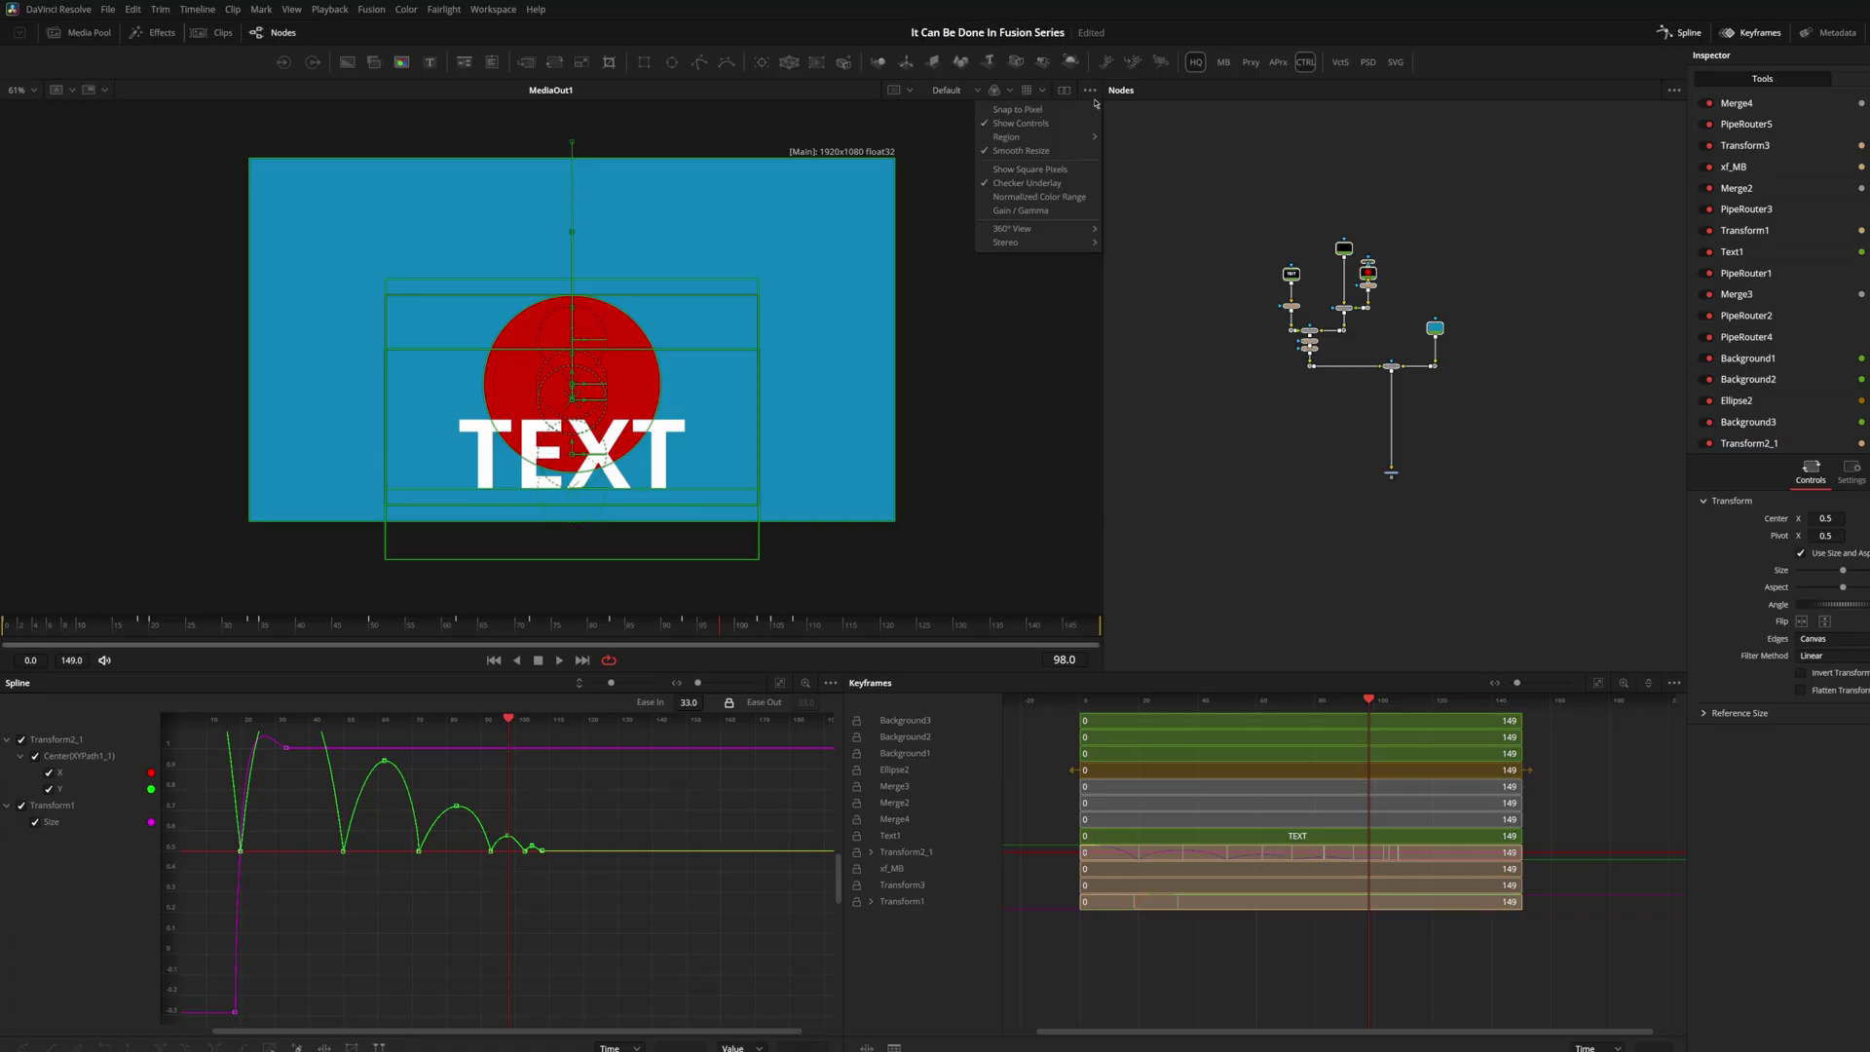
left_click(1021, 124)
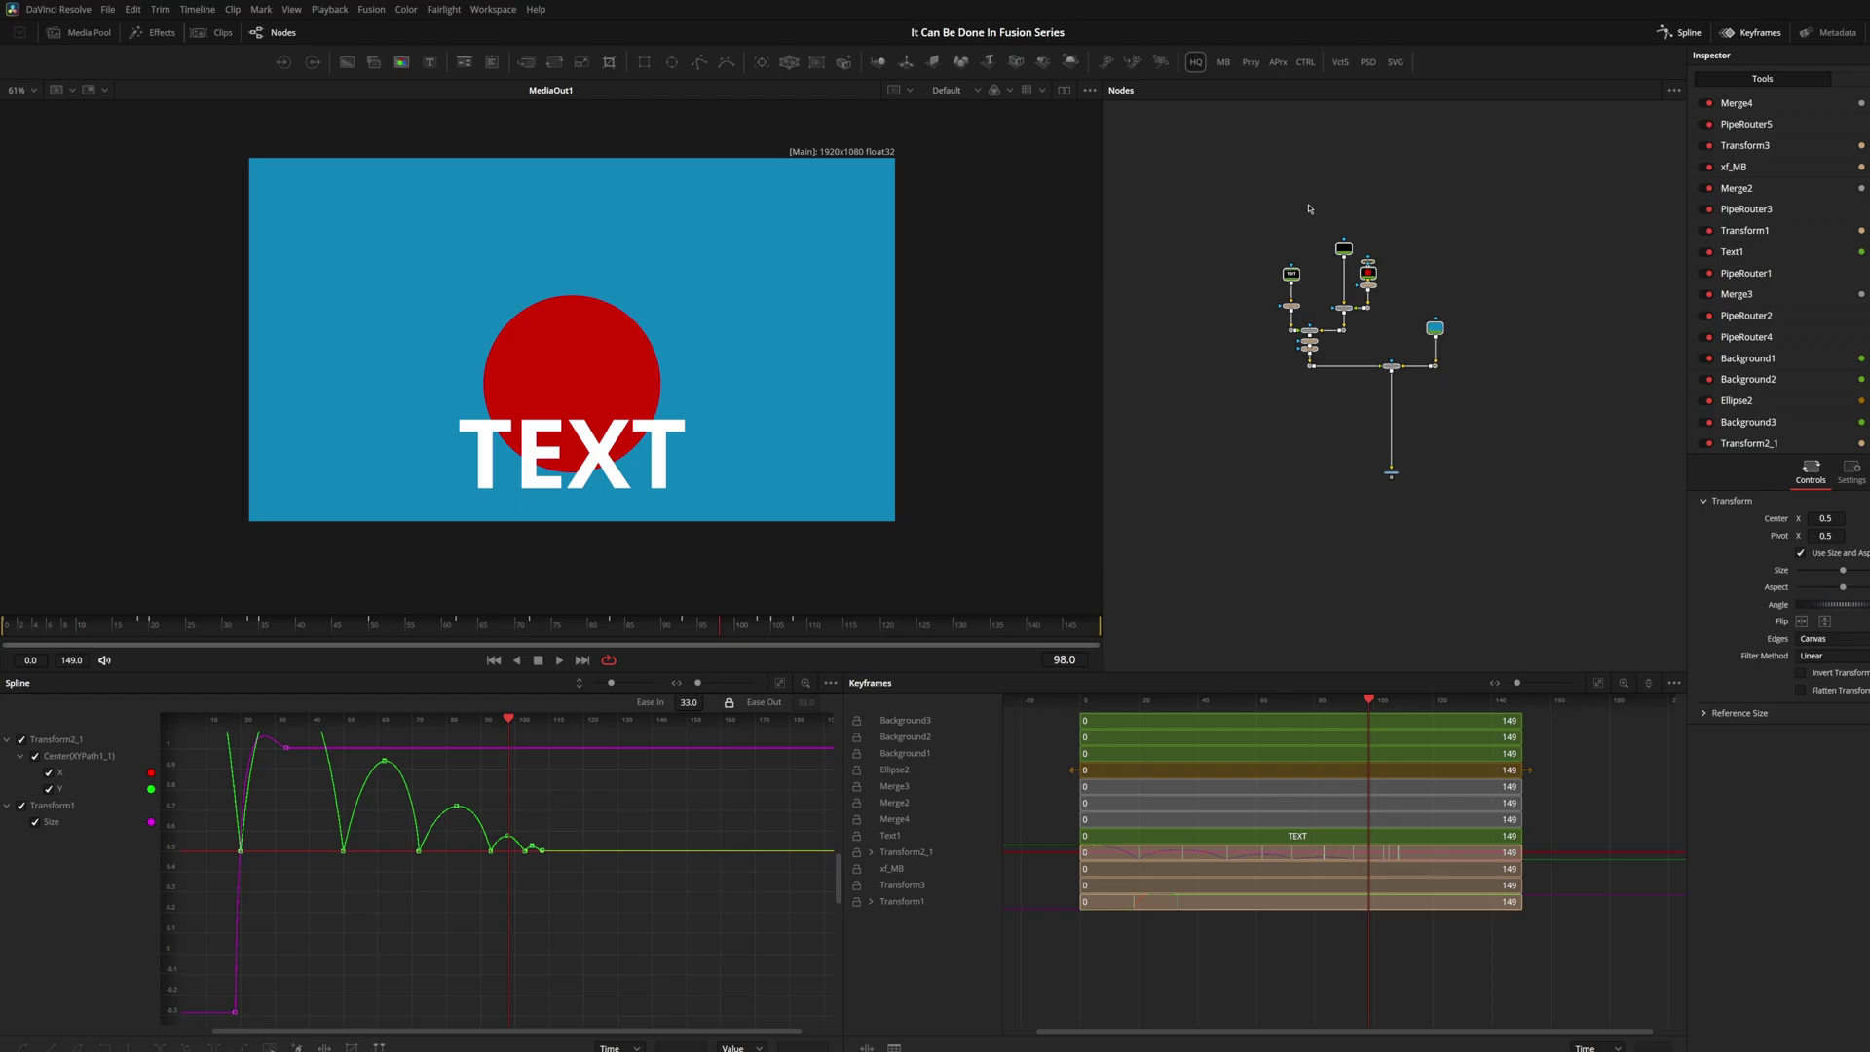
Add a Vignette node directly after Background1 and increase its size and anamorphism
left_click_drag(1361, 181, 1317, 187)
left_click(1236, 210)
scroll(1430, 362, "up", 6)
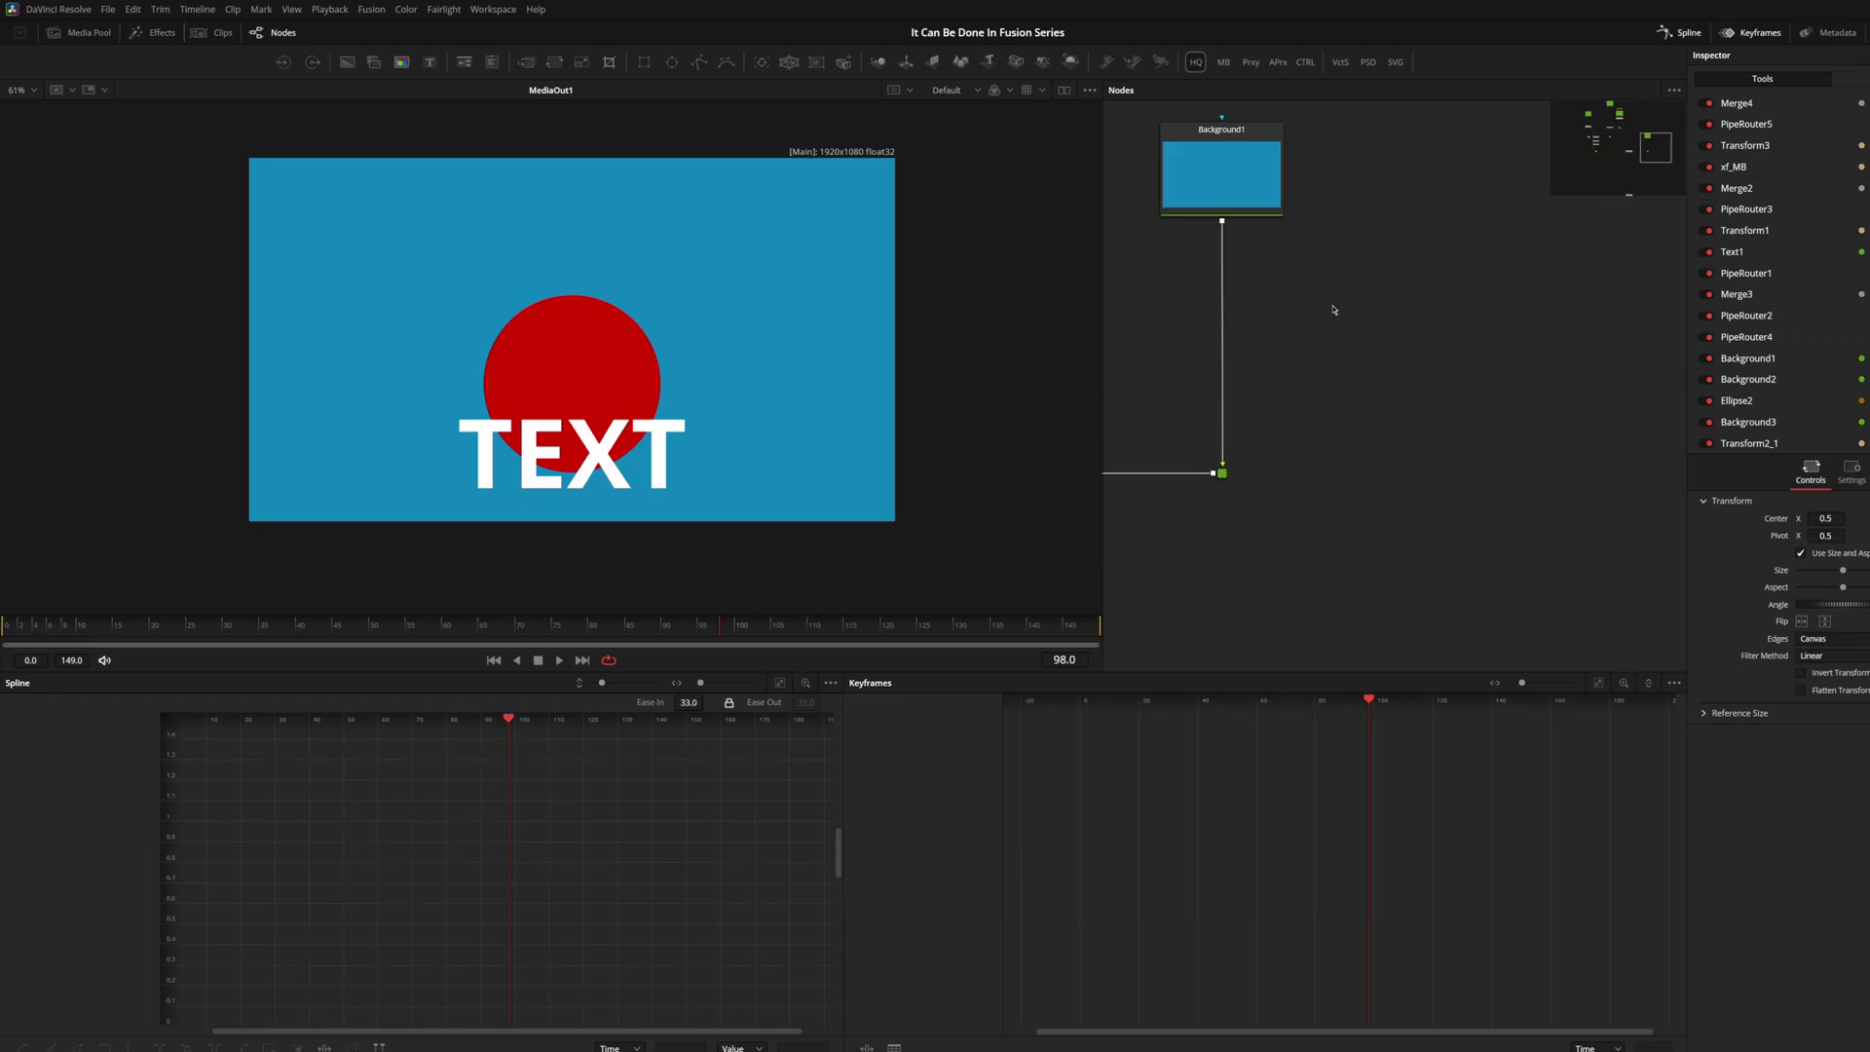
left_click_drag(1335, 308, 1376, 247)
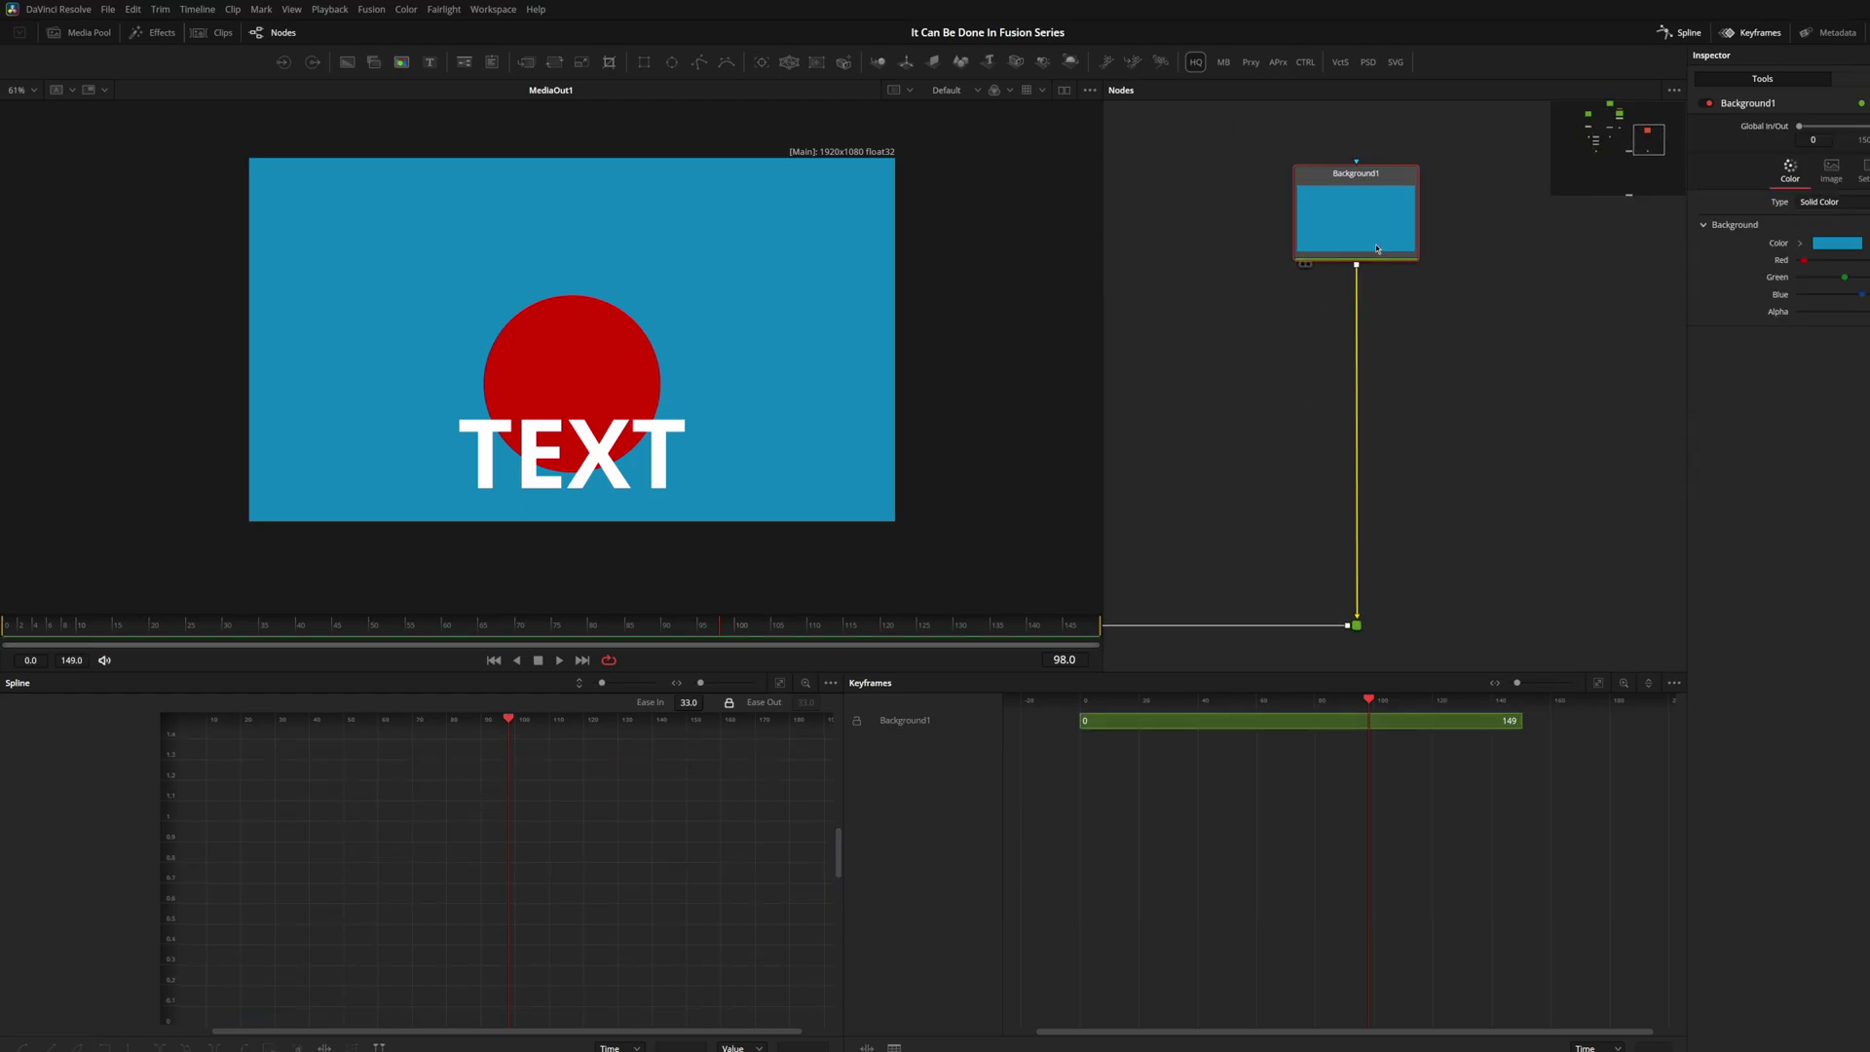
key("shift+space")
type("vign")
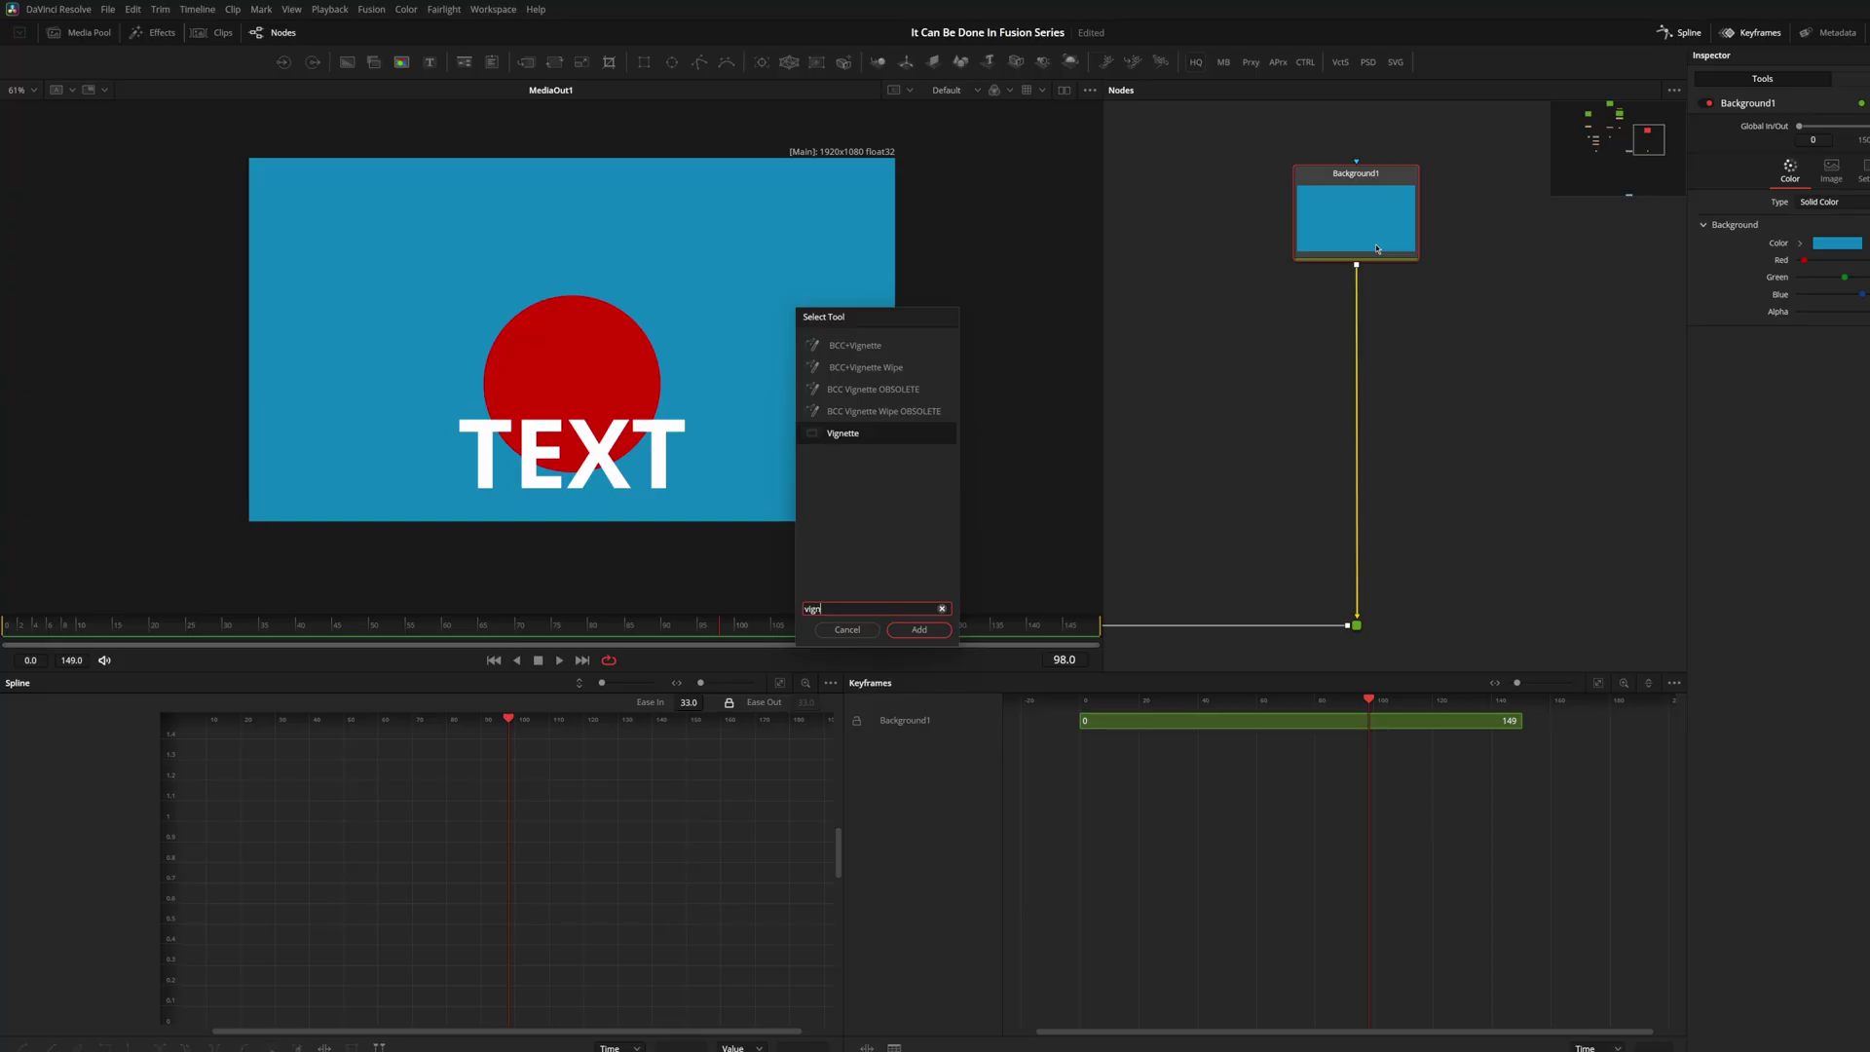
key("Return")
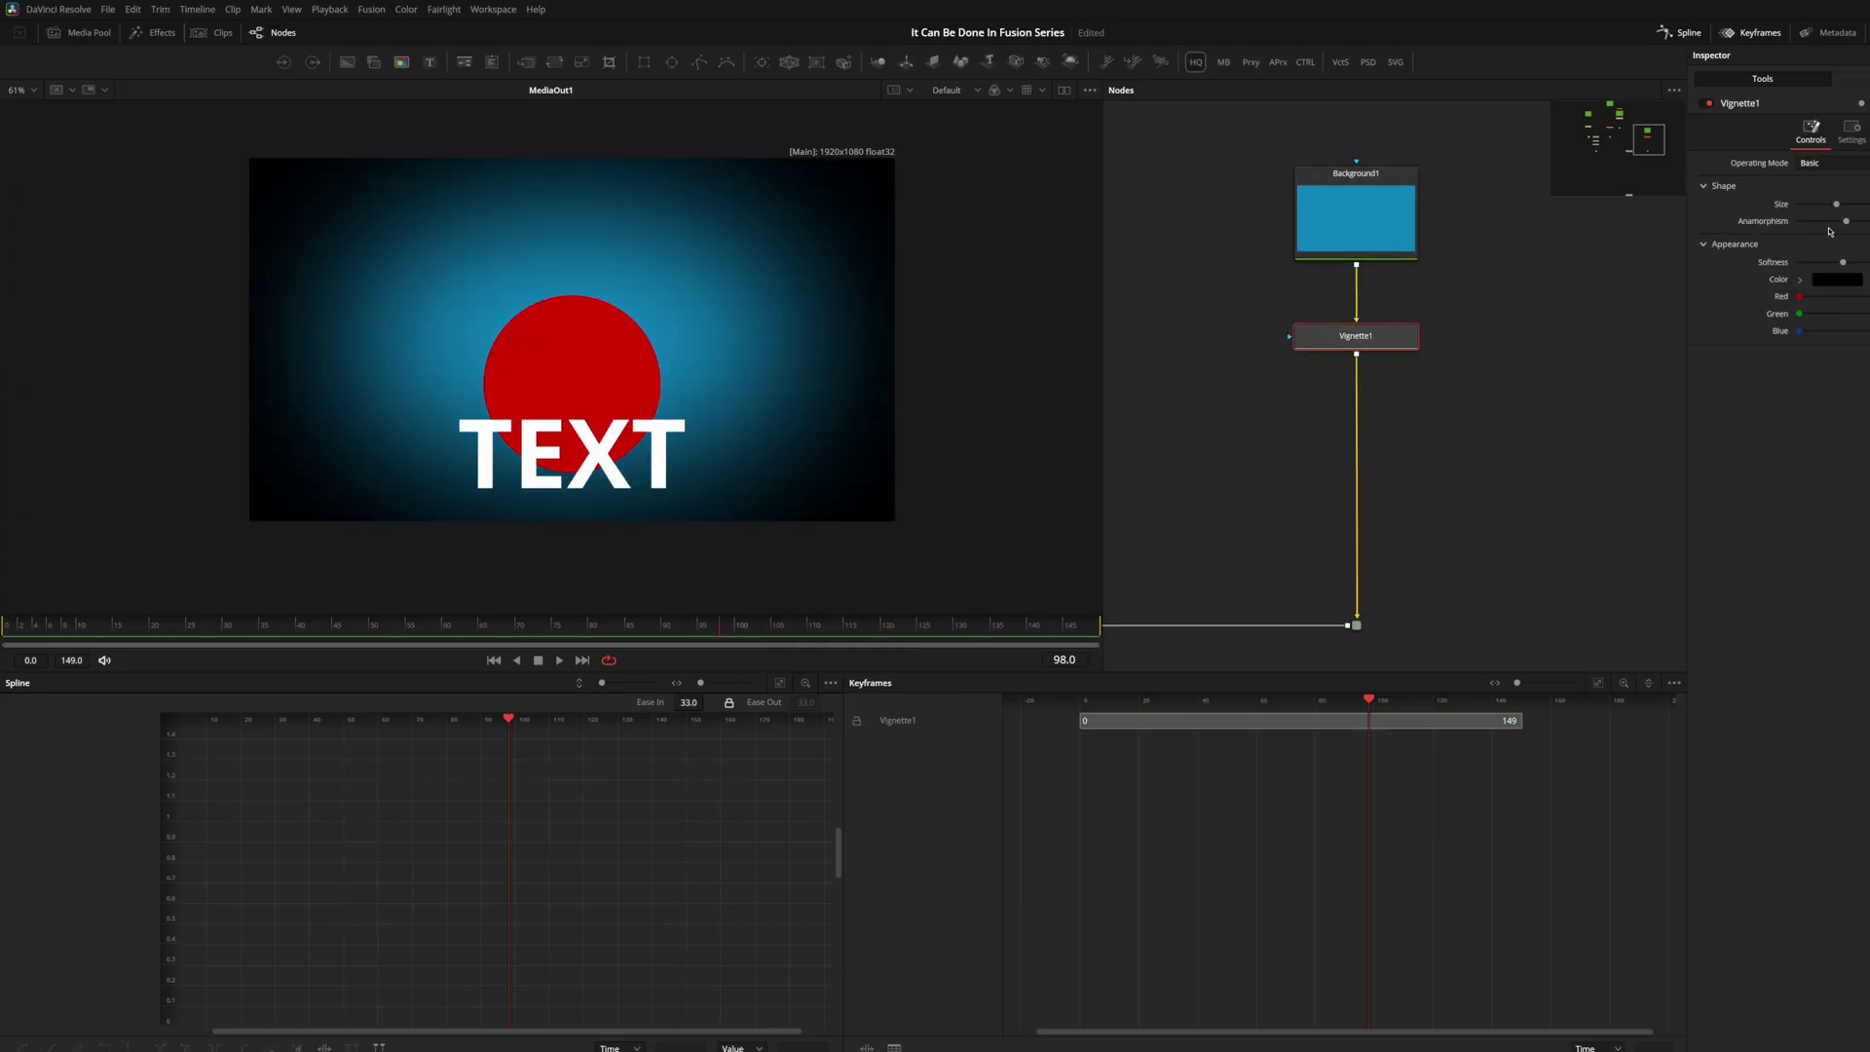
left_click_drag(1829, 231, 1853, 222)
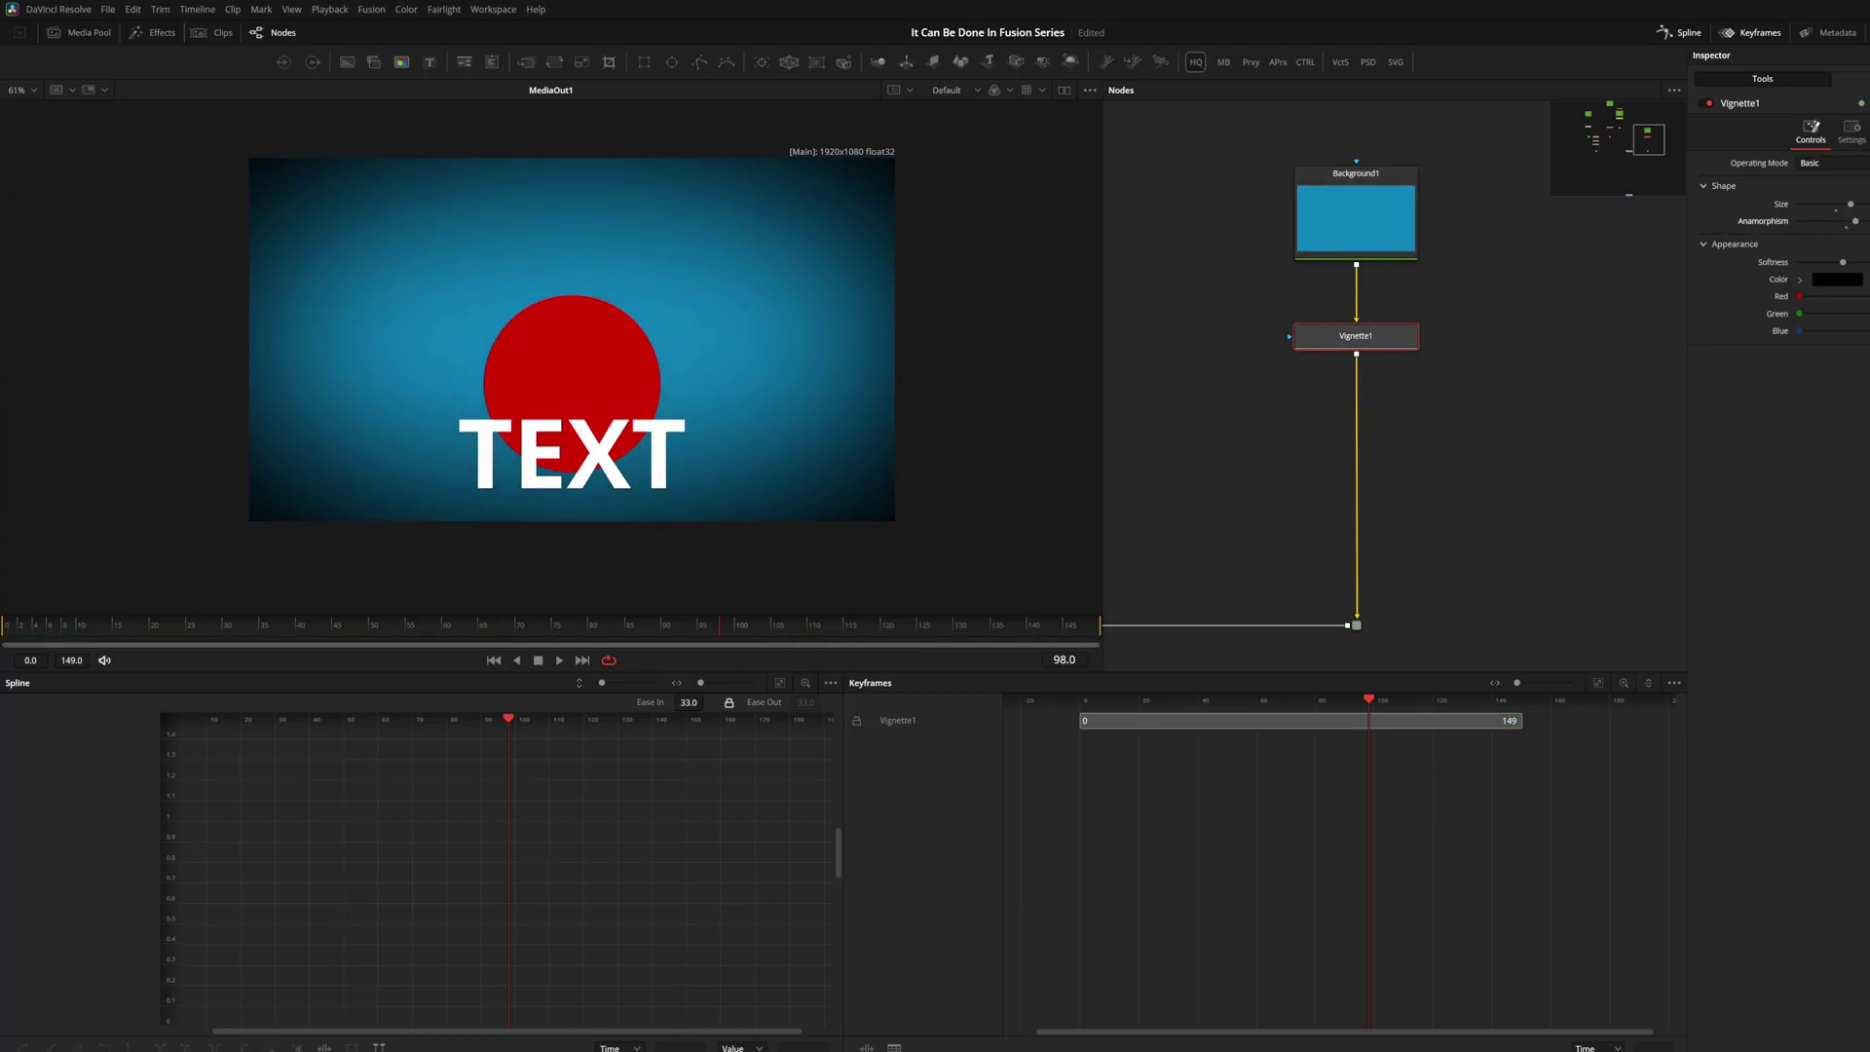
Set the vignette's colour by sampling the blue background on screen and darkening it to #010d12
left_click(1849, 285)
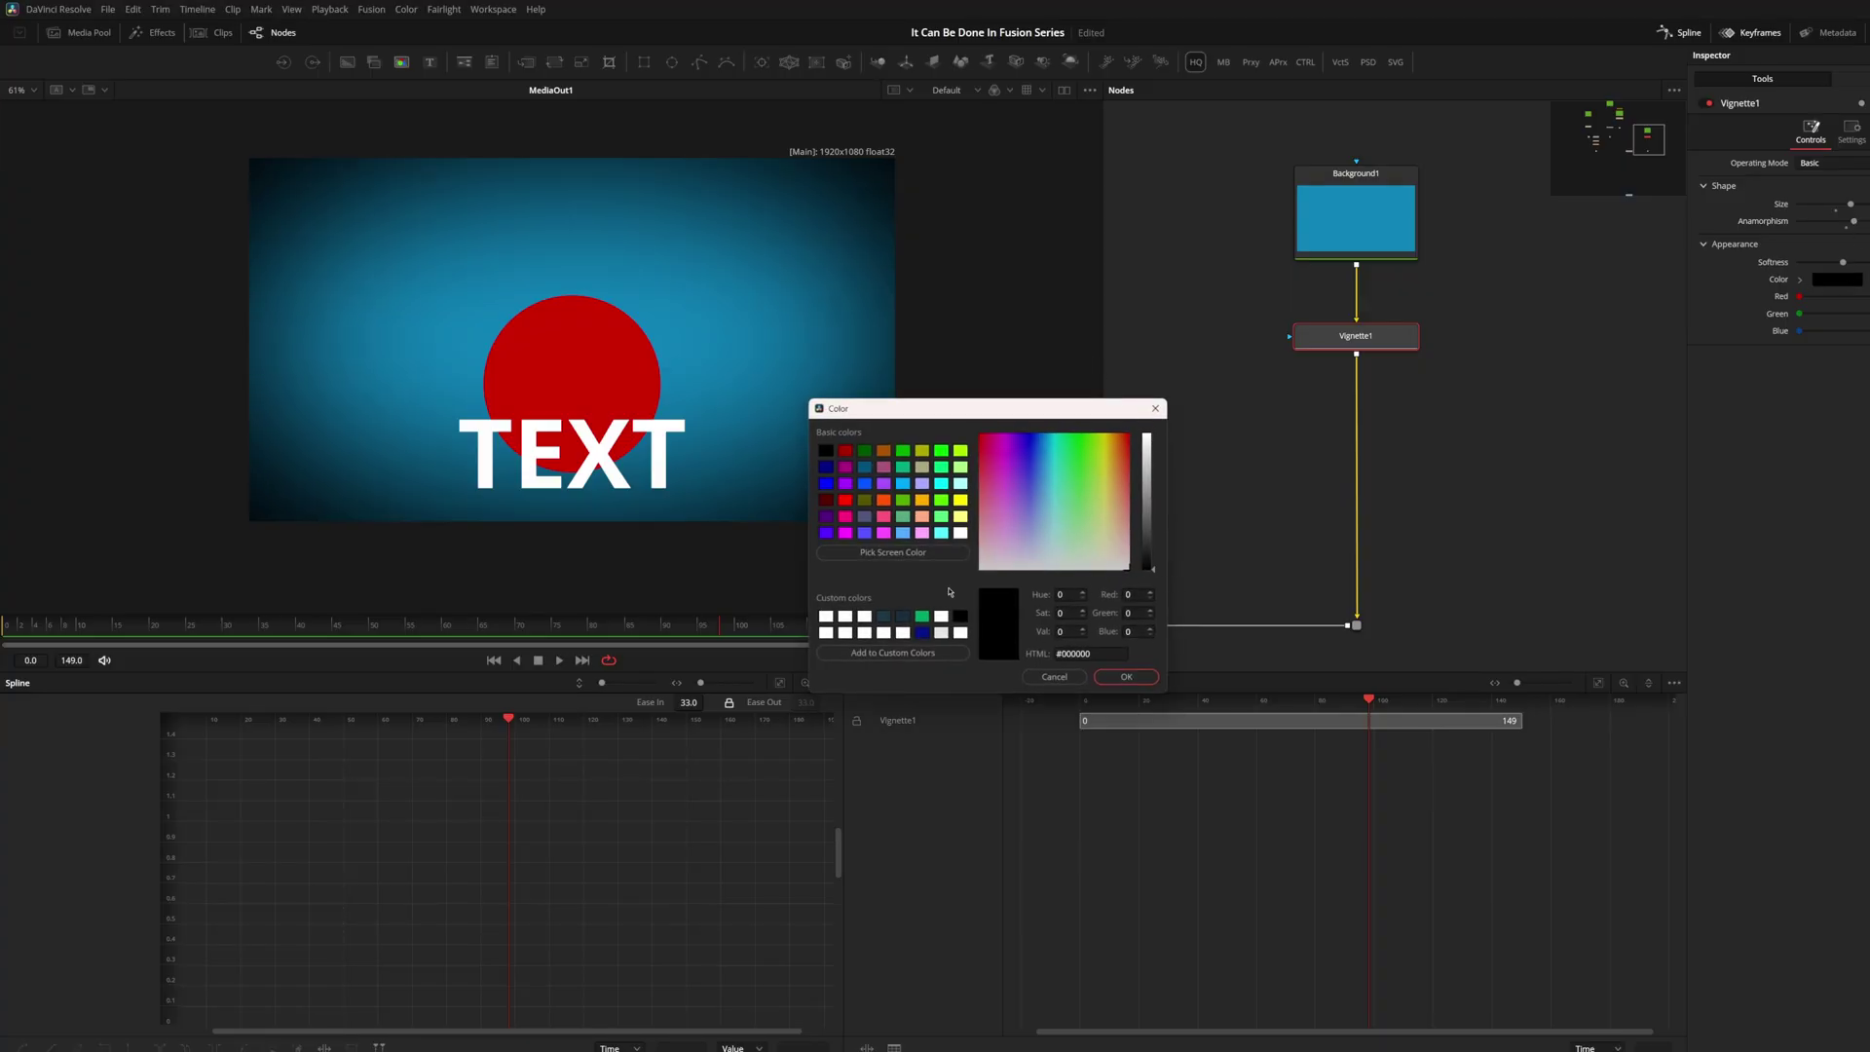
left_click(893, 553)
left_click(683, 292)
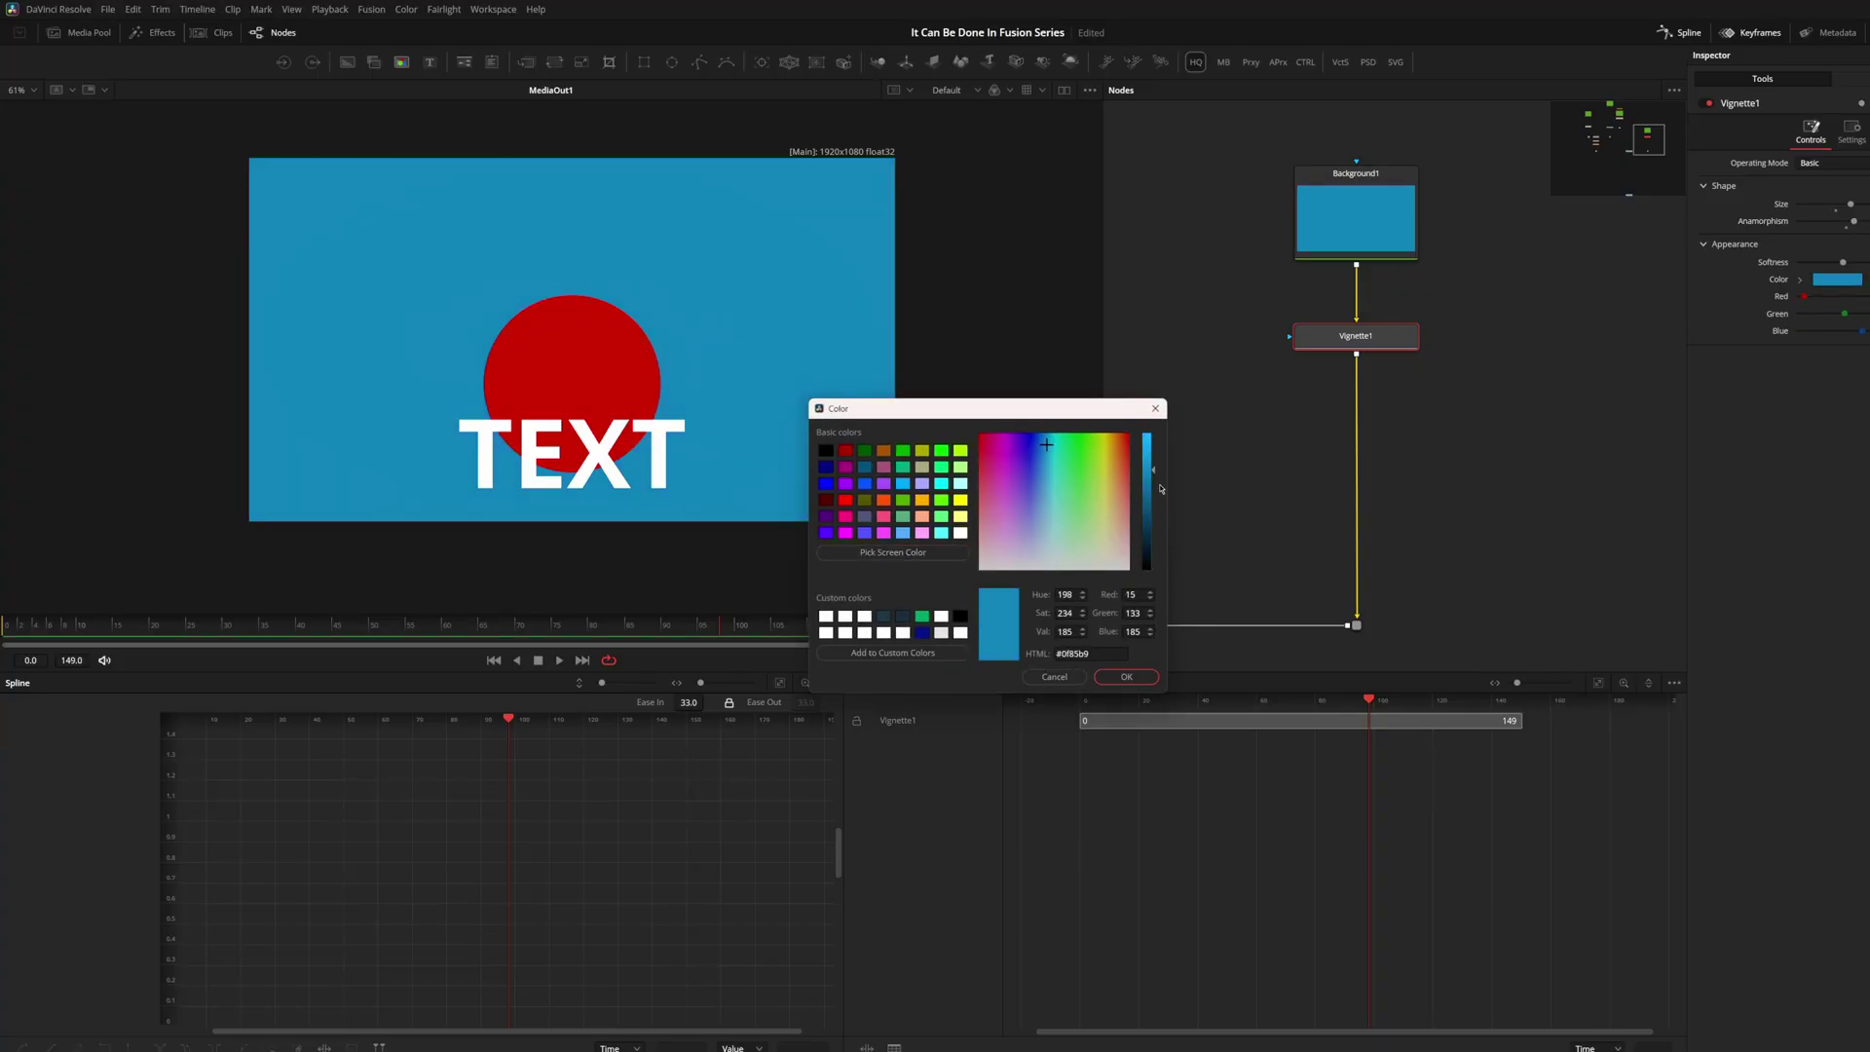
left_click_drag(1161, 489, 1174, 565)
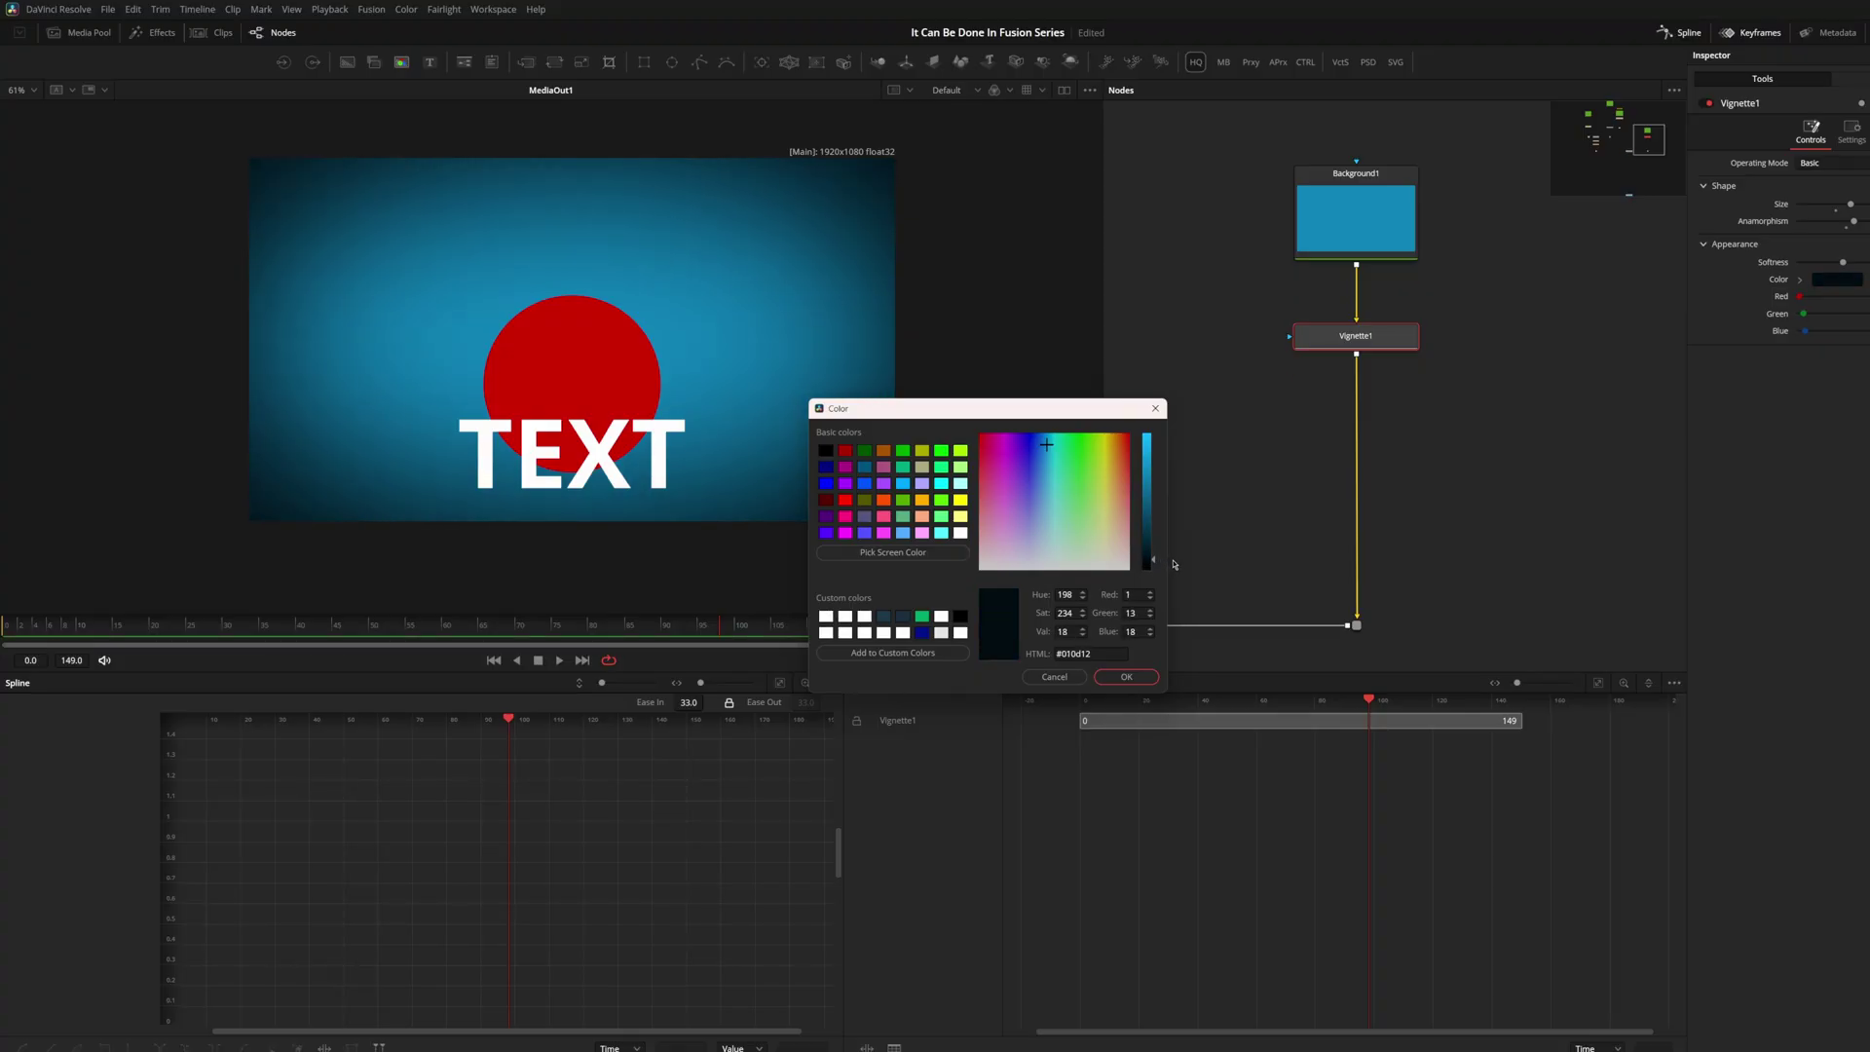
left_click(1123, 674)
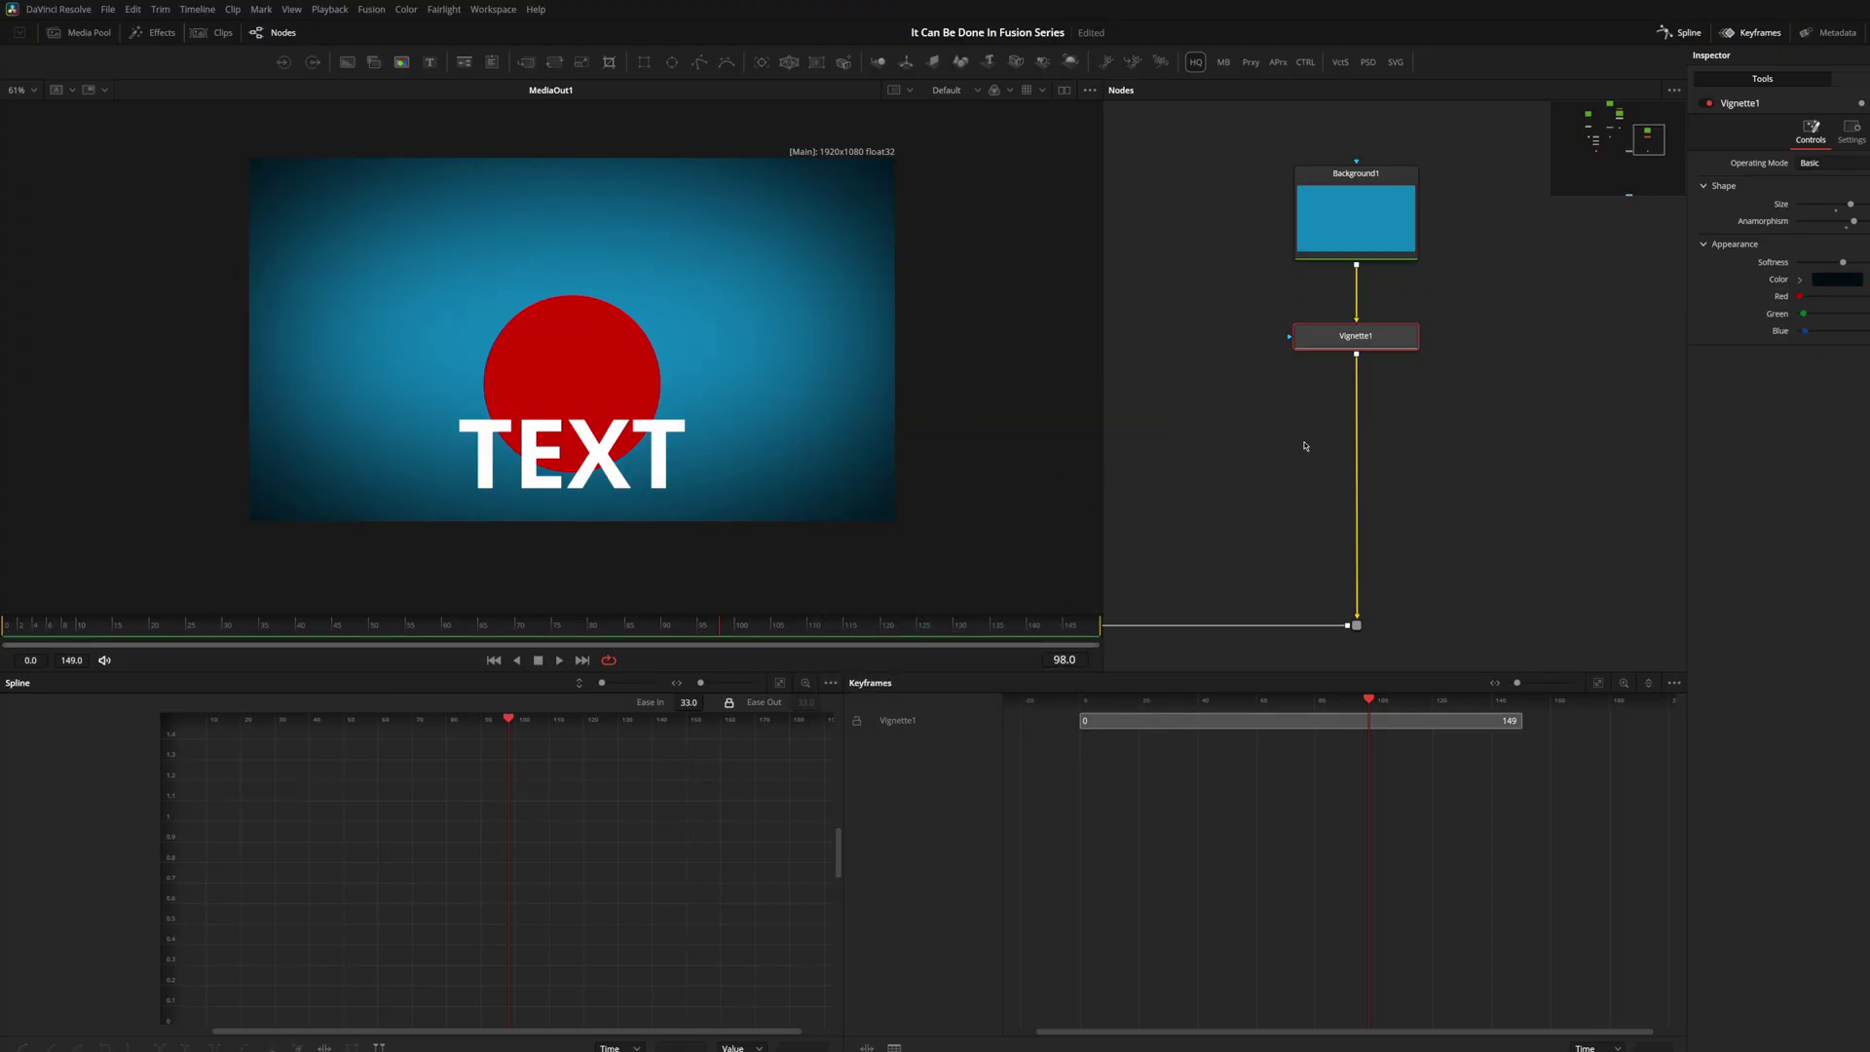
Add a Dream Glow node directly after Merge4
scroll(1304, 486, "down", 3)
left_click_drag(1243, 459, 1393, 348)
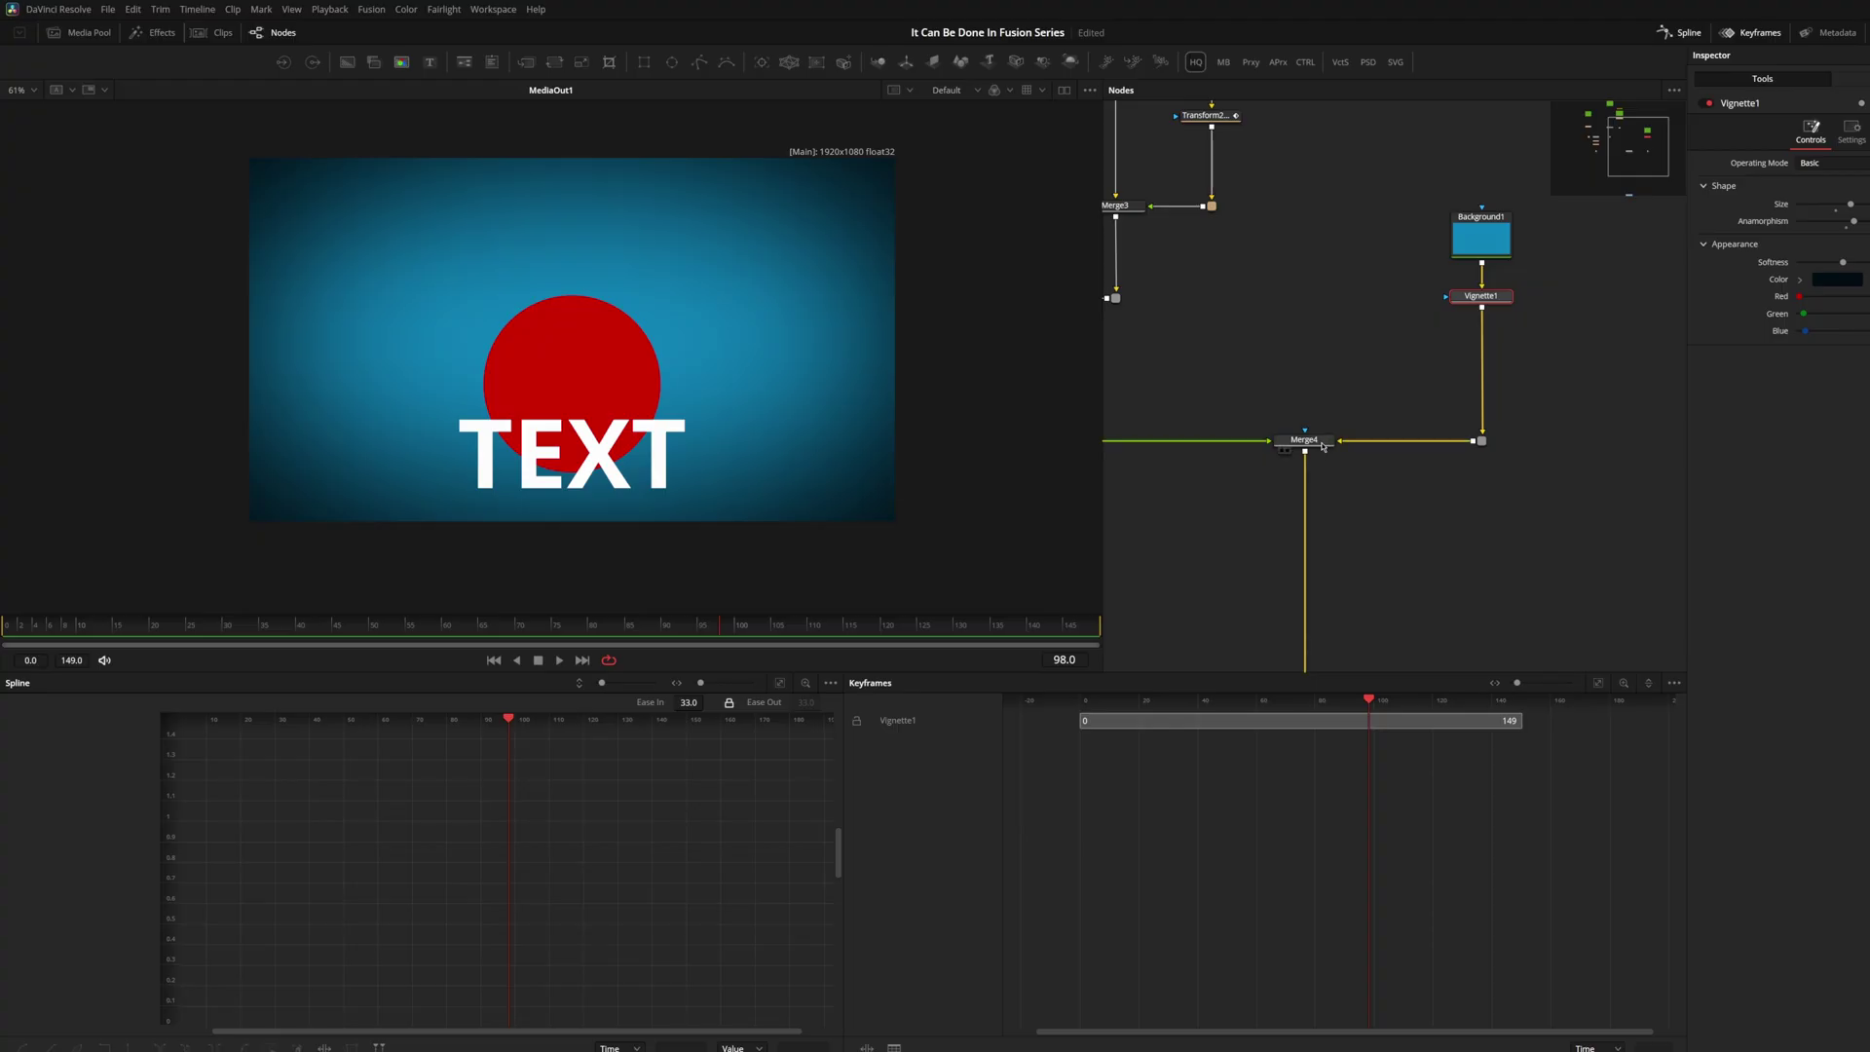
left_click(1322, 445)
key("shift+space")
type("glow")
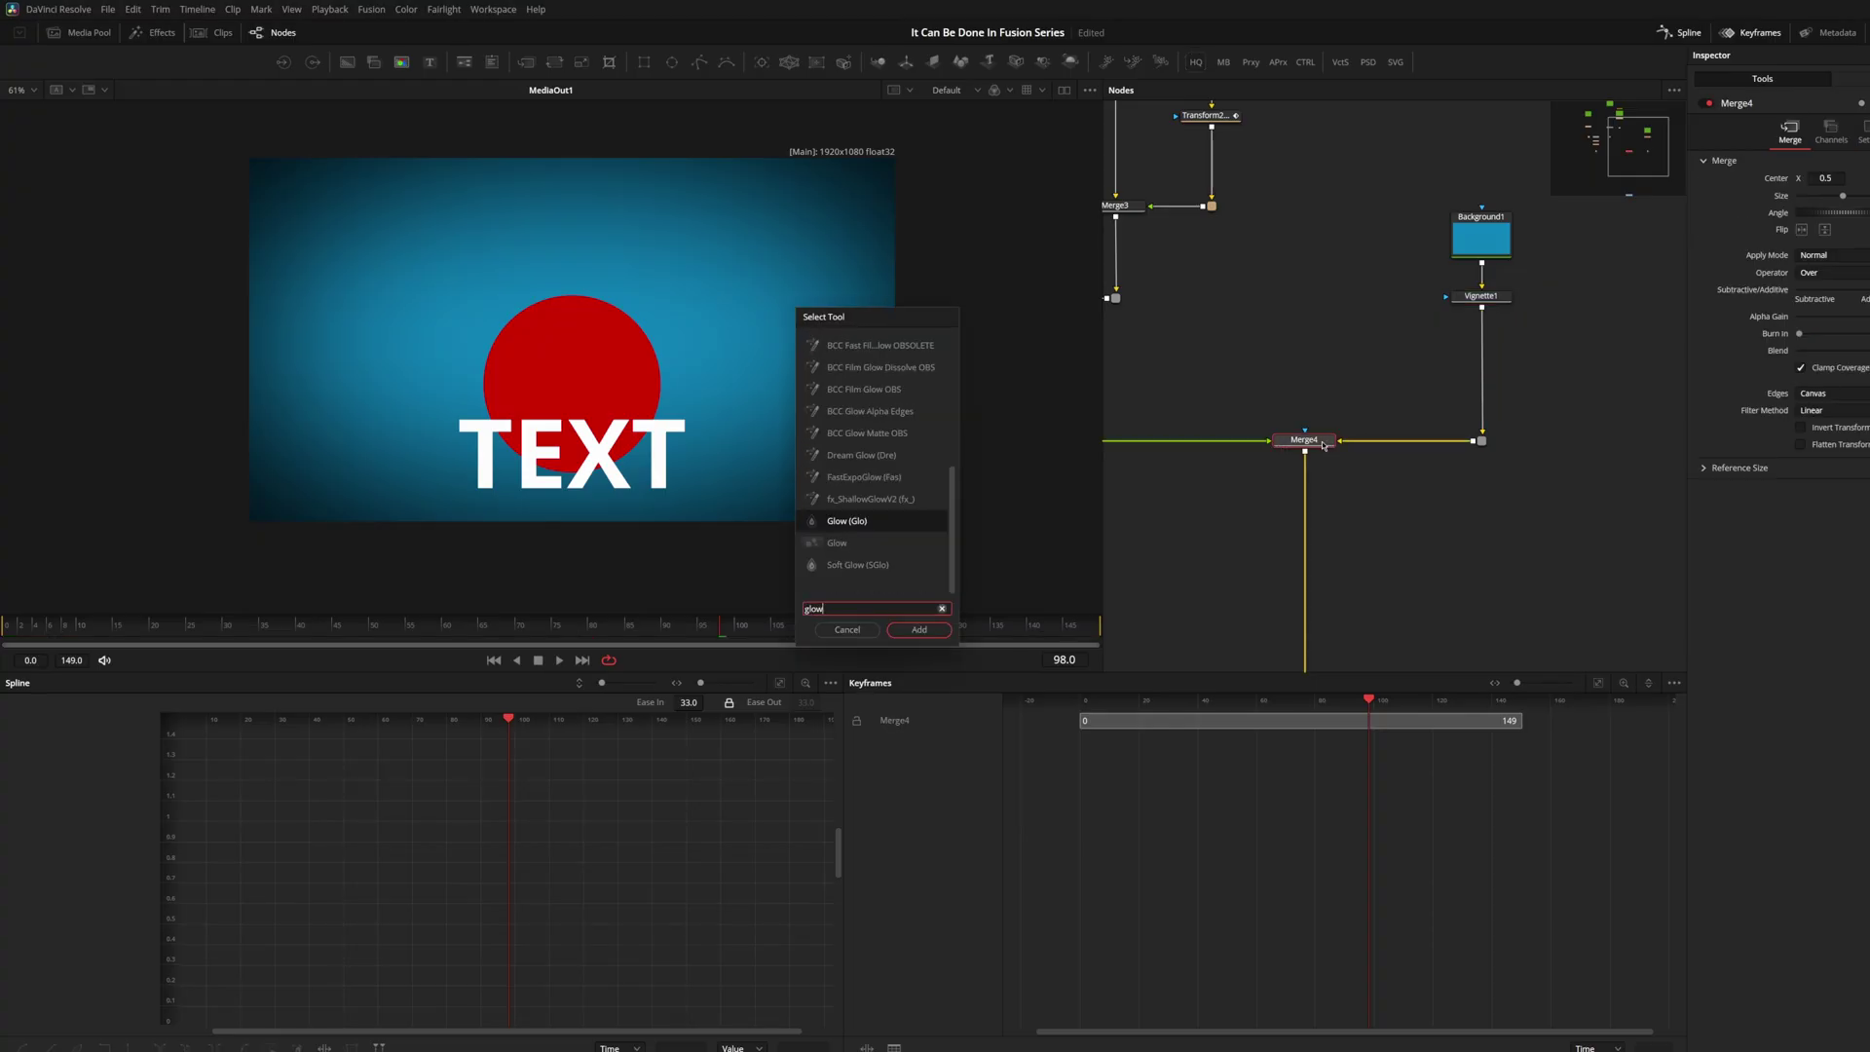
key("Up")
key("Up")
key("Up")
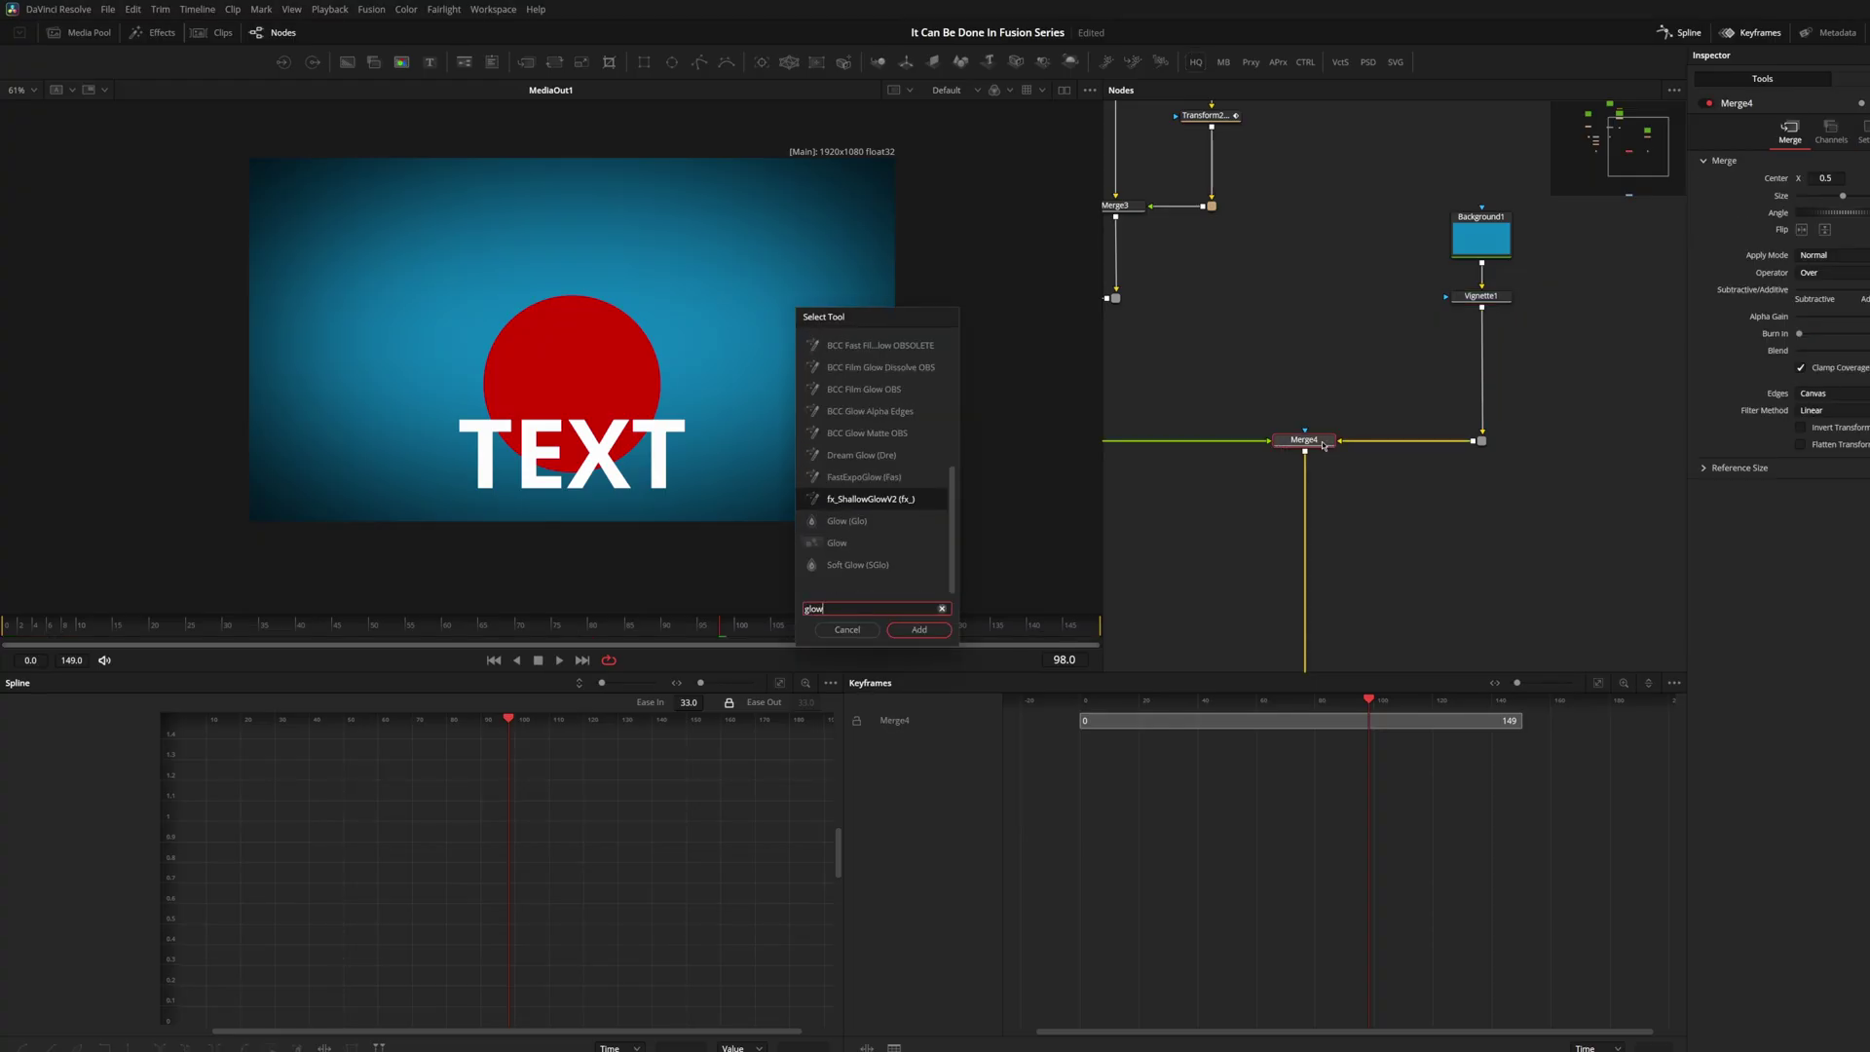
key("Return")
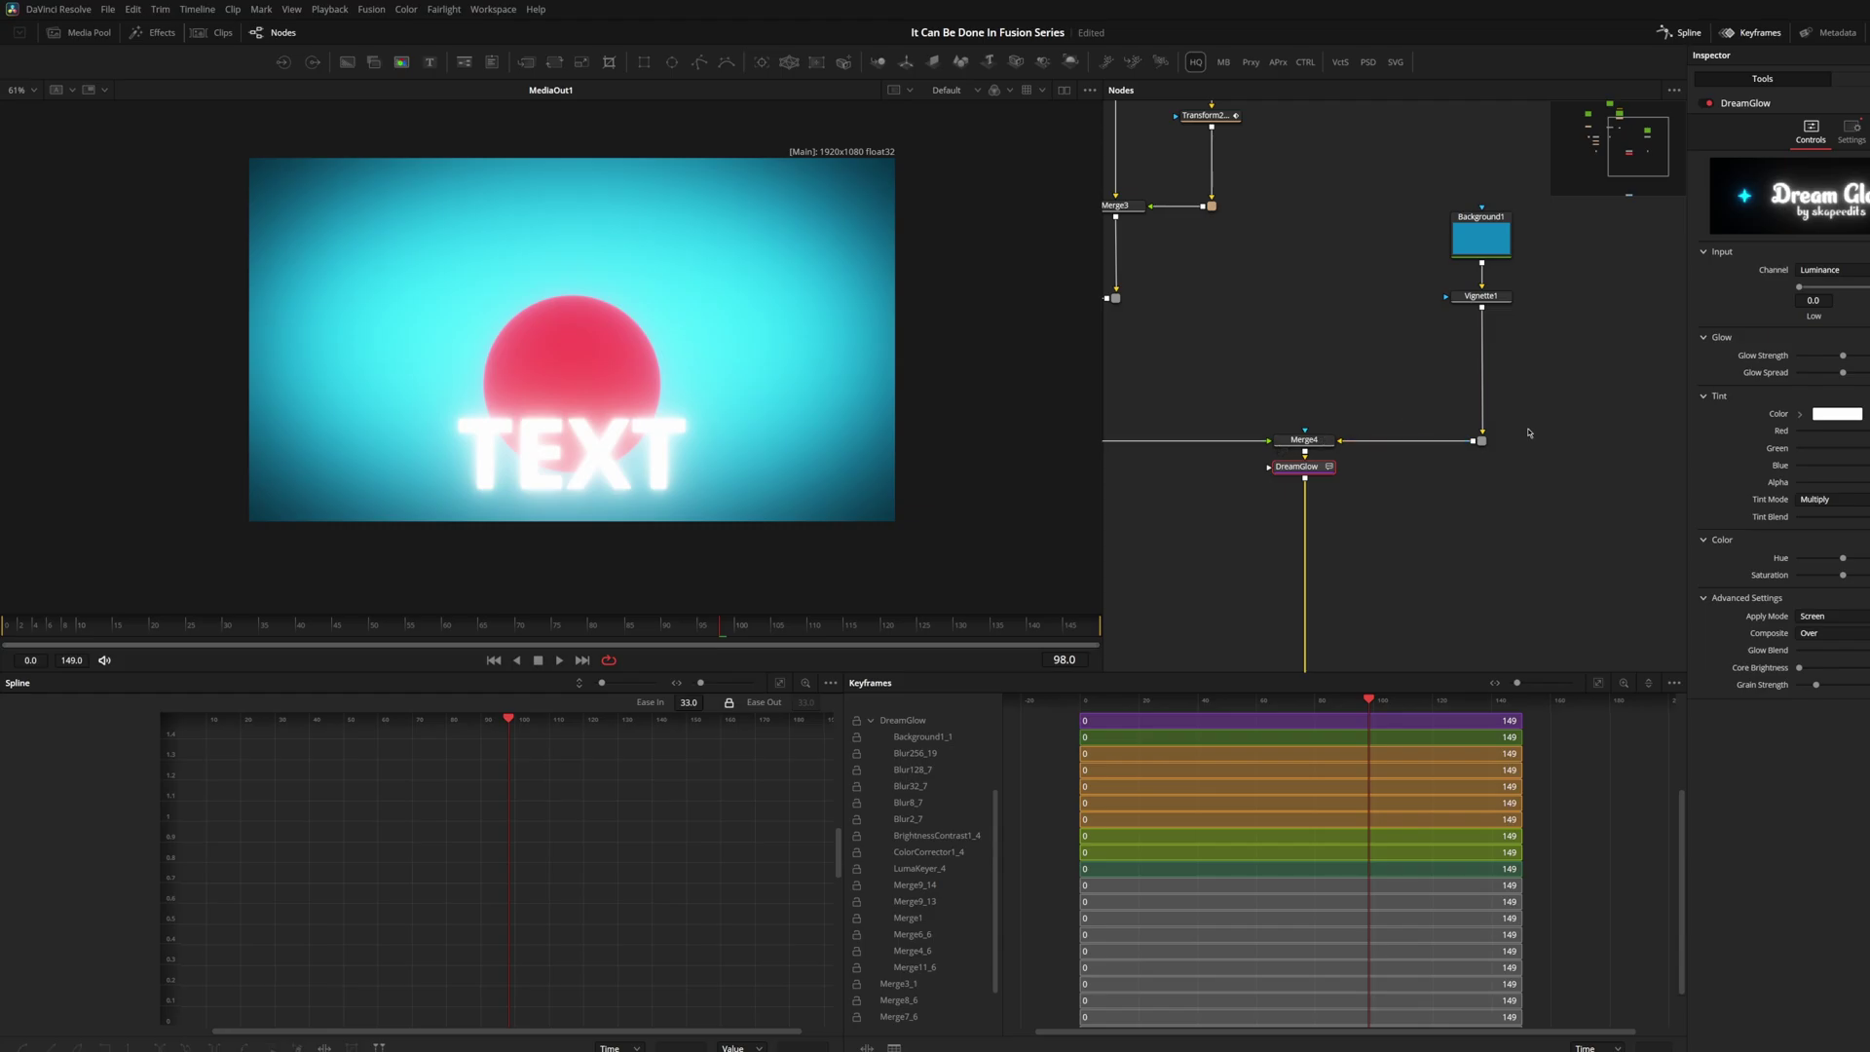
Try different Low luminance thresholds for Dream Glow, including 0.433, ending at 0.1
left_click_drag(1799, 287, 1852, 291)
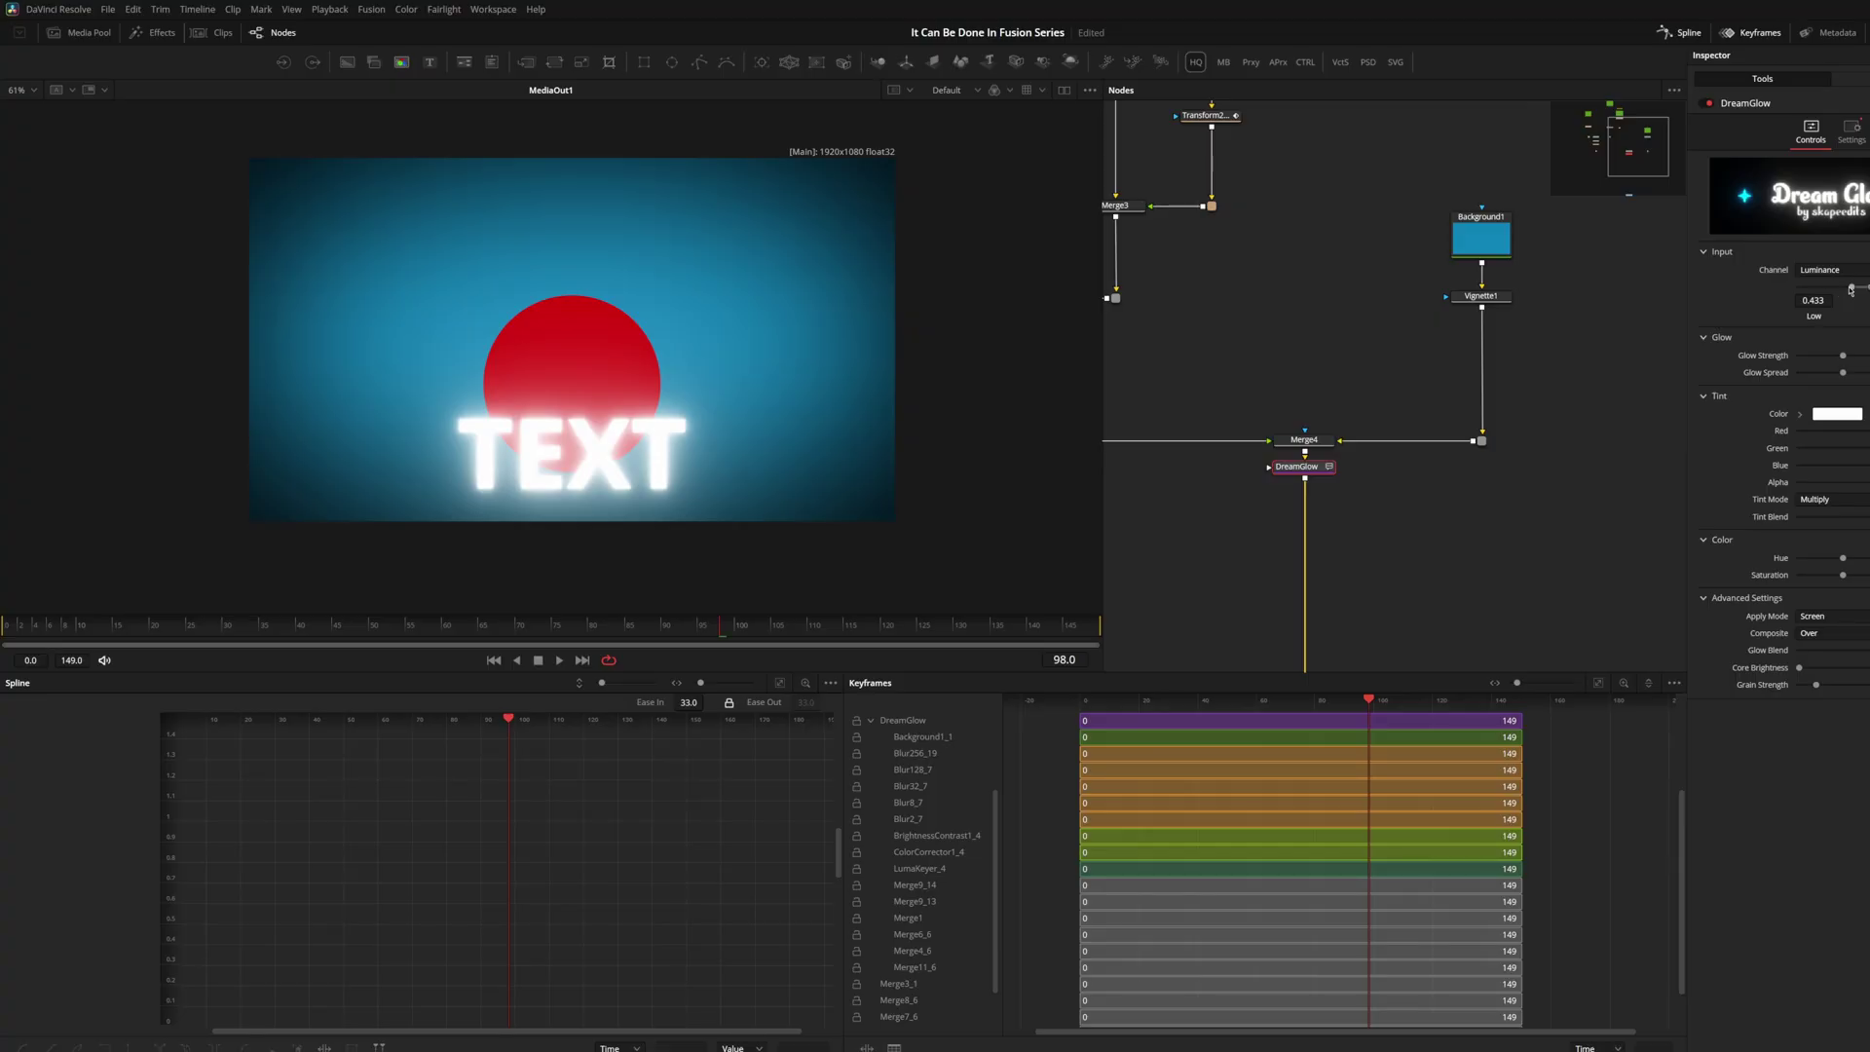
left_click_drag(1850, 289, 1857, 289)
left_click_drag(1857, 288, 1810, 289)
Change Text1's colour from pure white to the slightly darker off-white custom colour
scroll(1209, 195, "down", 3)
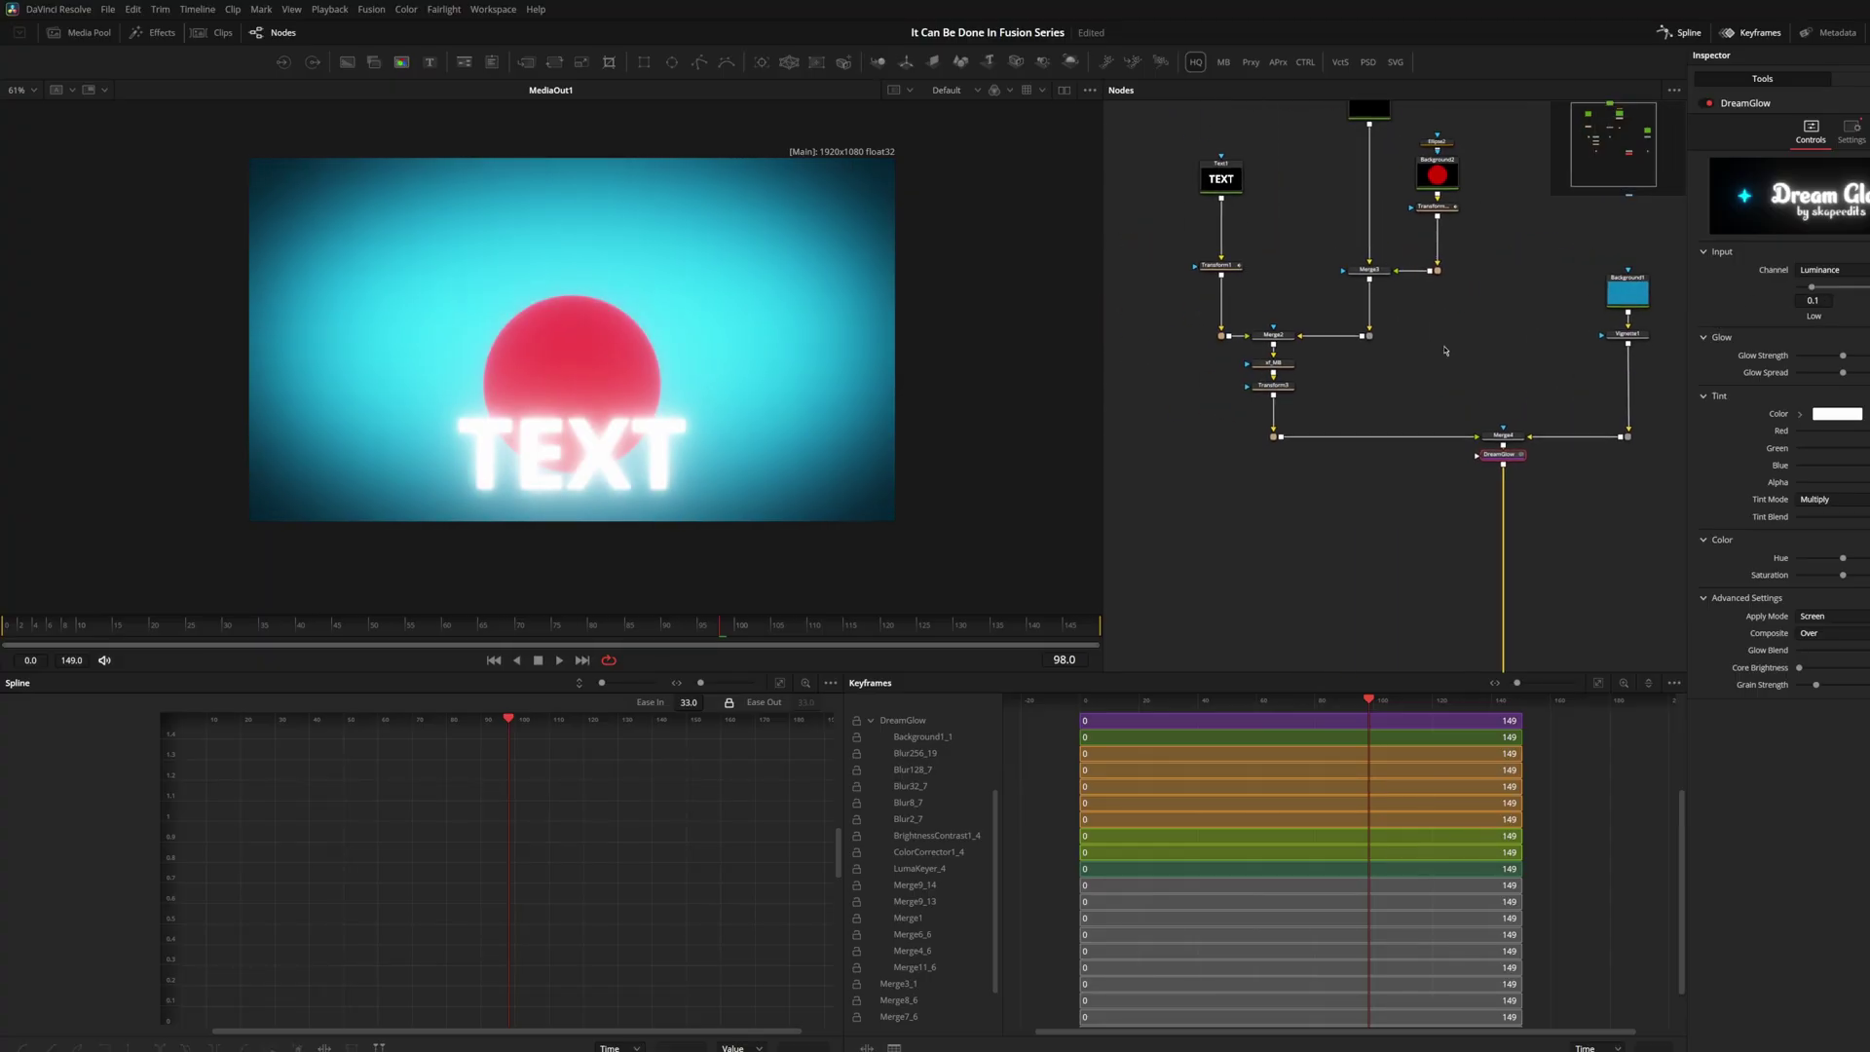
left_click(1210, 195)
left_click(1819, 353)
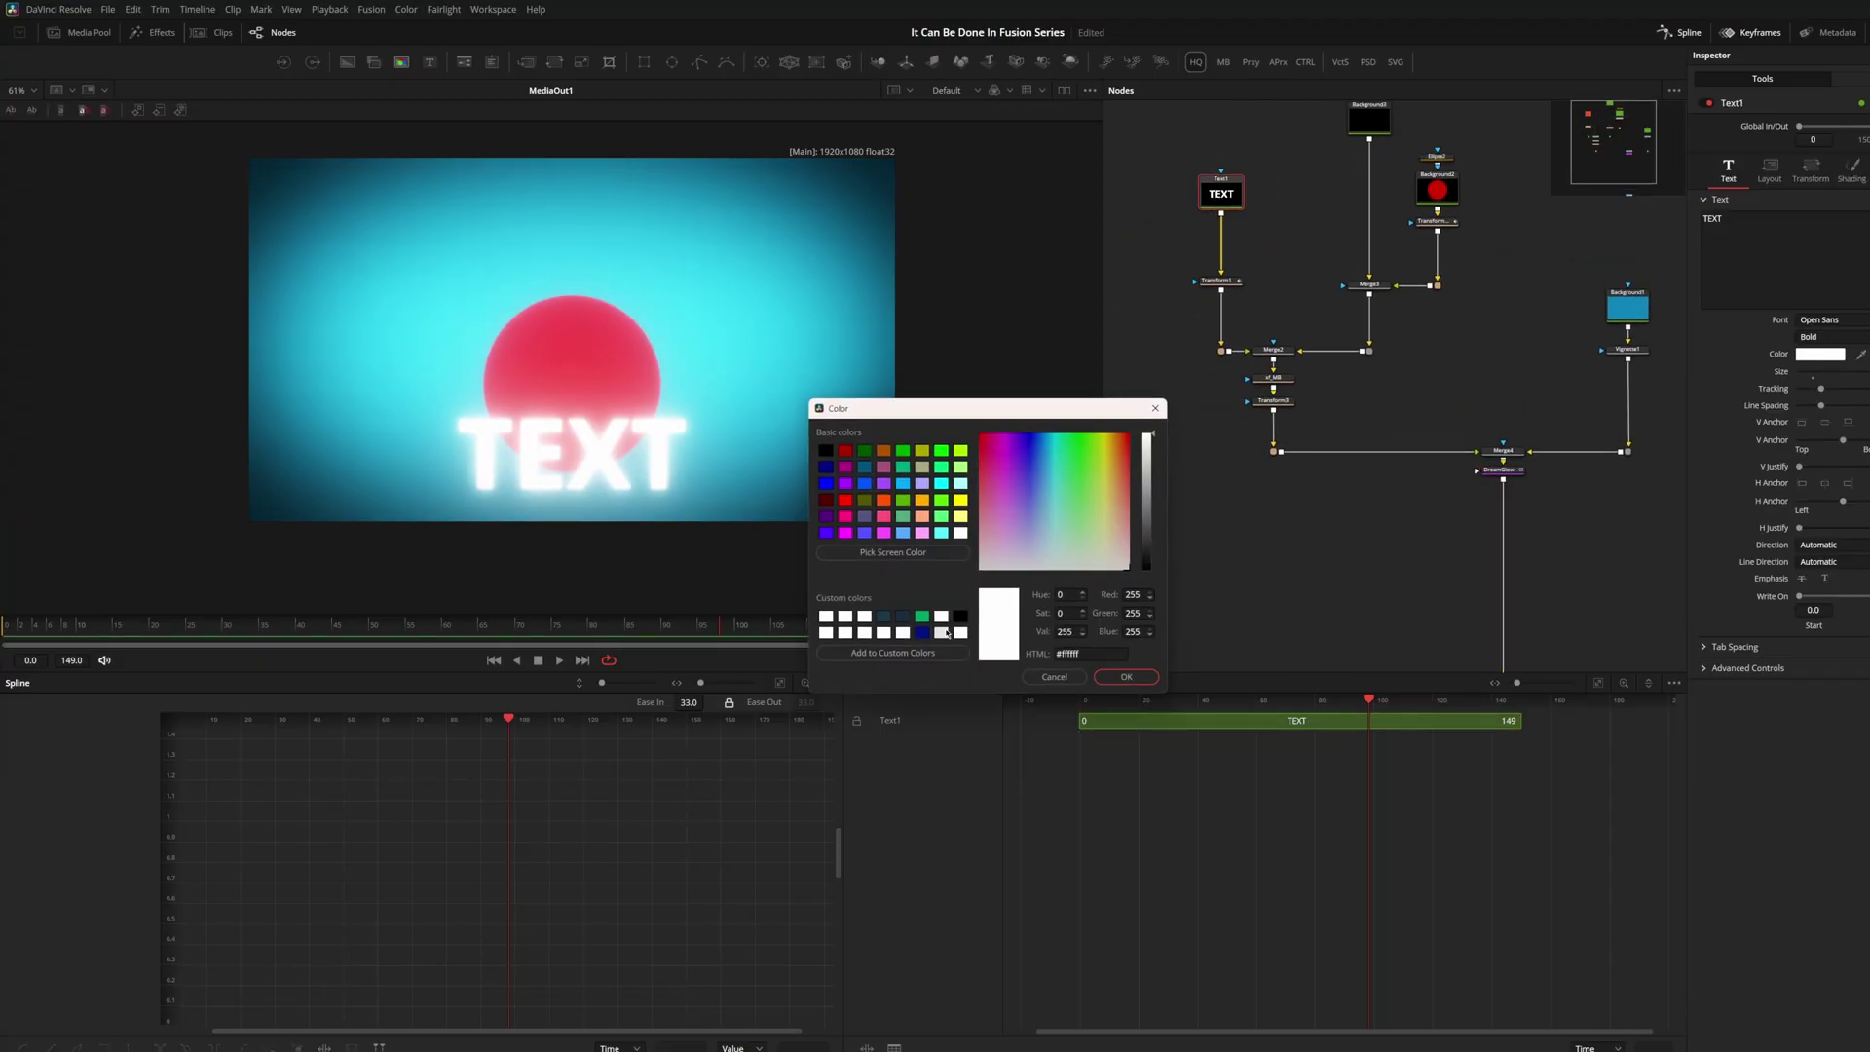
left_click(944, 632)
left_click(1125, 676)
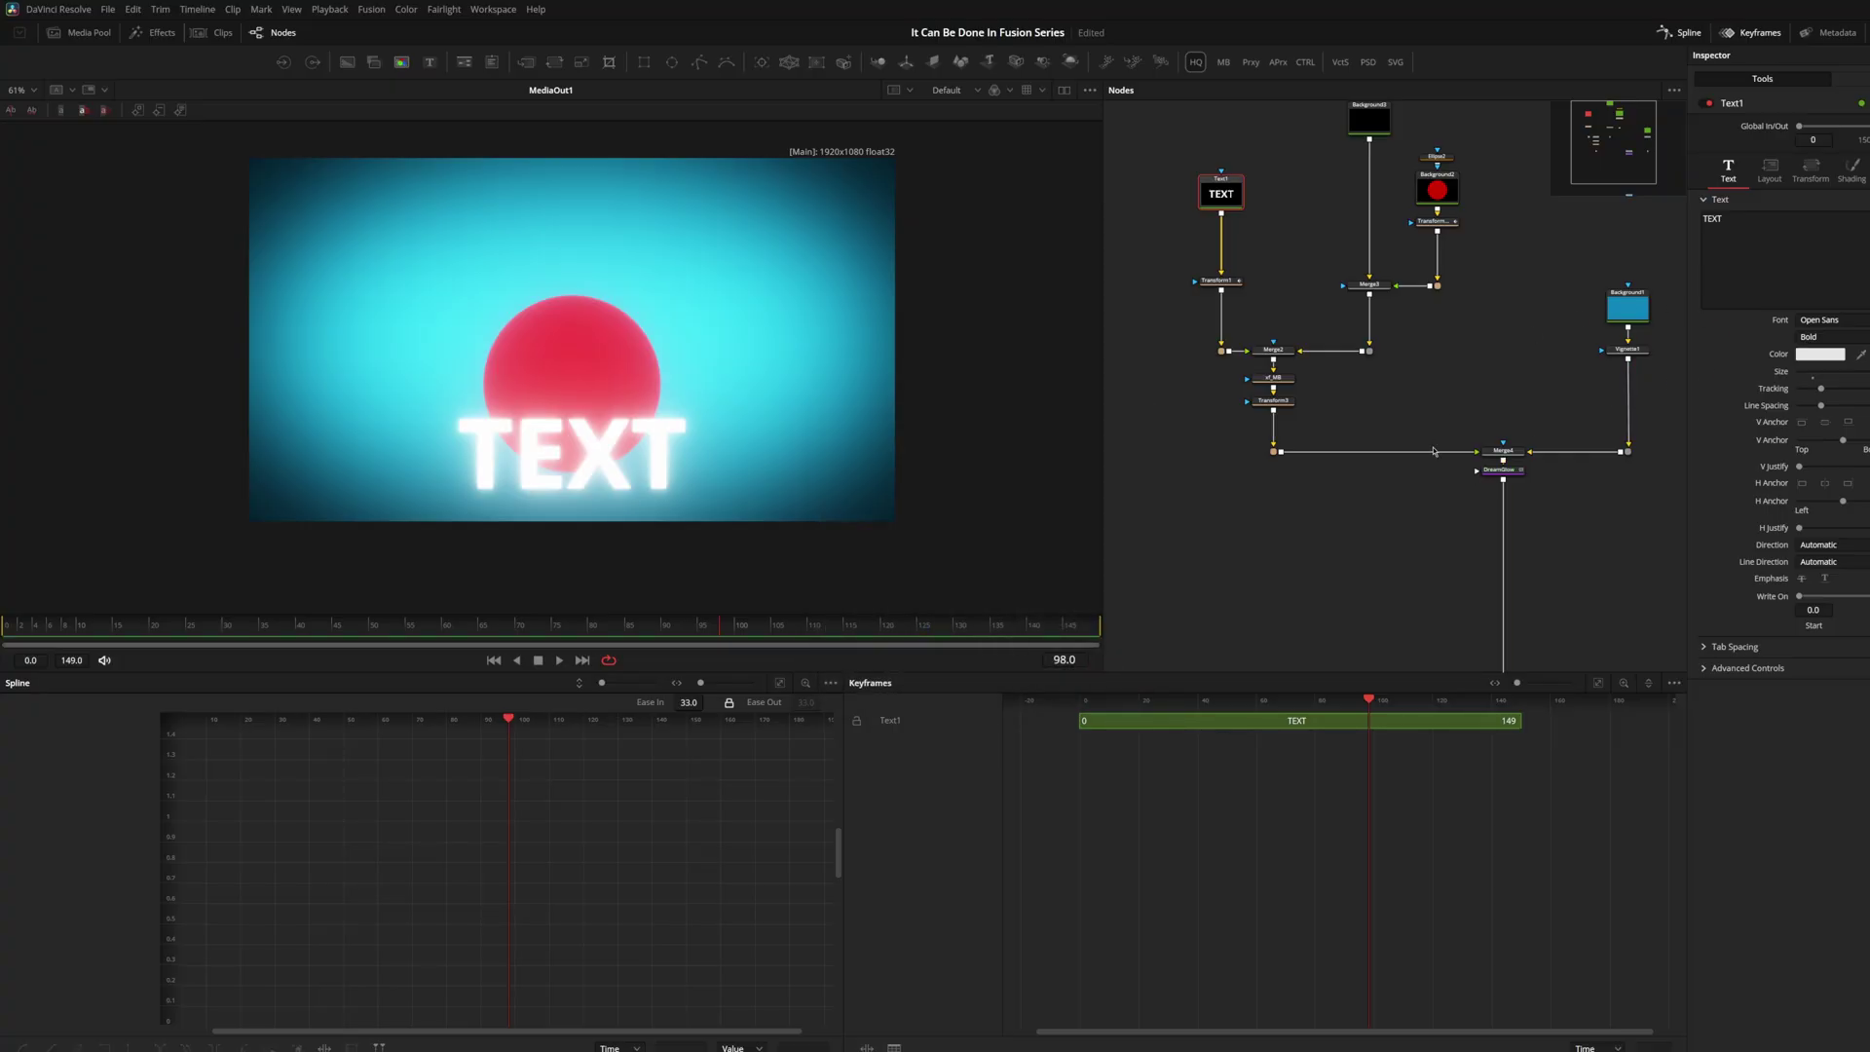
Set Dream Glow's Low luminance threshold to 0.8
scroll(1508, 470, "up", 3)
left_click(1504, 469)
left_click_drag(1818, 297, 1869, 290)
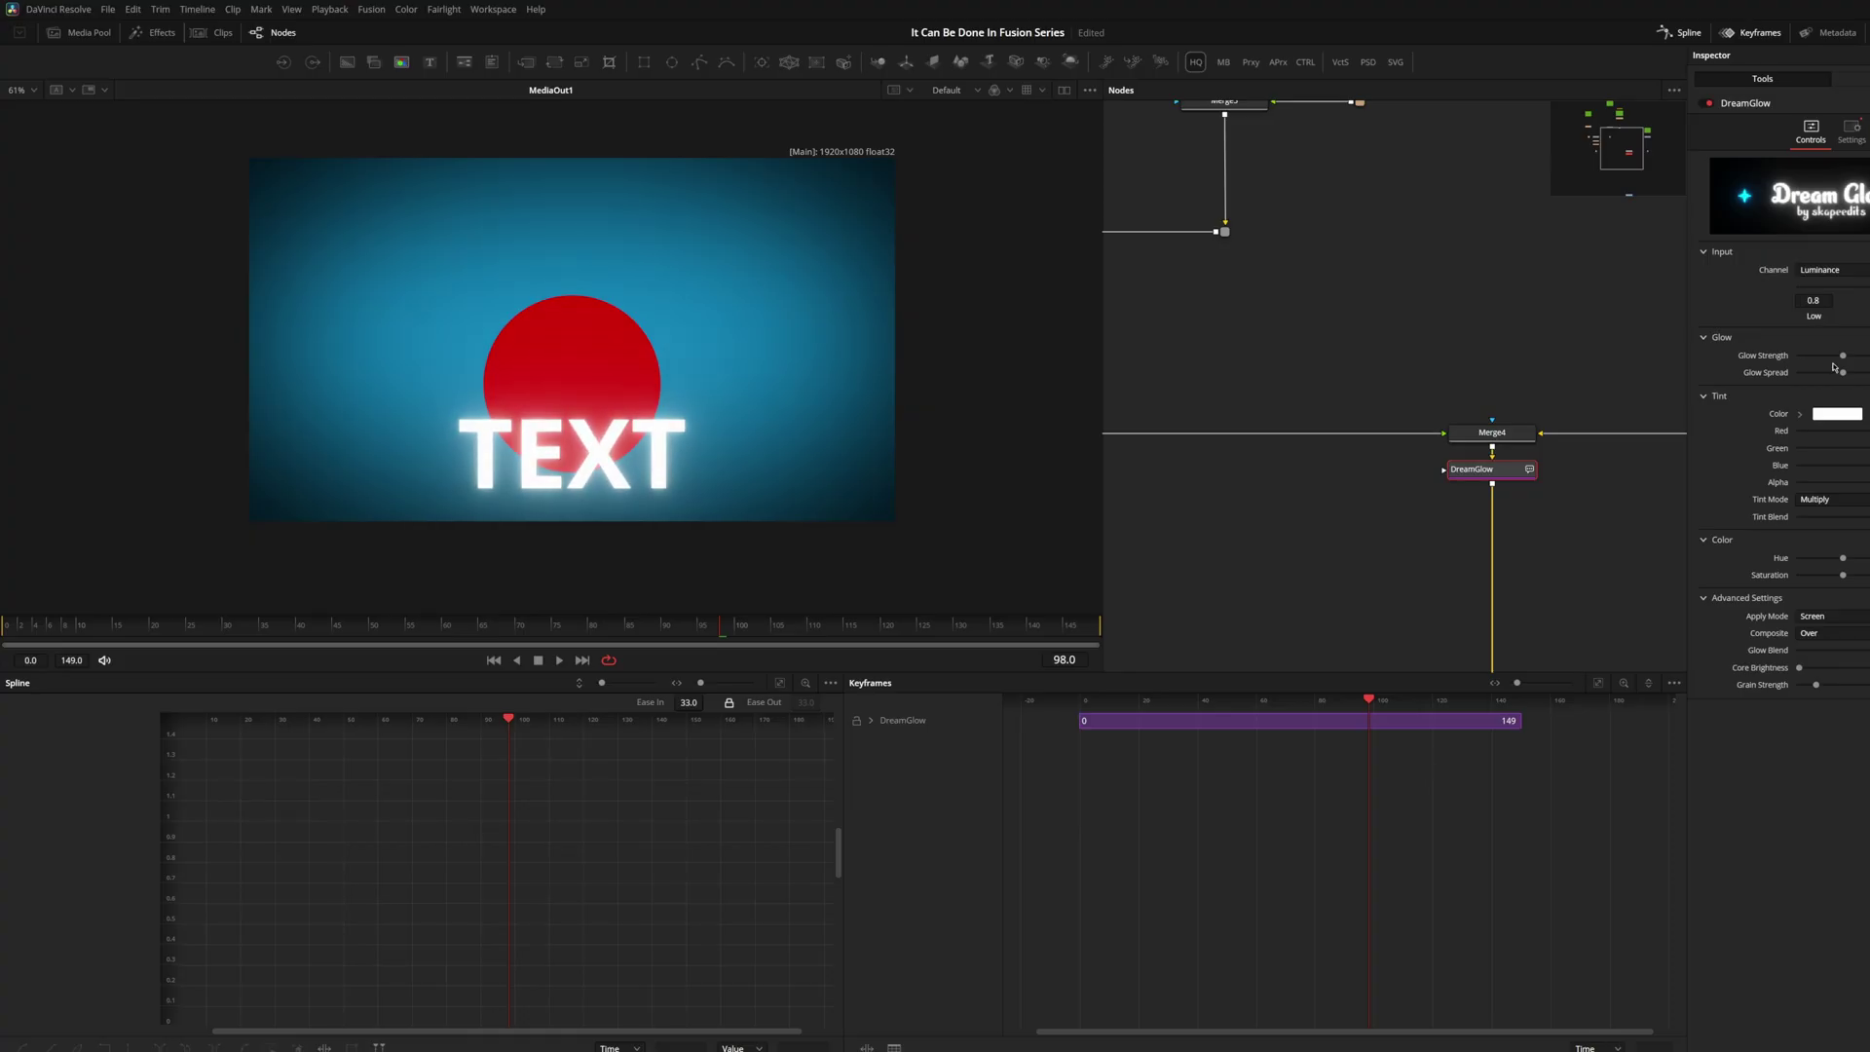
Refine Dream Glow with lower glow strength and spread and higher core brightness, and move the node further below Merge4
left_click_drag(1840, 357, 1829, 379)
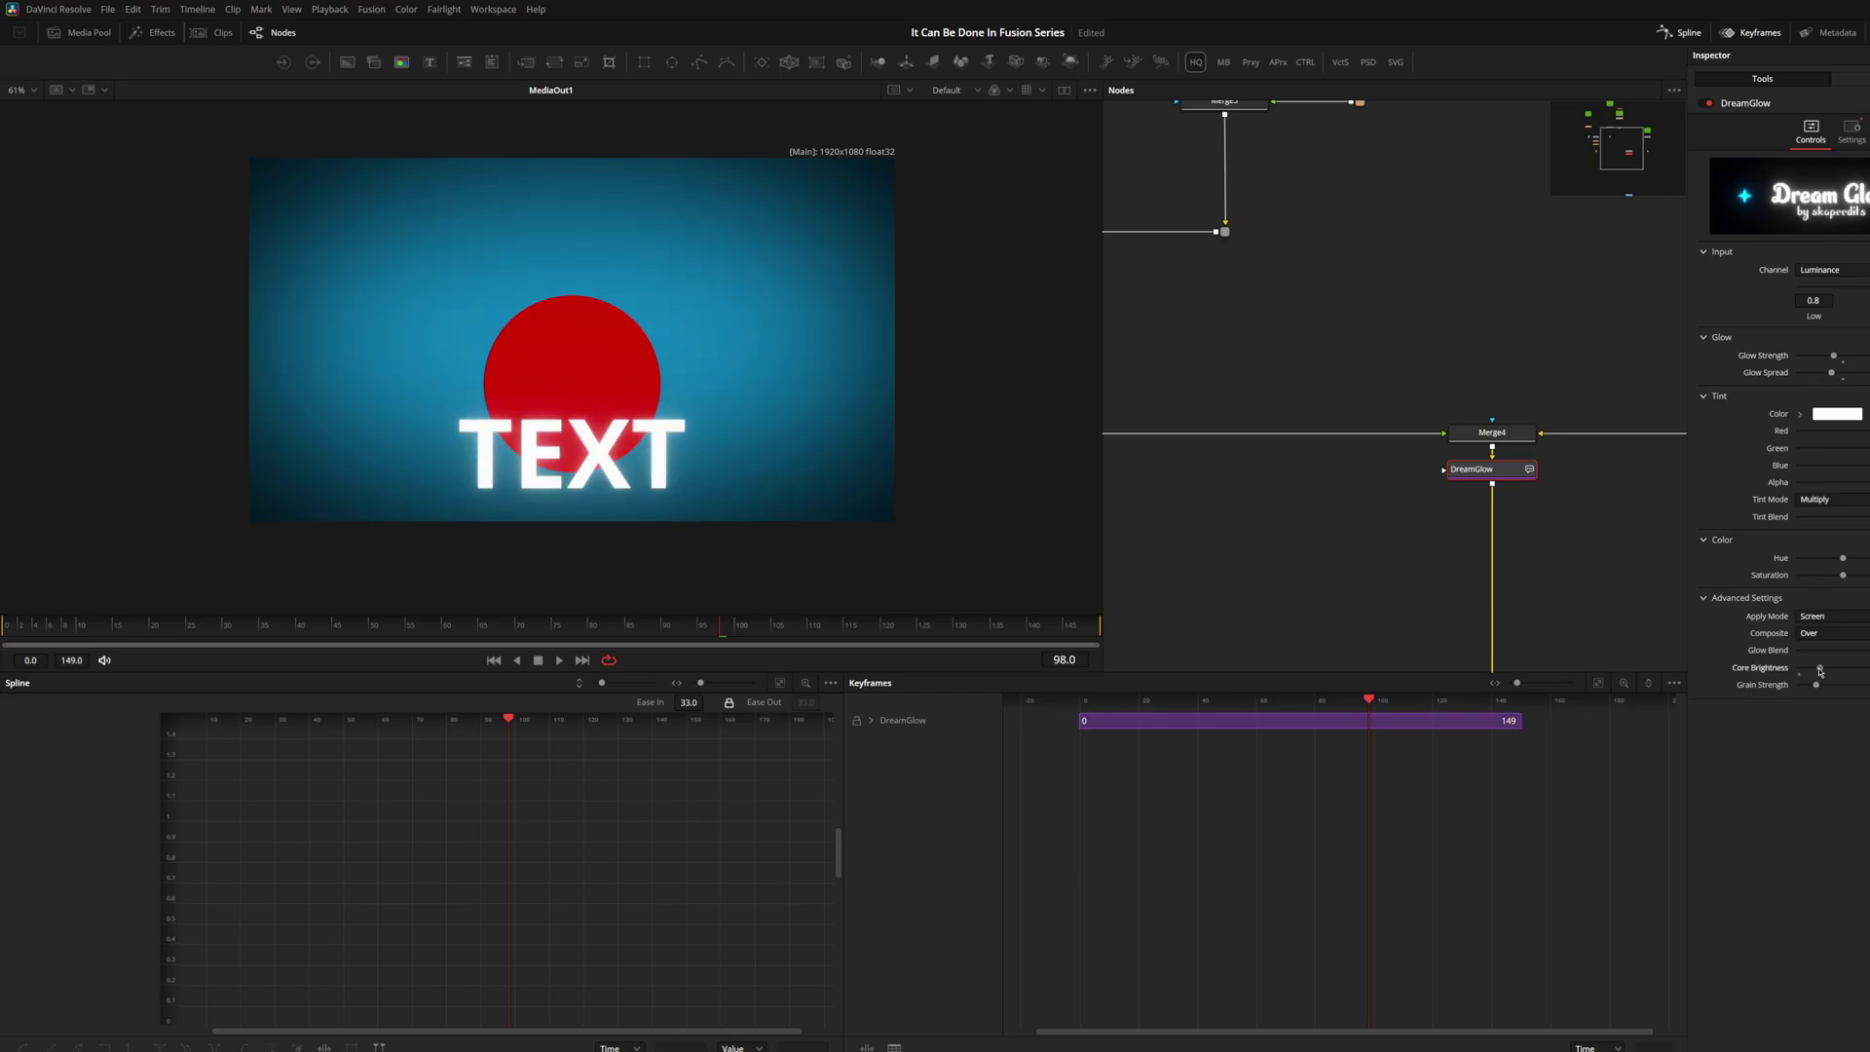
mouse_move(1843, 575)
left_mouse_down()
mouse_move(1869, 575)
mouse_move(1838, 558)
left_mouse_up()
left_click_drag(1450, 590, 1413, 554)
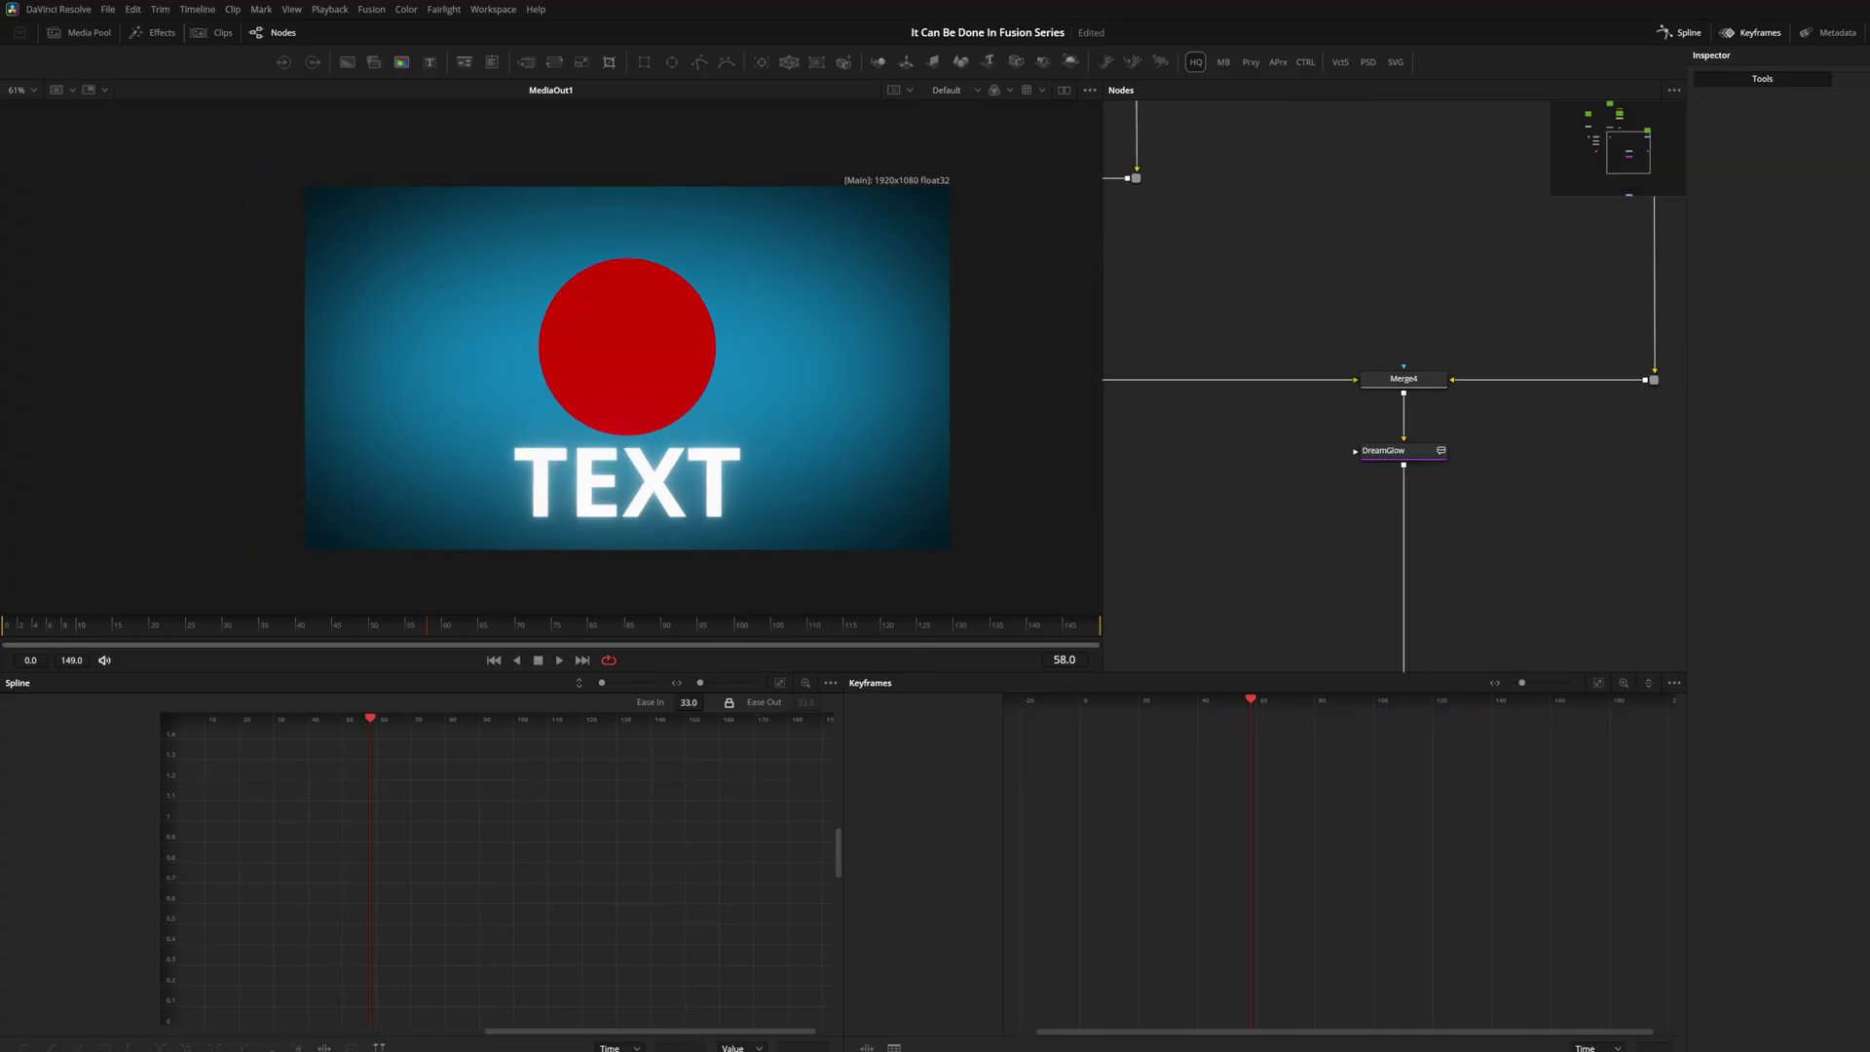
Switch to the Edit page and set the playback render cache to Smart
key("shift+4")
left_click(1655, 551)
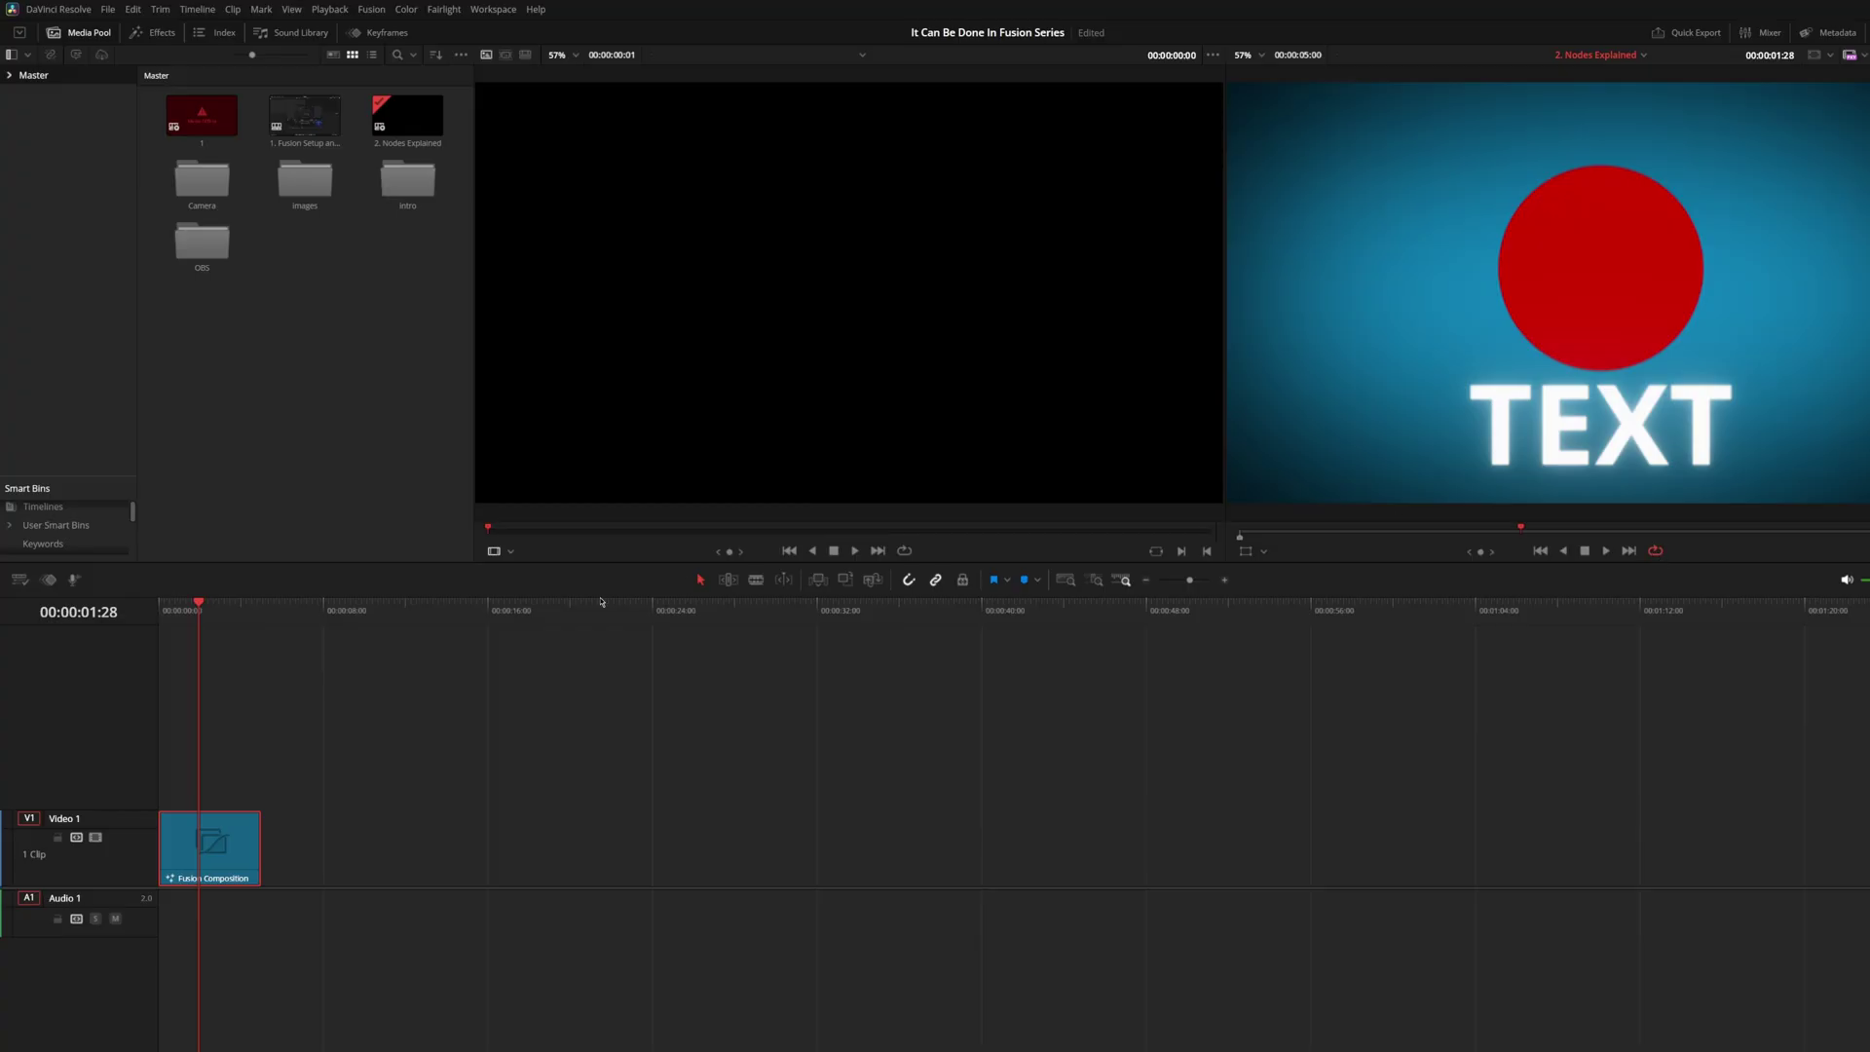
left_click(309, 721)
left_click(330, 9)
mouse_move(352, 76)
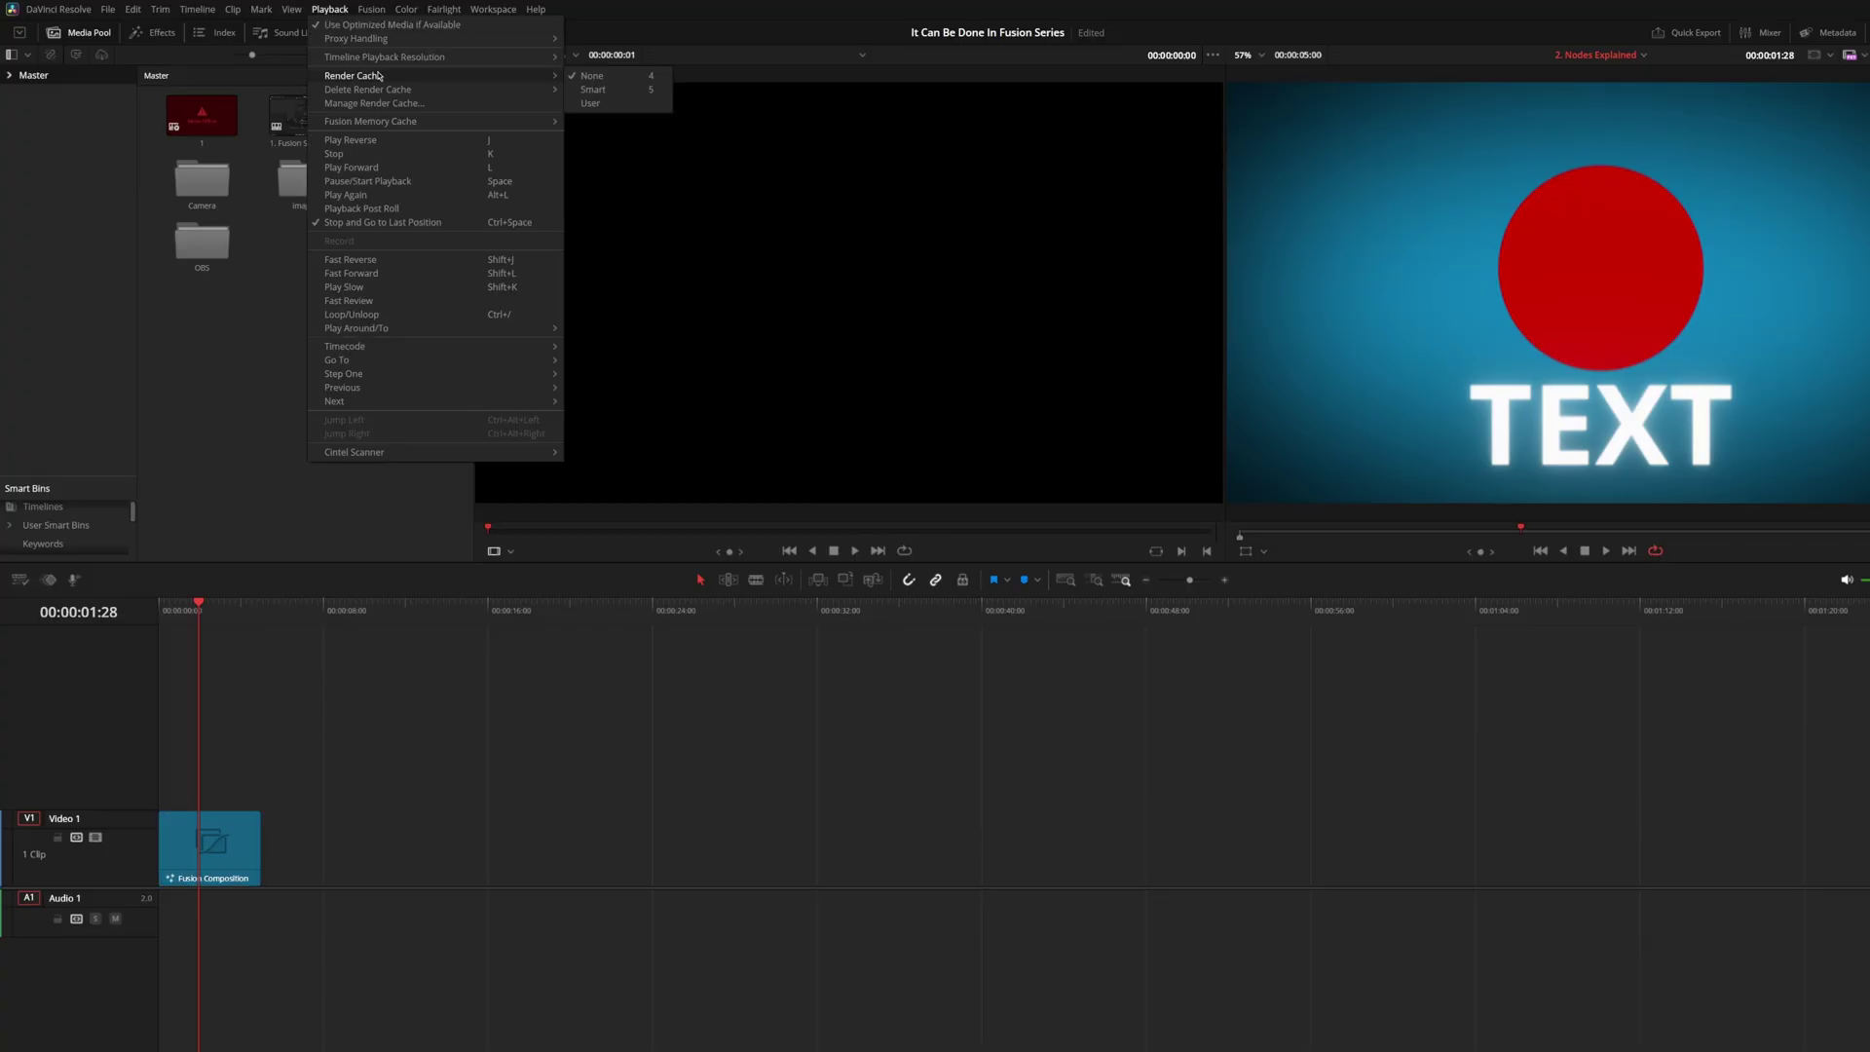
left_click(596, 88)
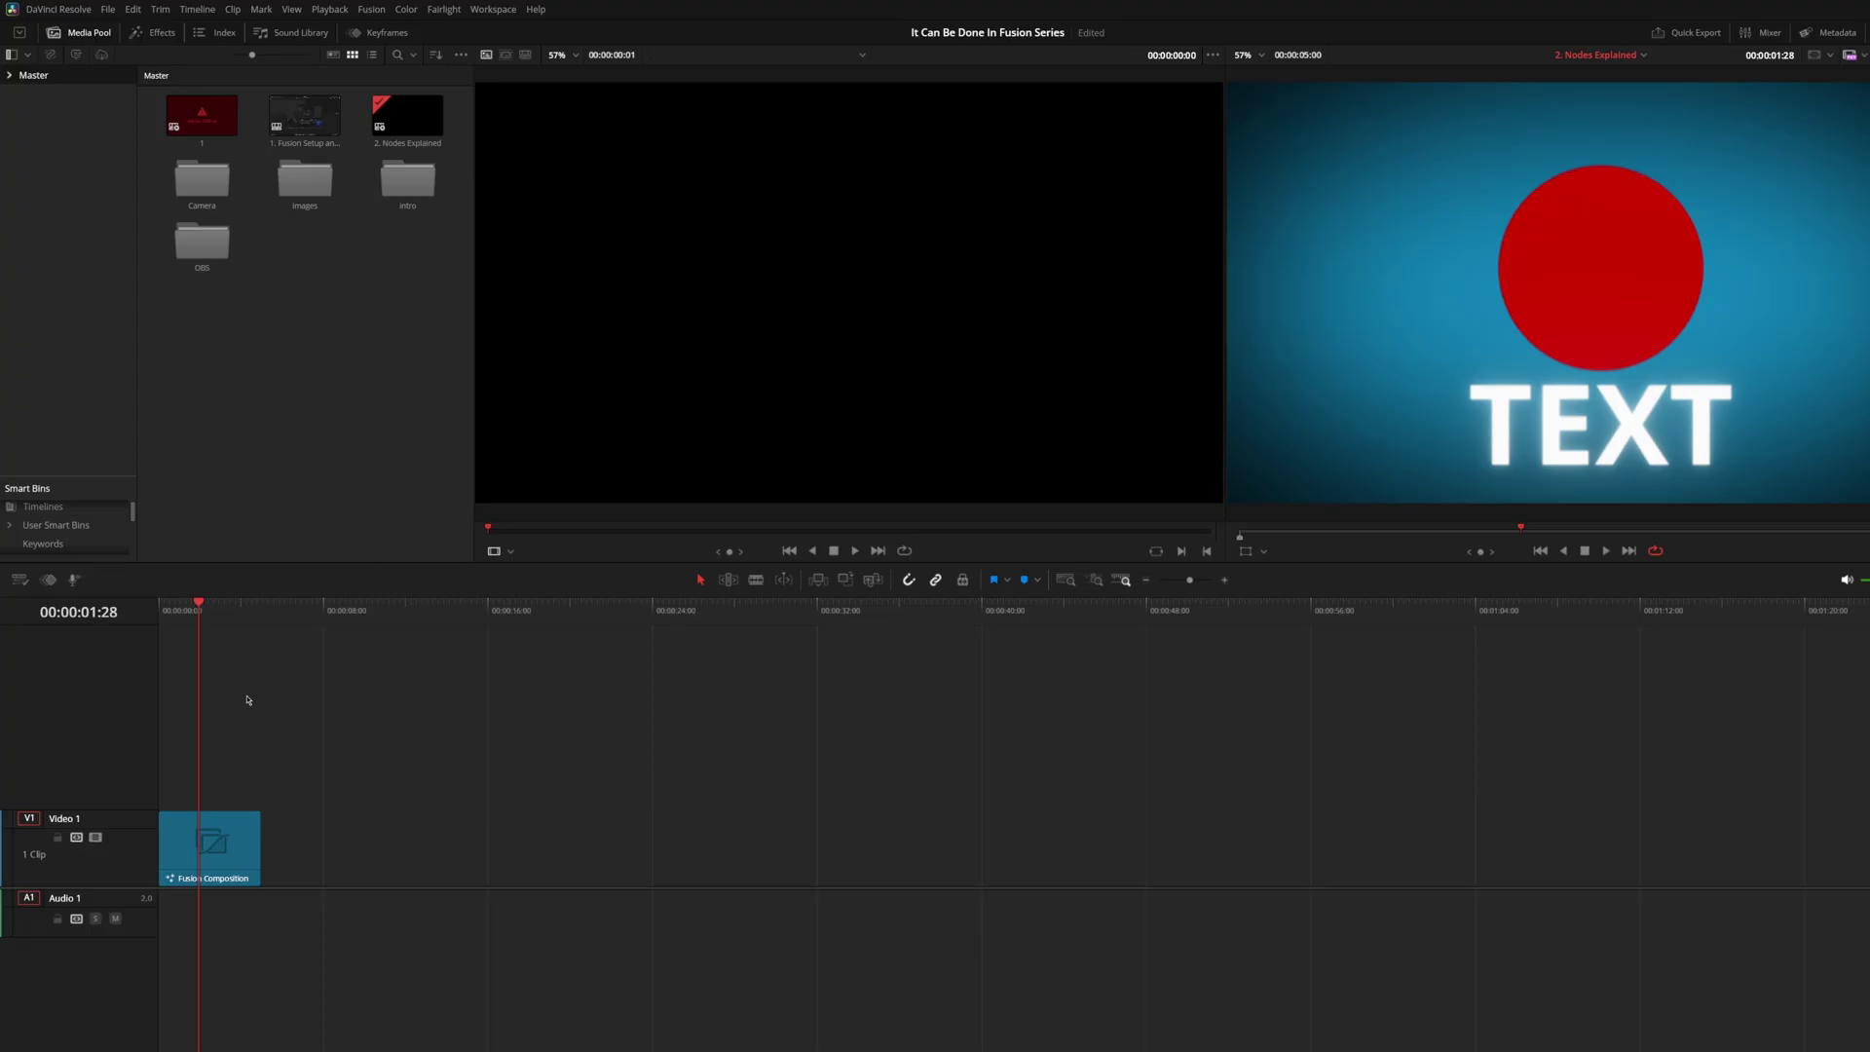
Return the playhead to the timeline start and check the newest .dvcc render cache files in the Everything file search
key("Home")
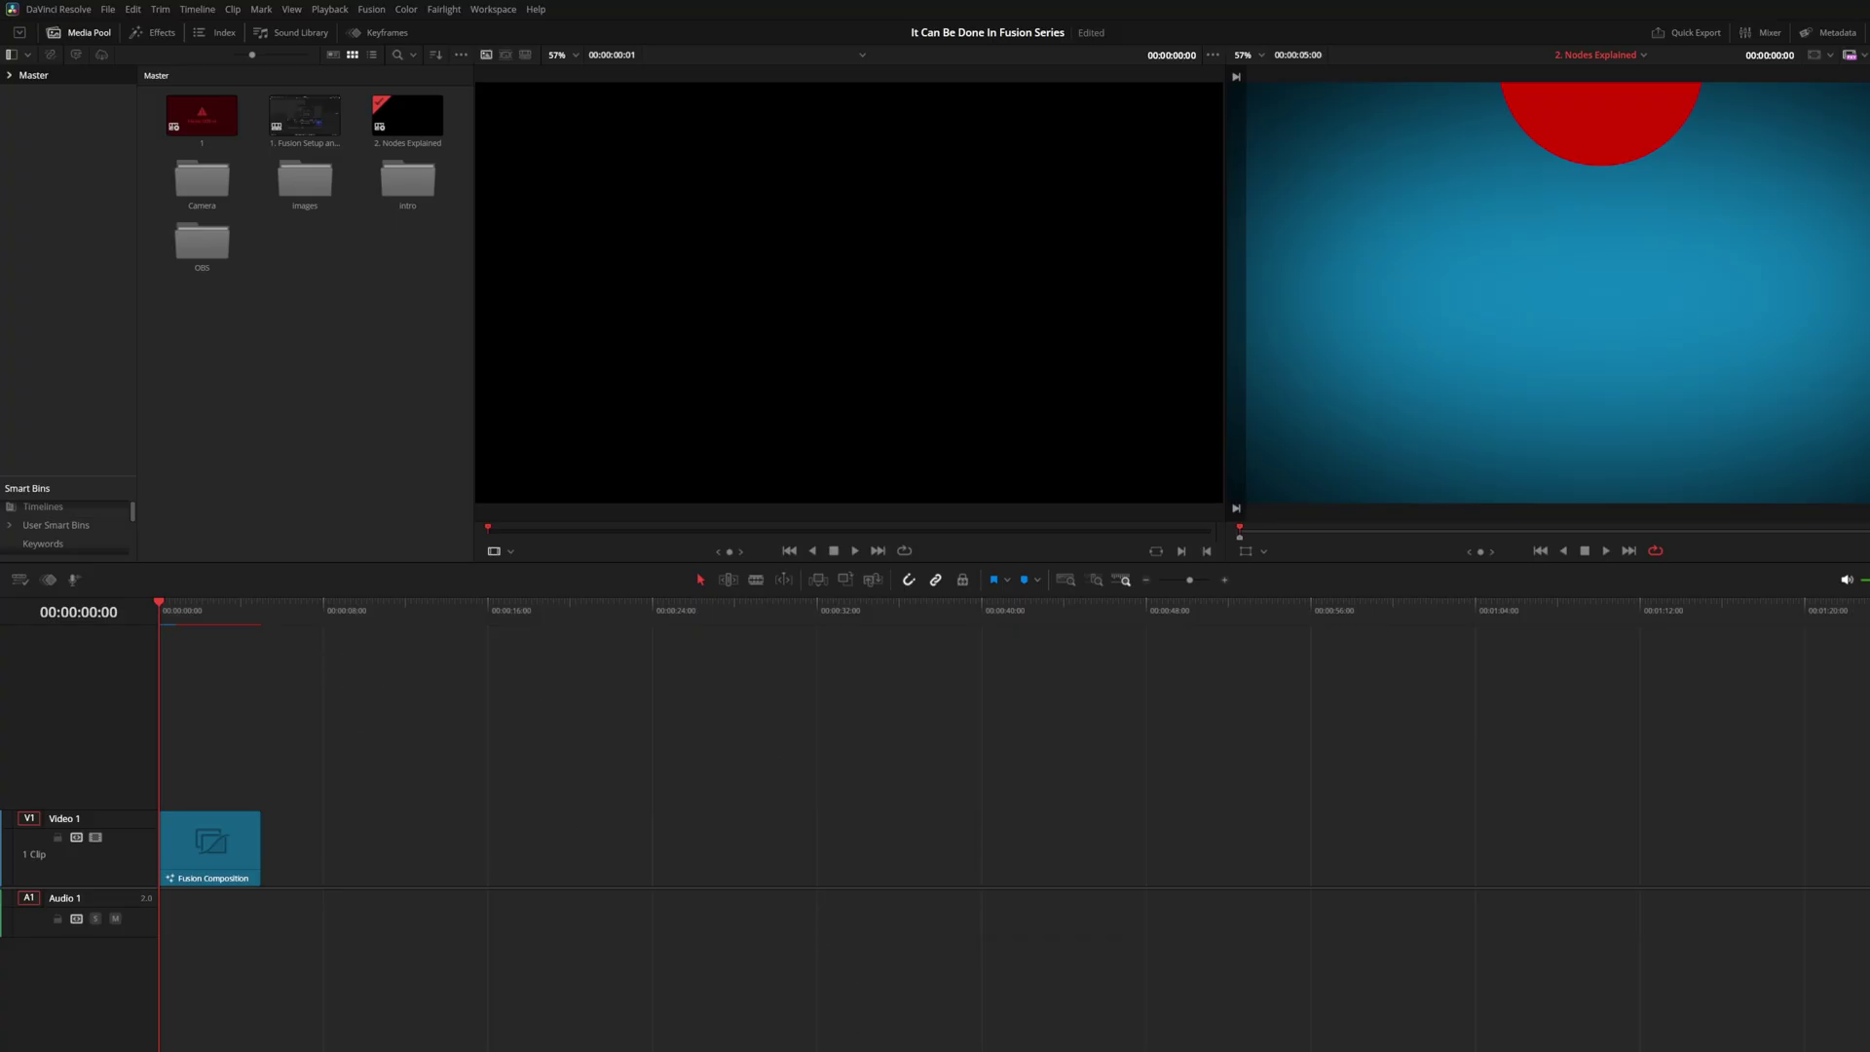
left_click(832, 1032)
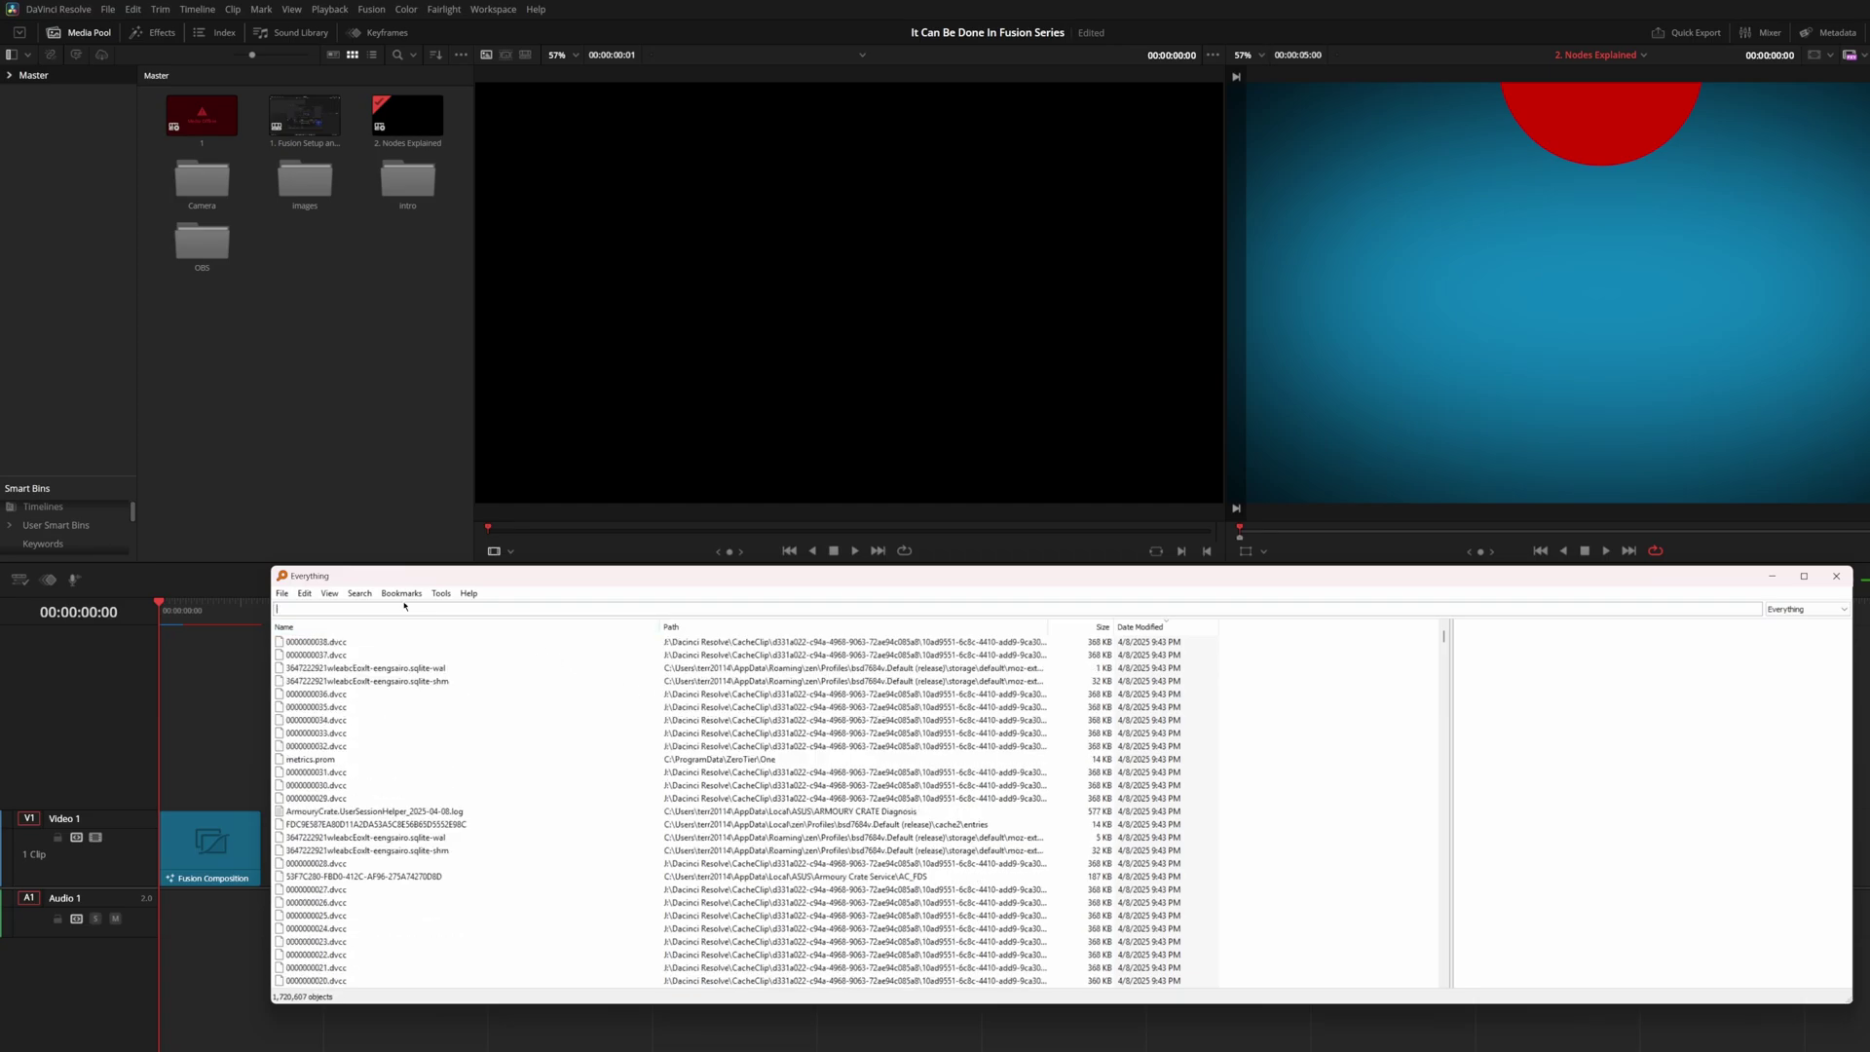
left_click(223, 659)
Enlarge the timeline viewer with the whole frame in view and play the cached Fusion composition from the start
left_click(1606, 550)
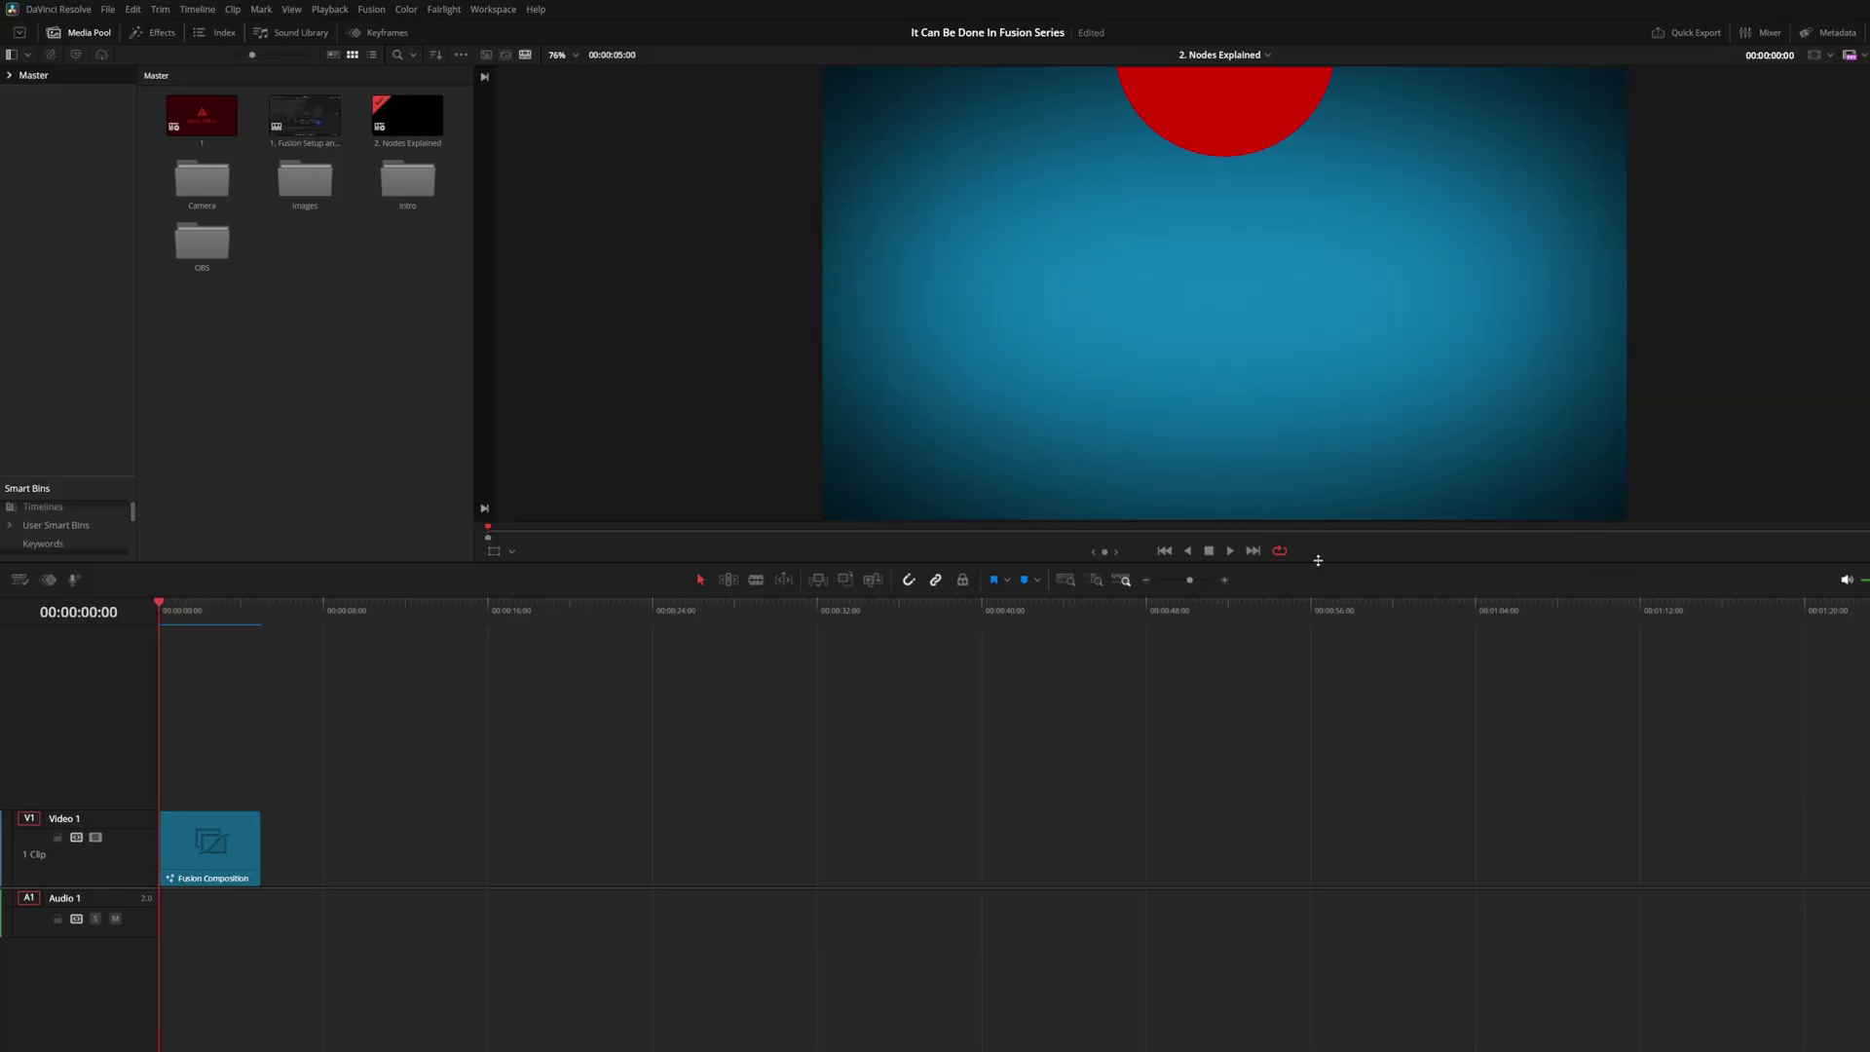
left_click_drag(1318, 560, 1310, 714)
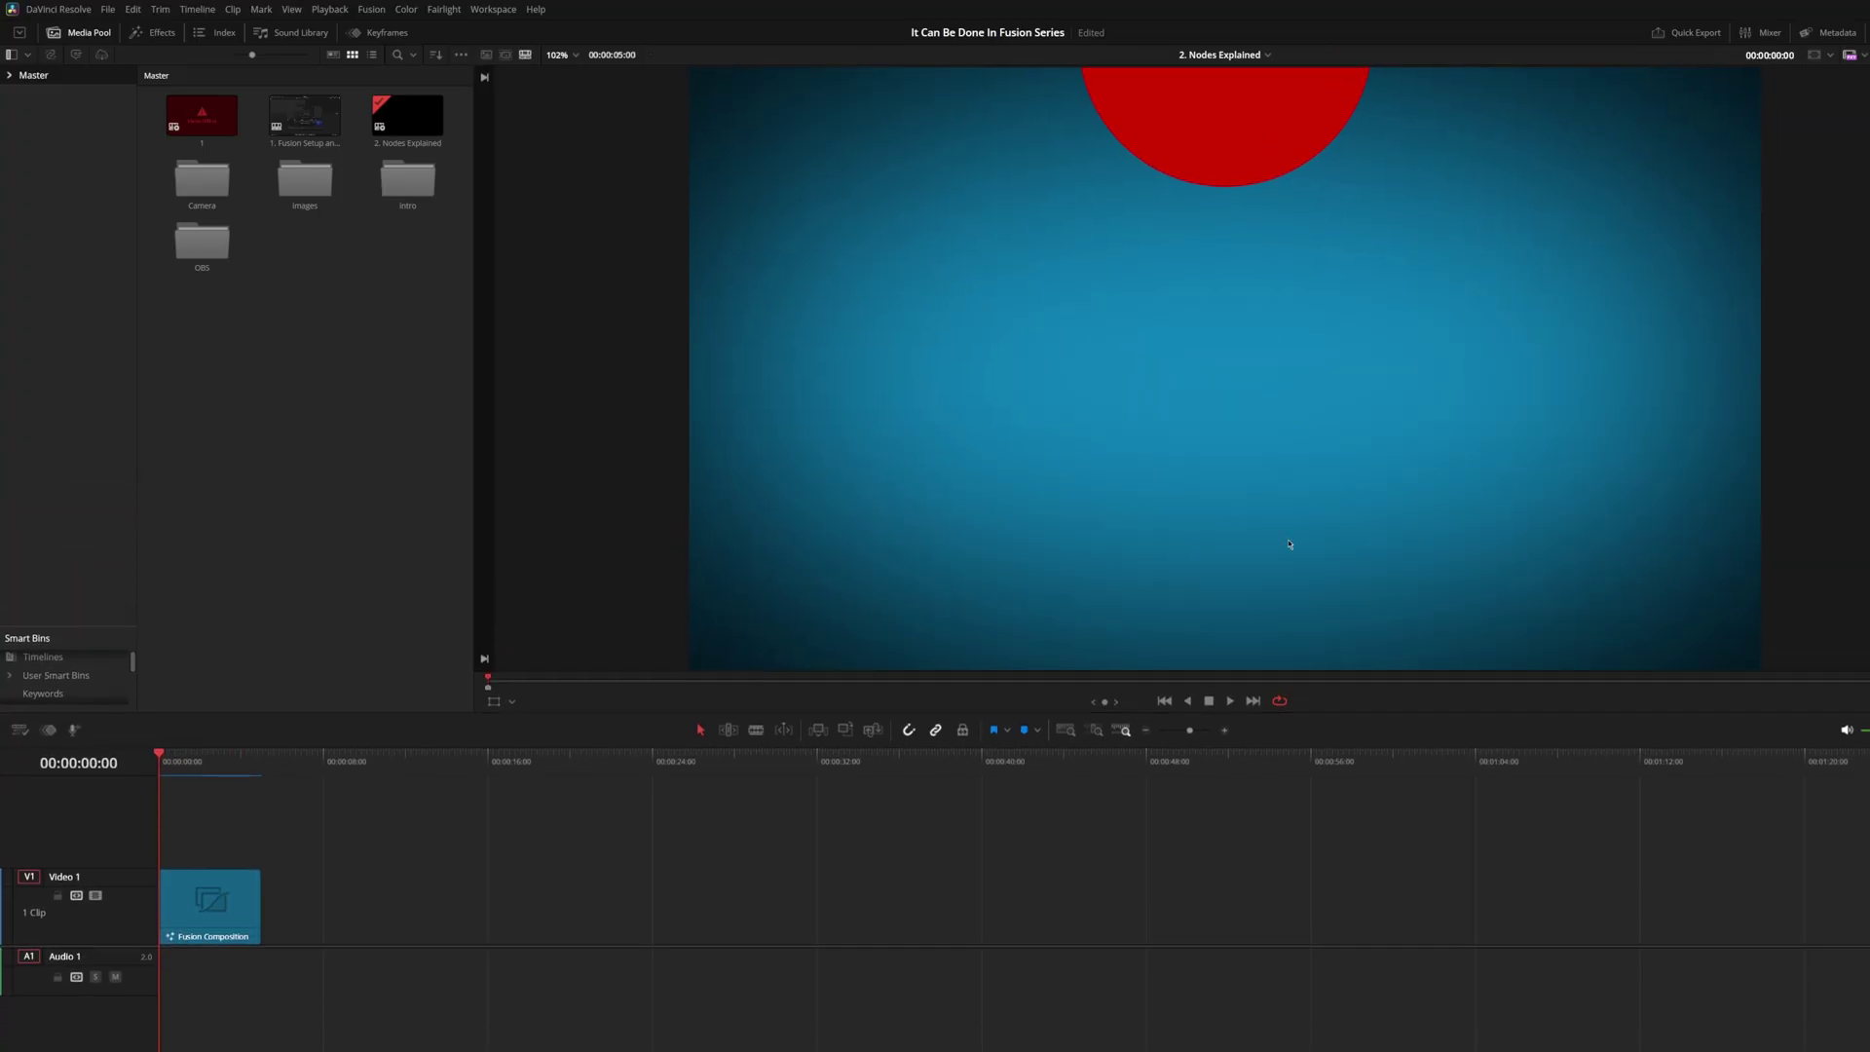
scroll(1274, 332, "down", 1)
left_click_drag(1274, 333, 1289, 277)
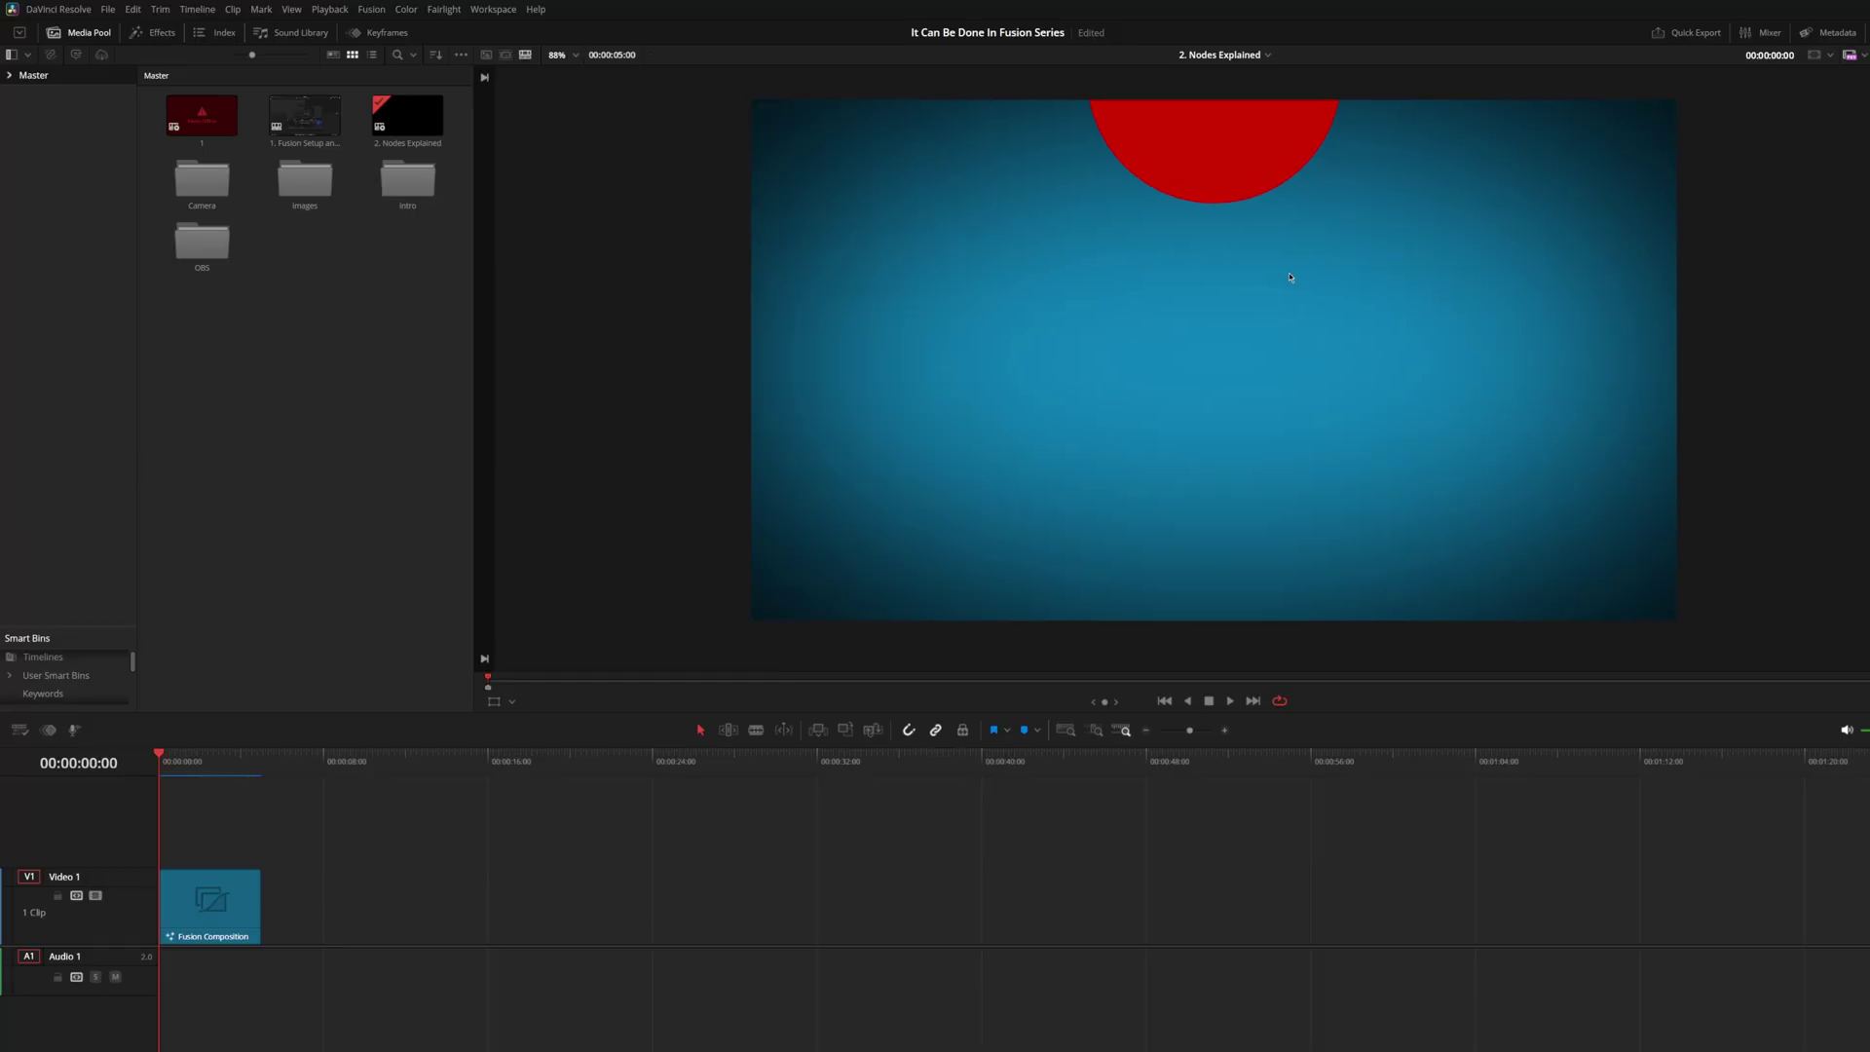
left_click(1230, 701)
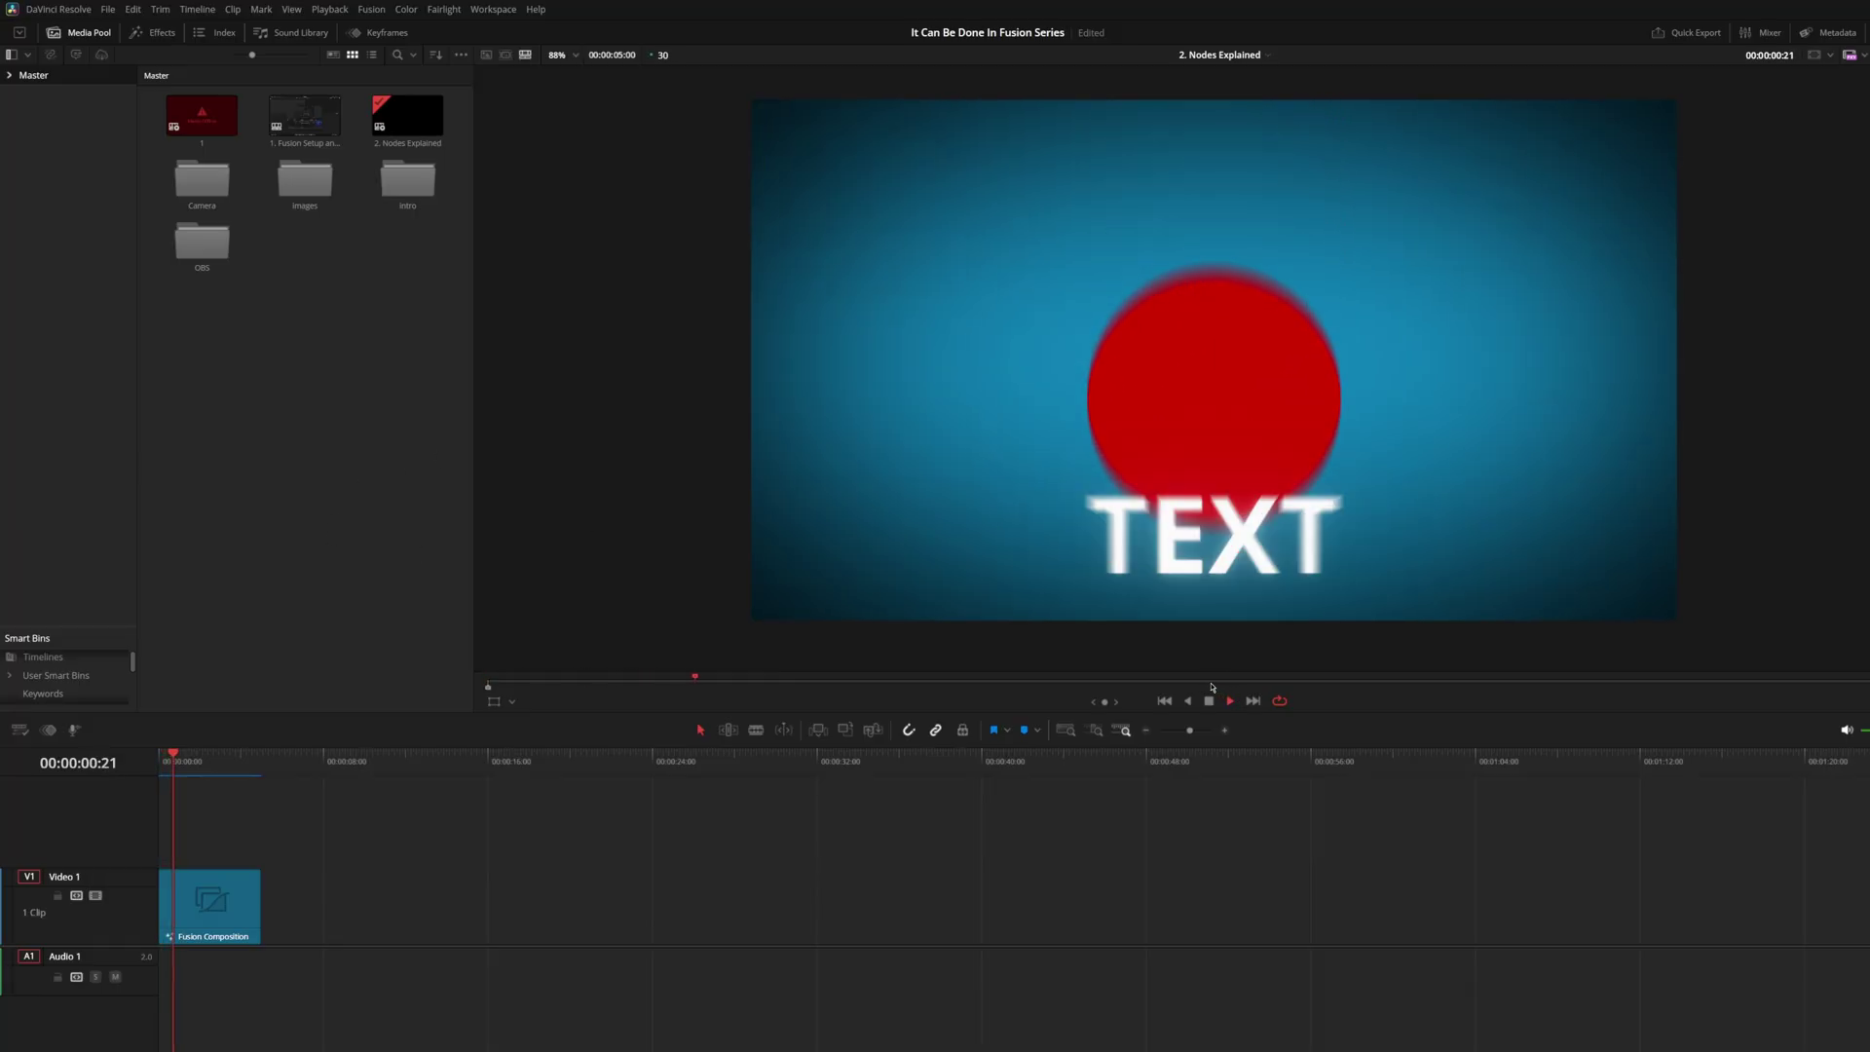